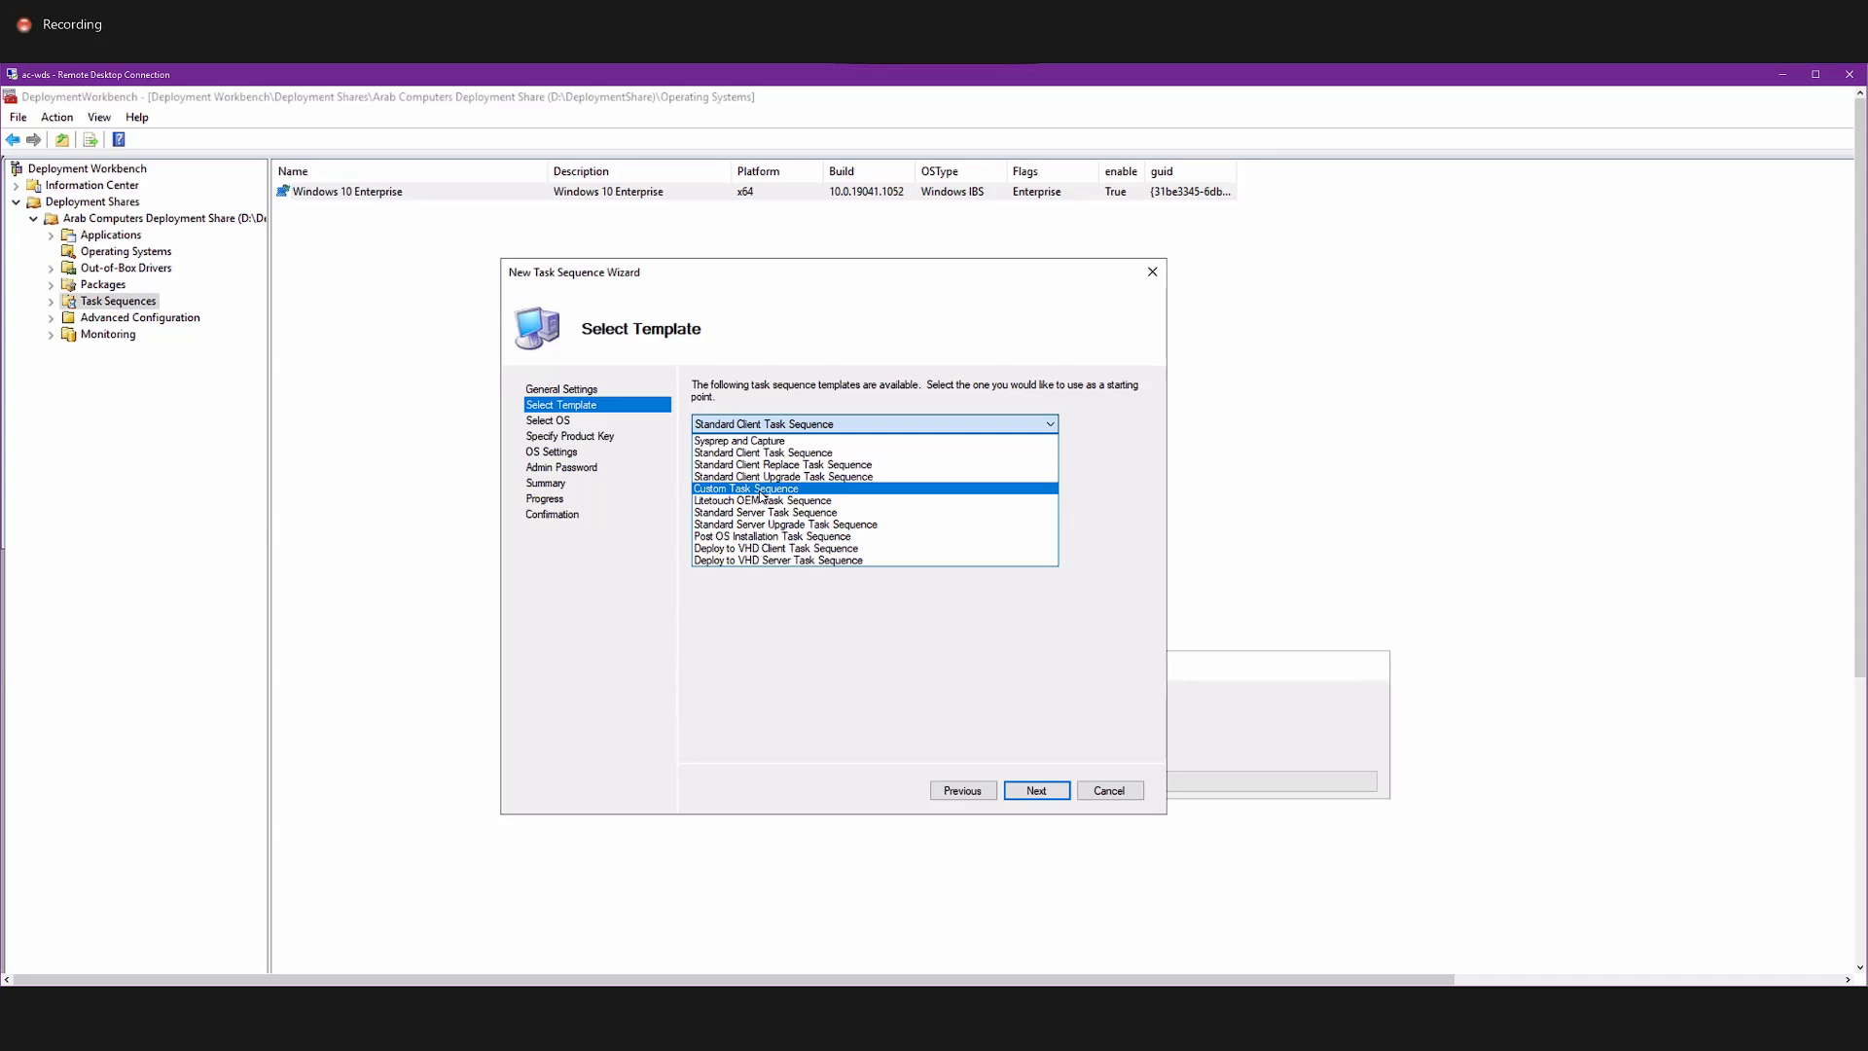
Use the Standard Client Task Sequence template and select Windows 10 Enterprise as the operating system for the new task sequence.
{"action": "left_click", "coordinate": [784, 665]}
{"action": "left_click", "coordinate": [1040, 789]}
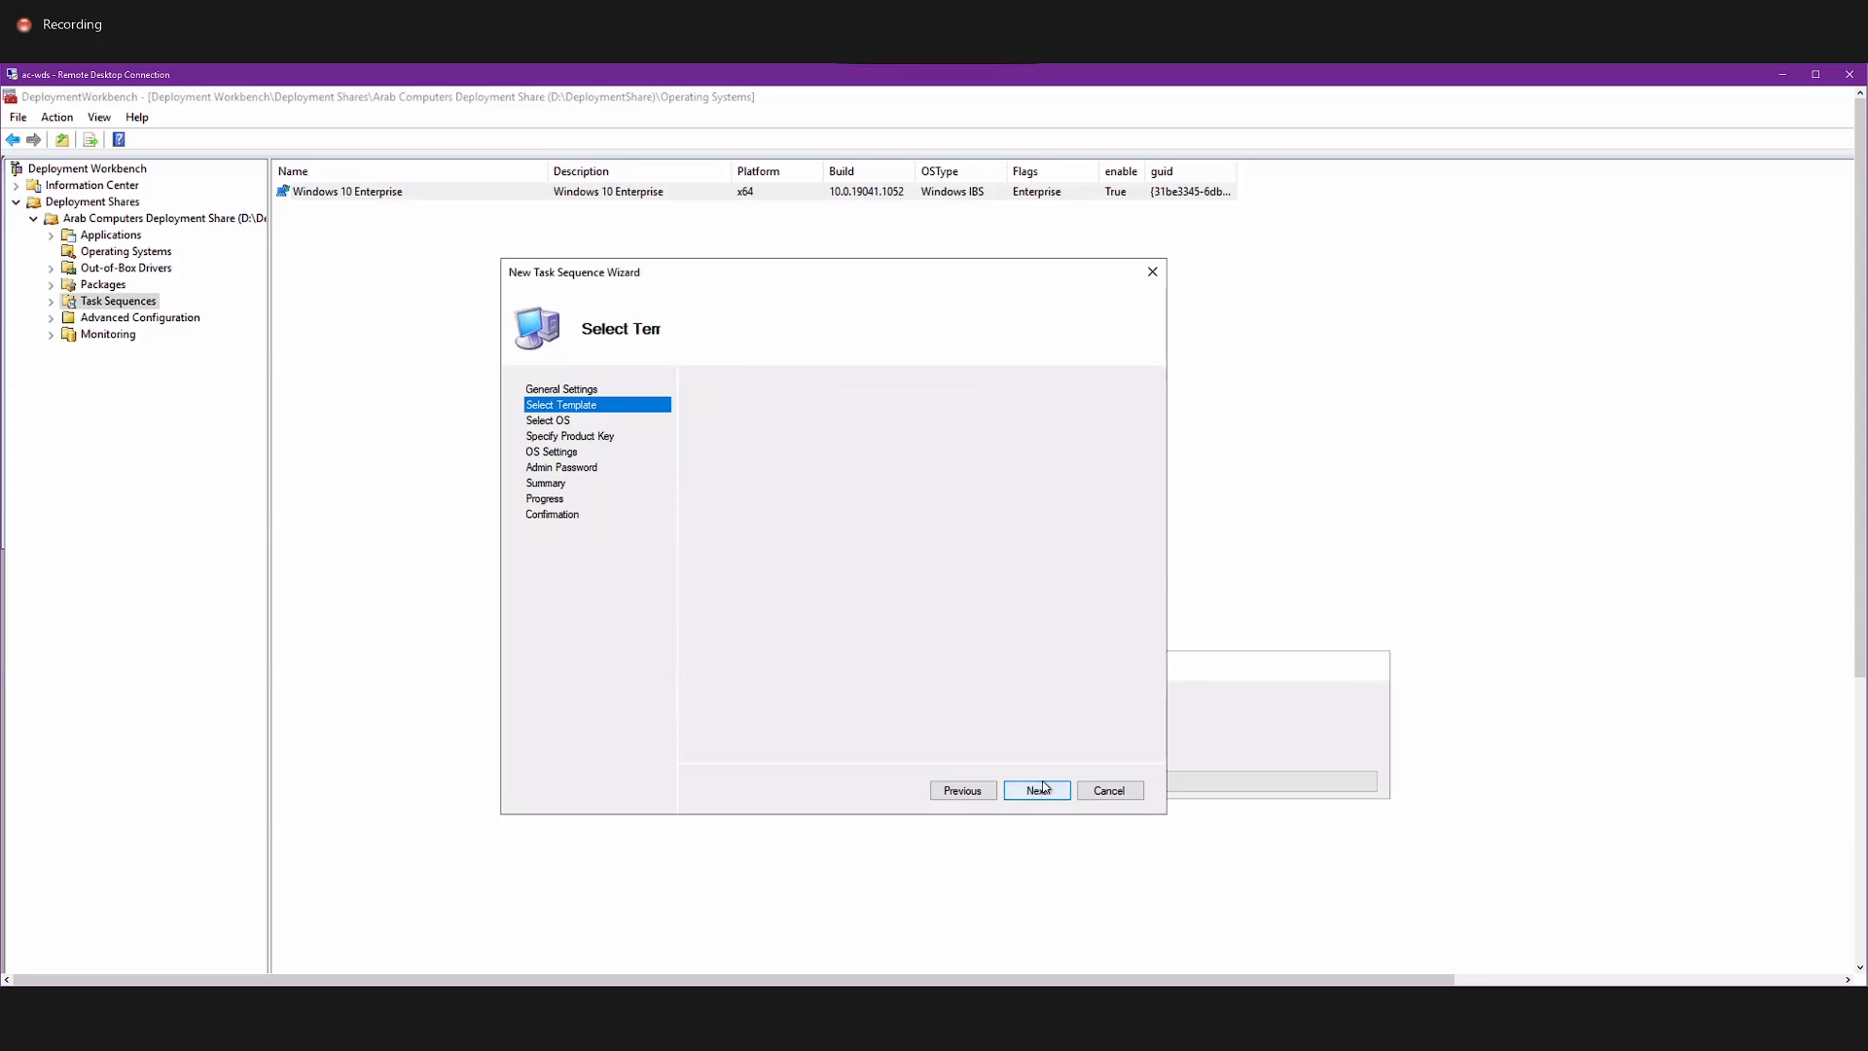
{"action": "left_click", "coordinate": [822, 438]}
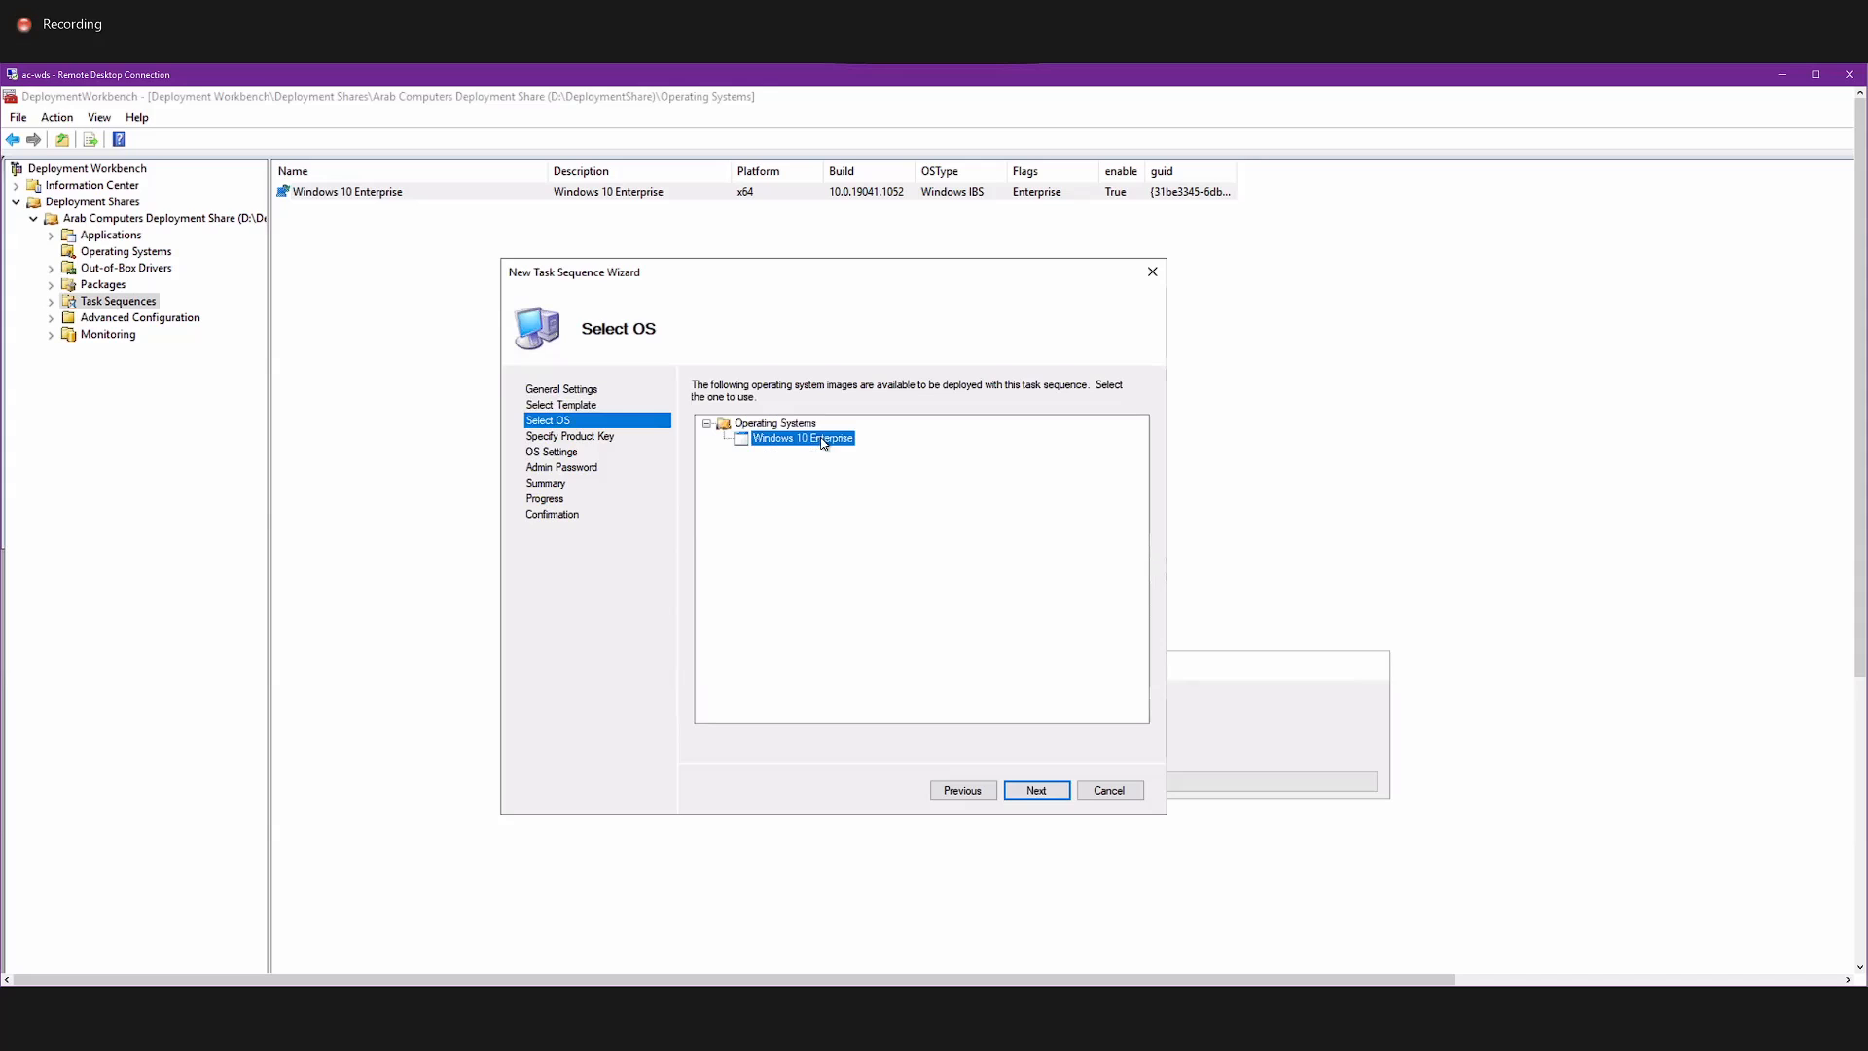
{"action": "left_click", "coordinate": [1037, 792]}
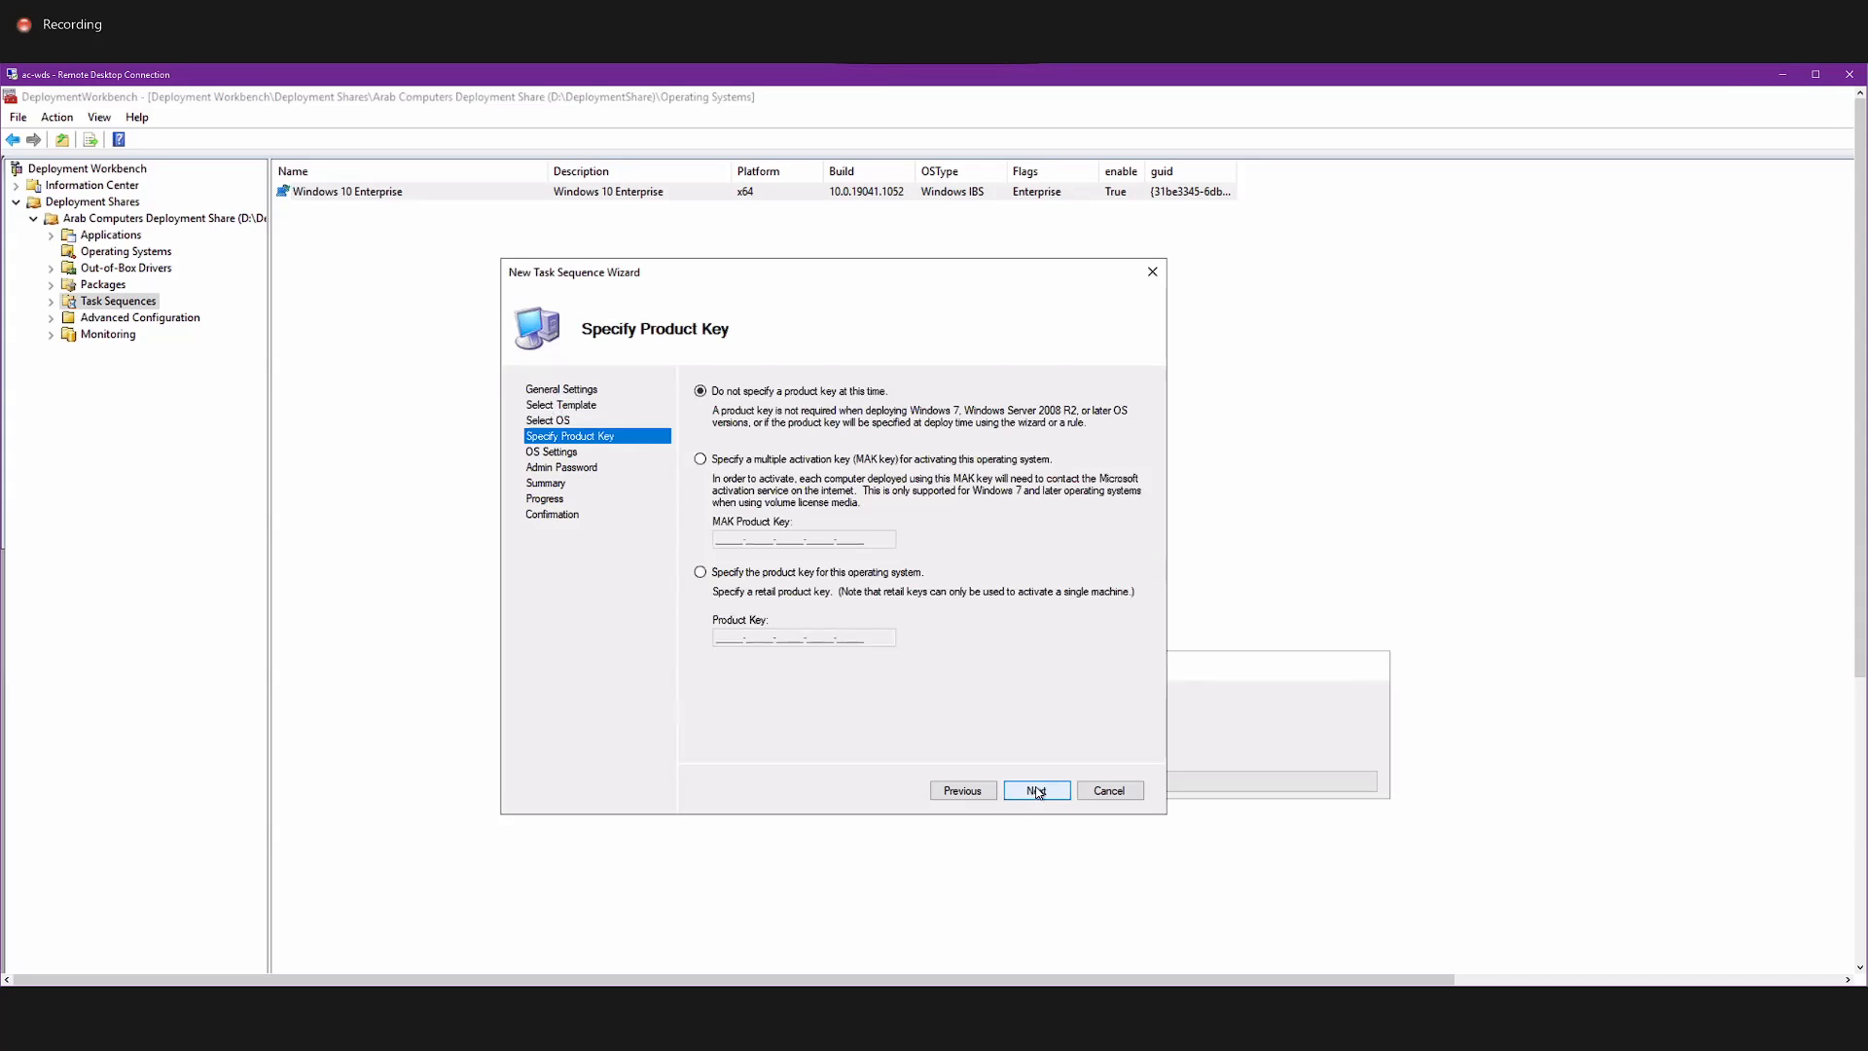
Proceed without specifying a product key and set the organization in the OS settings to Arab Computer.
{"action": "left_click", "coordinate": [1037, 789]}
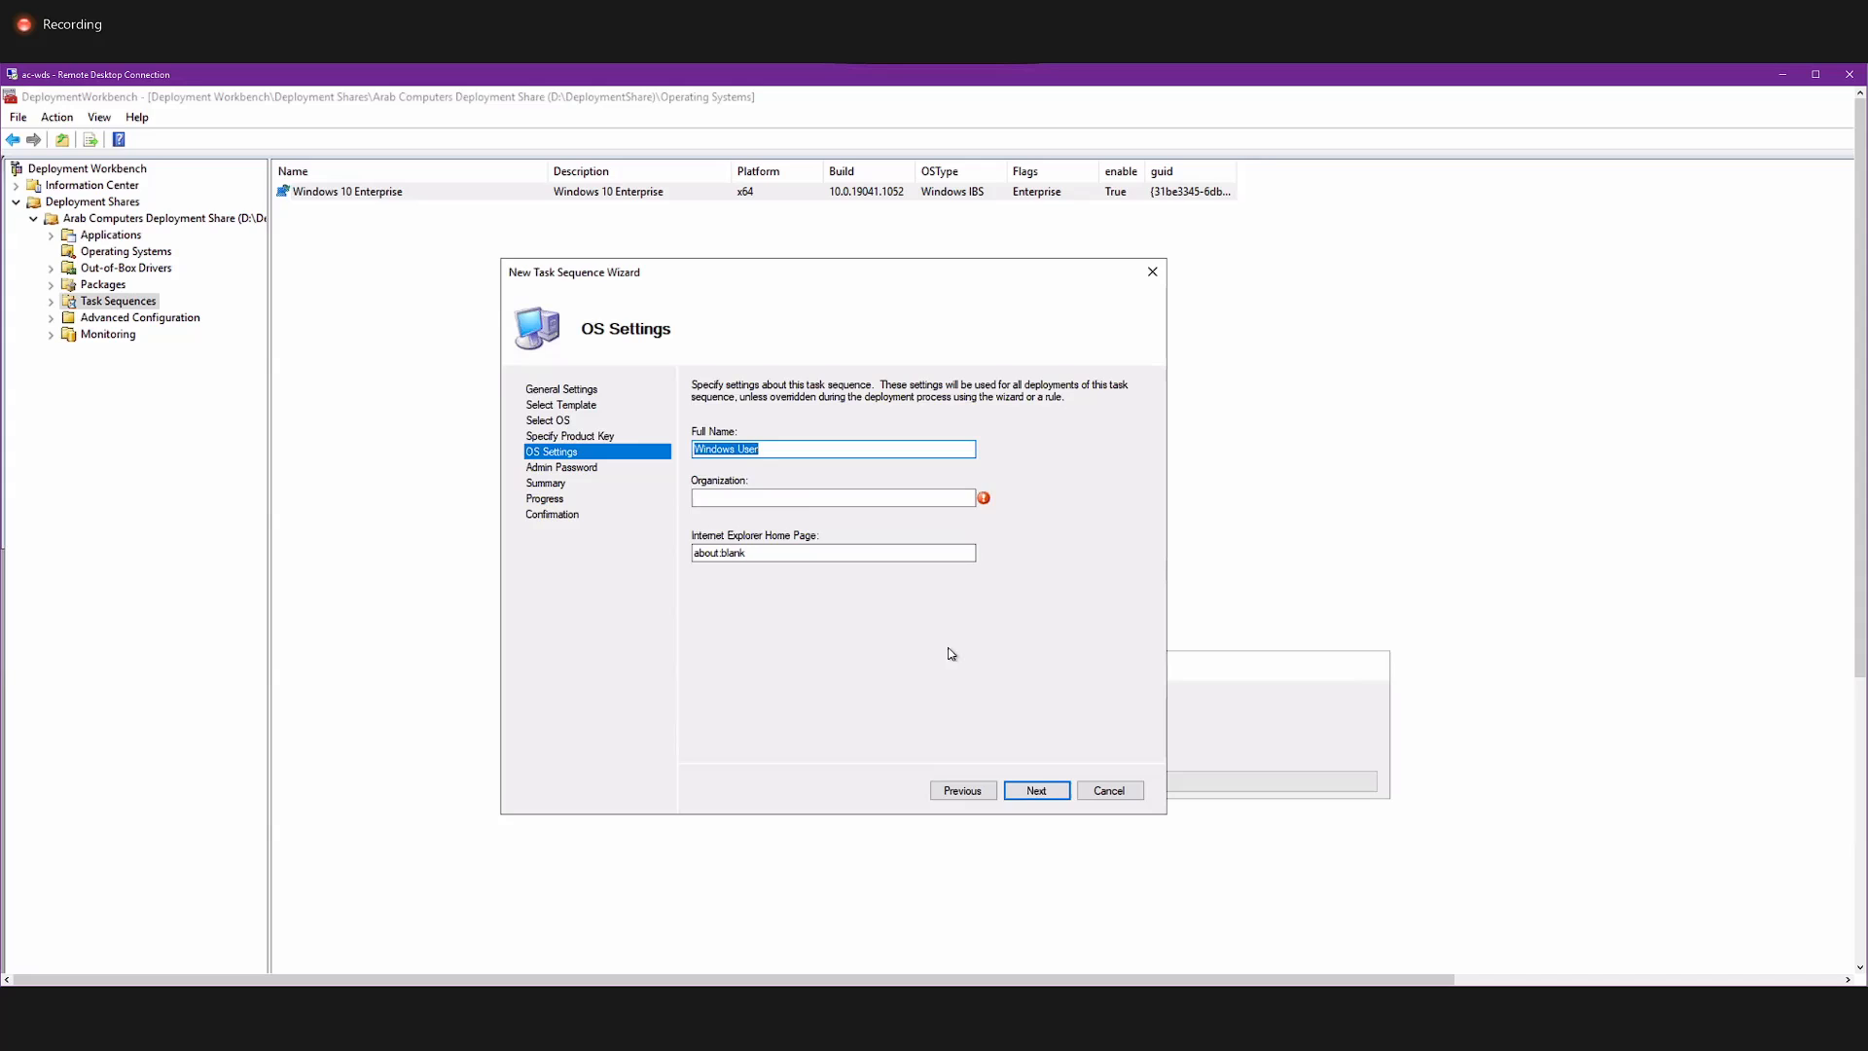
{"action": "left_click", "coordinate": [794, 500]}
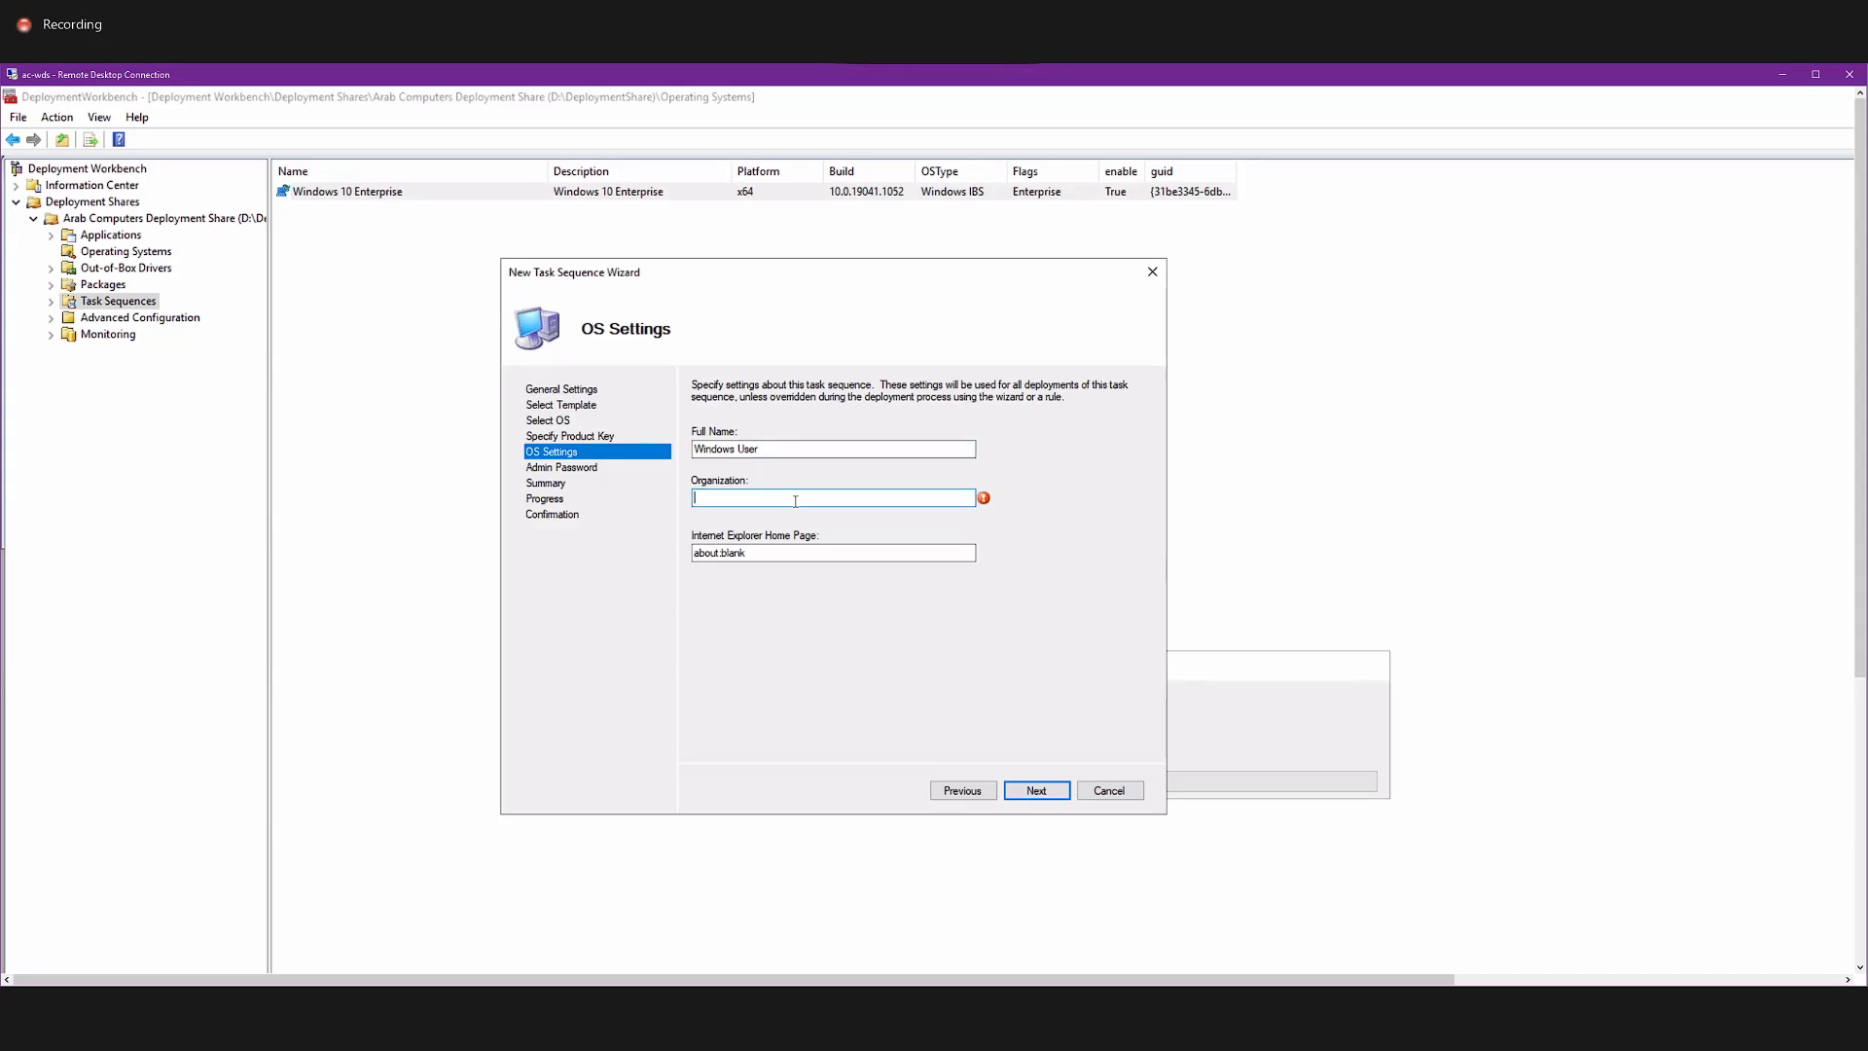
{"action": "type", "text": "Arab Computer"}
{"action": "left_click", "coordinate": [1029, 790]}
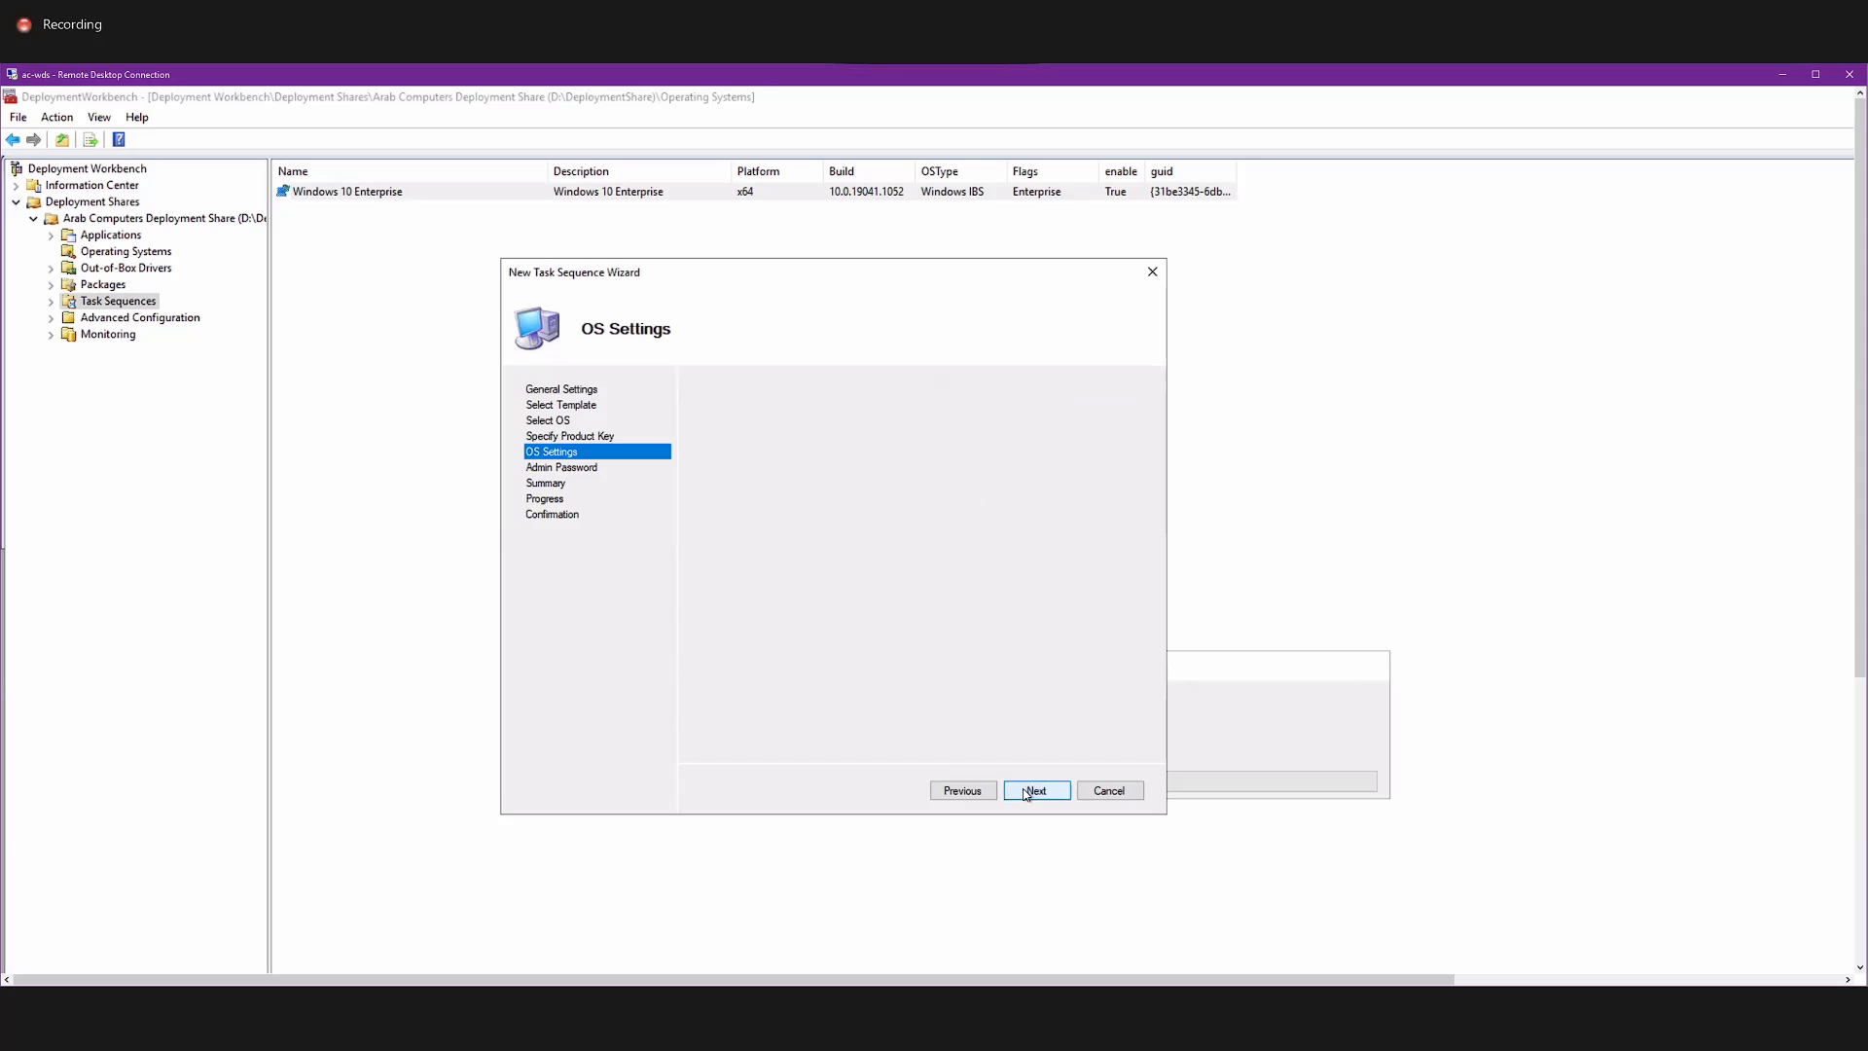
Leave the local Administrator password unspecified and finish creating the task sequence.
{"action": "left_click", "coordinate": [741, 540]}
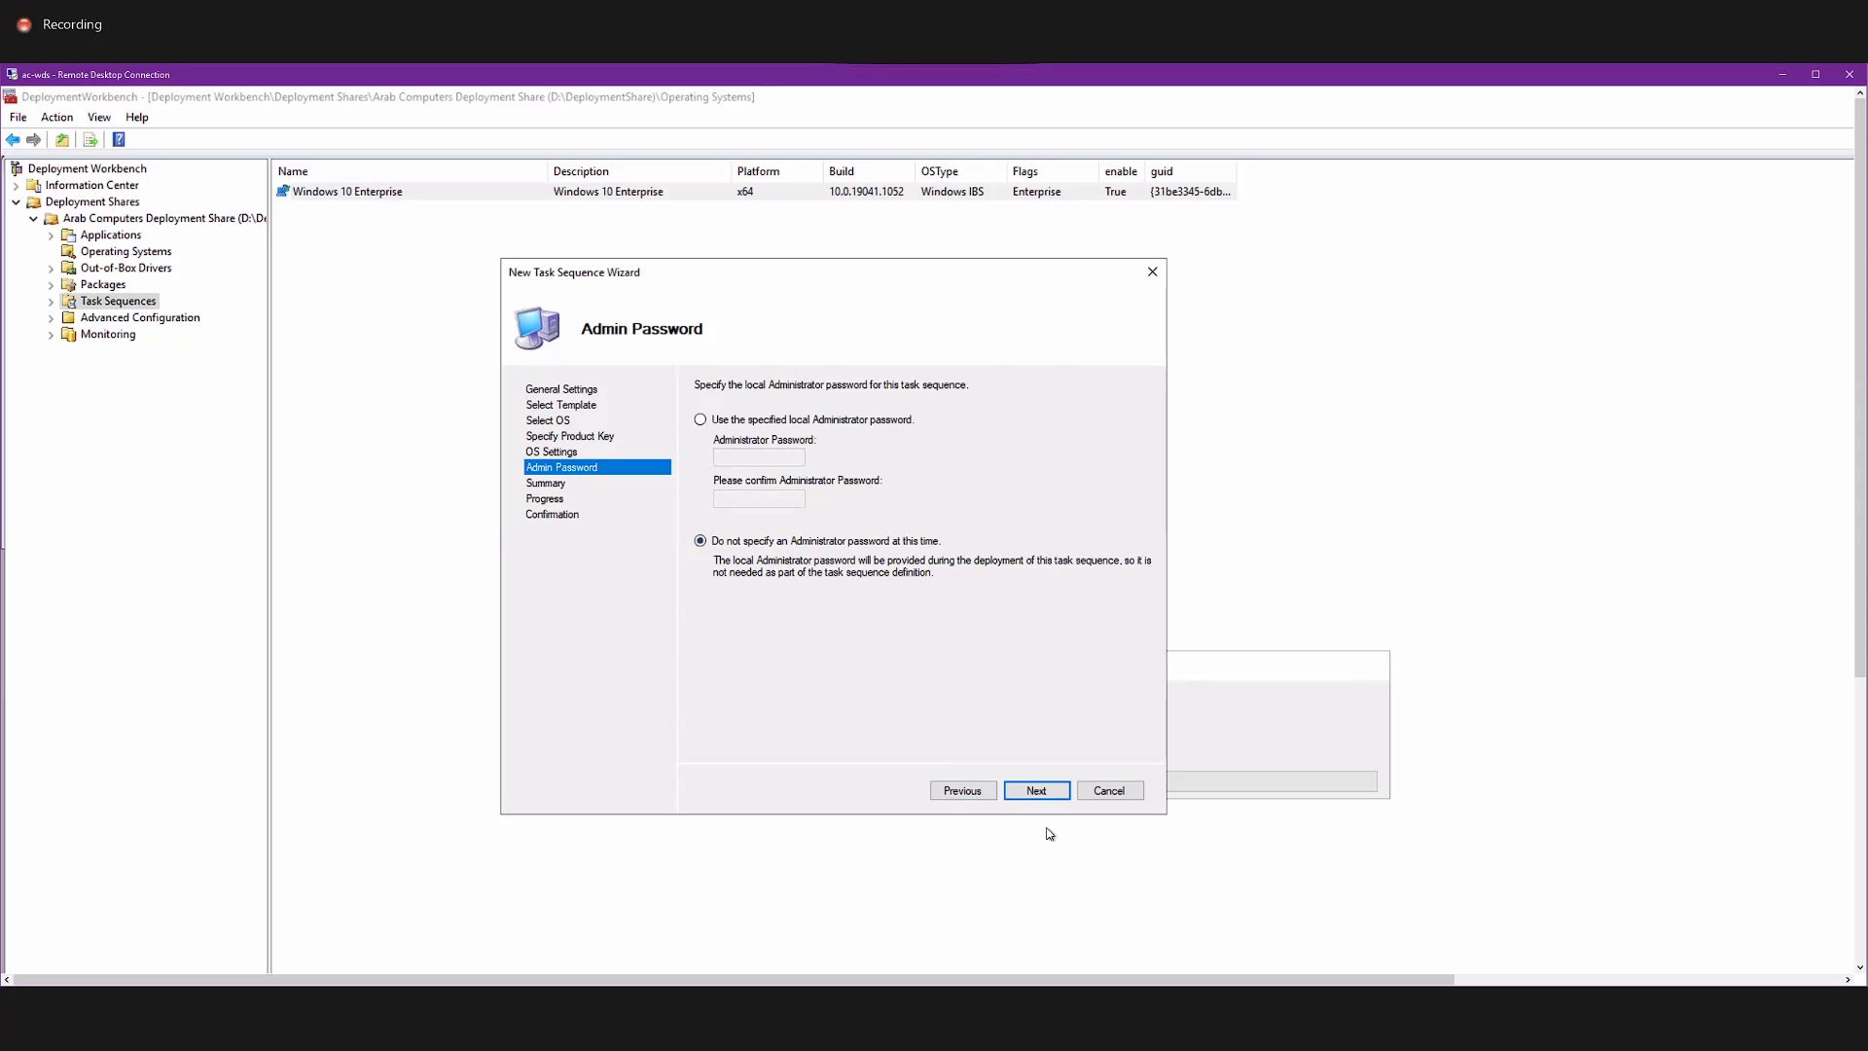
{"action": "left_click", "coordinate": [1038, 791]}
{"action": "left_click", "coordinate": [1038, 791]}
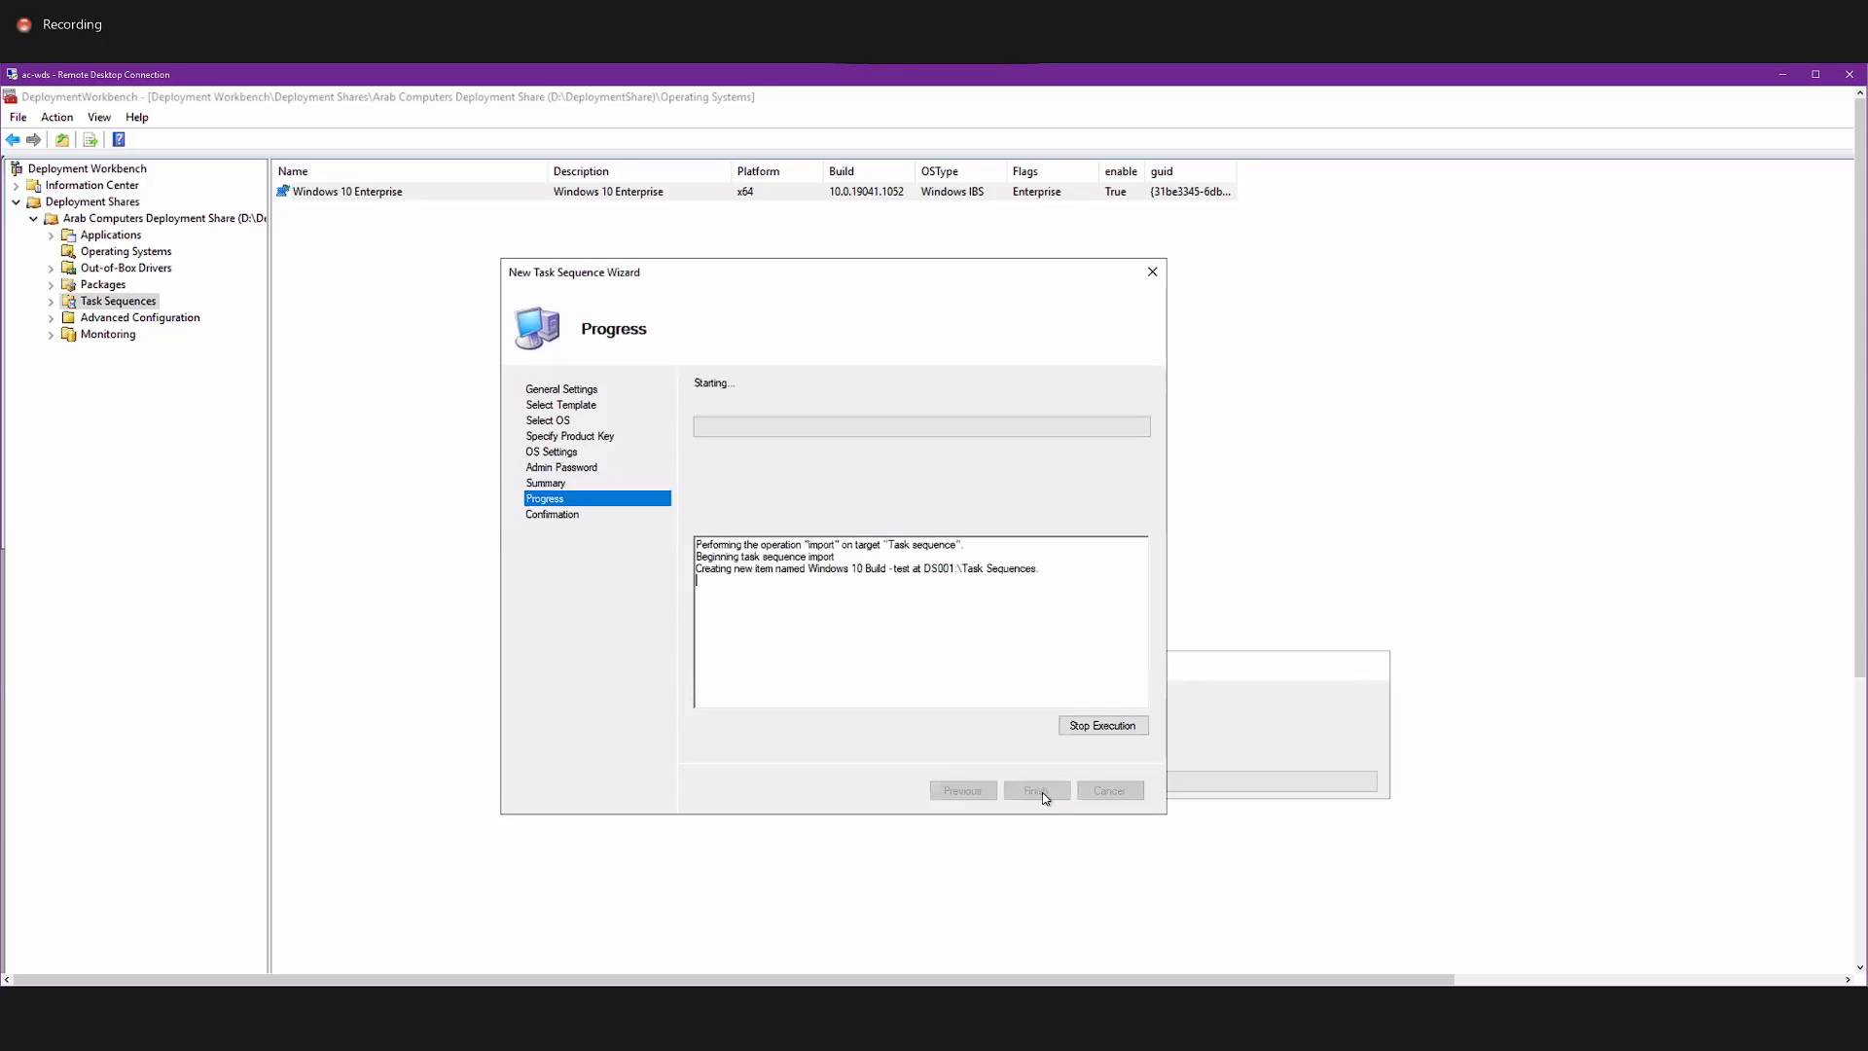
{"action": "left_click", "coordinate": [1047, 792]}
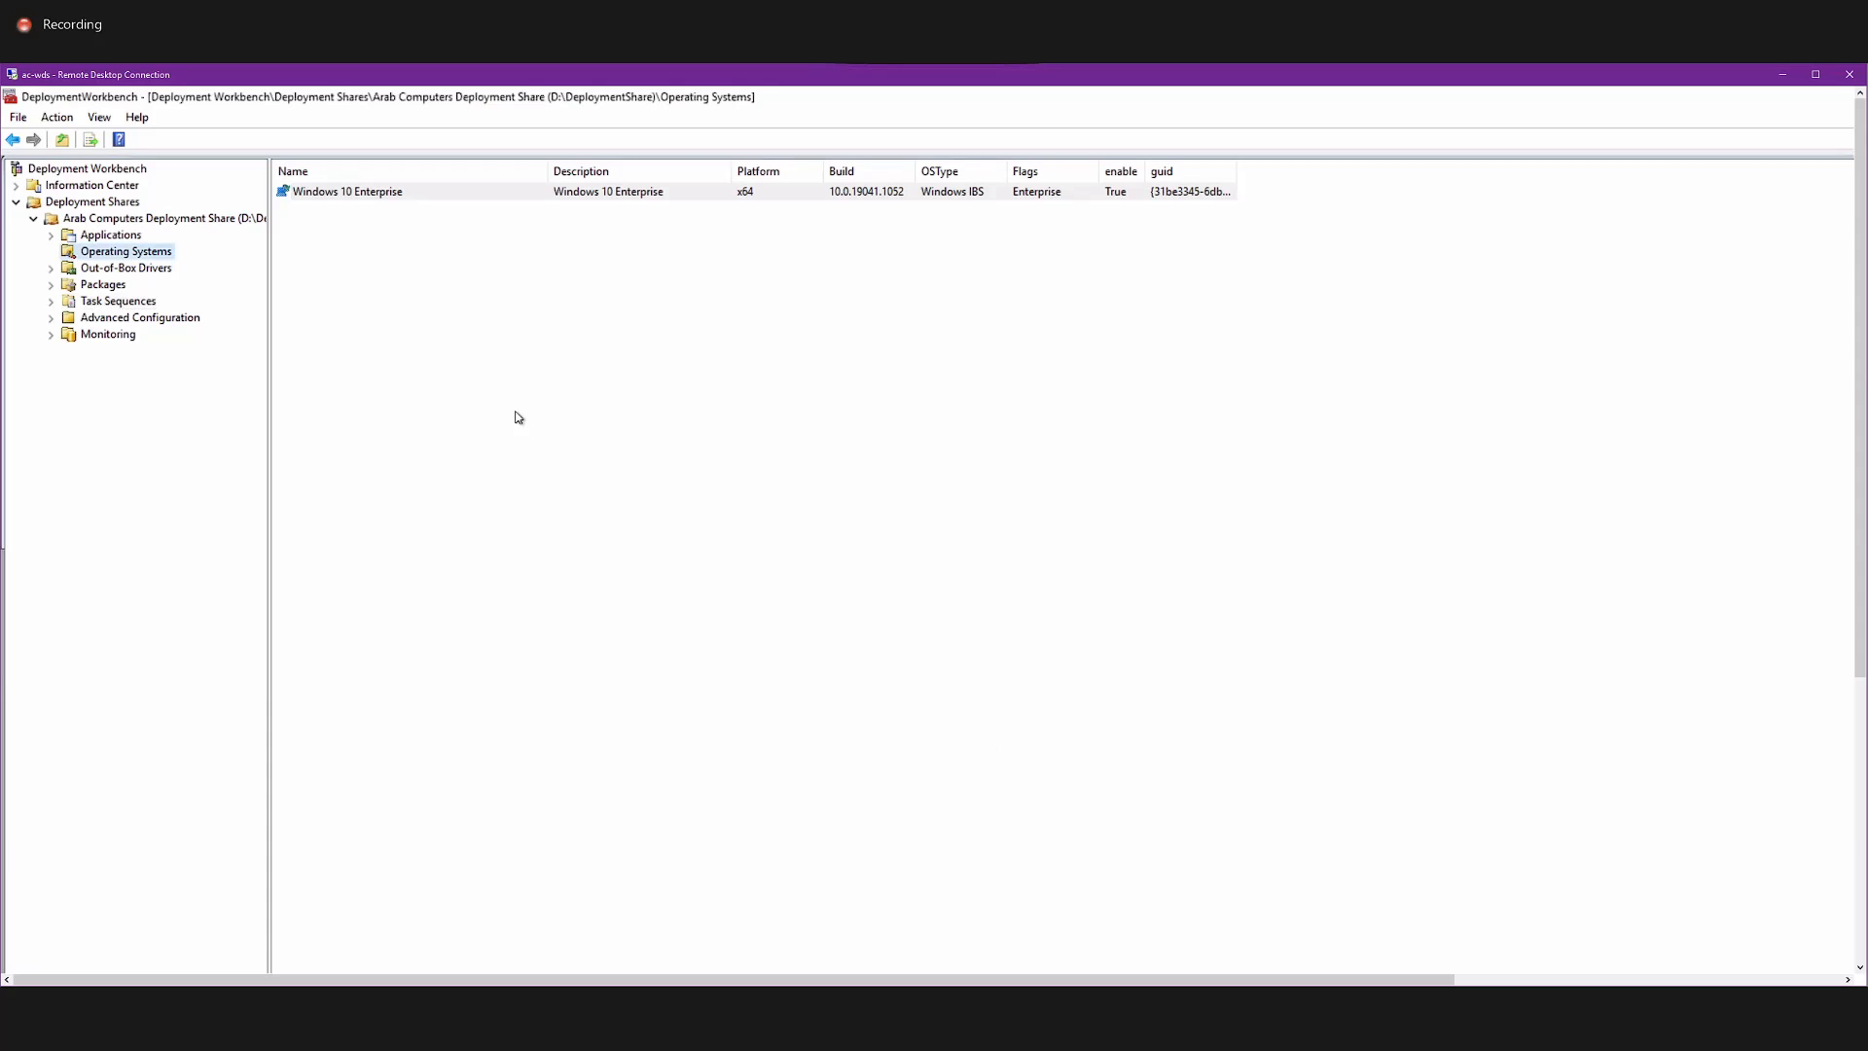
Examine the step groups of the Windows 10 Build - test task sequence from Initialization to Imaging, and close its properties.
{"action": "left_click", "coordinate": [141, 302]}
{"action": "double_click", "coordinate": [361, 198]}
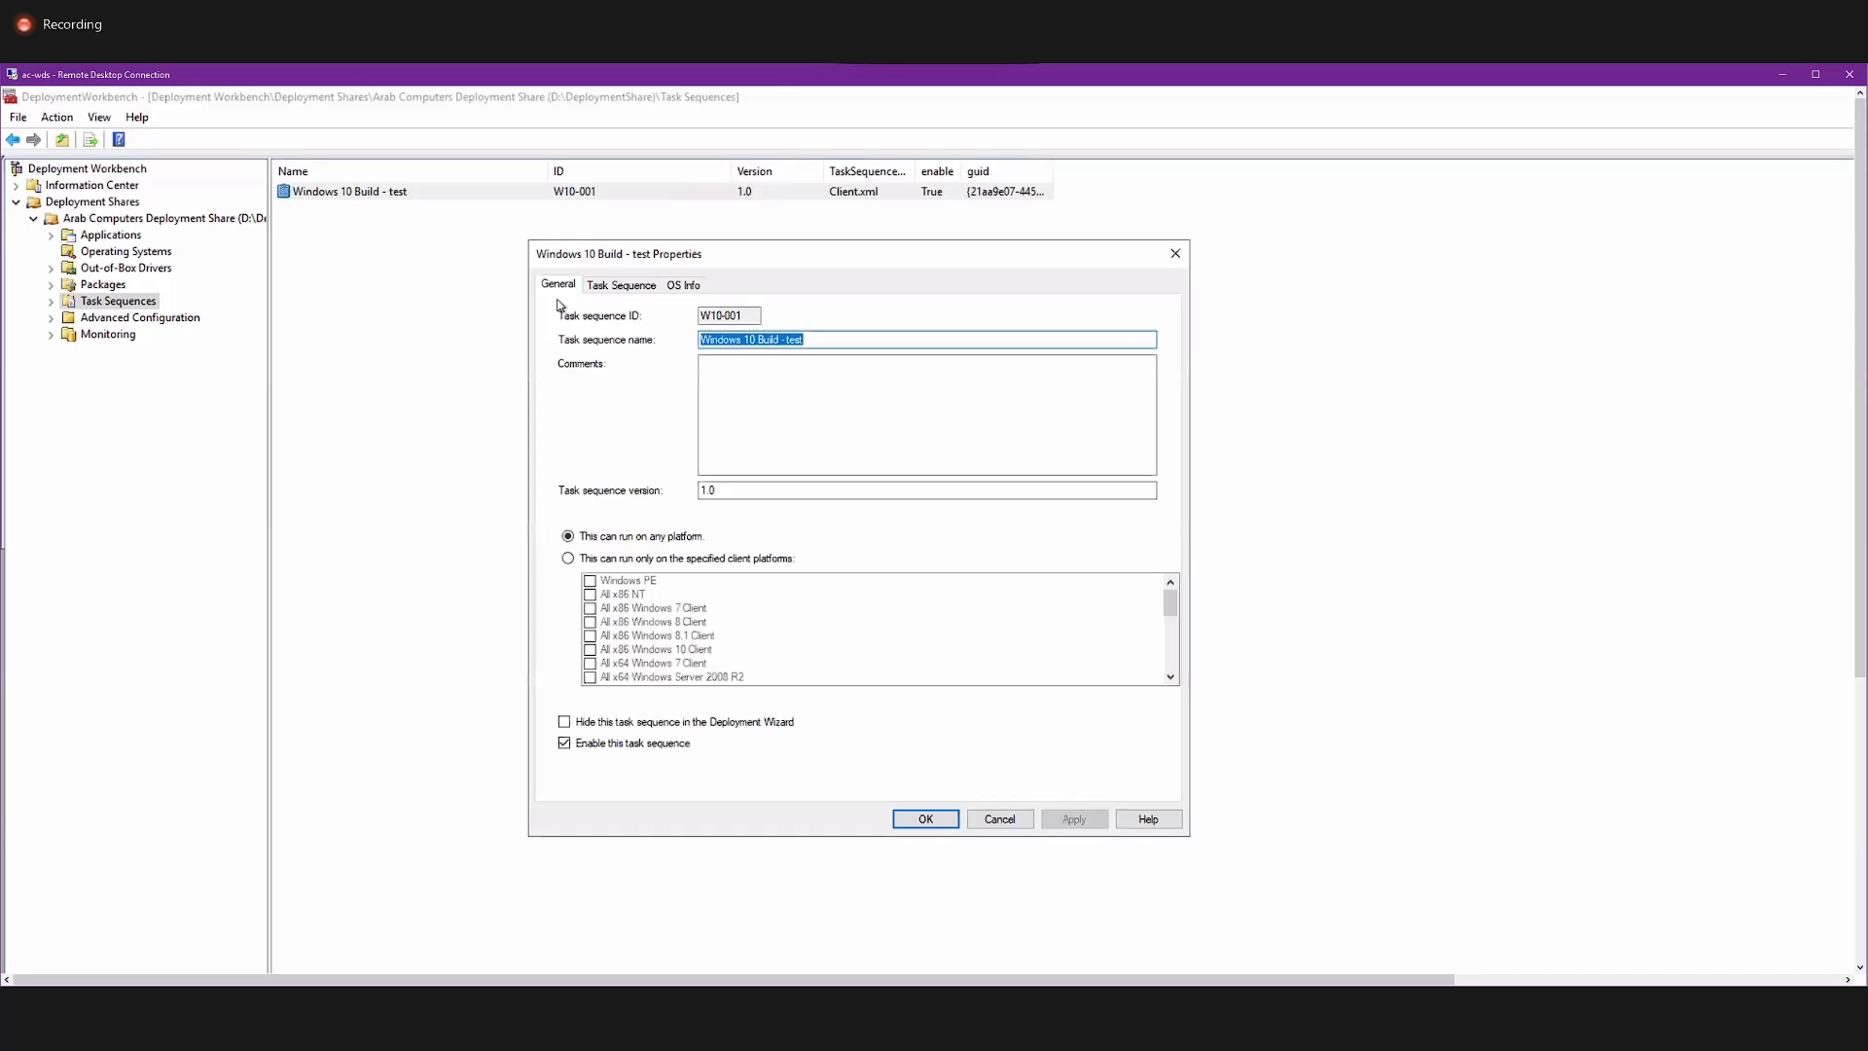
{"action": "left_click", "coordinate": [621, 289]}
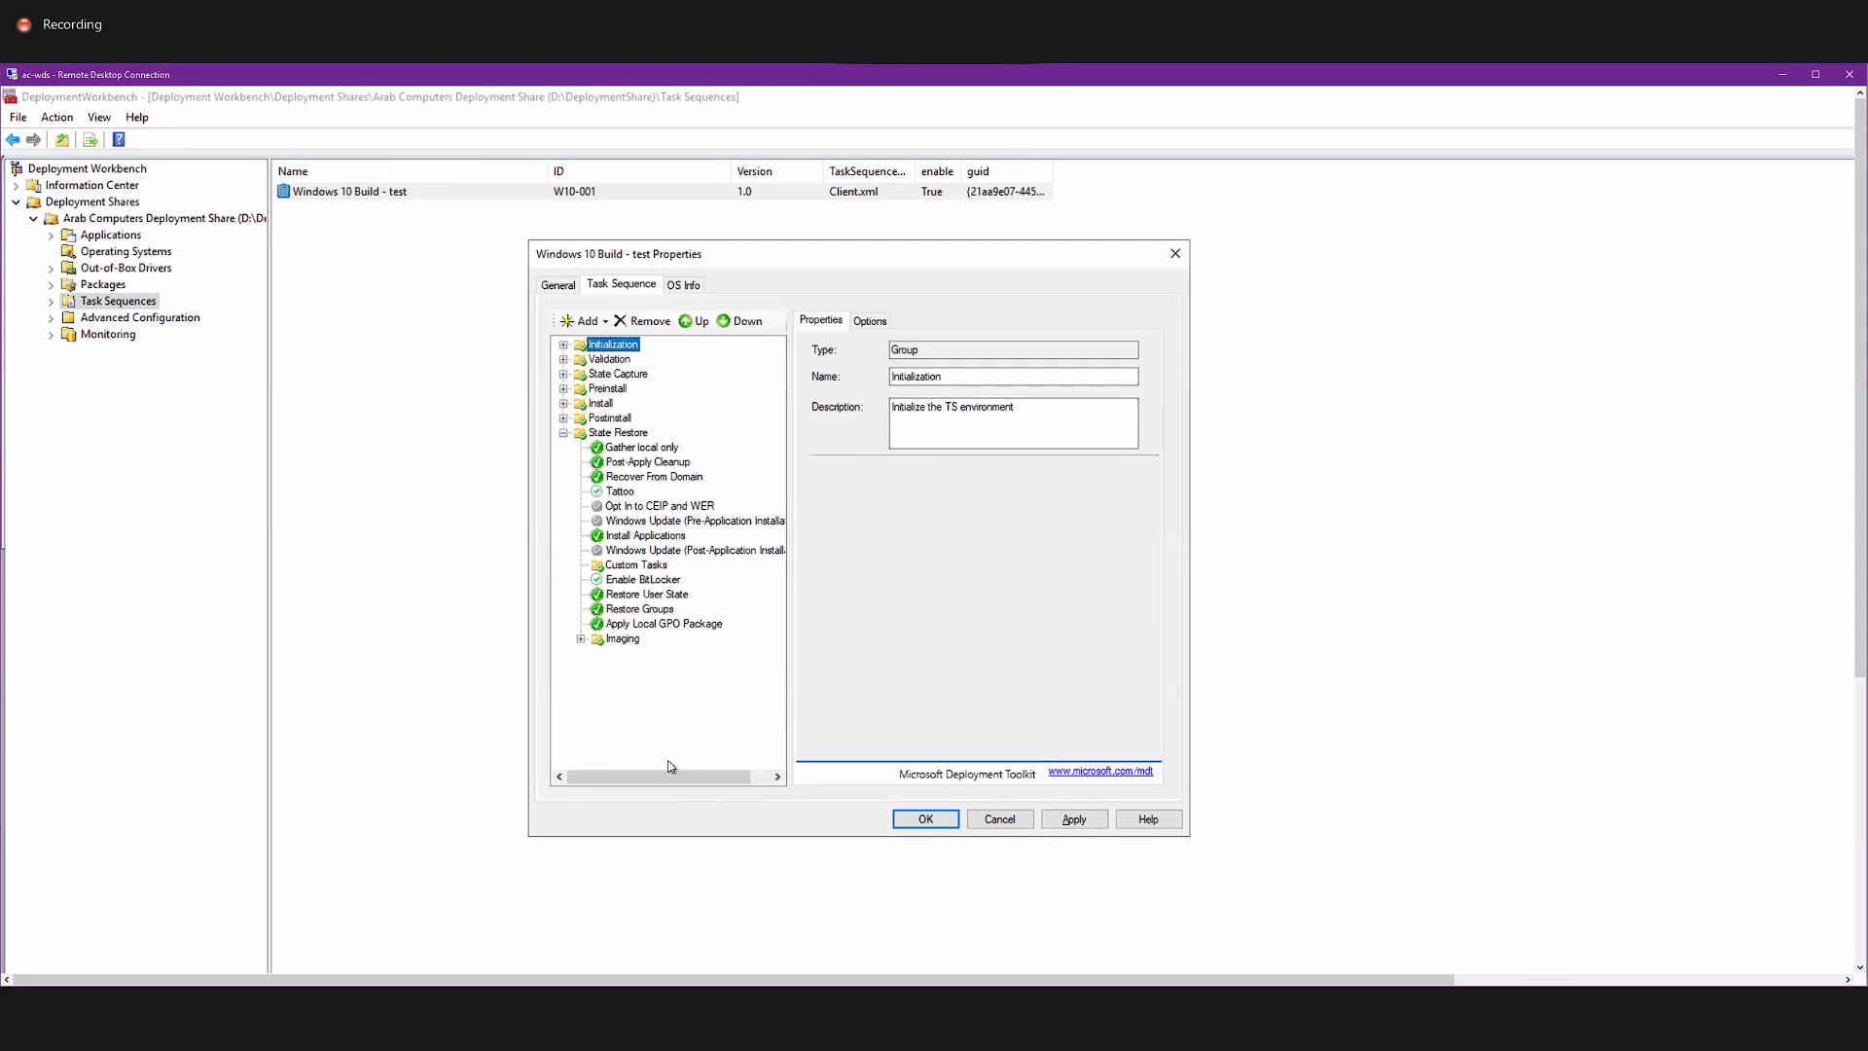
{"action": "left_click", "coordinate": [581, 639]}
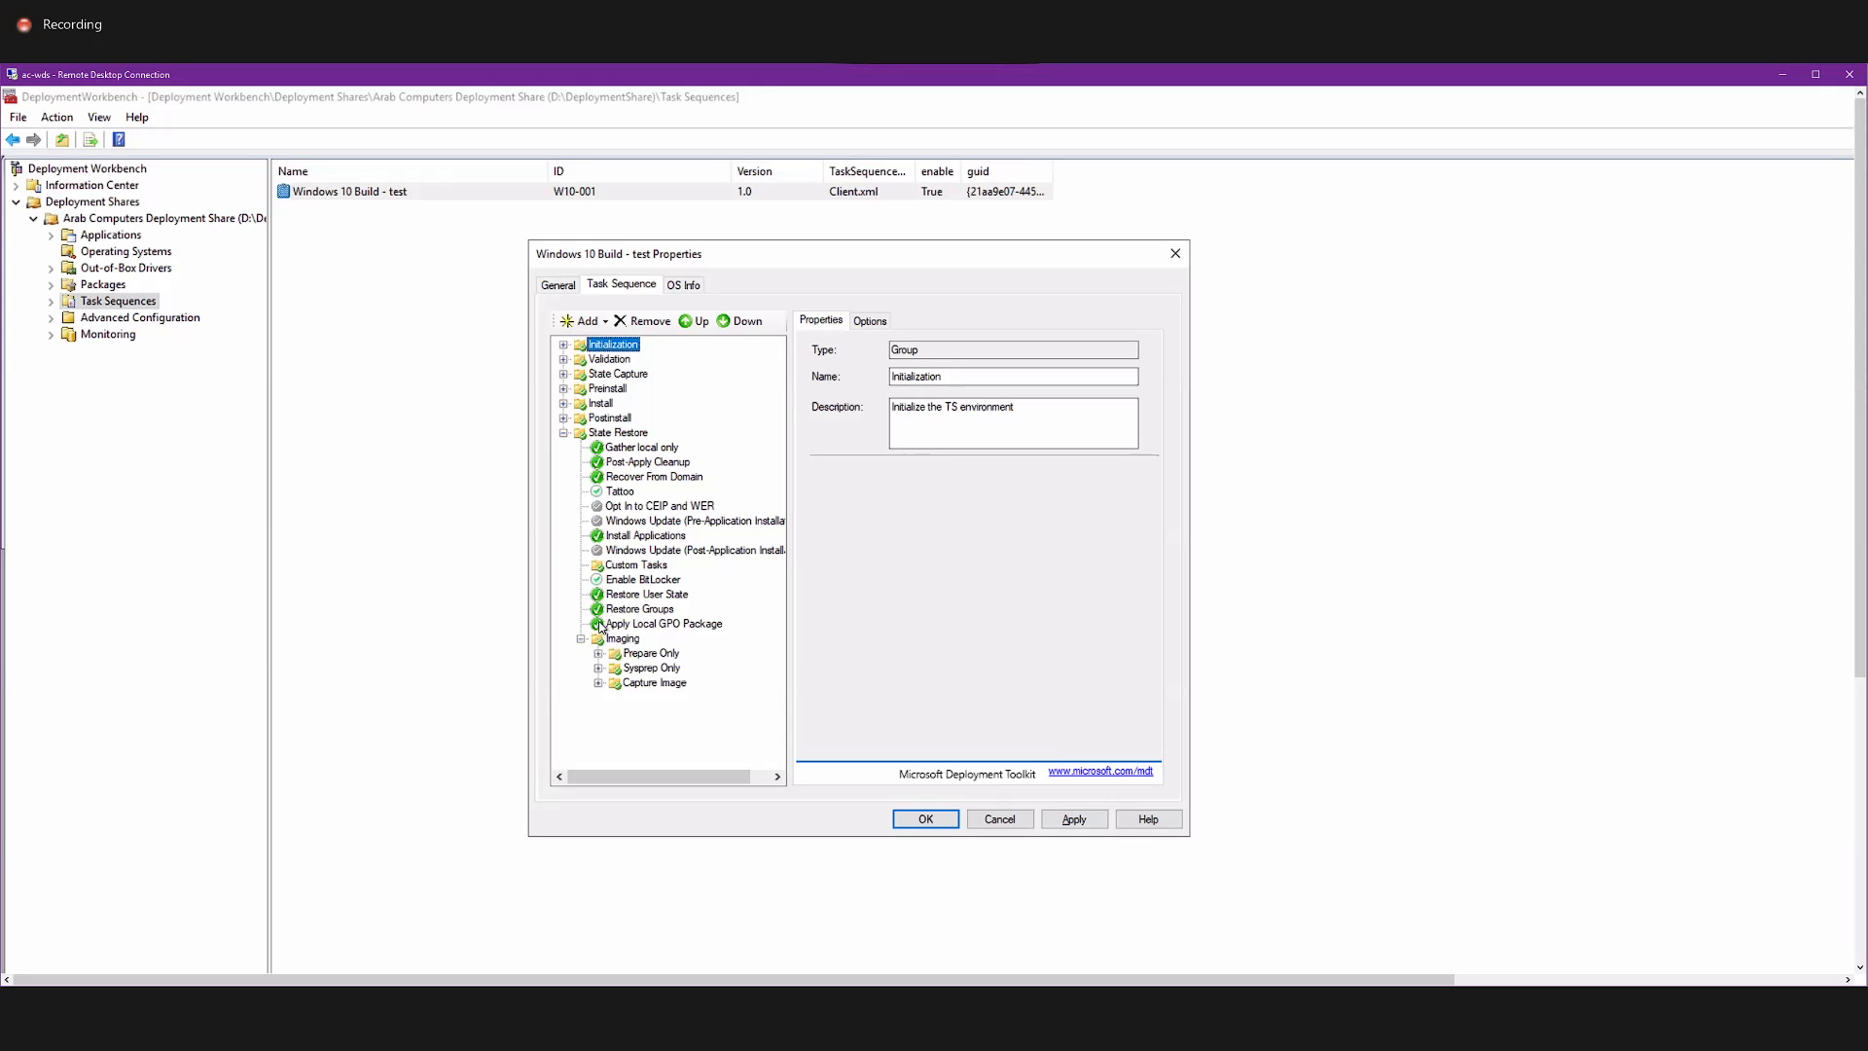
{"action": "left_click", "coordinate": [564, 418]}
{"action": "left_click", "coordinate": [564, 404]}
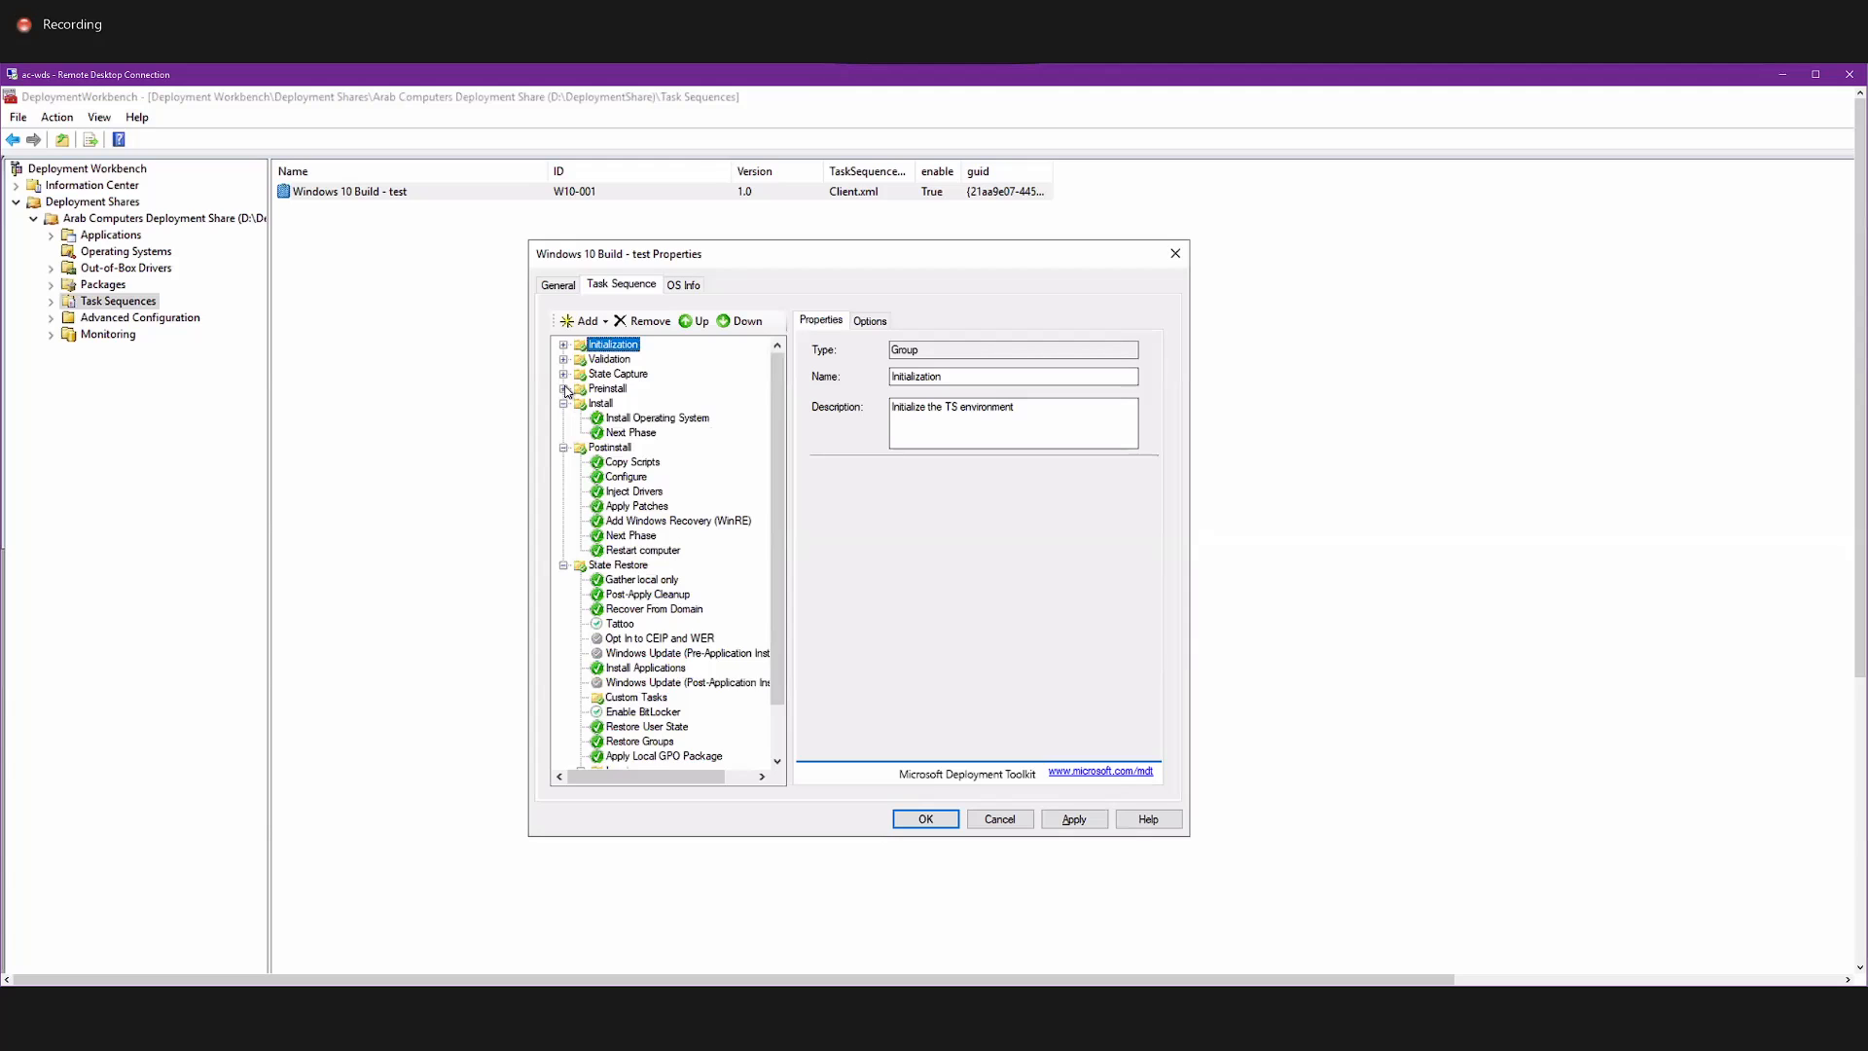
{"action": "left_click", "coordinate": [564, 389]}
{"action": "left_click", "coordinate": [564, 375]}
{"action": "left_click", "coordinate": [564, 359]}
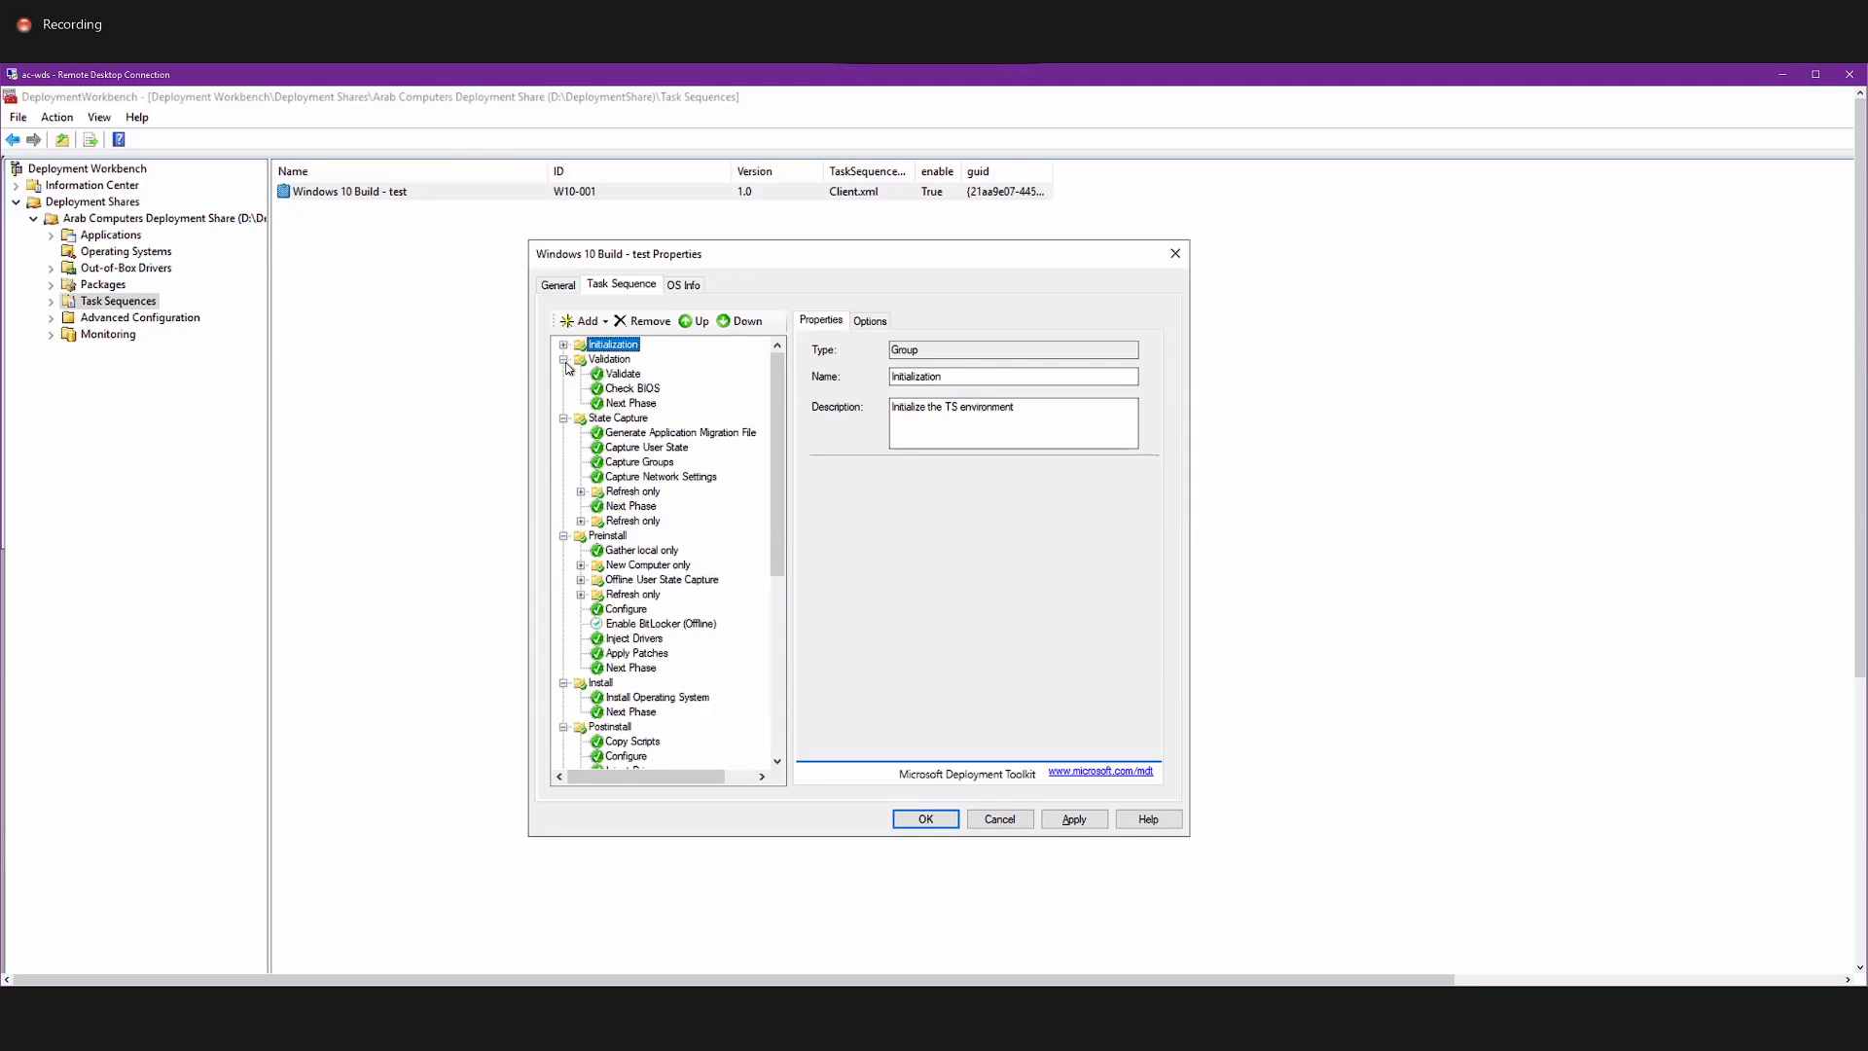
{"action": "left_click", "coordinate": [564, 345]}
{"action": "left_click", "coordinate": [641, 360]}
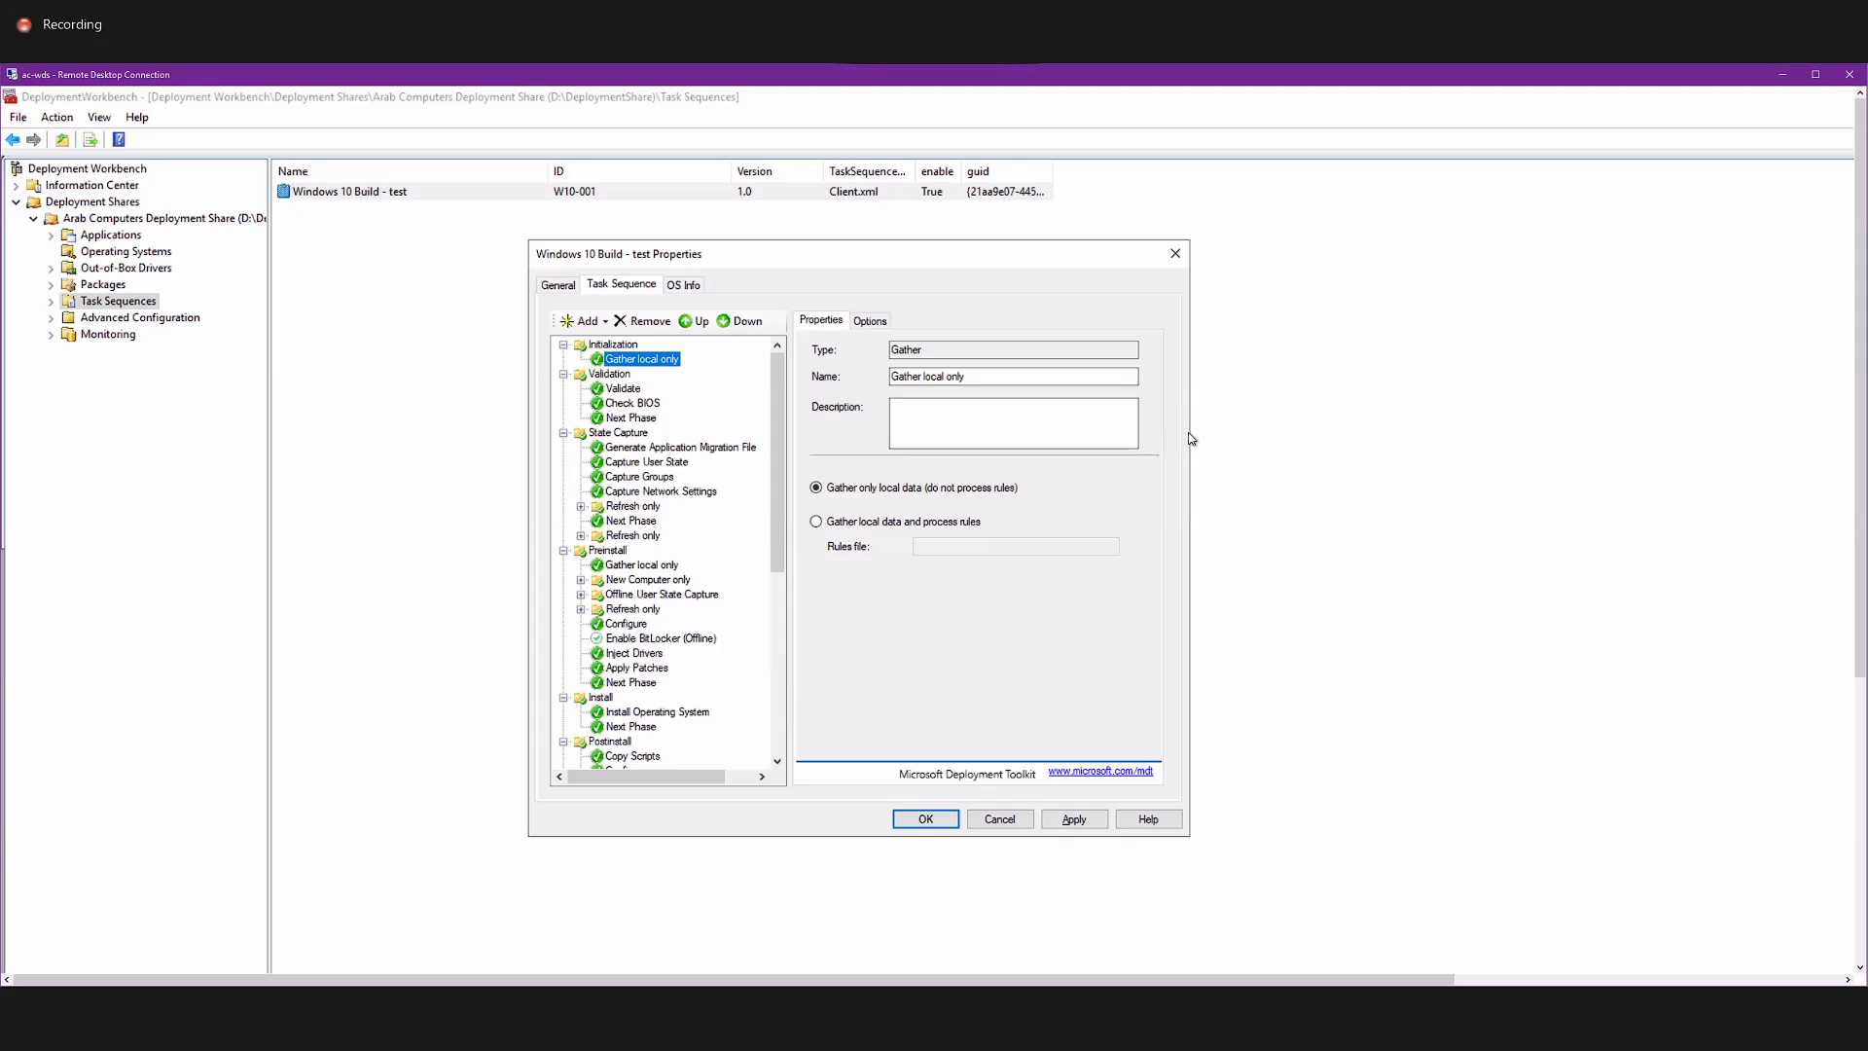
{"action": "left_click", "coordinate": [1012, 820]}
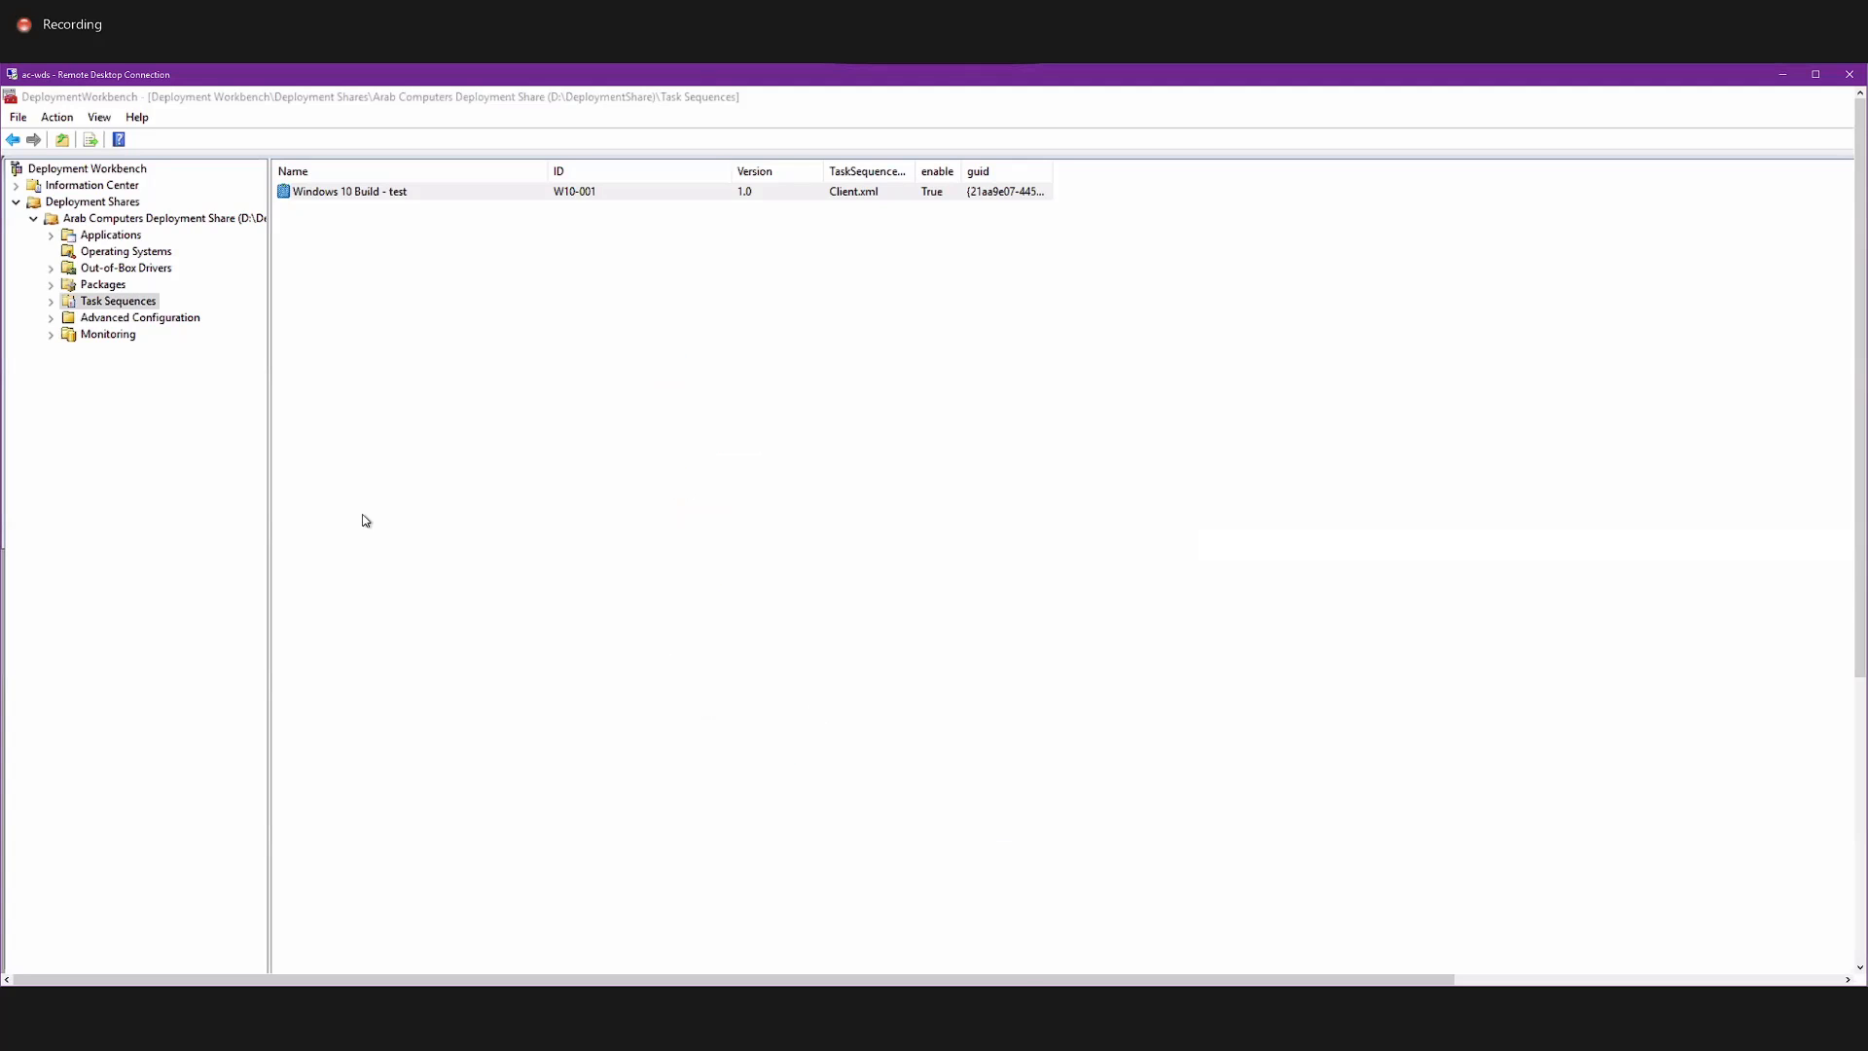
Open the rules in the properties of the Arab Computers Deployment Share.
{"action": "right_click", "coordinate": [122, 229]}
{"action": "right_click", "coordinate": [114, 209]}
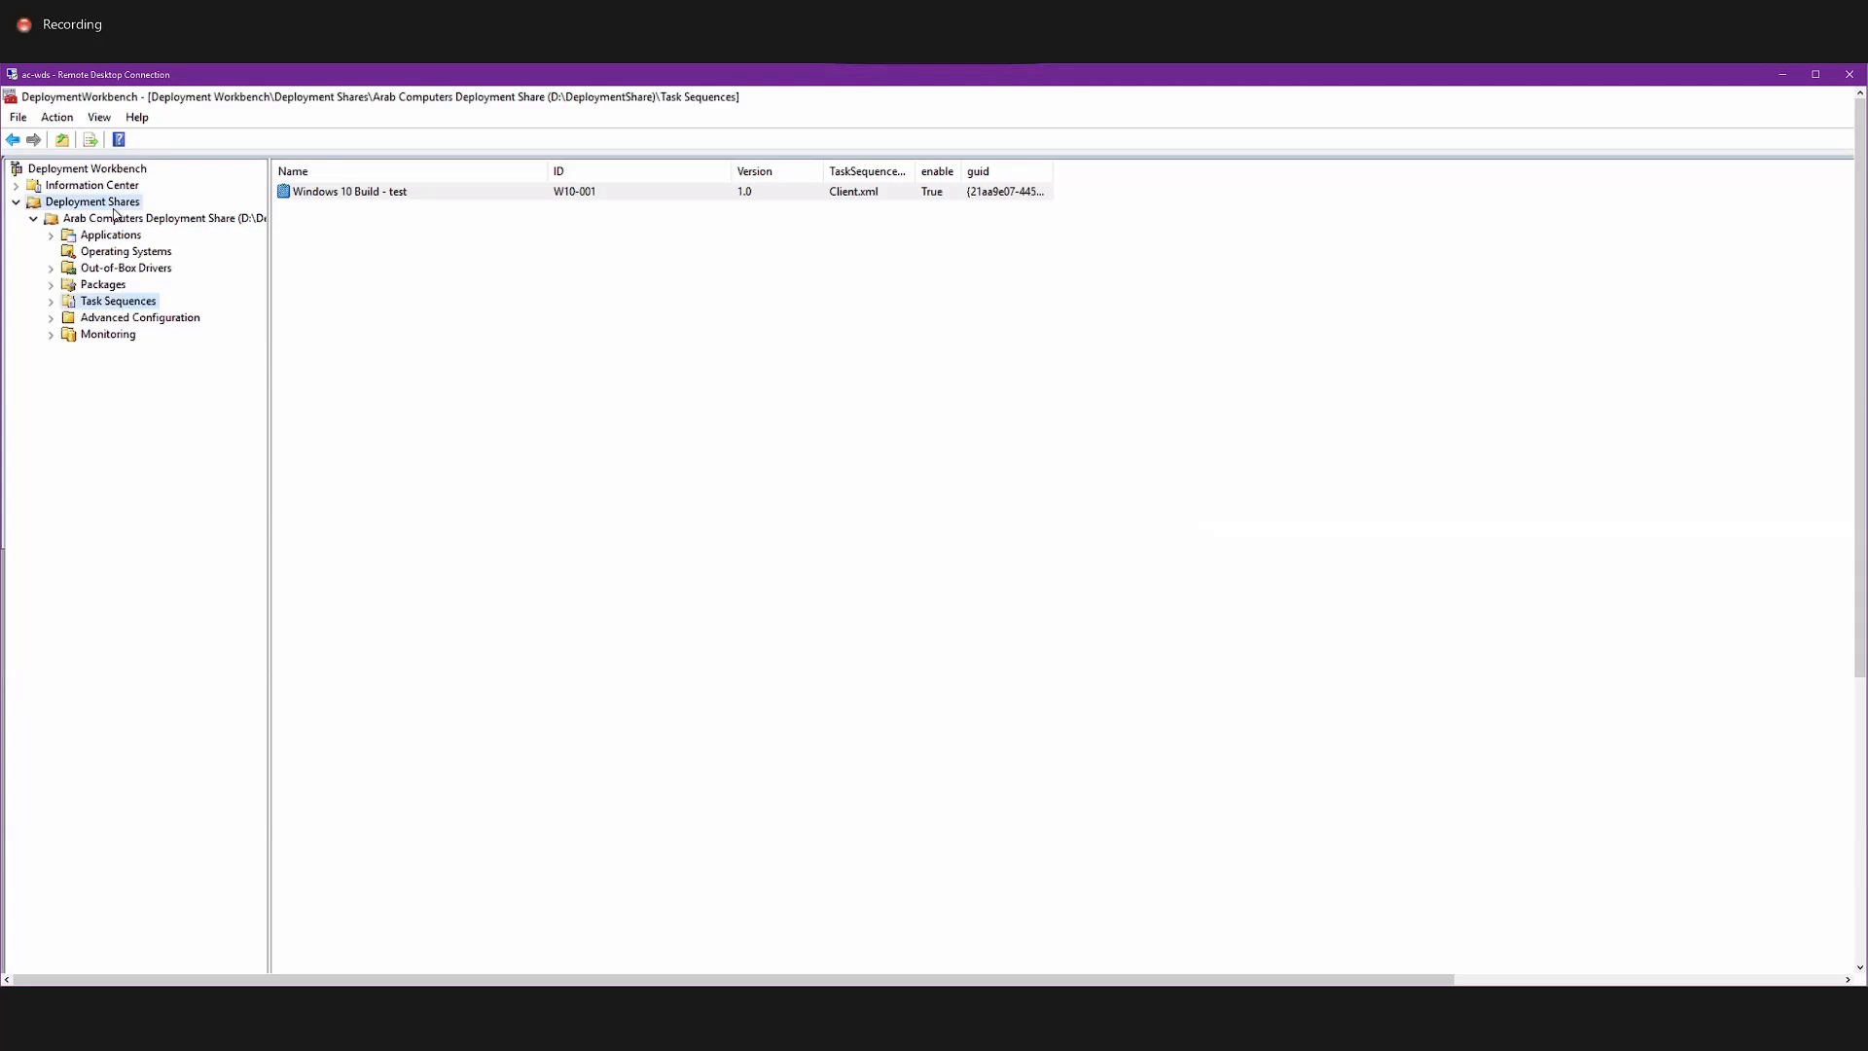
{"action": "right_click", "coordinate": [112, 222]}
{"action": "right_click", "coordinate": [112, 222]}
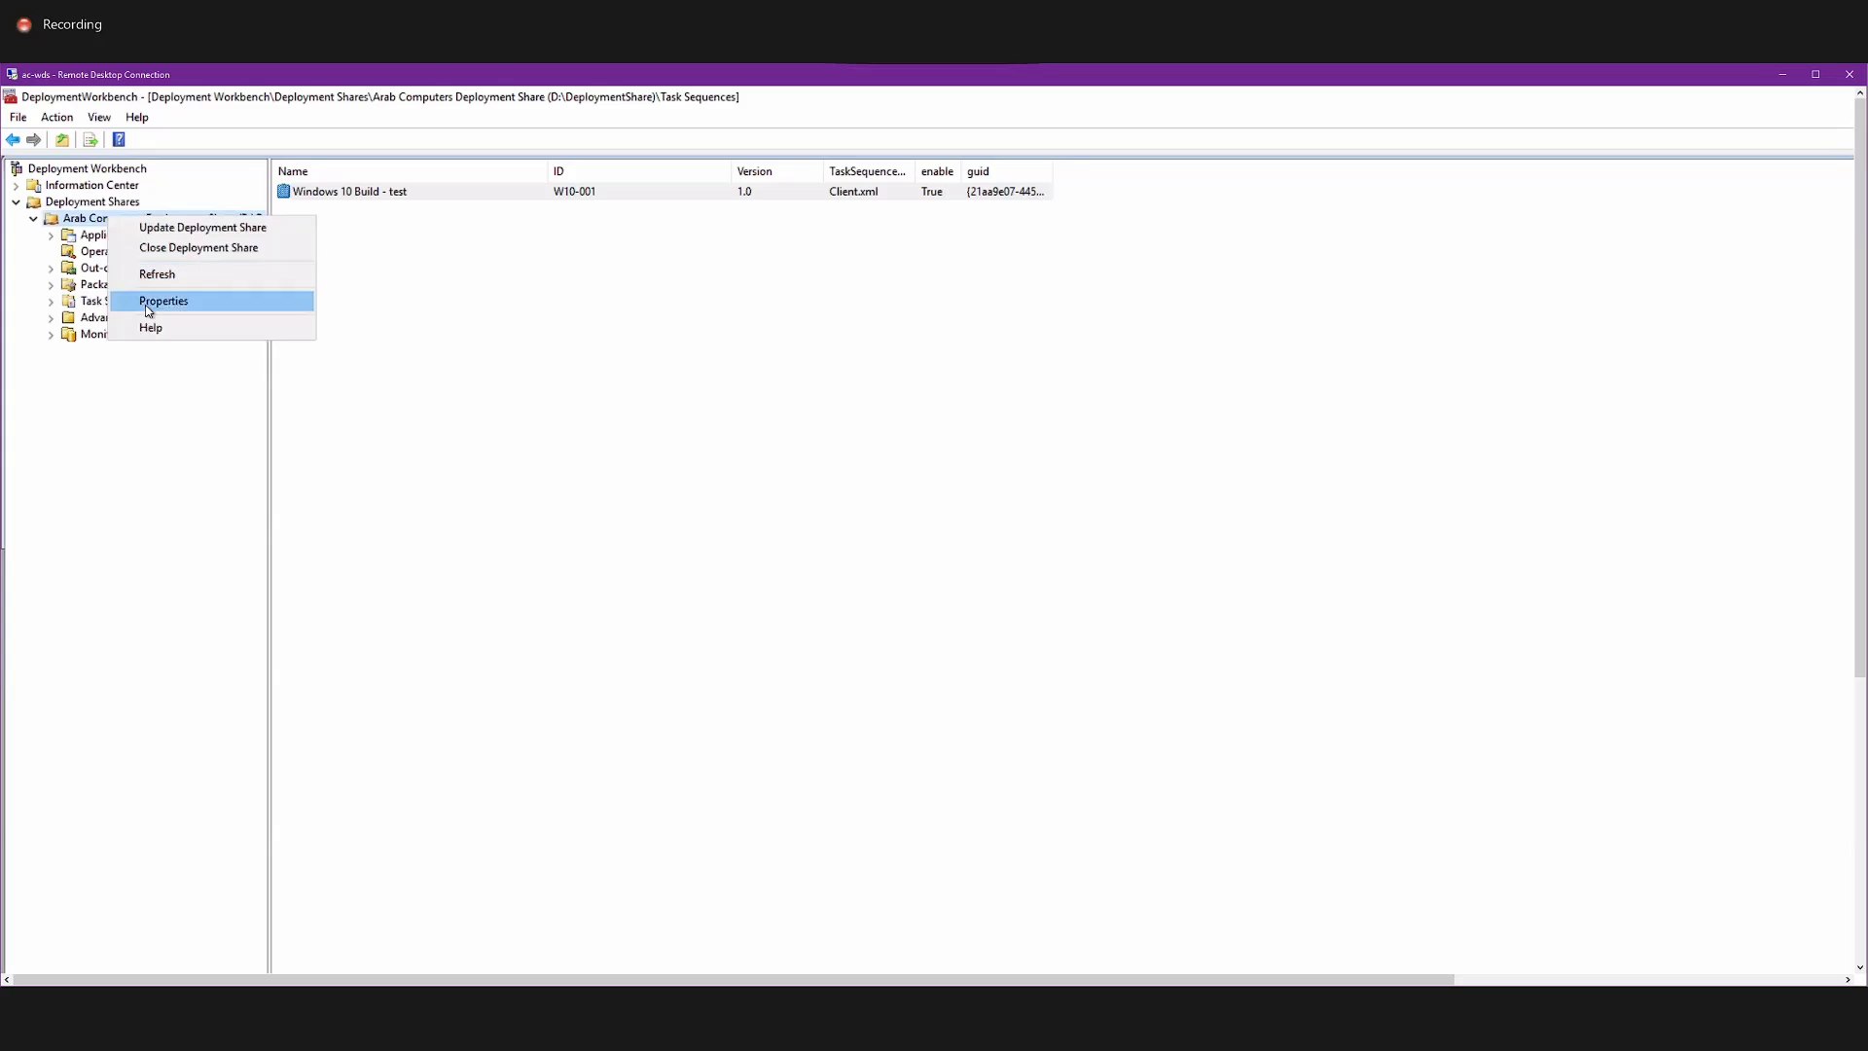
{"action": "left_click", "coordinate": [160, 299]}
{"action": "left_click", "coordinate": [599, 284]}
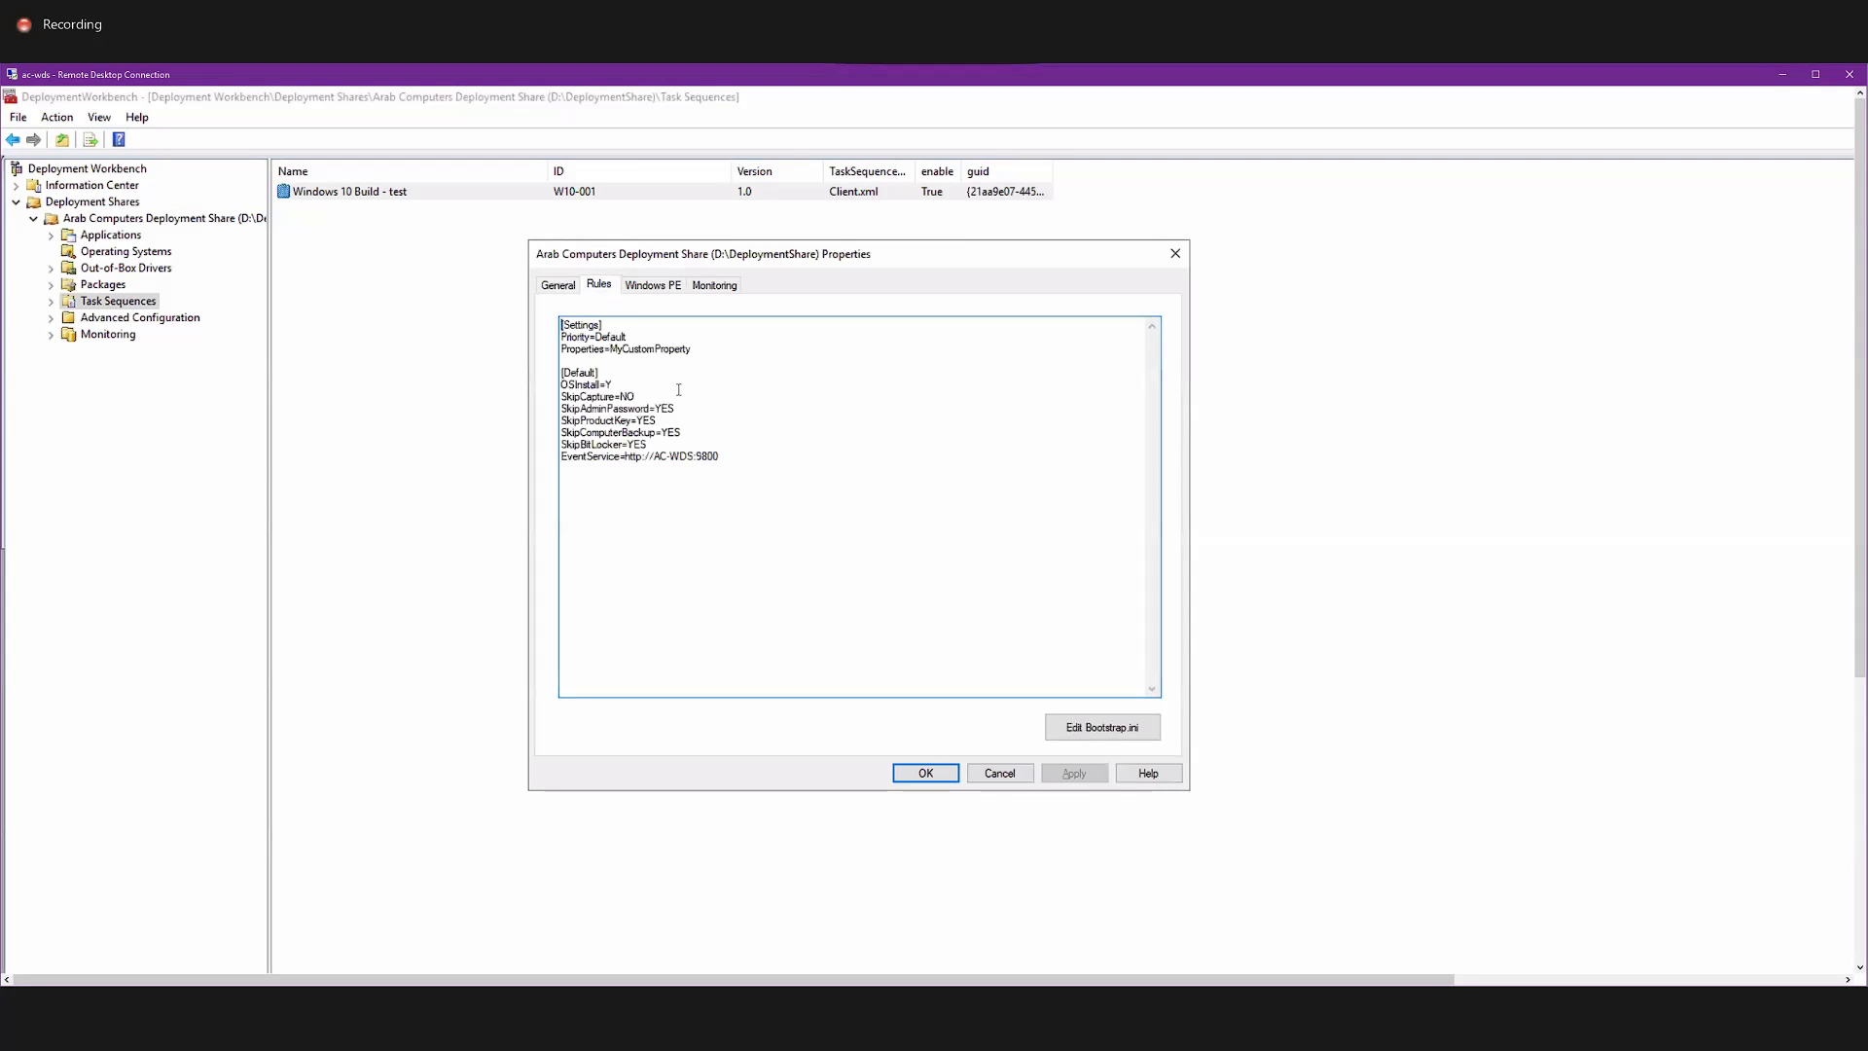
Examine the deployment share's Settings and Default rules, including SkipCapture, and close the properties without saving.
{"action": "left_click_drag", "start_coordinate": [737, 460], "coordinate": [523, 309]}
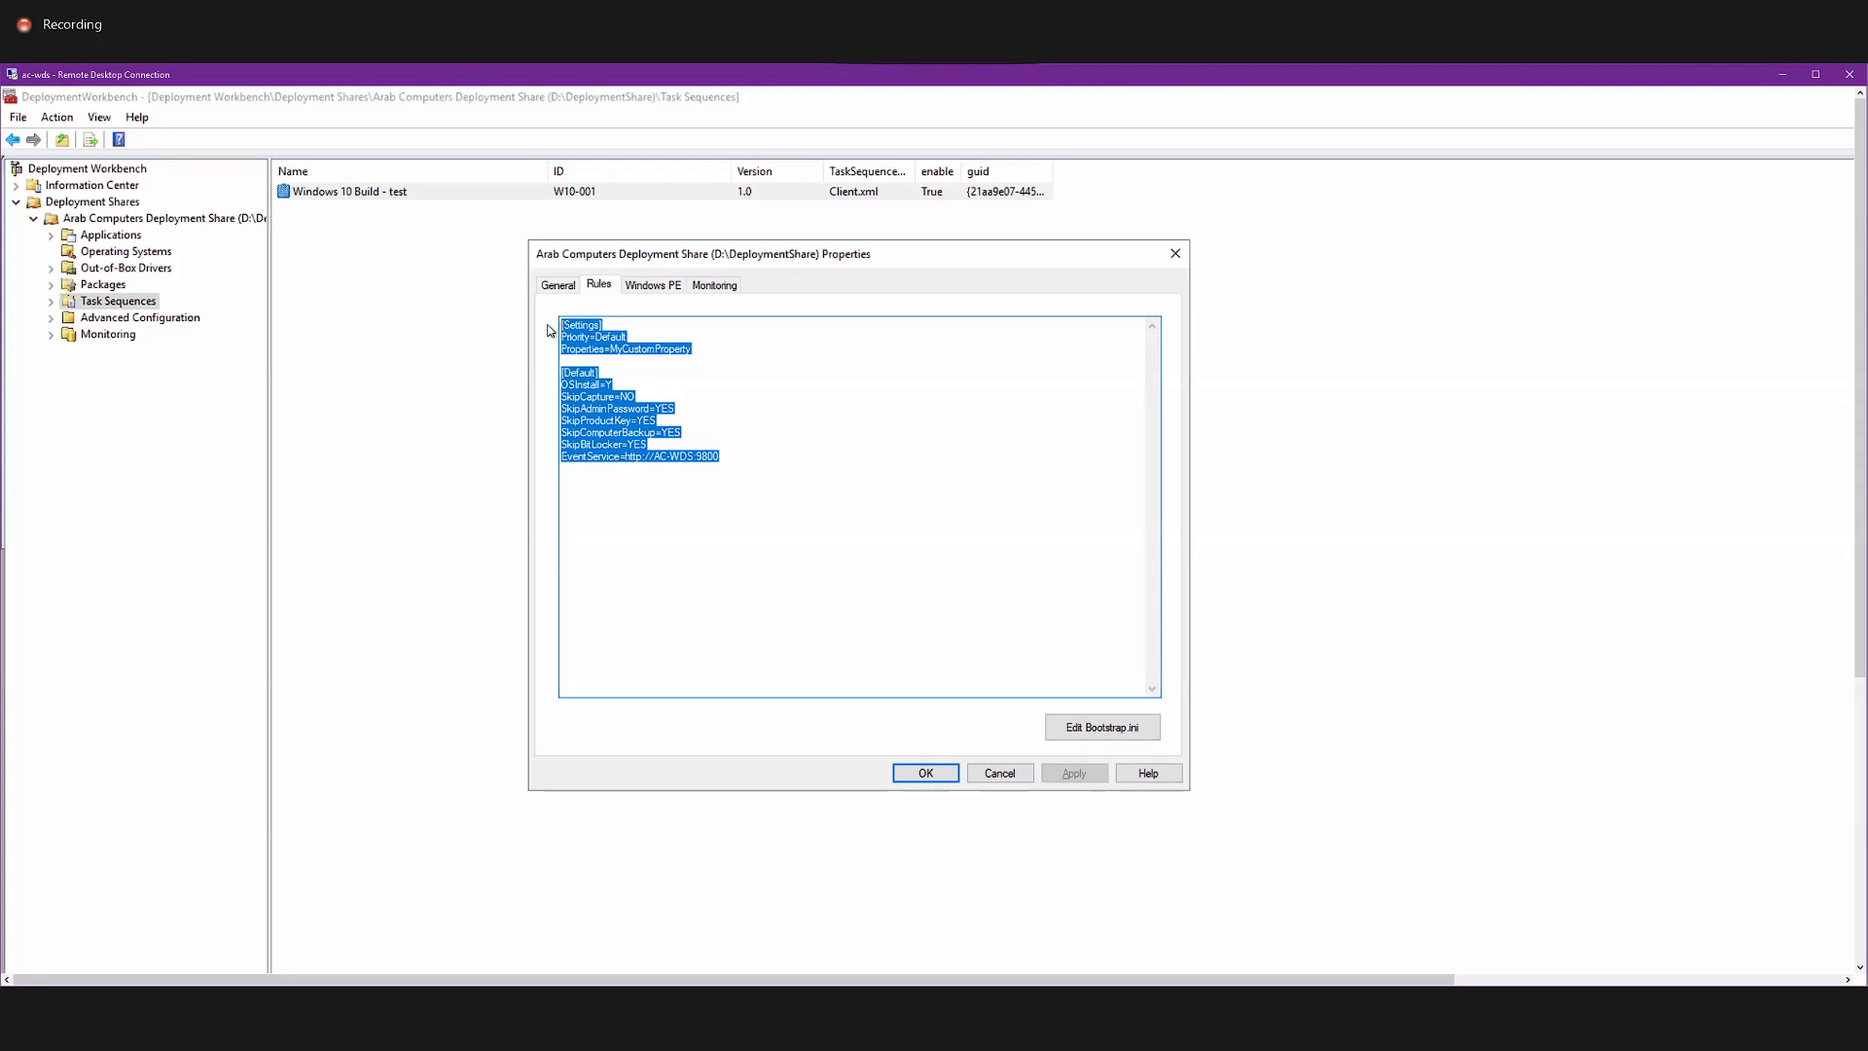
{"action": "left_click", "coordinate": [611, 397]}
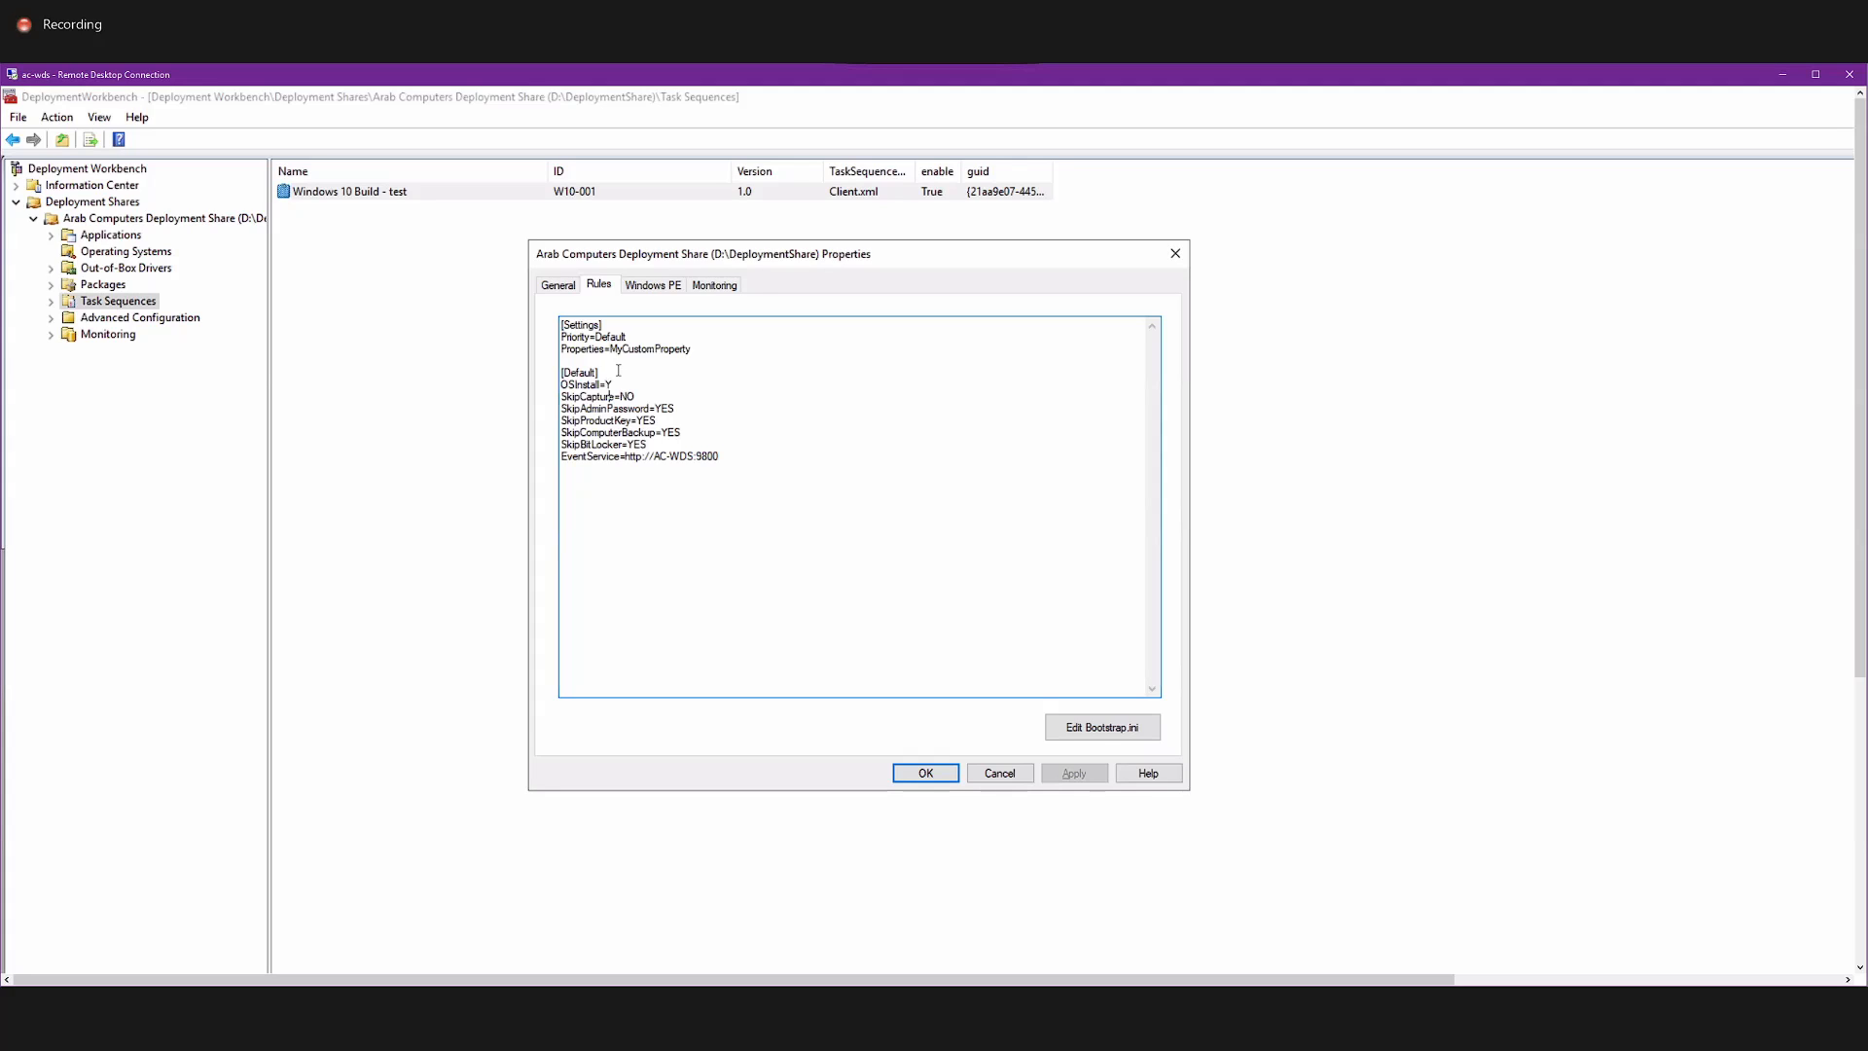
{"action": "left_click", "coordinate": [677, 400]}
{"action": "left_click_drag", "start_coordinate": [661, 396], "coordinate": [614, 388]}
{"action": "left_click", "coordinate": [595, 397]}
{"action": "left_click_drag", "start_coordinate": [723, 431], "coordinate": [552, 377]}
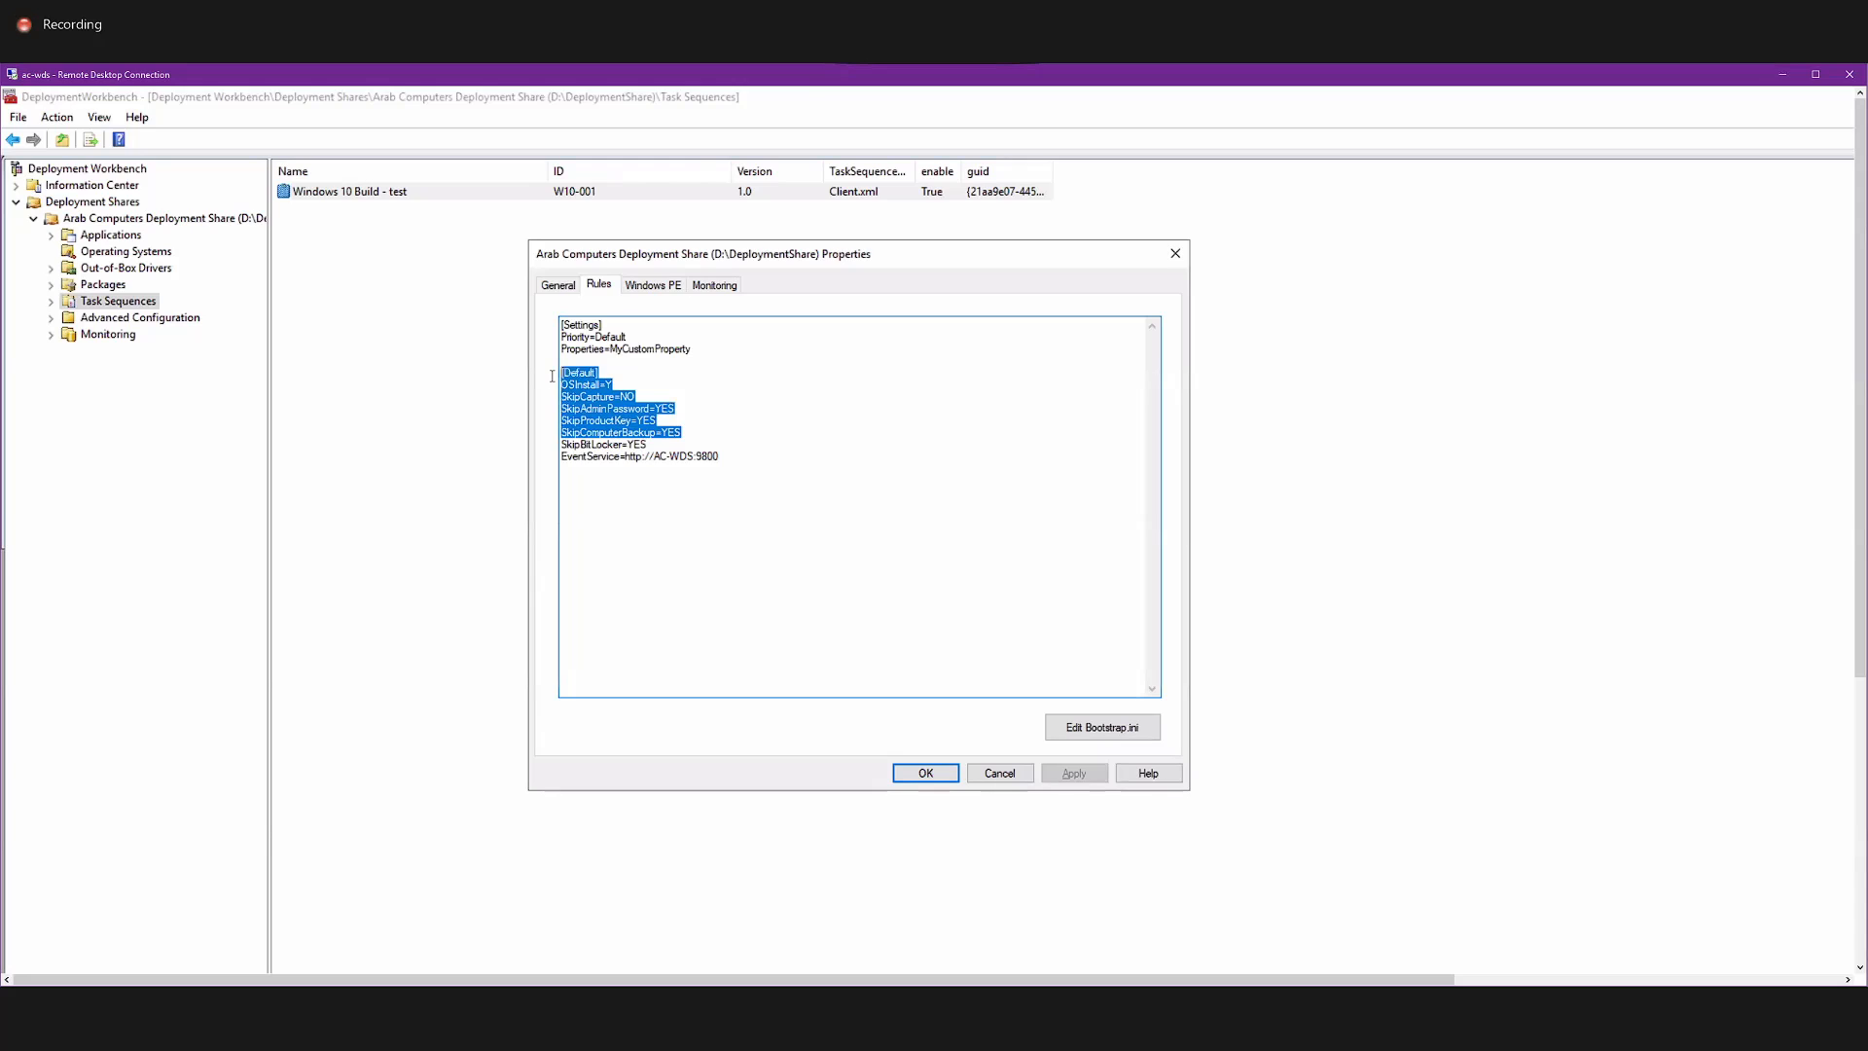
{"action": "left_click", "coordinate": [678, 490]}
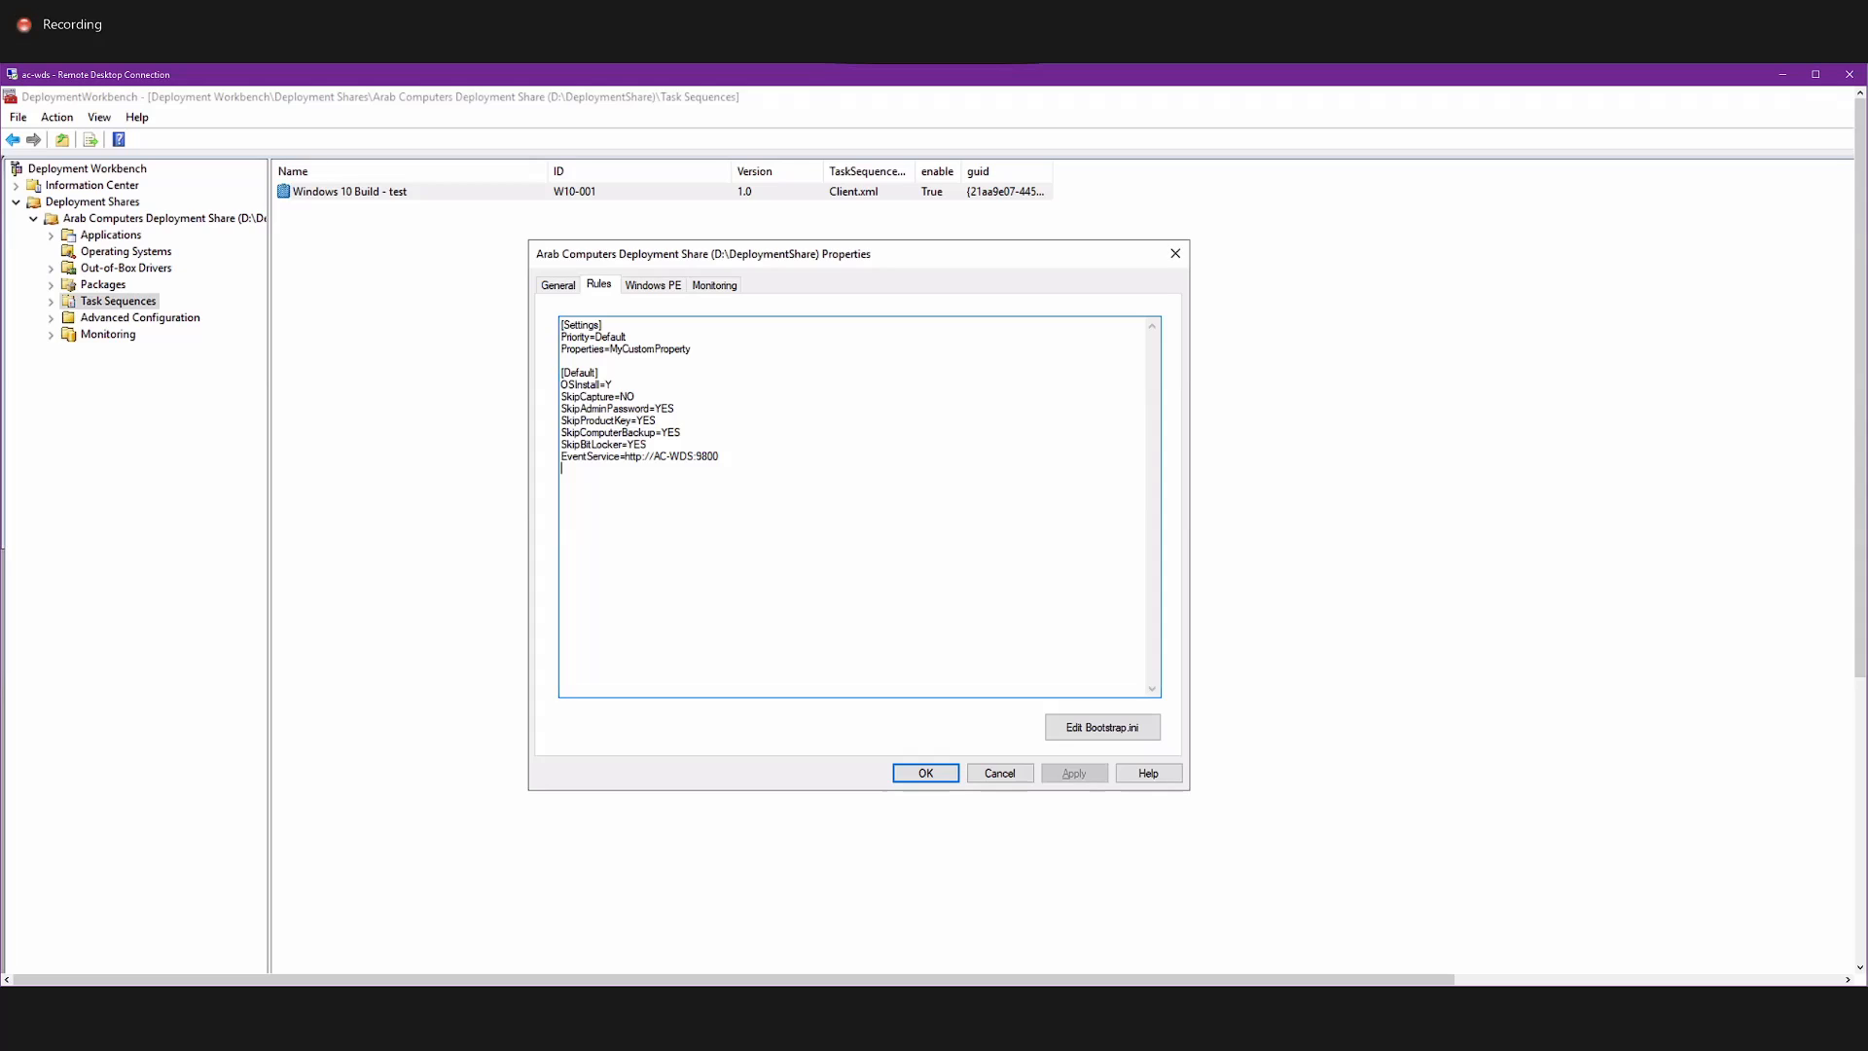
{"action": "left_click", "coordinate": [1000, 773]}
Switch to File Explorer and open the CustomSettings file from the OS folder on Local Disk (D:).
{"action": "left_click_drag", "start_coordinate": [1859, 440], "coordinate": [1866, 764]}
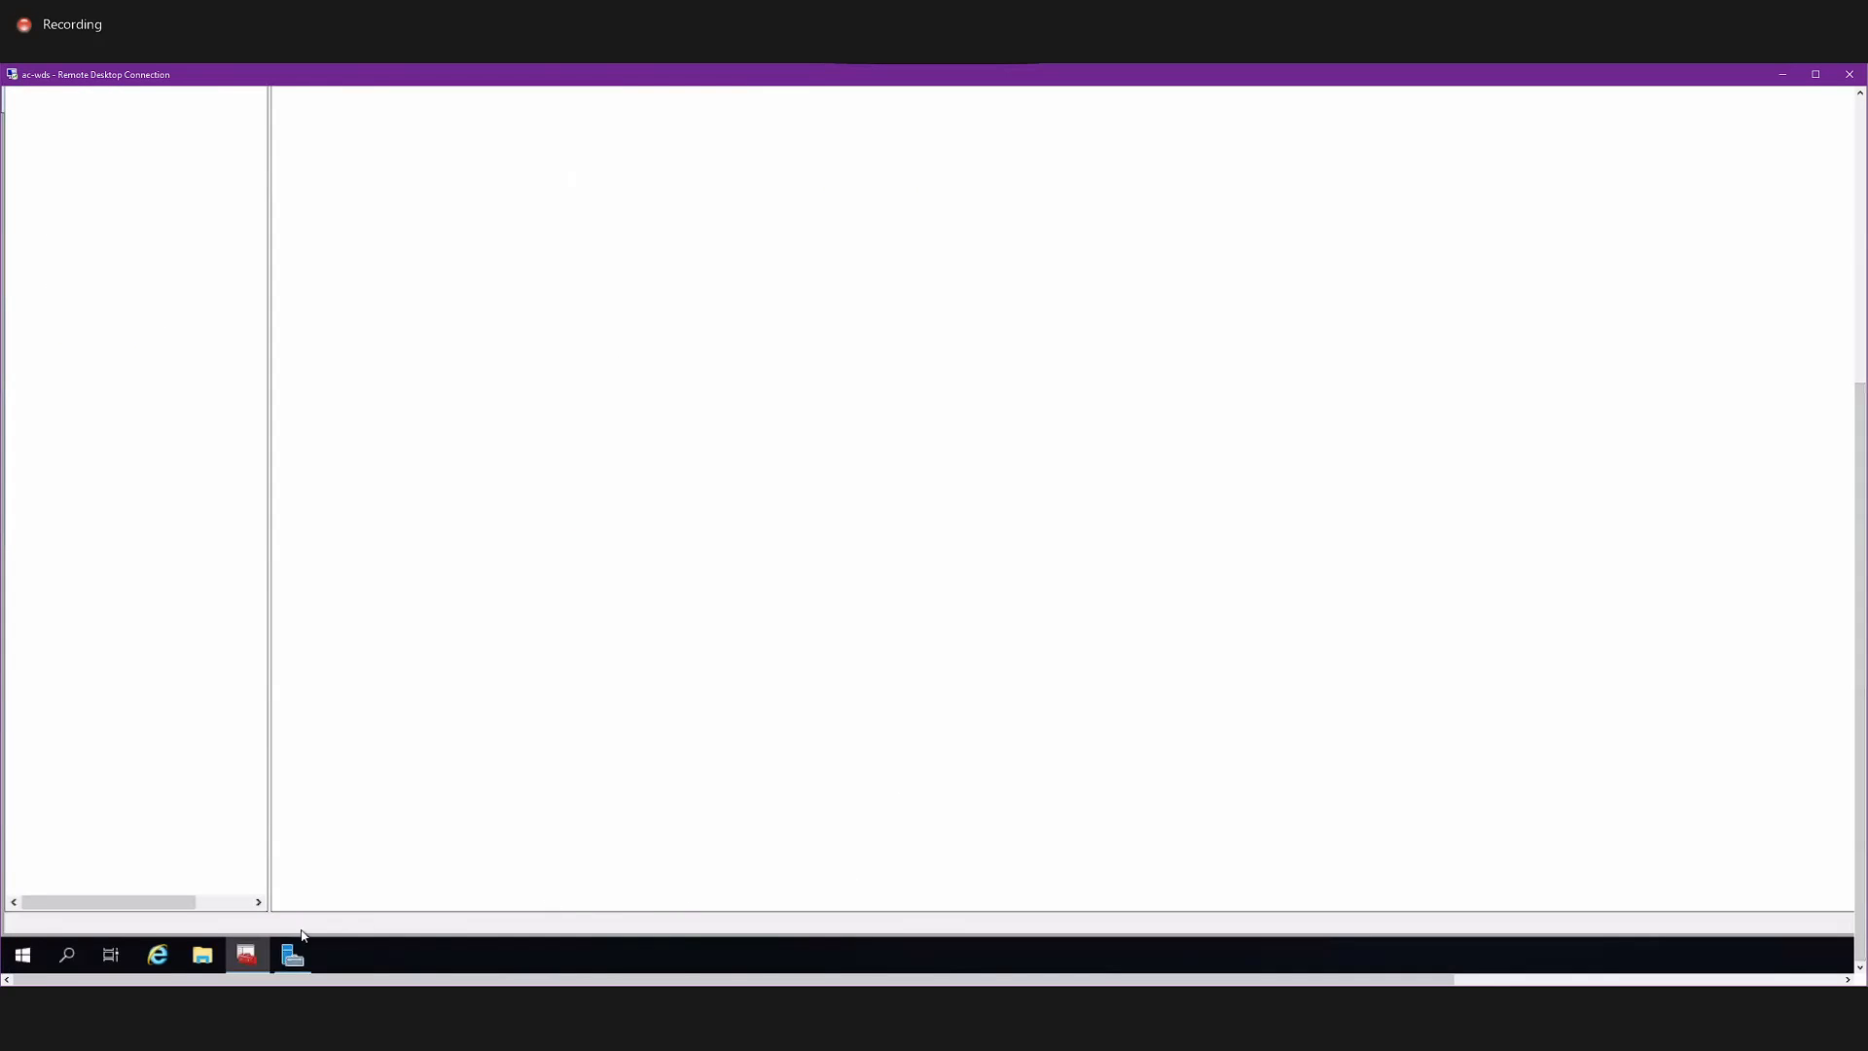
{"action": "left_click", "coordinate": [214, 949]}
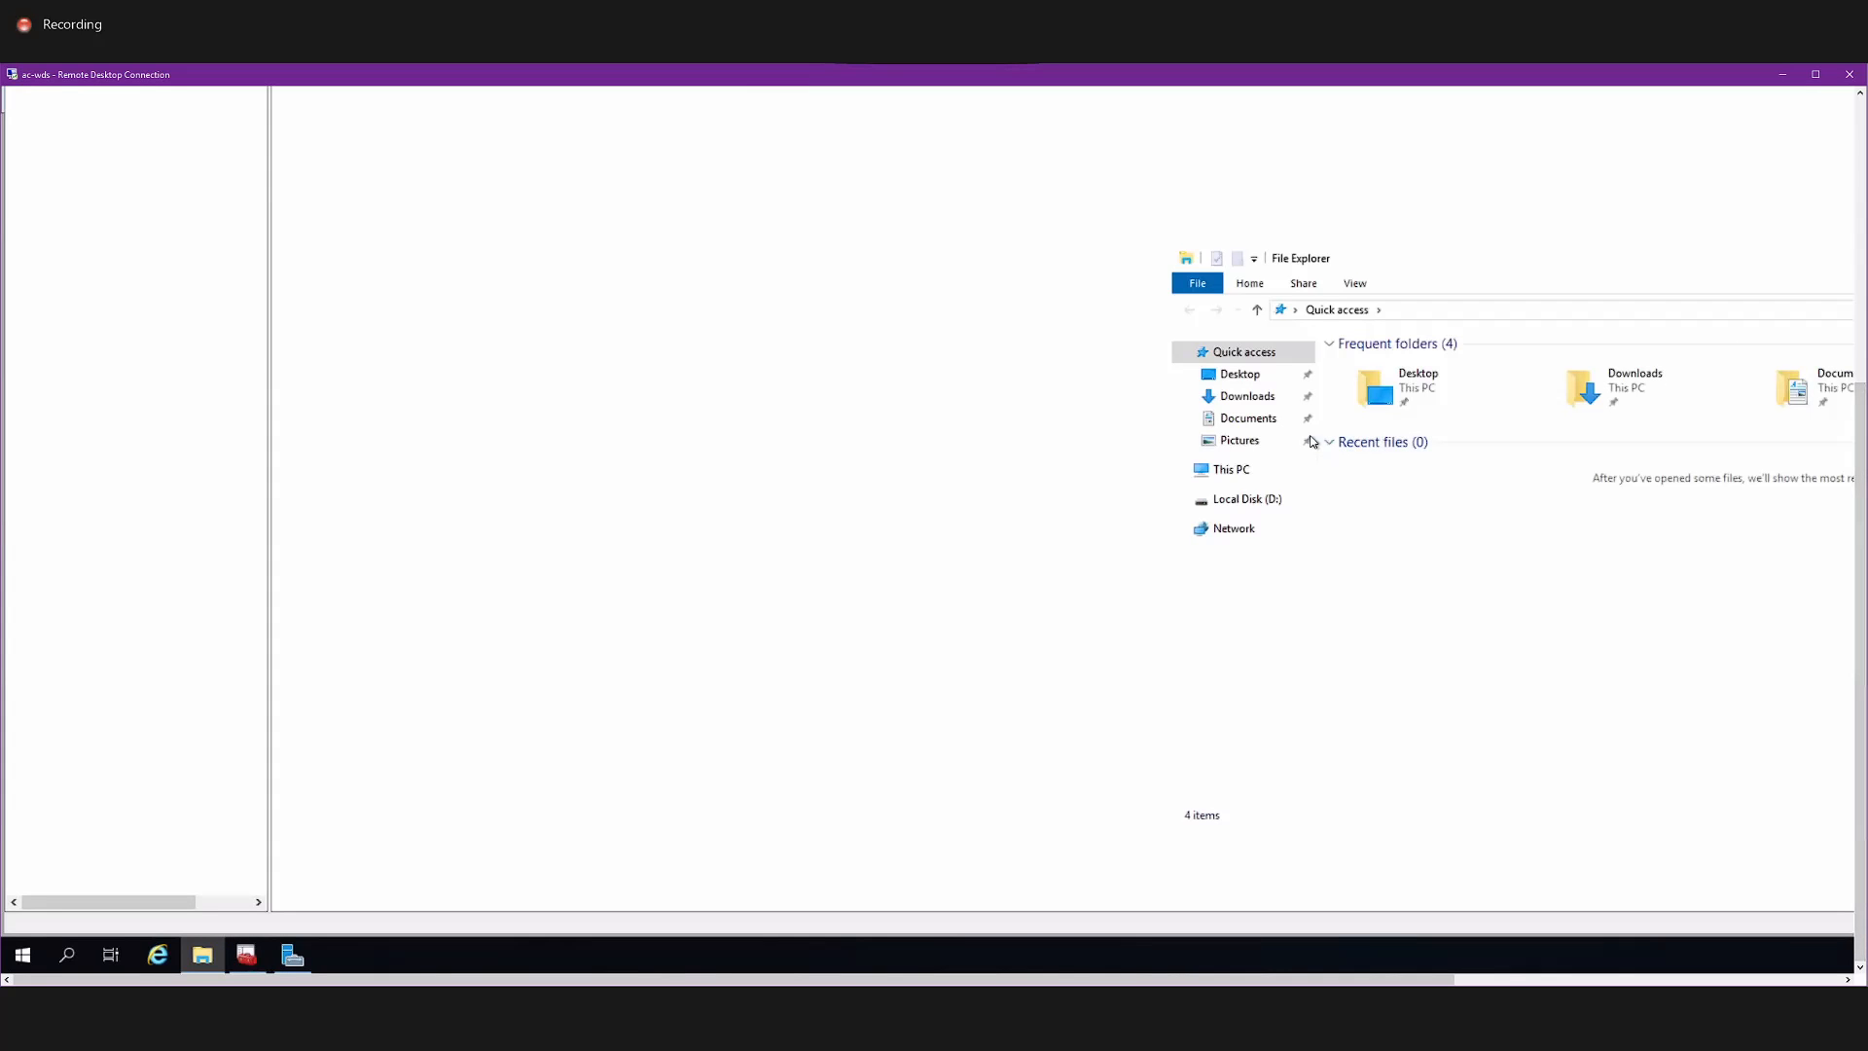
{"action": "left_click", "coordinate": [1241, 503]}
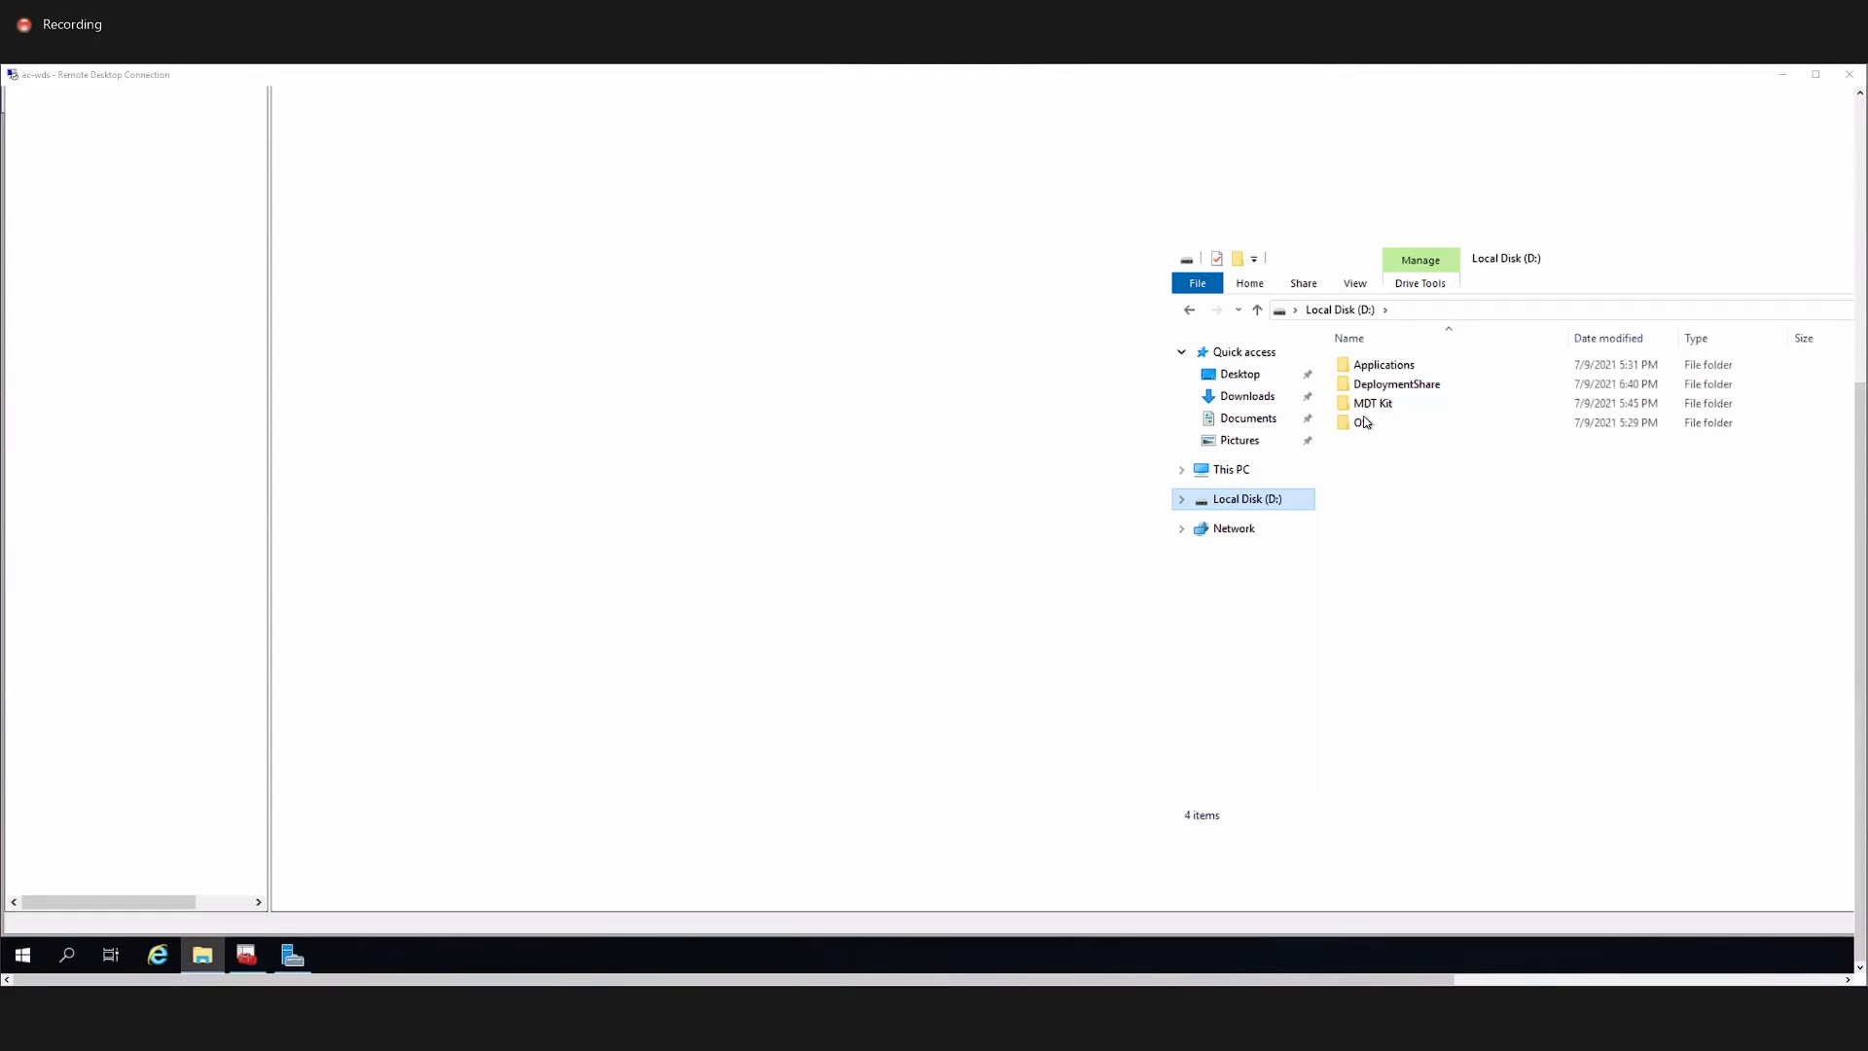
{"action": "left_click", "coordinate": [1362, 427]}
{"action": "double_click", "coordinate": [1373, 404]}
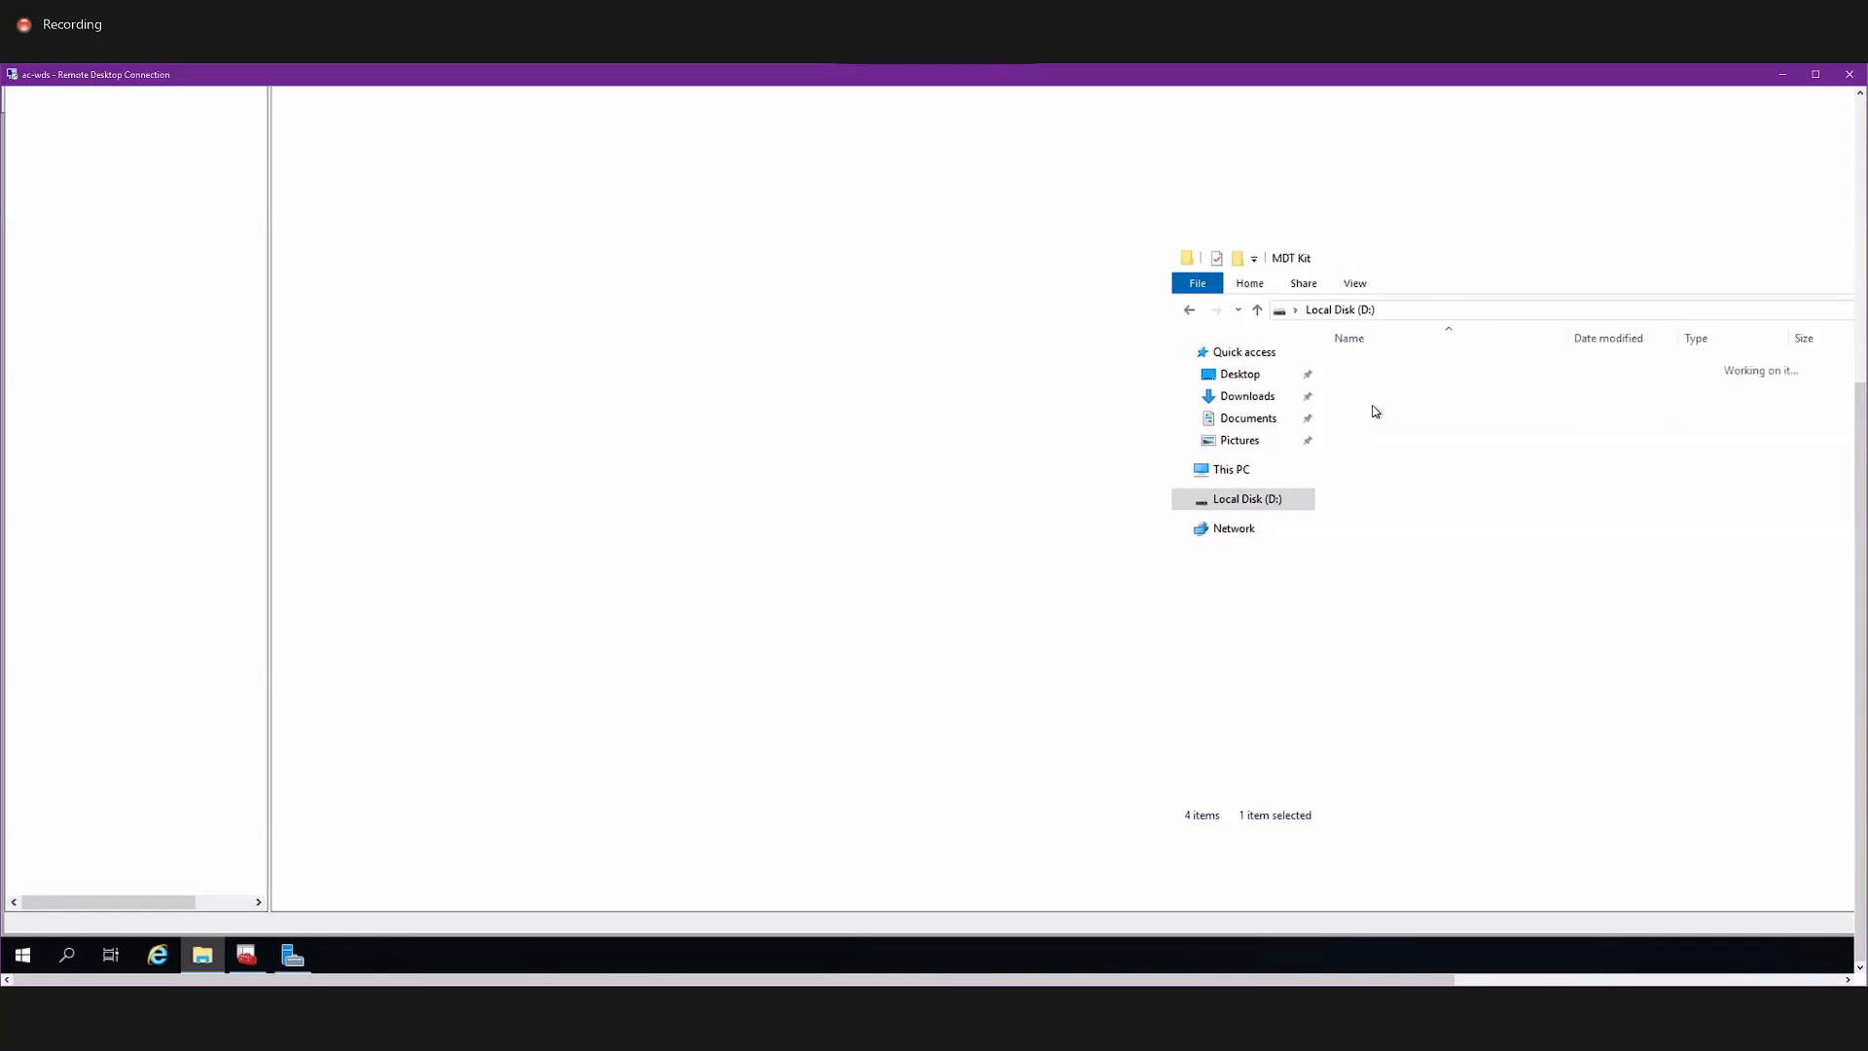
{"action": "left_click", "coordinate": [1189, 310]}
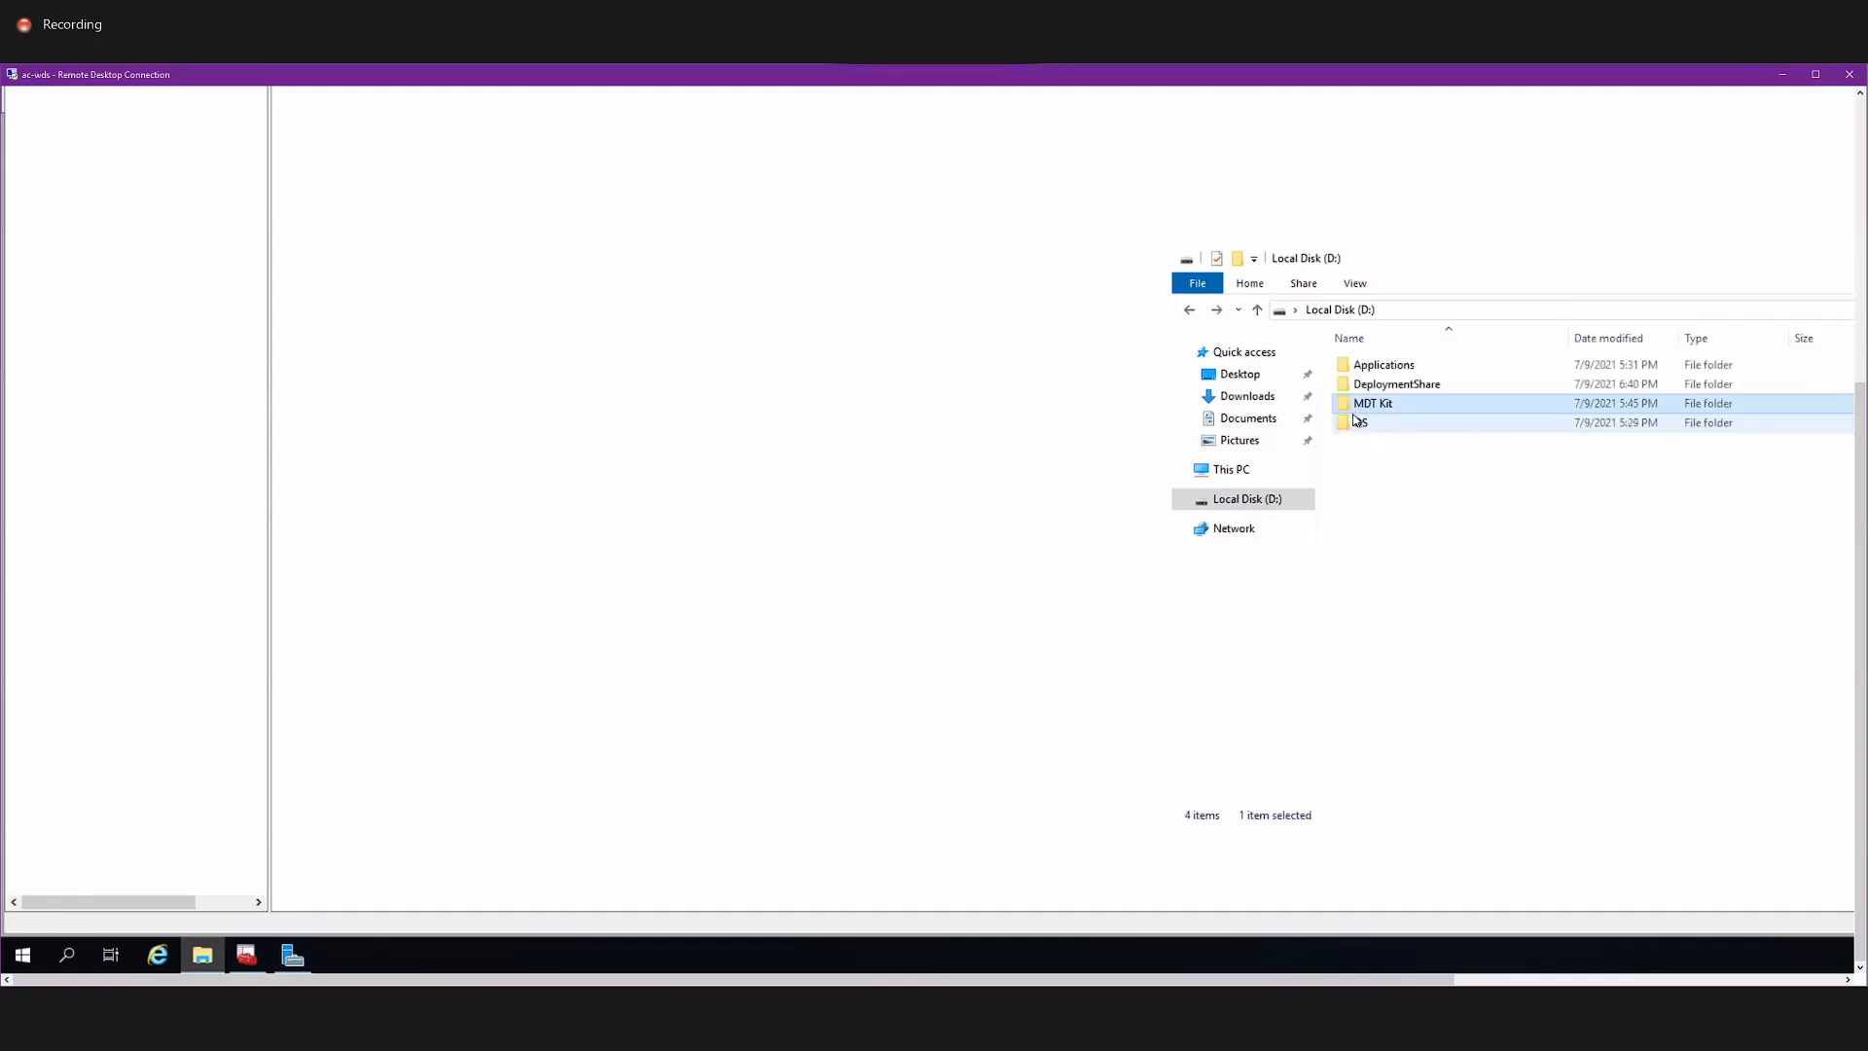
{"action": "double_click", "coordinate": [1366, 424]}
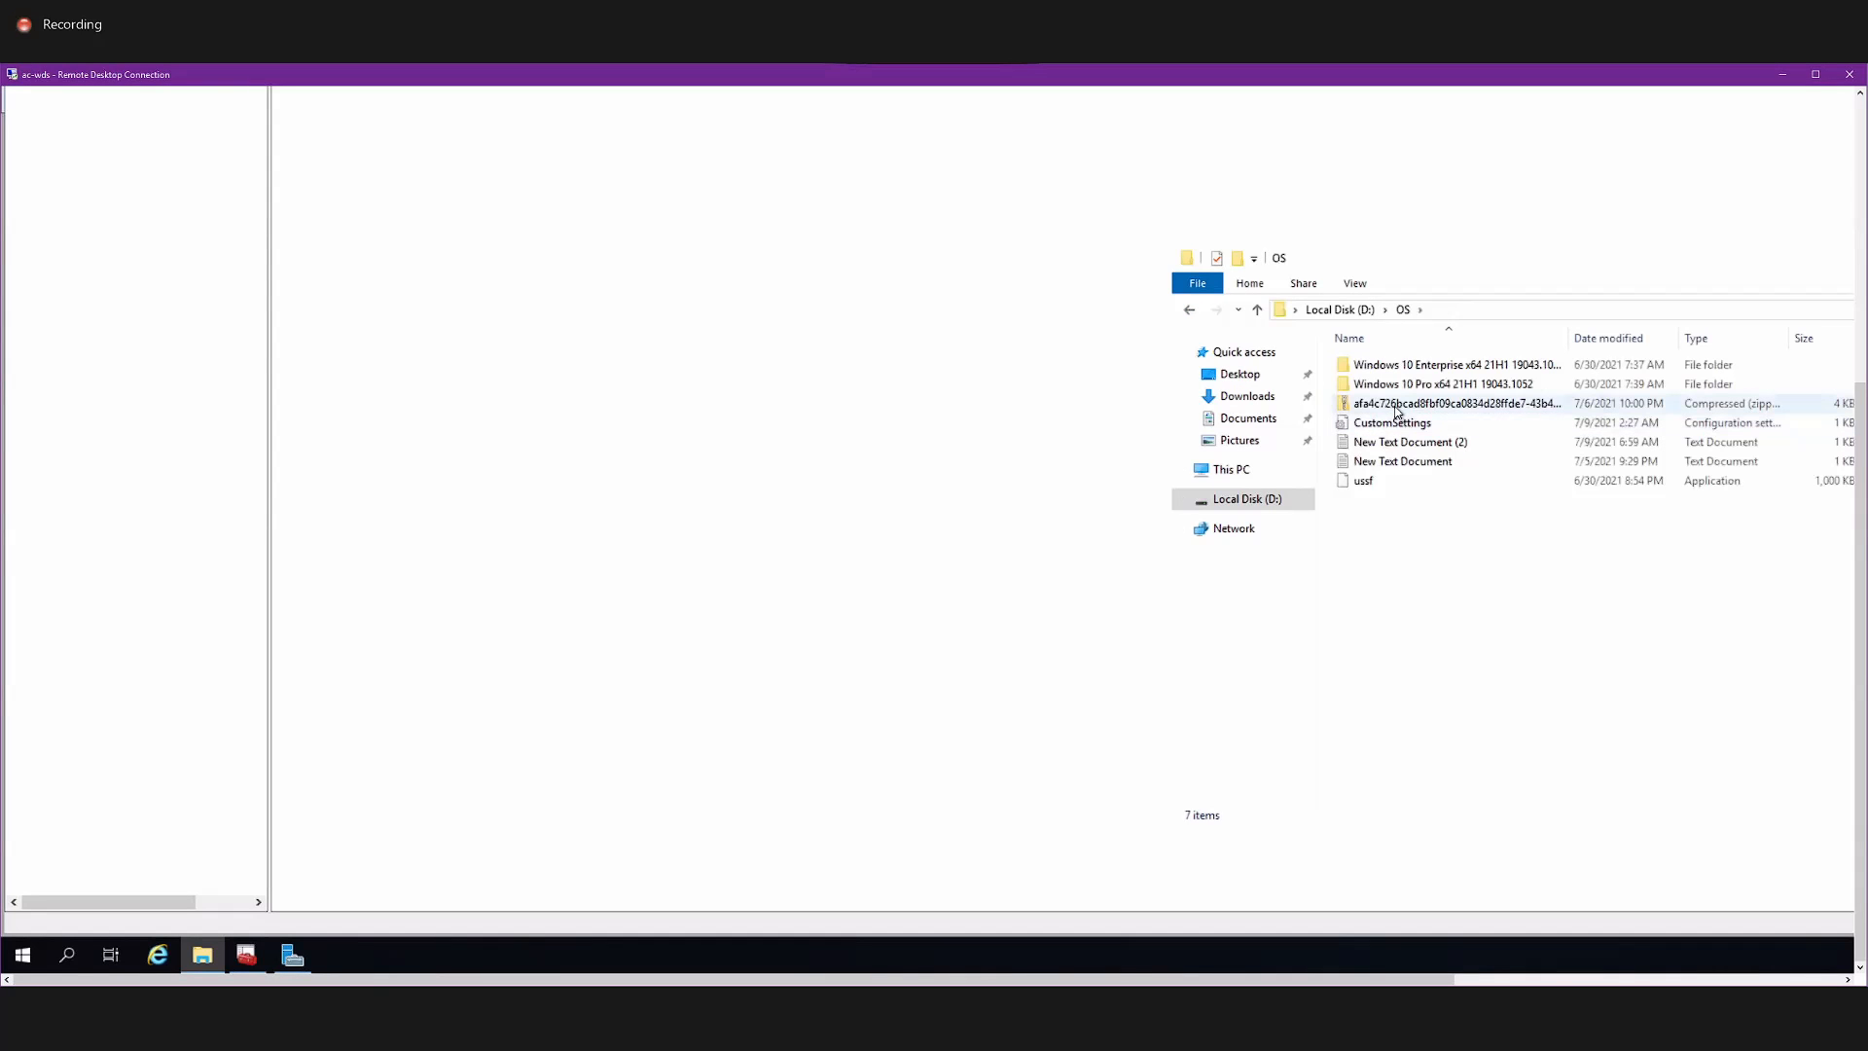
{"action": "double_click", "coordinate": [1395, 420]}
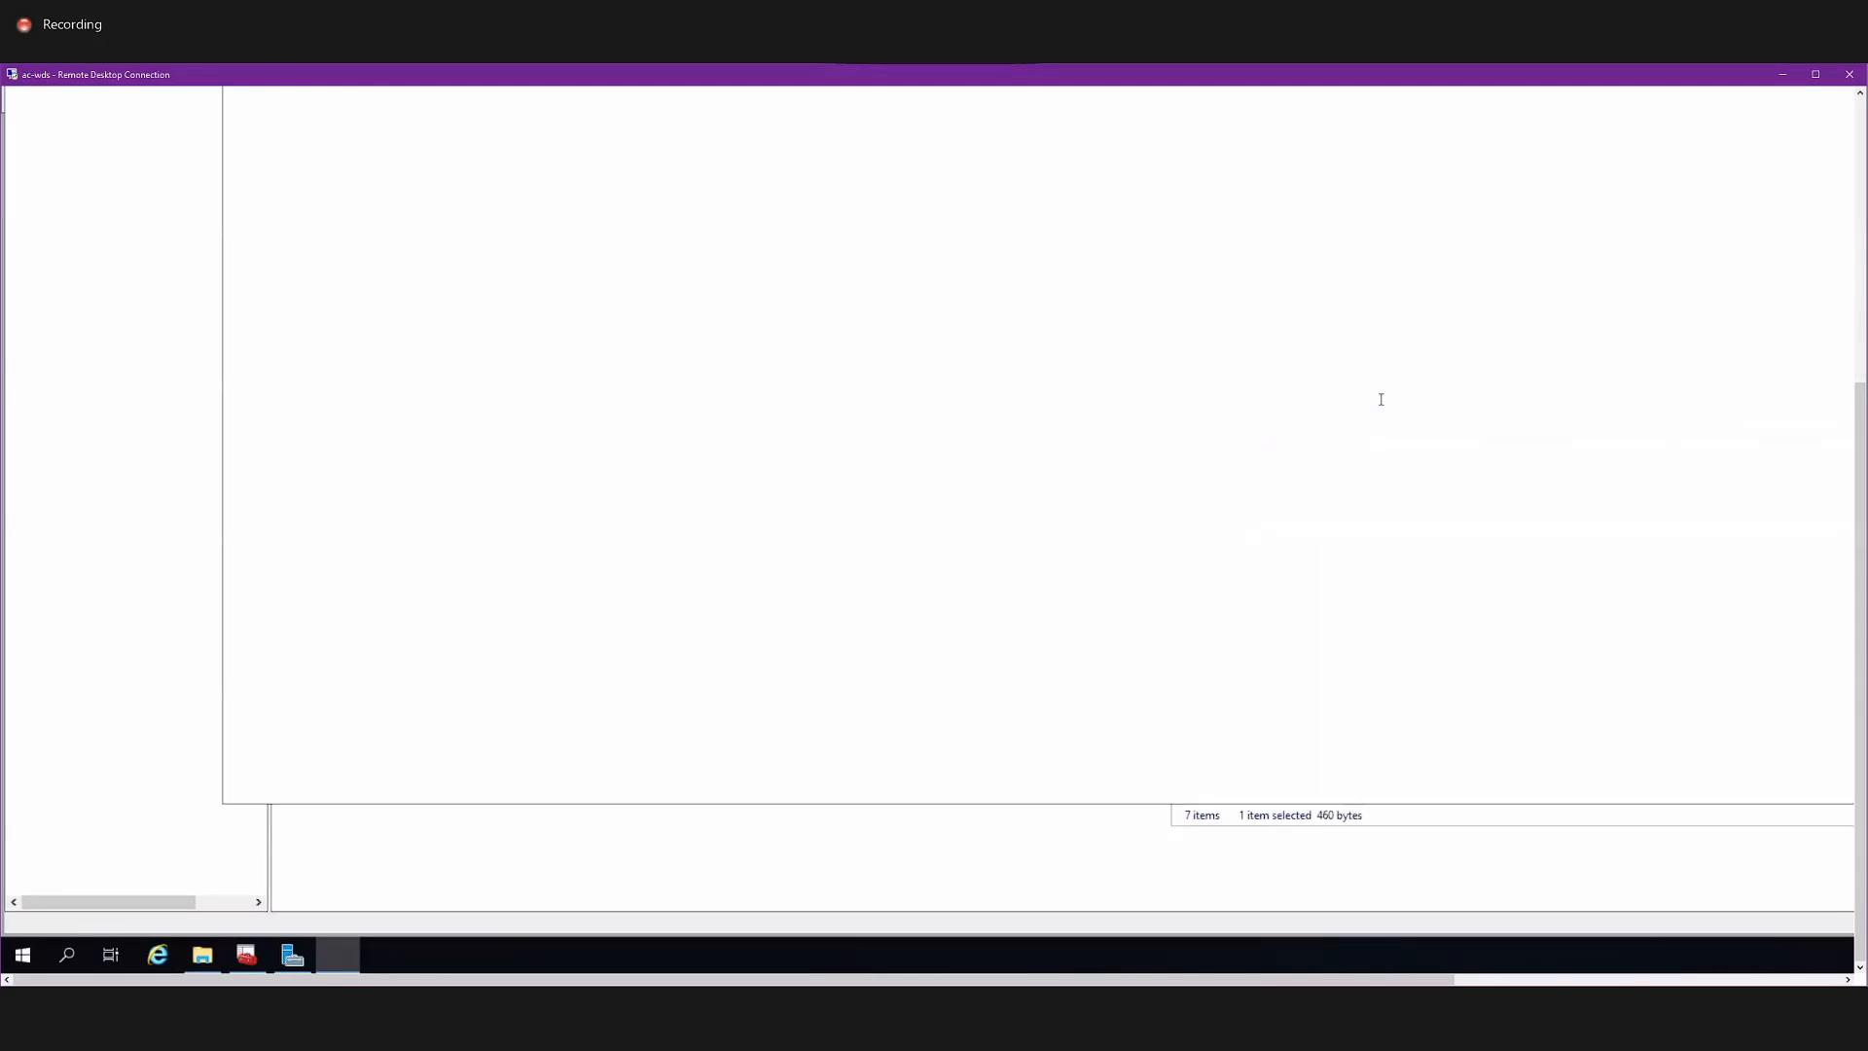
Review the prepared rules in the CustomSettings file and return to the OS folder window.
{"action": "left_click_drag", "start_coordinate": [1859, 404], "coordinate": [1860, 175]}
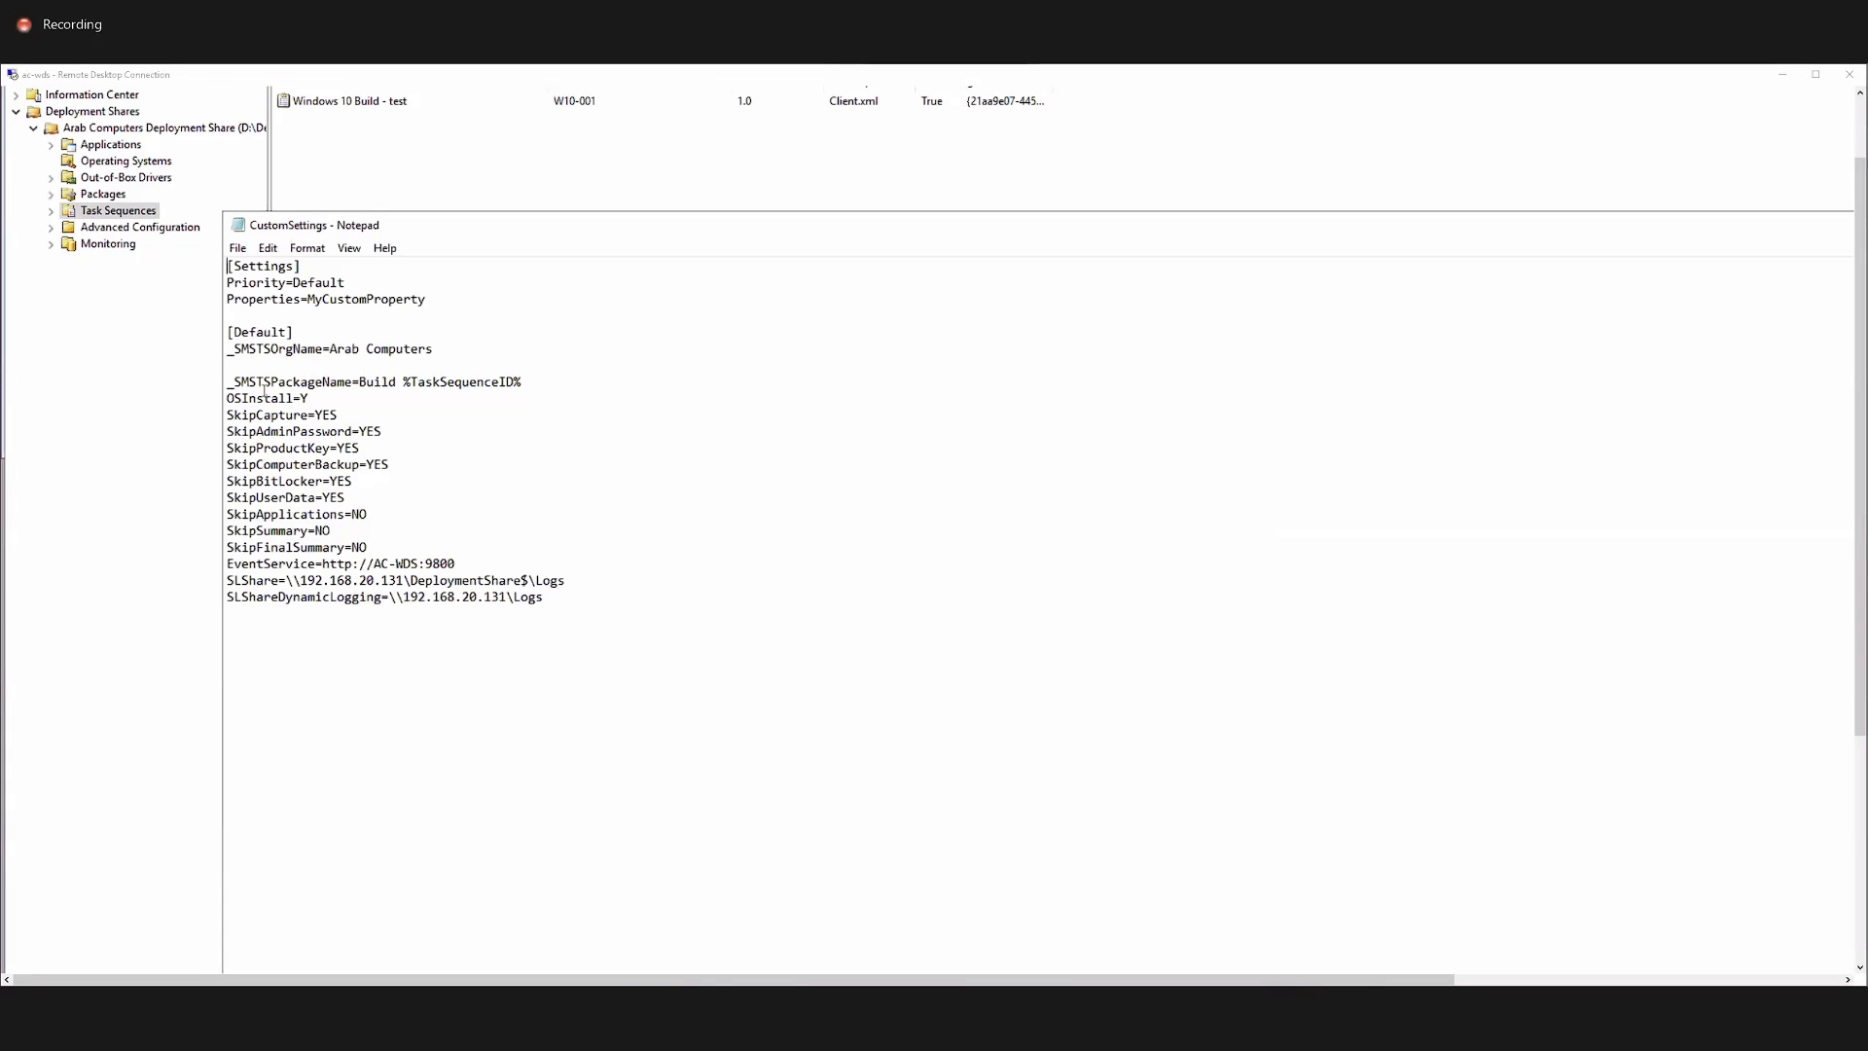
{"action": "left_click", "coordinate": [520, 382]}
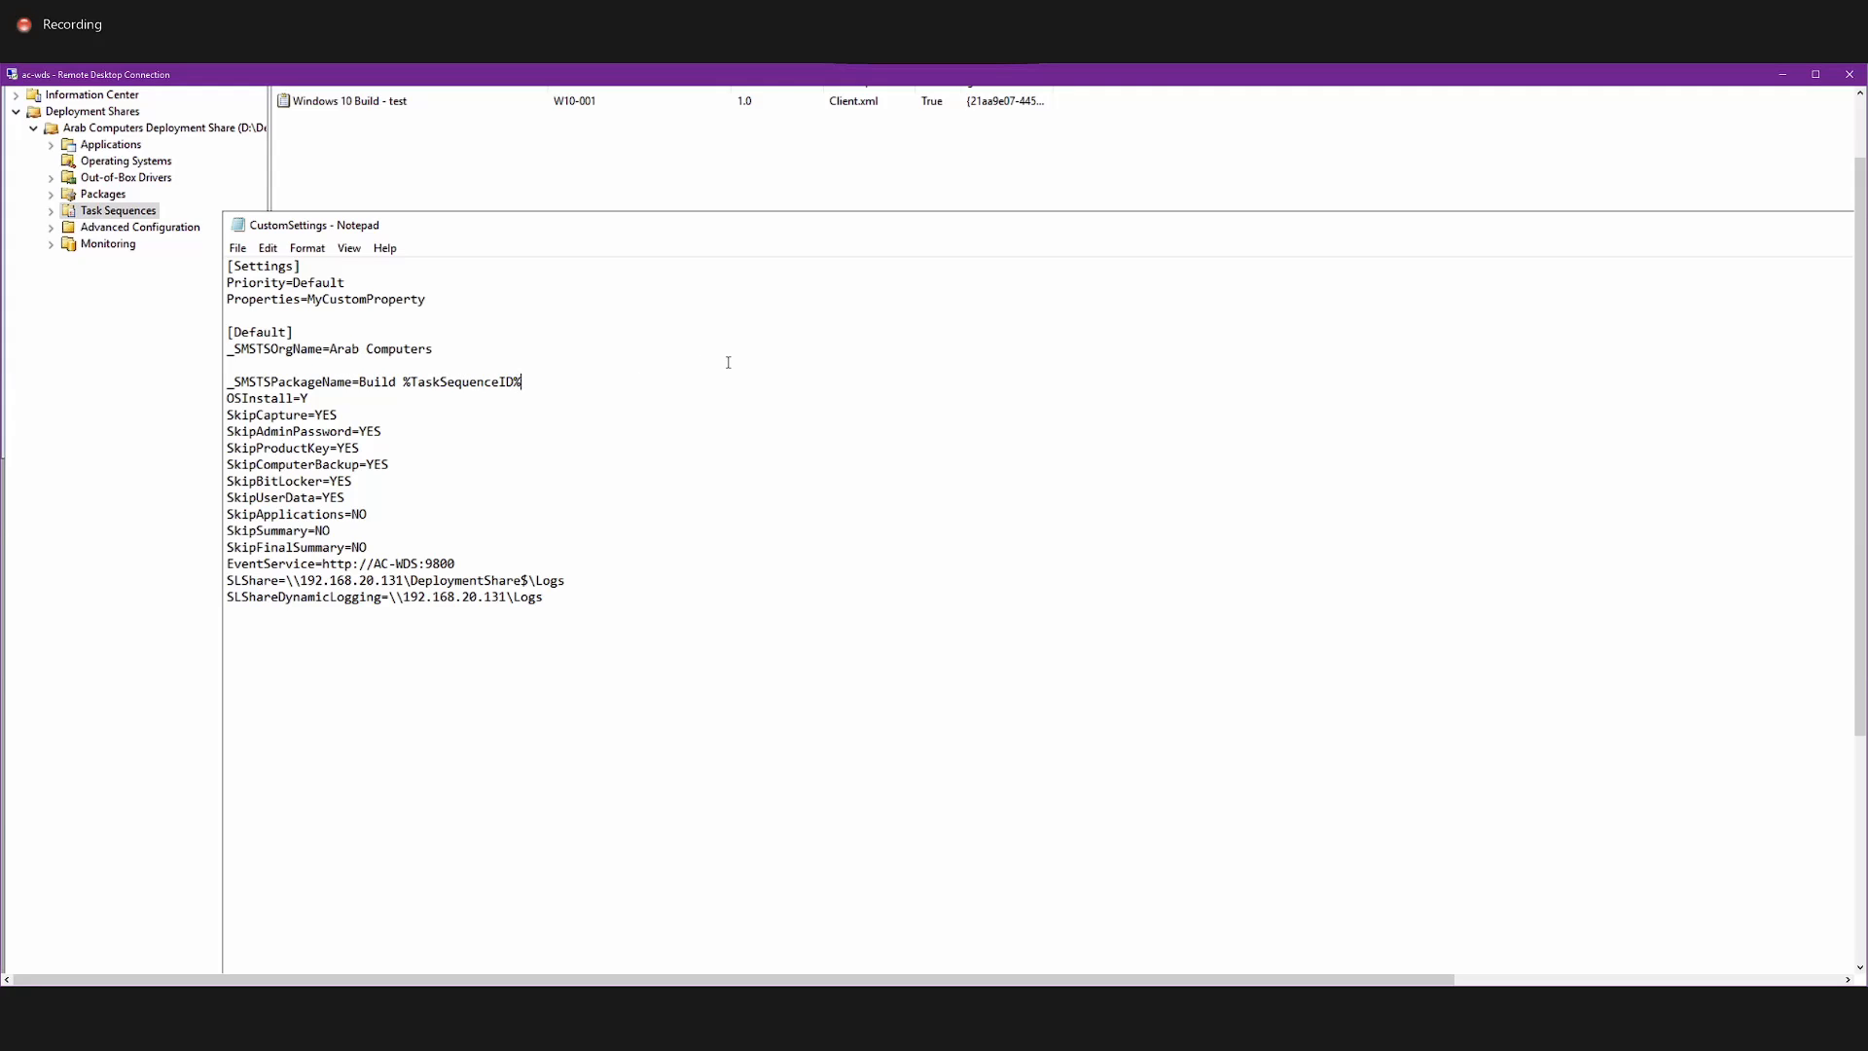
{"action": "left_click_drag", "start_coordinate": [1860, 340], "coordinate": [1859, 360]}
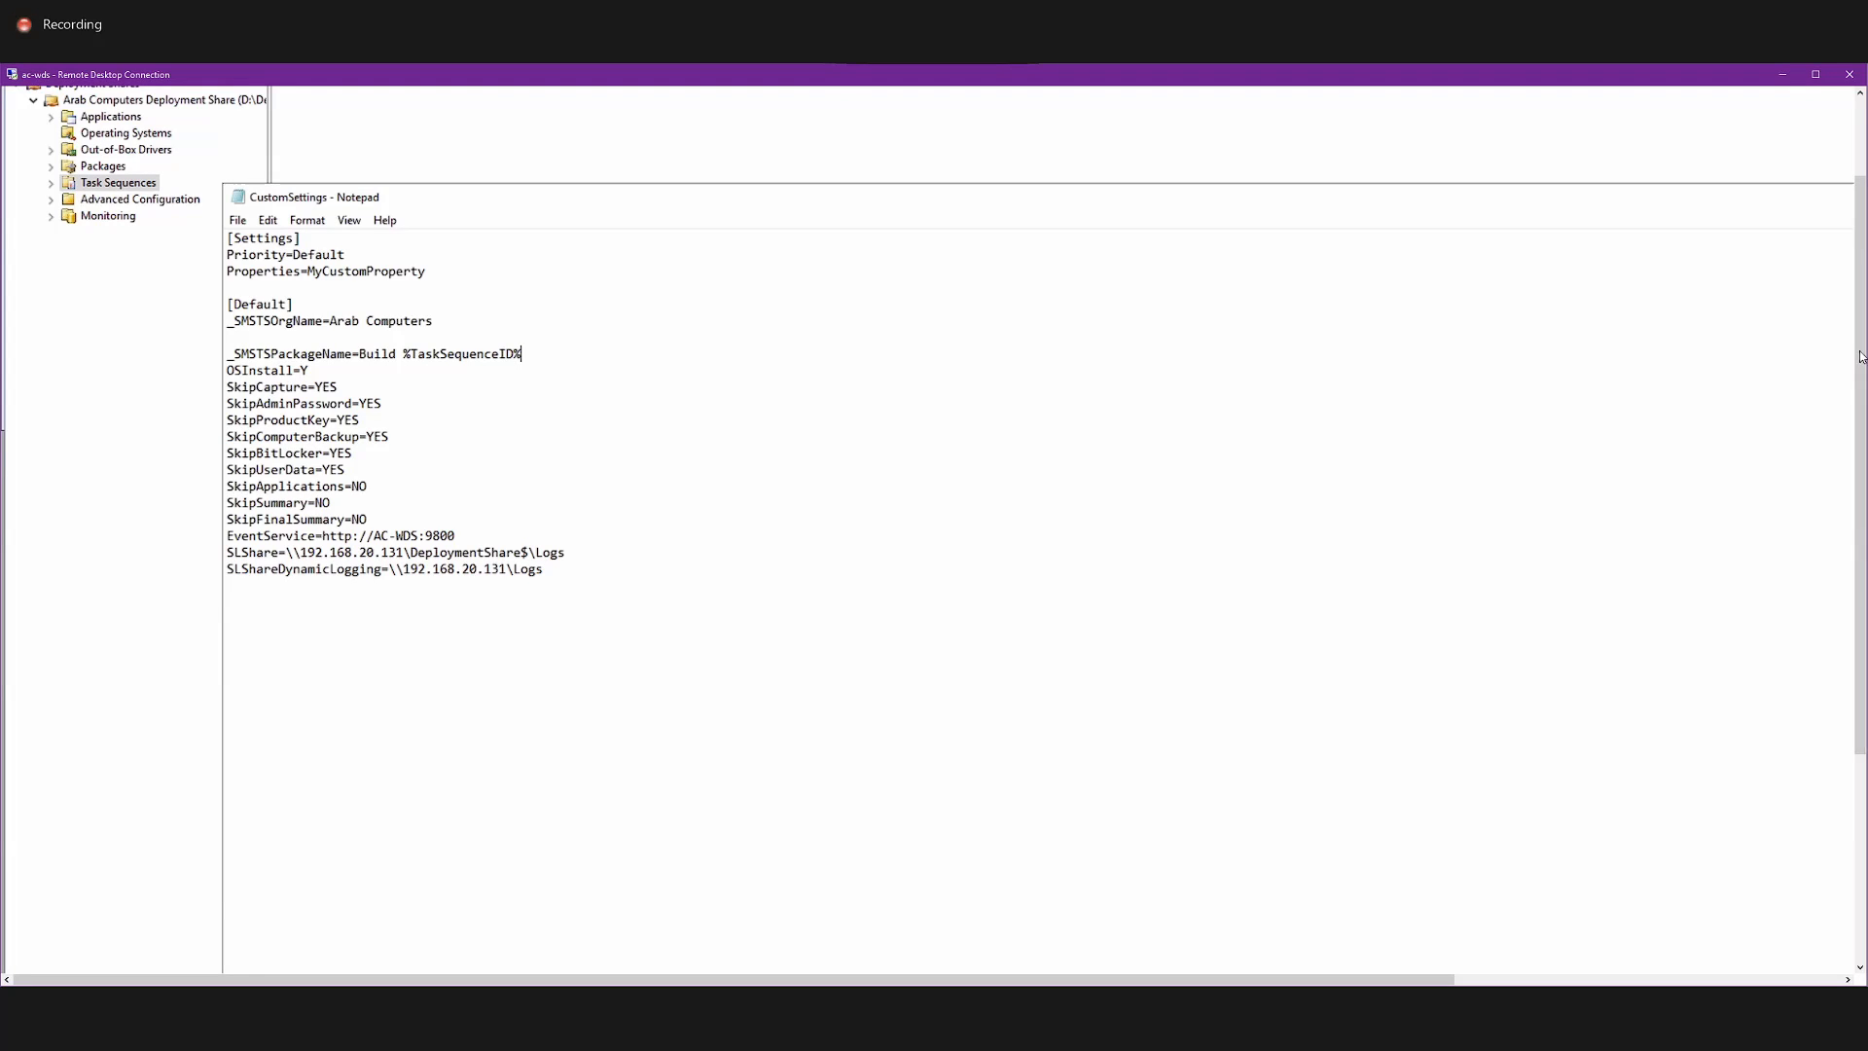
{"action": "left_click_drag", "start_coordinate": [1862, 357], "coordinate": [1806, 541]}
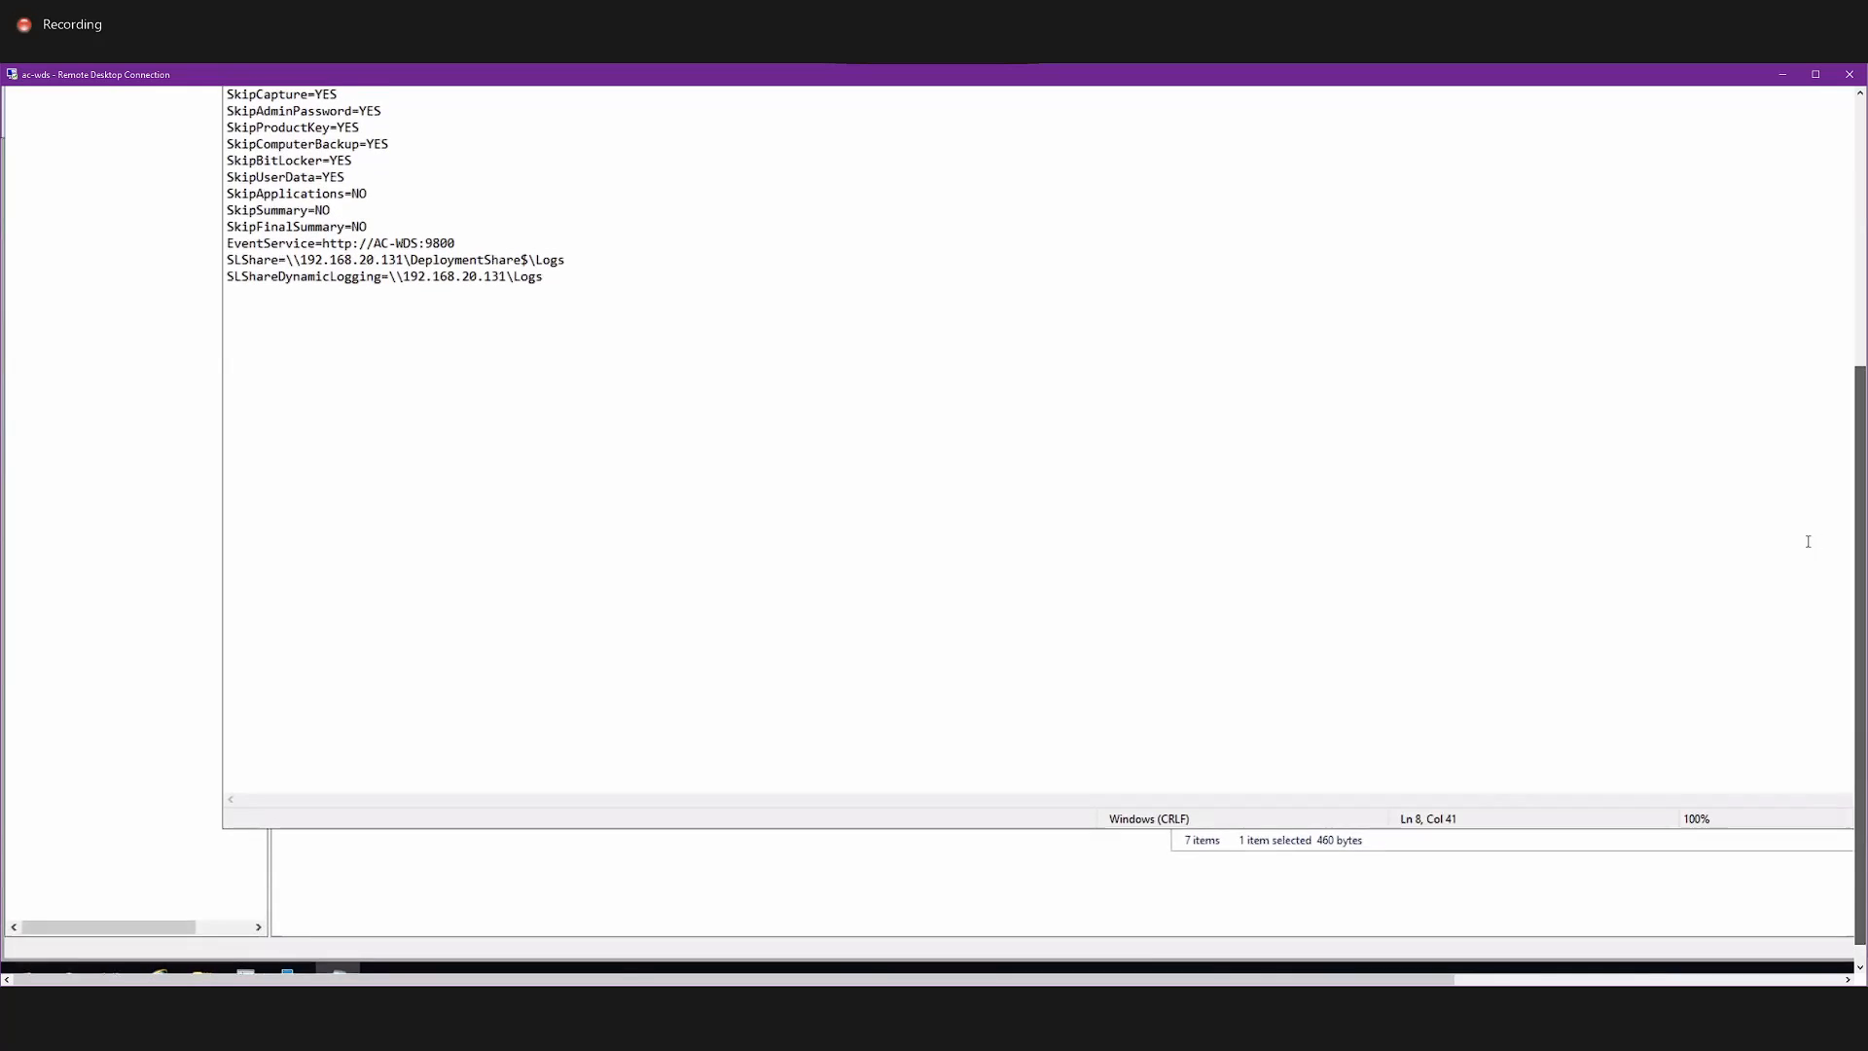
{"action": "left_click", "coordinate": [1438, 850]}
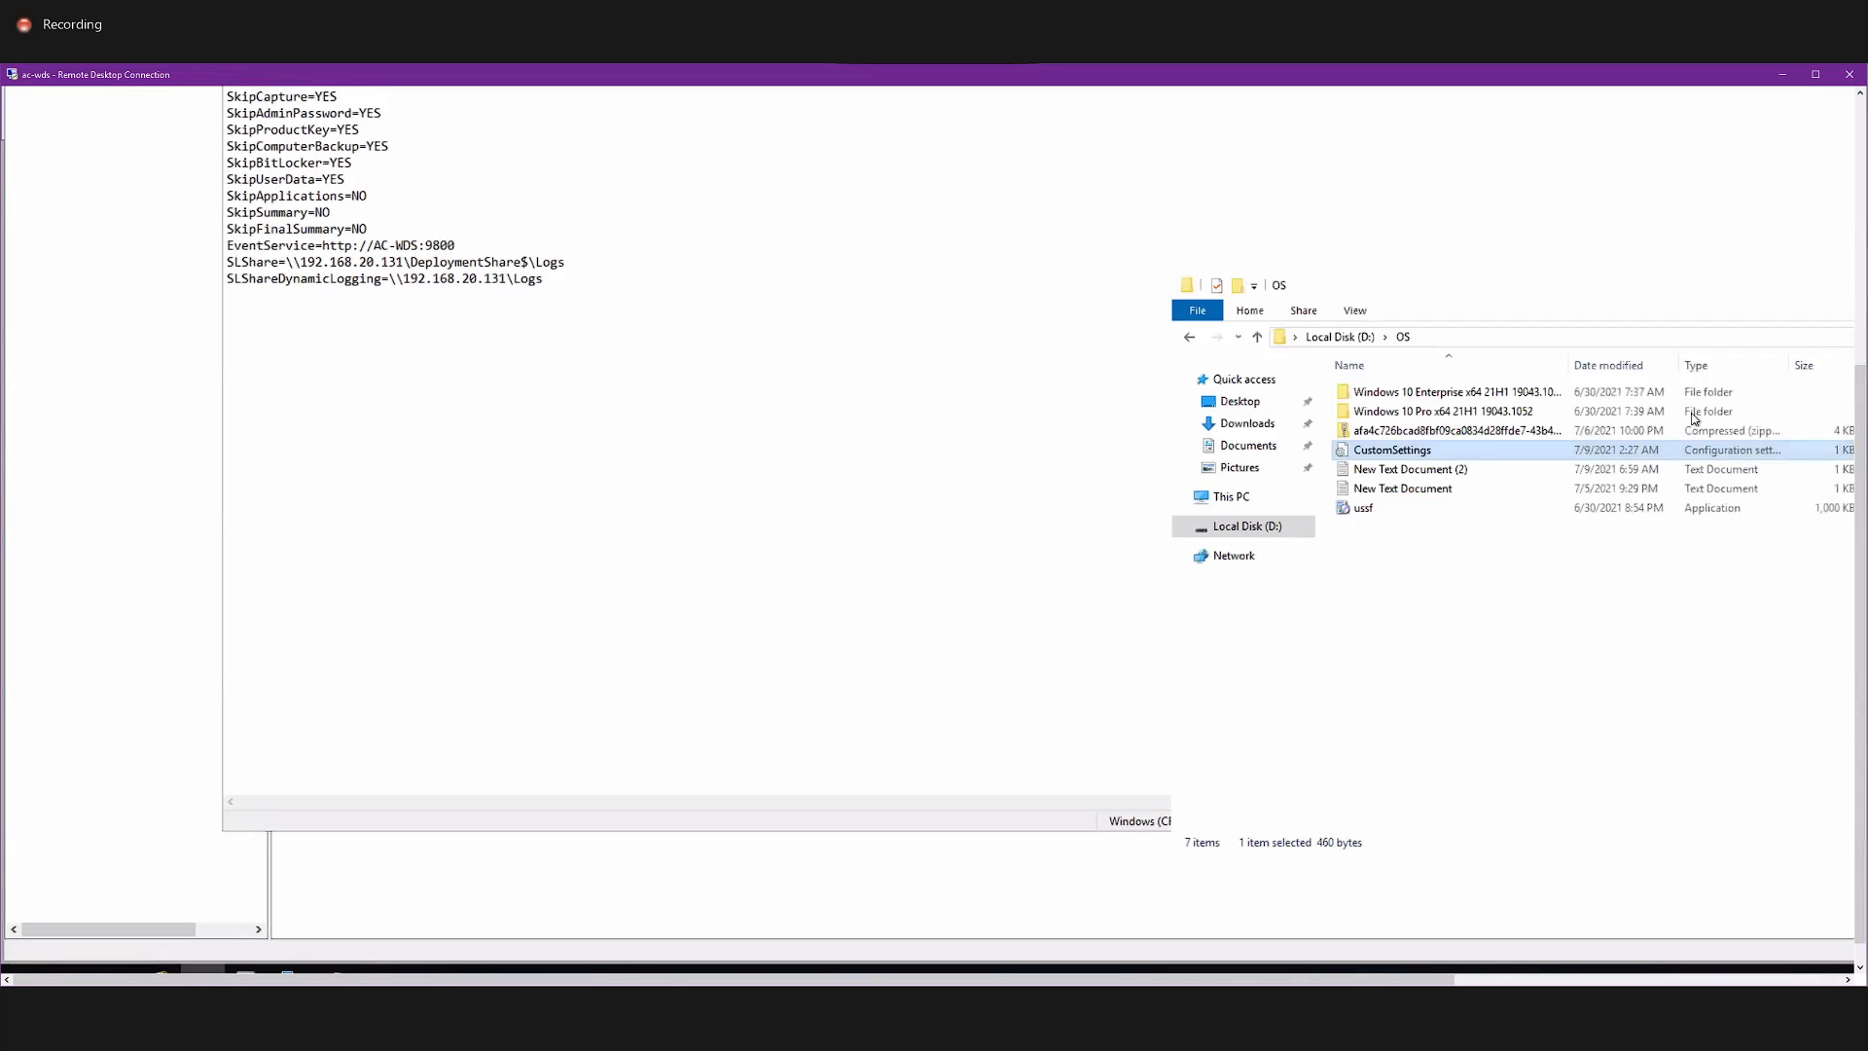
Open the sample CustomSettings file from the folder inside the compressed archive in the OS folder and bring its opening lines into view.
{"action": "left_click", "coordinate": [1429, 436]}
{"action": "double_click", "coordinate": [1428, 439]}
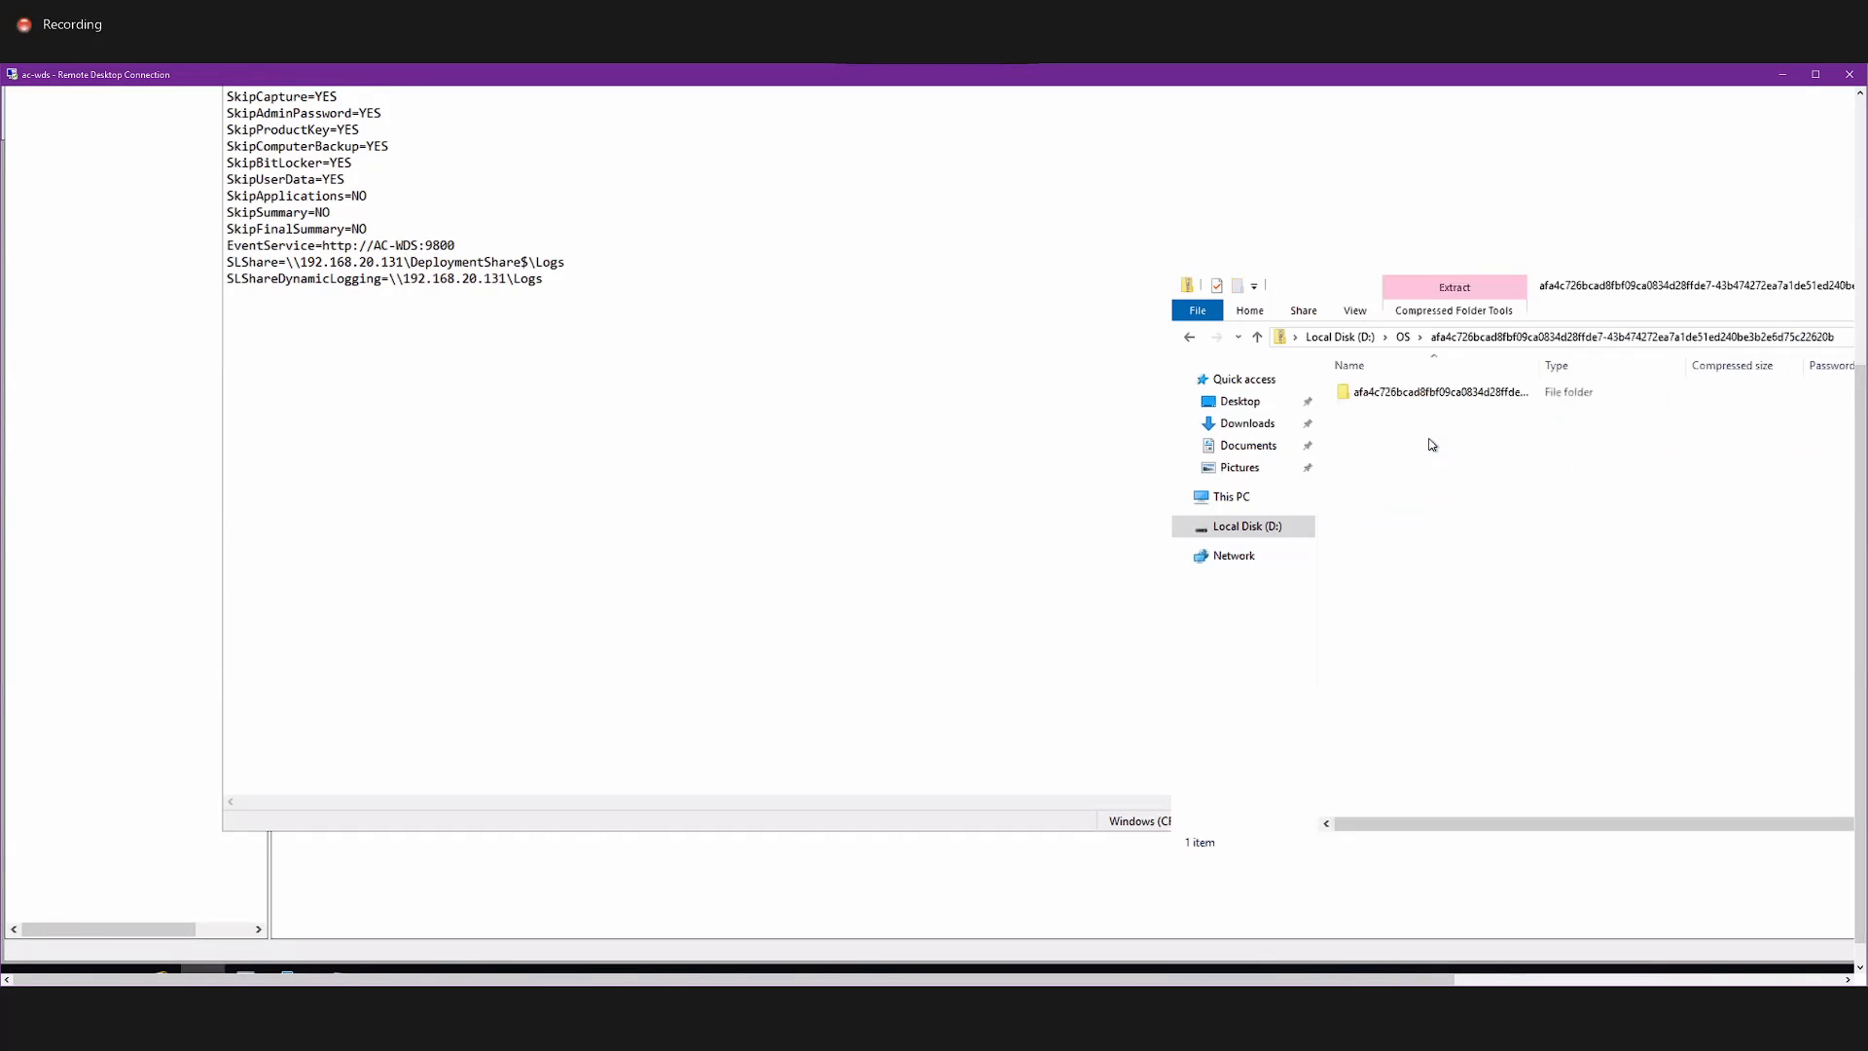
{"action": "double_click", "coordinate": [1415, 393]}
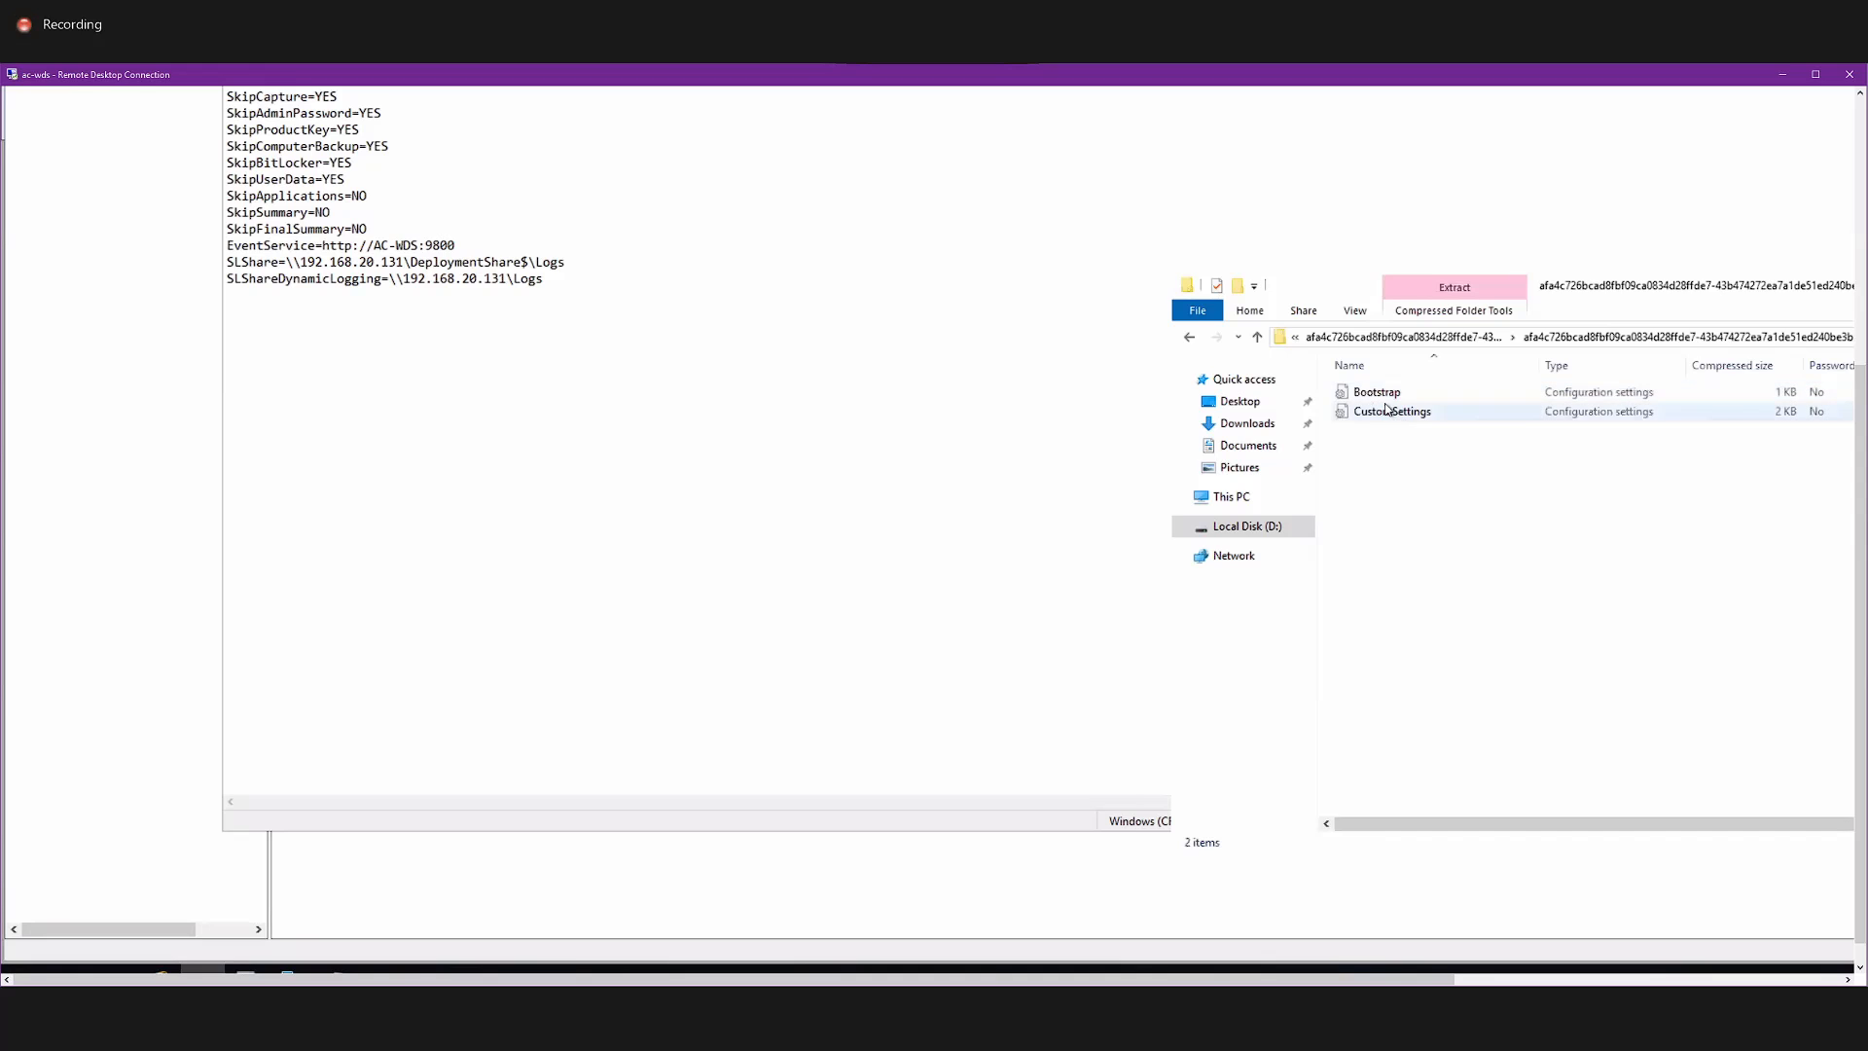
{"action": "left_click", "coordinate": [1389, 413]}
{"action": "double_click", "coordinate": [1389, 413]}
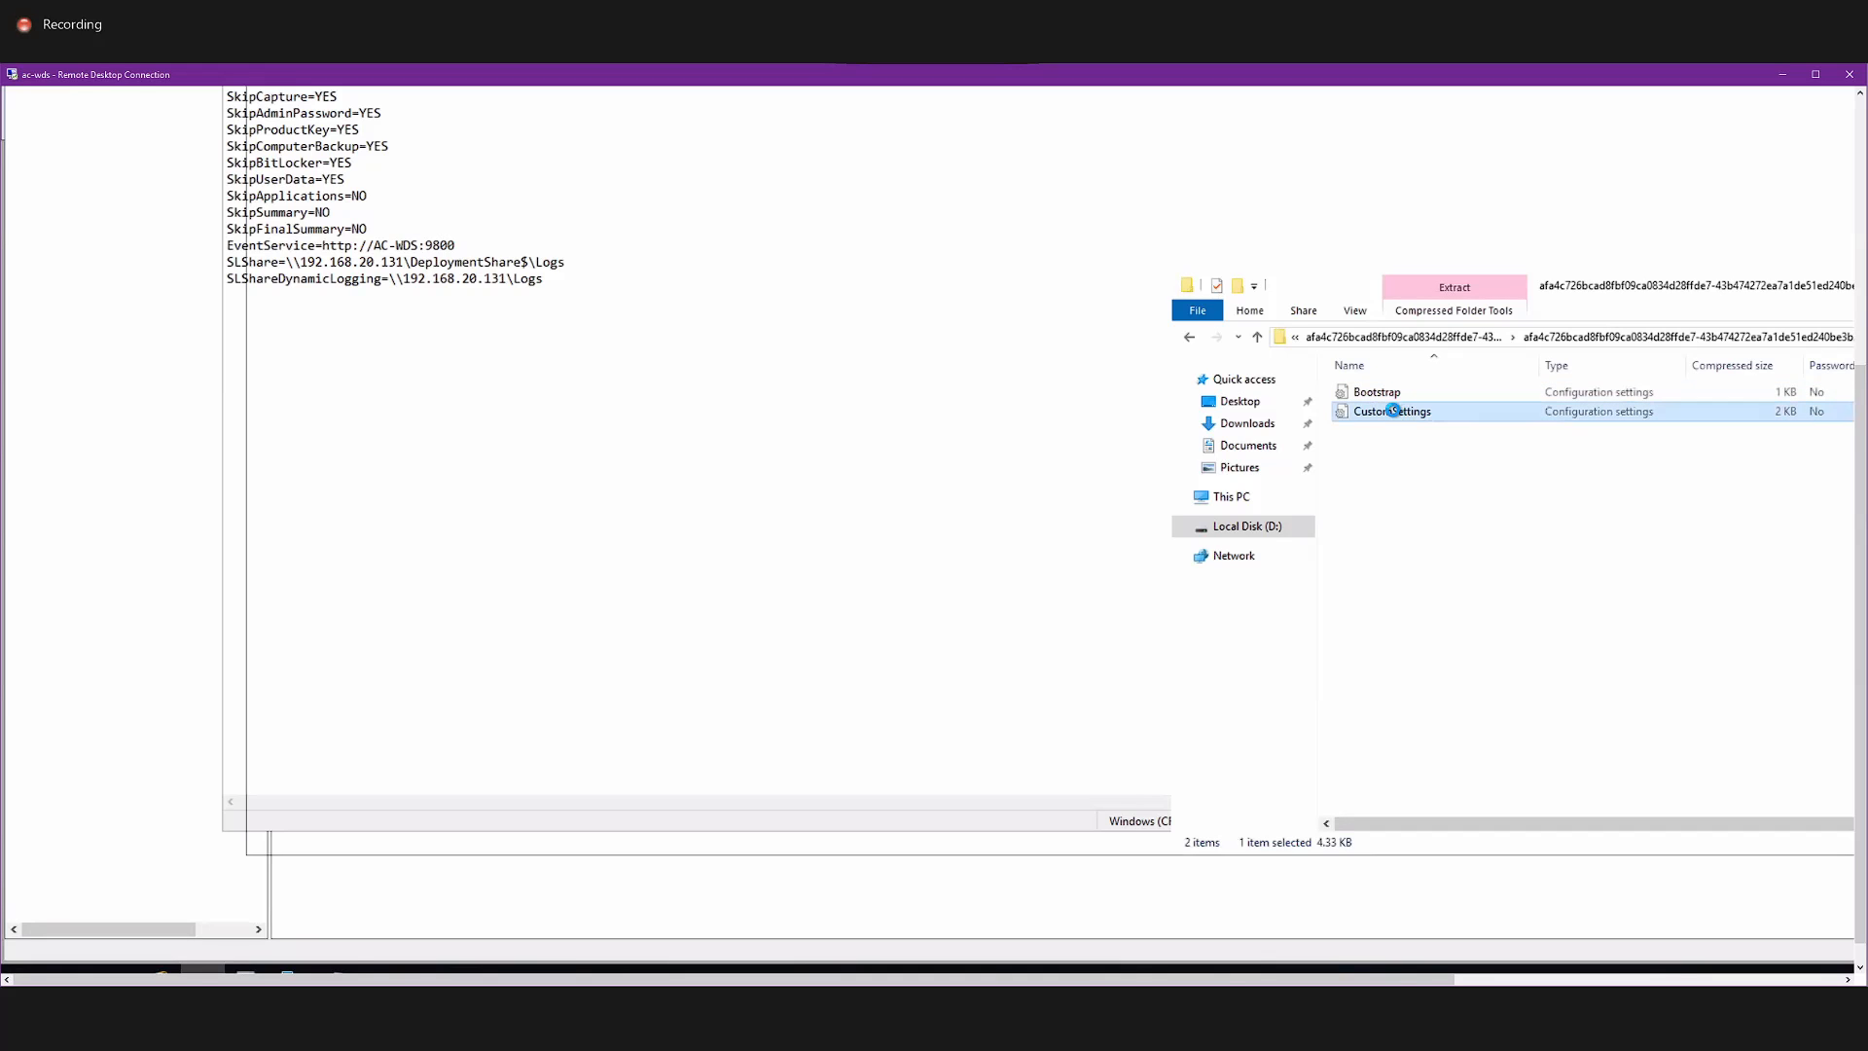
{"action": "left_click_drag", "start_coordinate": [1856, 440], "coordinate": [1856, 275]}
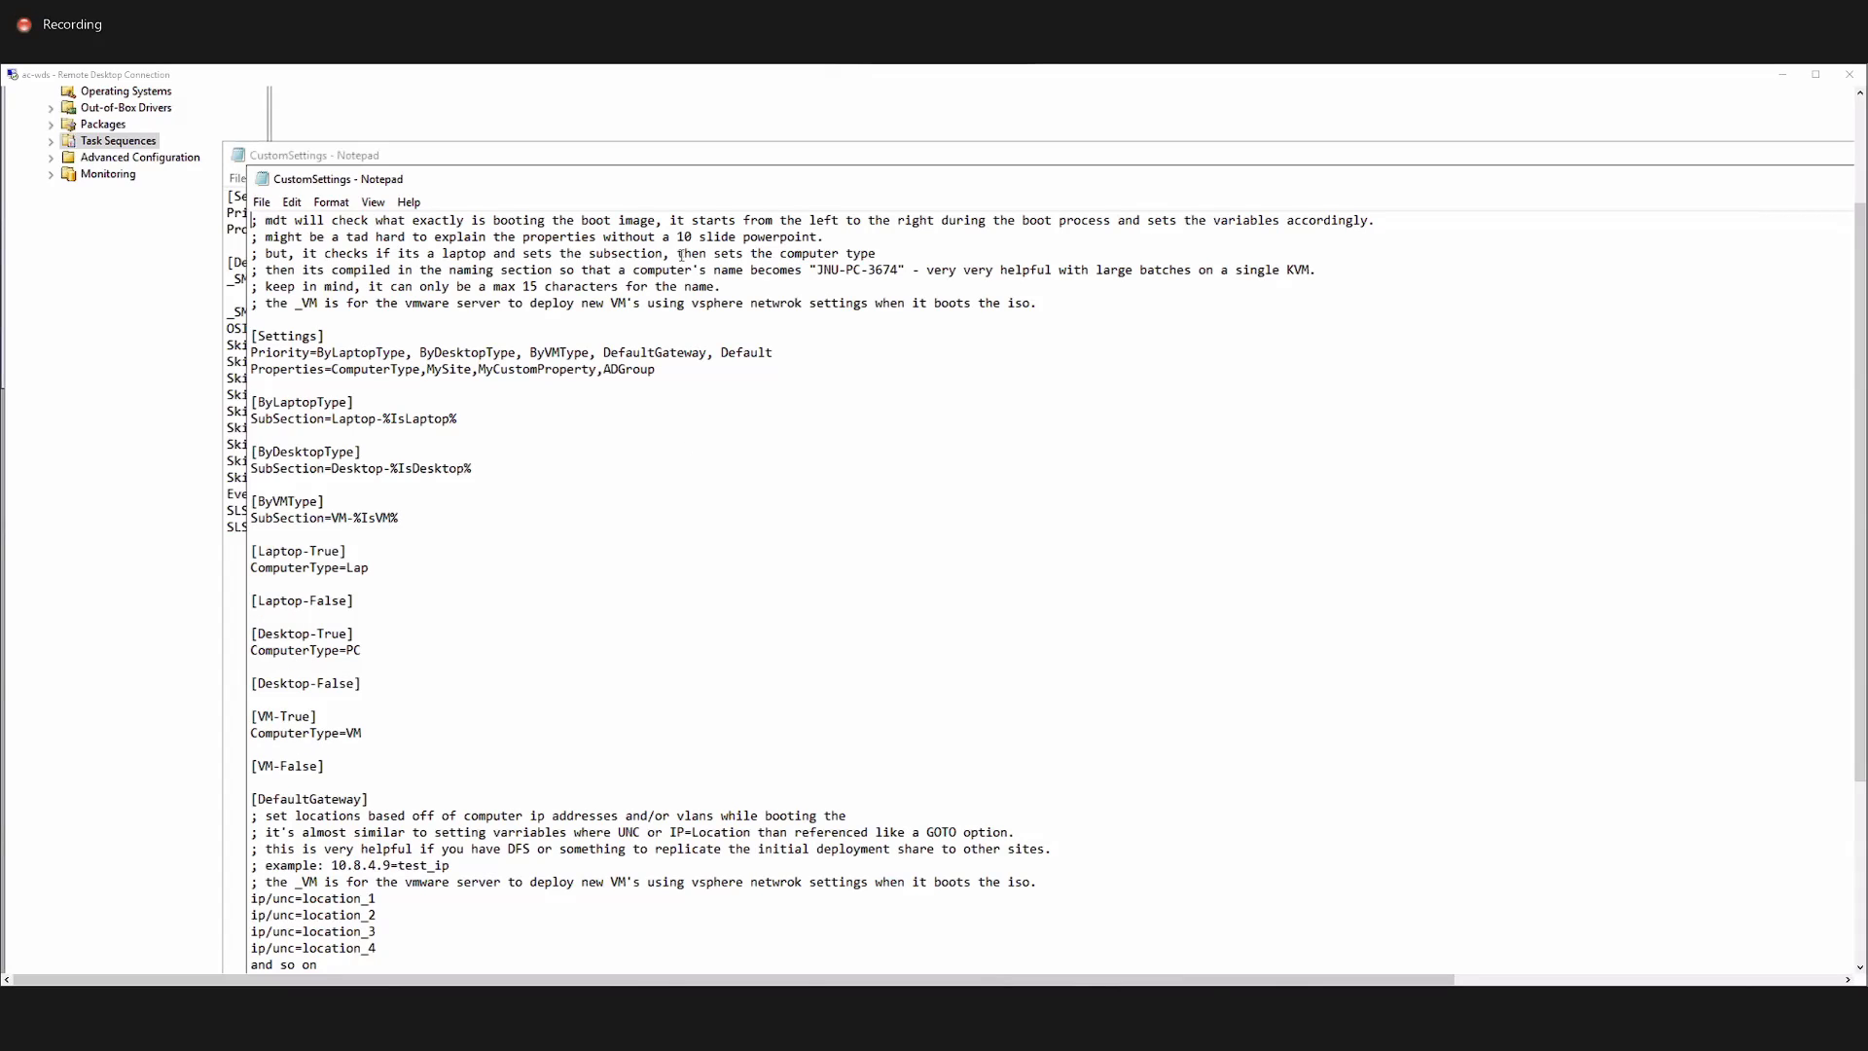
Examine the DefaultGateway section and the WSUSServer entries of location_1, location_2 and location_3 in the sample CustomSettings file.
{"action": "left_click", "coordinate": [629, 636]}
{"action": "scroll", "coordinate": [628, 636], "scroll_direction": "down", "scroll_amount": 10}
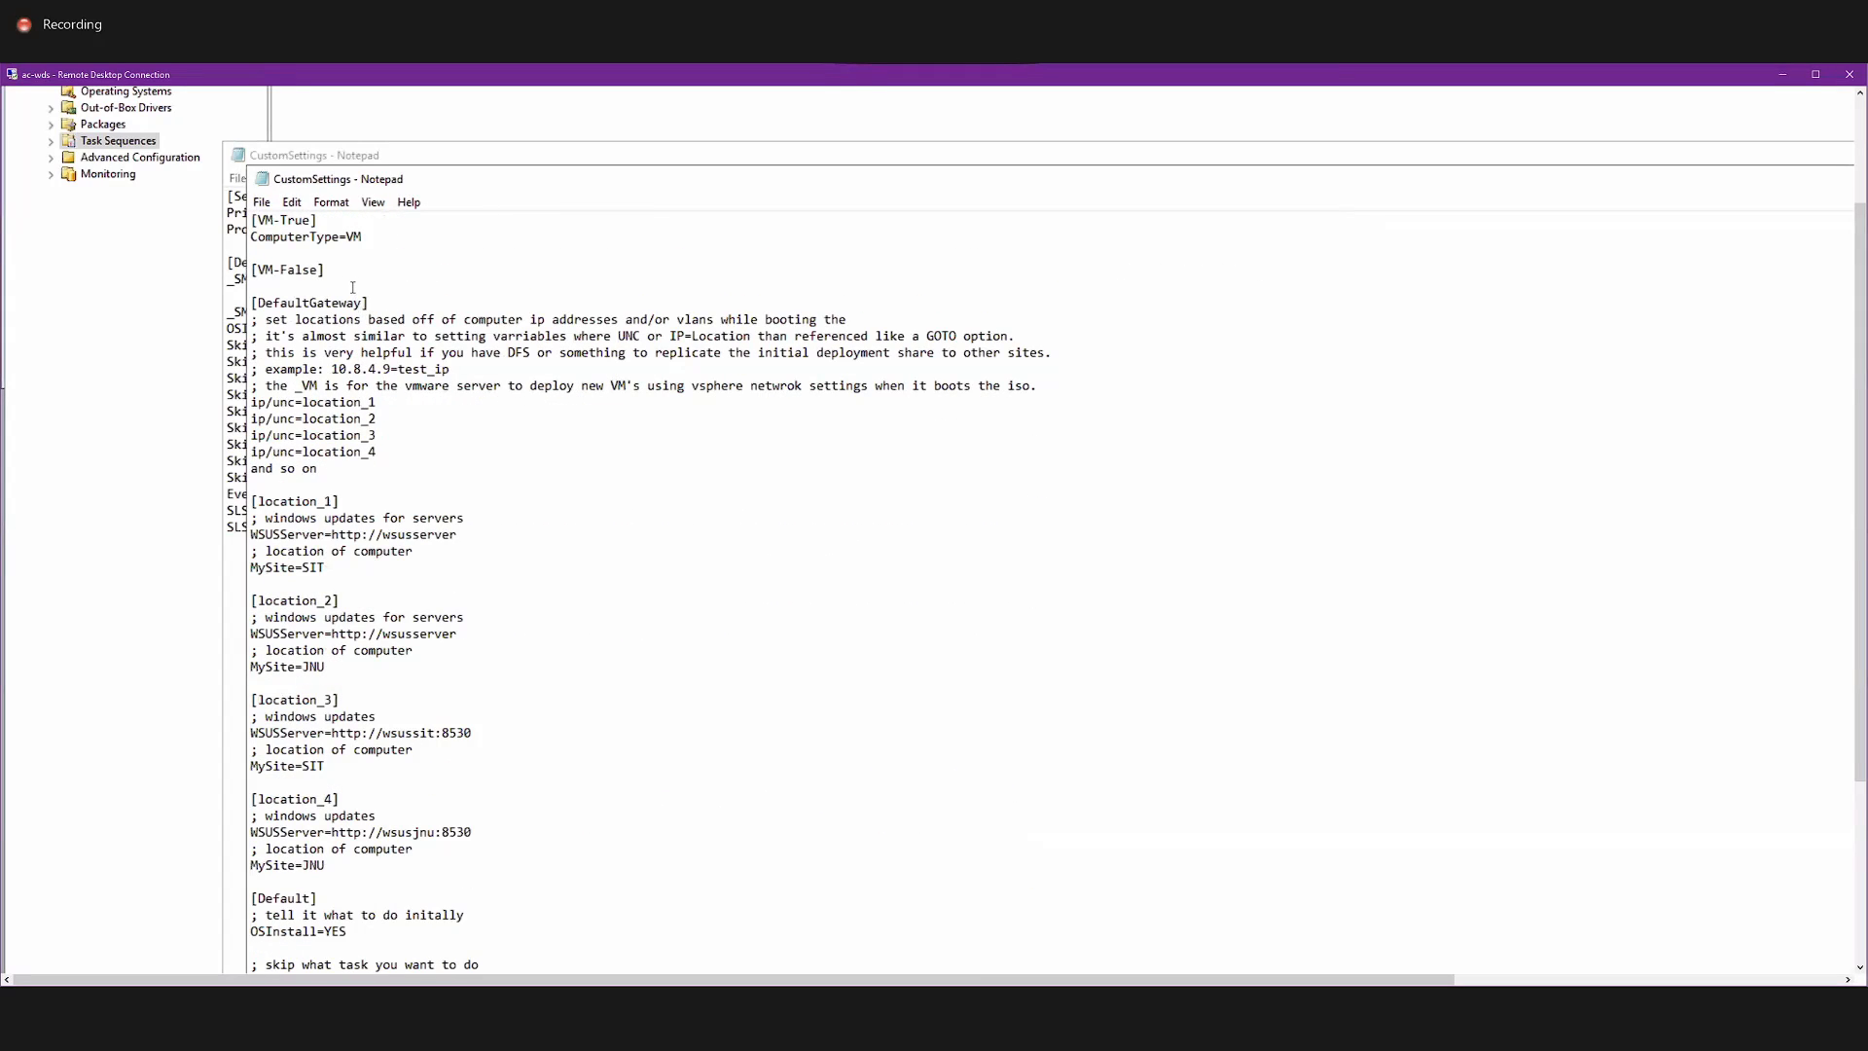
{"action": "left_click_drag", "start_coordinate": [363, 303], "coordinate": [301, 318]}
{"action": "double_click", "coordinate": [456, 536]}
{"action": "left_click_drag", "start_coordinate": [443, 633], "coordinate": [282, 618]}
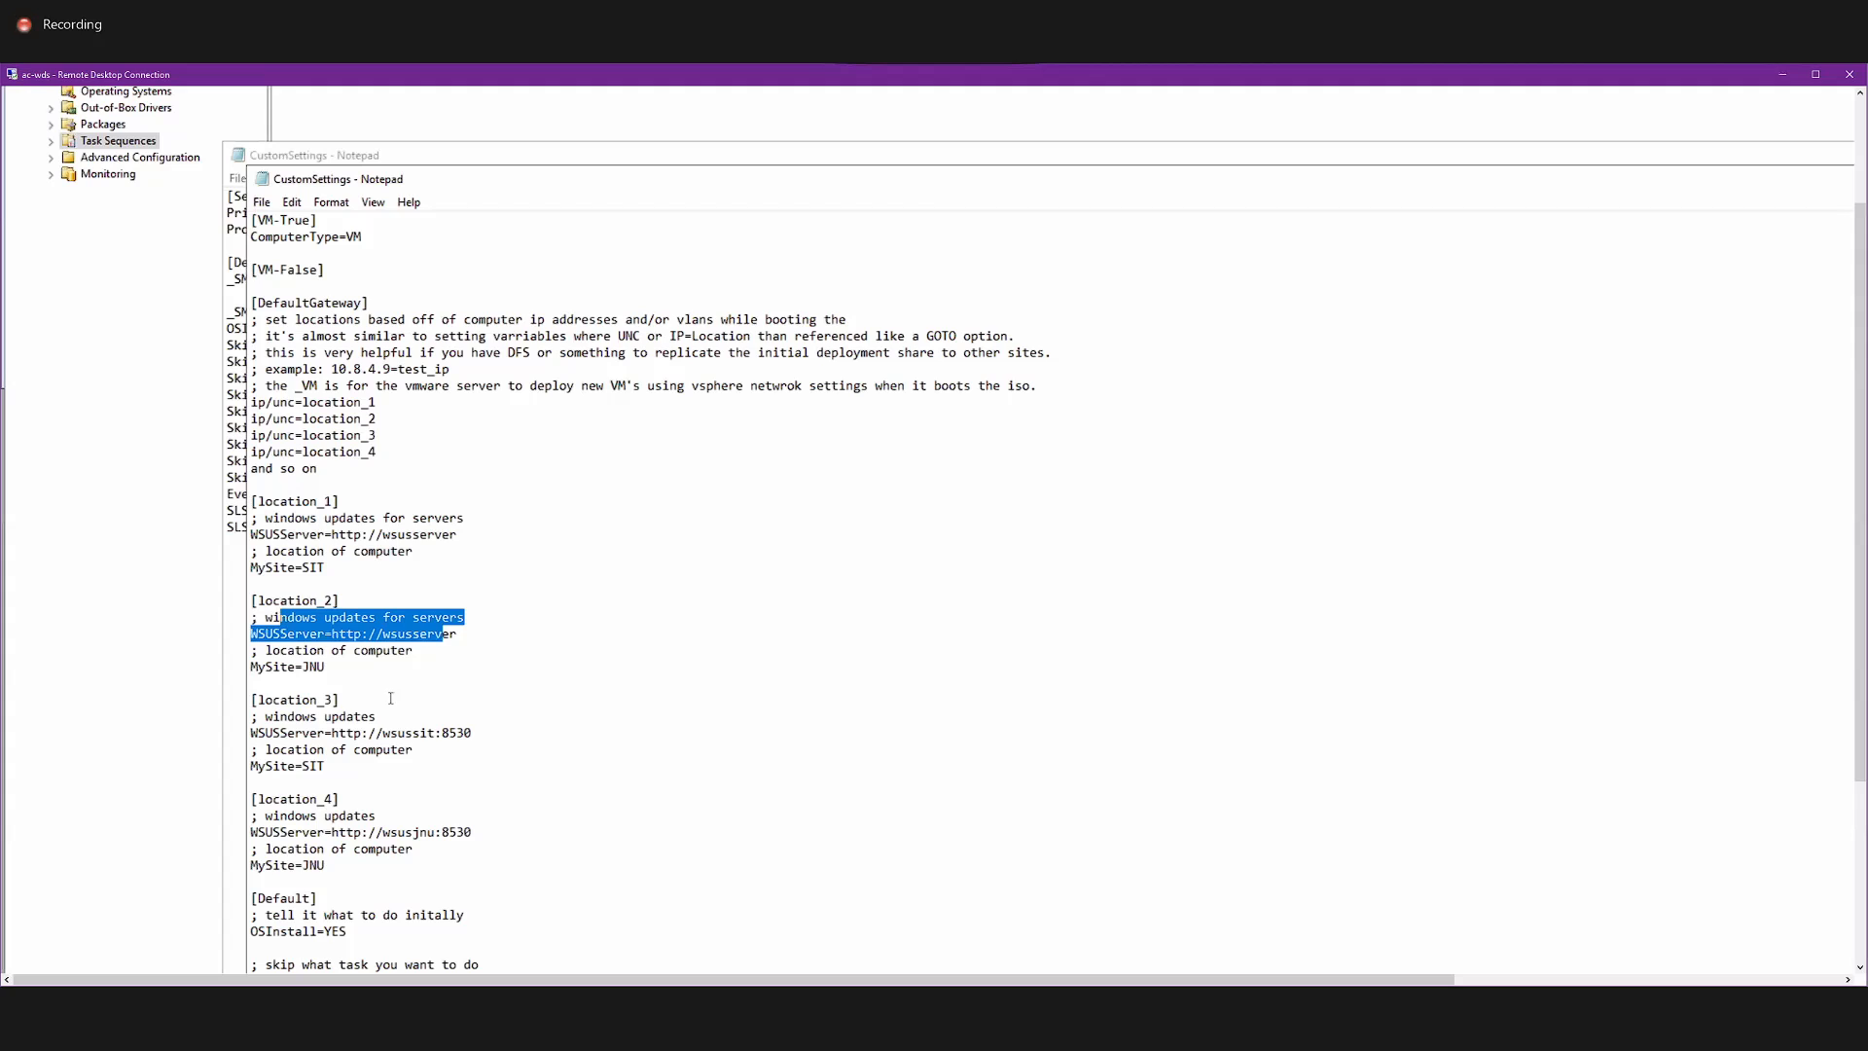
{"action": "left_click_drag", "start_coordinate": [499, 737], "coordinate": [273, 732]}
{"action": "scroll", "coordinate": [282, 720], "scroll_direction": "down", "scroll_amount": 3}
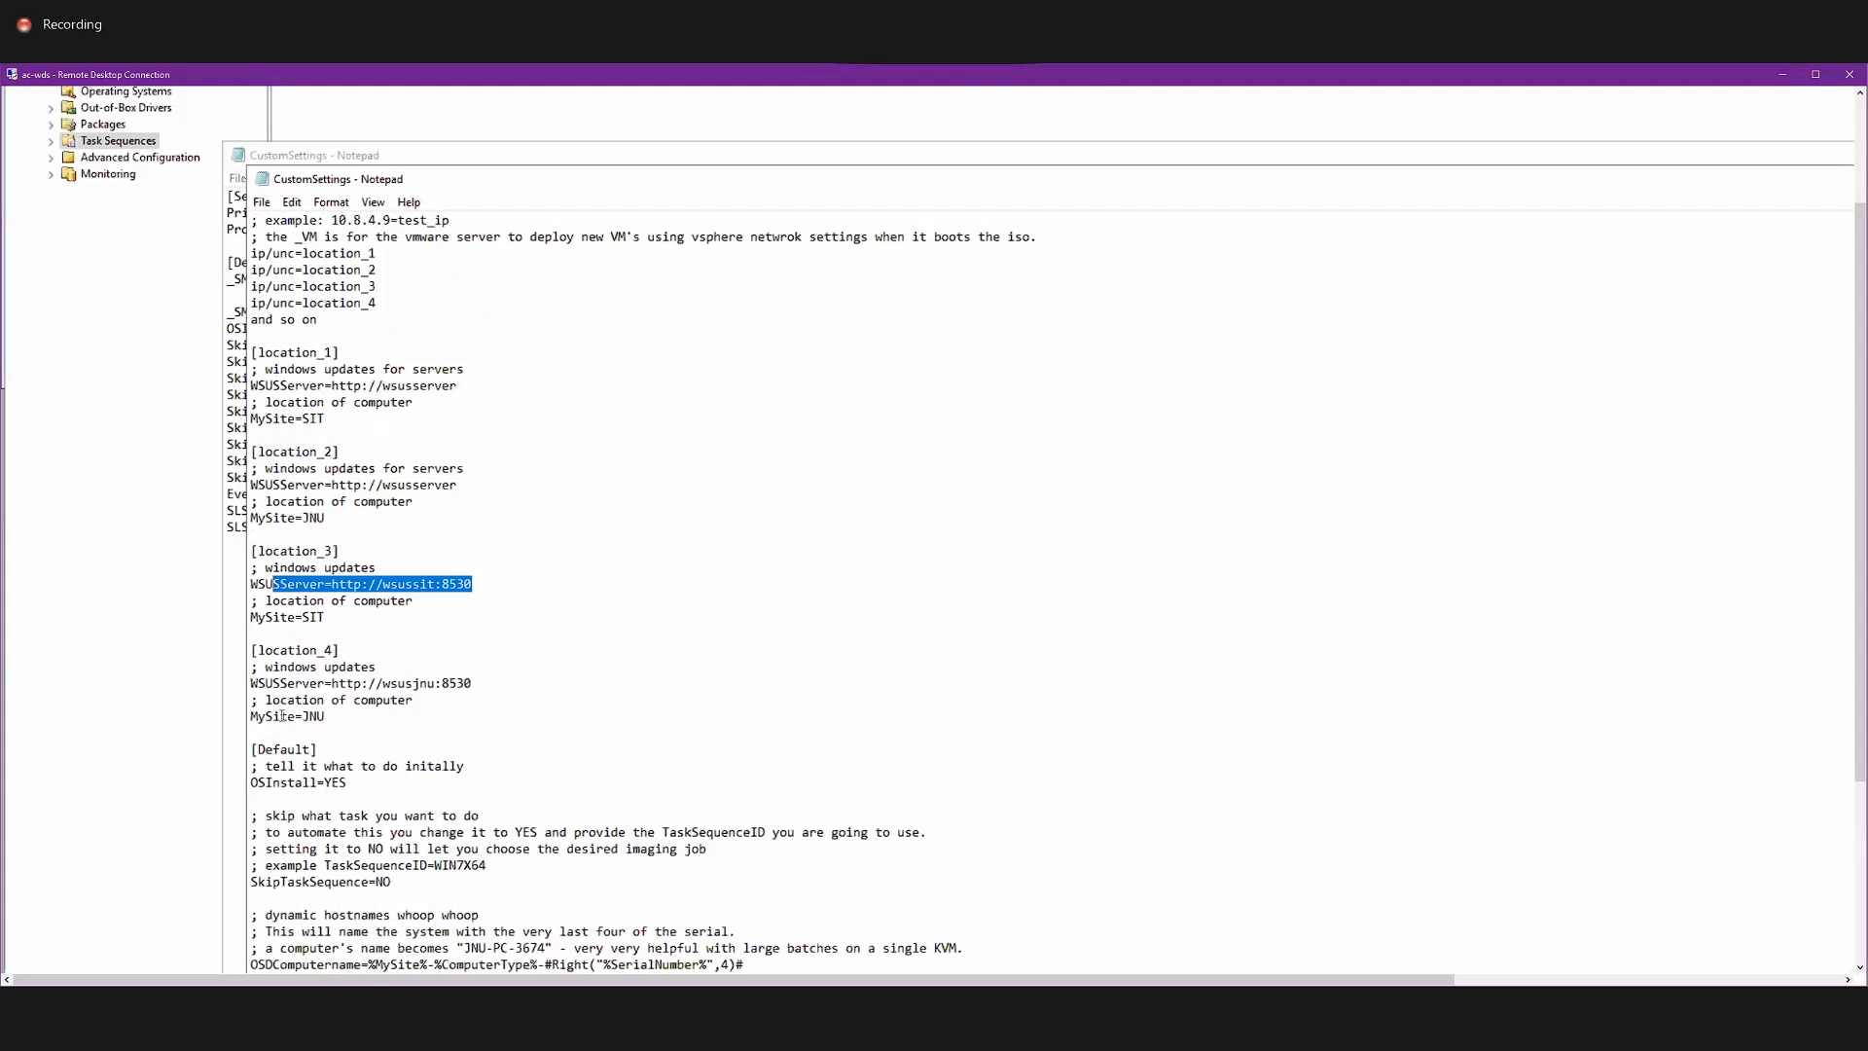
Look through the Default section's task sequence, computer naming, logging and capture settings, and return to the file's opening comments.
{"action": "scroll", "coordinate": [400, 721], "scroll_direction": "down", "scroll_amount": 8}
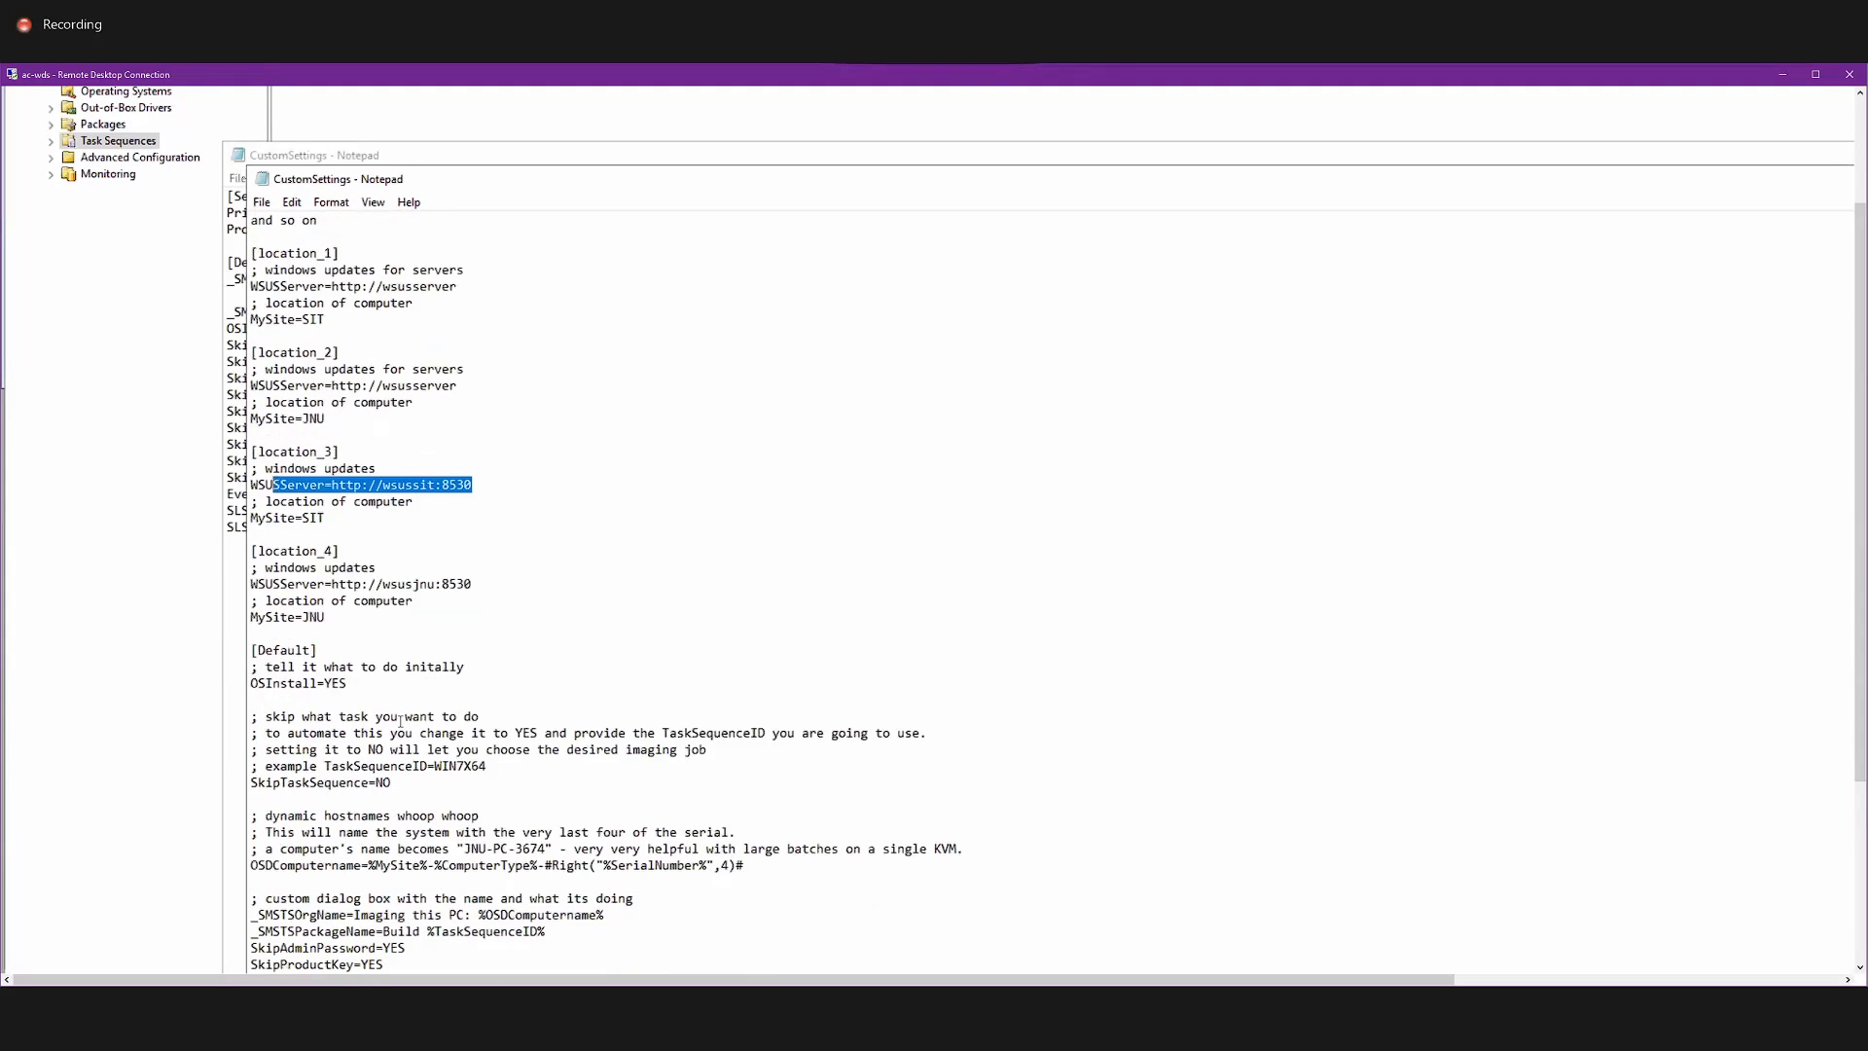
{"action": "scroll", "coordinate": [400, 721], "scroll_direction": "down", "scroll_amount": 1}
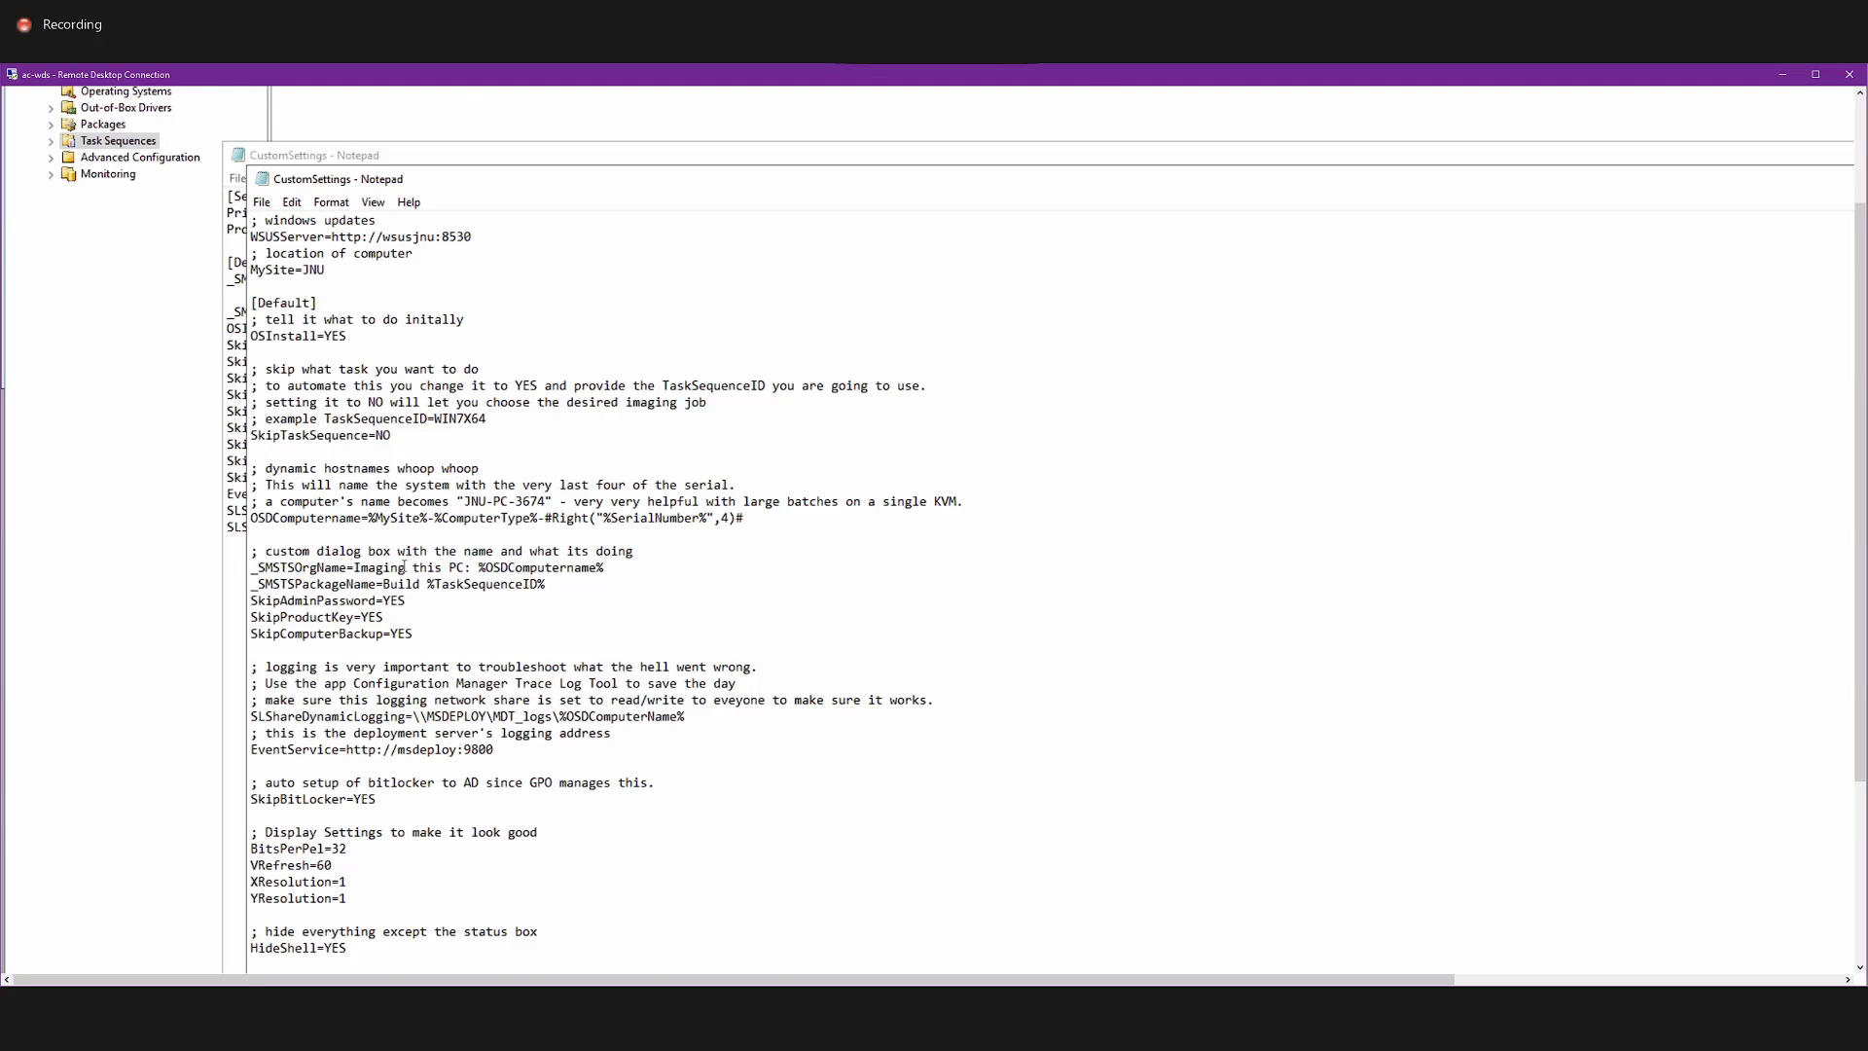
{"action": "scroll", "coordinate": [405, 605], "scroll_direction": "down", "scroll_amount": 5}
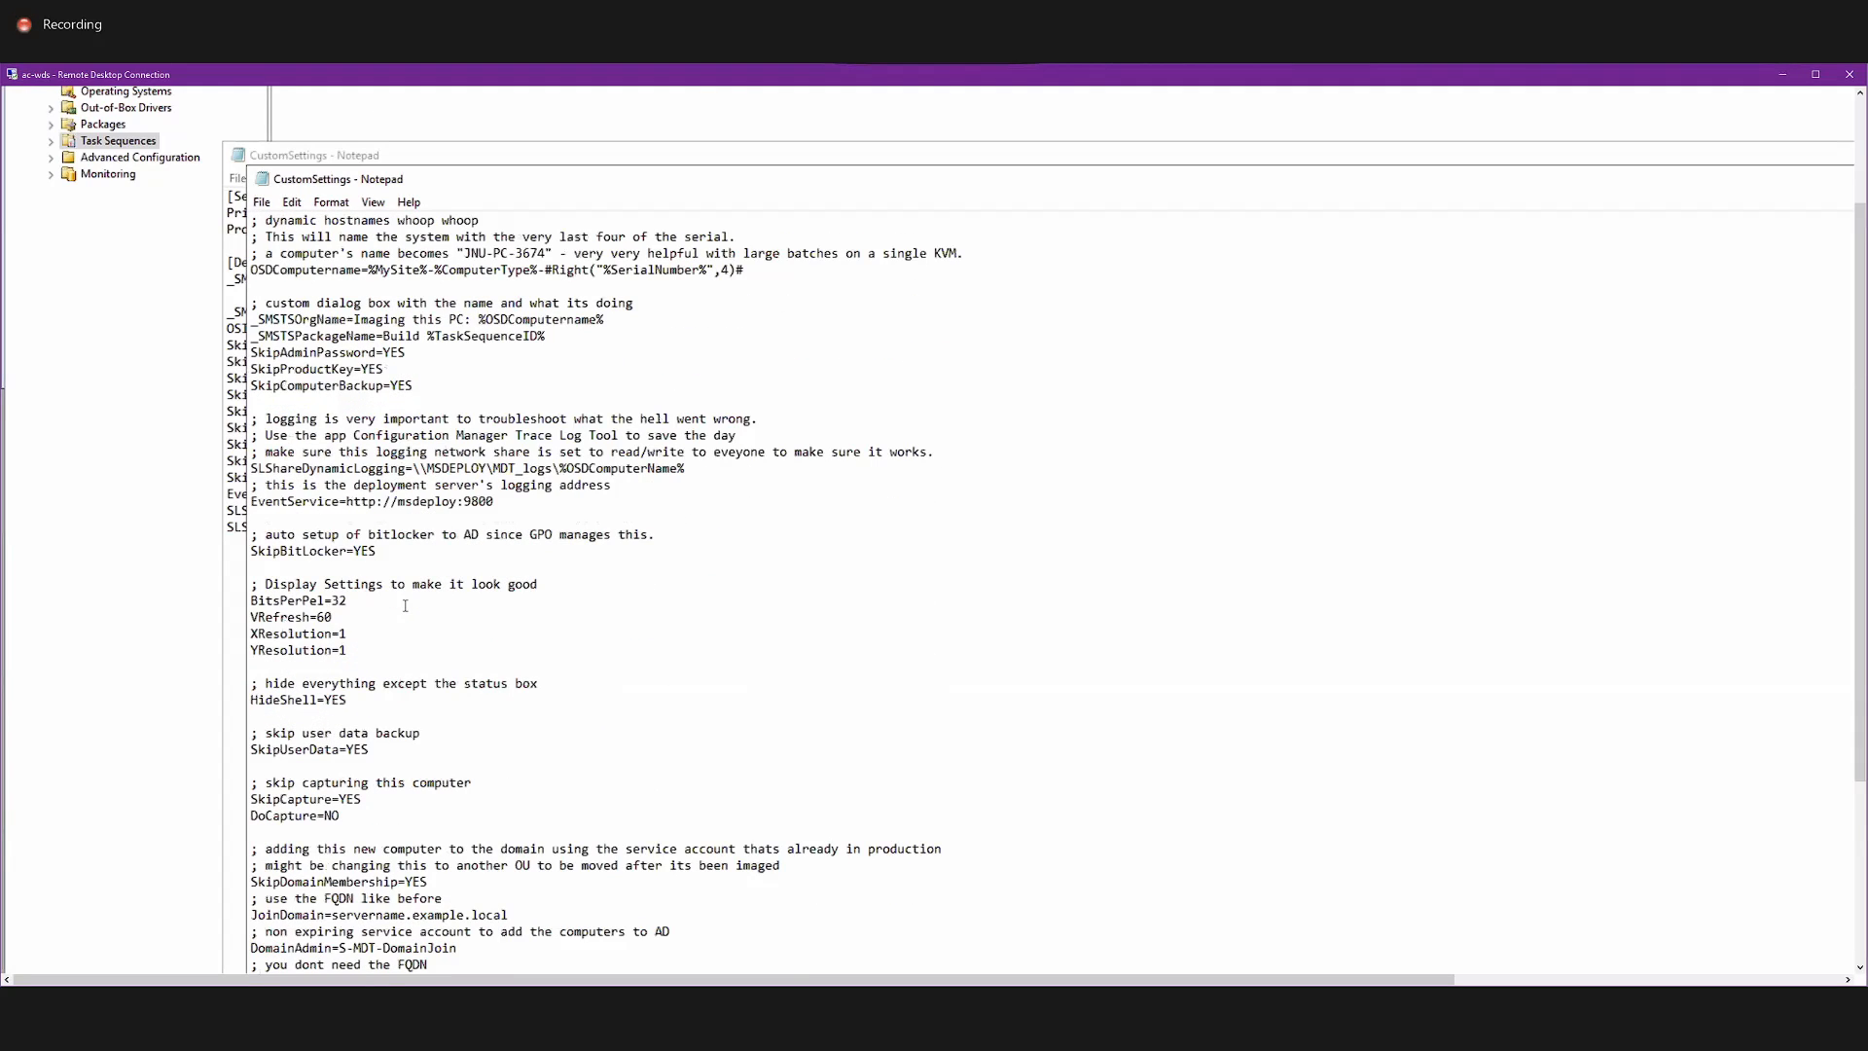
{"action": "scroll", "coordinate": [406, 600], "scroll_direction": "up", "scroll_amount": 3}
{"action": "scroll", "coordinate": [409, 595], "scroll_direction": "up", "scroll_amount": 14}
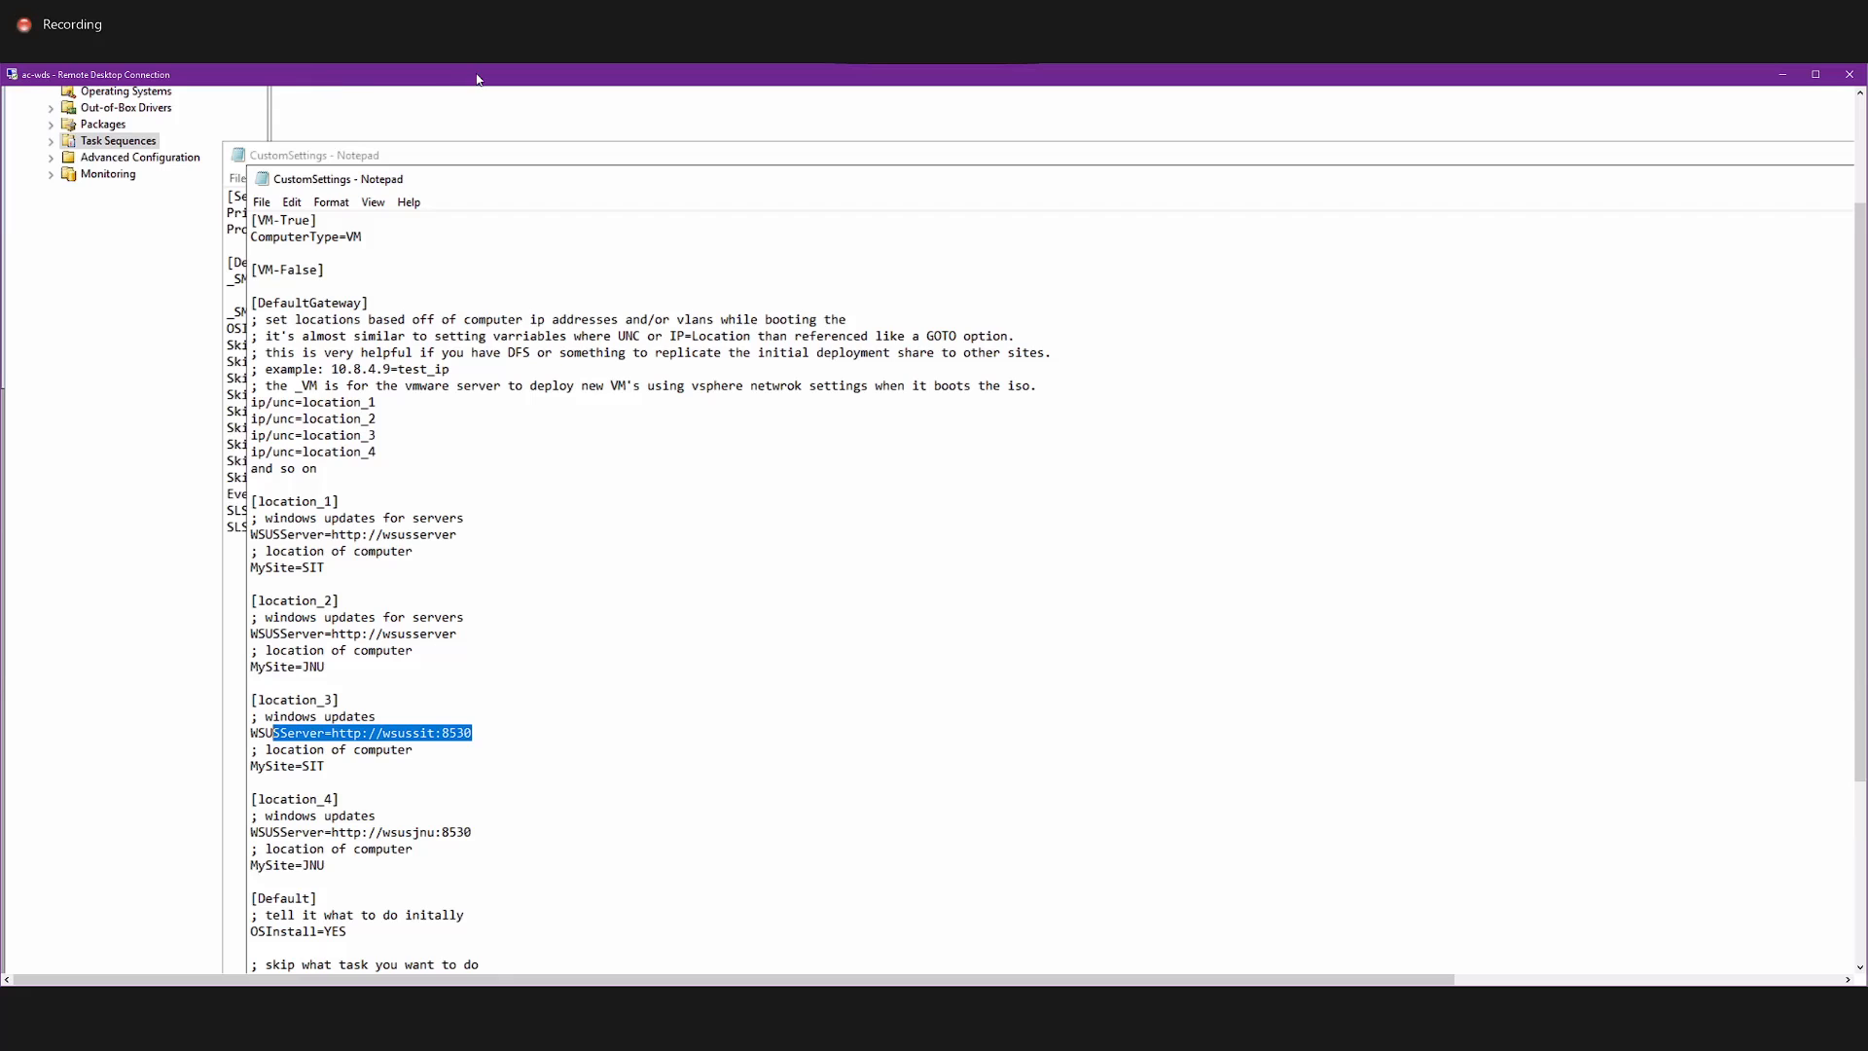
{"action": "scroll", "coordinate": [584, 340], "scroll_direction": "up", "scroll_amount": 3}
{"action": "scroll", "coordinate": [584, 340], "scroll_direction": "up", "scroll_amount": 7}
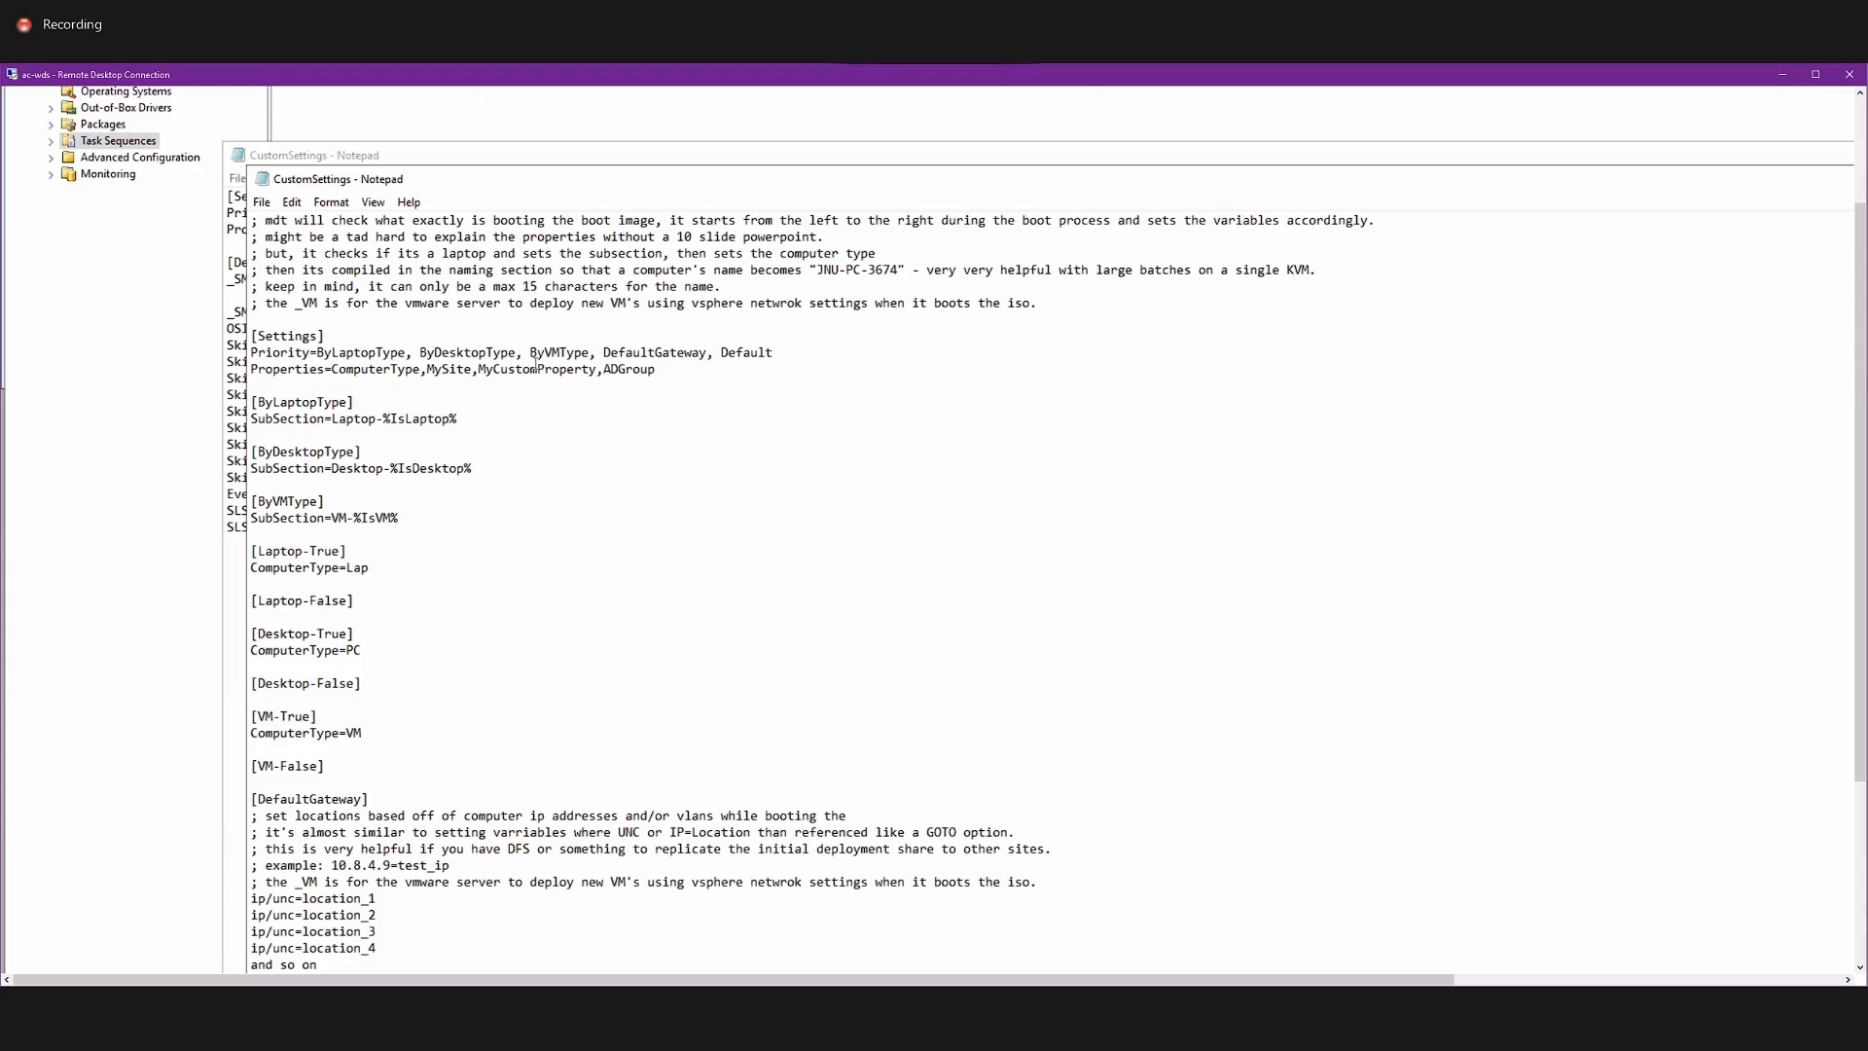
Examine the Settings section's Priority line with ByLaptopType, ByDesktopType and ByVMType, and the MySite entry in Properties.
{"action": "left_click_drag", "start_coordinate": [773, 353], "coordinate": [362, 354]}
{"action": "left_click", "coordinate": [361, 353]}
{"action": "double_click", "coordinate": [361, 354]}
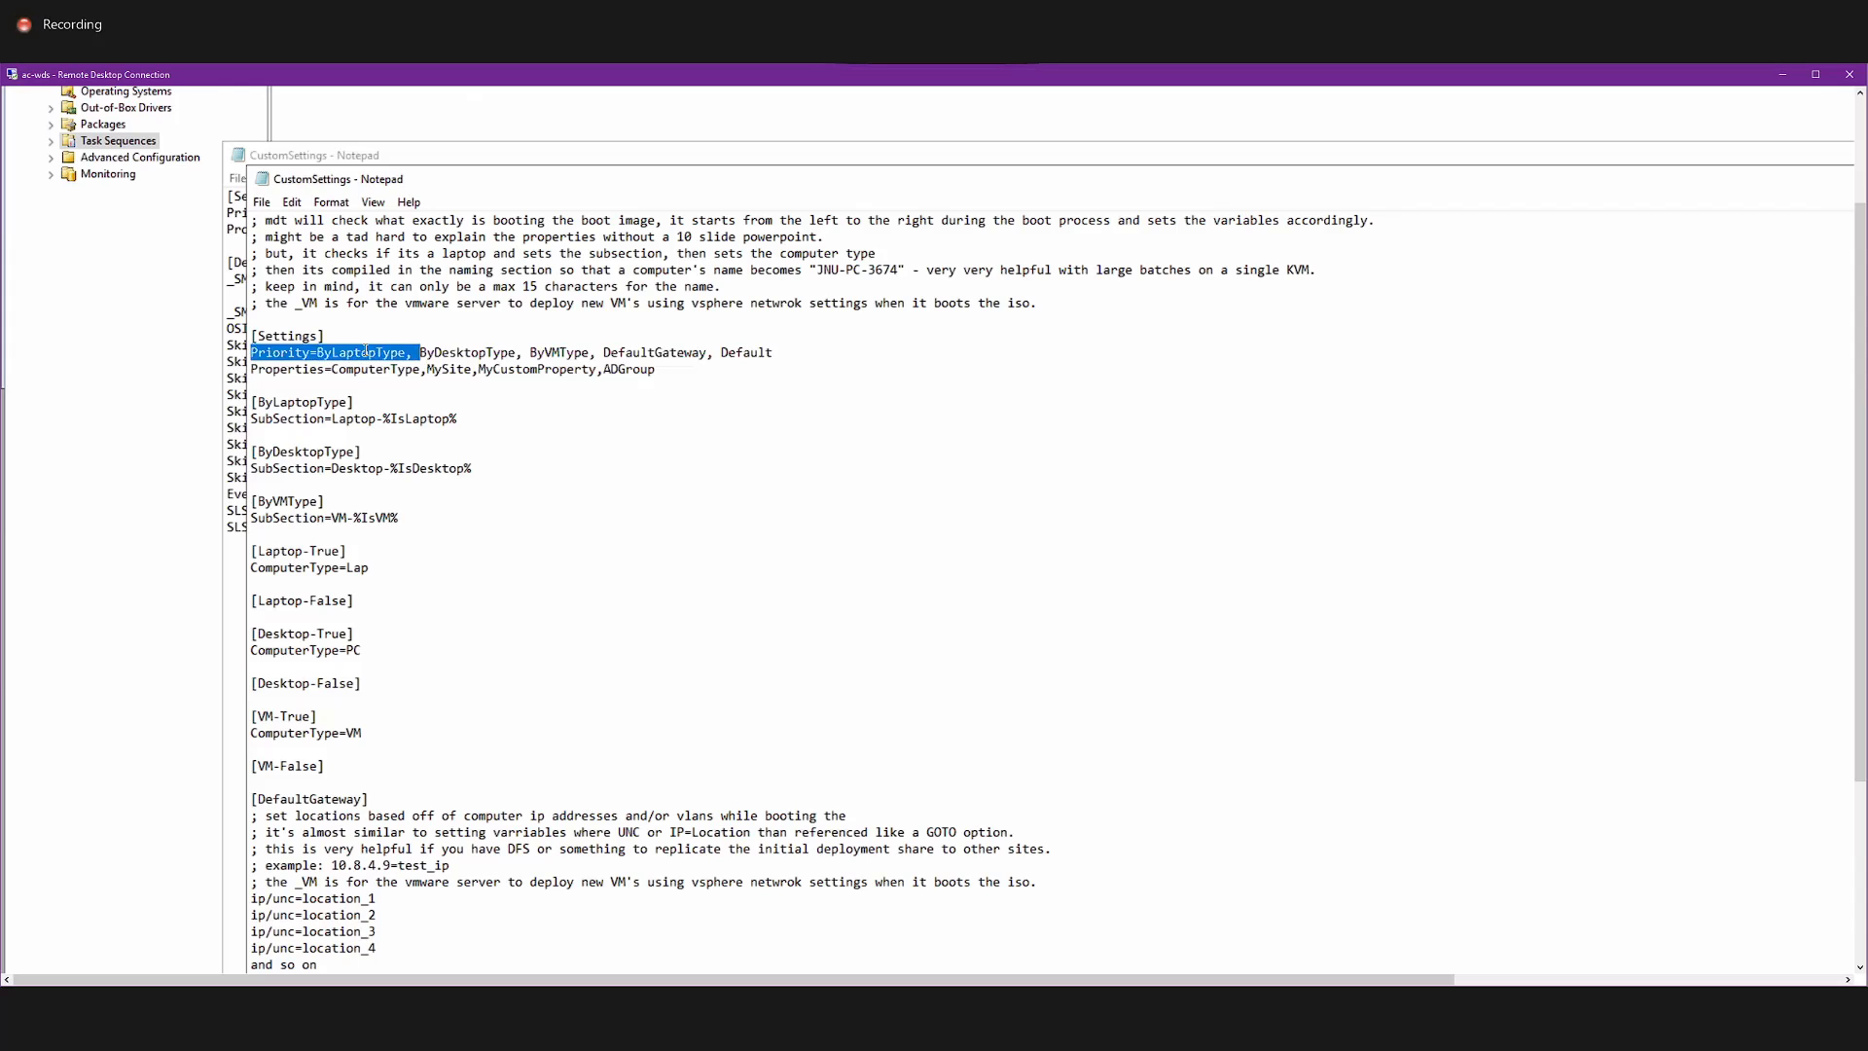
{"action": "left_click", "coordinate": [362, 352]}
{"action": "left_click", "coordinate": [464, 352]}
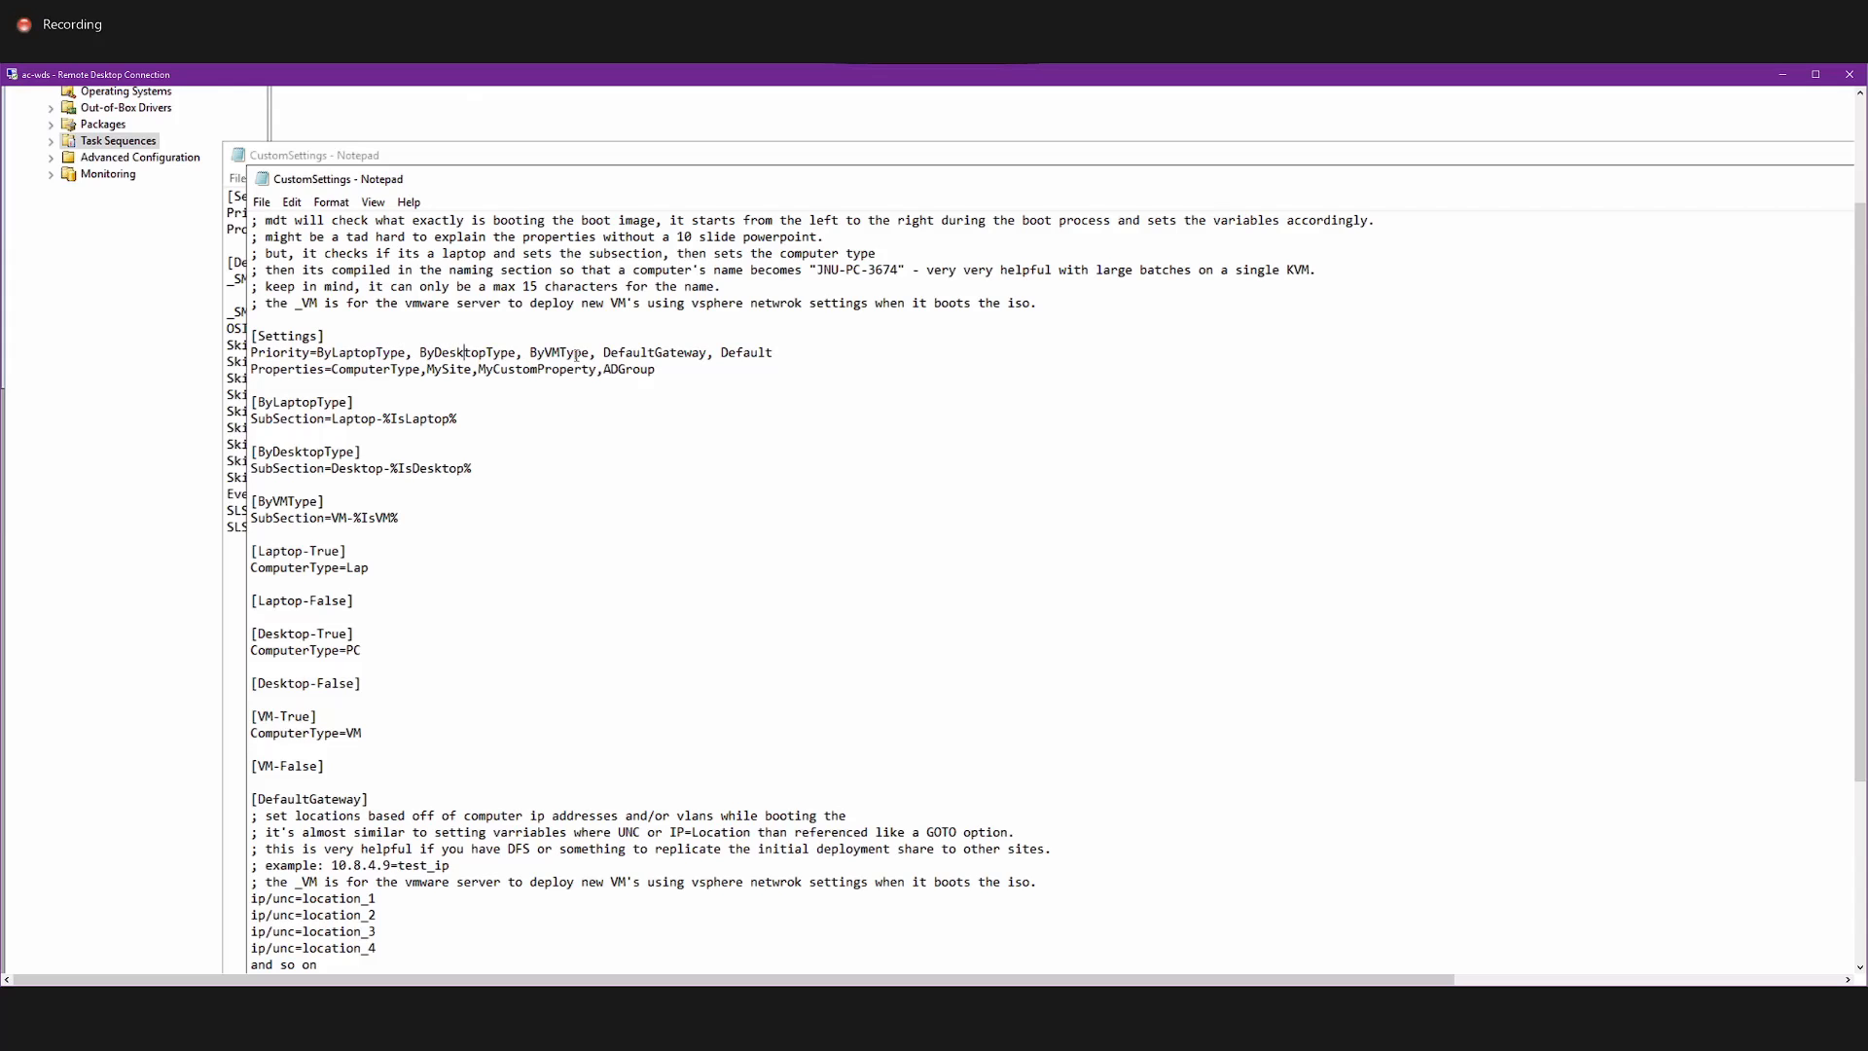
{"action": "left_click", "coordinate": [567, 353]}
{"action": "left_click", "coordinate": [455, 371]}
Examine the ByLaptopType section and its line SubSection=Laptop-%IsLaptop%.
{"action": "scroll", "coordinate": [631, 375], "scroll_direction": "down", "scroll_amount": 1}
{"action": "scroll", "coordinate": [629, 380], "scroll_direction": "down", "scroll_amount": 2}
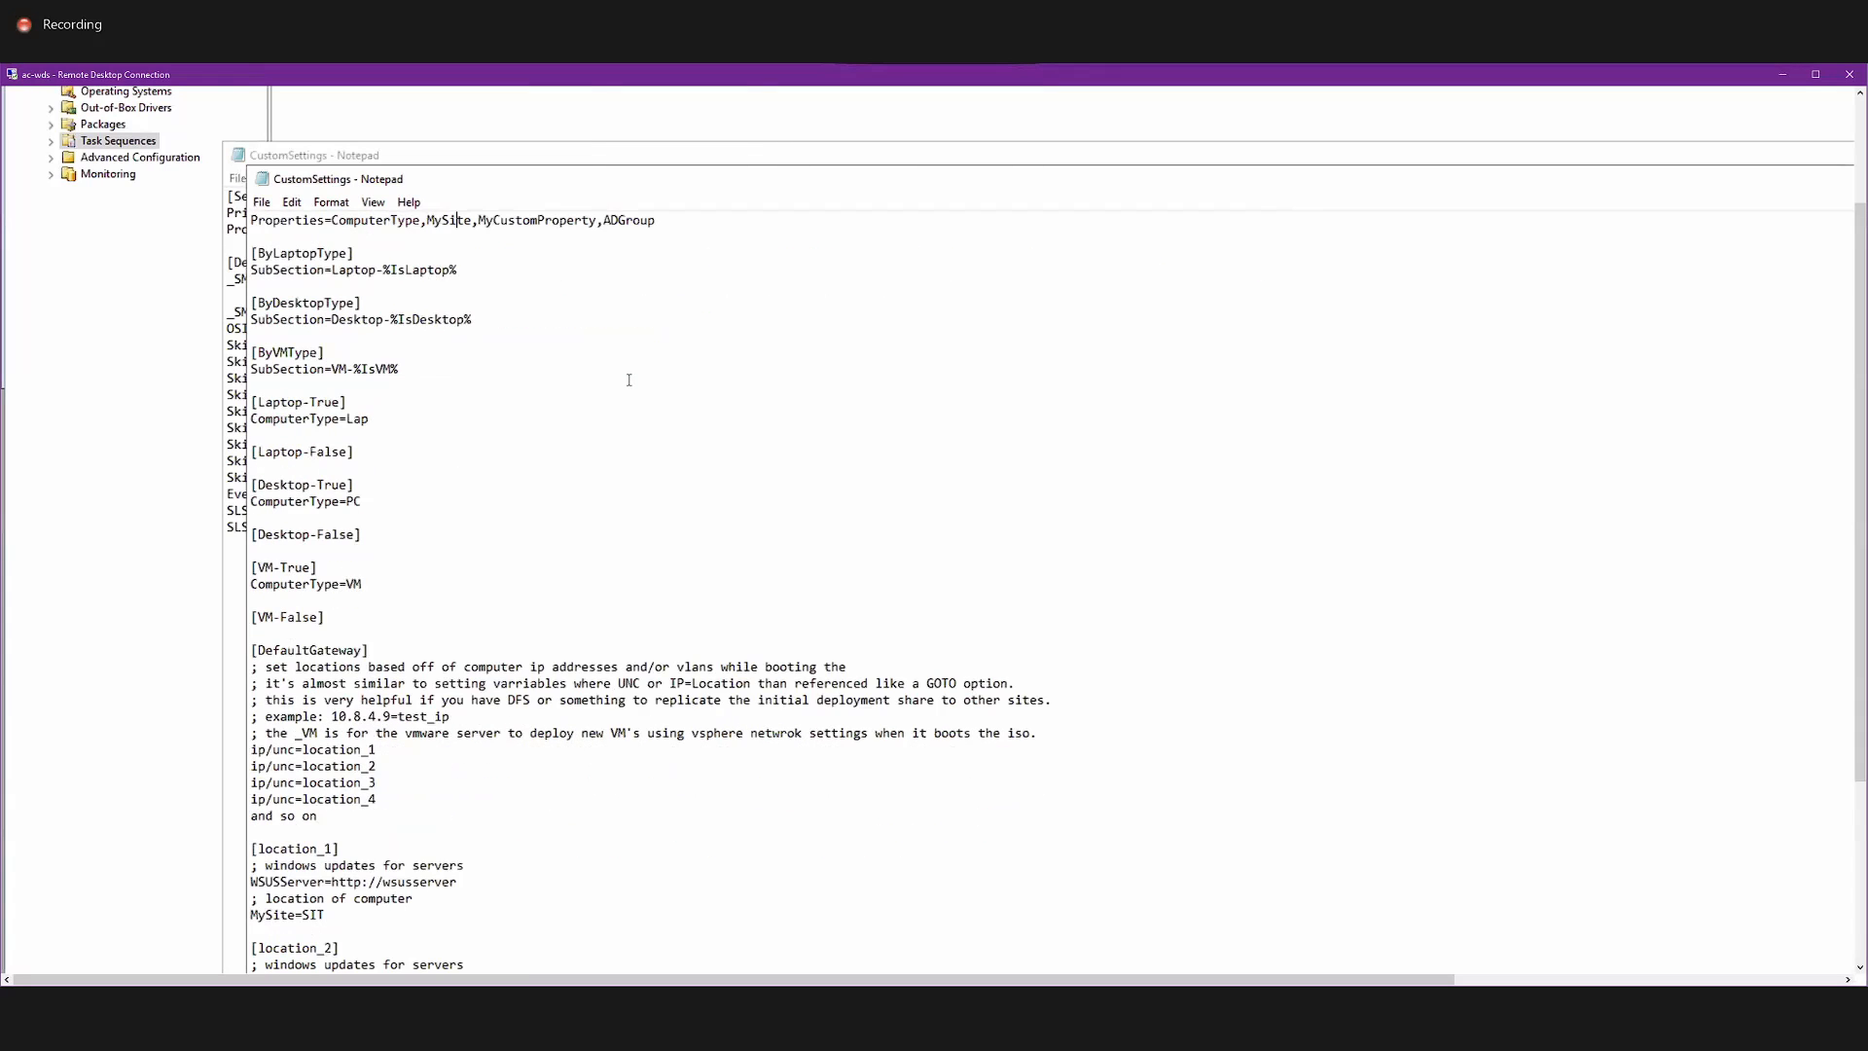
{"action": "scroll", "coordinate": [341, 316], "scroll_direction": "up", "scroll_amount": 1}
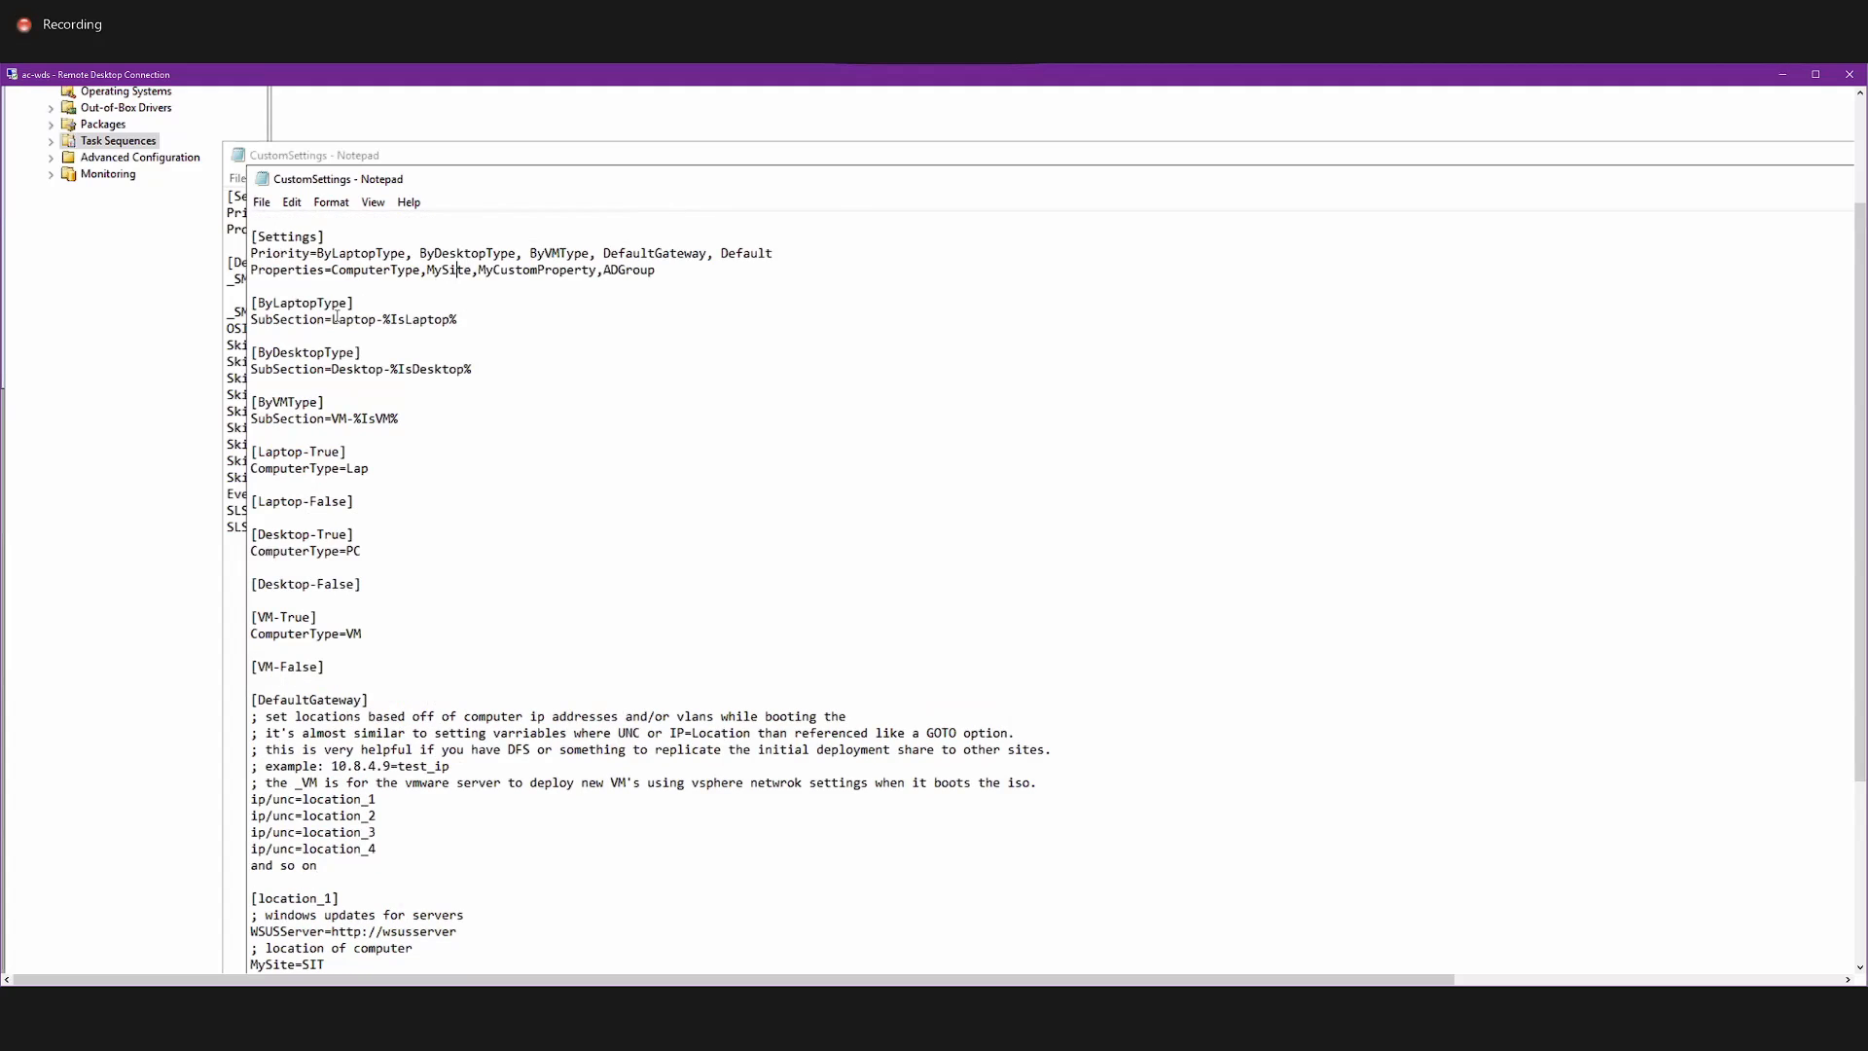
{"action": "left_click_drag", "start_coordinate": [256, 302], "coordinate": [324, 303]}
{"action": "left_click_drag", "start_coordinate": [494, 321], "coordinate": [247, 321]}
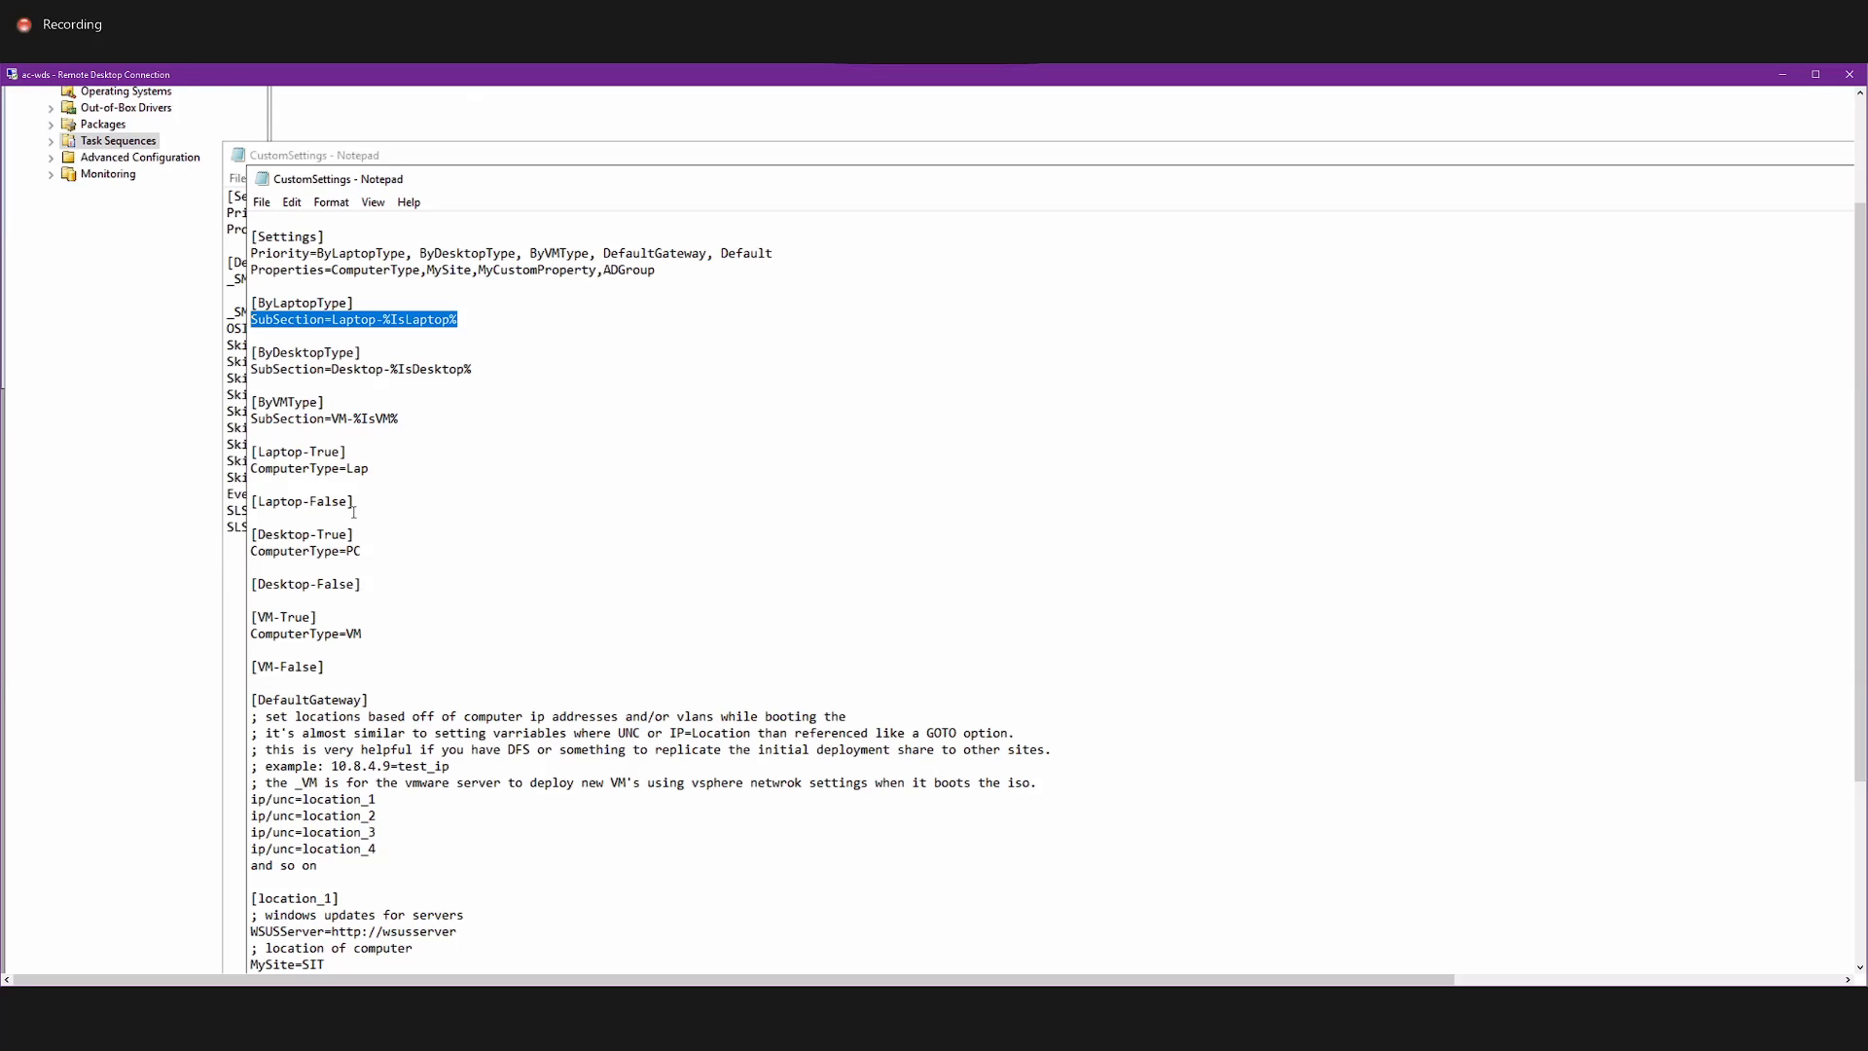
Skim the rest of the sample rules through the BitLocker, display, user data, capture and domain membership settings.
{"action": "scroll", "coordinate": [353, 512], "scroll_direction": "down", "scroll_amount": 15}
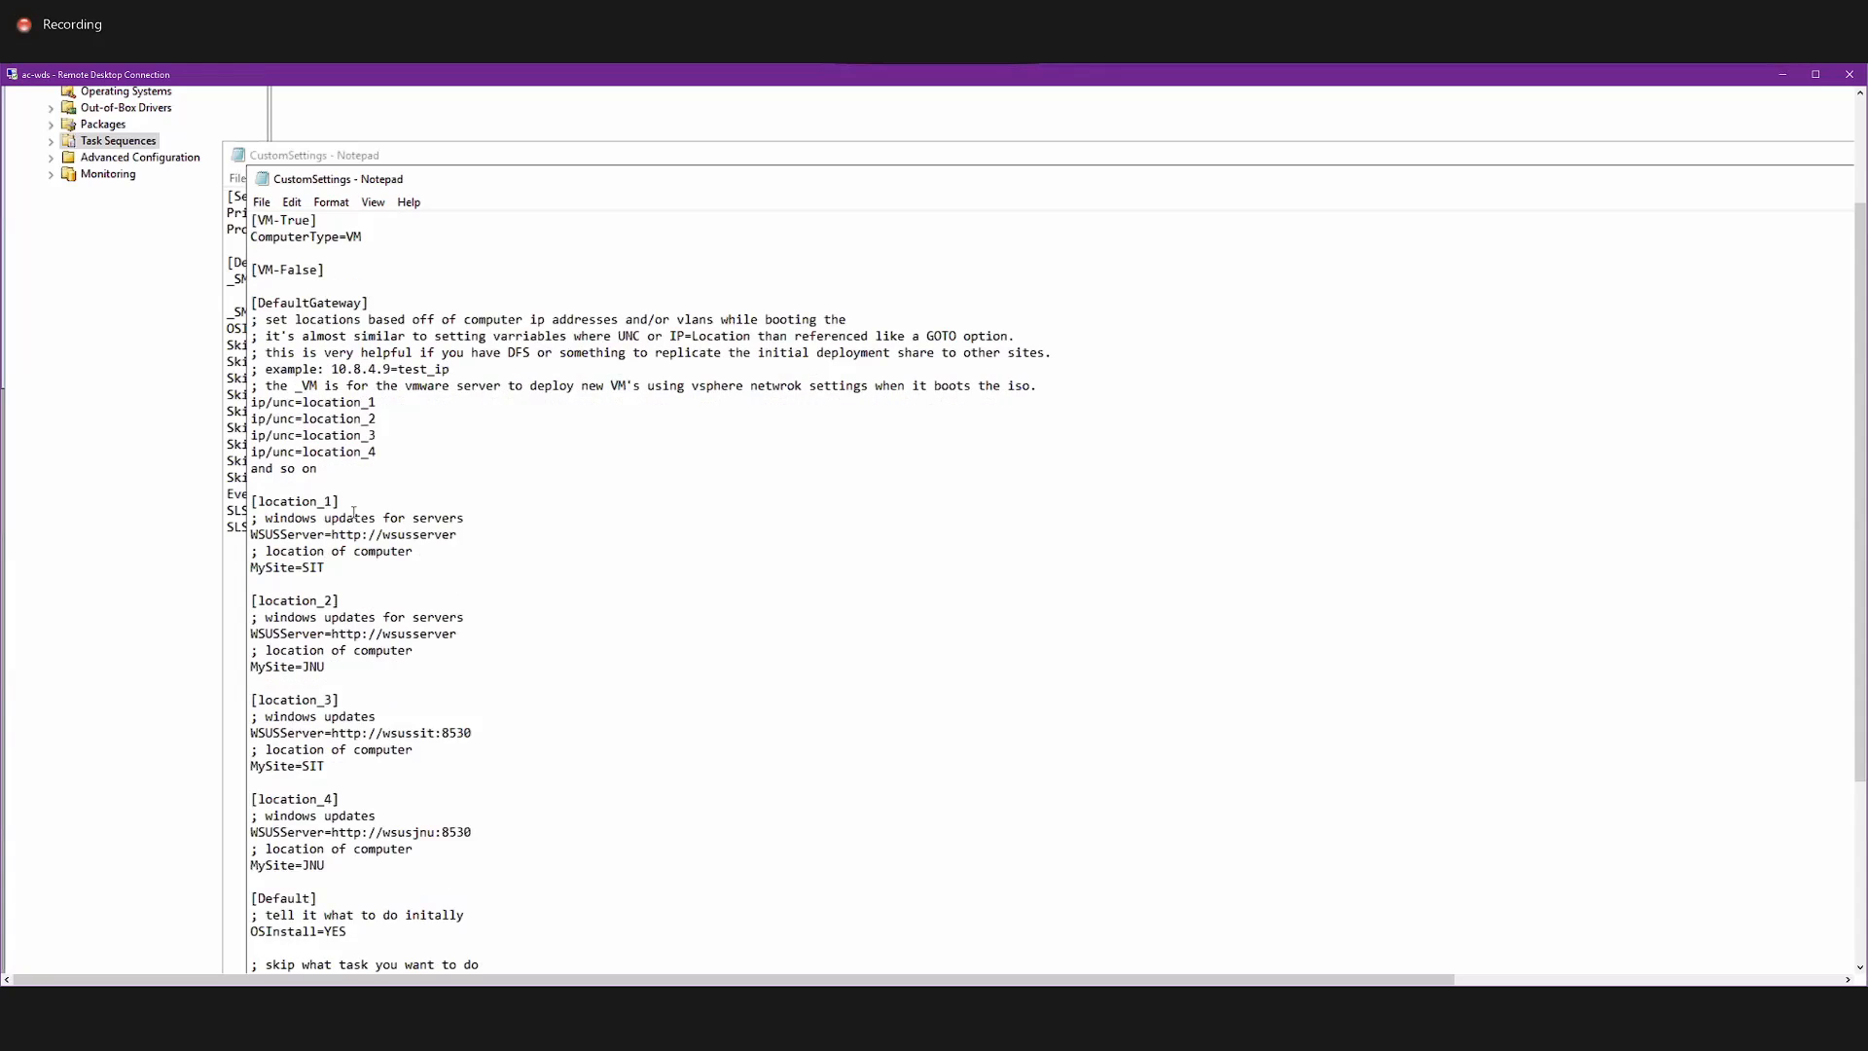
{"action": "scroll", "coordinate": [353, 511], "scroll_direction": "down", "scroll_amount": 6}
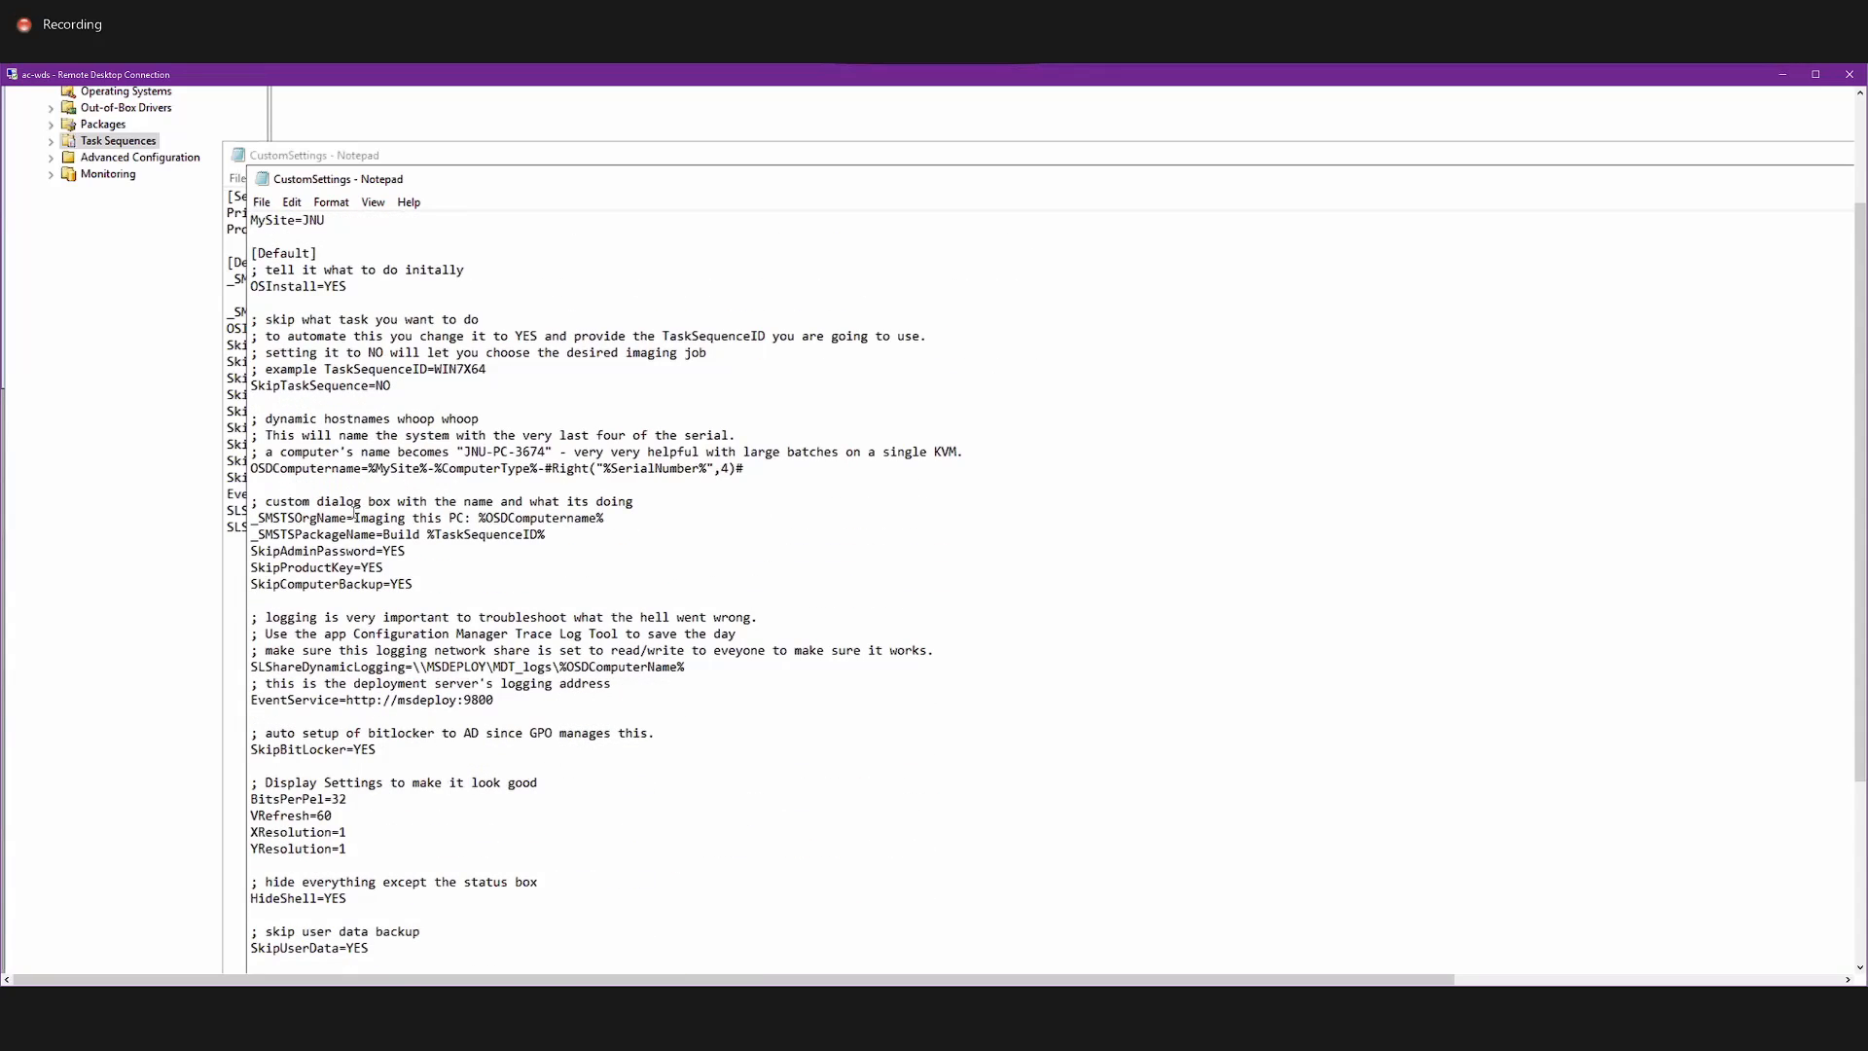
{"action": "scroll", "coordinate": [353, 512], "scroll_direction": "down", "scroll_amount": 5}
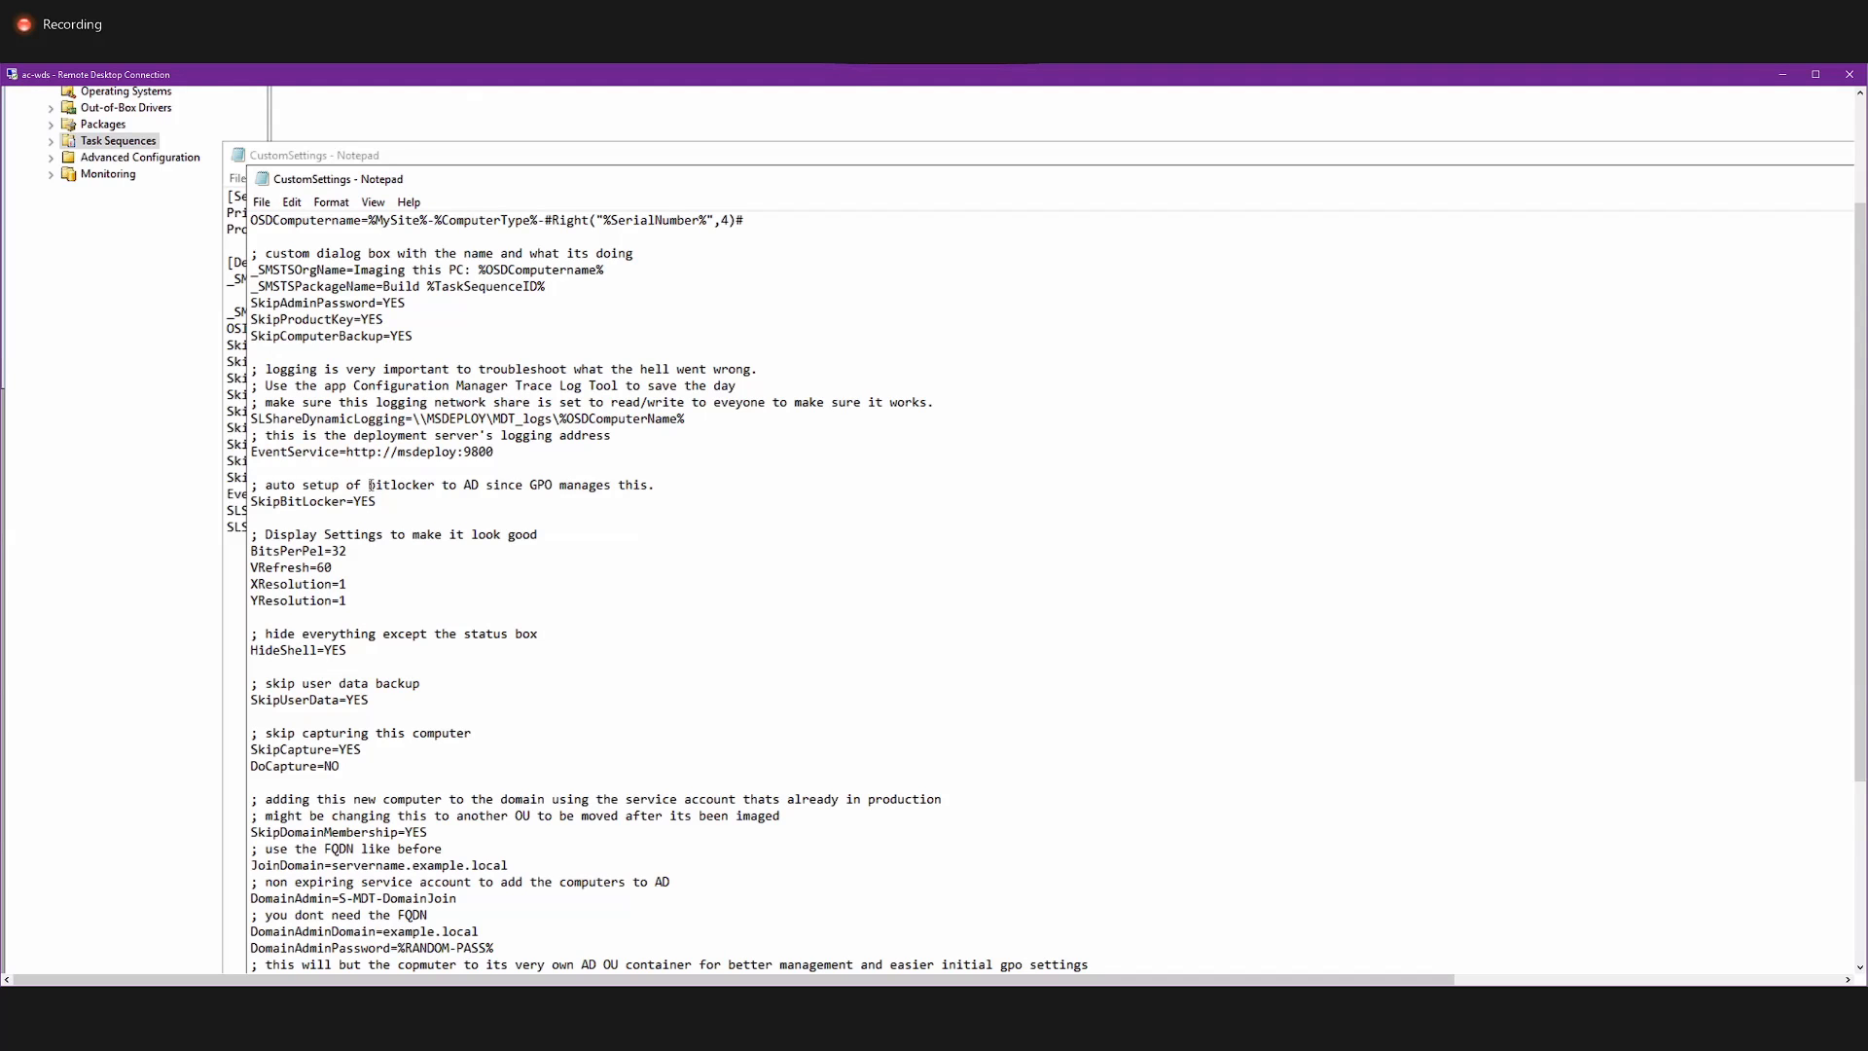
{"action": "scroll", "coordinate": [374, 608], "scroll_direction": "down", "scroll_amount": 2}
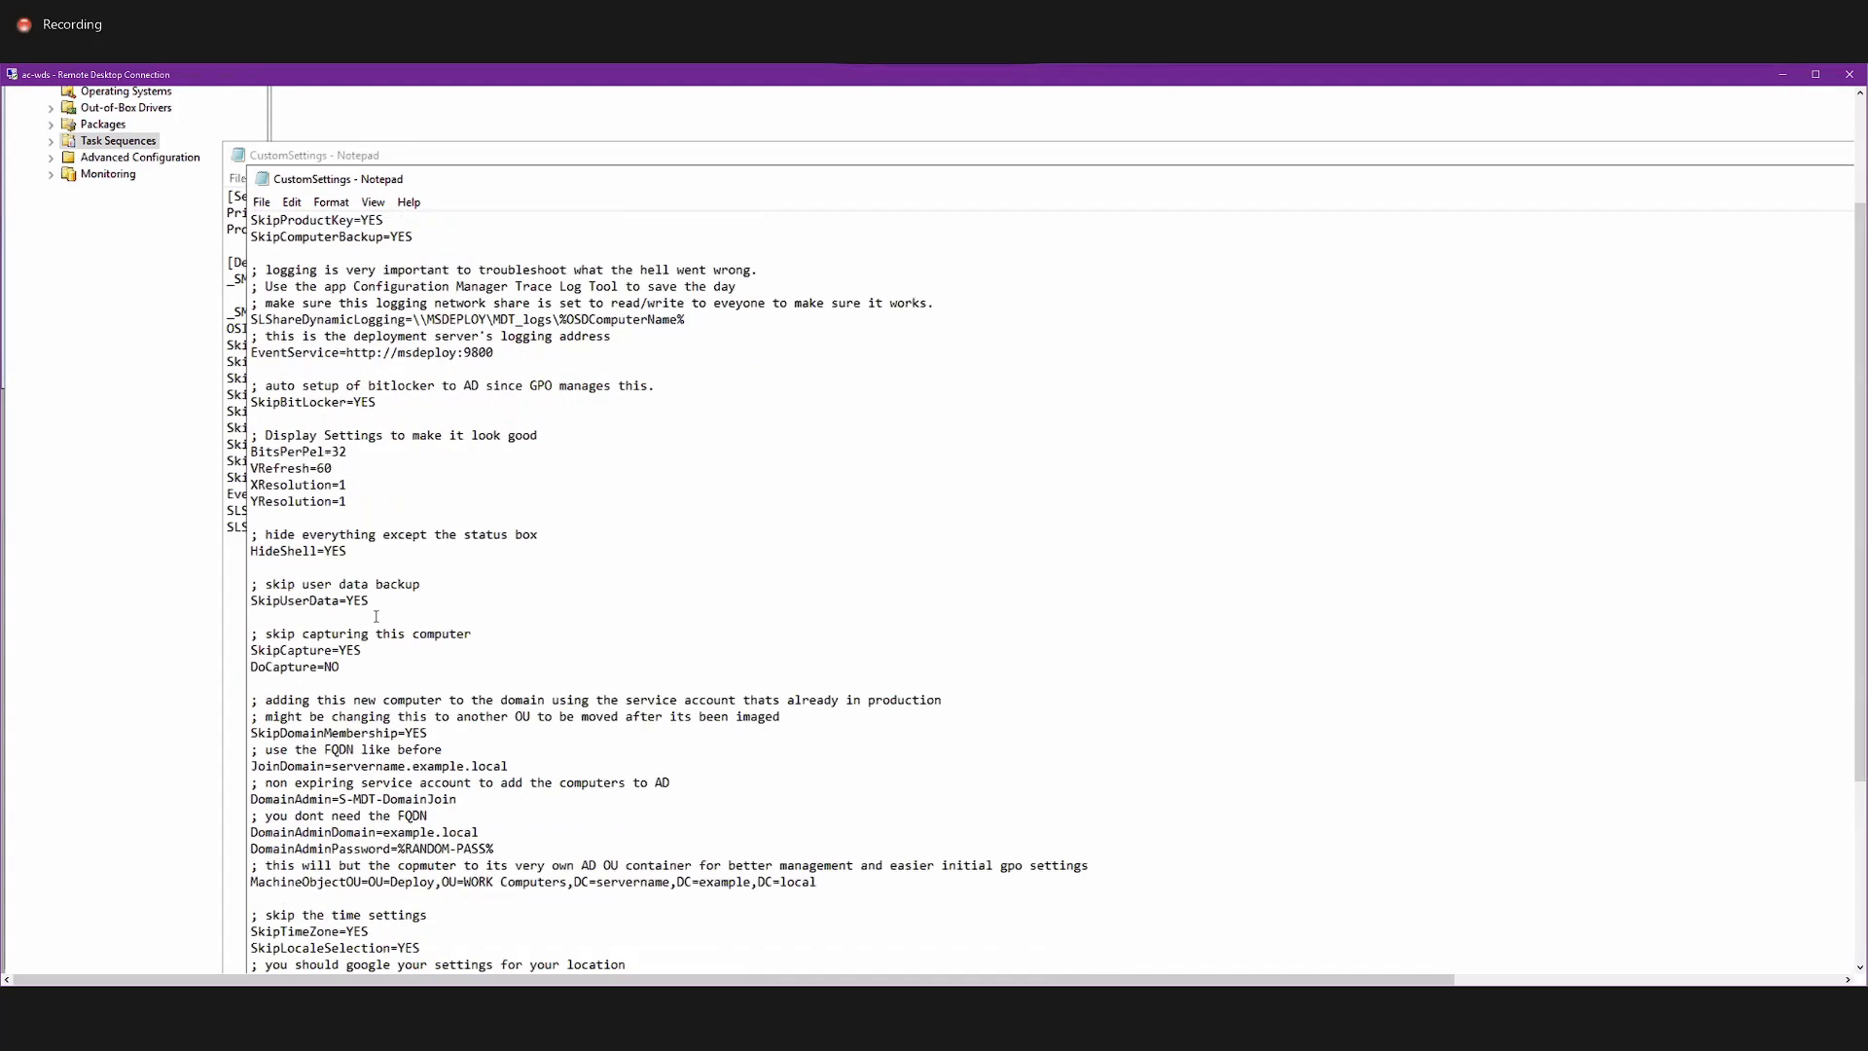
{"action": "scroll", "coordinate": [376, 616], "scroll_direction": "down", "scroll_amount": 2}
{"action": "scroll", "coordinate": [377, 617], "scroll_direction": "up", "scroll_amount": 9}
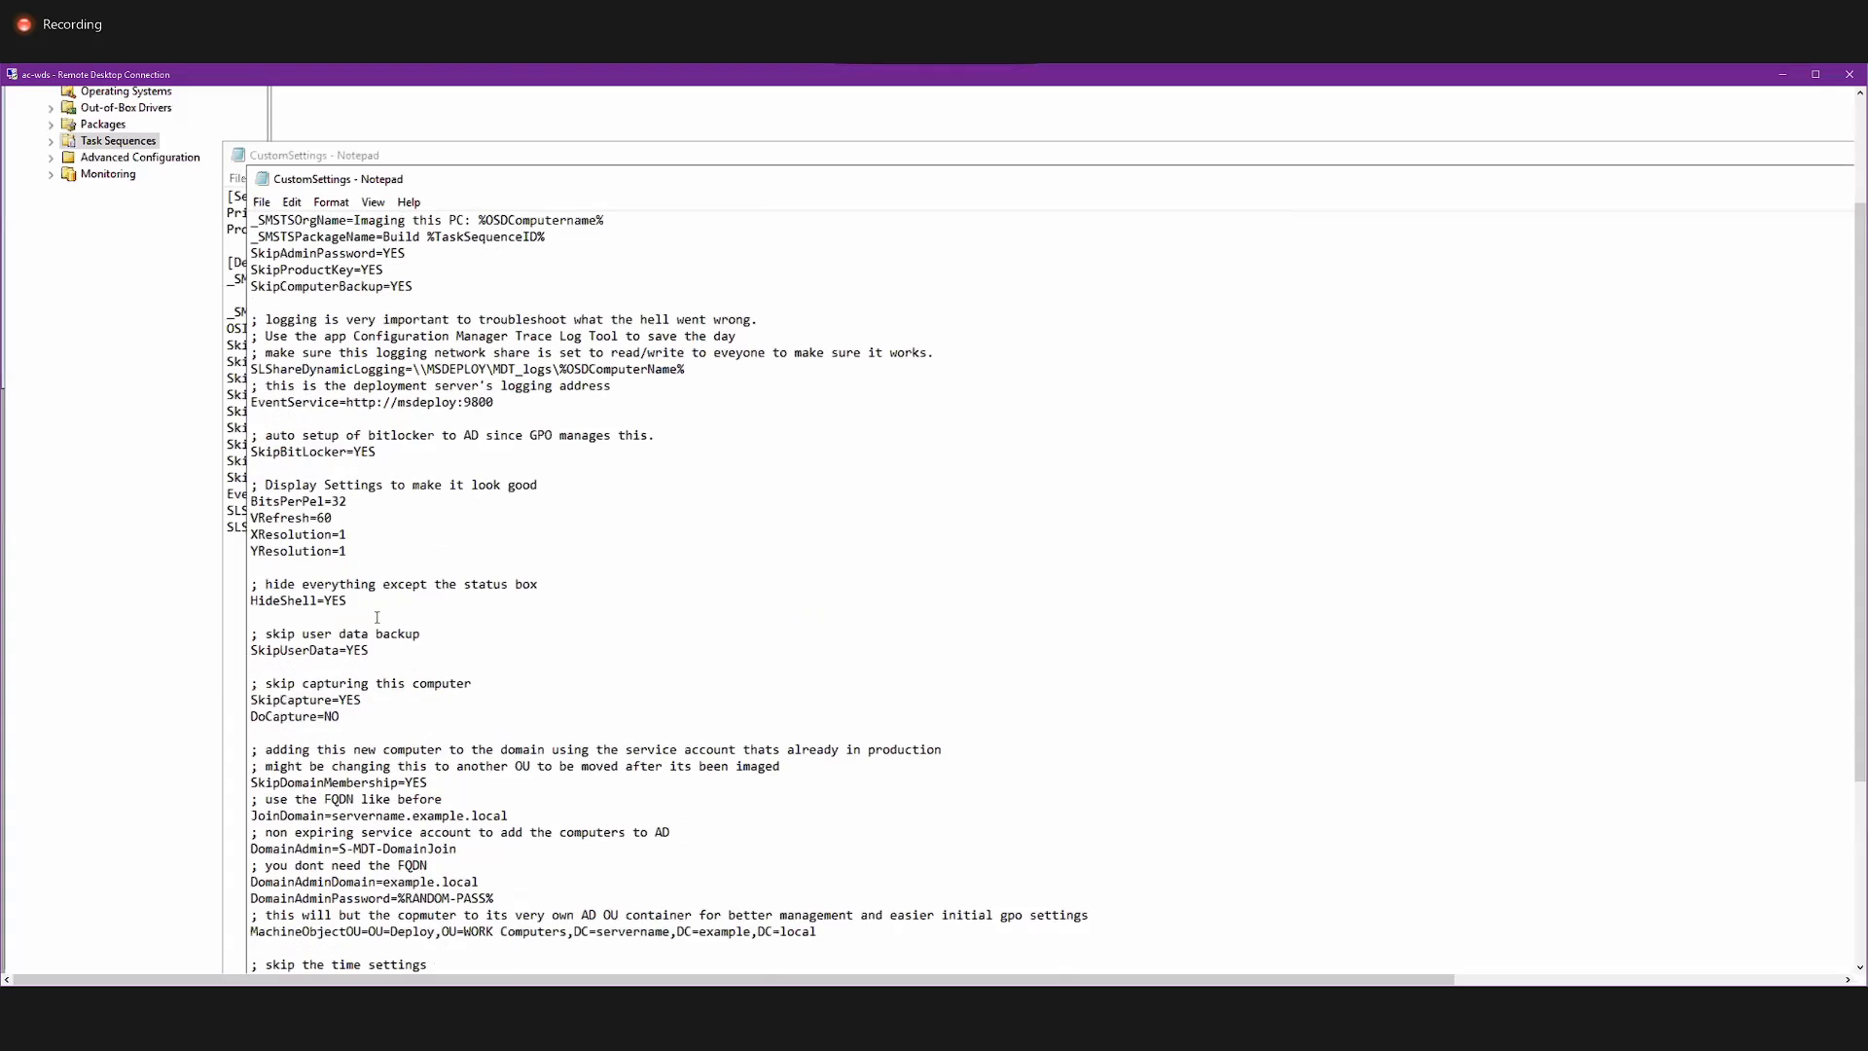
Examine the ByVMType section and its SubSection=VM-%IsVM% line, and return to the Settings section.
{"action": "scroll", "coordinate": [378, 616], "scroll_direction": "up", "scroll_amount": 20}
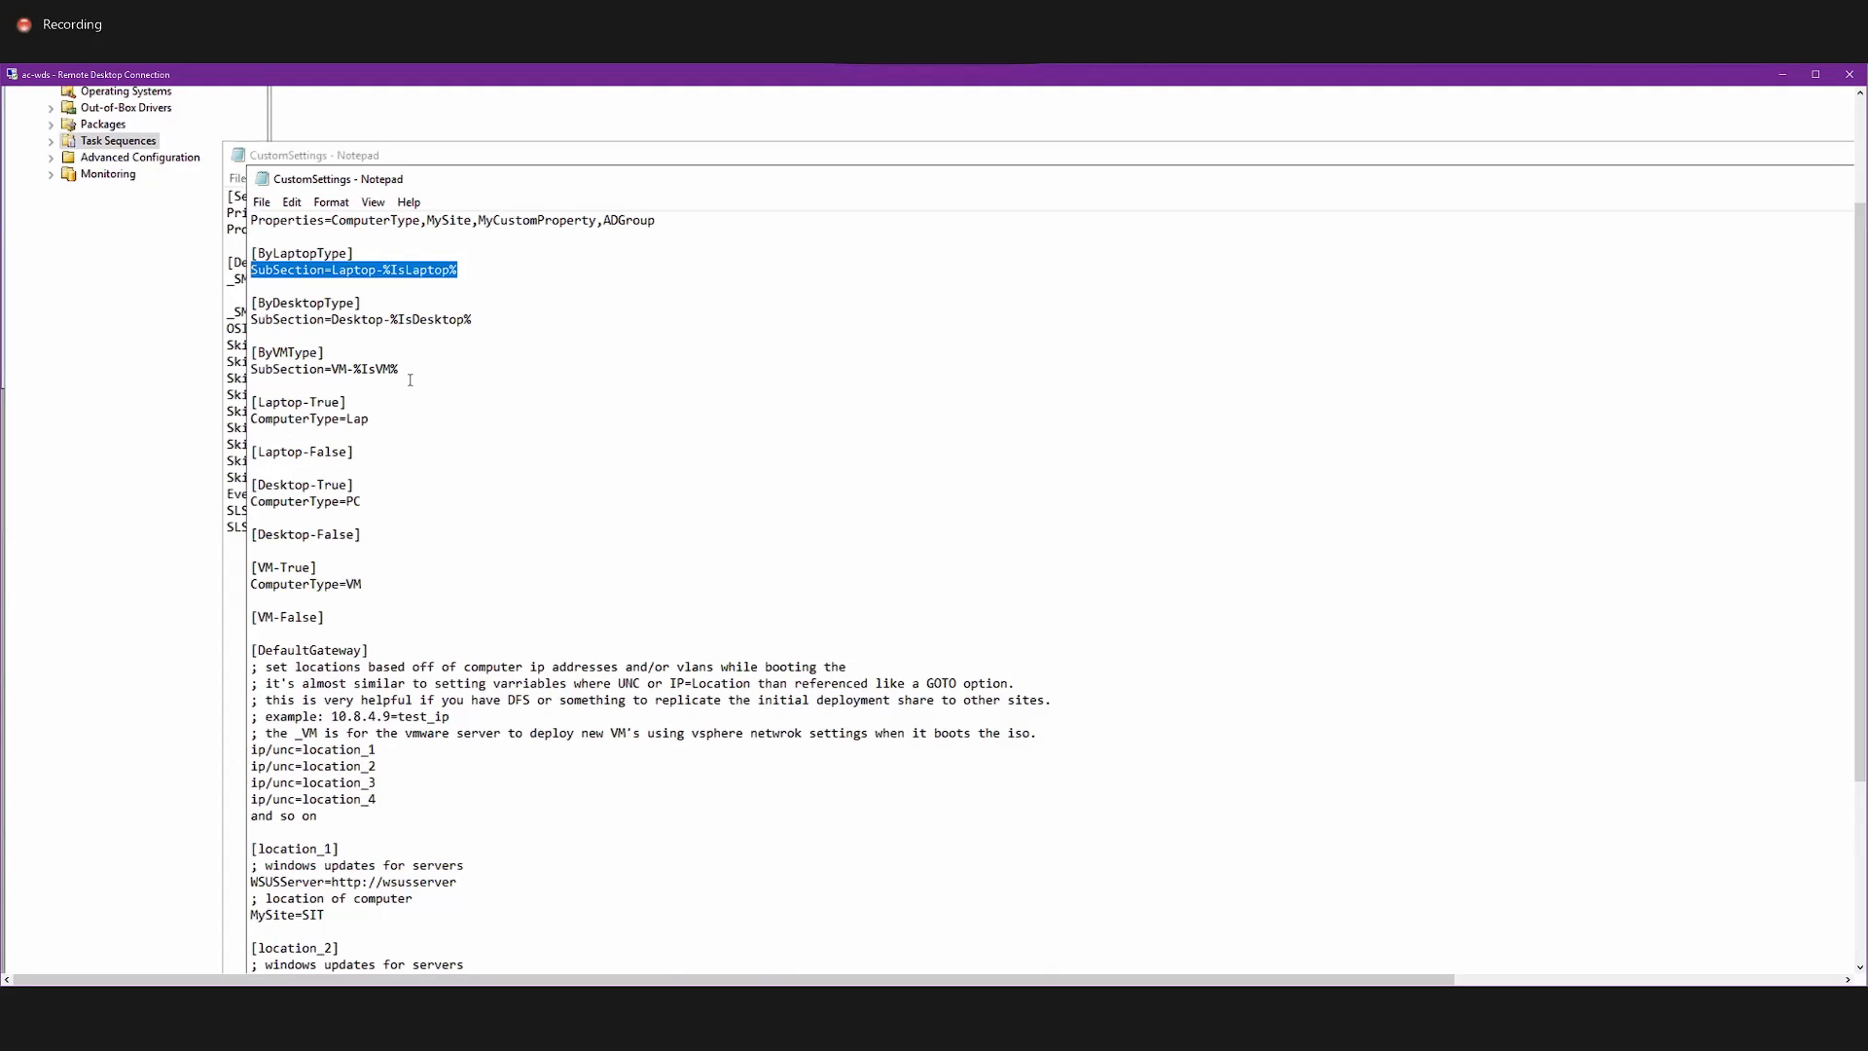
{"action": "left_click_drag", "start_coordinate": [400, 374], "coordinate": [230, 355]}
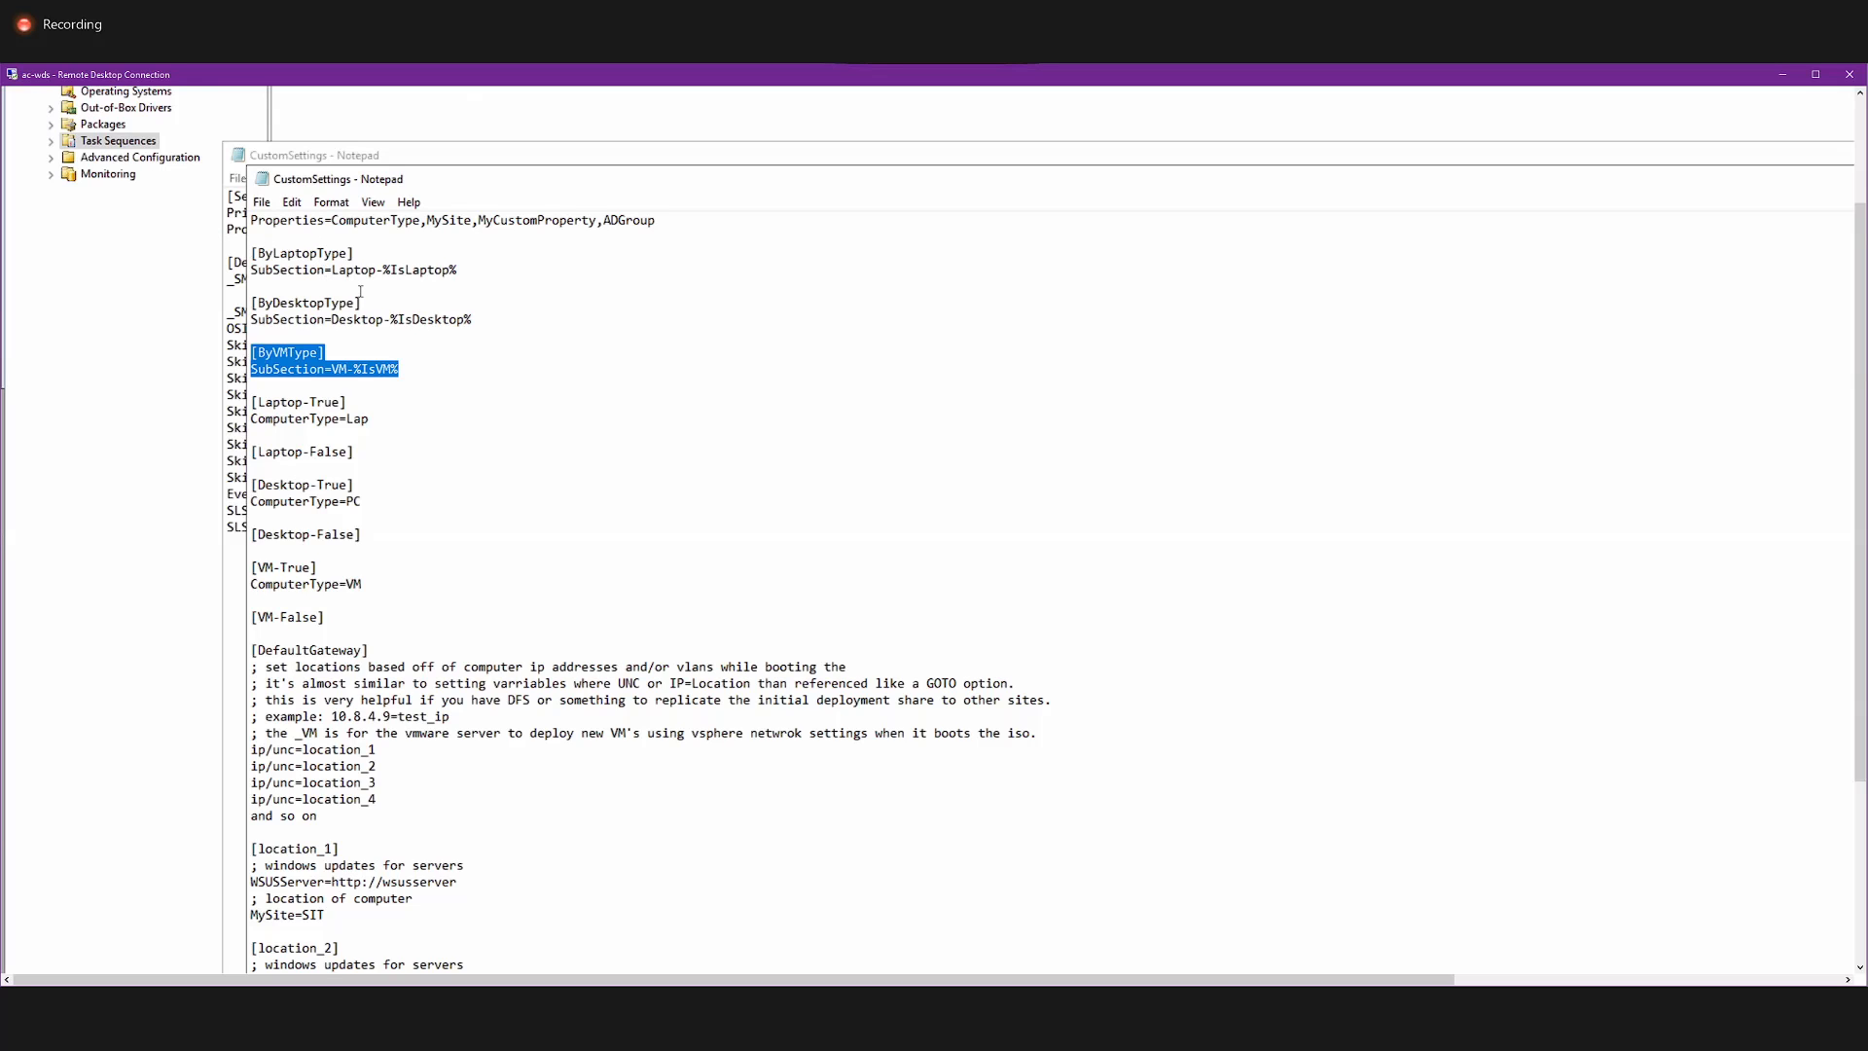
{"action": "scroll", "coordinate": [360, 291], "scroll_direction": "up", "scroll_amount": 3}
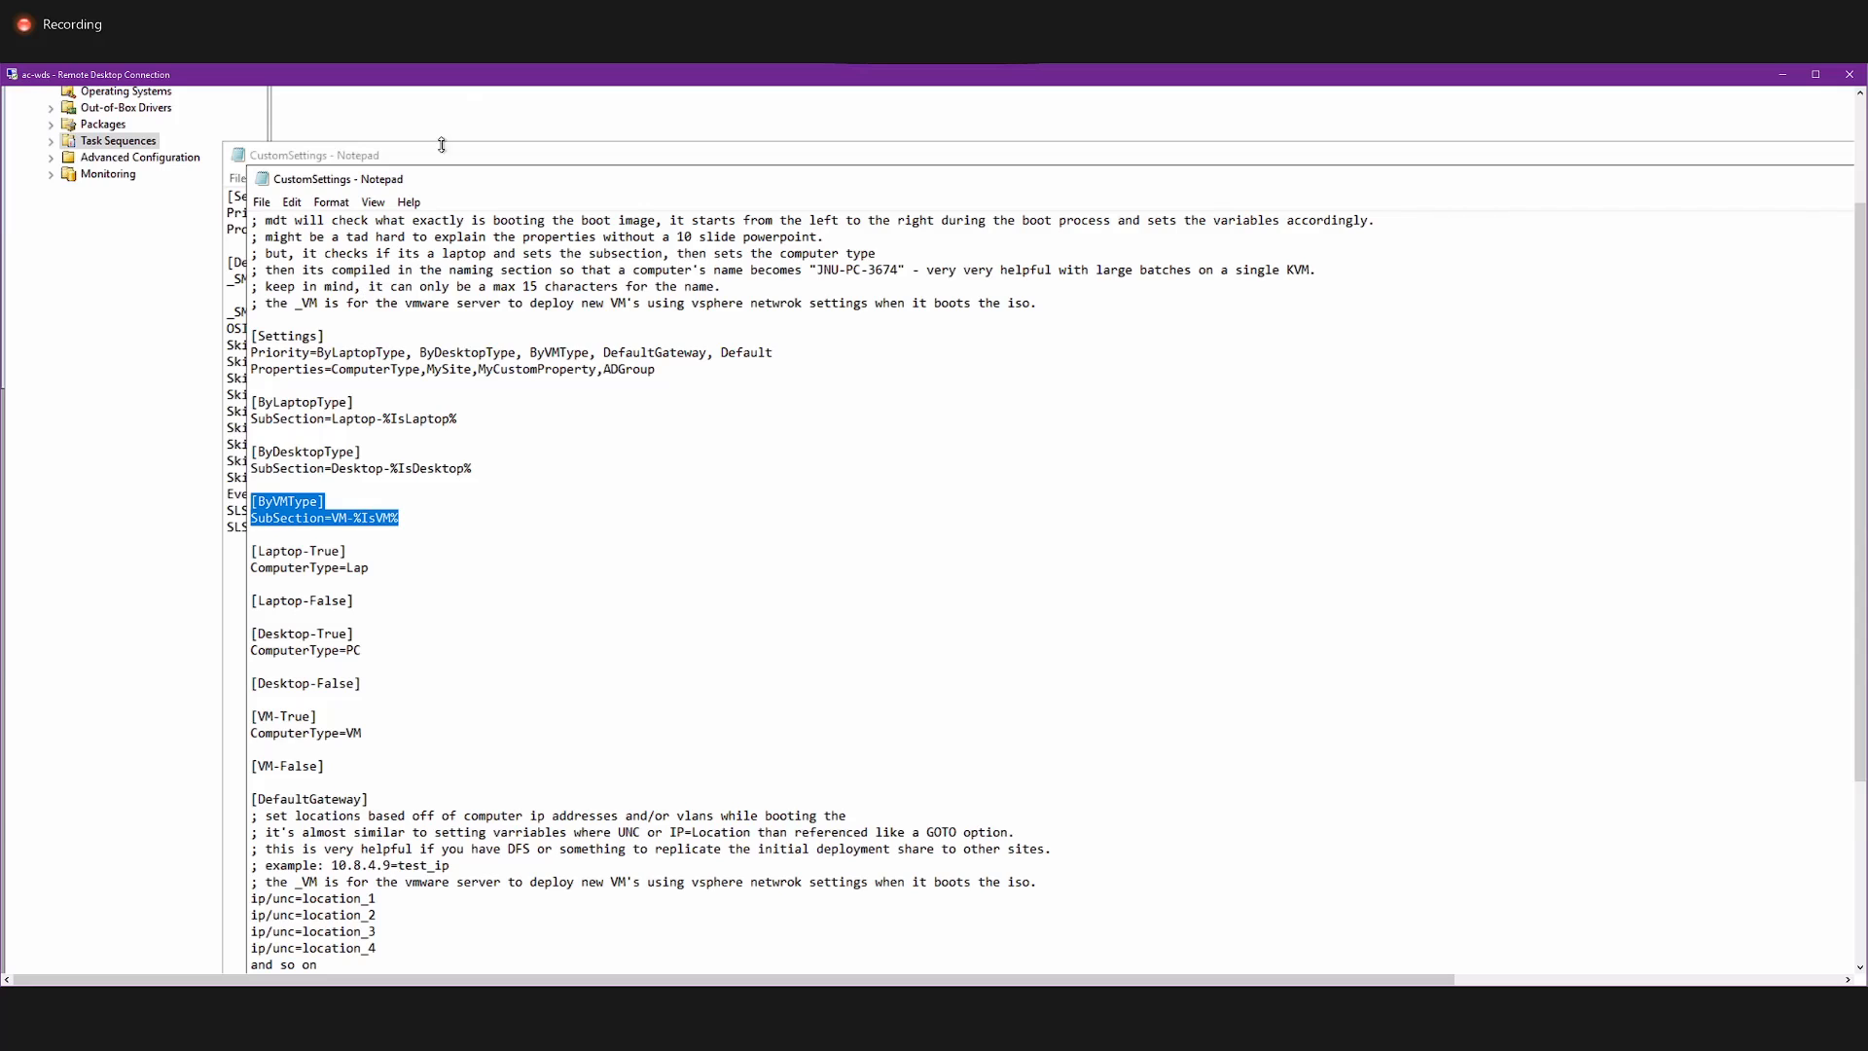
Examine the DefaultGateway comment on setting locations by IP address or VLAN and the ip/unc location mappings.
{"action": "scroll", "coordinate": [710, 546], "scroll_direction": "down", "scroll_amount": 5}
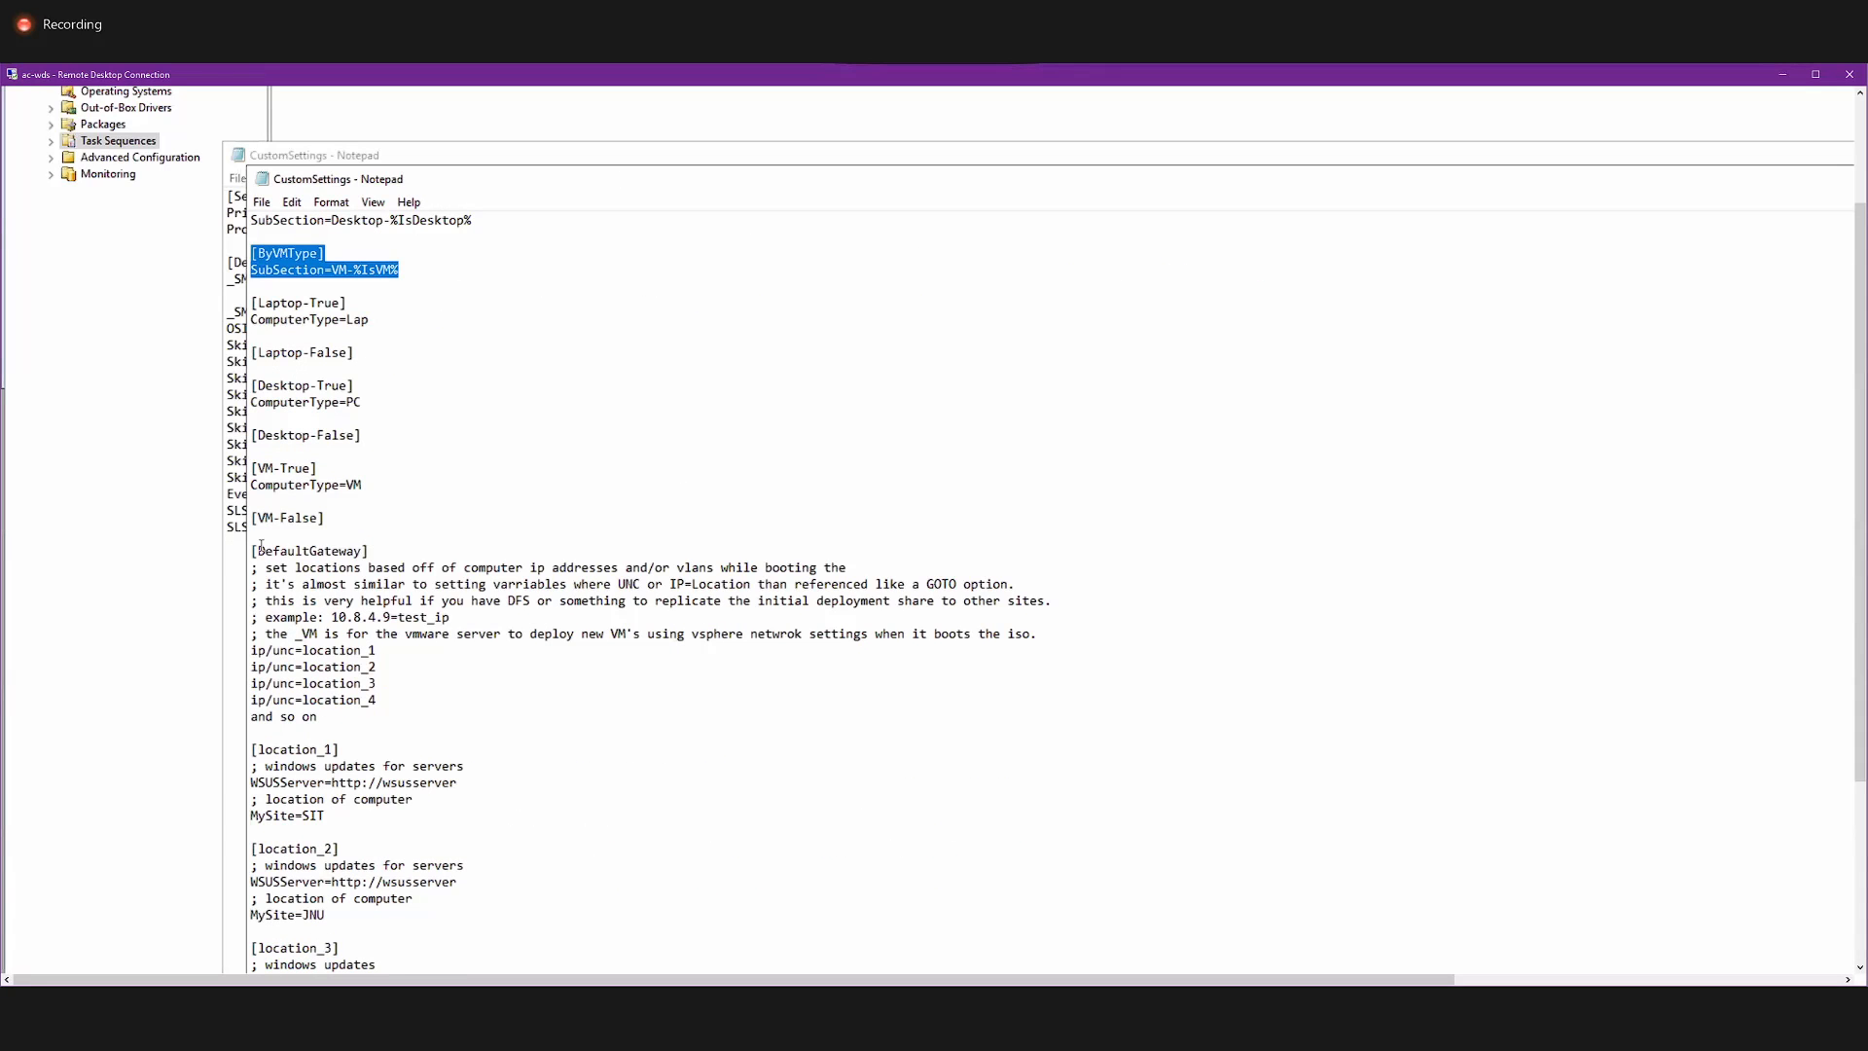
{"action": "left_click", "coordinate": [275, 566]}
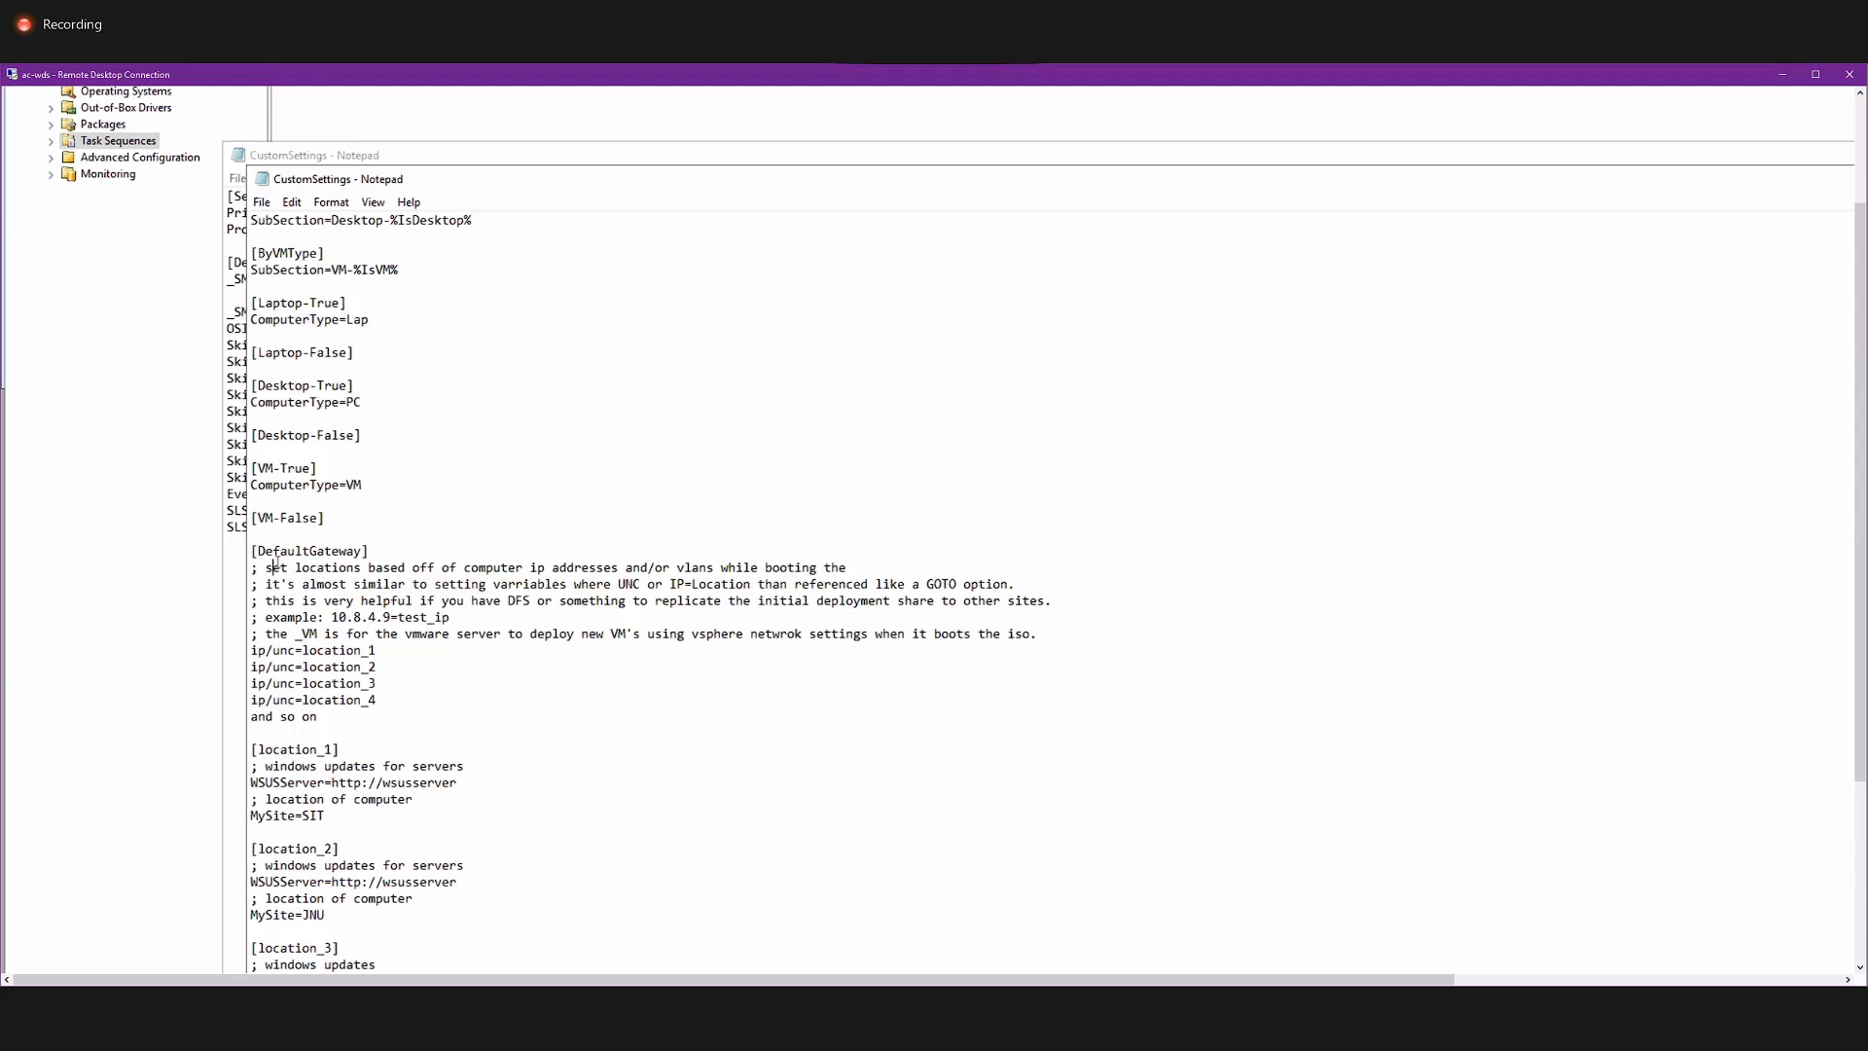
{"action": "left_click_drag", "start_coordinate": [274, 567], "coordinate": [861, 562]}
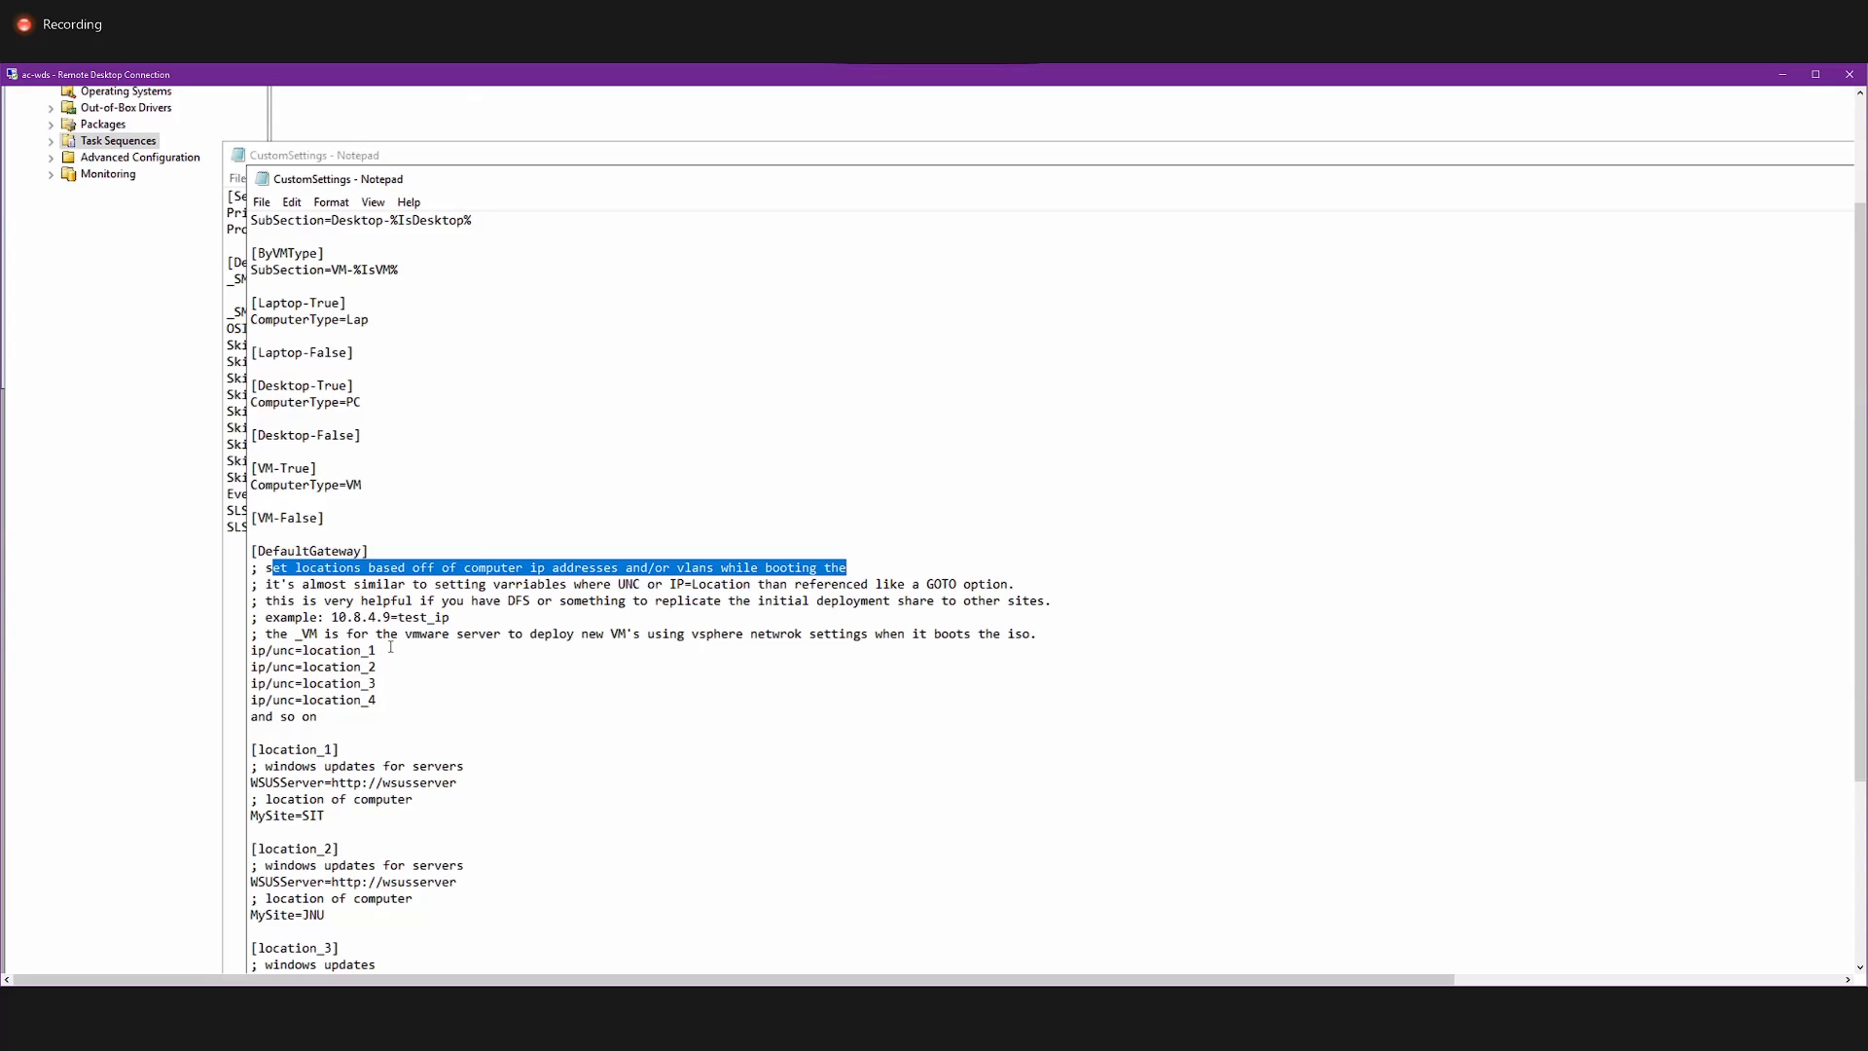
{"action": "left_click_drag", "start_coordinate": [387, 653], "coordinate": [347, 684]}
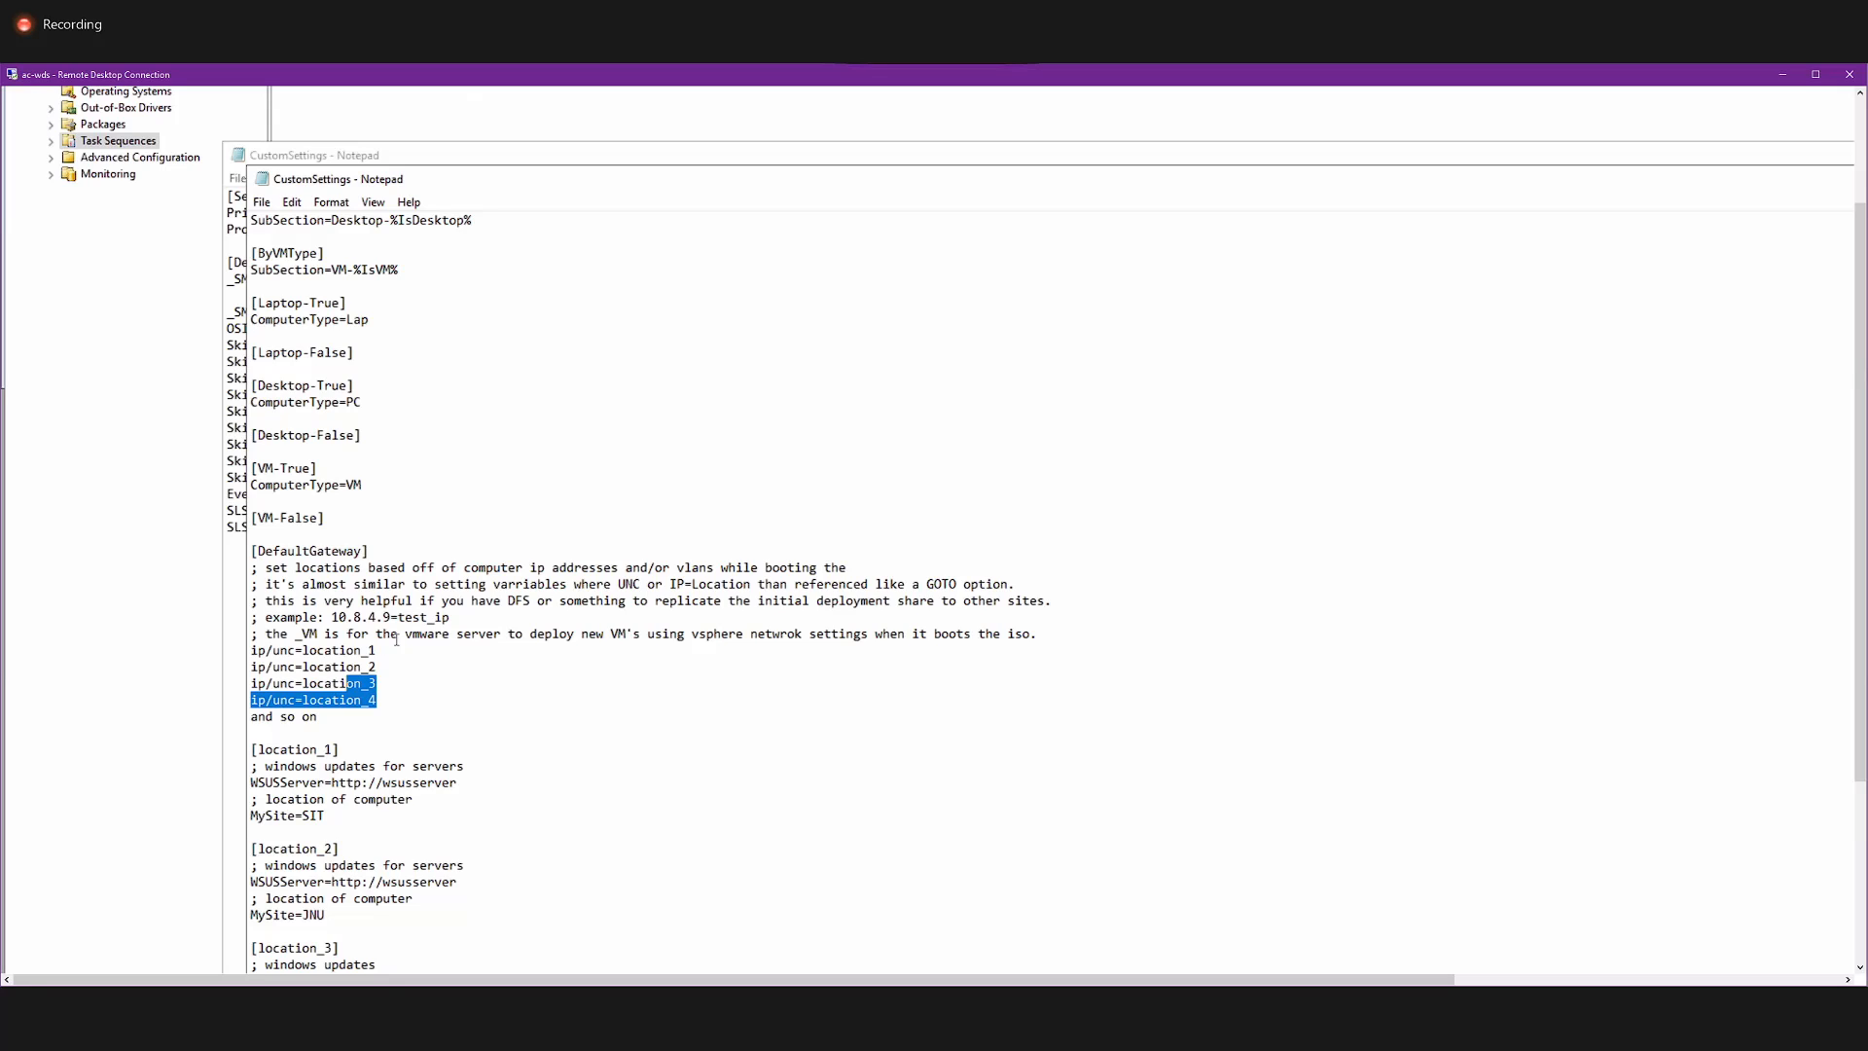
Read the DefaultGateway comments on UNC or IP variables and DFS replication, the 10.8.4.9=test_ip example, and the location sections below.
{"action": "left_click_drag", "start_coordinate": [280, 568], "coordinate": [845, 568]}
{"action": "left_click_drag", "start_coordinate": [296, 585], "coordinate": [983, 588]}
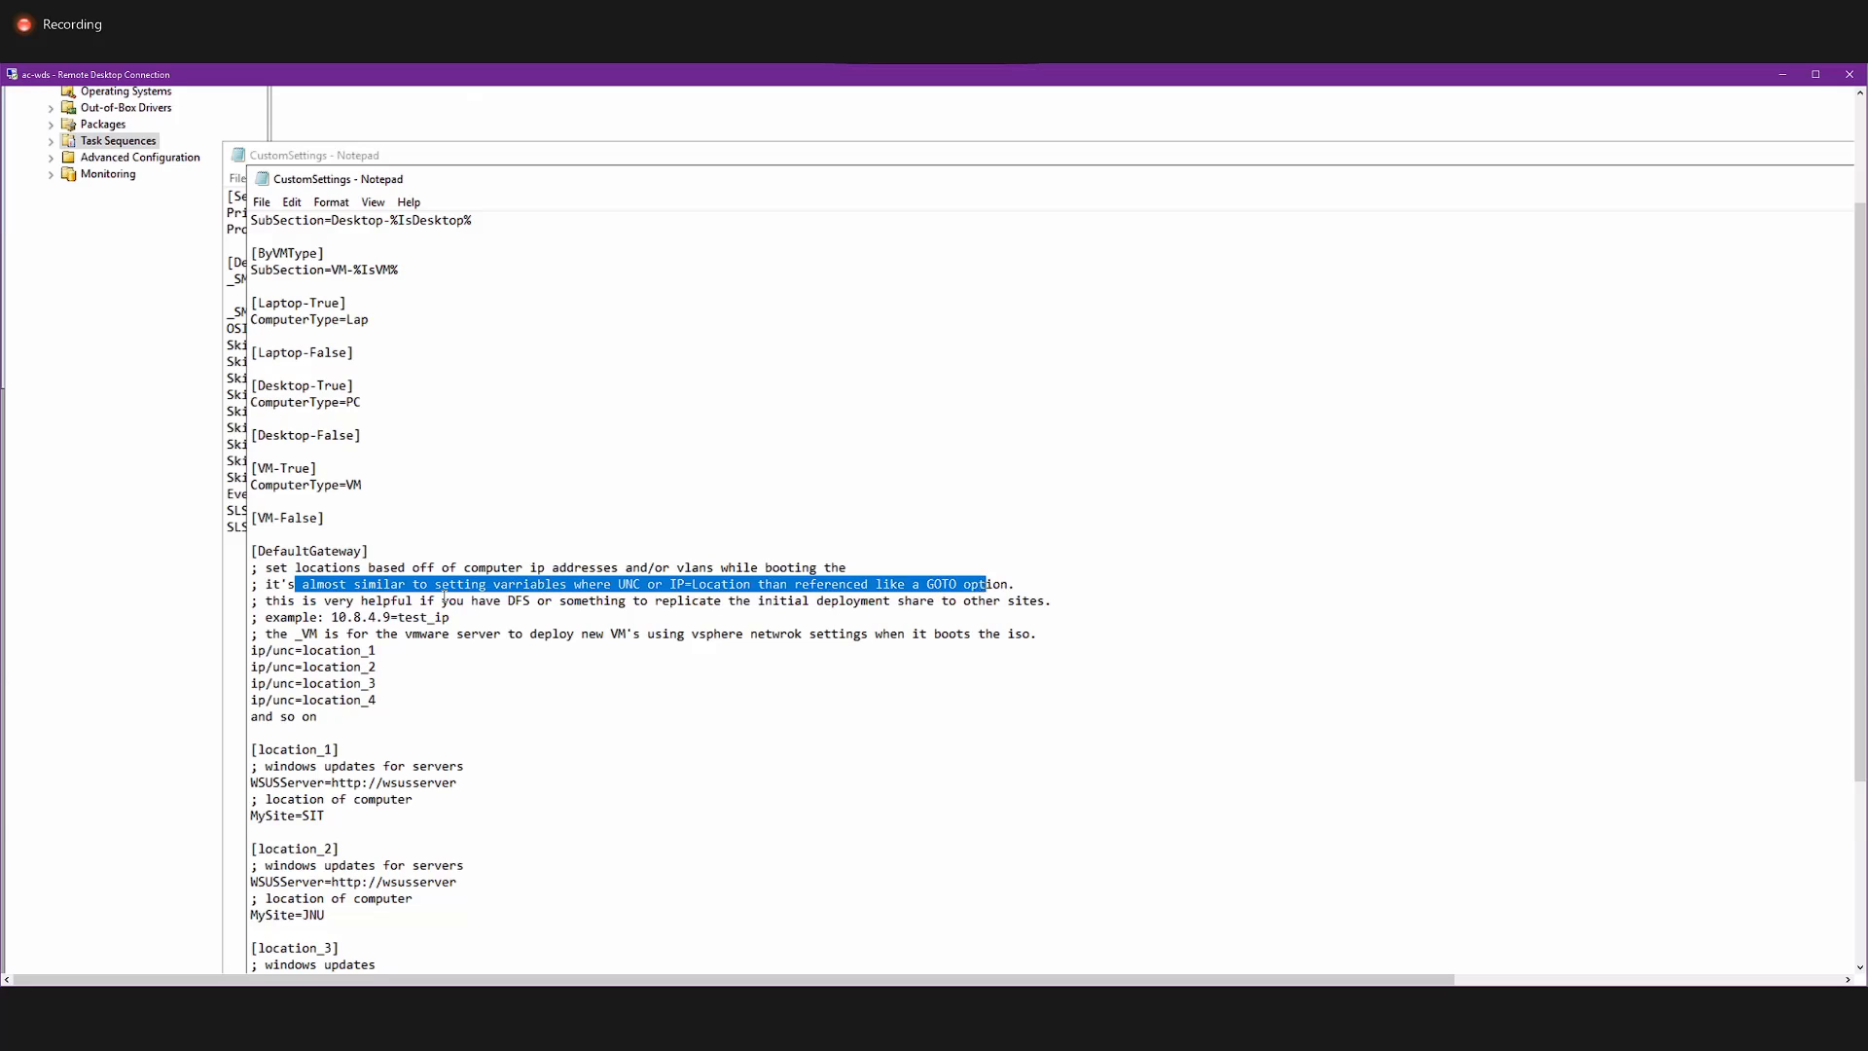
{"action": "left_click", "coordinate": [492, 600]}
{"action": "left_click_drag", "start_coordinate": [492, 600], "coordinate": [905, 603]}
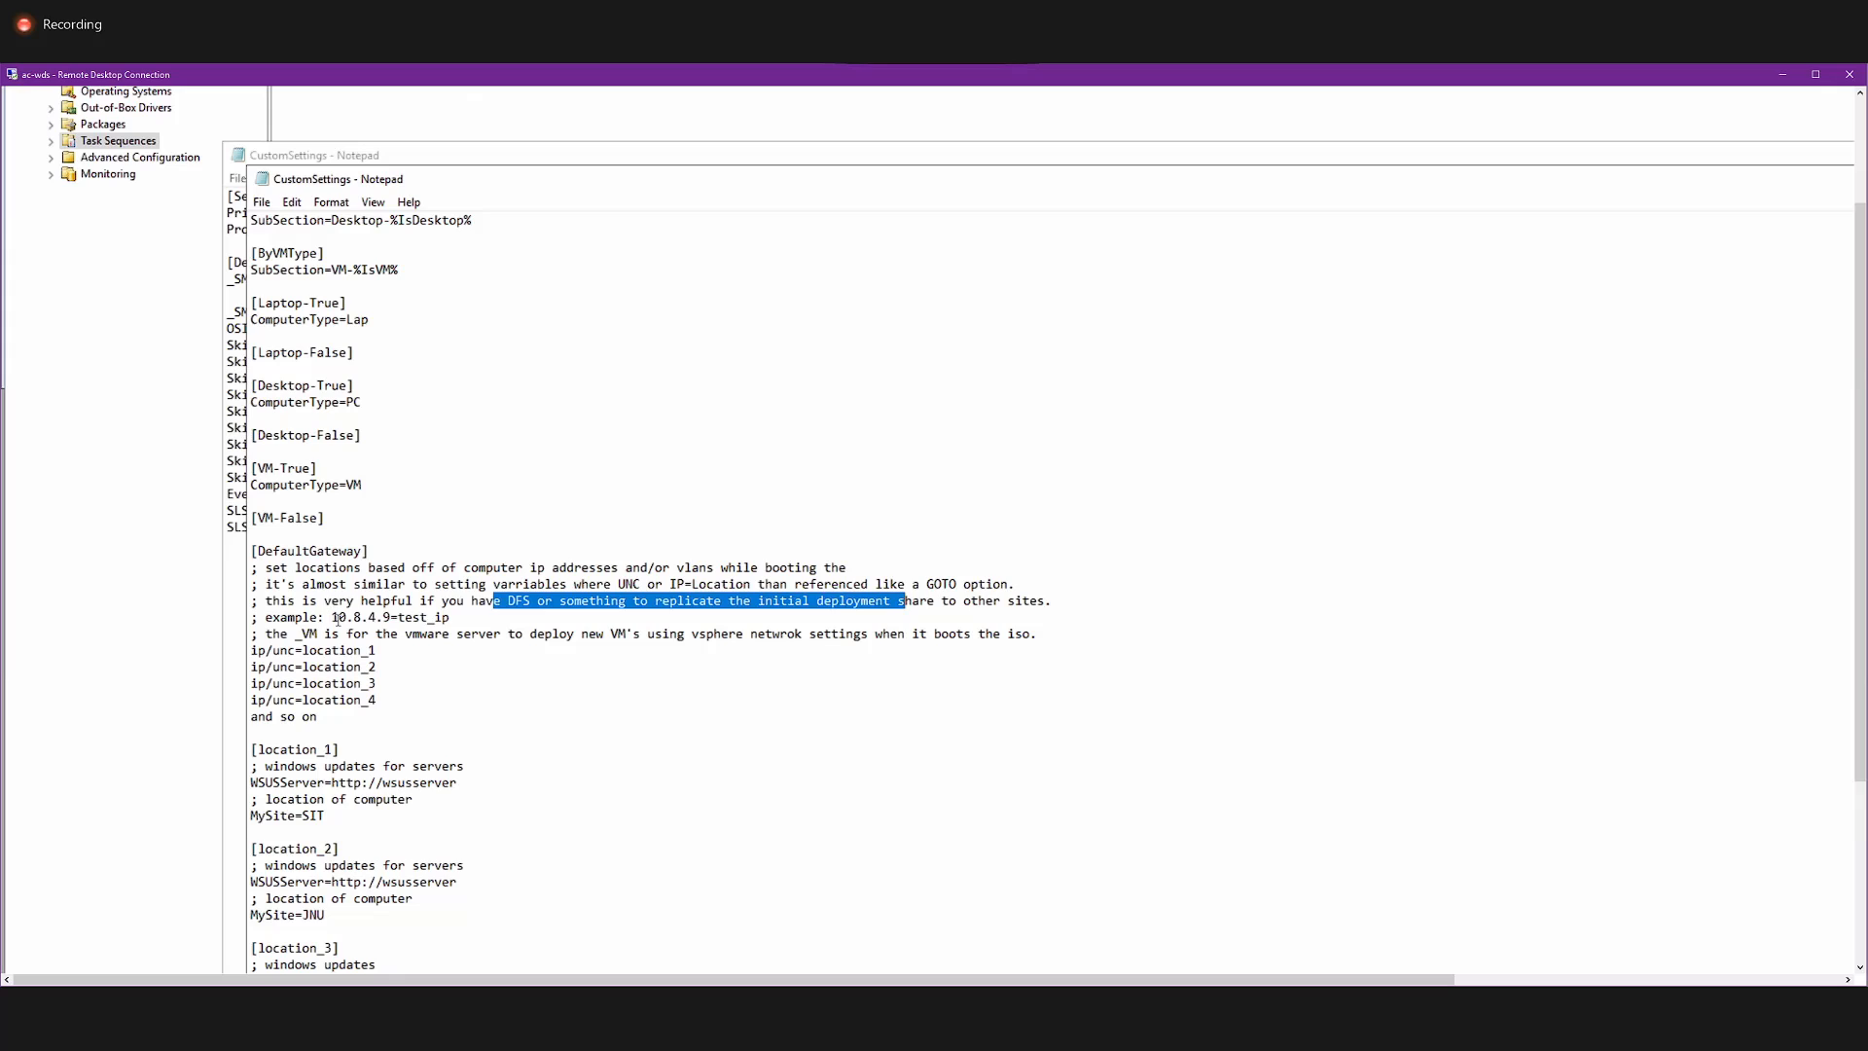
{"action": "left_click_drag", "start_coordinate": [338, 617], "coordinate": [470, 615]}
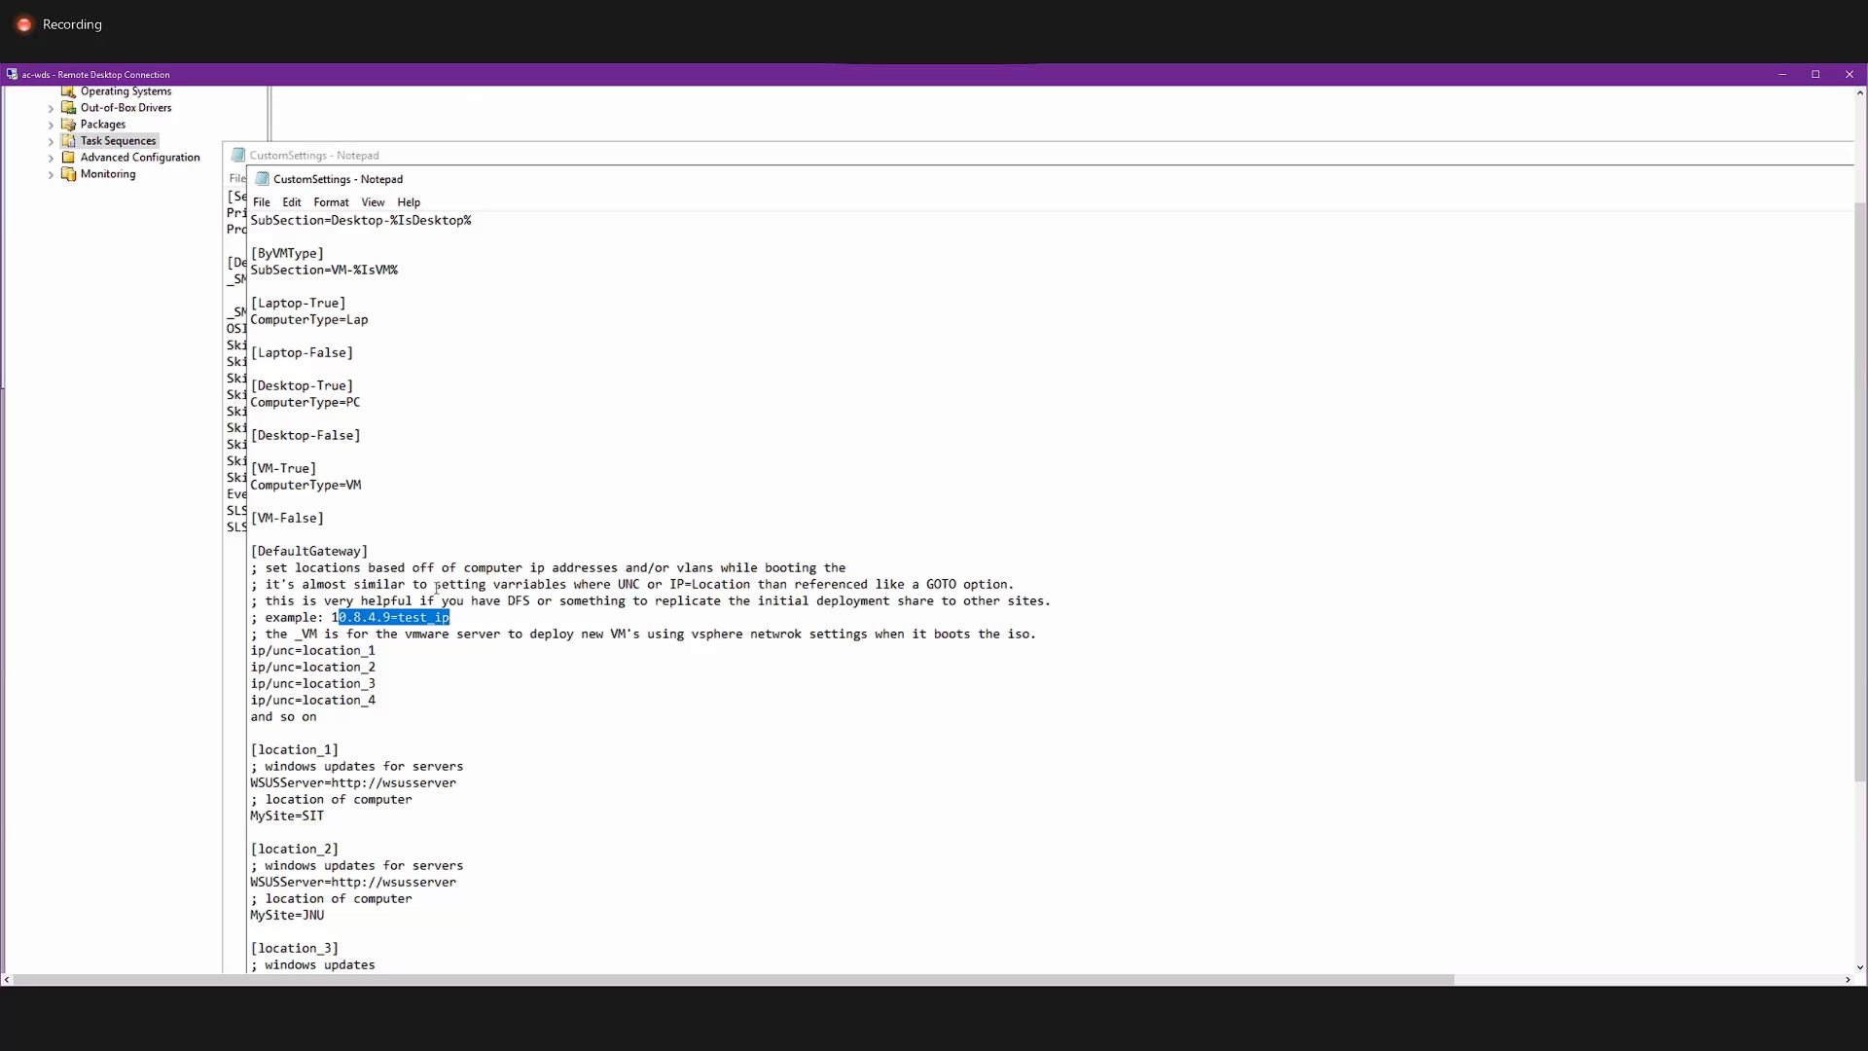
{"action": "left_click", "coordinate": [356, 617]}
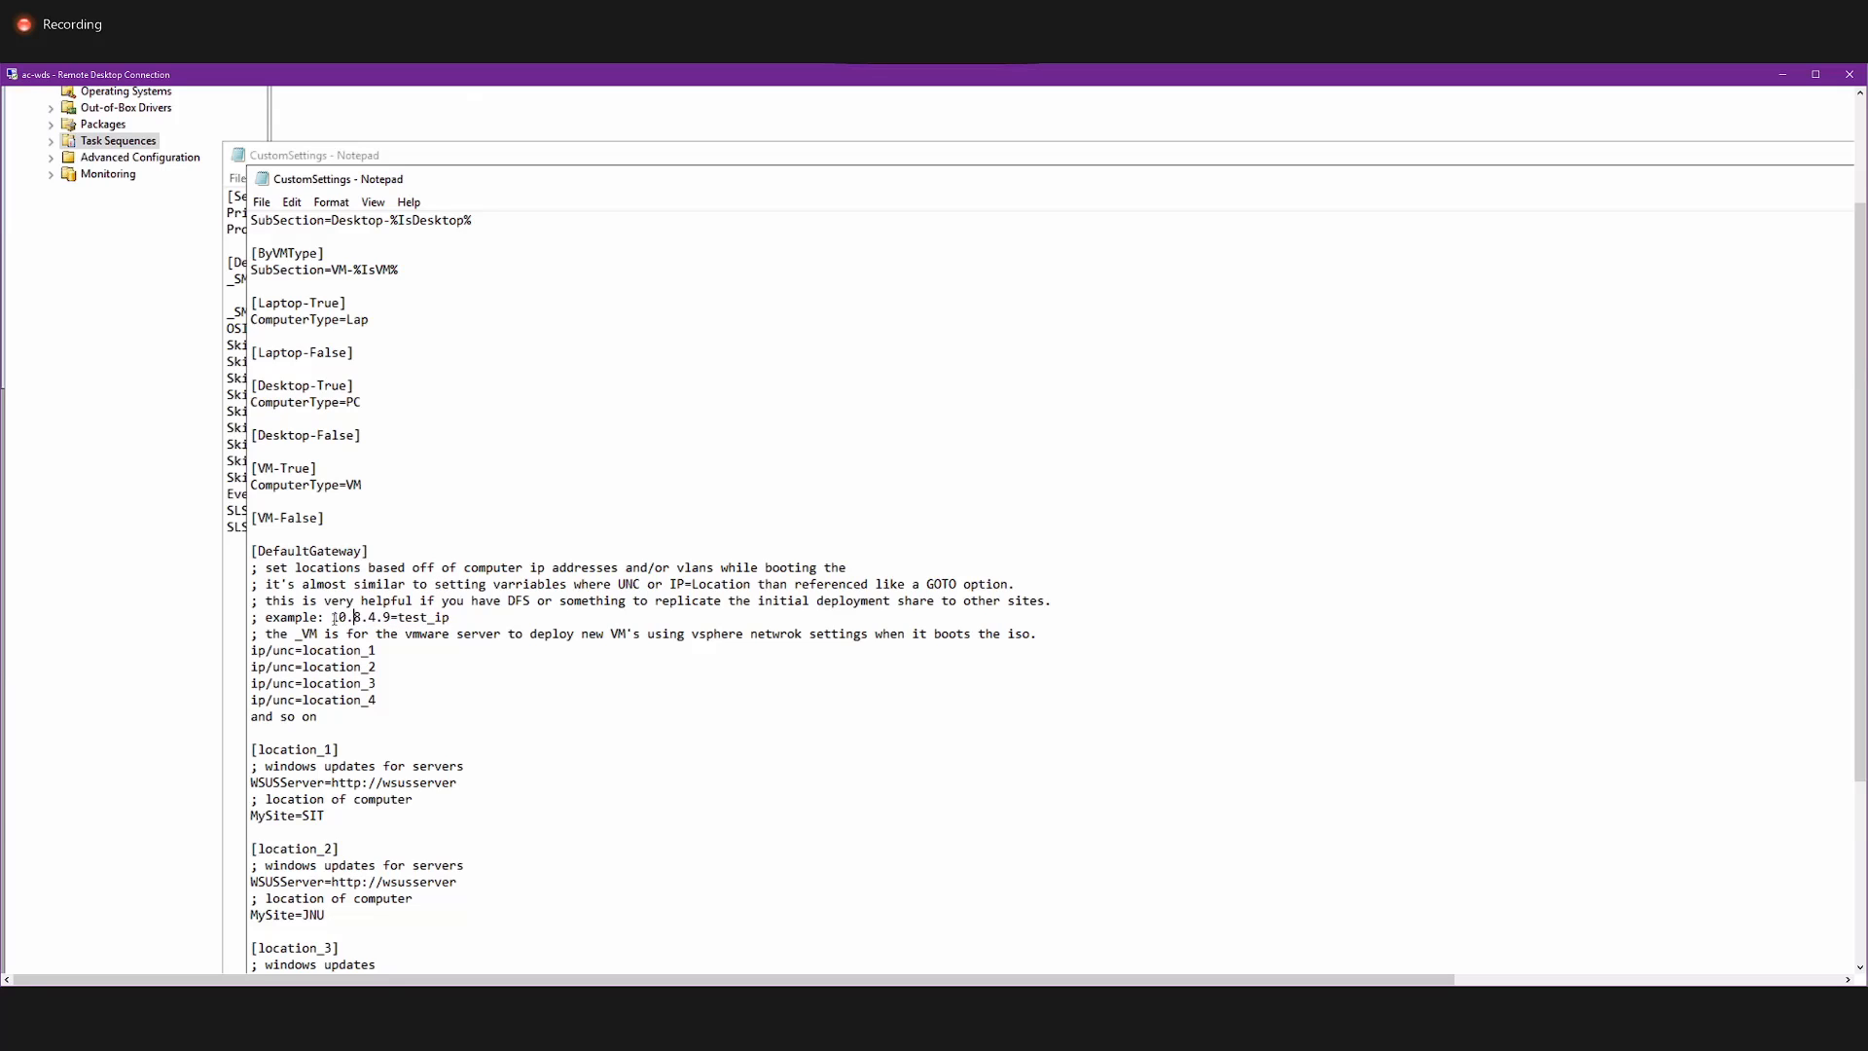
{"action": "left_click_drag", "start_coordinate": [339, 616], "coordinate": [392, 617]}
{"action": "scroll", "coordinate": [623, 676], "scroll_direction": "down", "scroll_amount": 6}
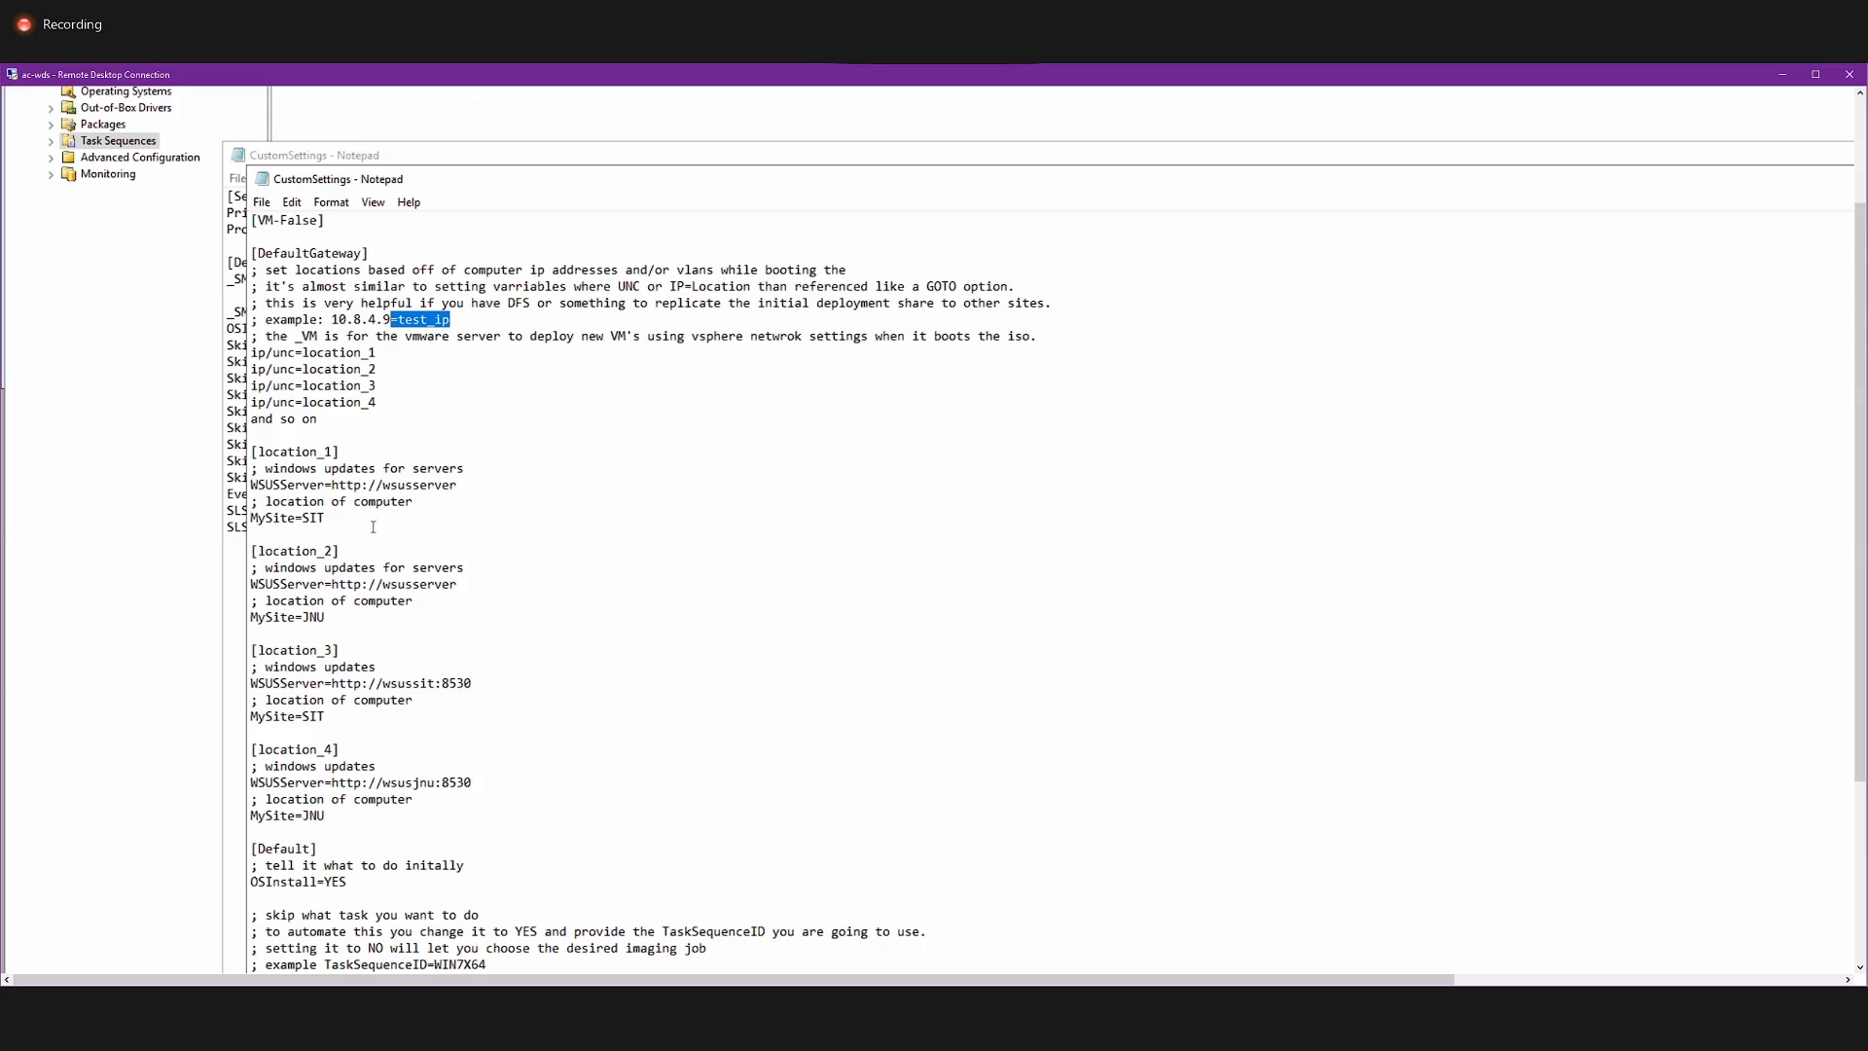
{"action": "scroll", "coordinate": [578, 766], "scroll_direction": "down", "scroll_amount": 3}
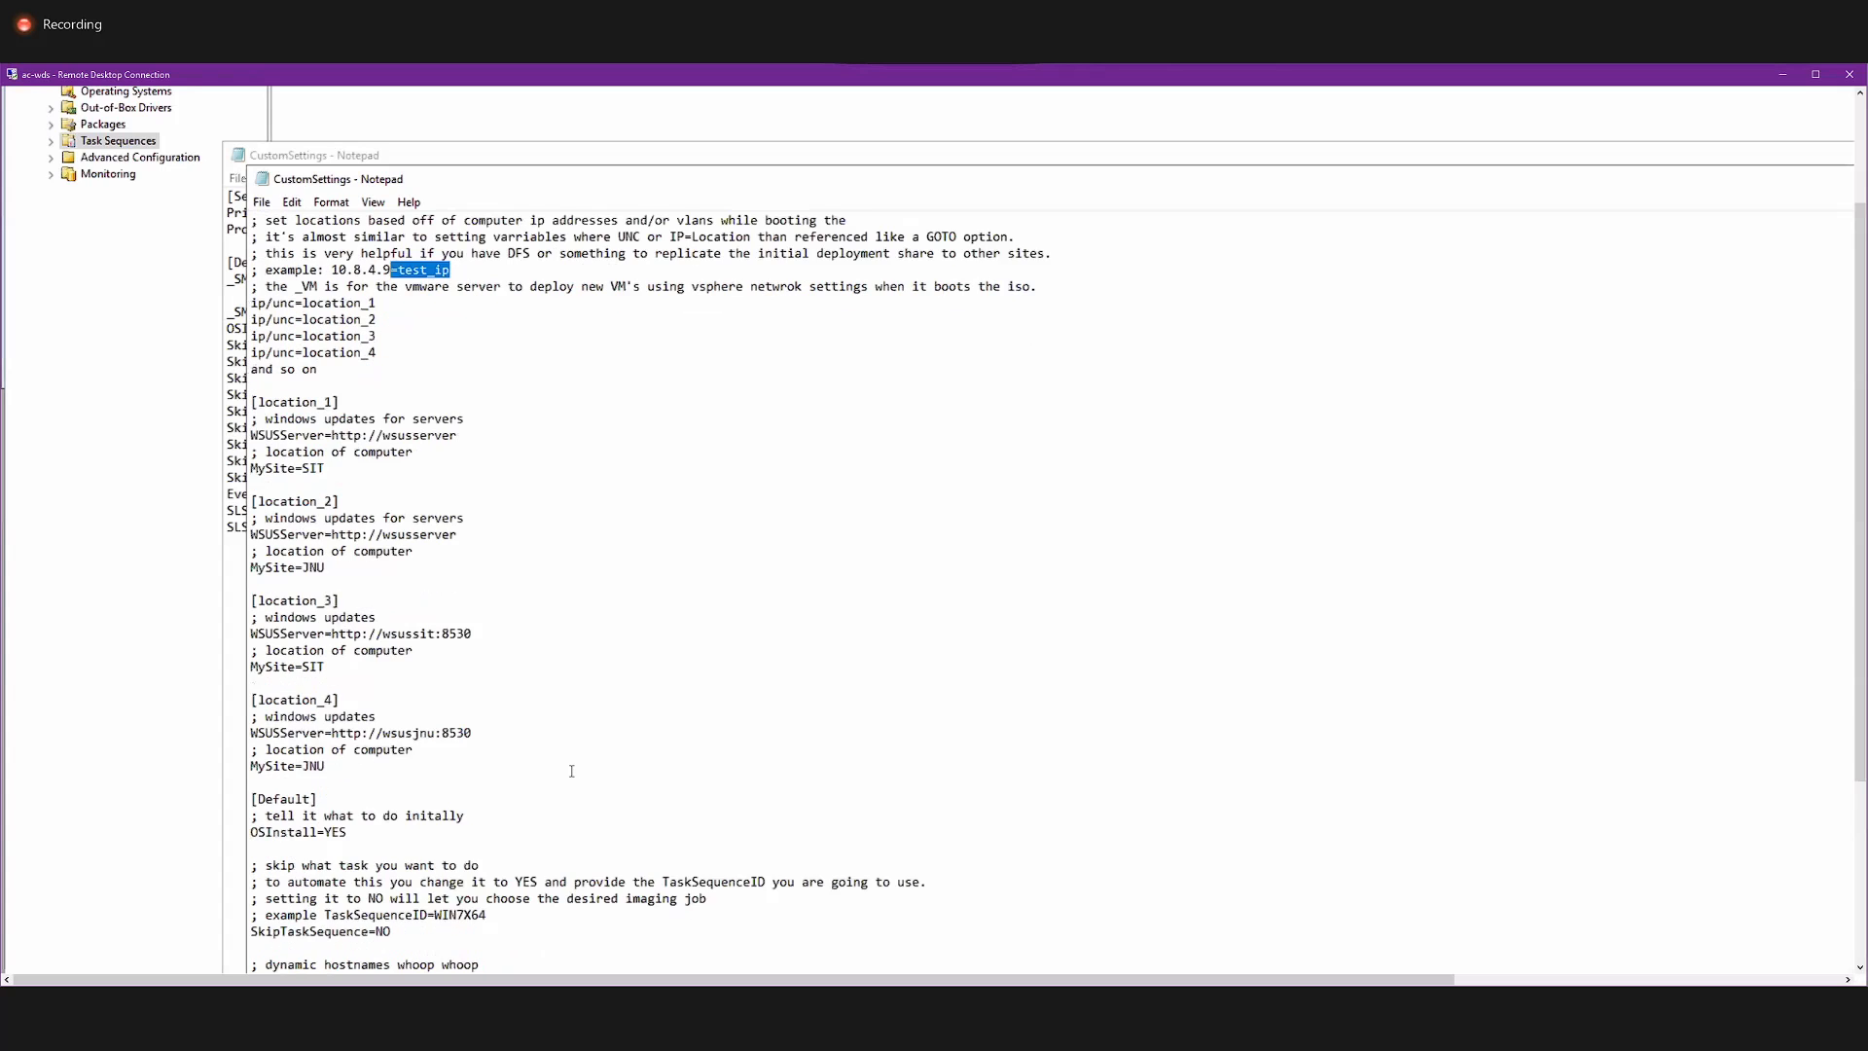
Review the location sections, the Default heading and the DefaultGateway block with its ip/unc location mappings in the sample rules.
{"action": "left_click_drag", "start_coordinate": [459, 716], "coordinate": [266, 697]}
{"action": "left_click", "coordinate": [329, 701]}
{"action": "scroll", "coordinate": [381, 677], "scroll_direction": "up", "scroll_amount": 4}
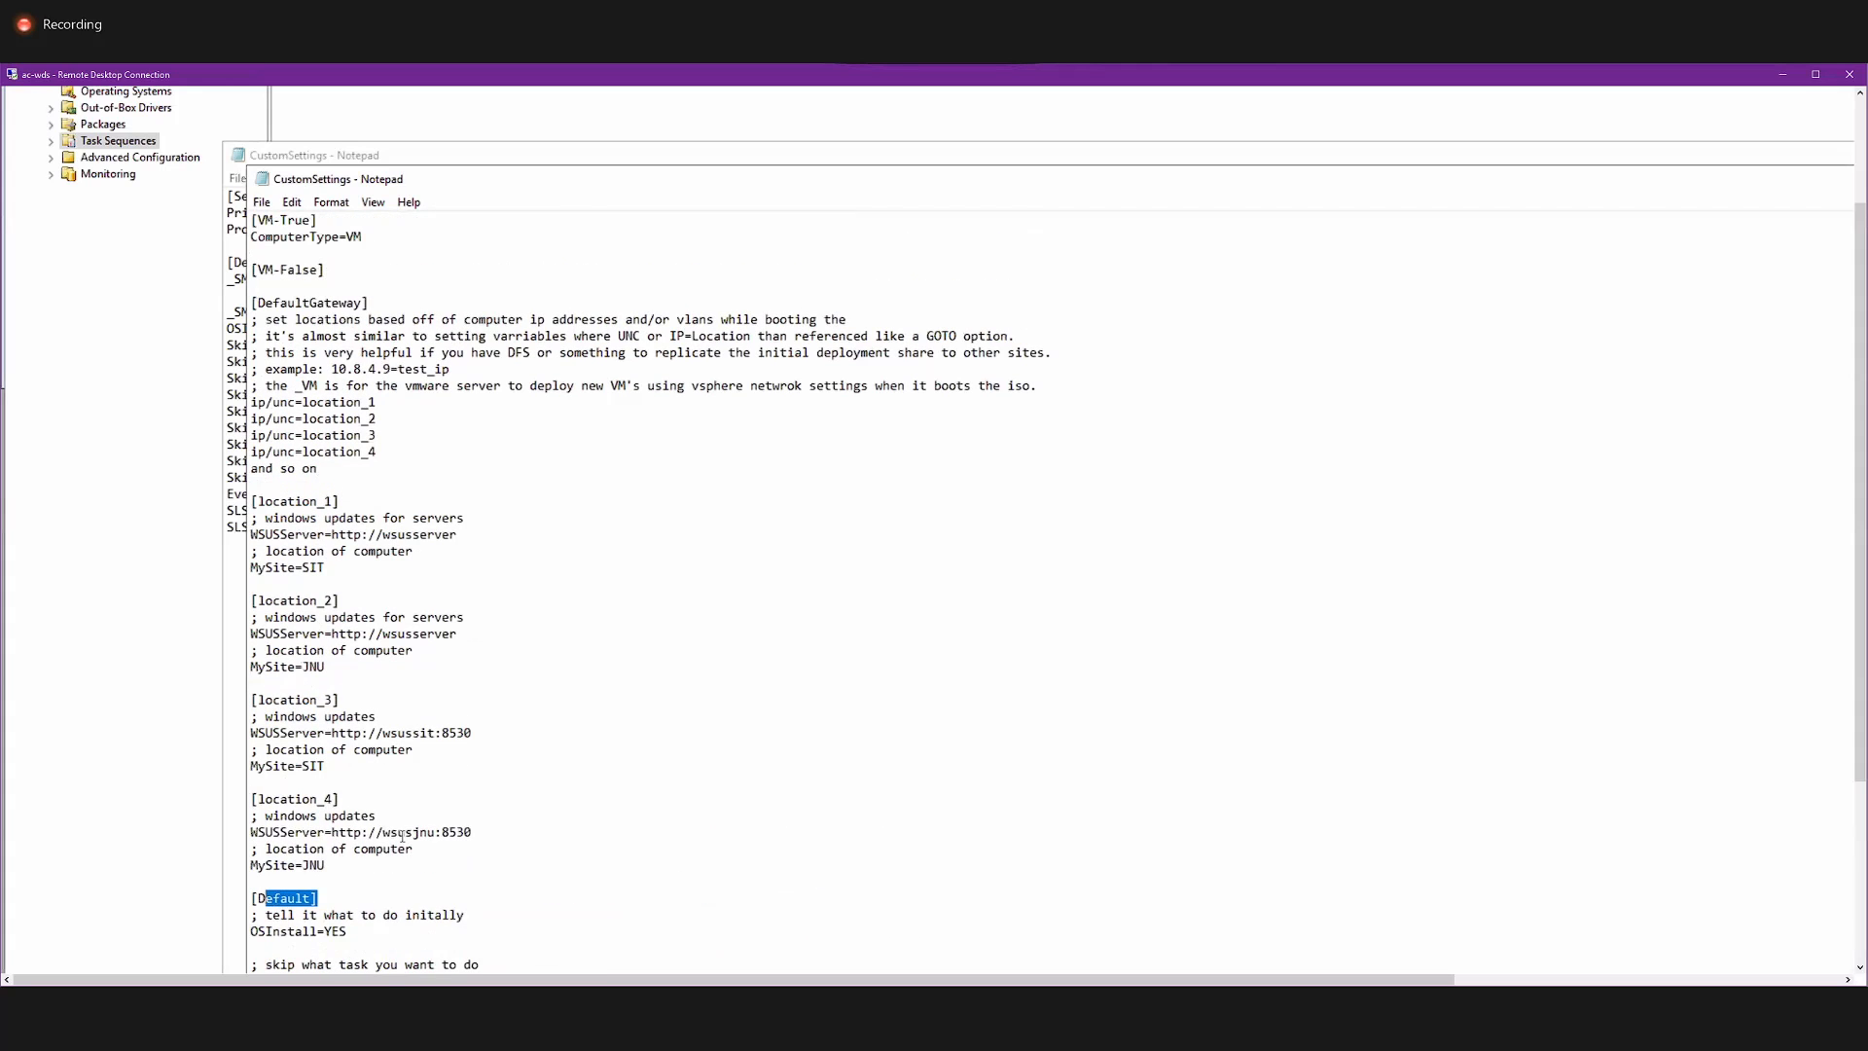
{"action": "left_click_drag", "start_coordinate": [435, 914], "coordinate": [254, 297]}
{"action": "scroll", "coordinate": [322, 418], "scroll_direction": "up", "scroll_amount": 10}
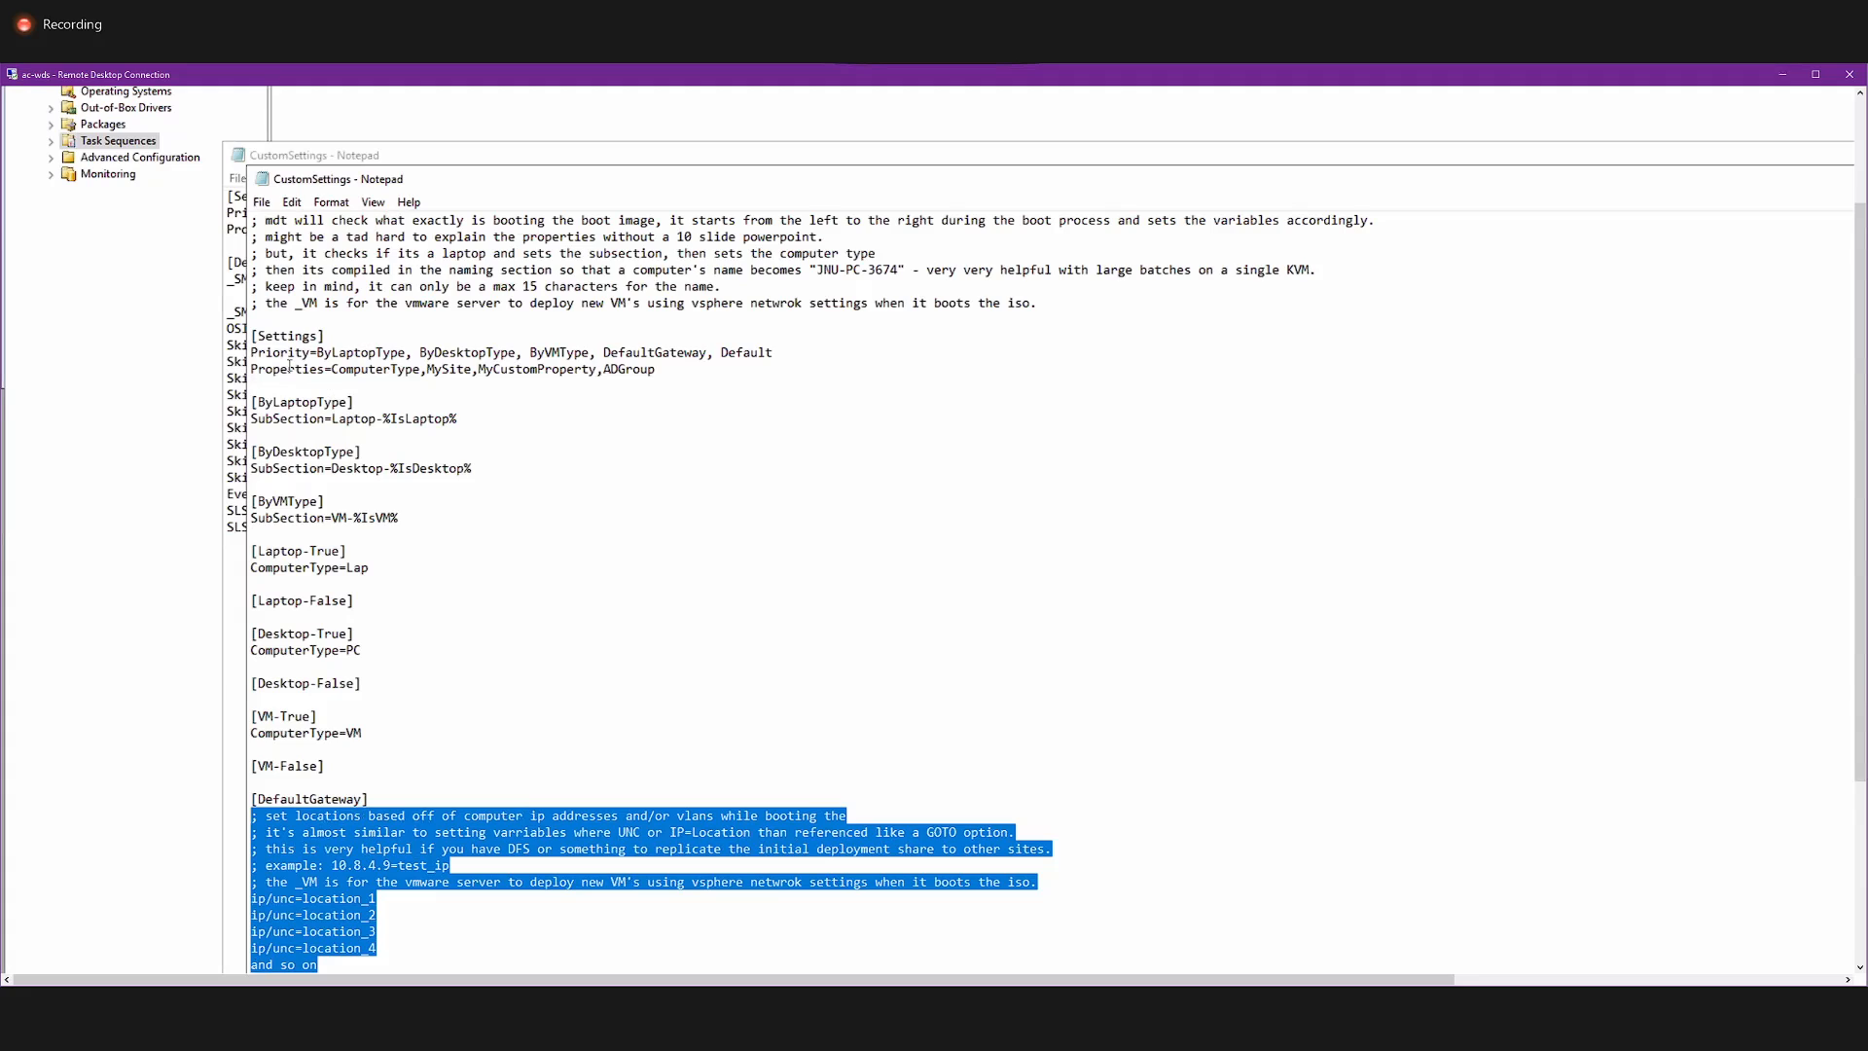
Bring the Arab Computers CustomSettings file to the front and close it, leaving the sample file open.
{"action": "left_click", "coordinate": [237, 347]}
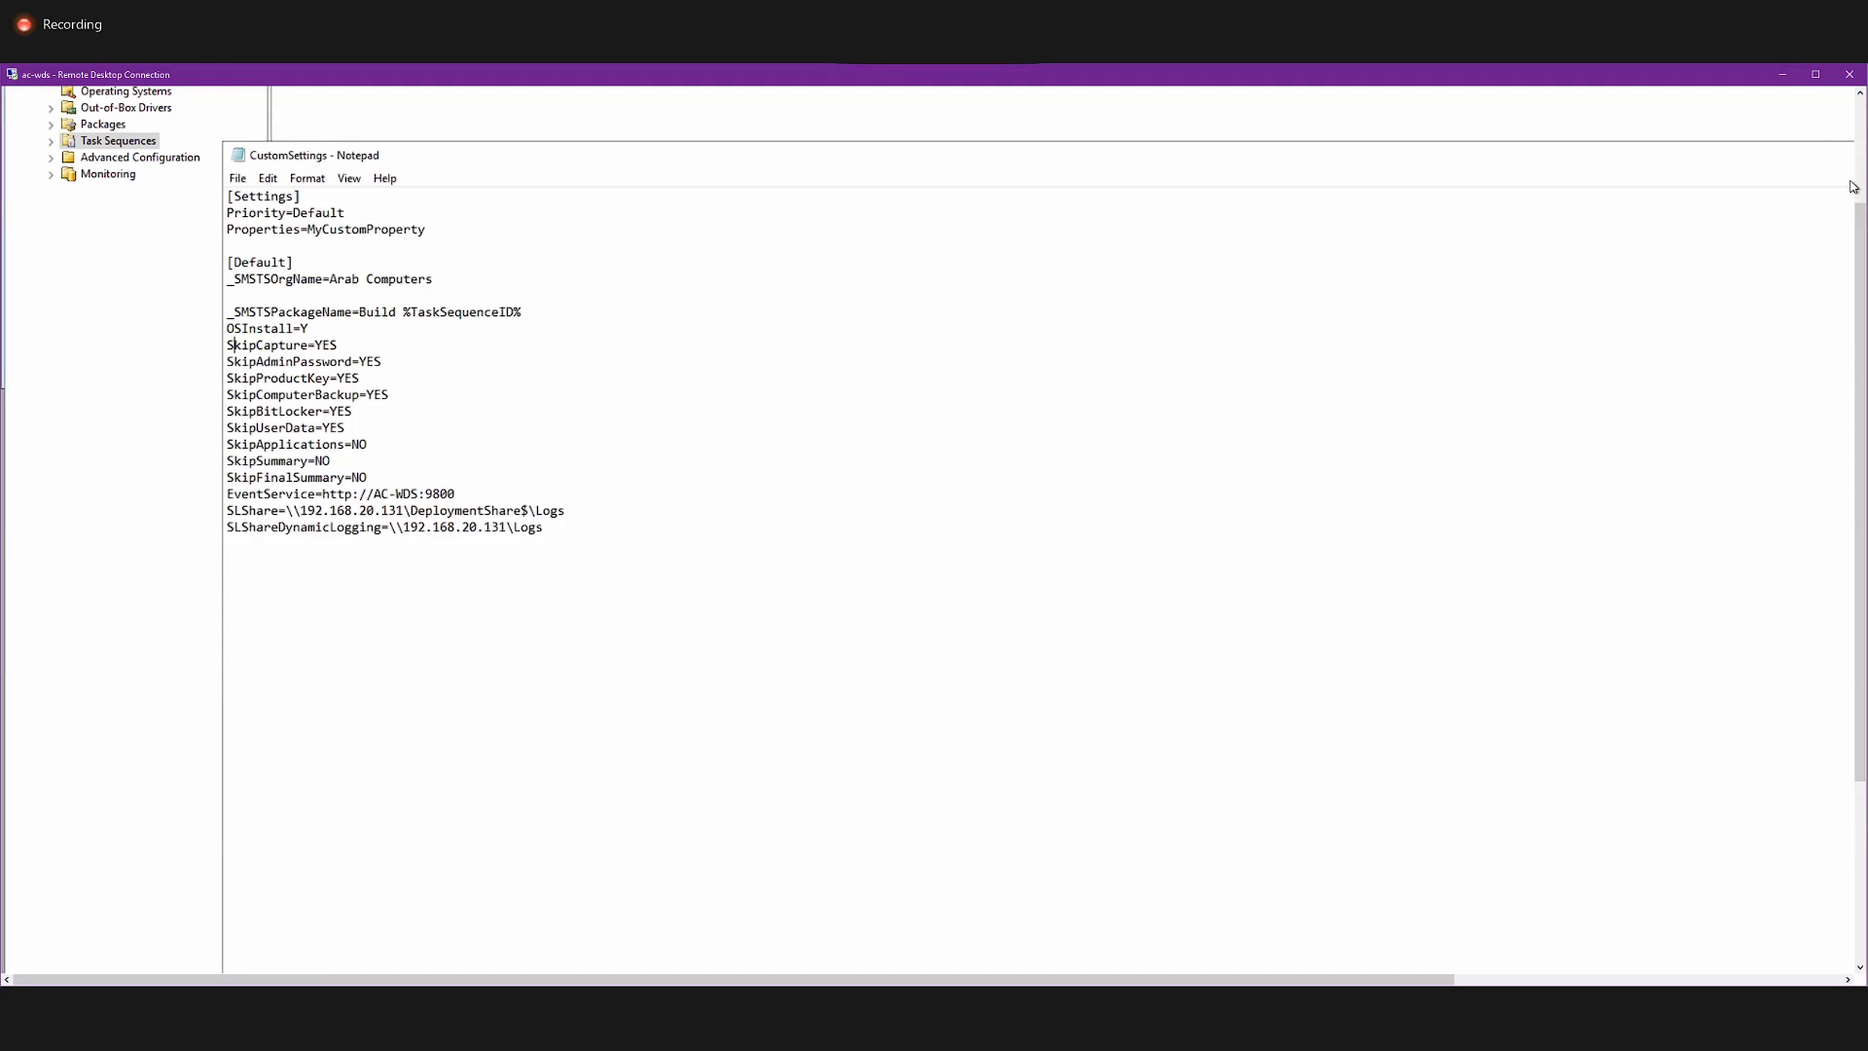
{"action": "left_click_drag", "start_coordinate": [1792, 167], "coordinate": [1570, 176]}
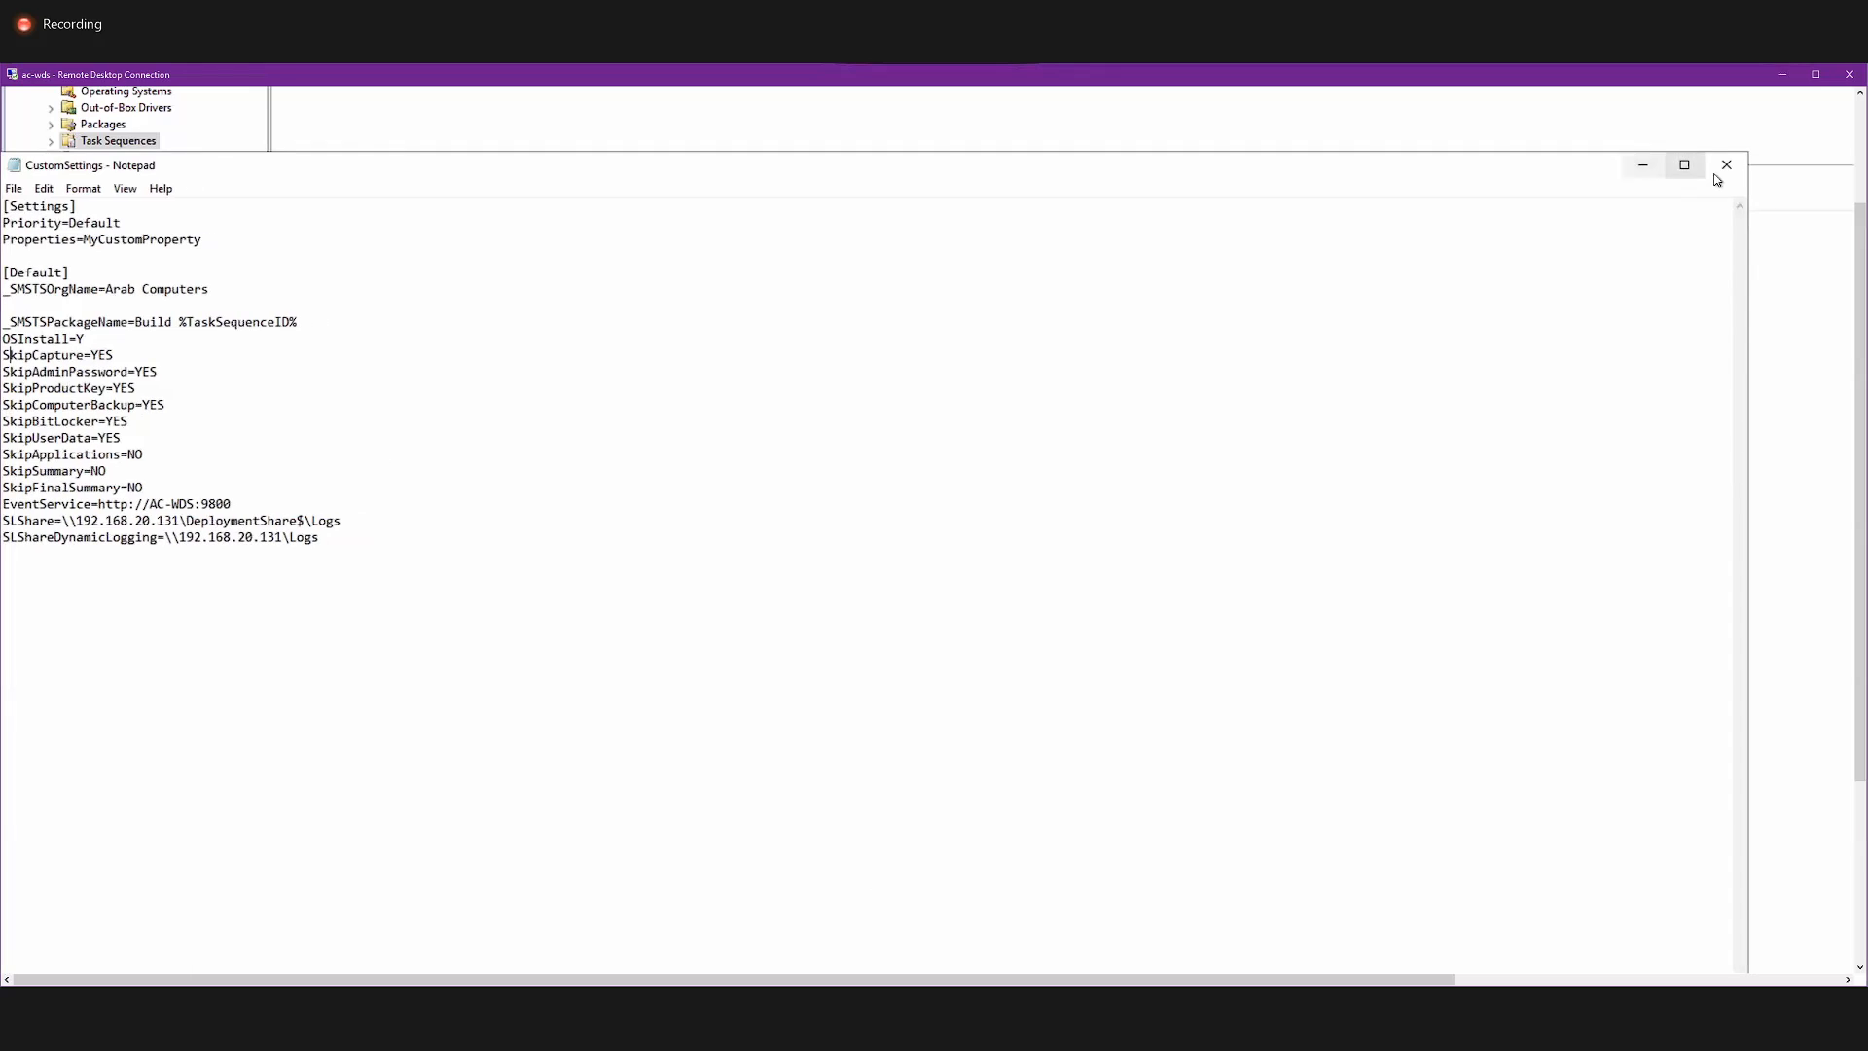
{"action": "left_click", "coordinate": [1724, 166]}
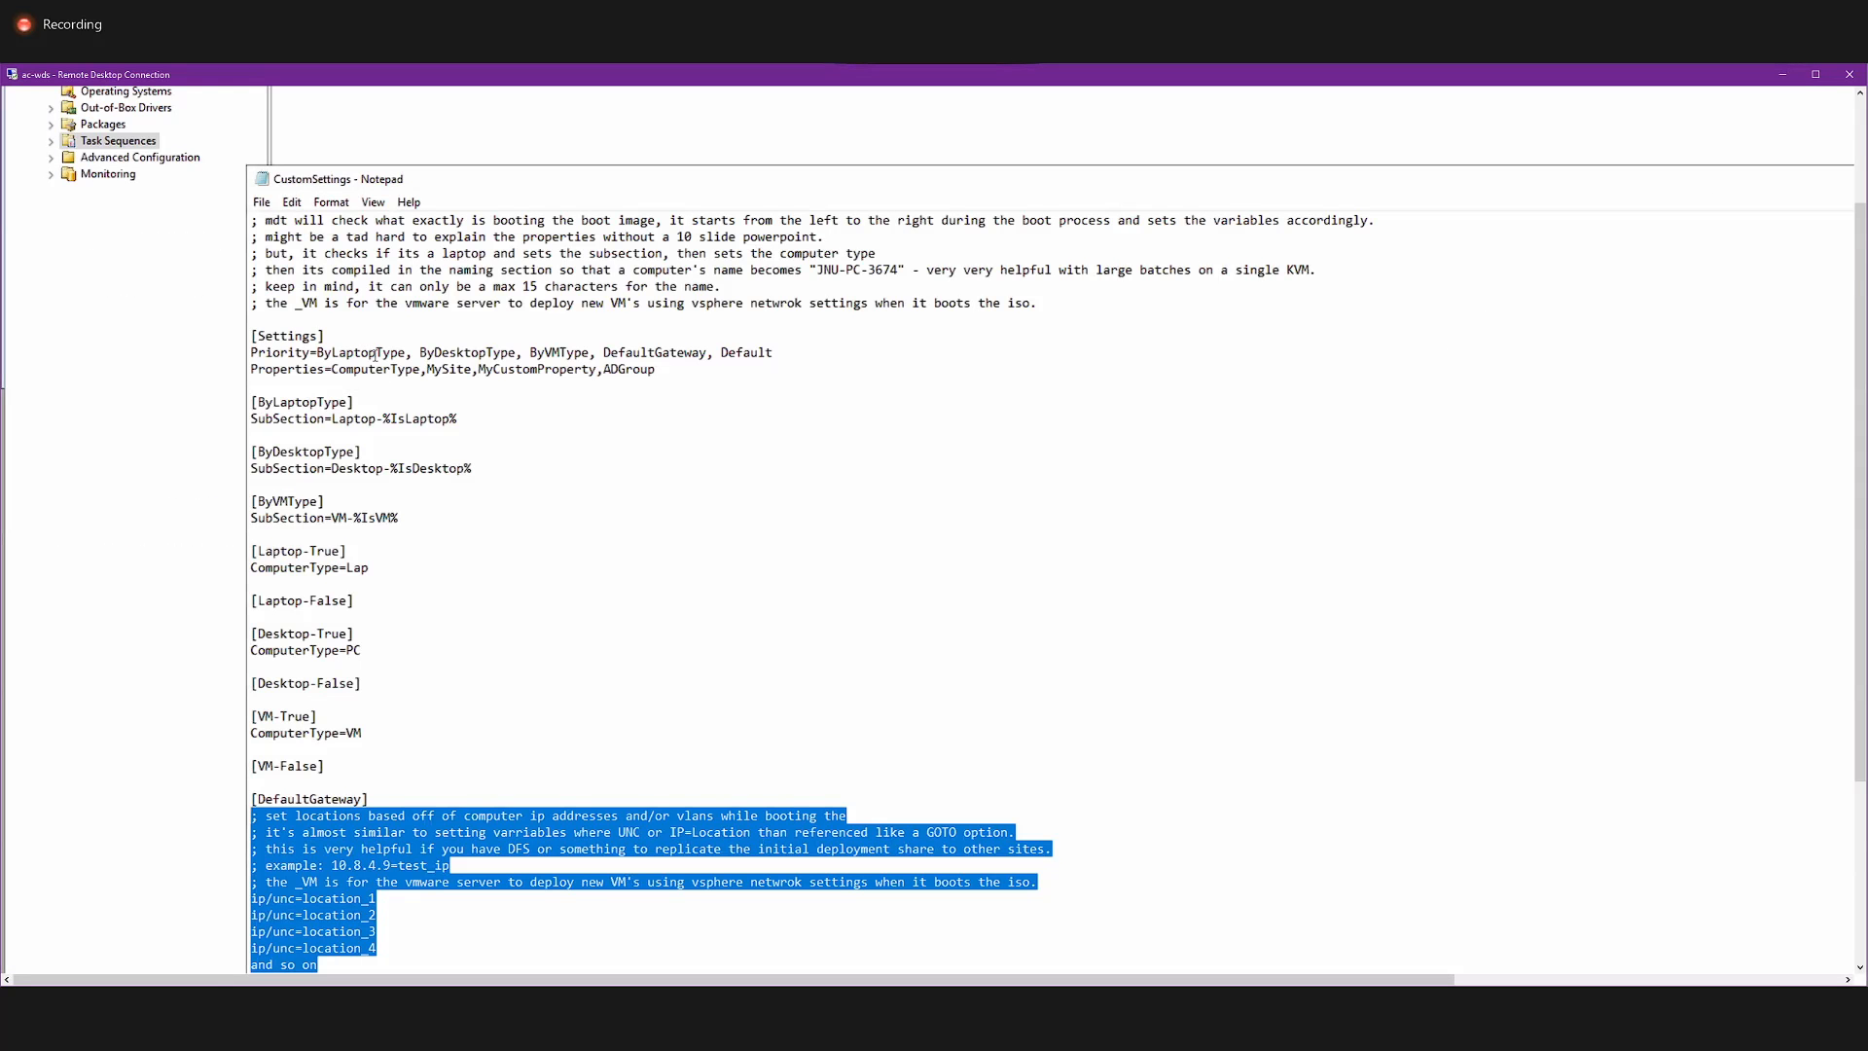
Skim the sample rules from the Settings section through the domain membership settings and return to the Default section.
{"action": "left_click", "coordinate": [709, 352]}
{"action": "scroll", "coordinate": [671, 428], "scroll_direction": "down", "scroll_amount": 15}
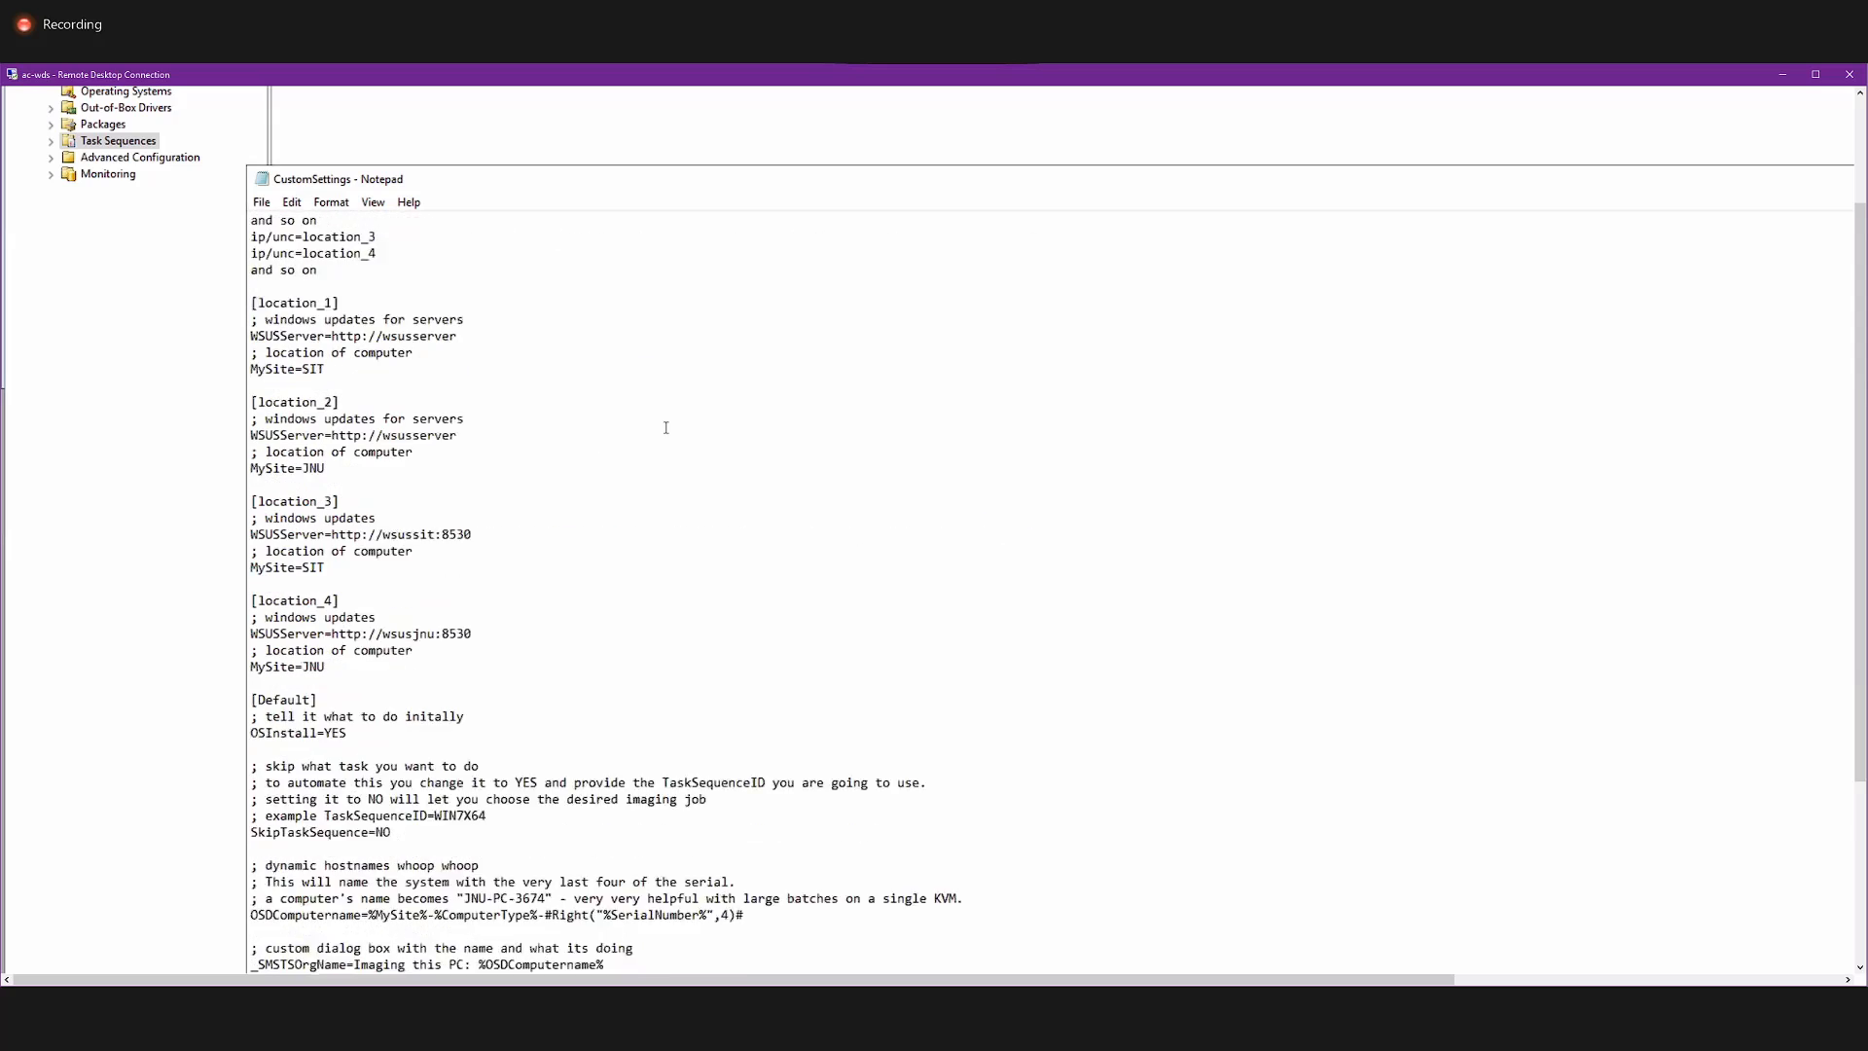
{"action": "scroll", "coordinate": [666, 428], "scroll_direction": "down", "scroll_amount": 14}
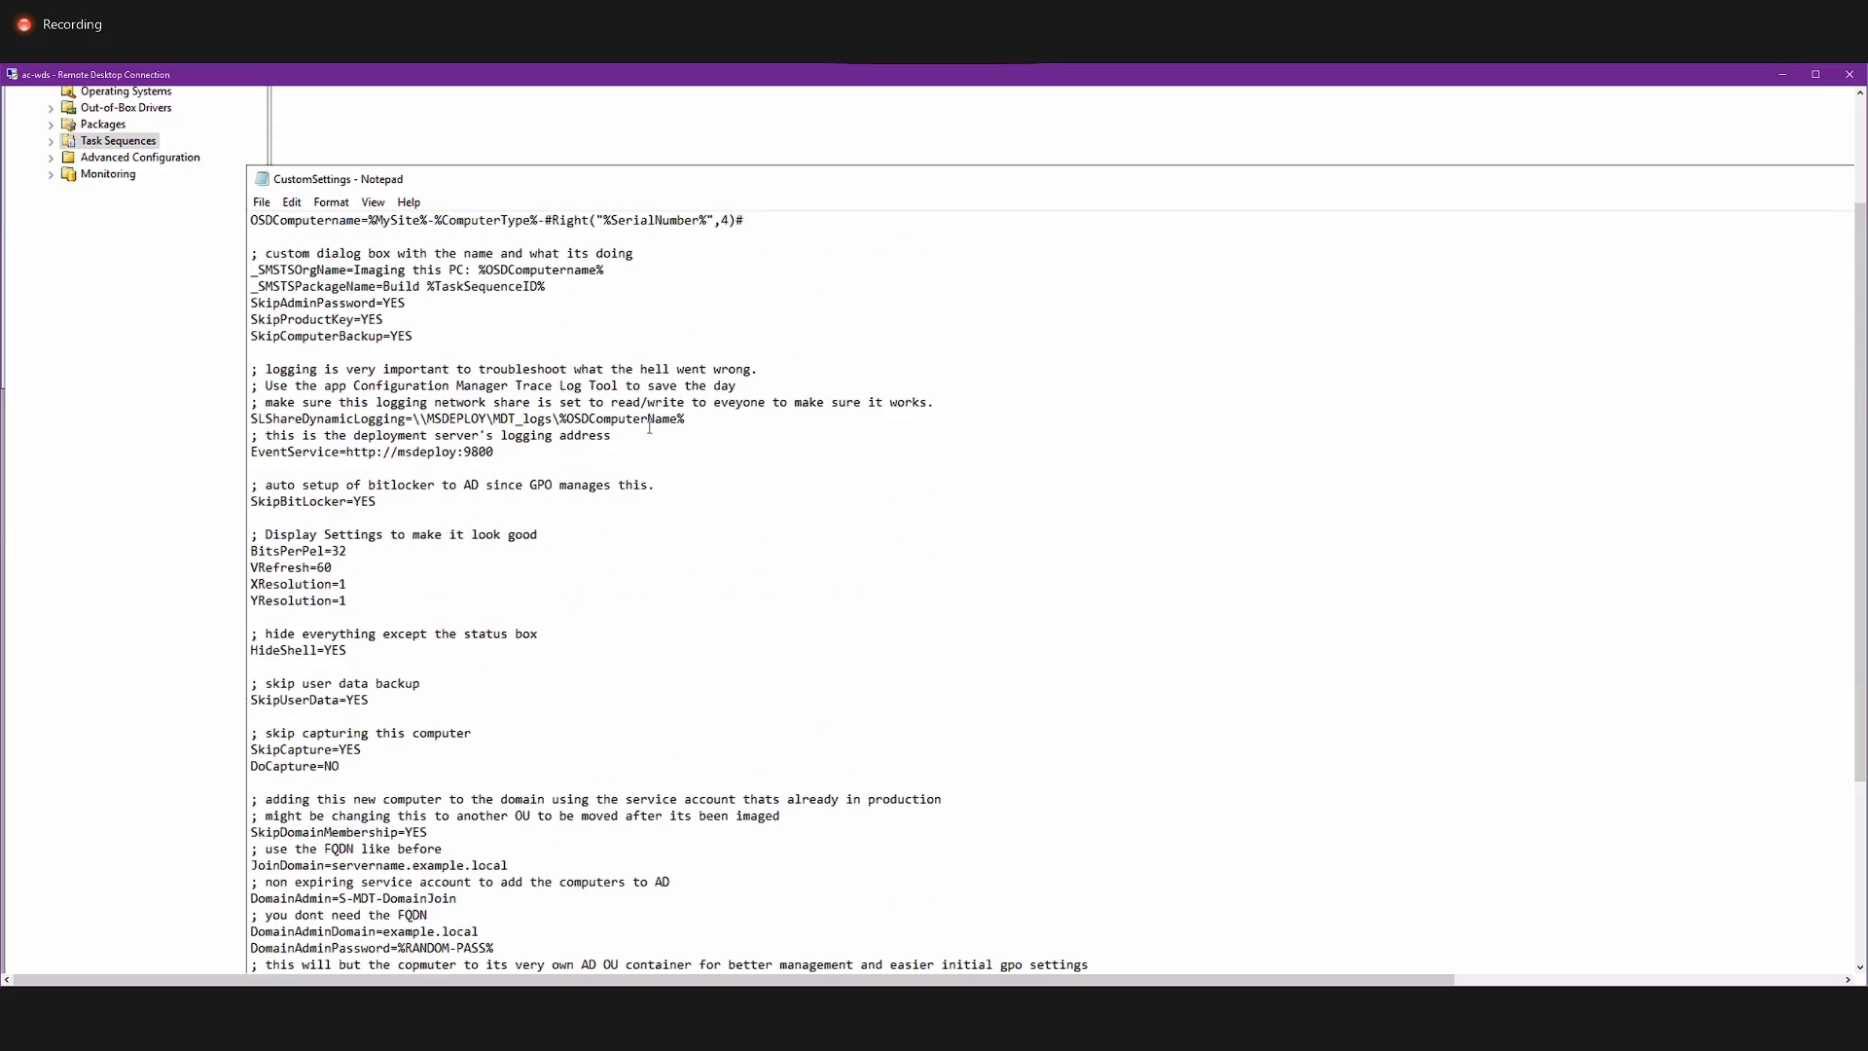
{"action": "scroll", "coordinate": [648, 423], "scroll_direction": "down", "scroll_amount": 4}
{"action": "scroll", "coordinate": [642, 428], "scroll_direction": "up", "scroll_amount": 6}
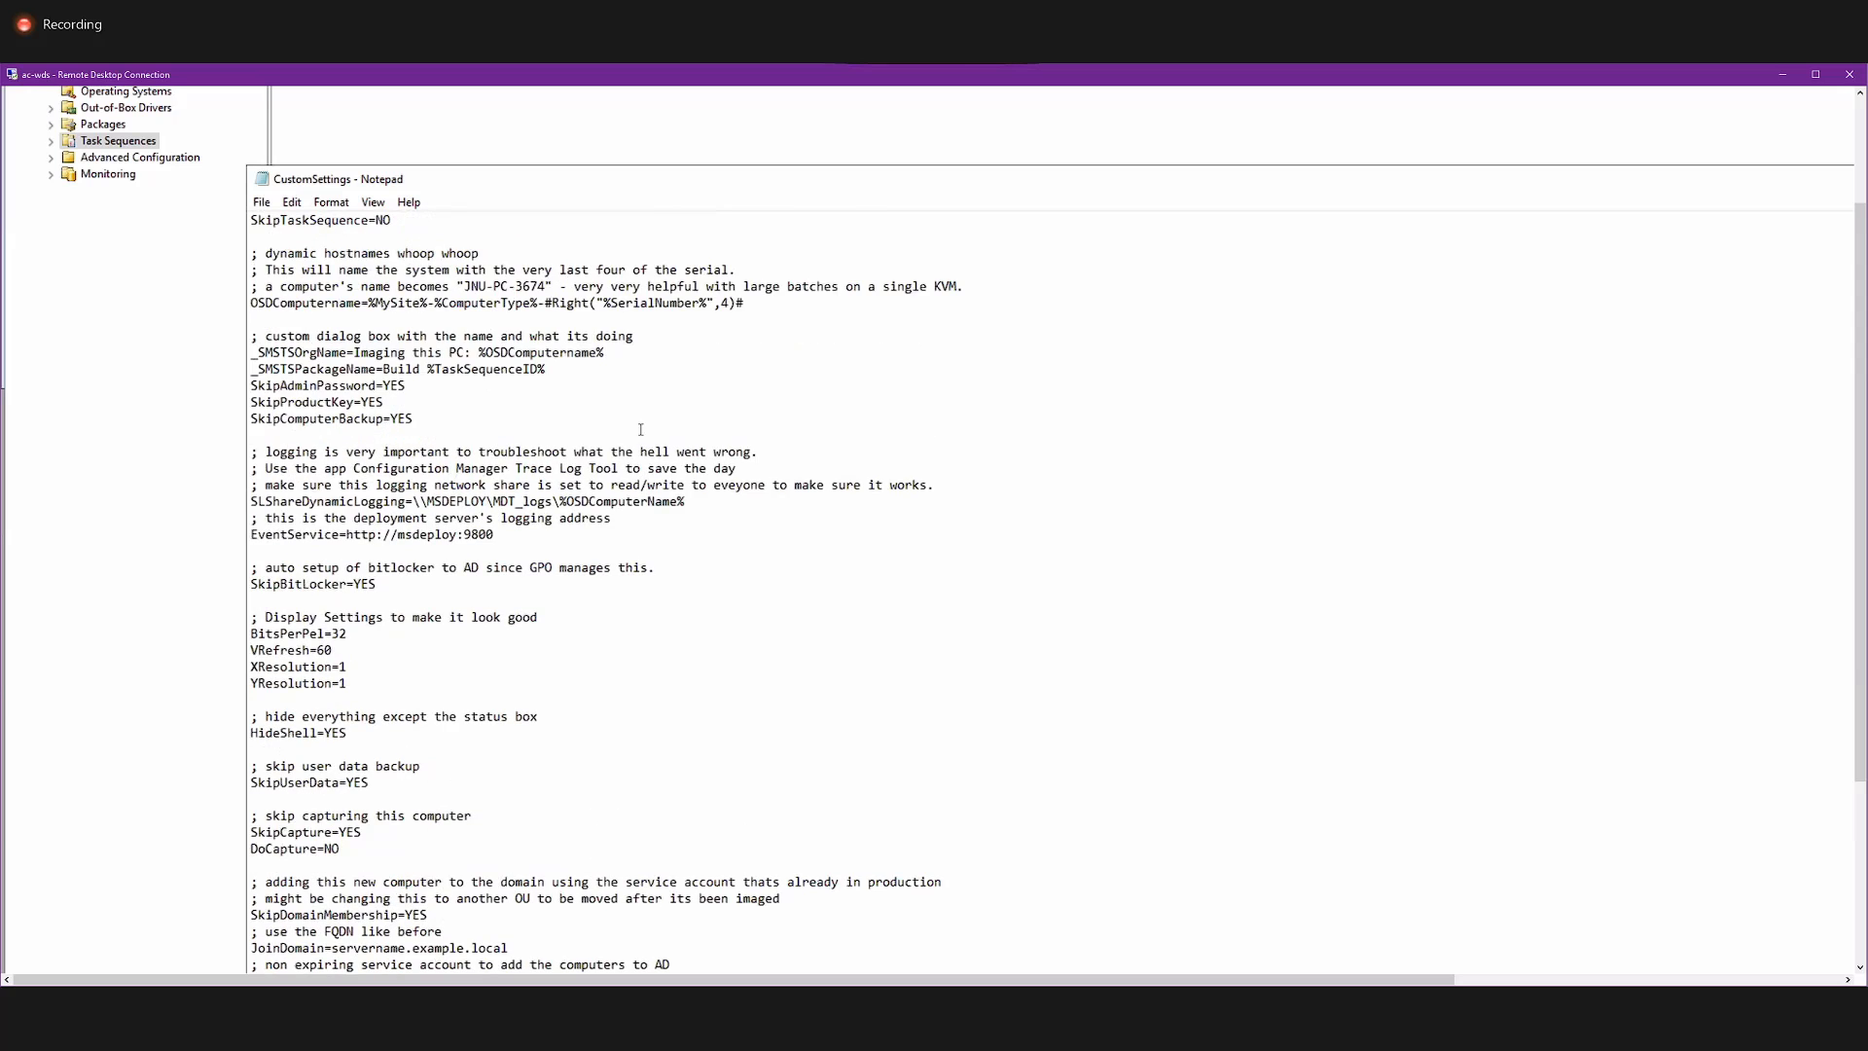
{"action": "scroll", "coordinate": [641, 429], "scroll_direction": "up", "scroll_amount": 5}
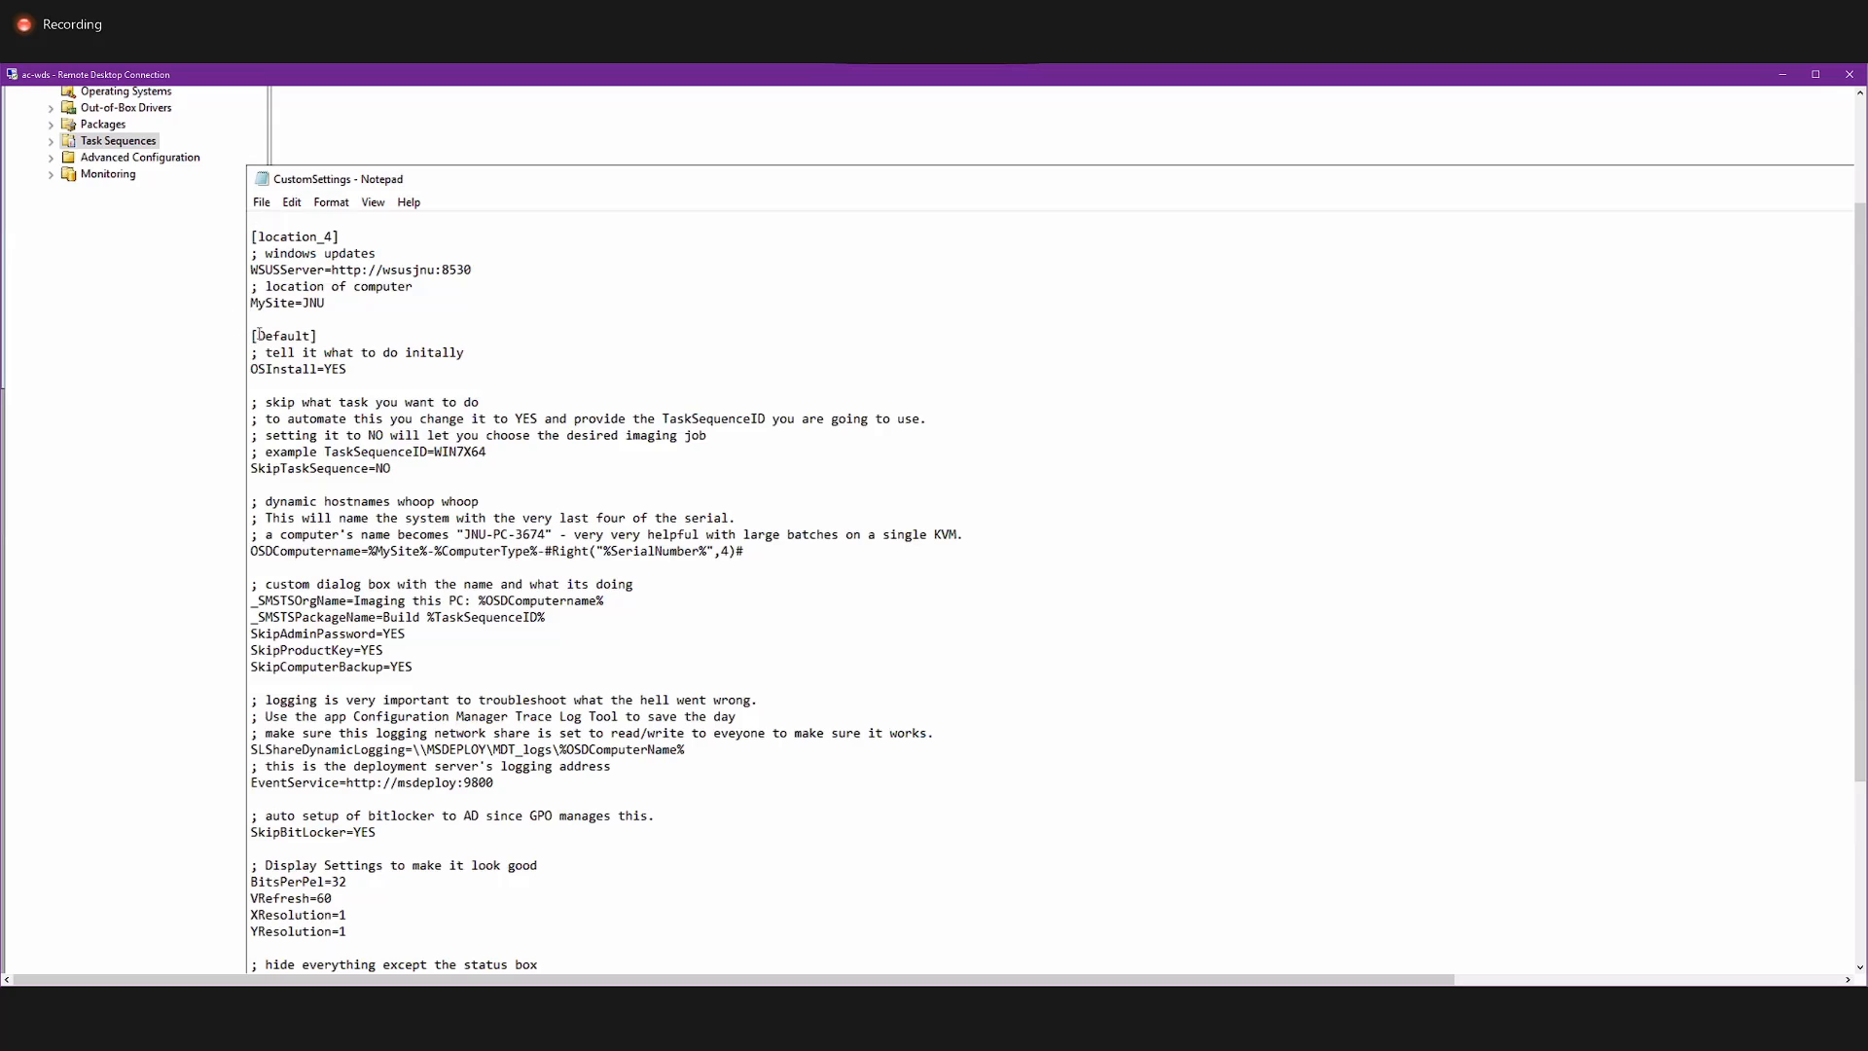
Examine the Default section's OSInstall and SkipTaskSequence=NO lines and the TaskSequenceID=WIN7X64 example for automating task sequence selection.
{"action": "left_click_drag", "start_coordinate": [252, 336], "coordinate": [255, 370]}
{"action": "left_click", "coordinate": [370, 451]}
{"action": "left_click_drag", "start_coordinate": [391, 468], "coordinate": [252, 469]}
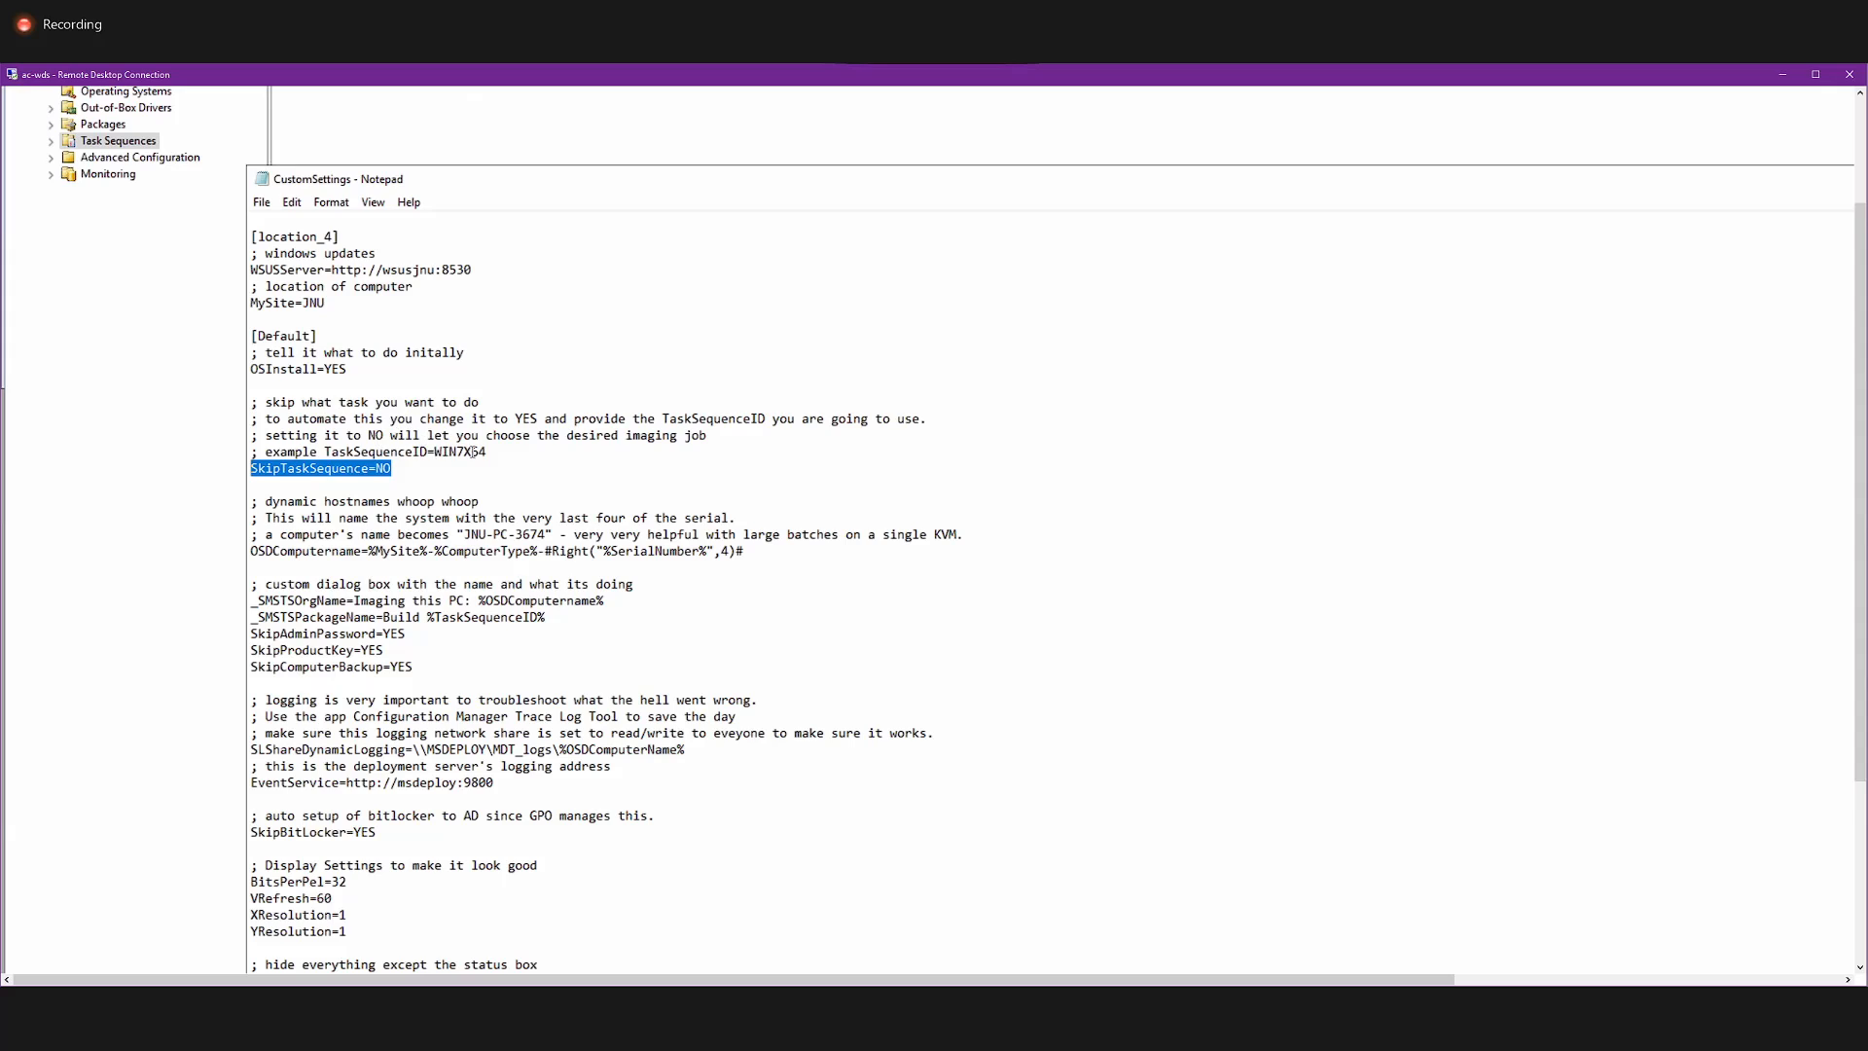
{"action": "left_click_drag", "start_coordinate": [487, 452], "coordinate": [429, 451]}
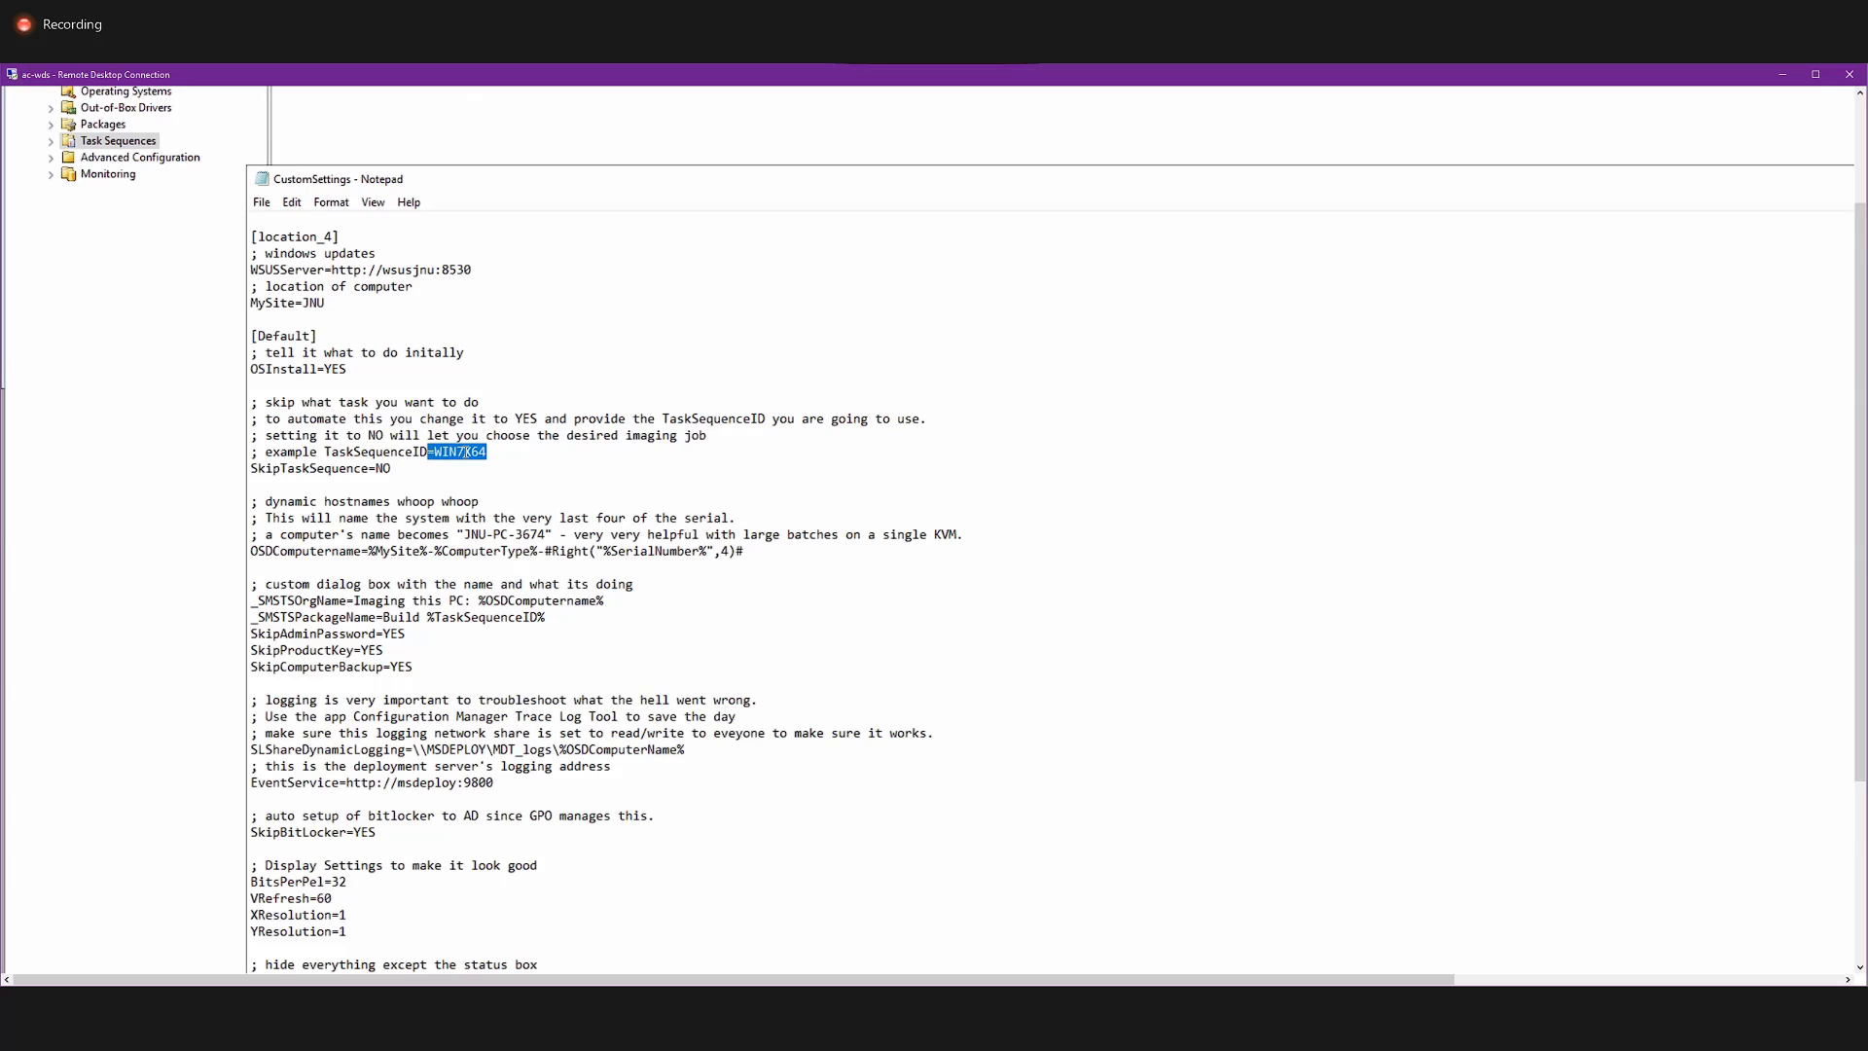
{"action": "left_click", "coordinate": [495, 451]}
{"action": "left_click_drag", "start_coordinate": [483, 450], "coordinate": [252, 471]}
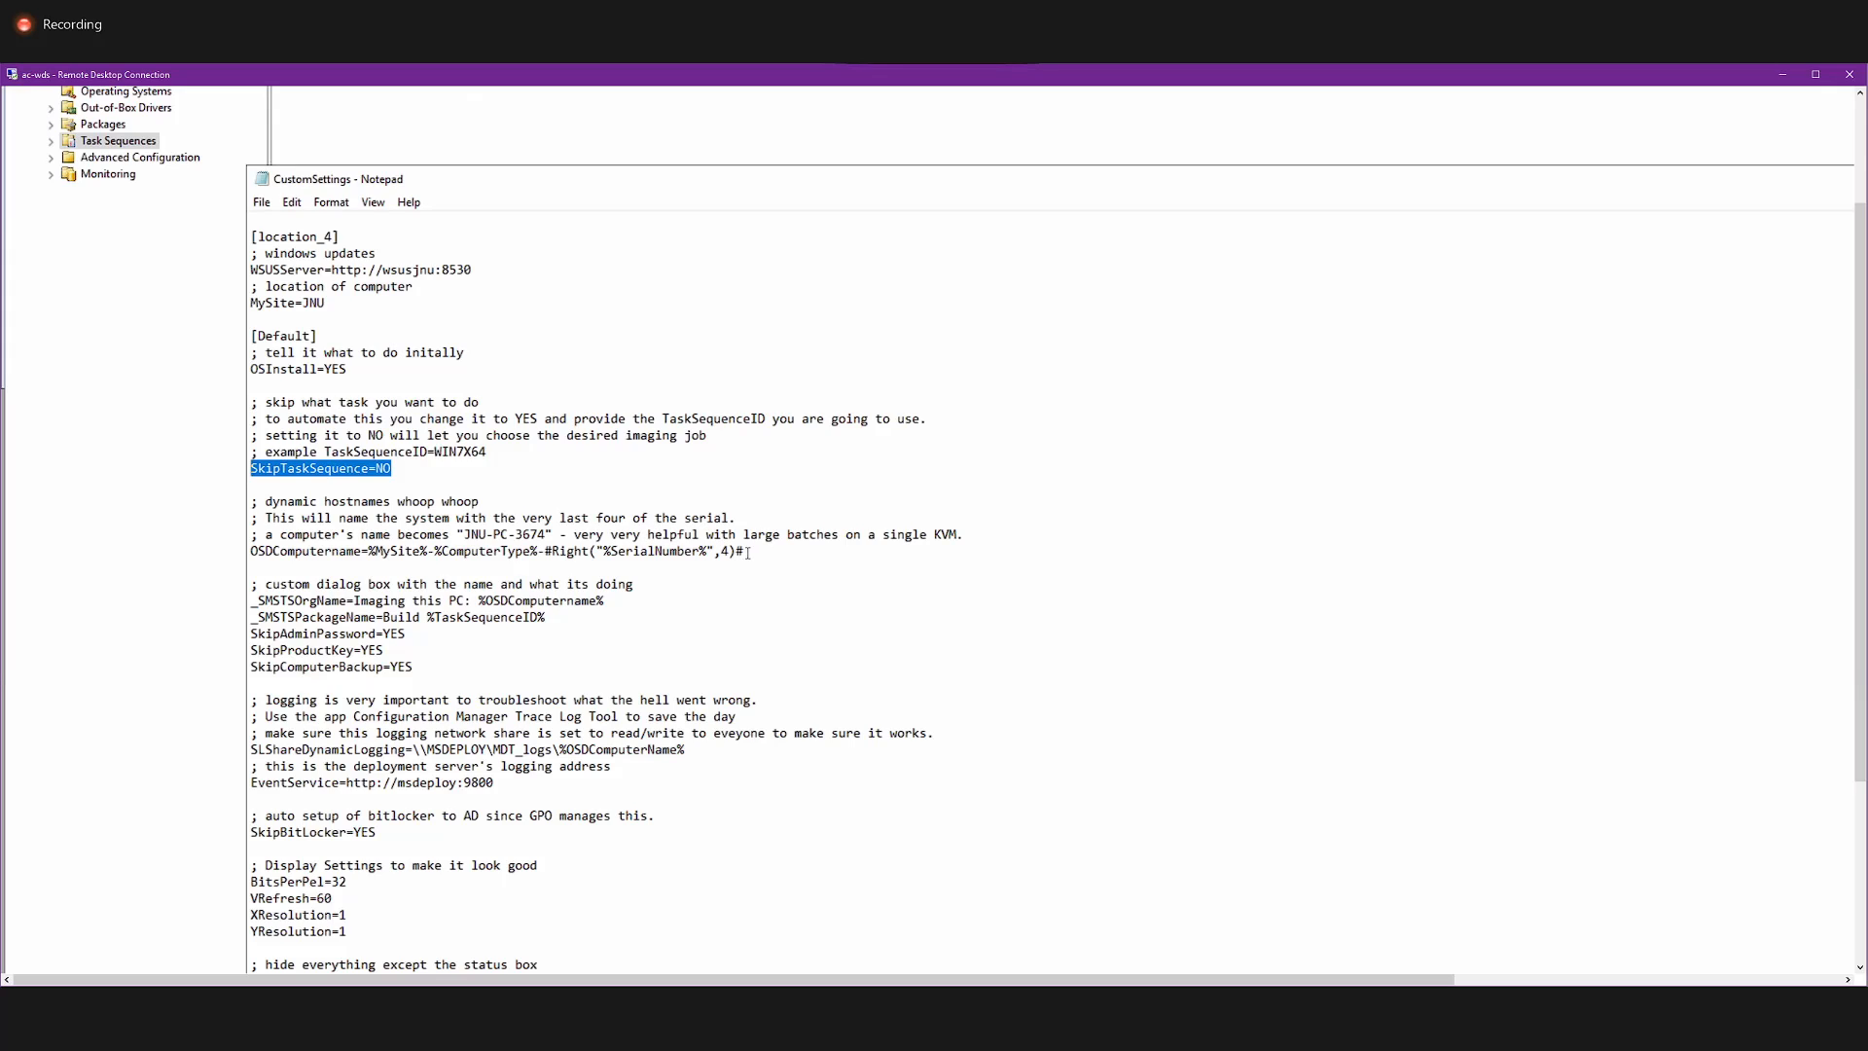
Examine how the OSDComputername line builds the hostname from %MySite%, %ComputerType% and the last four characters of the serial number.
{"action": "left_click_drag", "start_coordinate": [747, 551], "coordinate": [253, 551]}
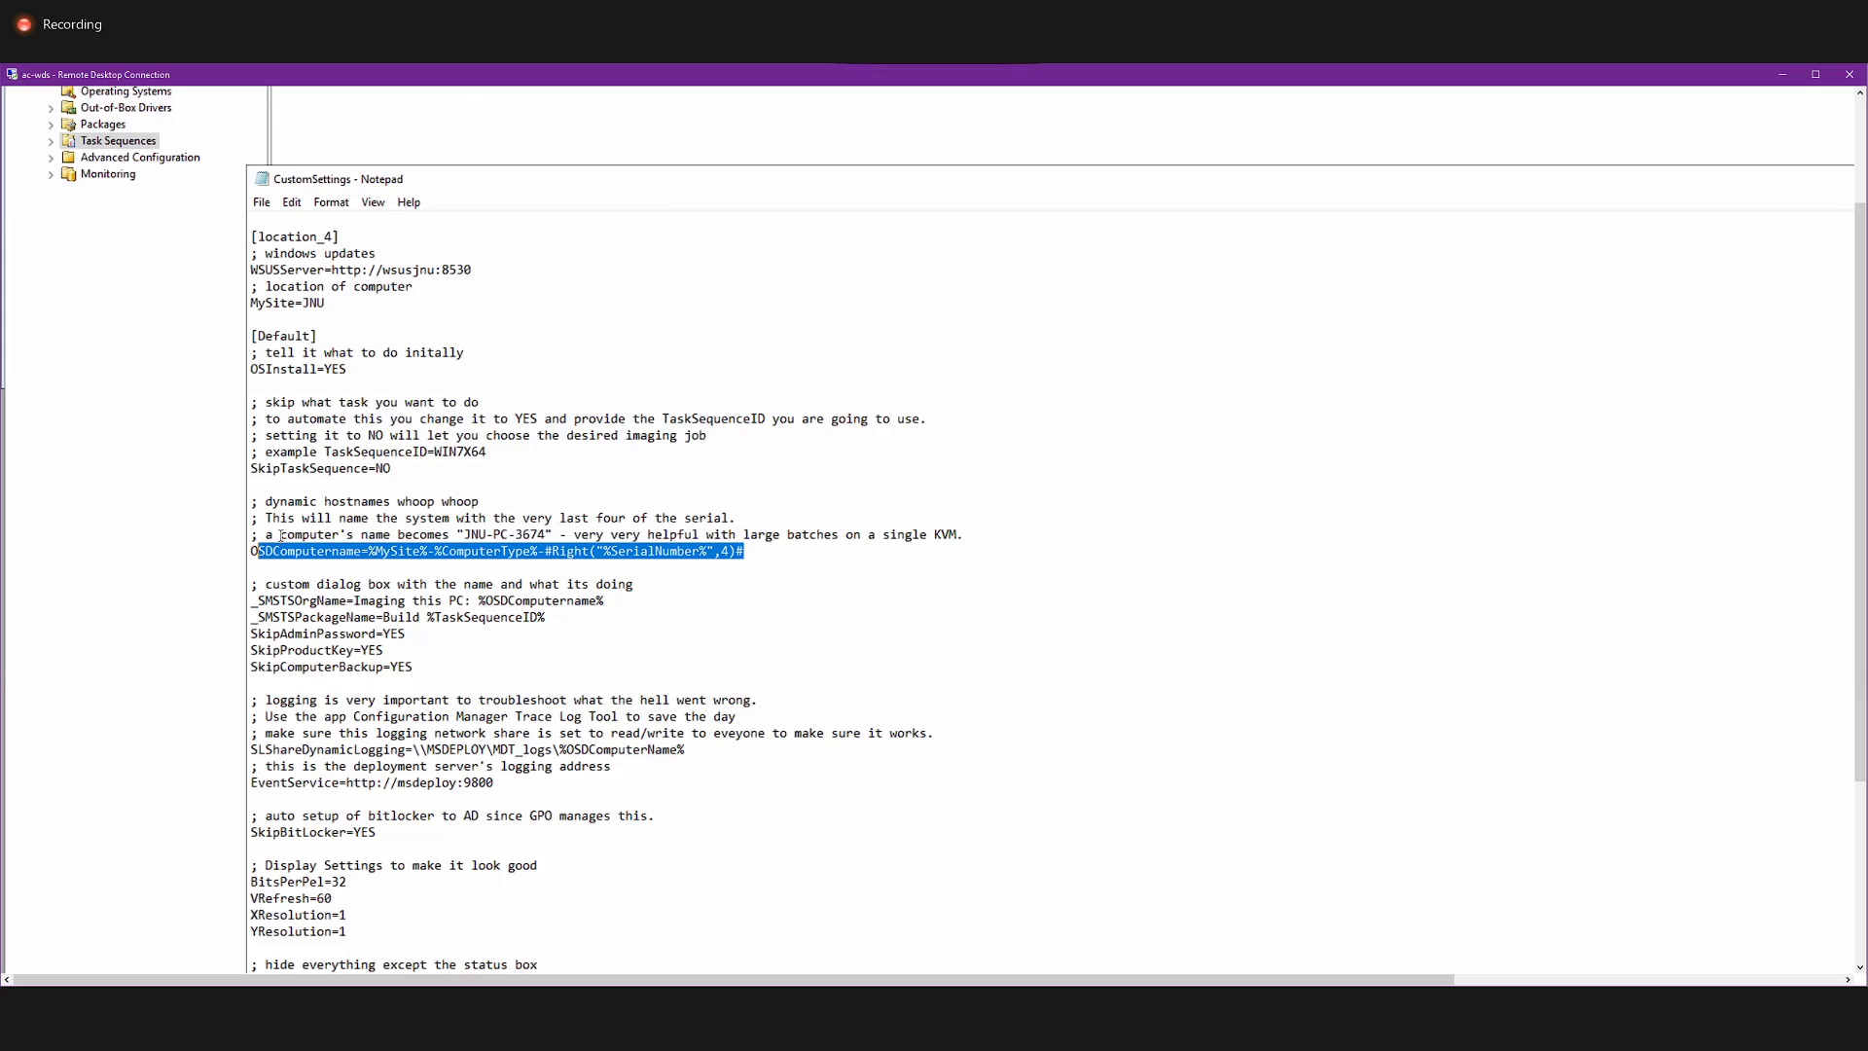
{"action": "left_click", "coordinate": [434, 552]}
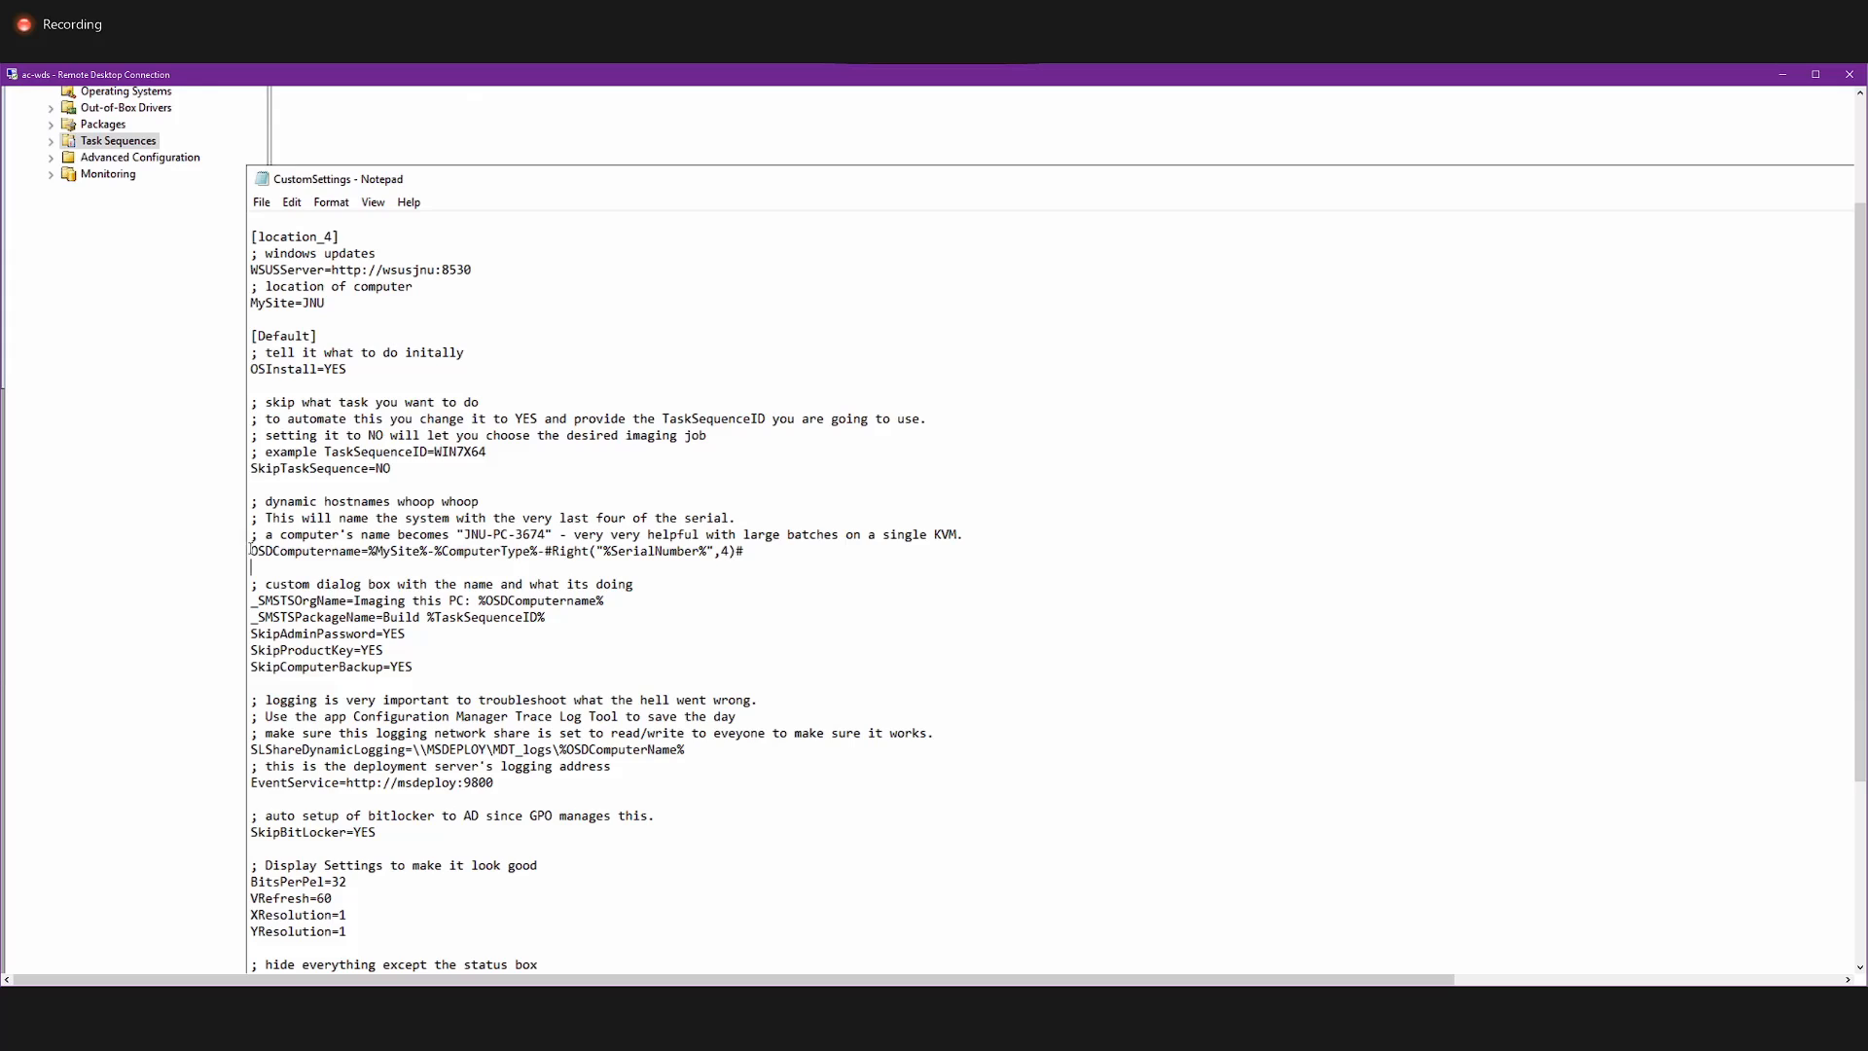
{"action": "left_click_drag", "start_coordinate": [251, 552], "coordinate": [745, 554]}
{"action": "left_click", "coordinate": [405, 551]}
{"action": "left_click", "coordinate": [467, 553]}
{"action": "left_click_drag", "start_coordinate": [748, 551], "coordinate": [369, 550]}
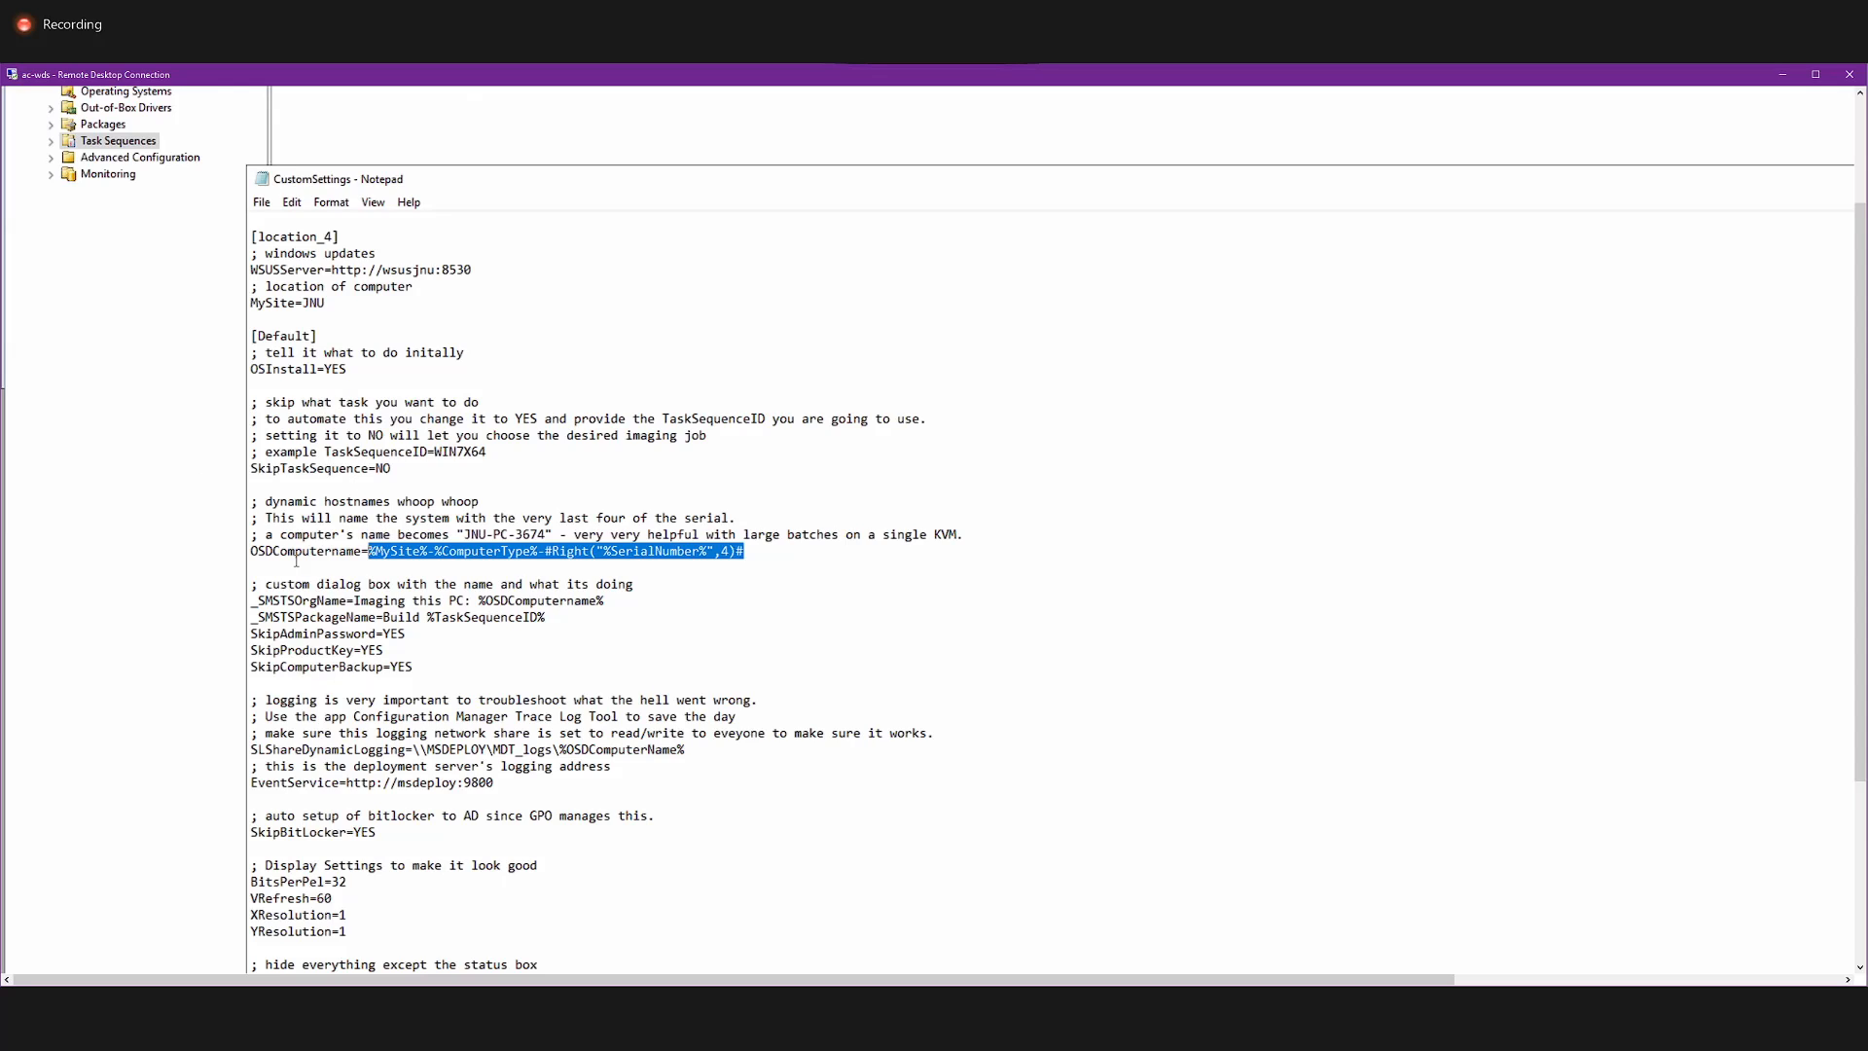
Examine the custom dialog lines _SMSTSOrgName=Imaging this PC: %OSDComputername% and _SMSTSPackageName=Build %TaskSequenceID%.
{"action": "left_click", "coordinate": [627, 604]}
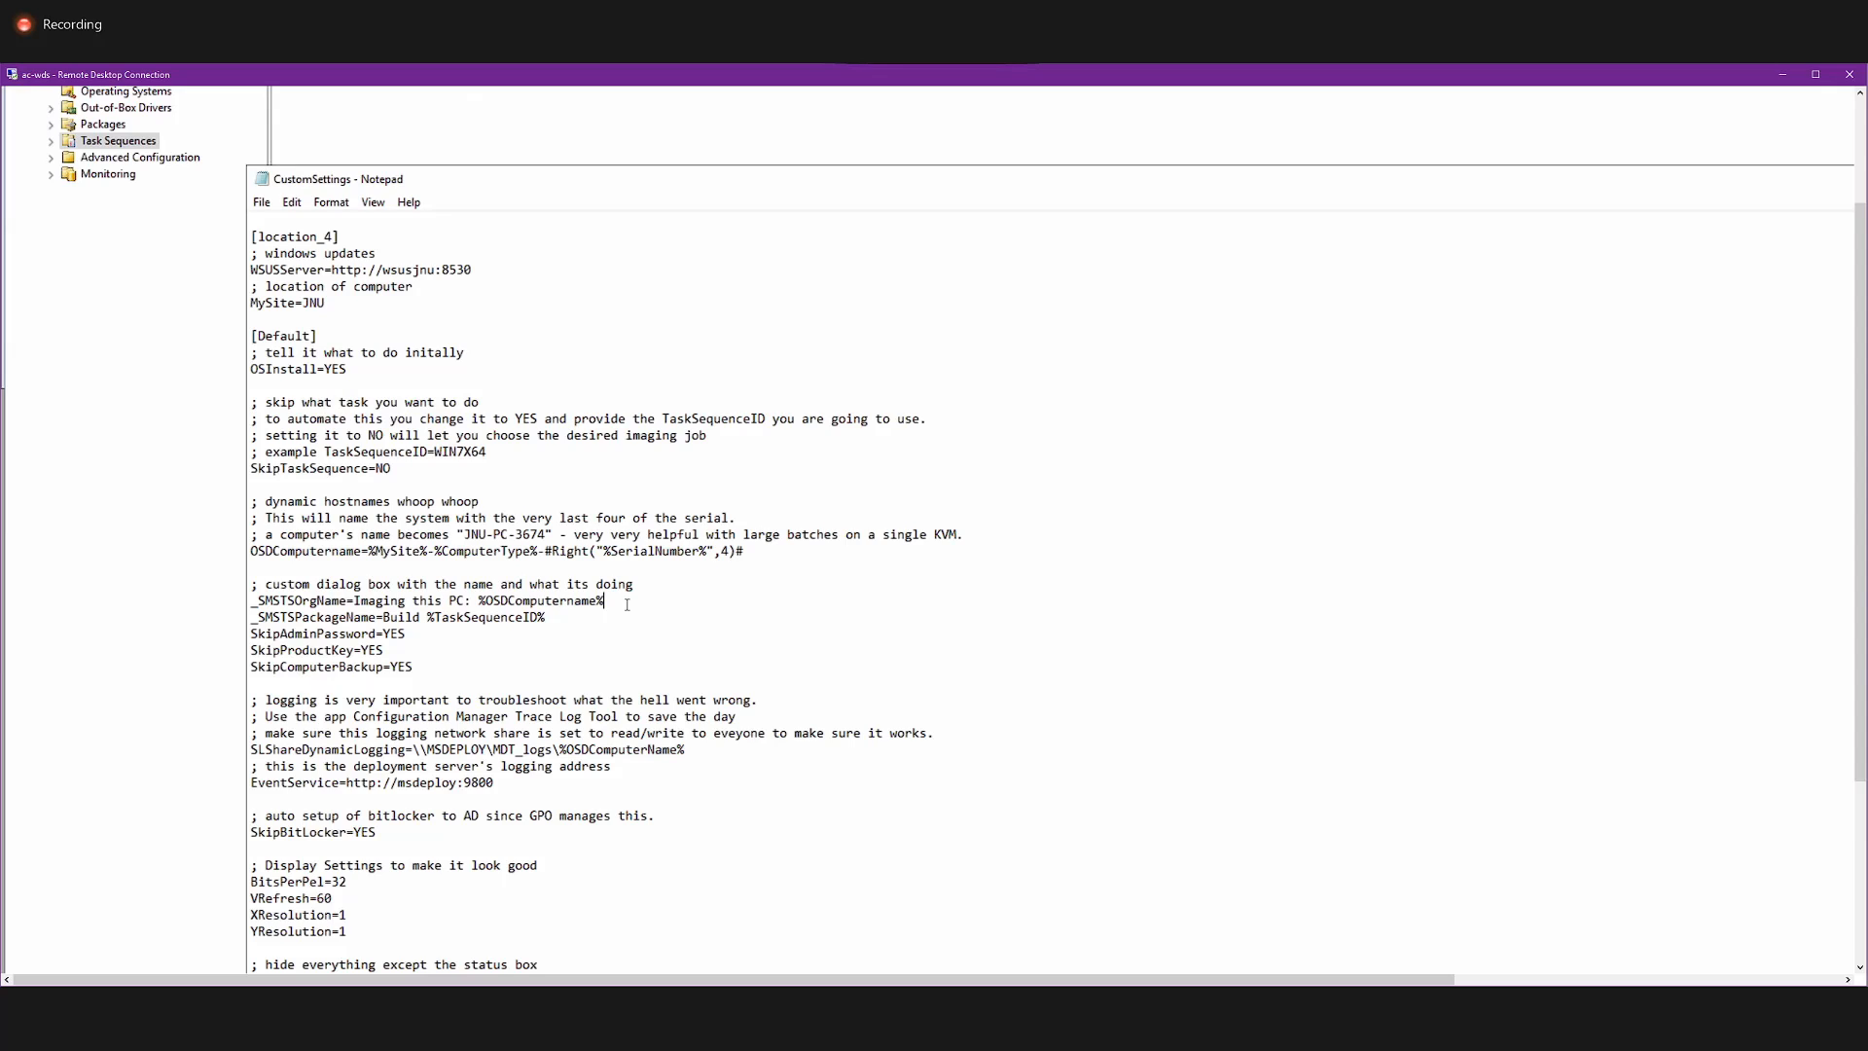
{"action": "left_click_drag", "start_coordinate": [622, 603], "coordinate": [253, 601]}
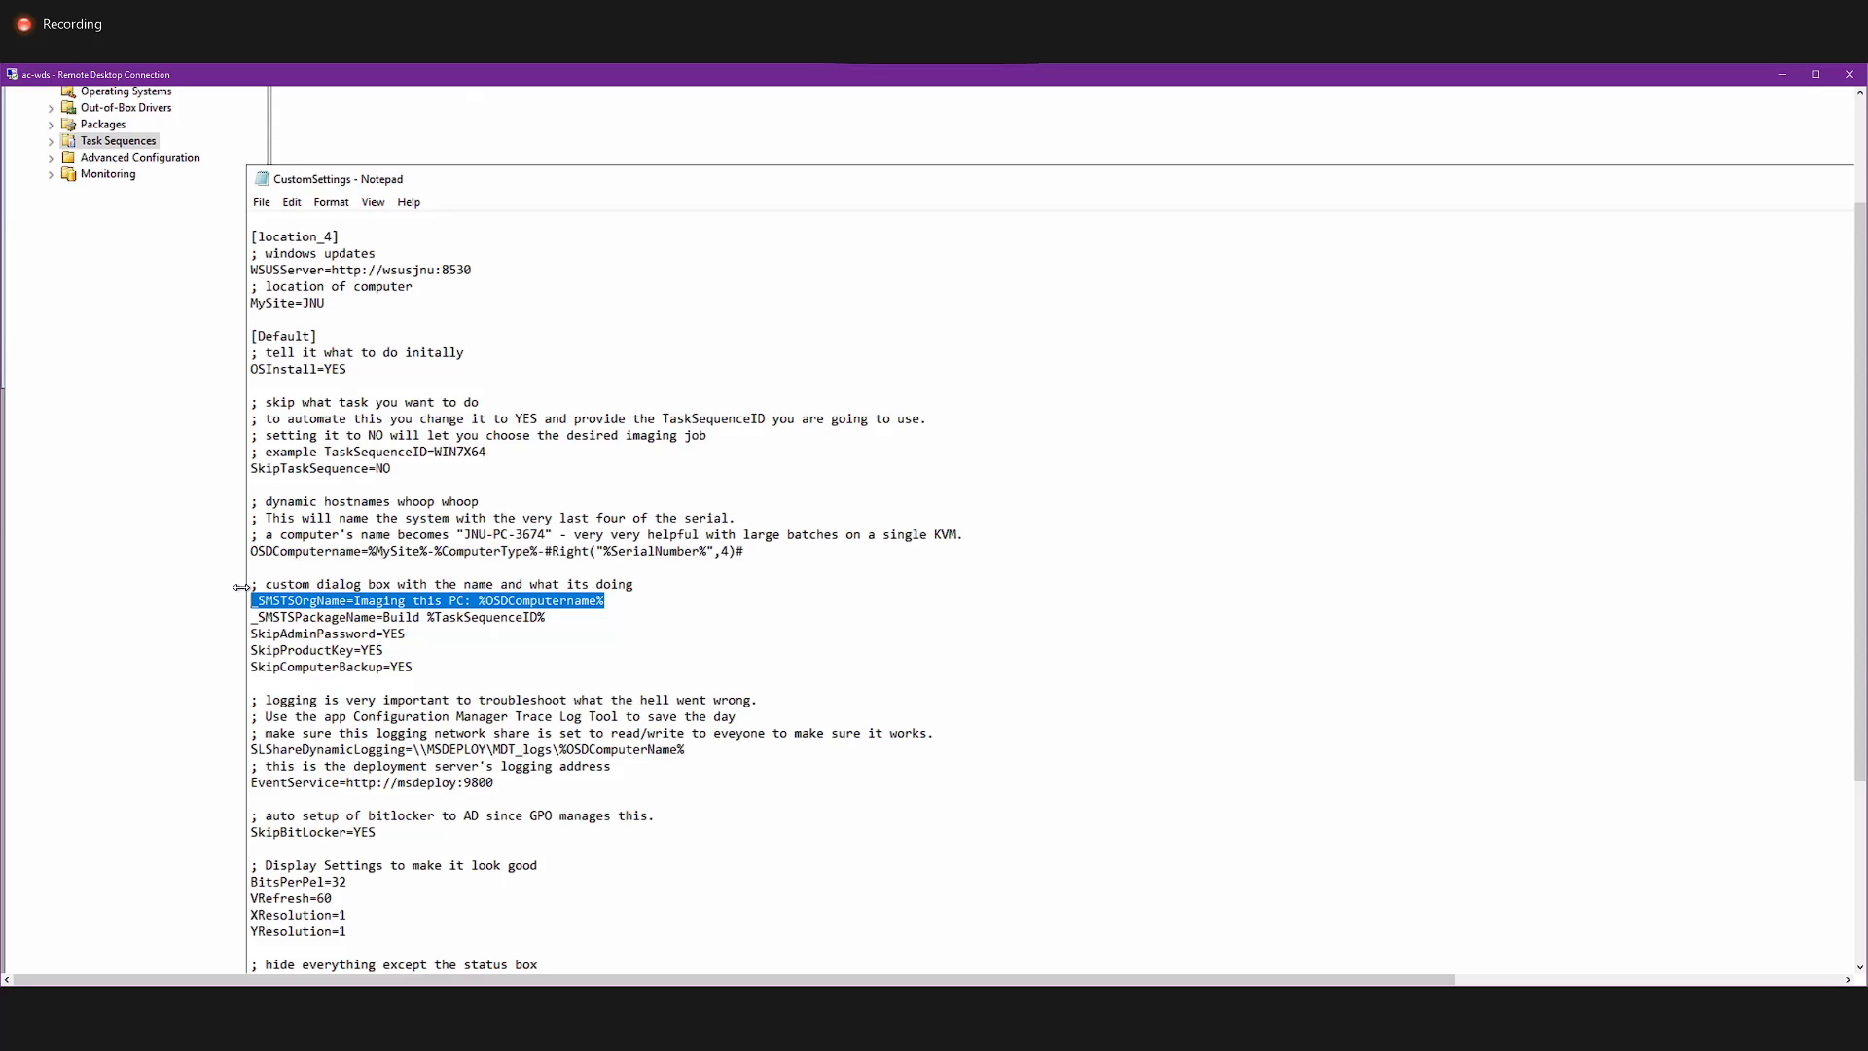
{"action": "left_click", "coordinate": [433, 600]}
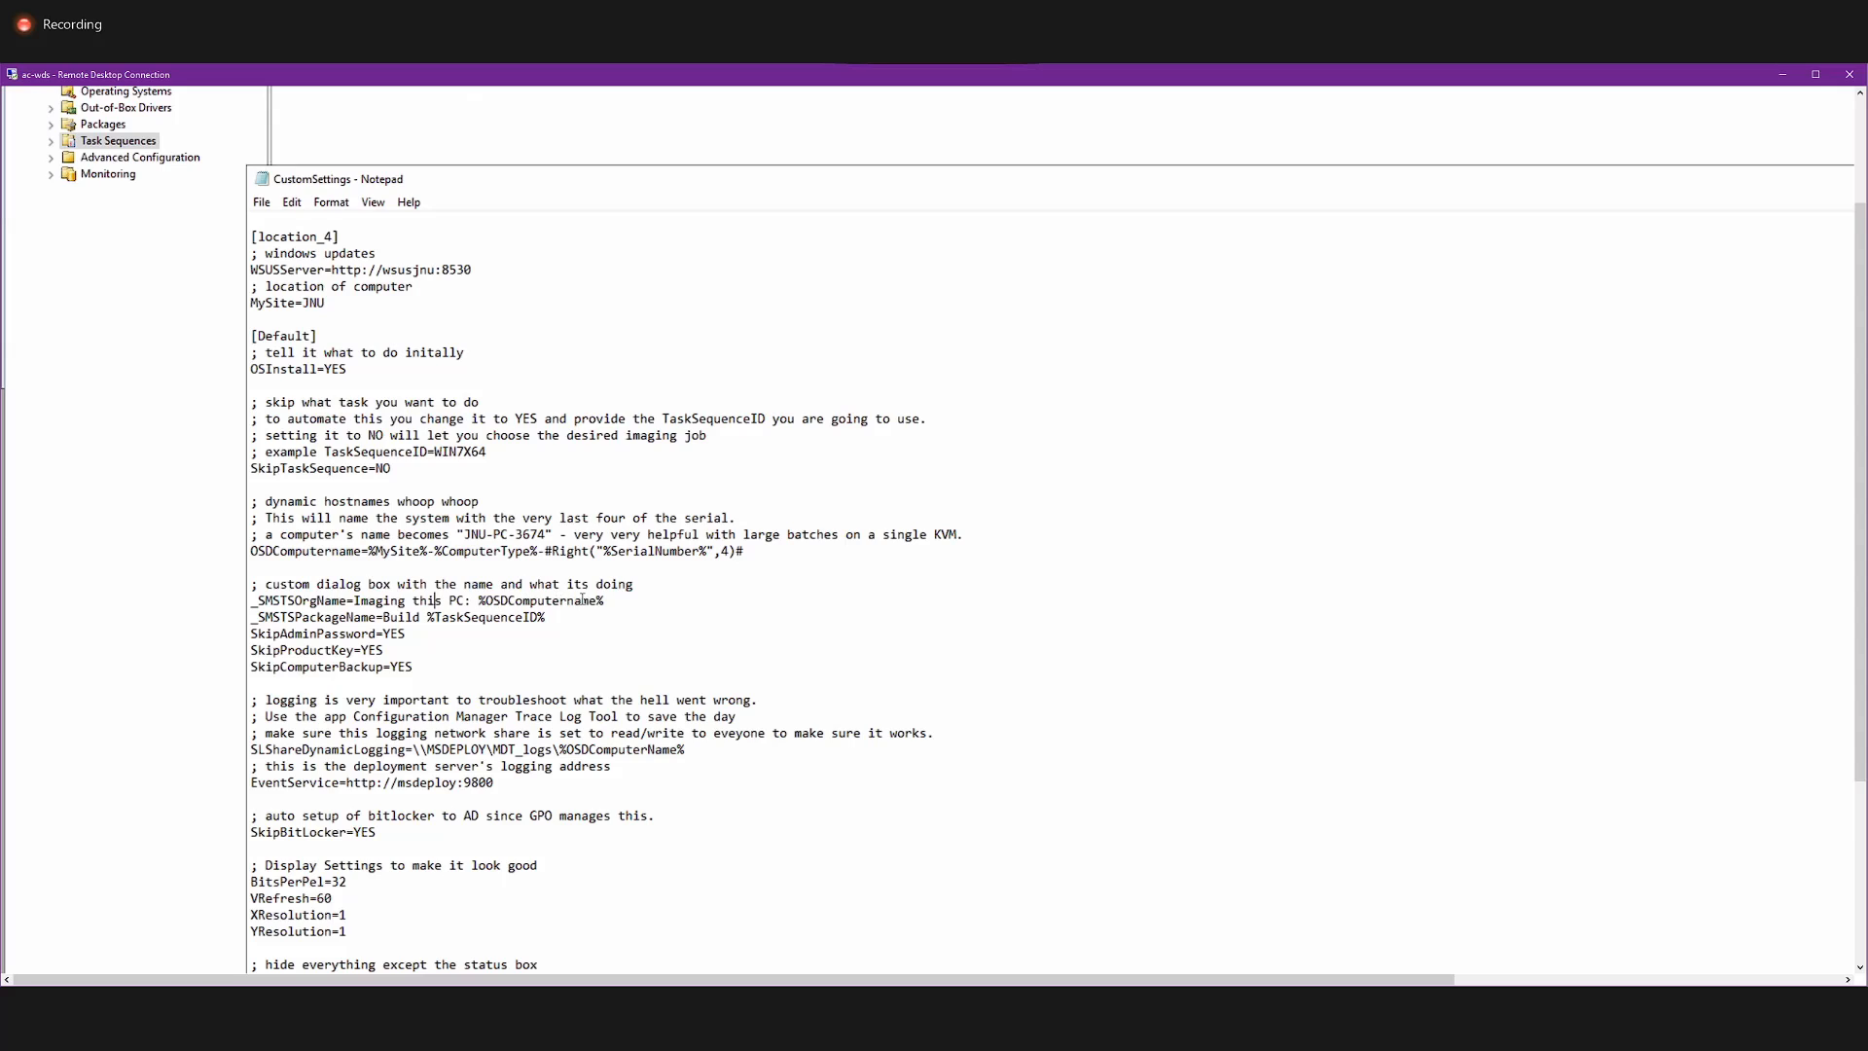
{"action": "left_click_drag", "start_coordinate": [604, 600], "coordinate": [258, 597]}
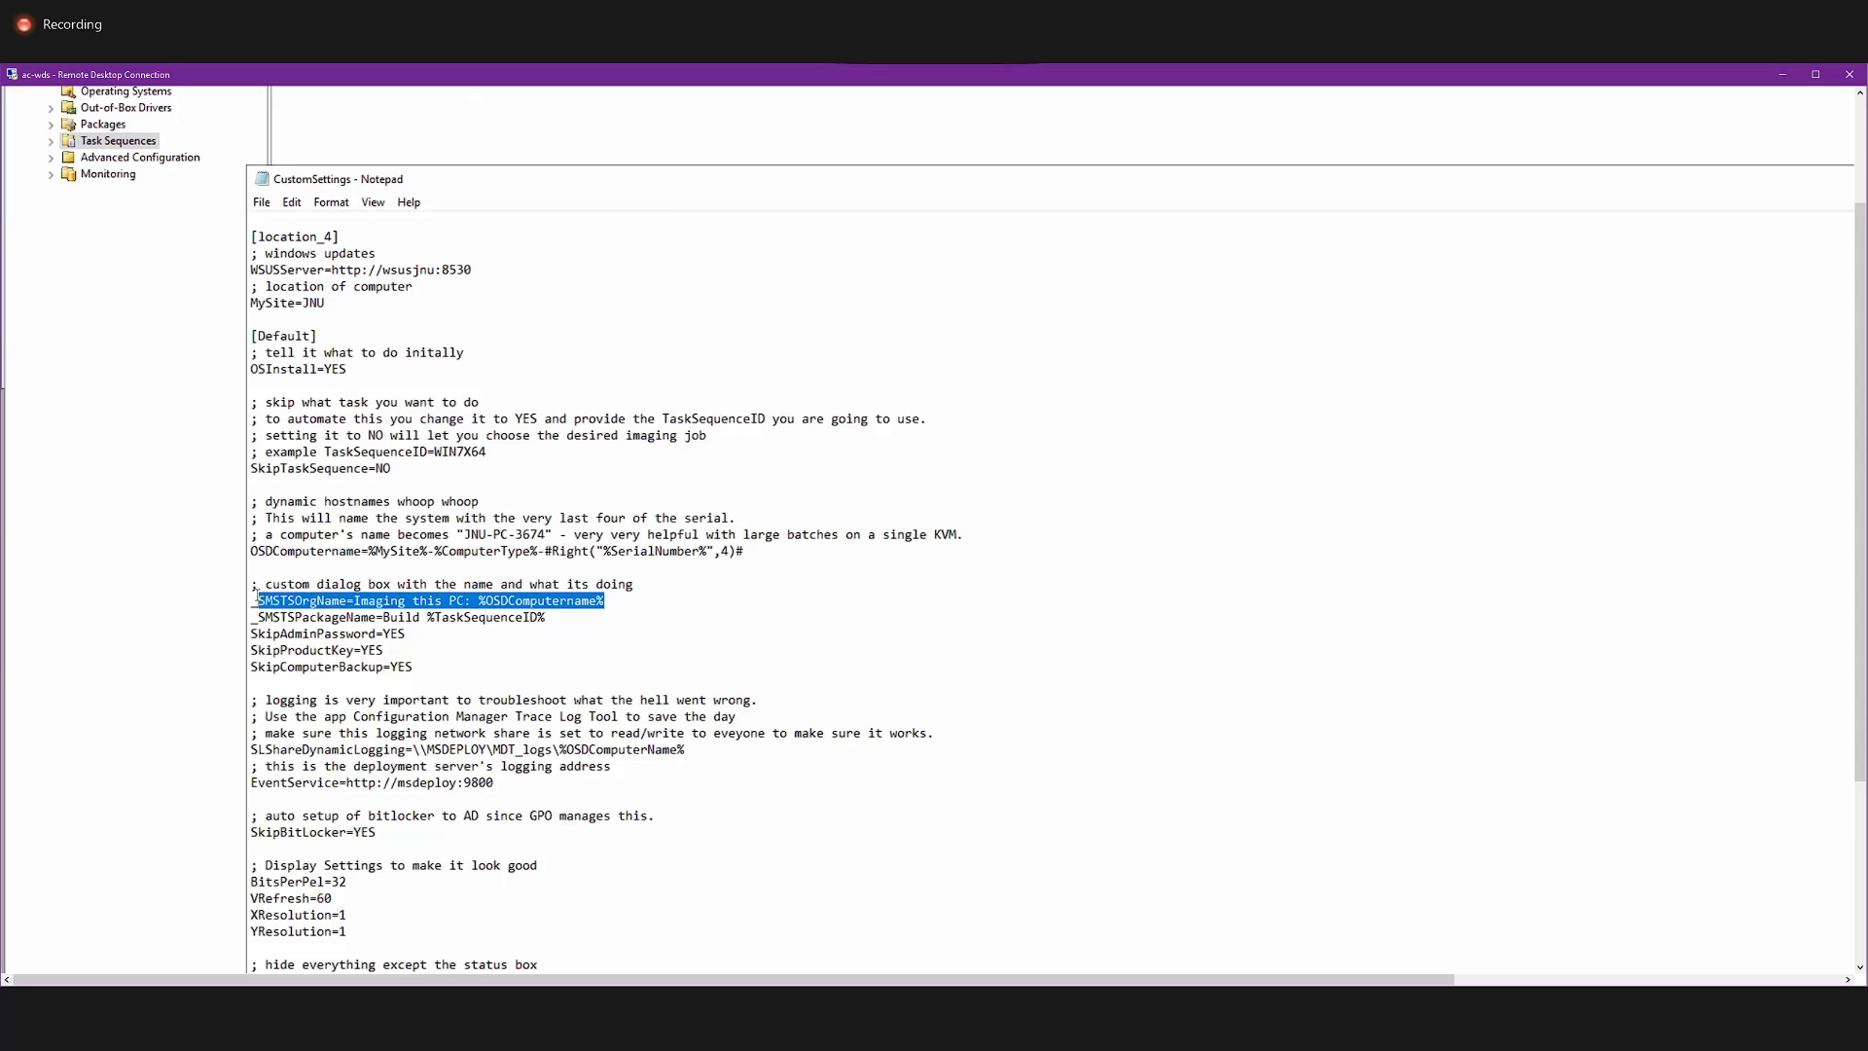
{"action": "left_click_drag", "start_coordinate": [546, 619], "coordinate": [239, 622]}
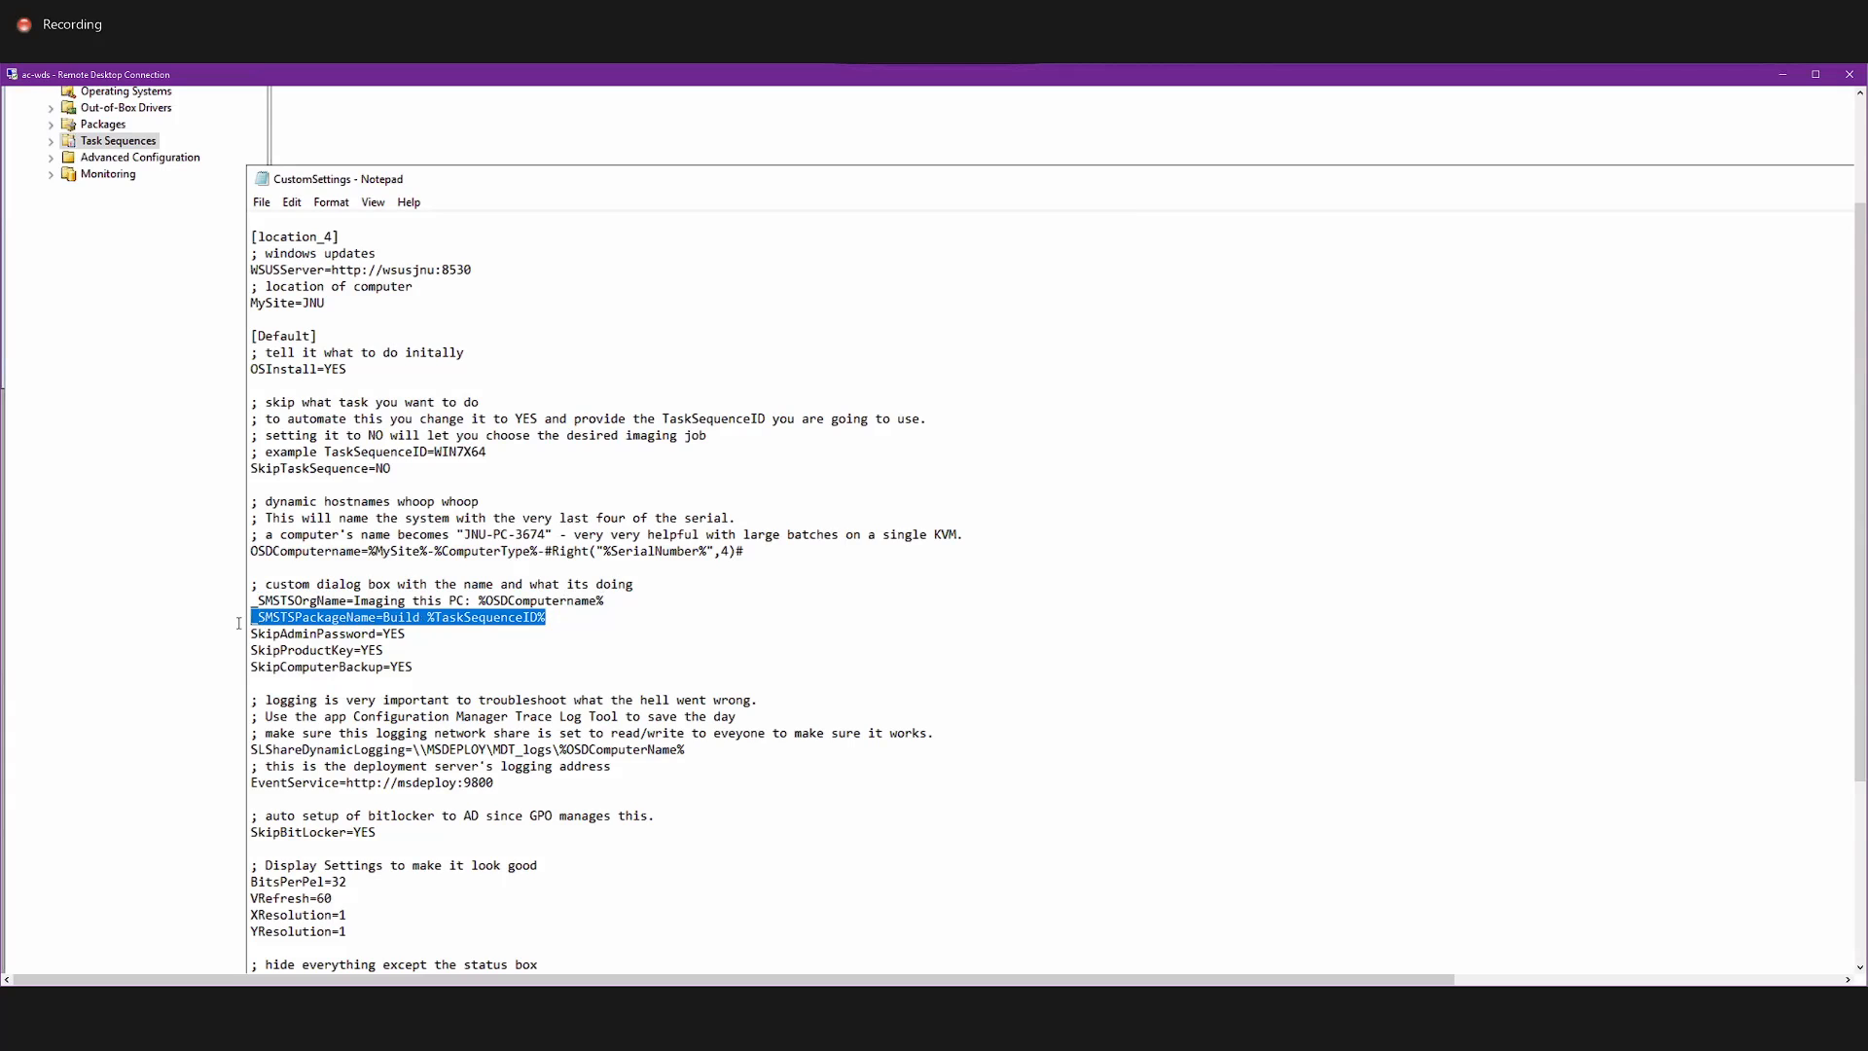
Examine the SkipAdminPassword, SkipProductKey and SkipComputerBackup lines, and the %TaskSequenceID% variable above them.
{"action": "left_click_drag", "start_coordinate": [418, 622], "coordinate": [289, 635]}
{"action": "left_click", "coordinate": [392, 649]}
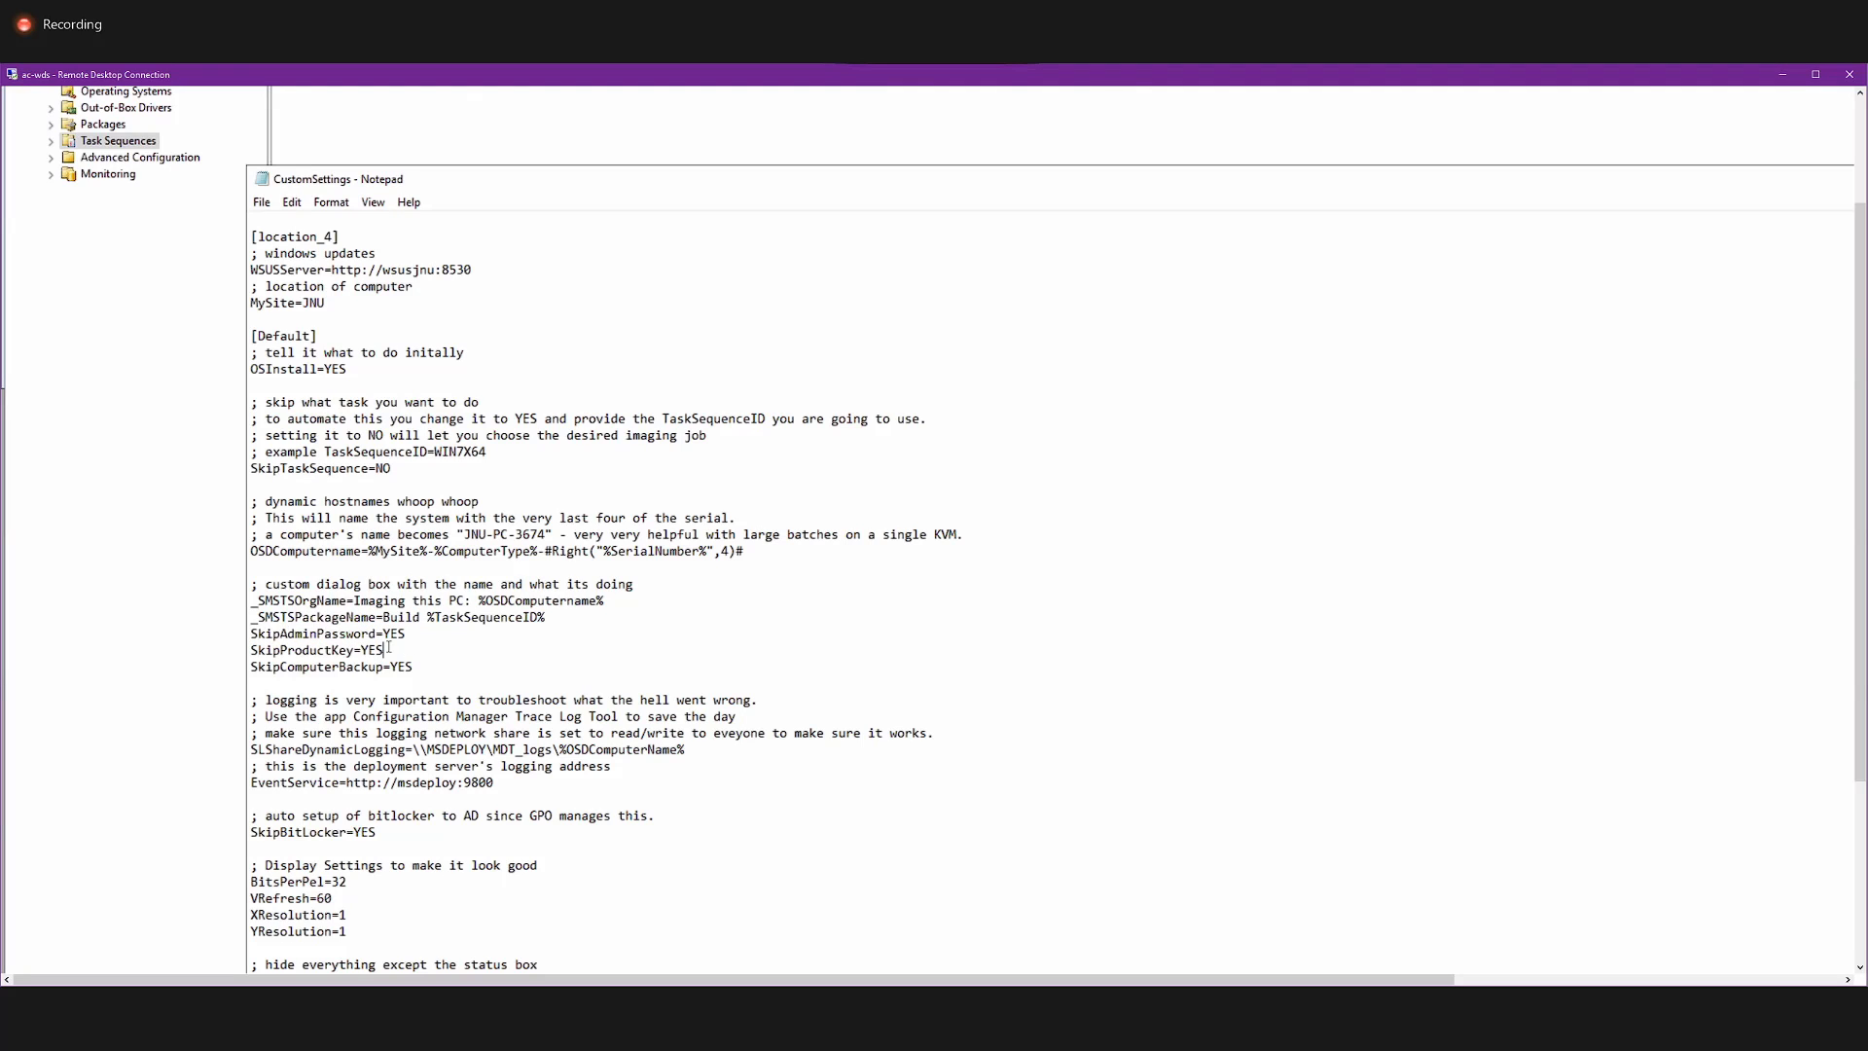
{"action": "left_click_drag", "start_coordinate": [429, 661], "coordinate": [258, 633]}
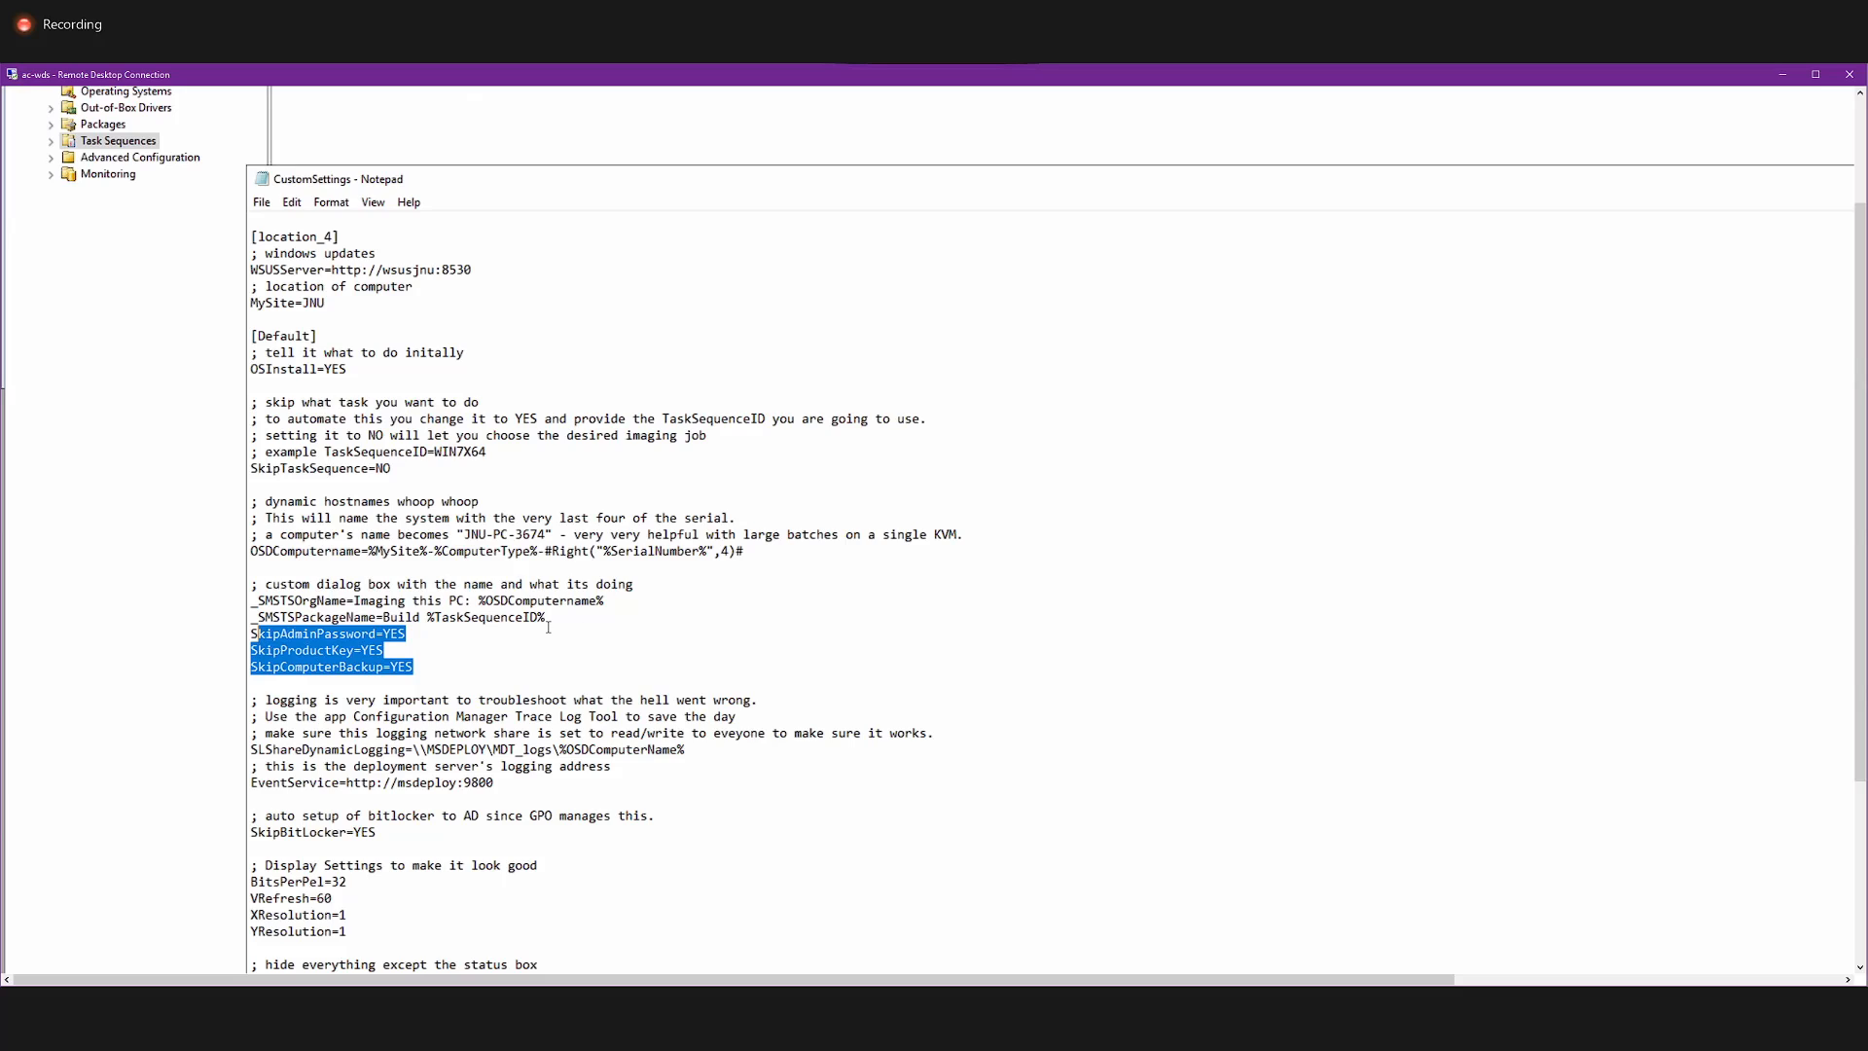
{"action": "left_click_drag", "start_coordinate": [546, 618], "coordinate": [429, 613]}
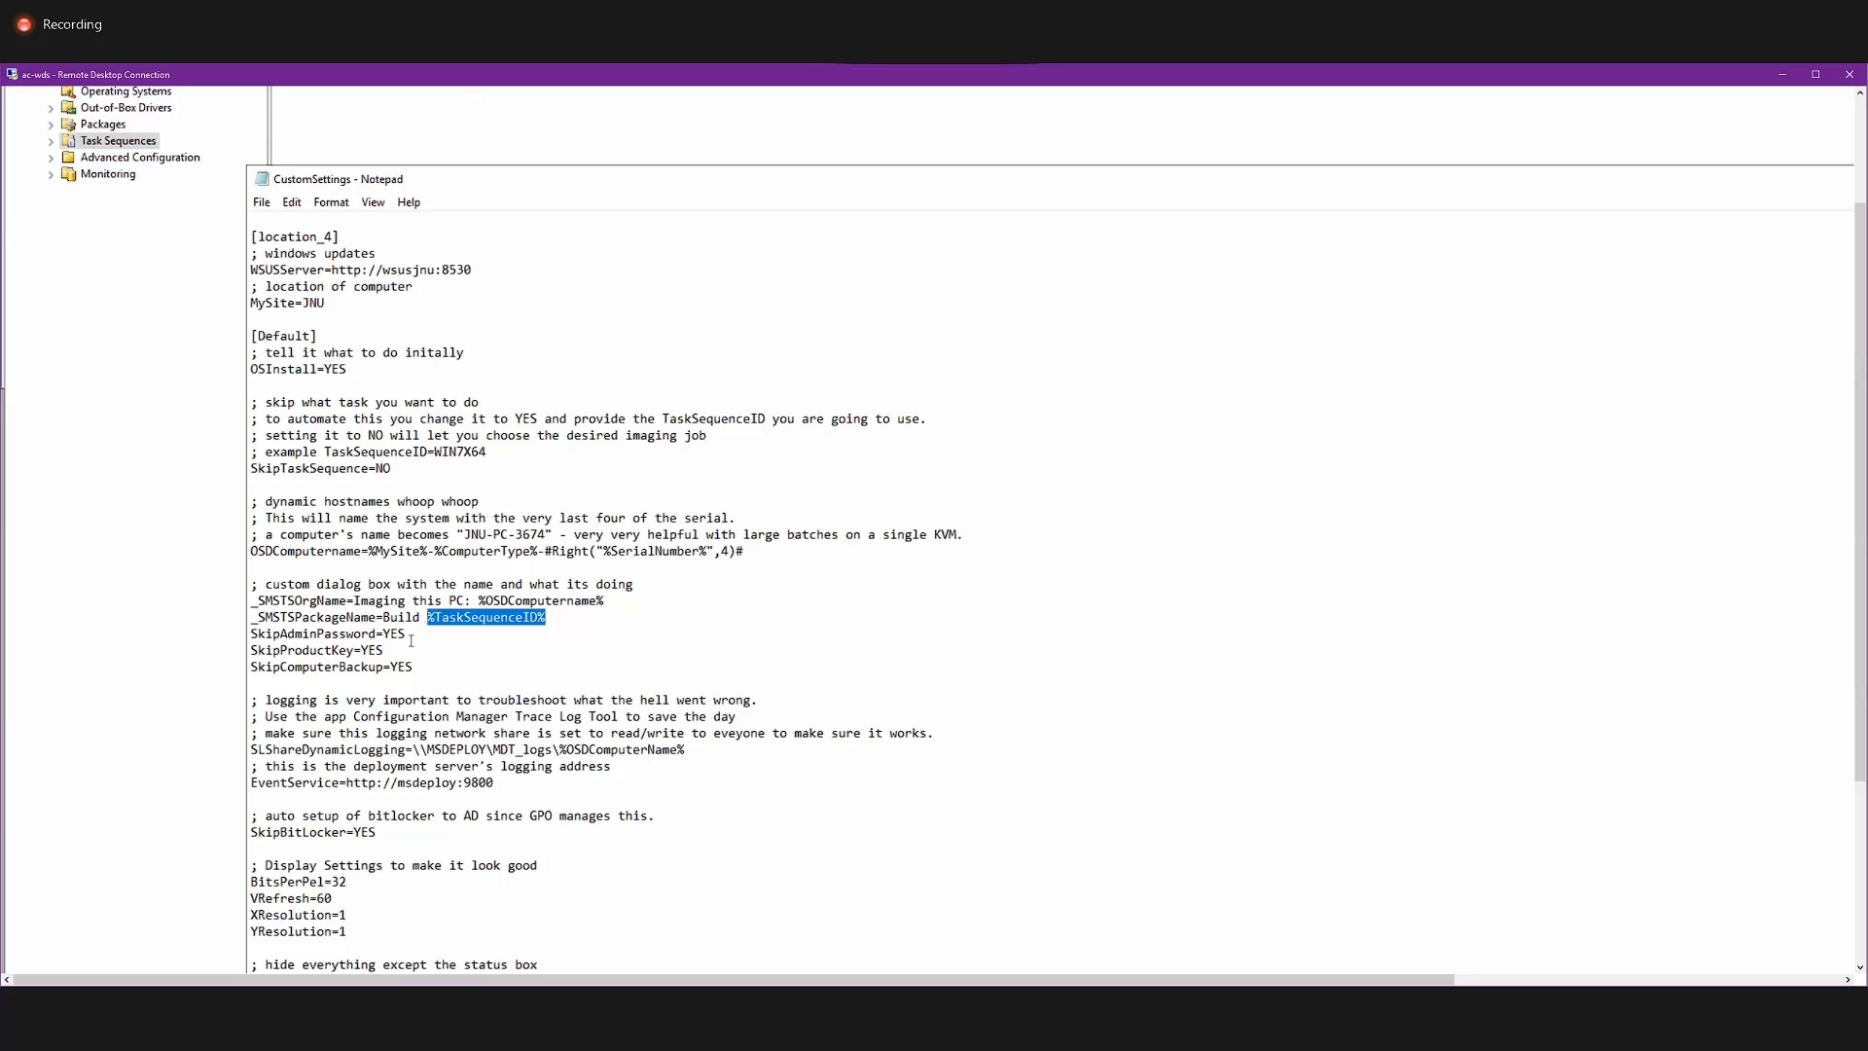
{"action": "left_click_drag", "start_coordinate": [406, 633], "coordinate": [249, 639]}
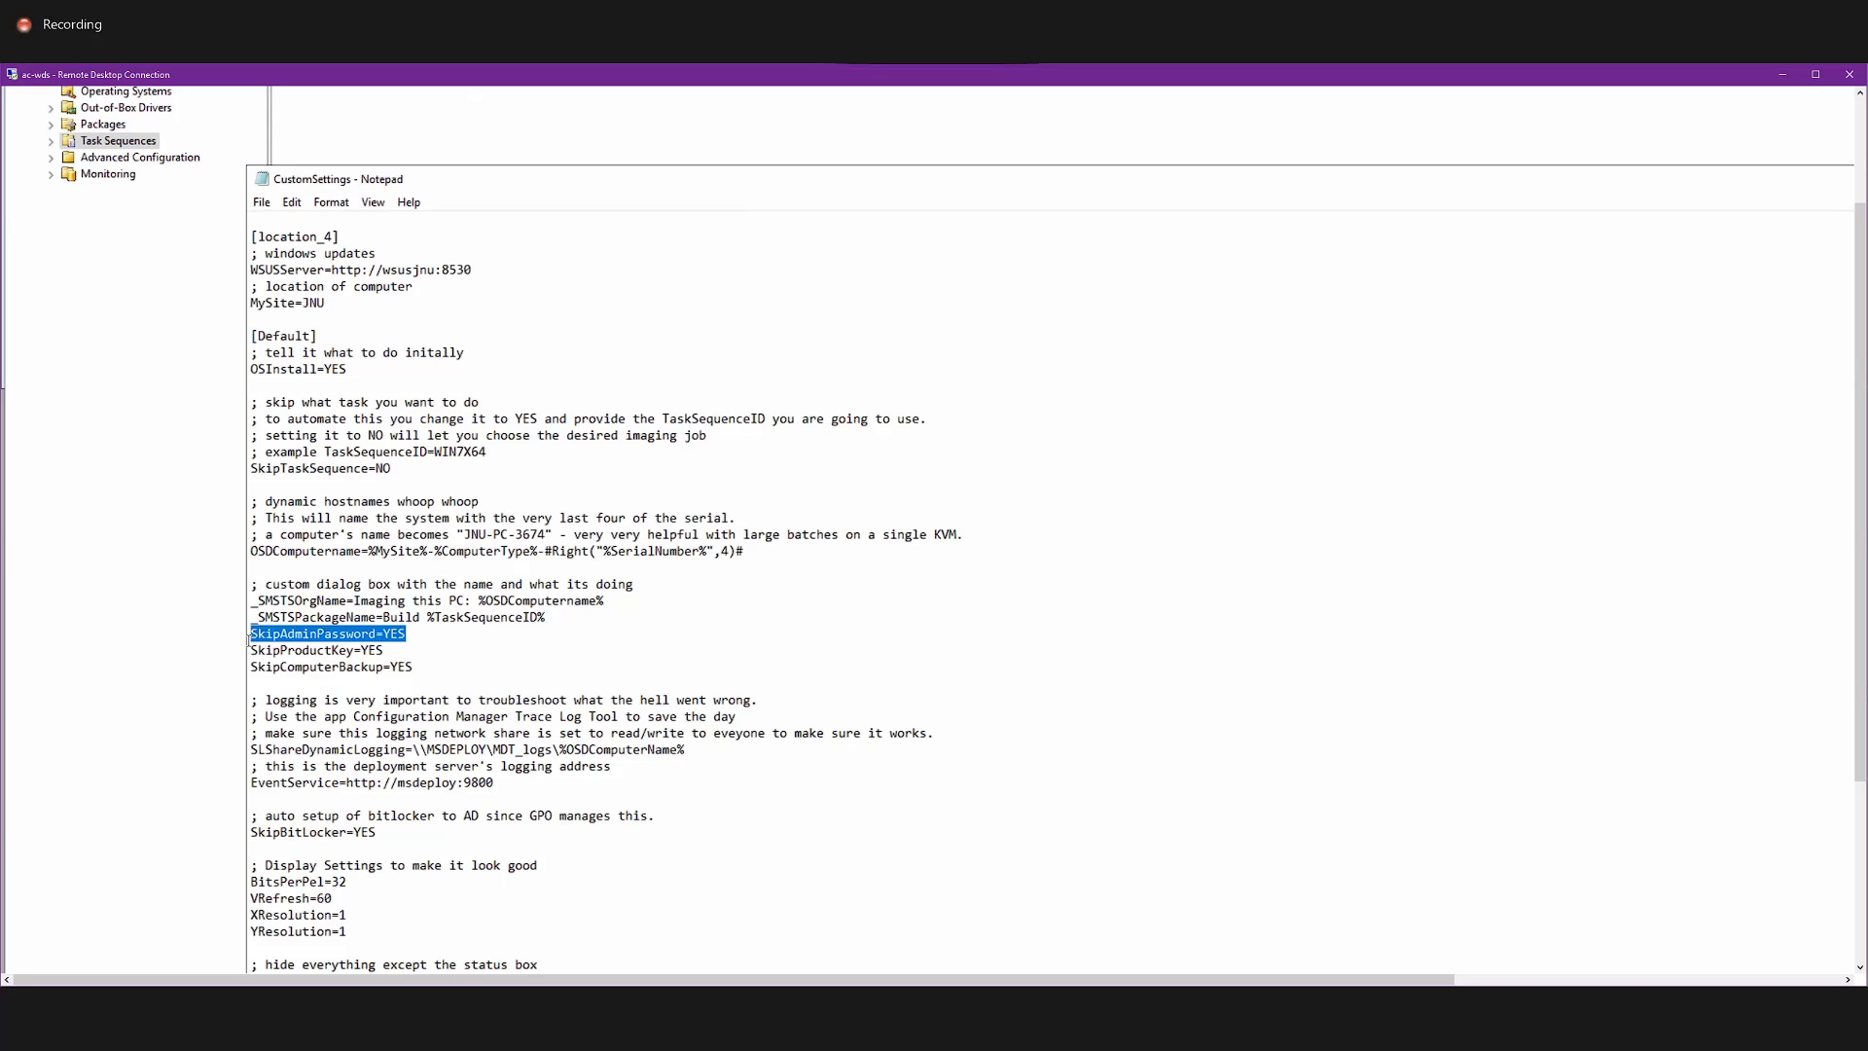
{"action": "left_click", "coordinate": [349, 652]}
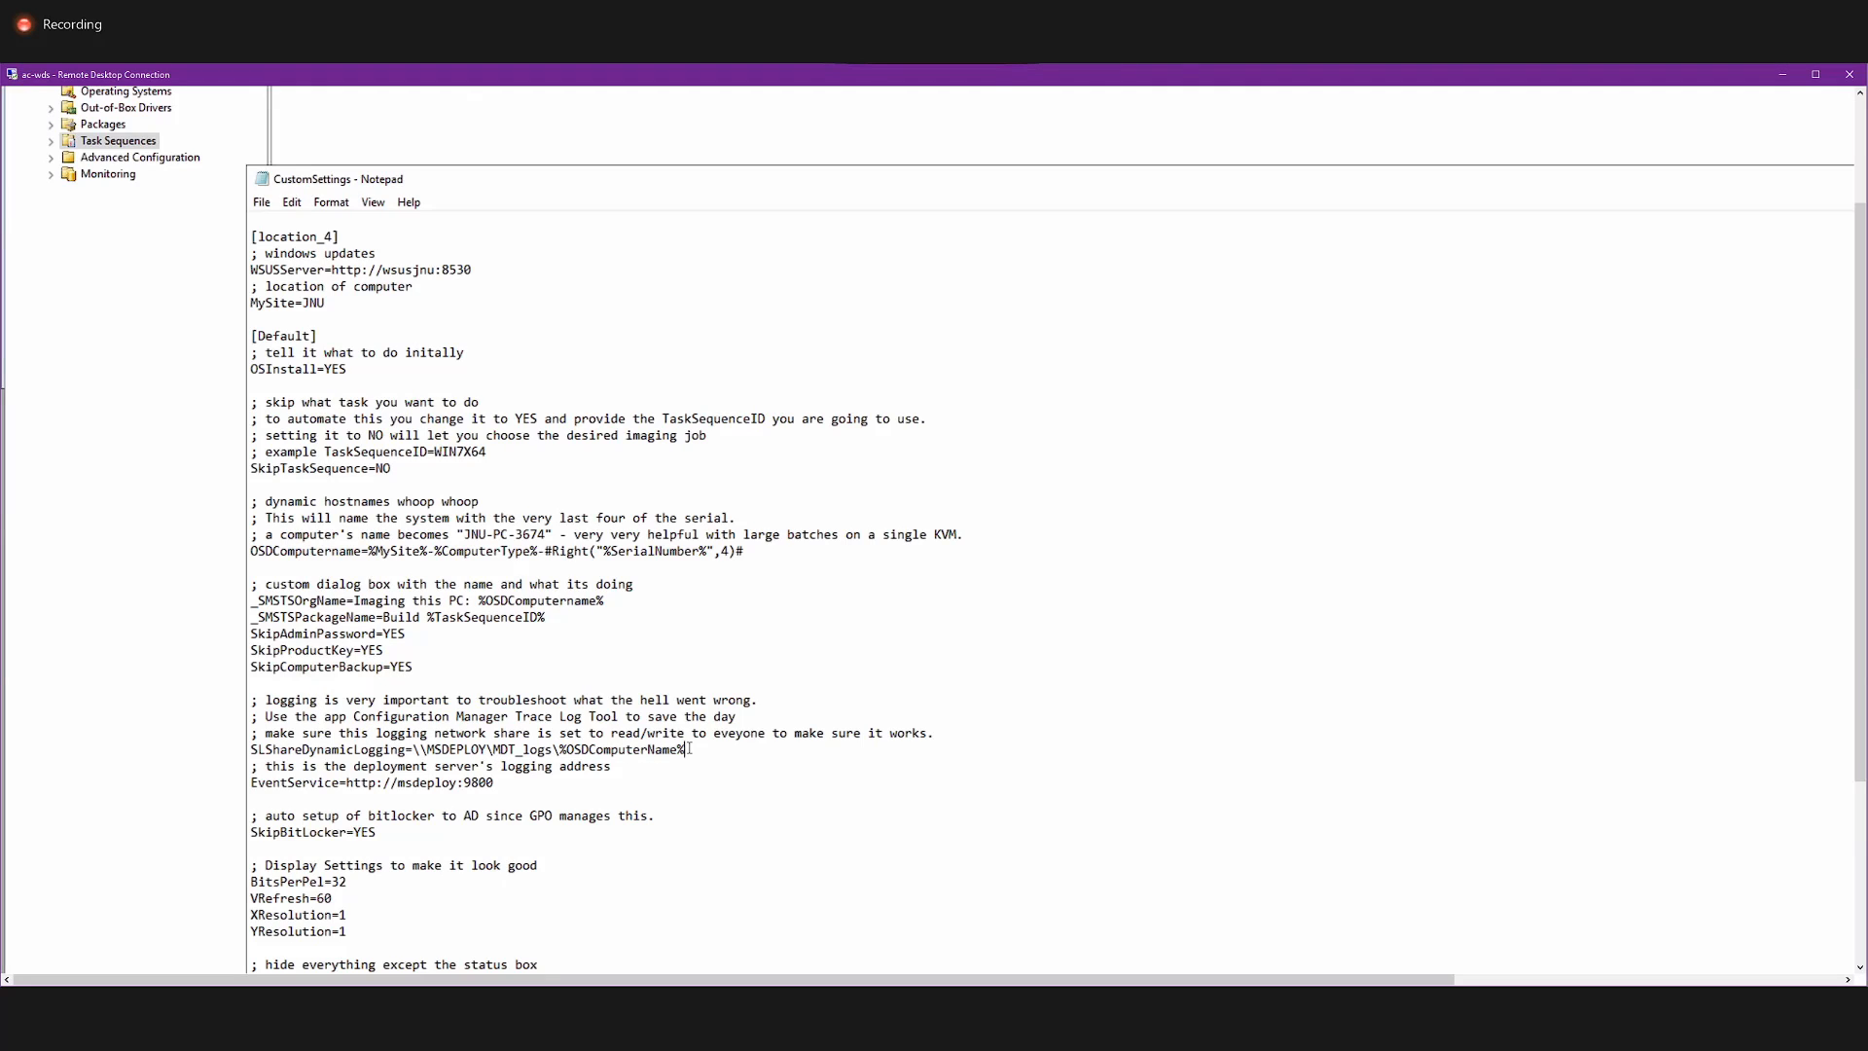
{"action": "left_click_drag", "start_coordinate": [686, 749], "coordinate": [554, 750]}
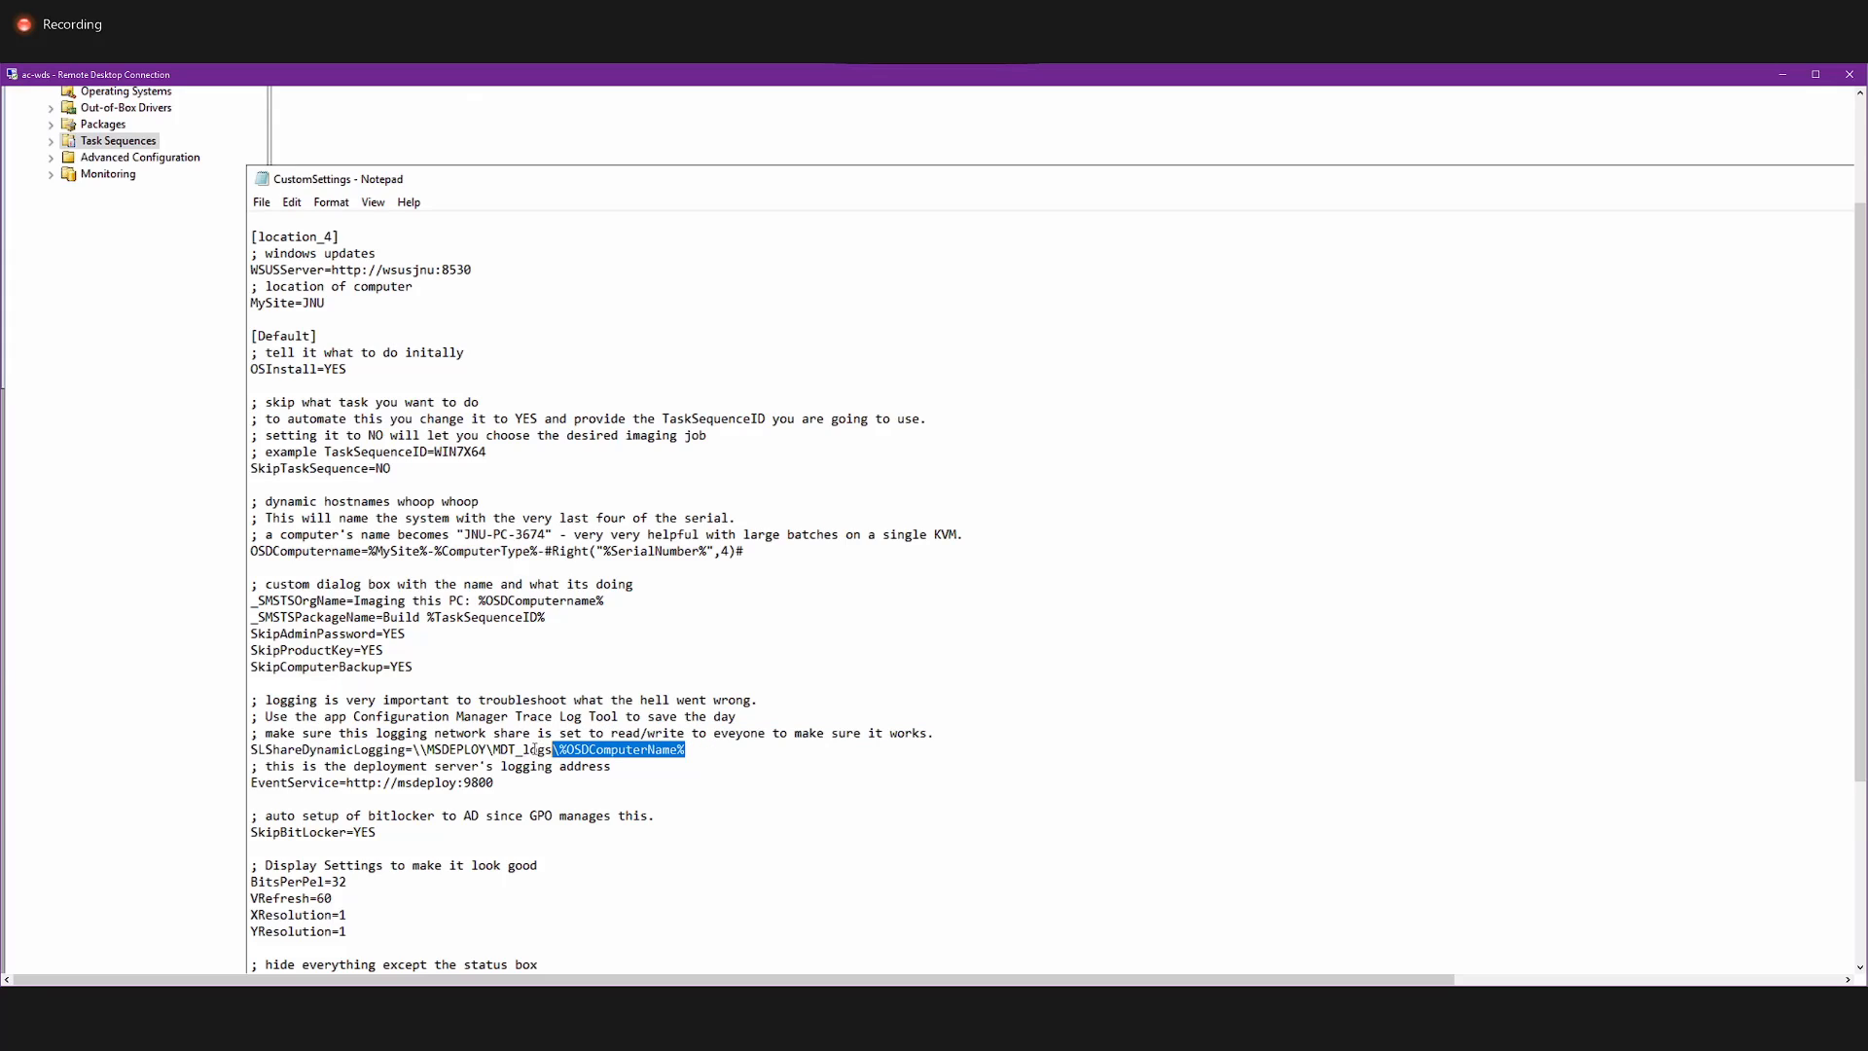
{"action": "left_click_drag", "start_coordinate": [420, 749], "coordinate": [625, 750]}
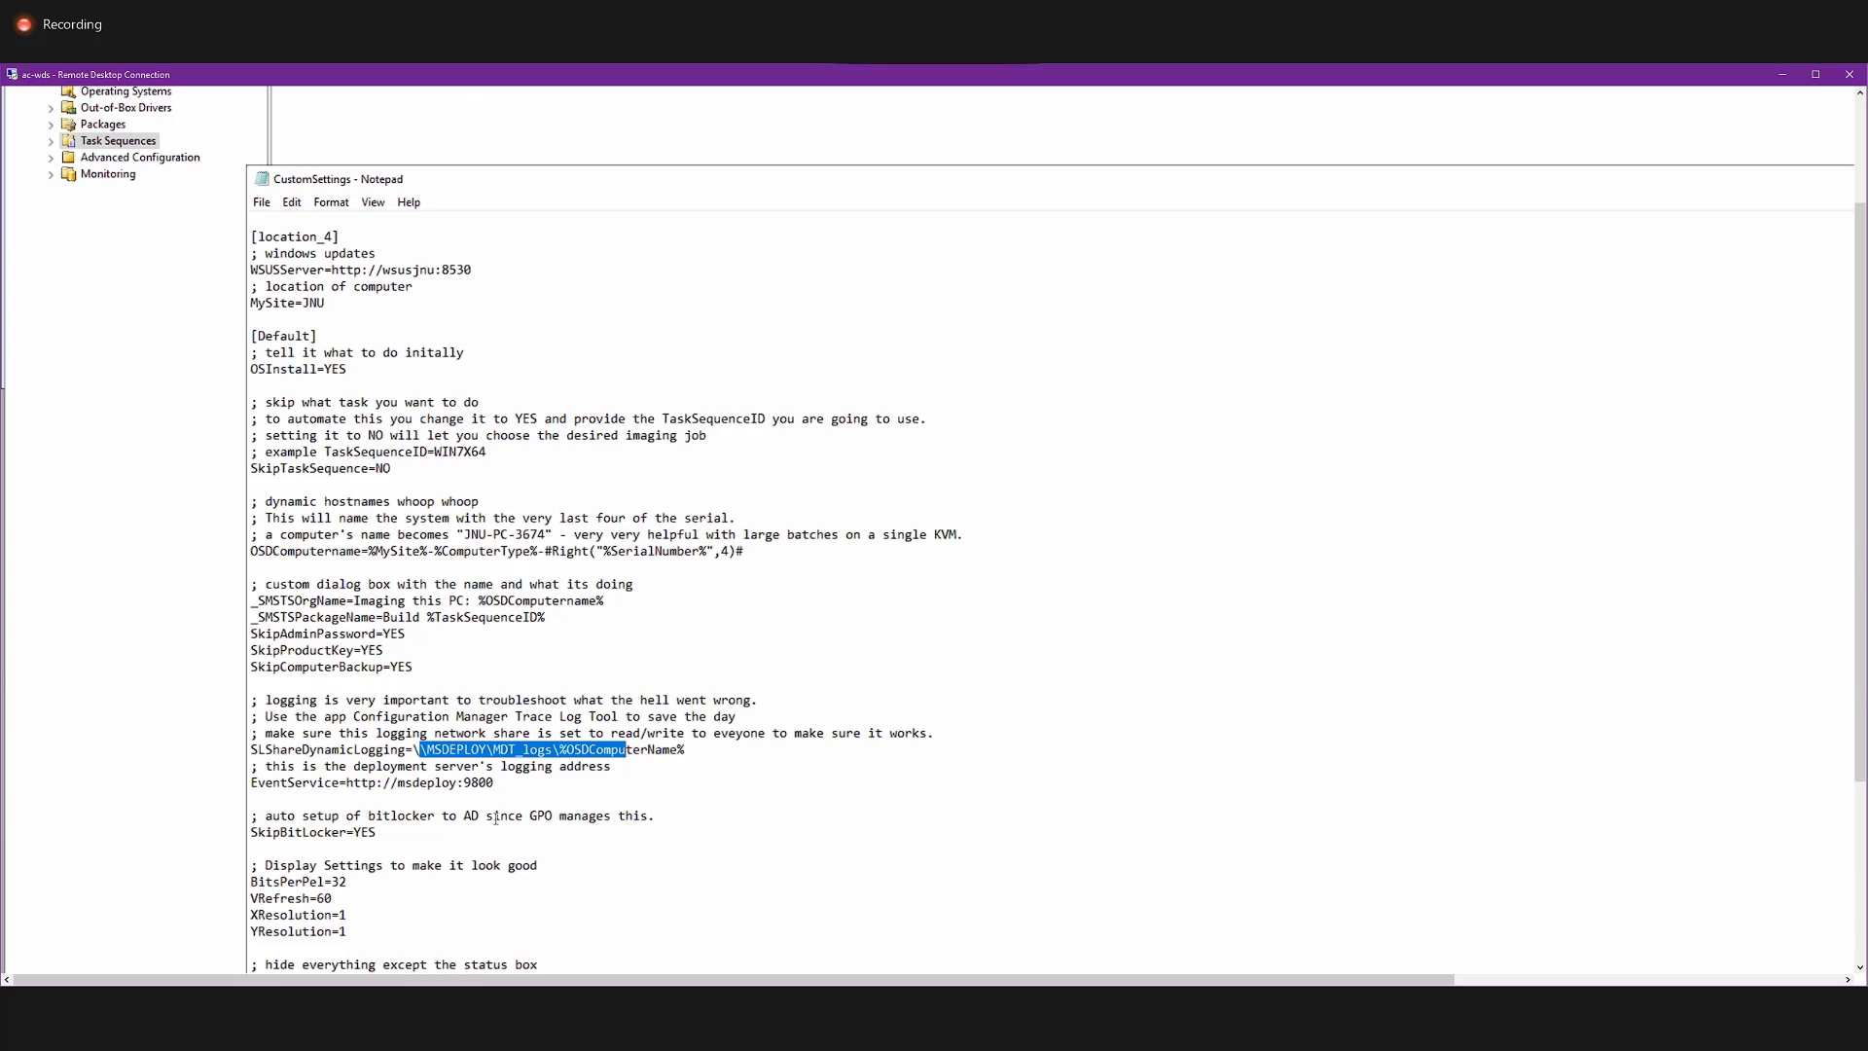
{"action": "left_click_drag", "start_coordinate": [495, 784], "coordinate": [249, 784]}
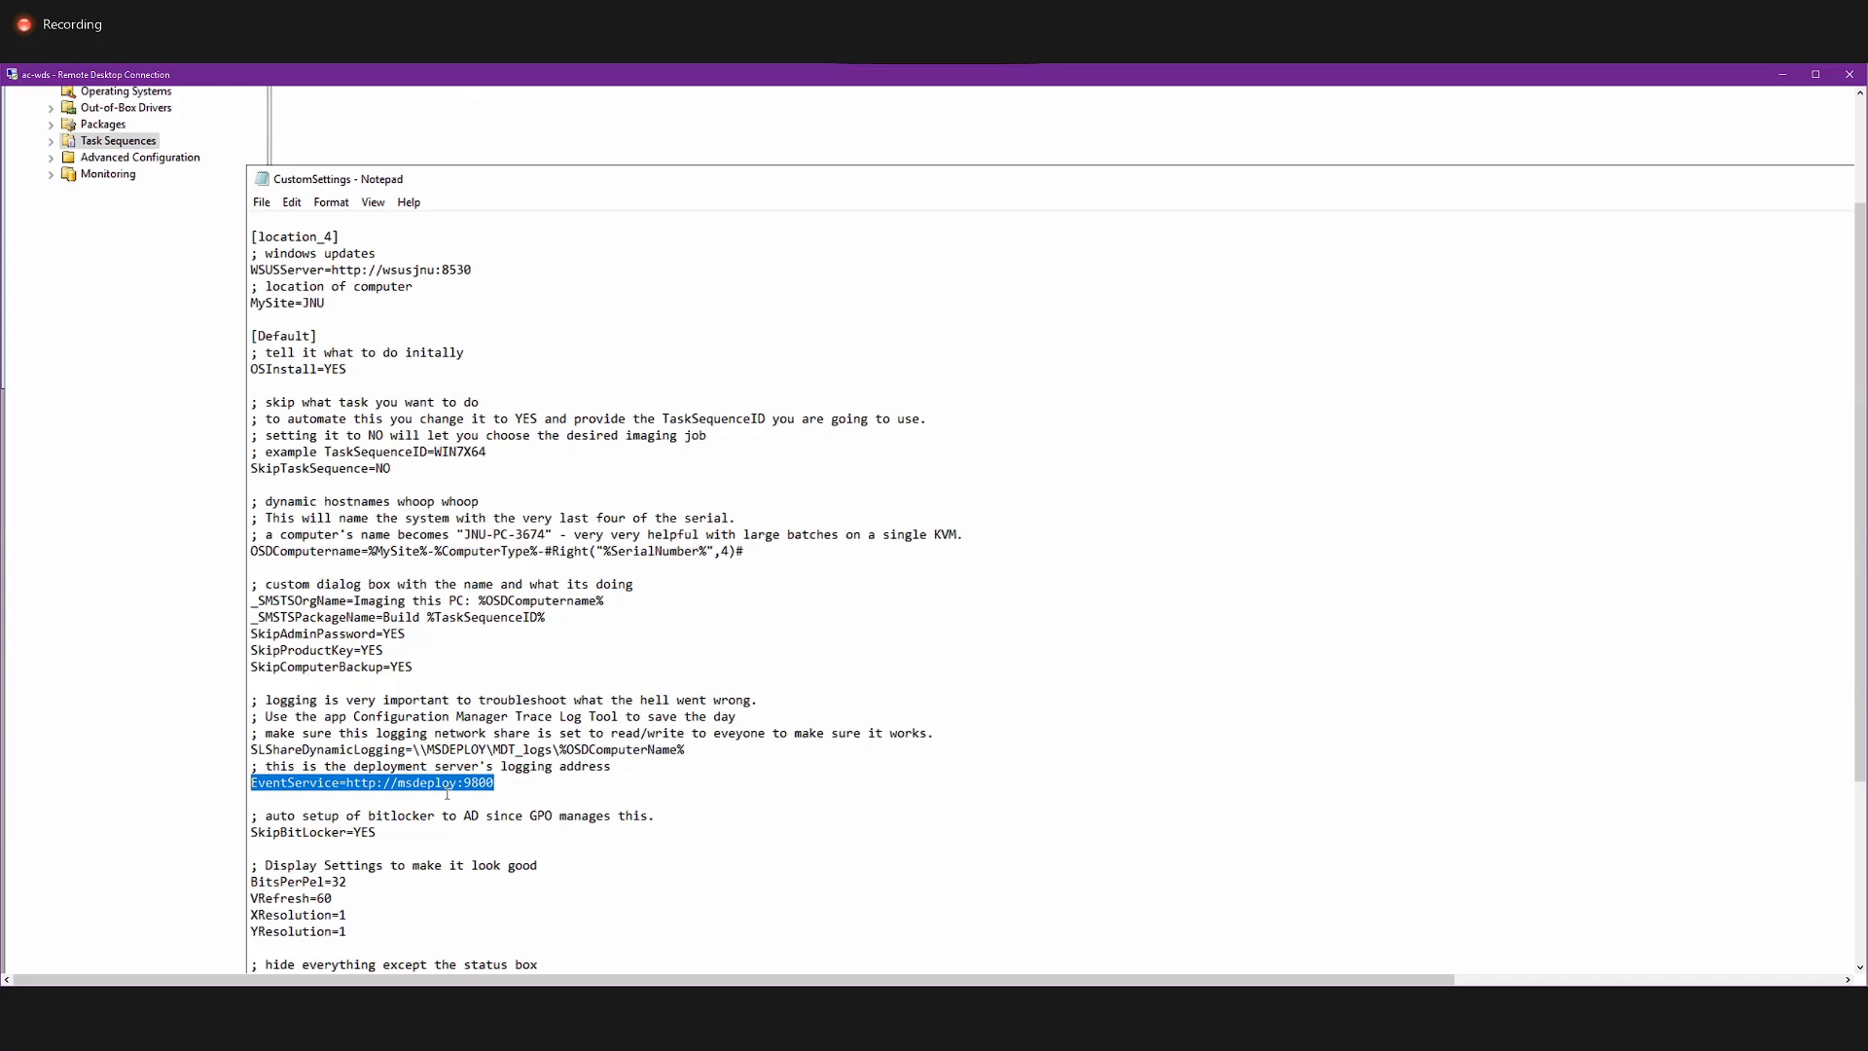
{"action": "left_click", "coordinate": [465, 794]}
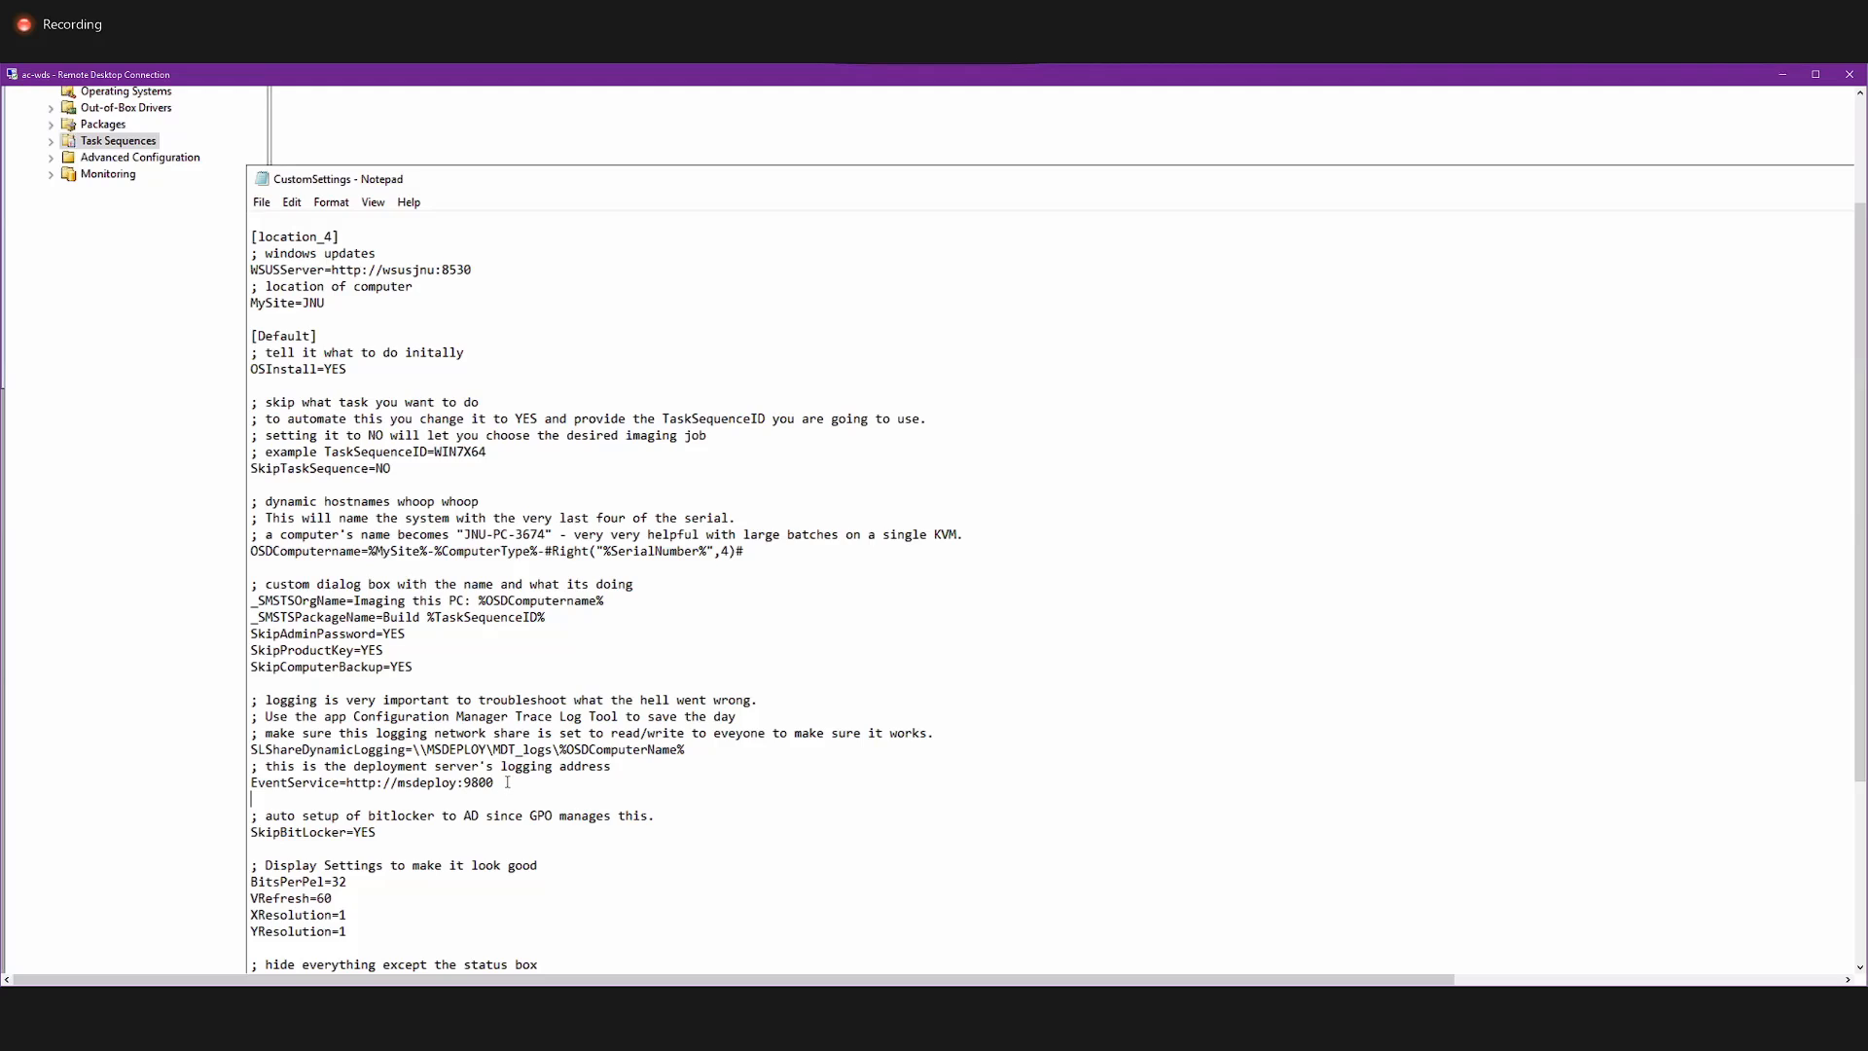
{"action": "left_click_drag", "start_coordinate": [500, 782], "coordinate": [247, 786]}
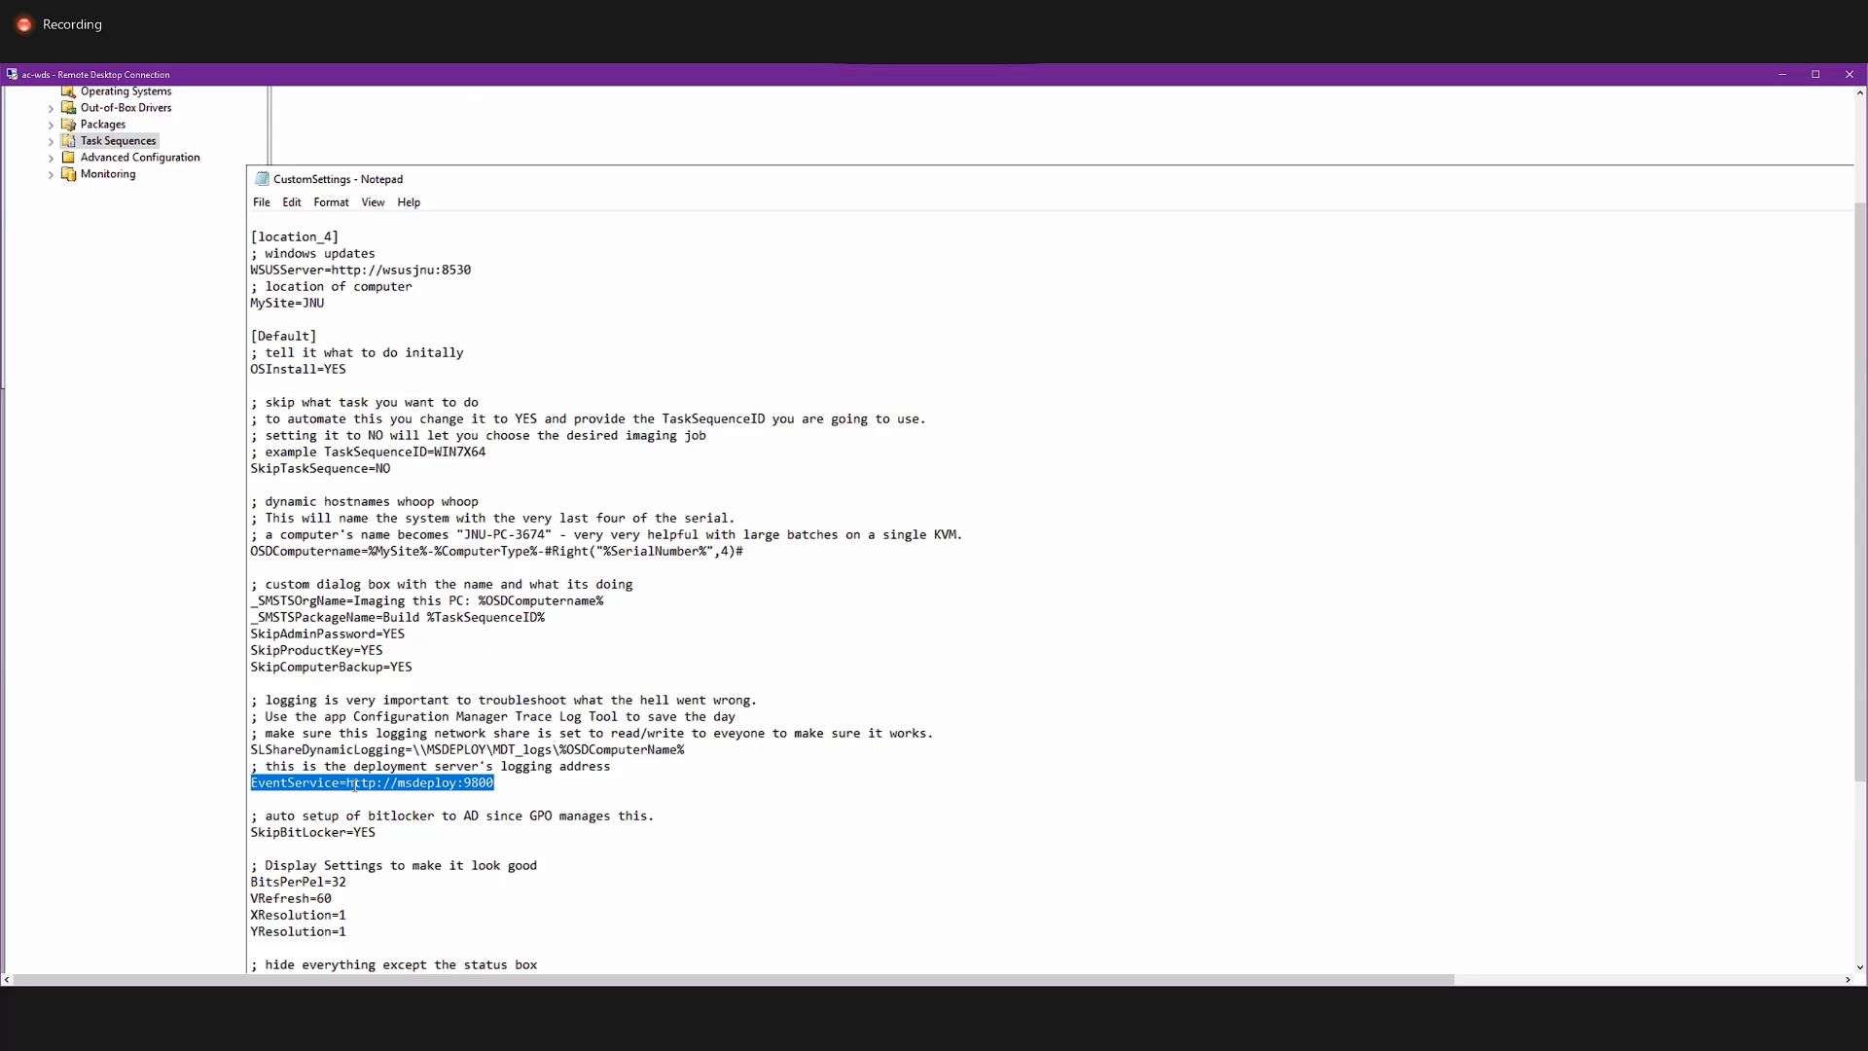
Examine the SkipBitLocker=YES line below the logging settings.
{"action": "scroll", "coordinate": [341, 793], "scroll_direction": "down", "scroll_amount": 3}
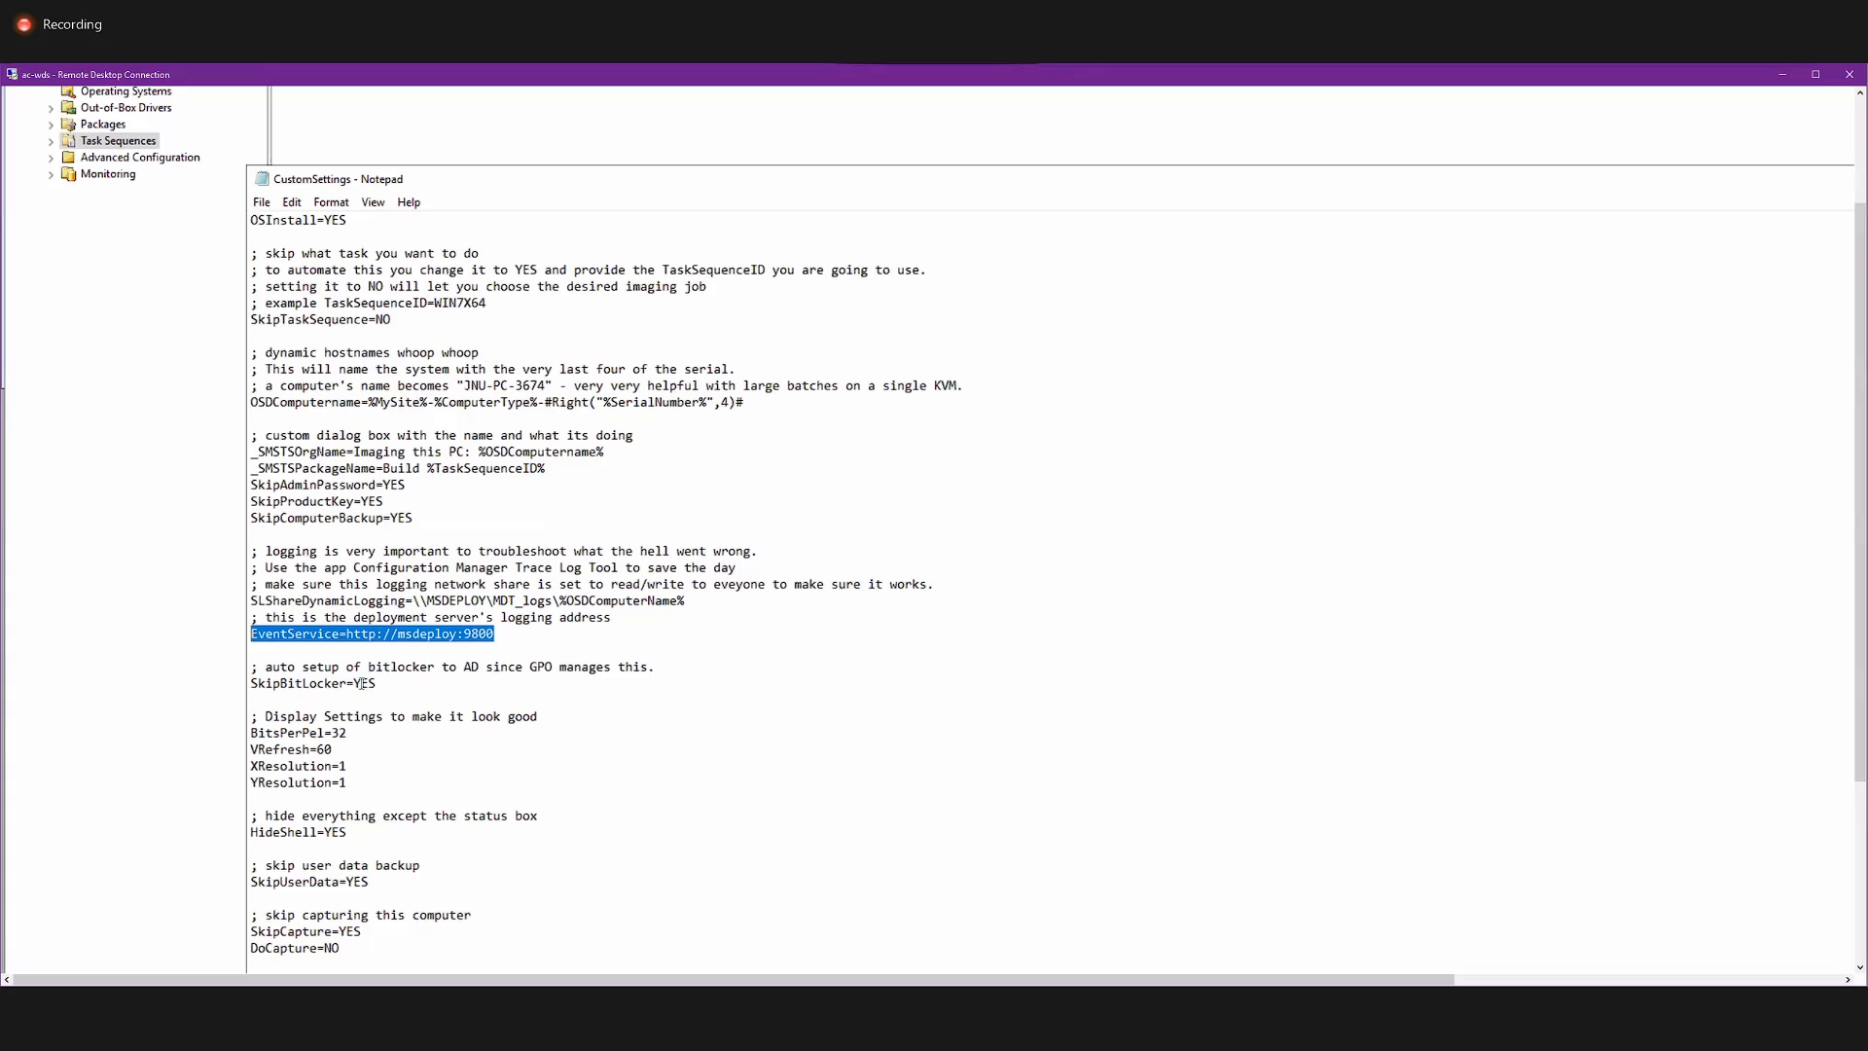
{"action": "left_click_drag", "start_coordinate": [377, 683], "coordinate": [333, 682]}
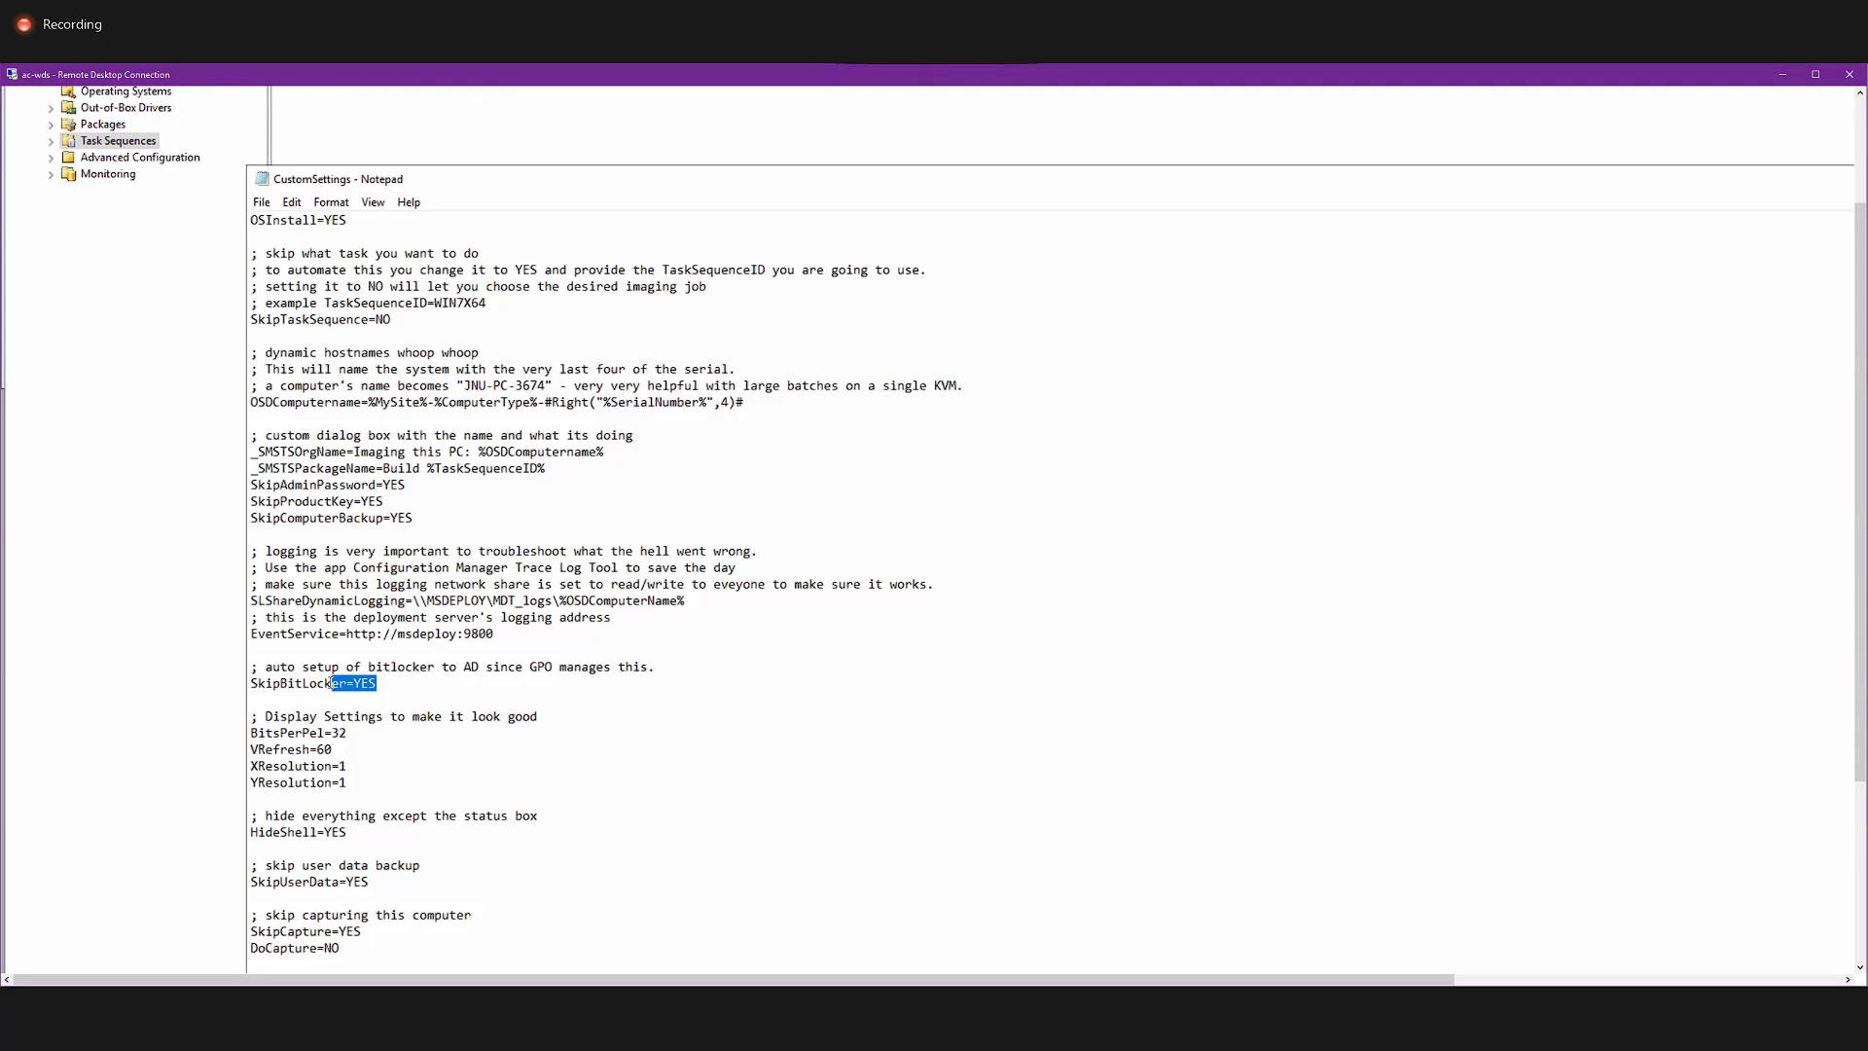
{"action": "left_click_drag", "start_coordinate": [331, 683], "coordinate": [236, 683]}
{"action": "left_click", "coordinate": [336, 696]}
Examine the display settings block with the BitsPerPel, VRefresh, XResolution and YResolution values.
{"action": "left_click_drag", "start_coordinate": [435, 775], "coordinate": [243, 719]}
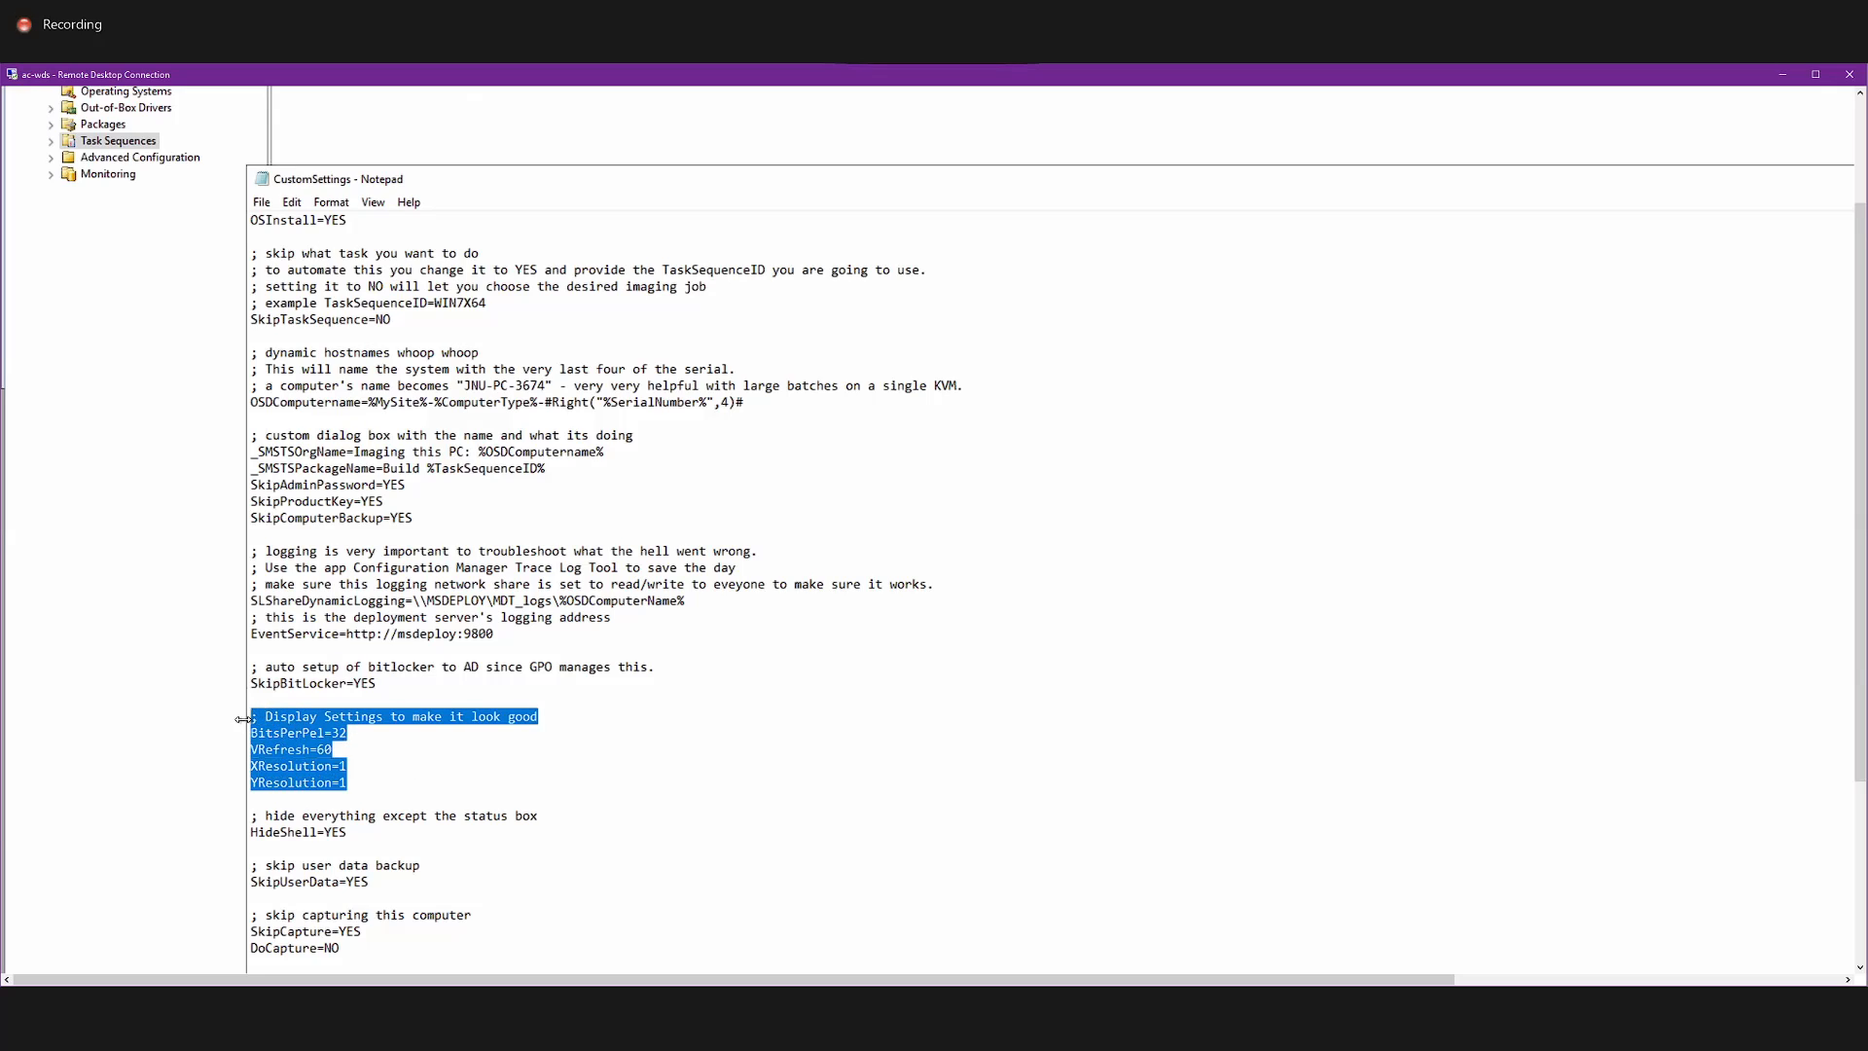
{"action": "left_click", "coordinate": [370, 742]}
{"action": "left_click_drag", "start_coordinate": [368, 738], "coordinate": [303, 746]}
{"action": "left_click", "coordinate": [330, 745]}
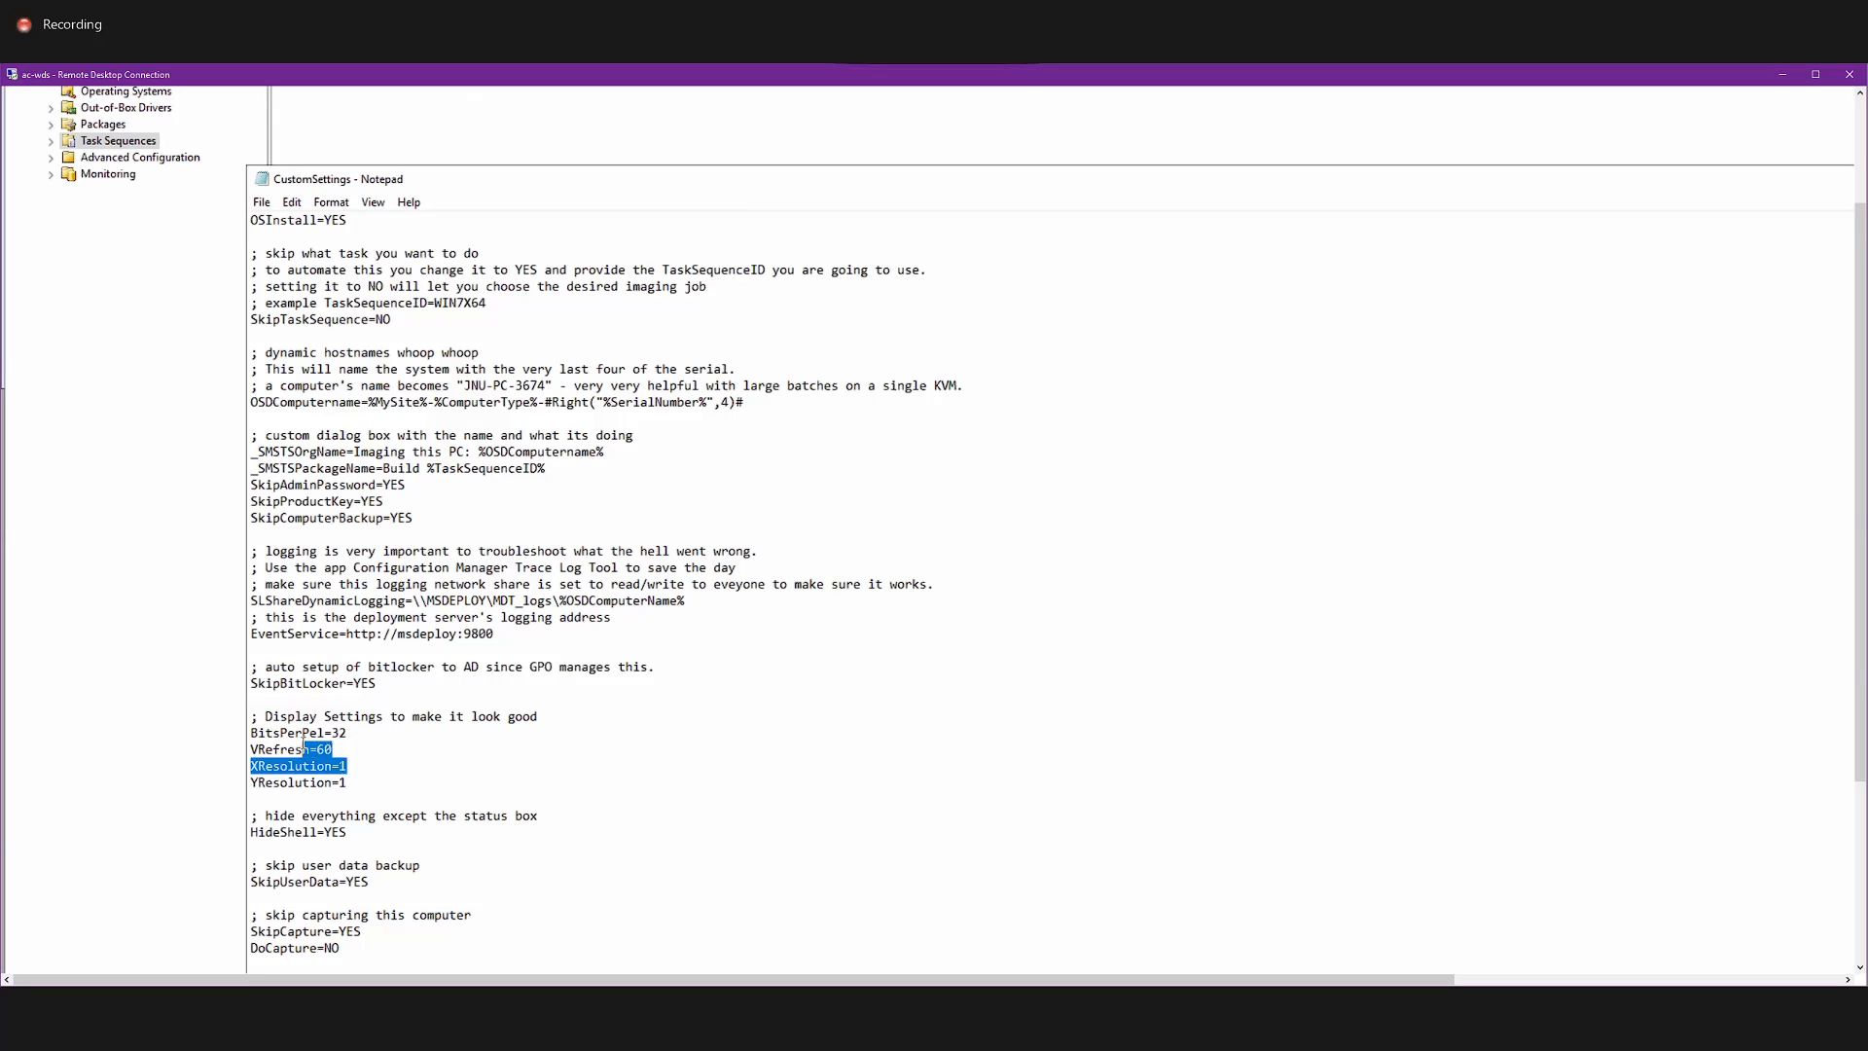
{"action": "left_click", "coordinate": [392, 755]}
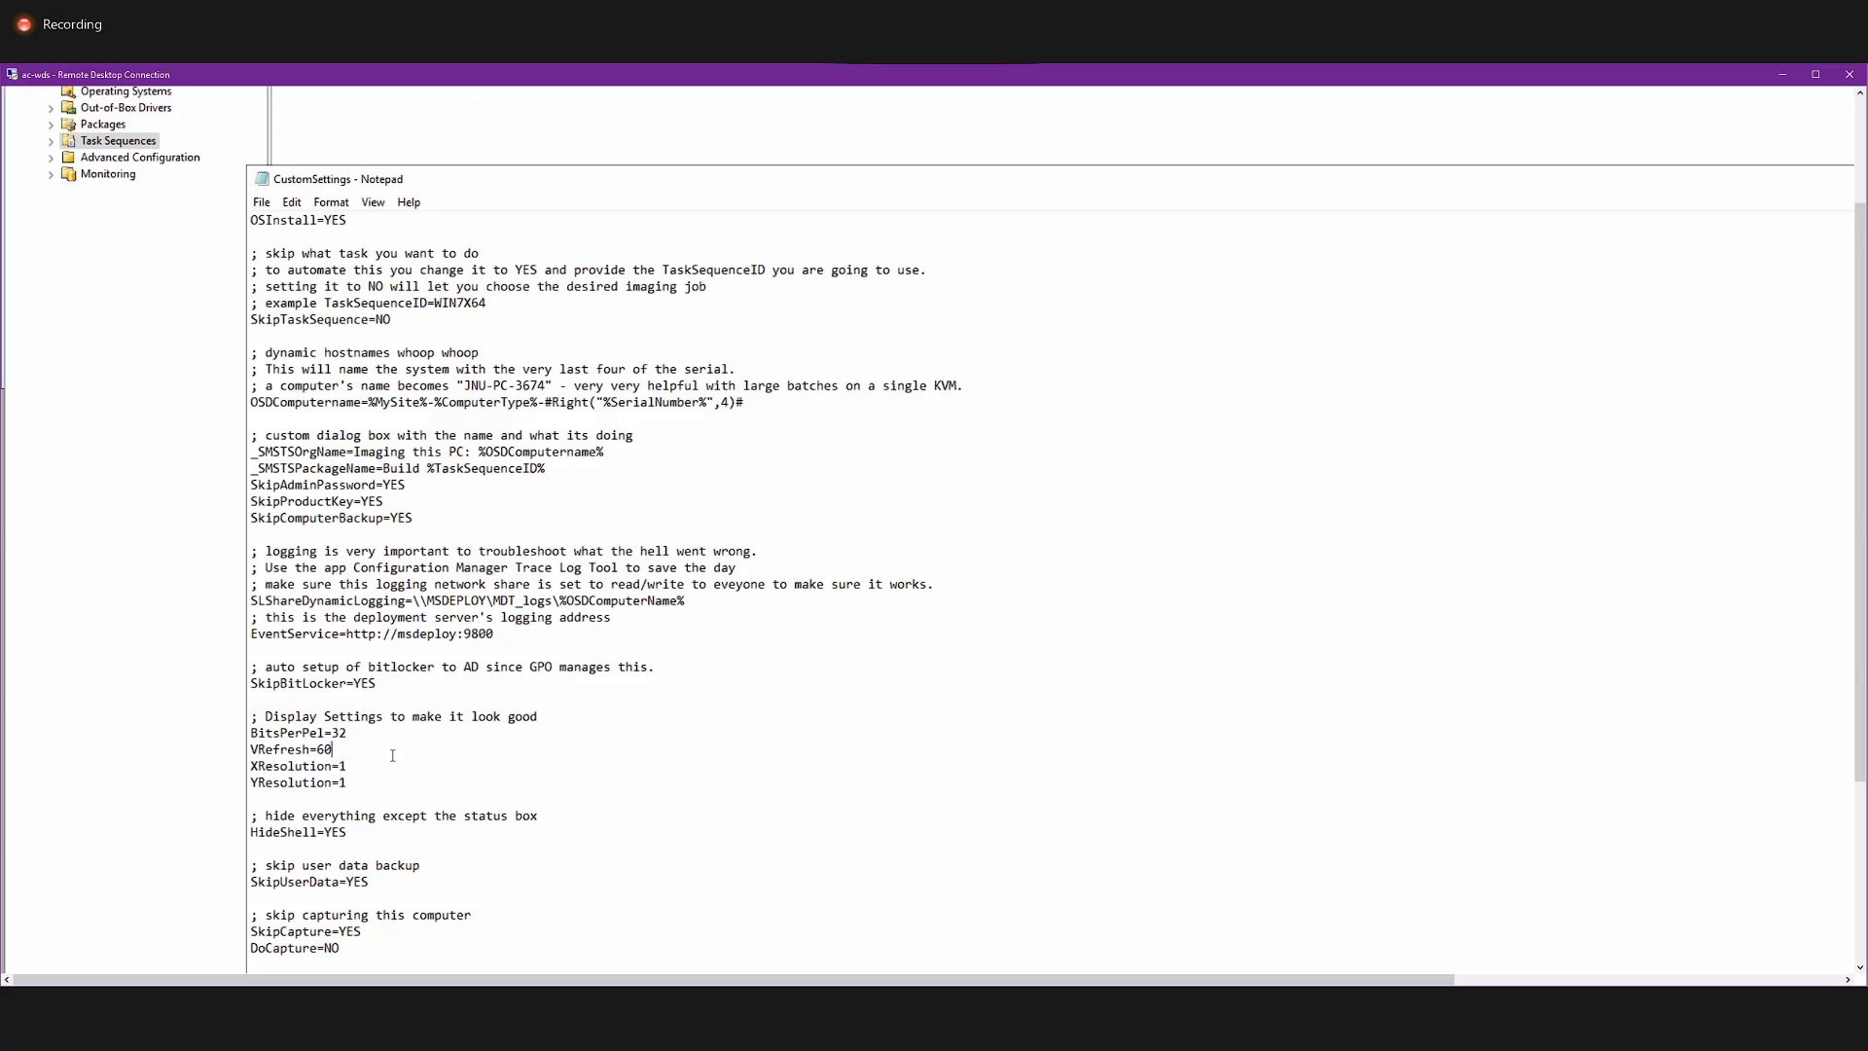
Examine the BitsPerPel=32 and VRefresh=60 values individually in the display settings.
{"action": "double_click", "coordinate": [340, 732]}
{"action": "type", "text": "32"}
{"action": "double_click", "coordinate": [324, 750]}
Examine the HideShell=YES line and its comment about hiding everything except the status box.
{"action": "scroll", "coordinate": [448, 709], "scroll_direction": "down", "scroll_amount": 3}
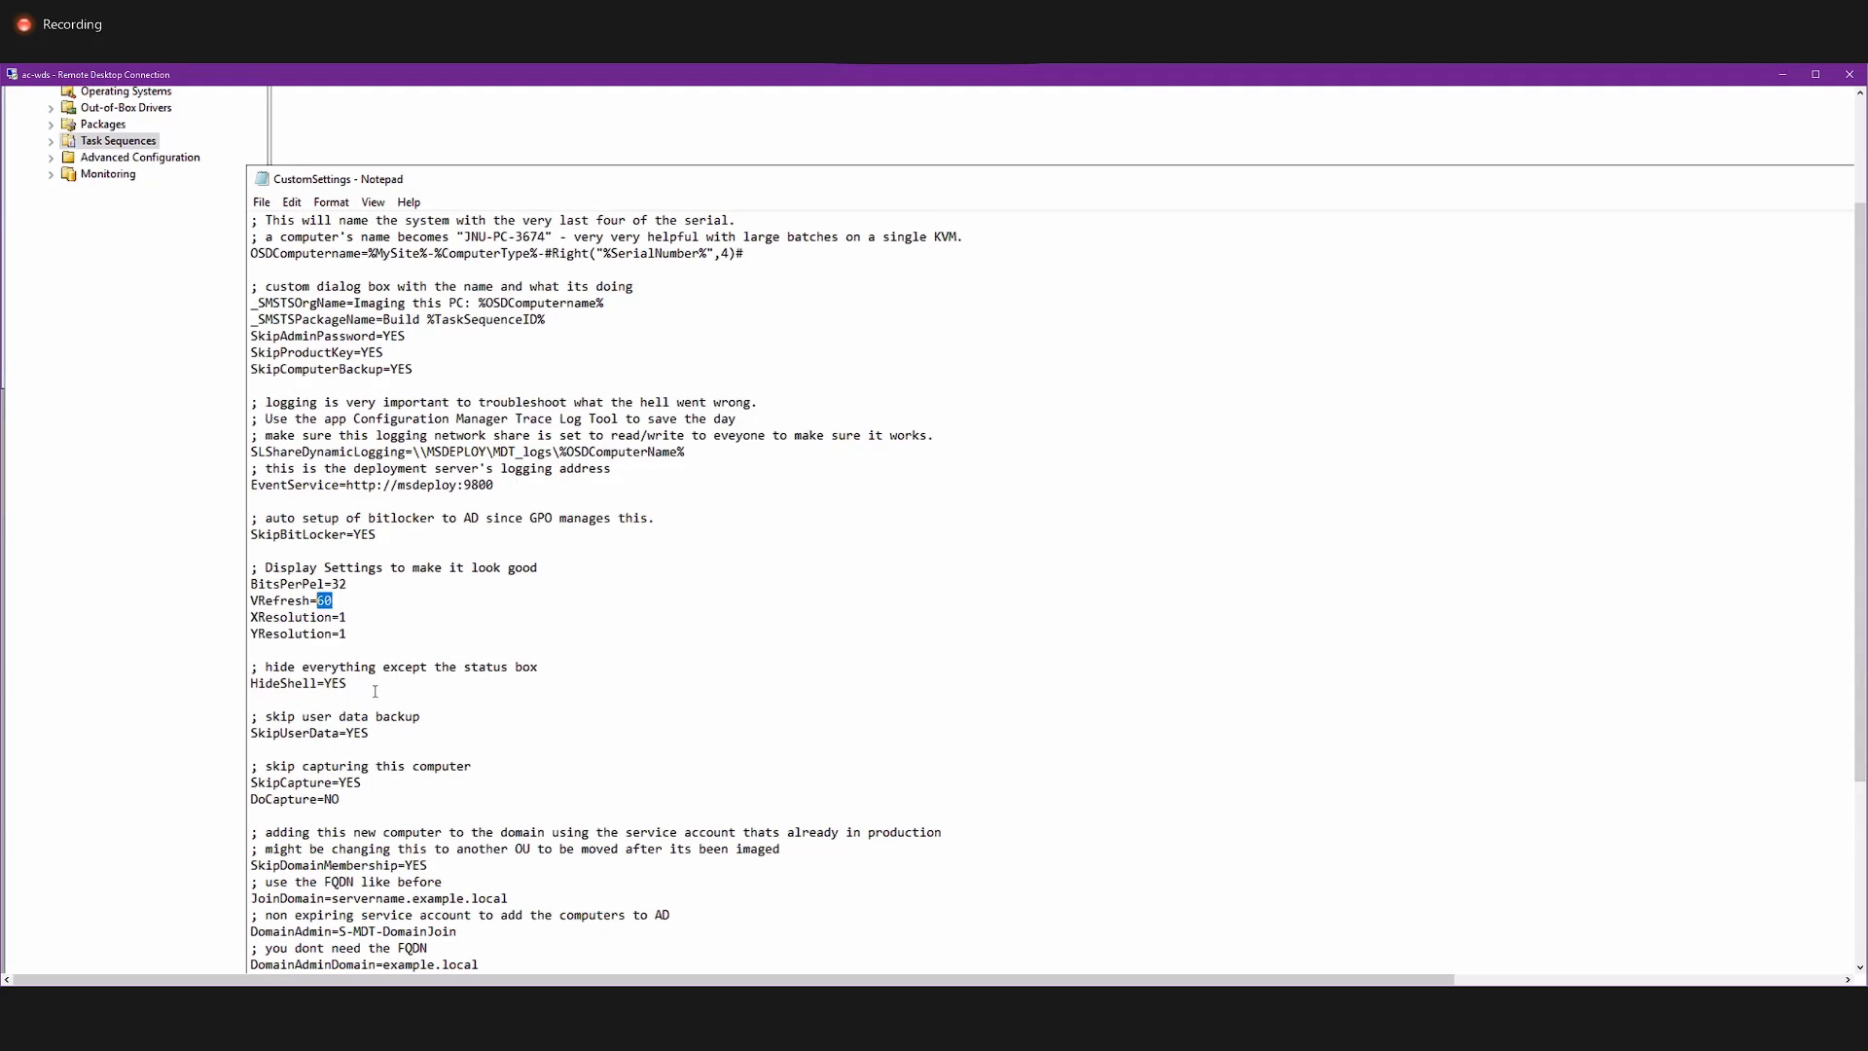
{"action": "left_click", "coordinate": [498, 693]}
{"action": "right_click", "coordinate": [528, 683]}
{"action": "left_click", "coordinate": [401, 683]}
{"action": "left_click_drag", "start_coordinate": [362, 667], "coordinate": [303, 670]}
{"action": "left_click", "coordinate": [304, 682]}
{"action": "double_click", "coordinate": [304, 682]}
{"action": "left_click", "coordinate": [379, 689]}
{"action": "left_click_drag", "start_coordinate": [380, 690], "coordinate": [242, 679]}
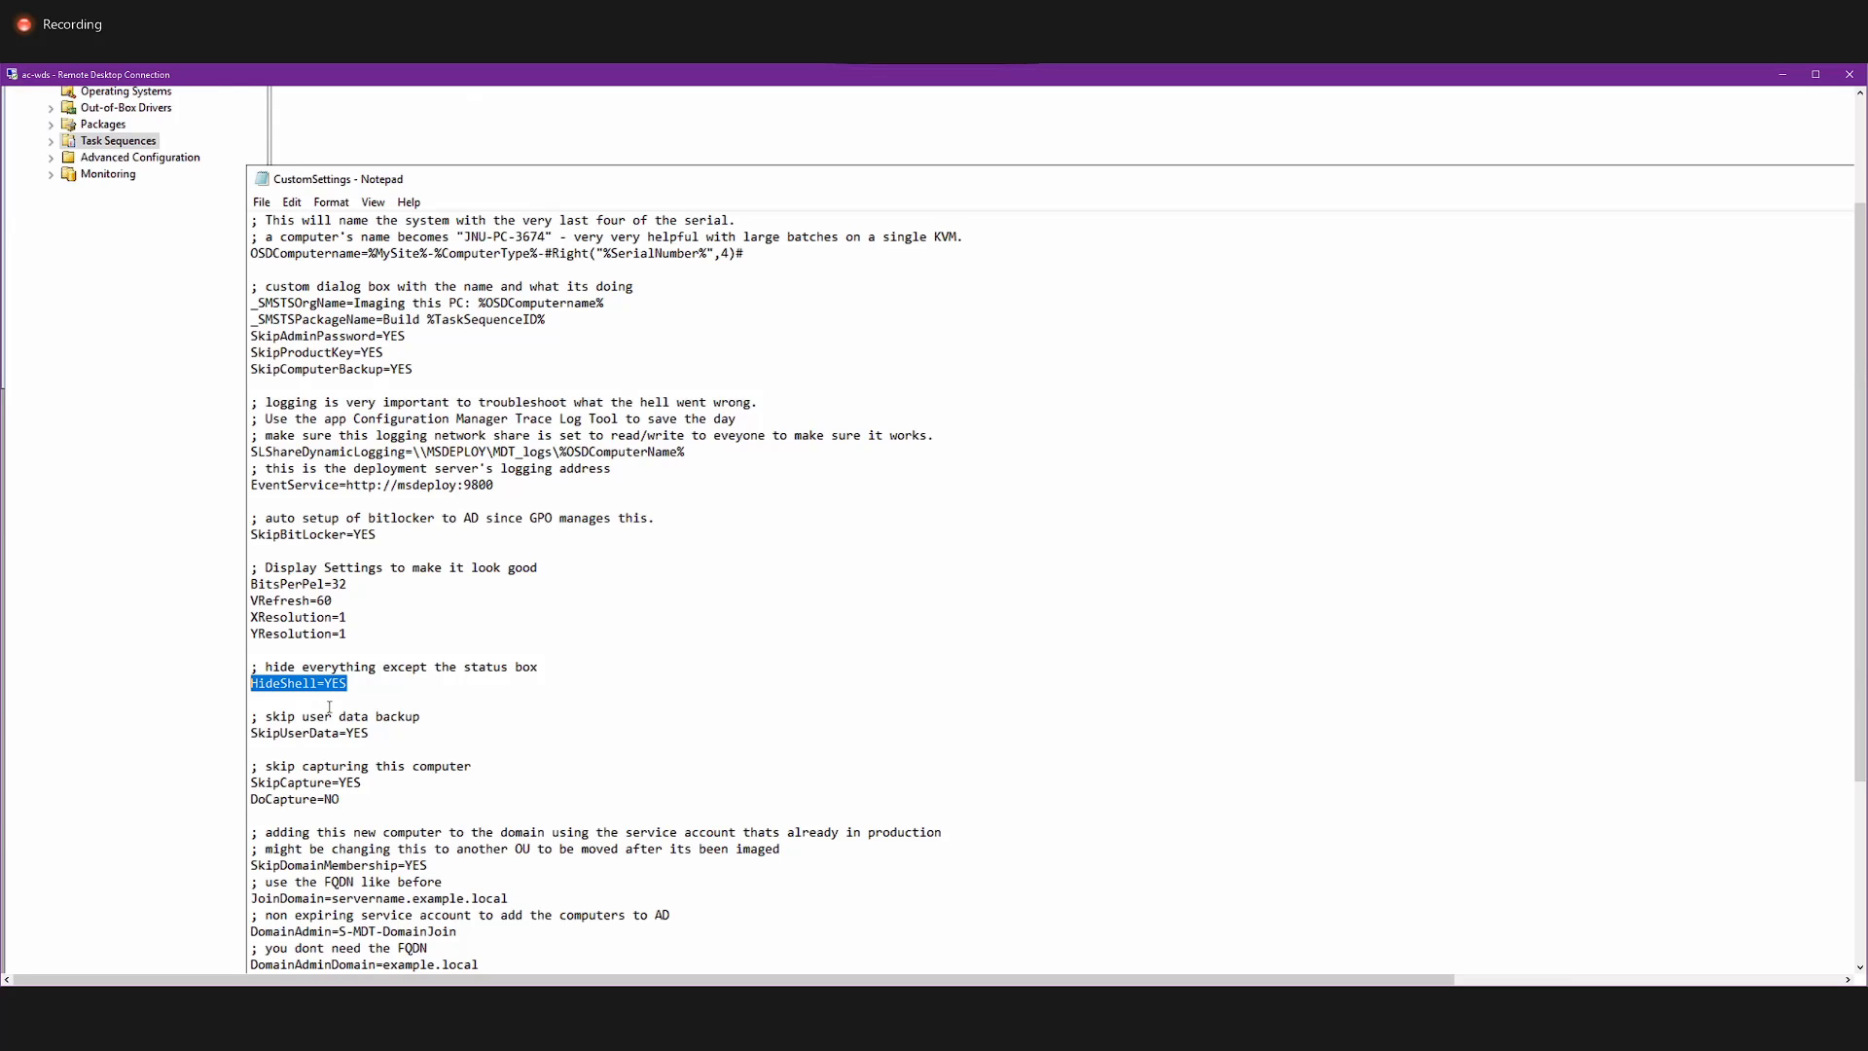
Examine the SkipUserData=YES line and its user data backup comment.
{"action": "left_click_drag", "start_coordinate": [370, 732], "coordinate": [252, 718]}
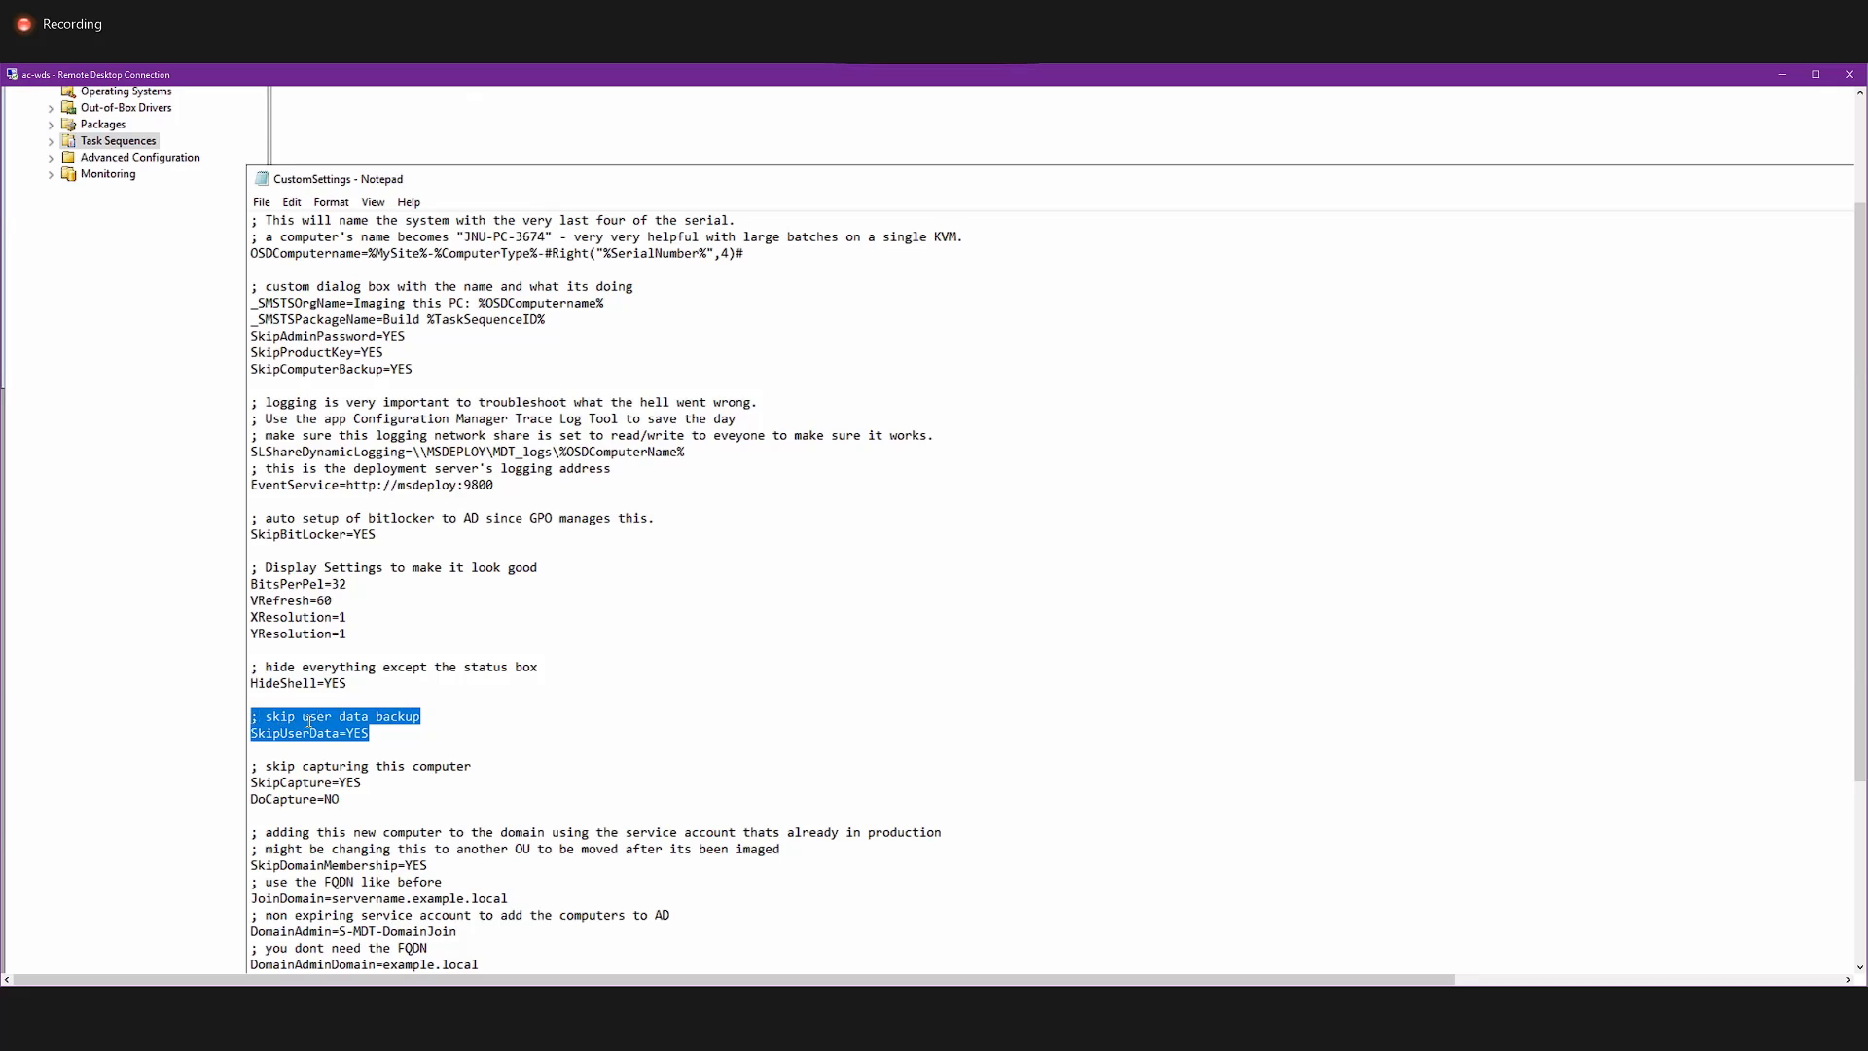
{"action": "left_click", "coordinate": [340, 731]}
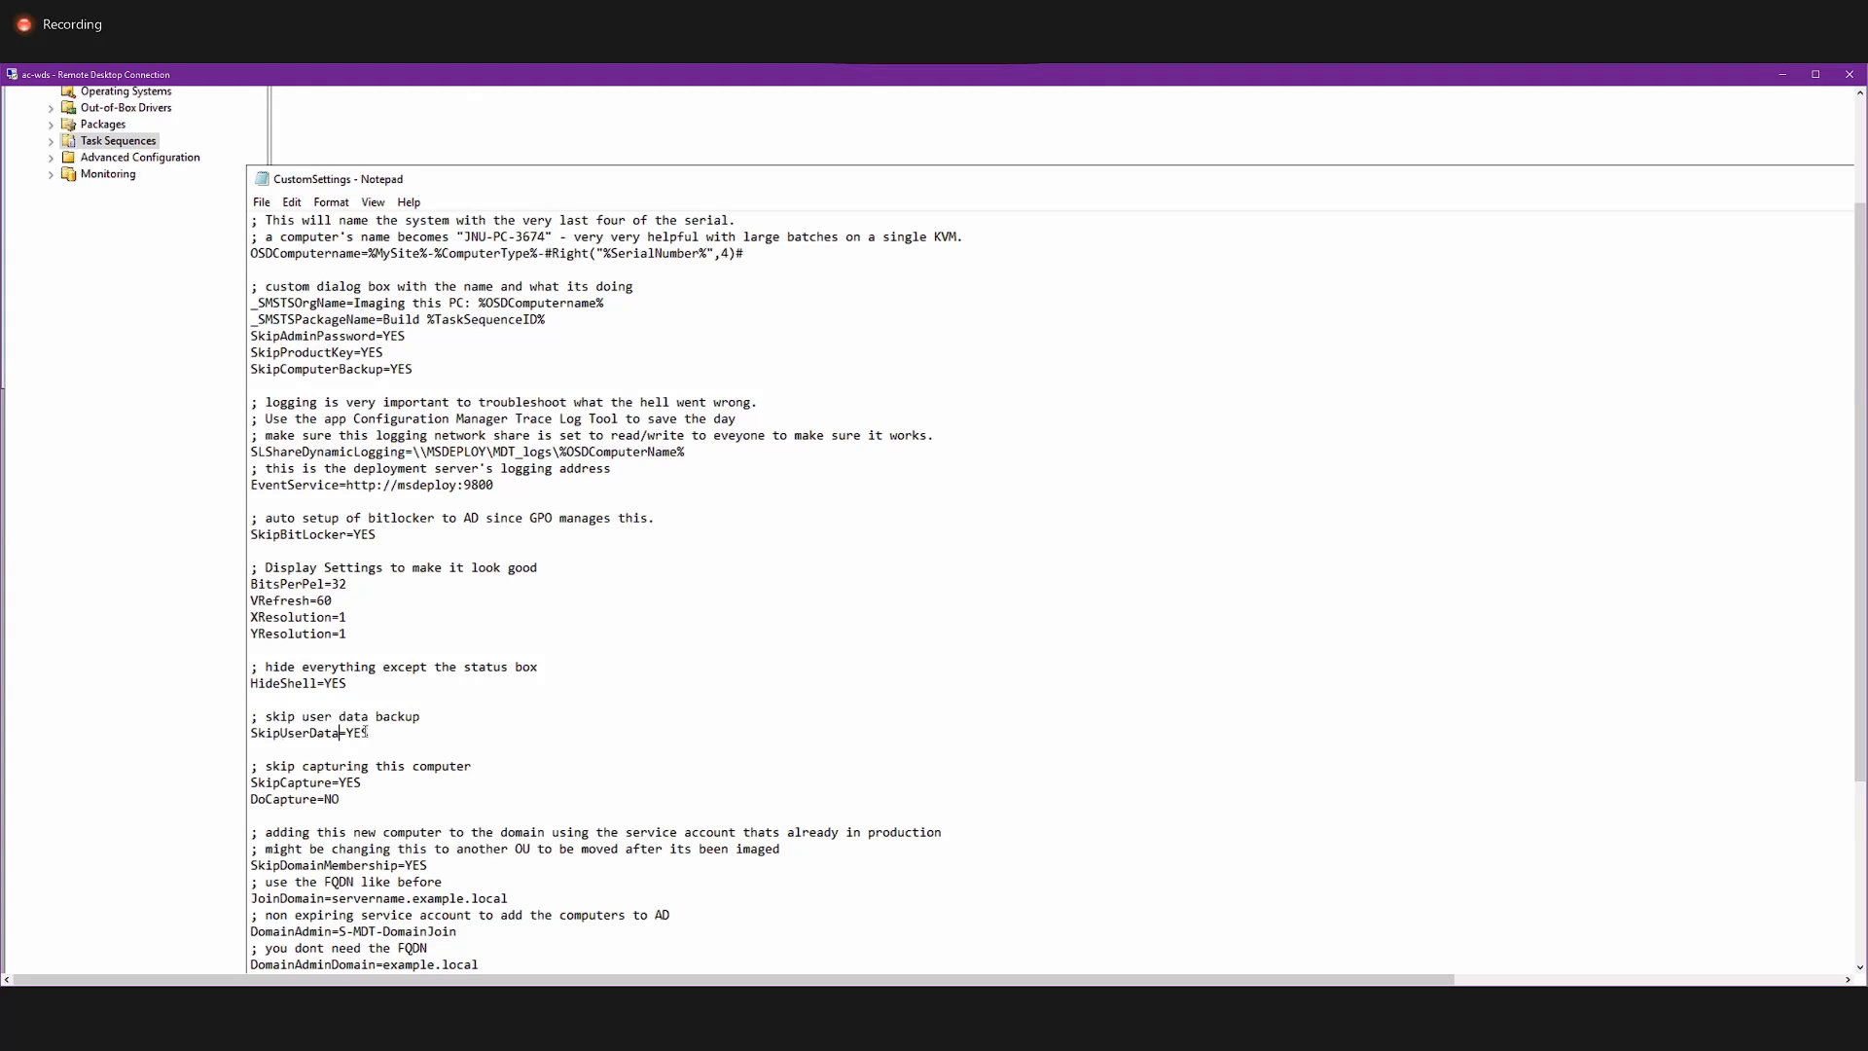
{"action": "left_click_drag", "start_coordinate": [369, 732], "coordinate": [245, 731]}
{"action": "scroll", "coordinate": [381, 739], "scroll_direction": "down", "scroll_amount": 2}
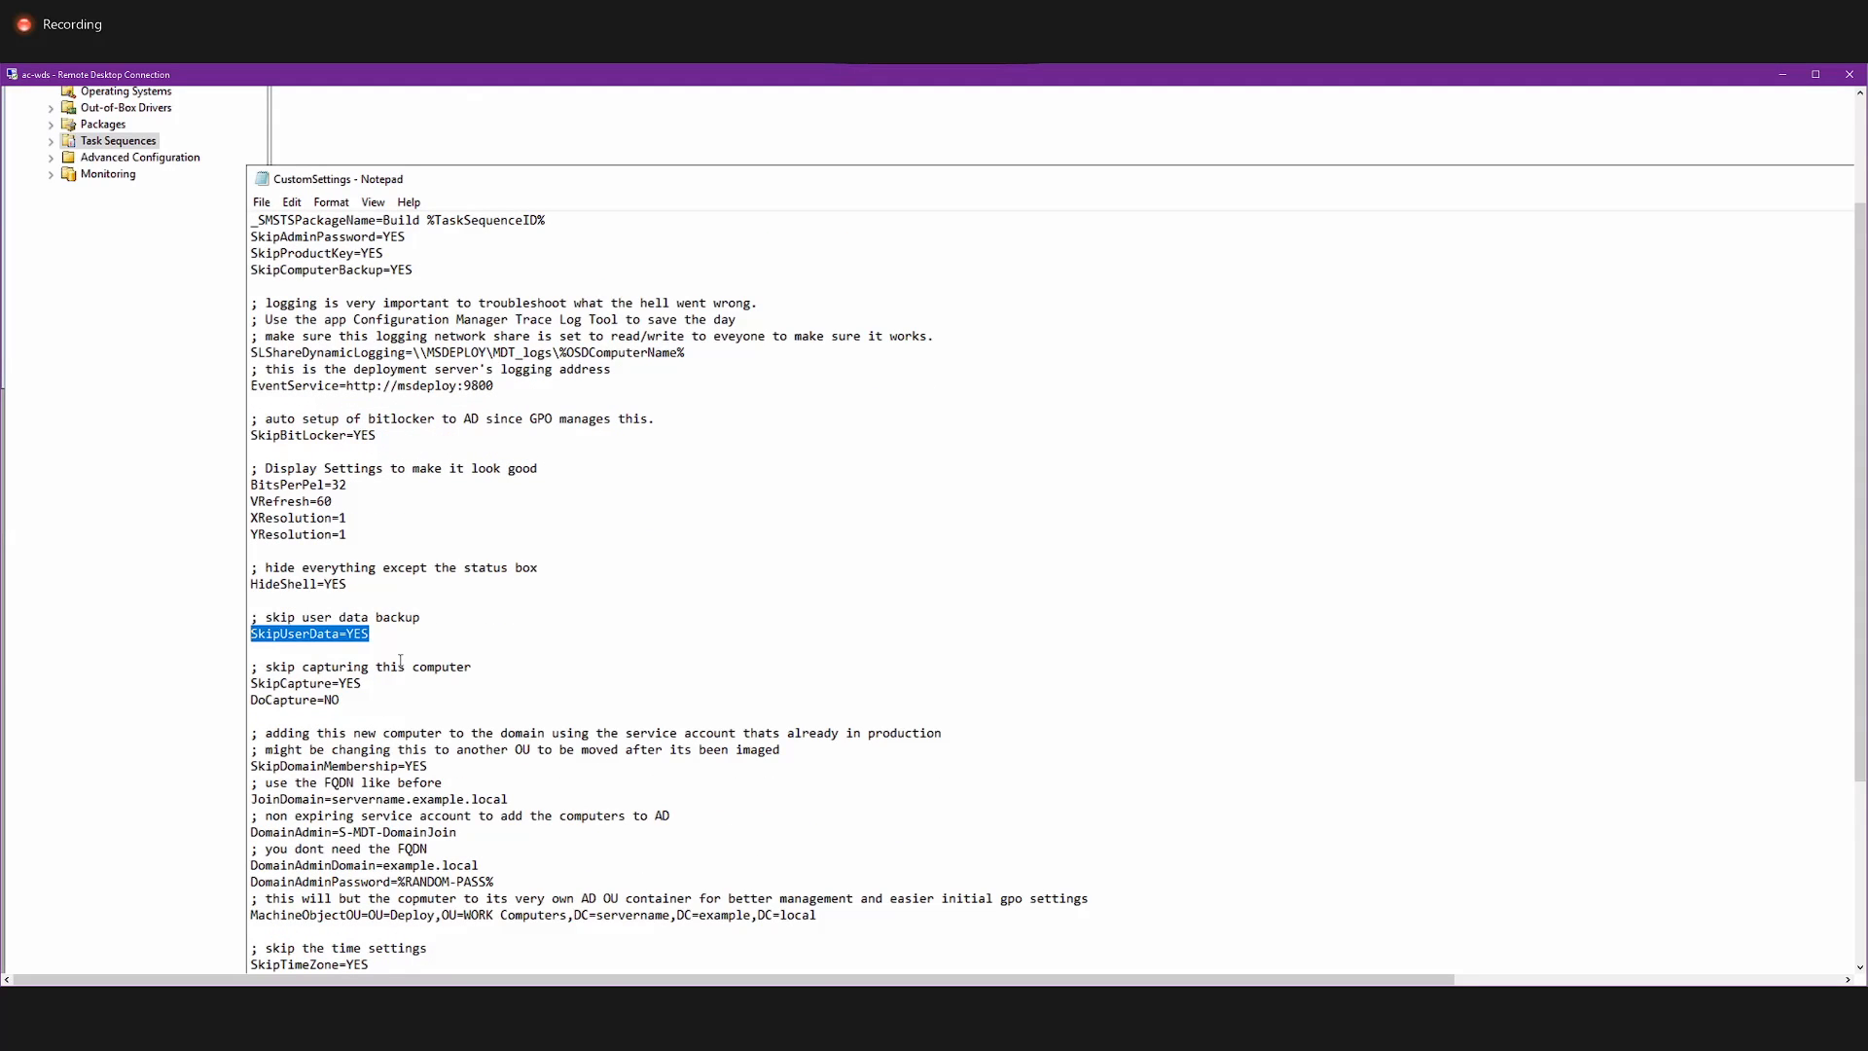
{"action": "left_click", "coordinate": [319, 663]}
{"action": "left_click_drag", "start_coordinate": [379, 637], "coordinate": [248, 642]}
Switch to File Explorer and open the DeploymentShare folder on Local Disk (D:), granting permanent access to it.
{"action": "left_click", "coordinate": [1860, 817]}
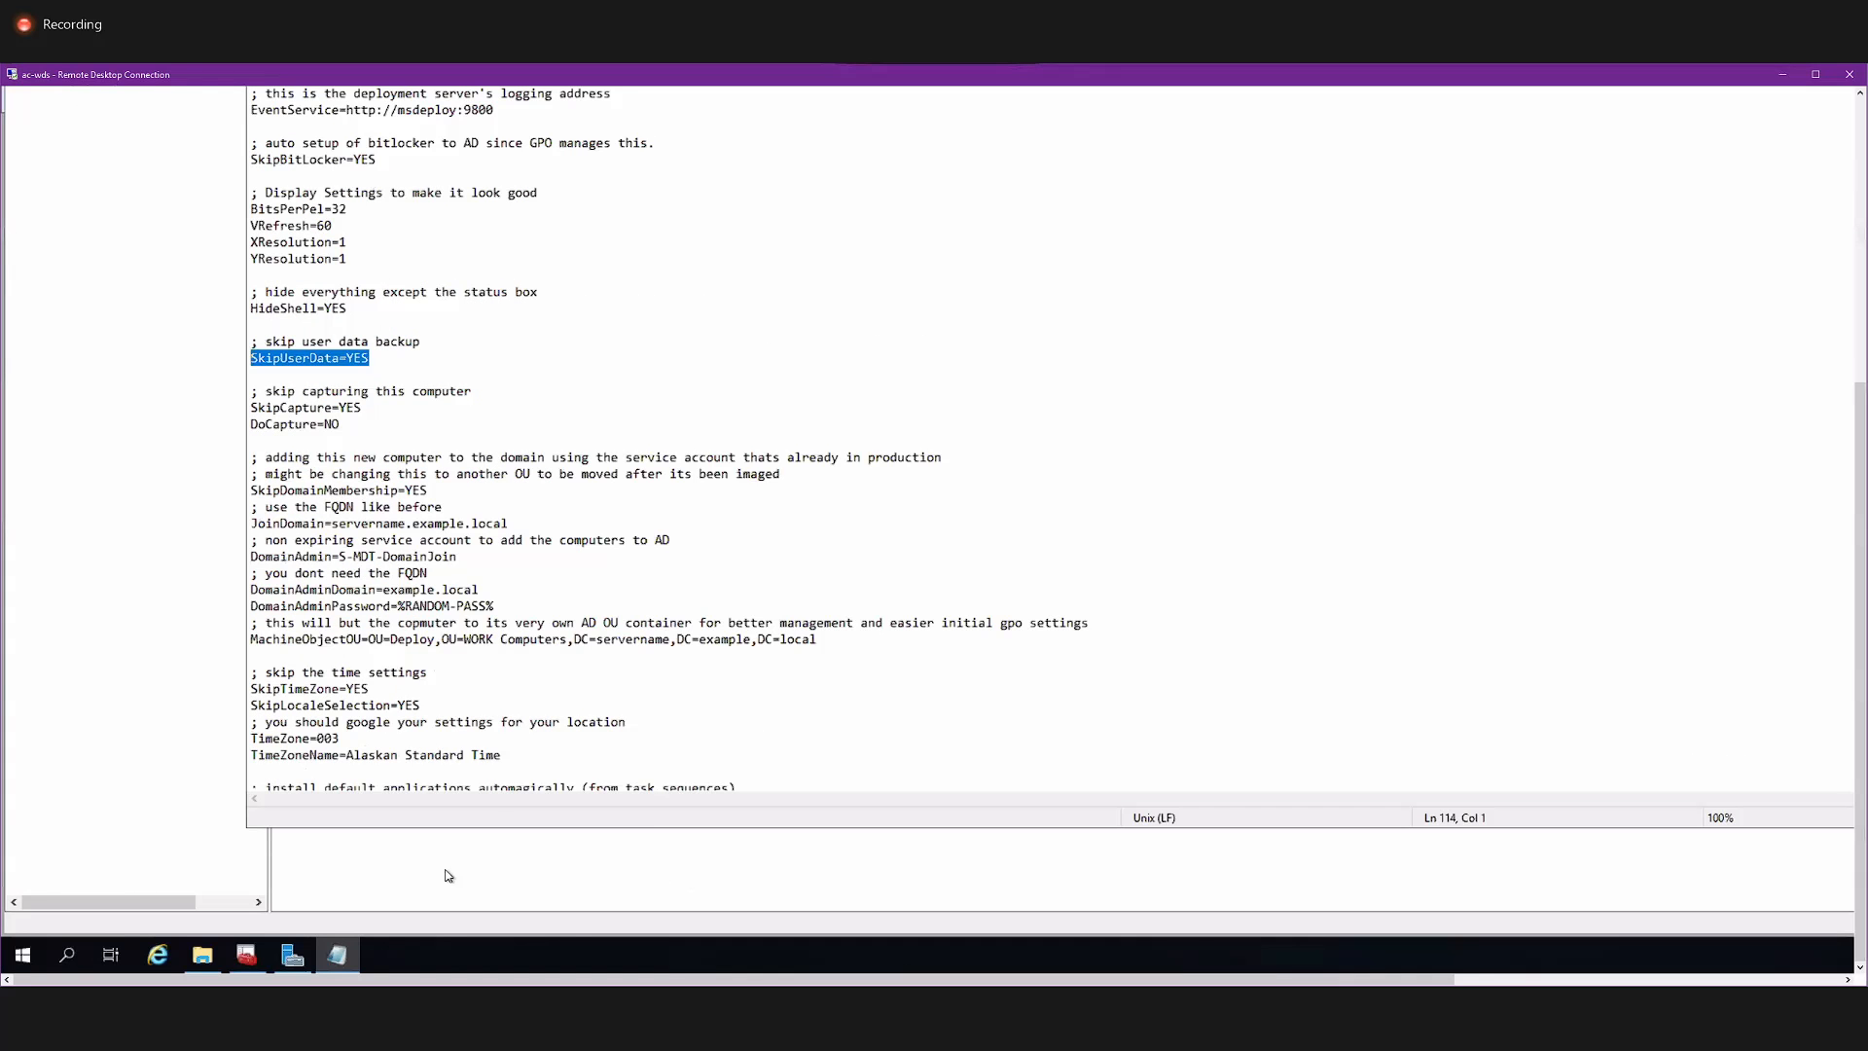
{"action": "left_click", "coordinate": [214, 947]}
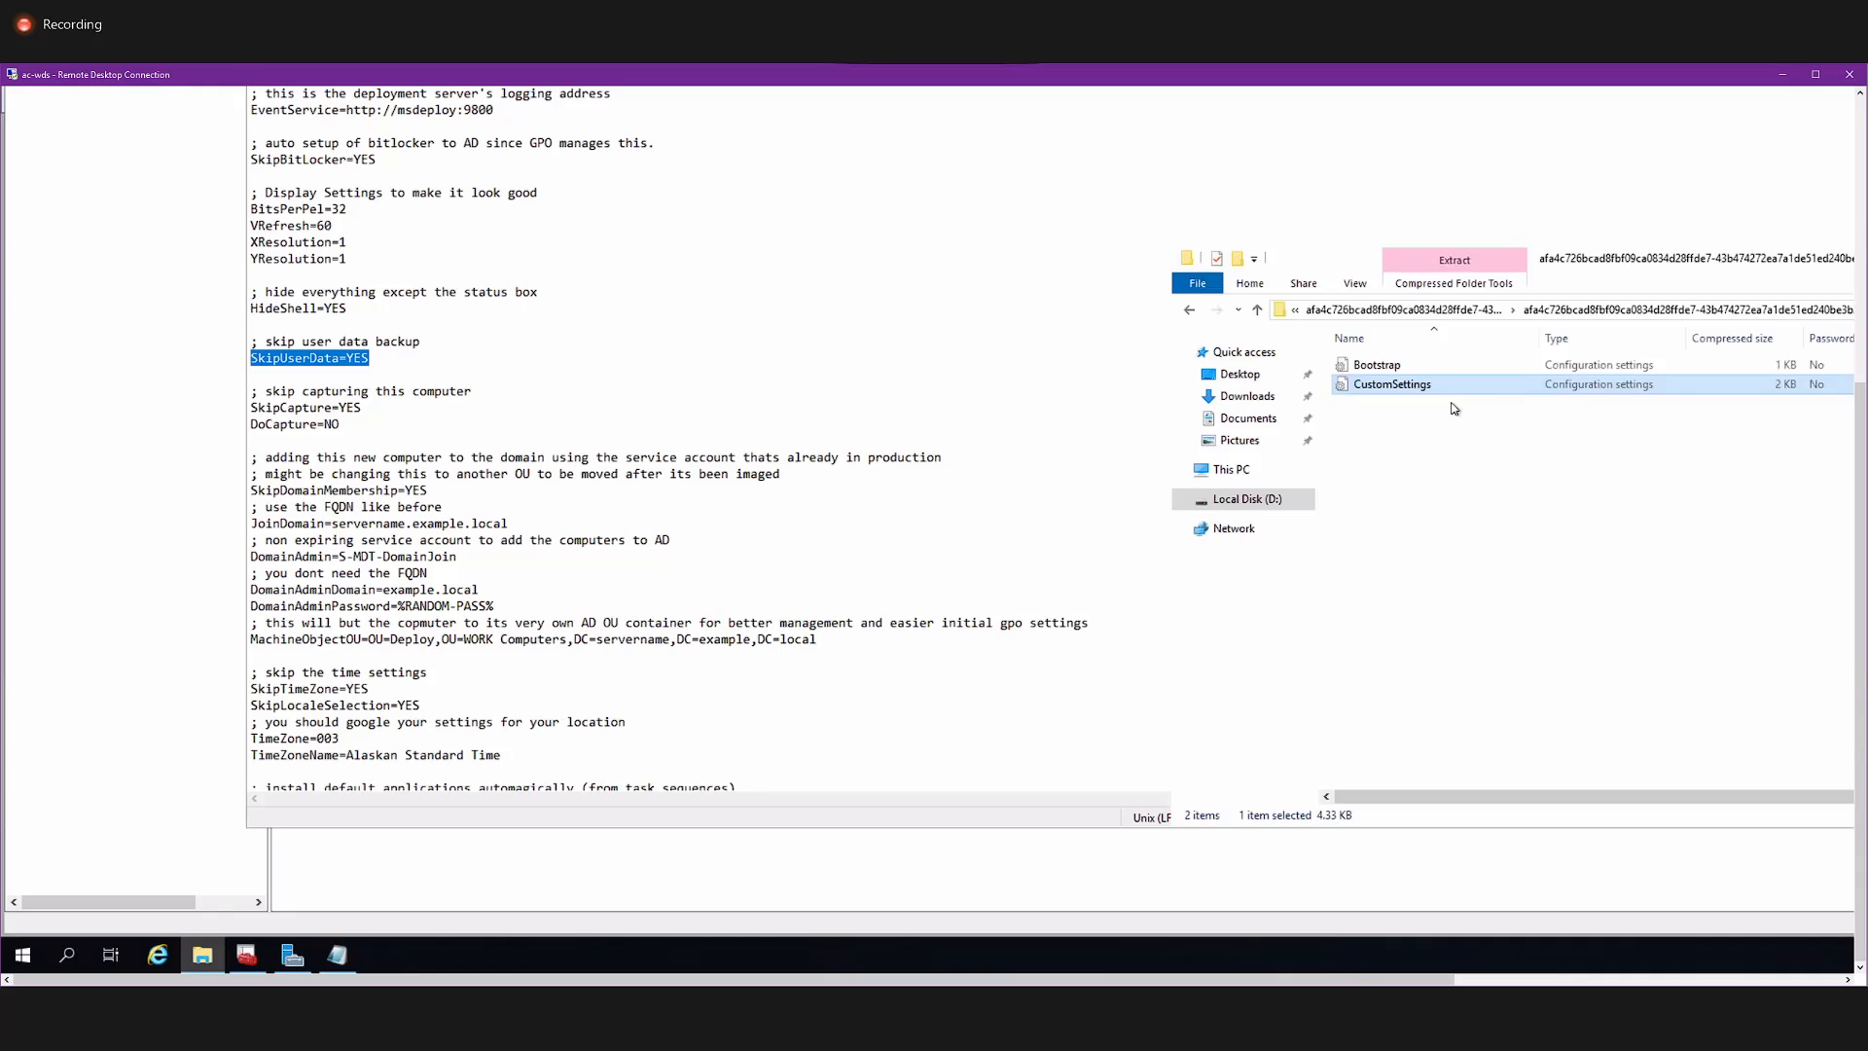
{"action": "left_click", "coordinate": [1227, 500]}
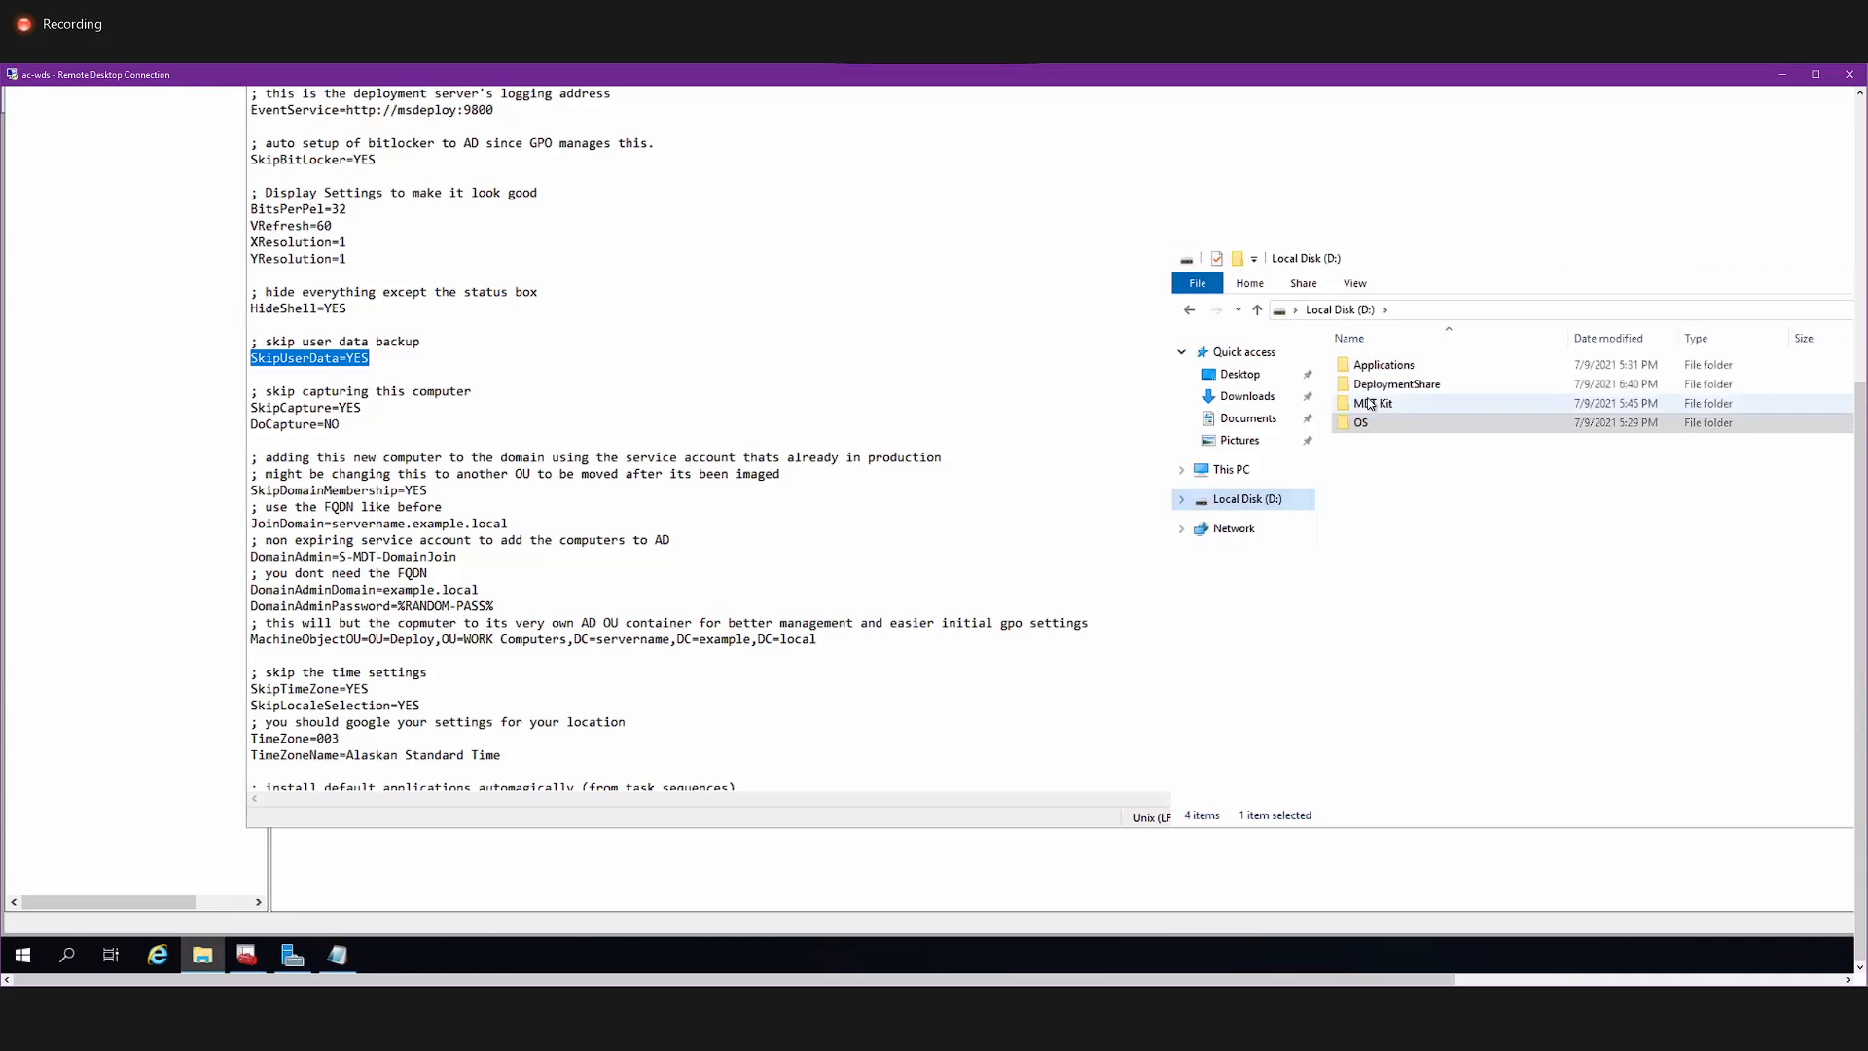
{"action": "double_click", "coordinate": [1381, 384]}
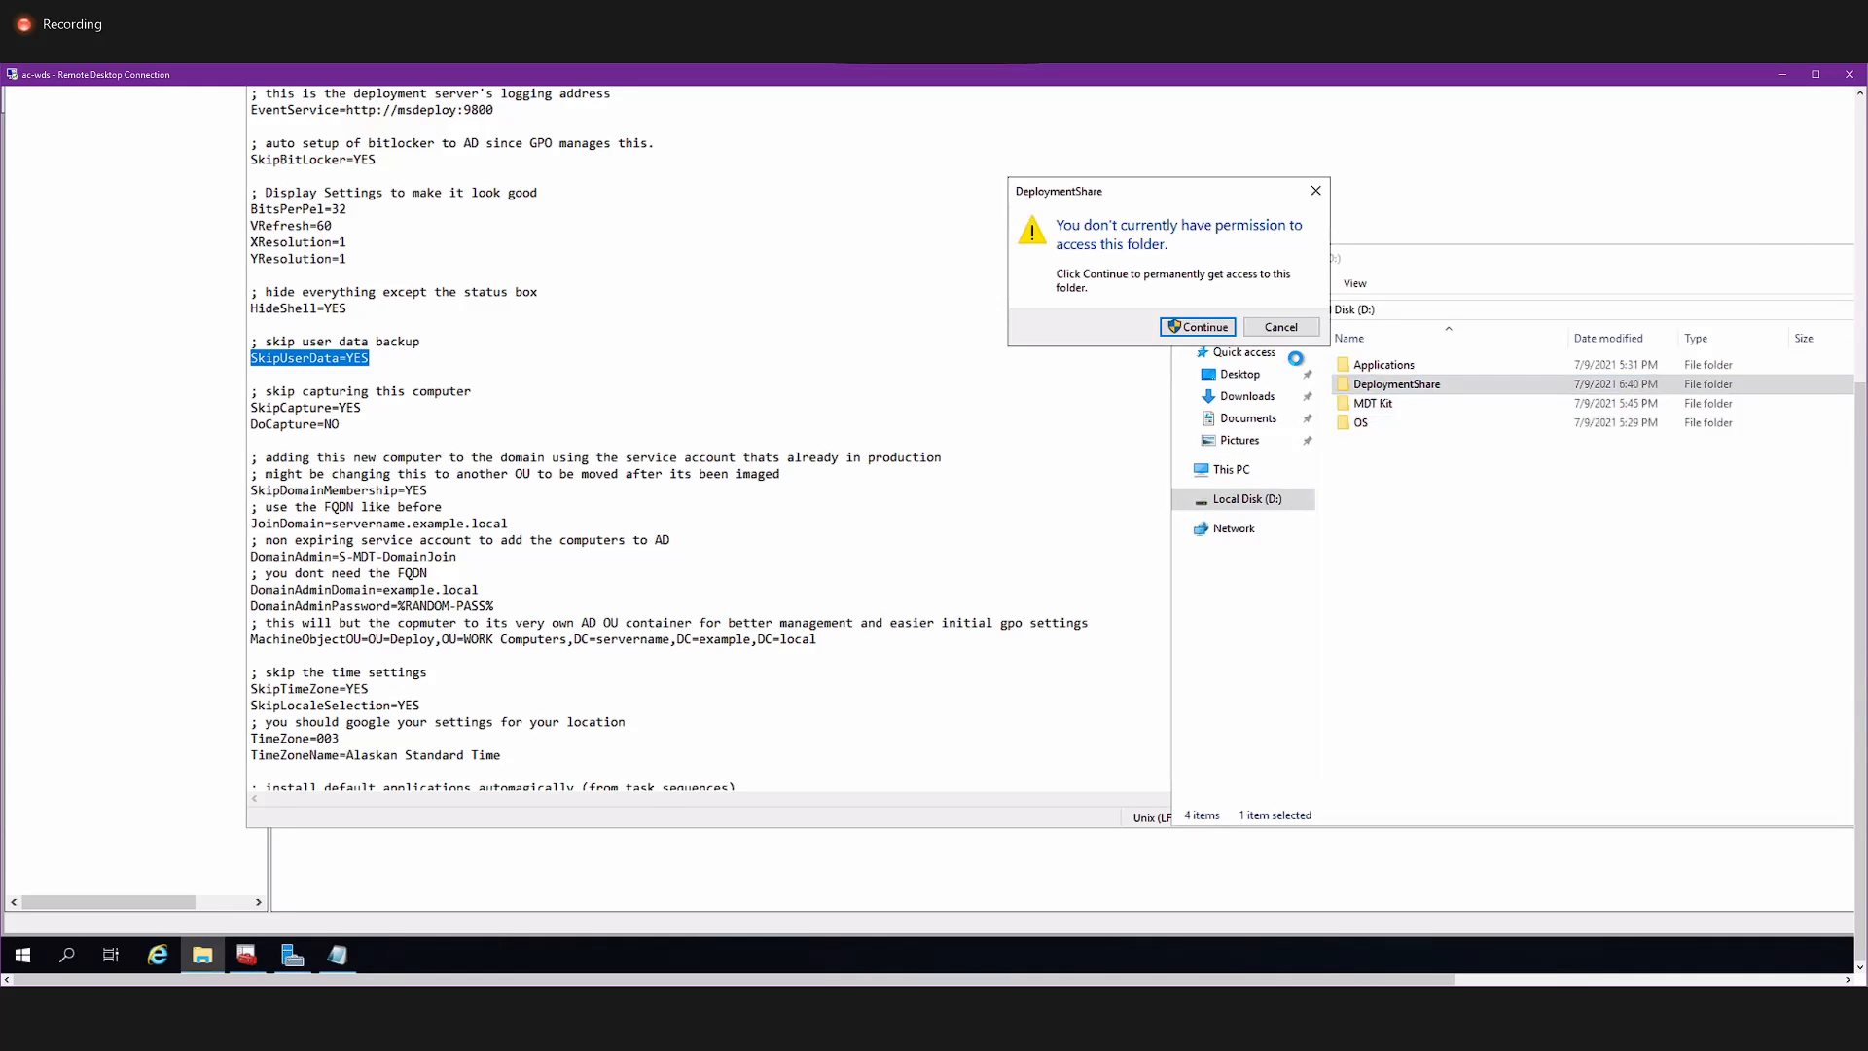
{"action": "left_click", "coordinate": [1204, 327]}
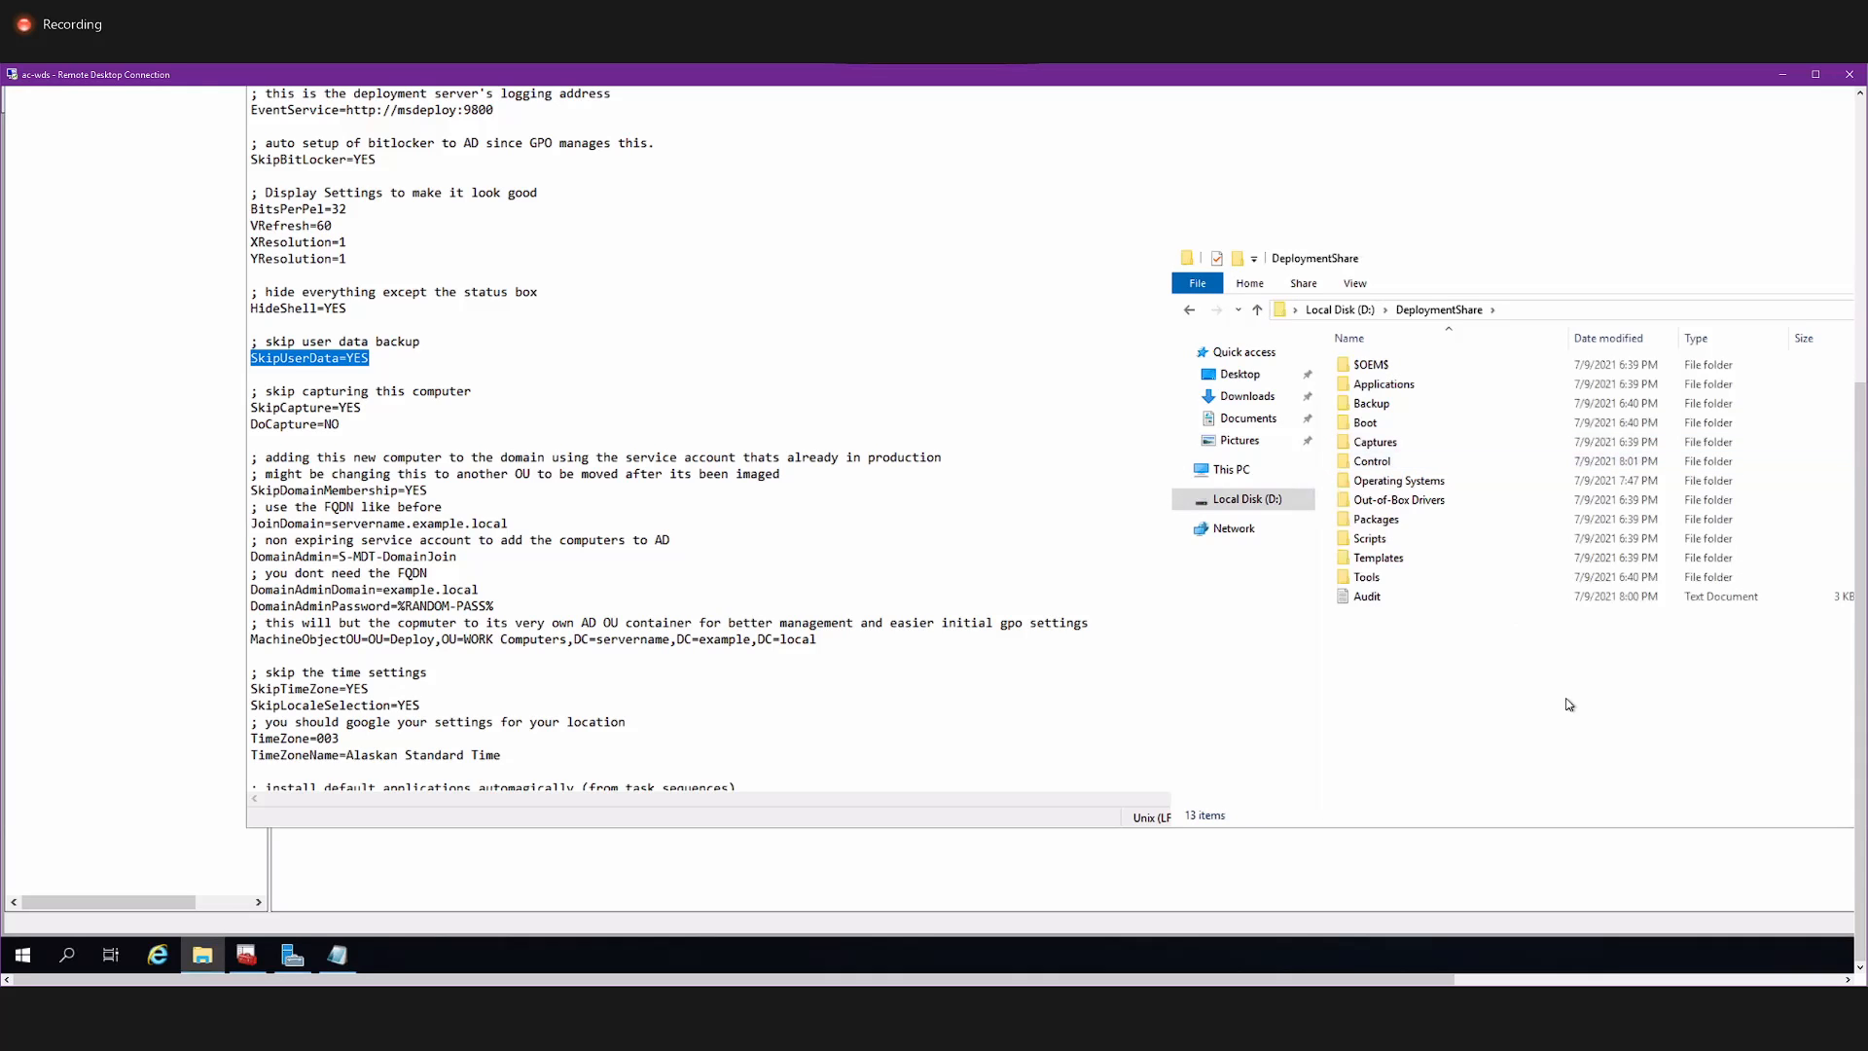
Open the deployment share's Scripts folder and look through the DeployWiz files, including DeployWiz_AdminAccounts and DeployWiz_CaptureImage.
{"action": "left_click_drag", "start_coordinate": [1567, 701], "coordinate": [1452, 643]}
{"action": "left_click", "coordinate": [1389, 443]}
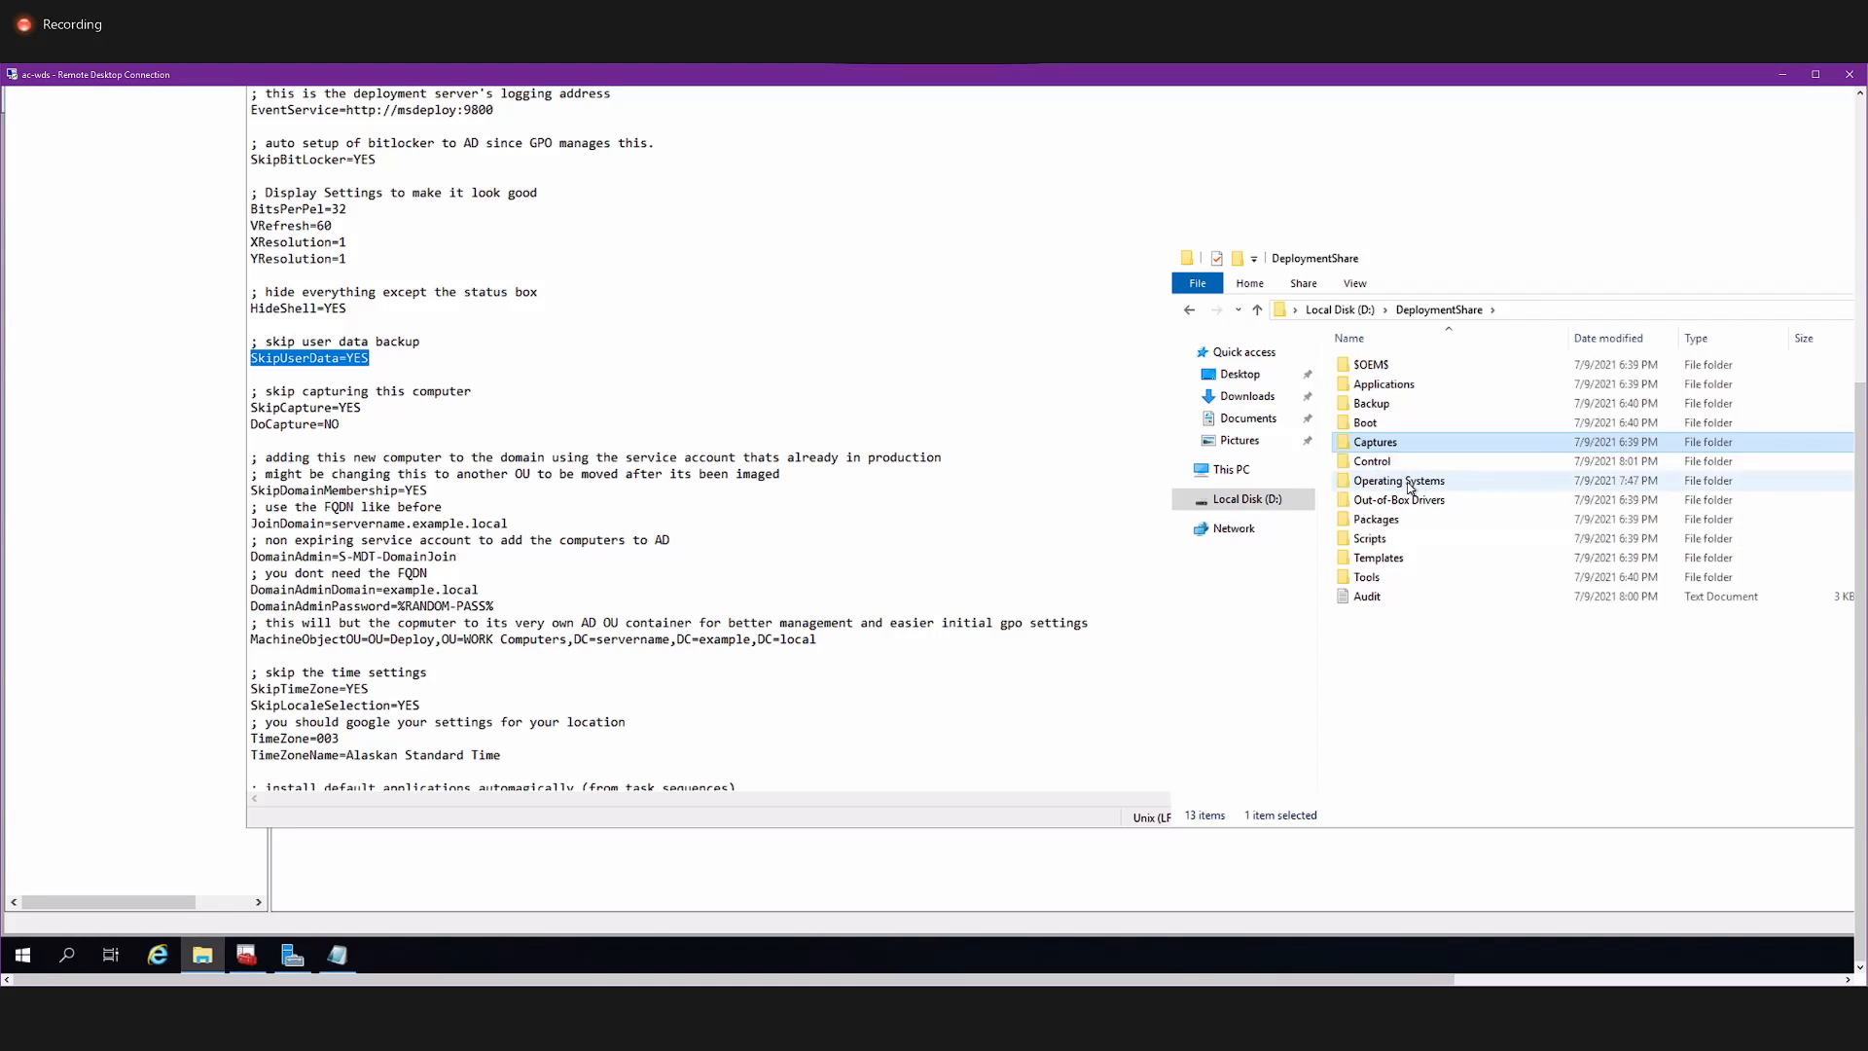
{"action": "double_click", "coordinate": [1377, 523]}
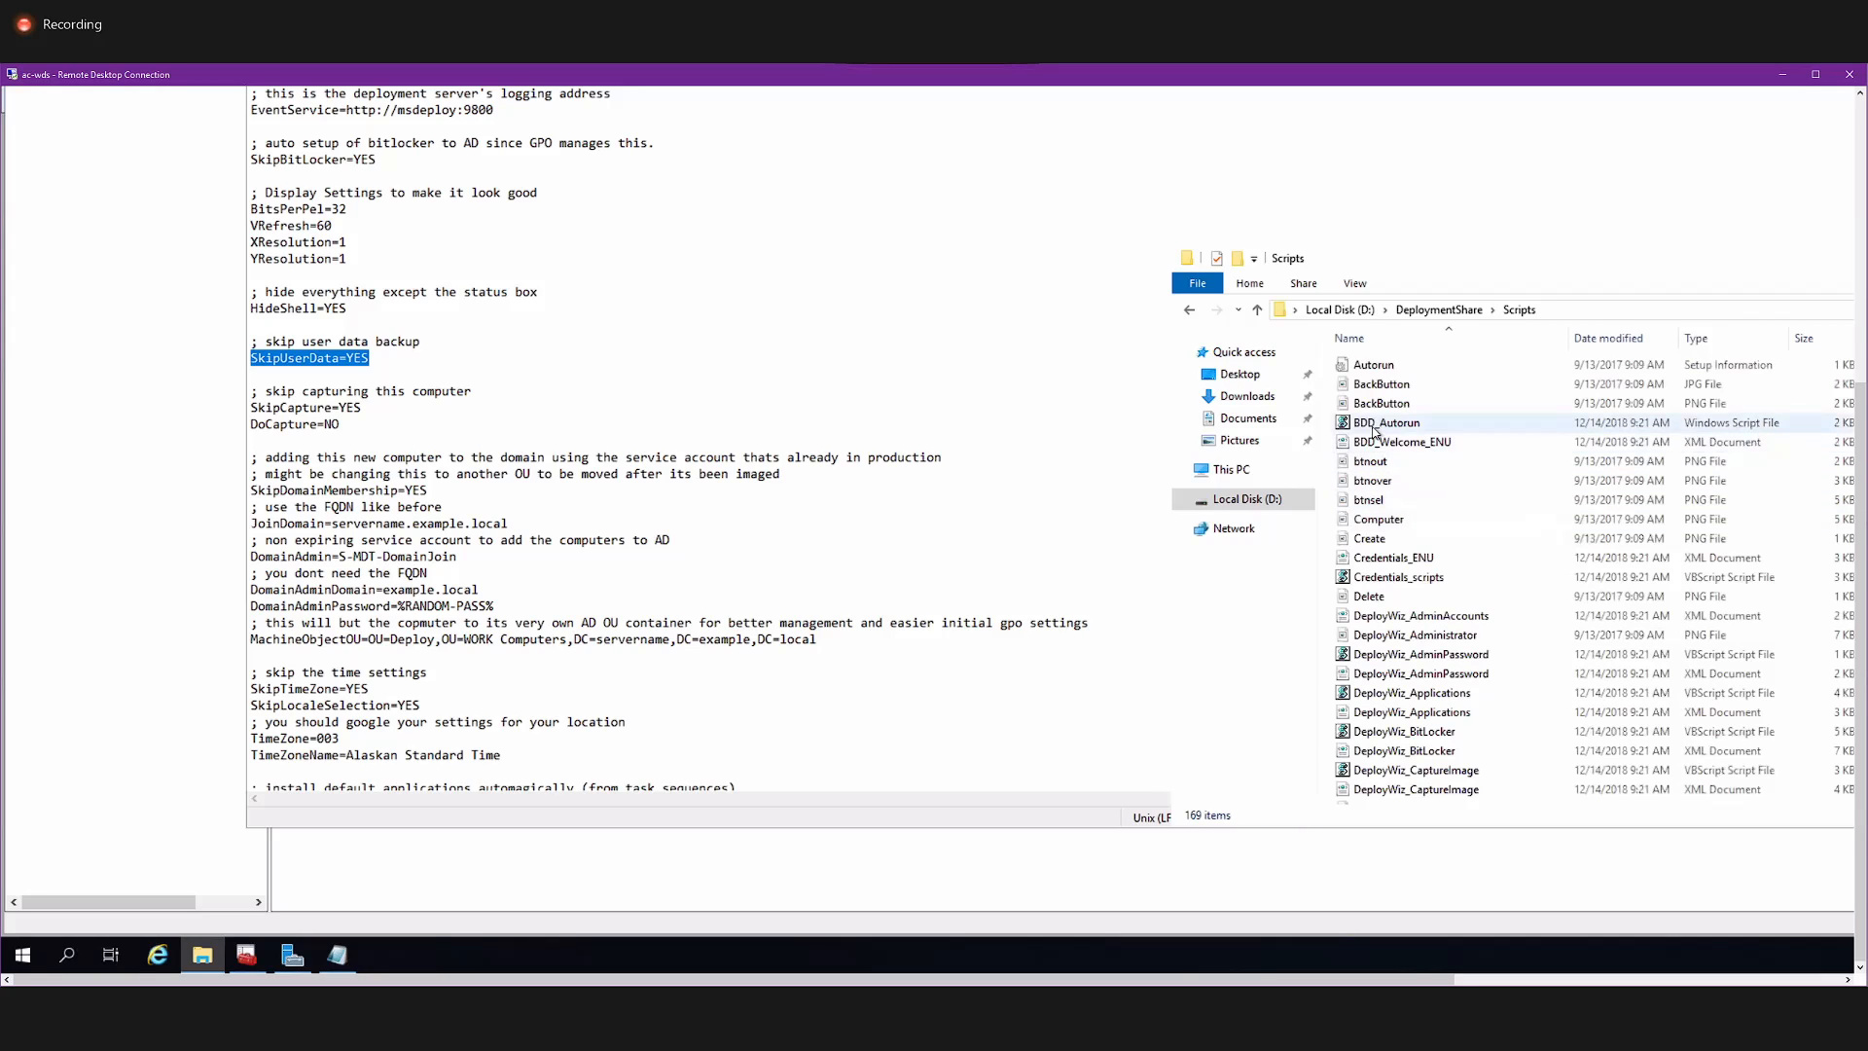
{"action": "scroll", "coordinate": [1375, 431], "scroll_direction": "down", "scroll_amount": 4}
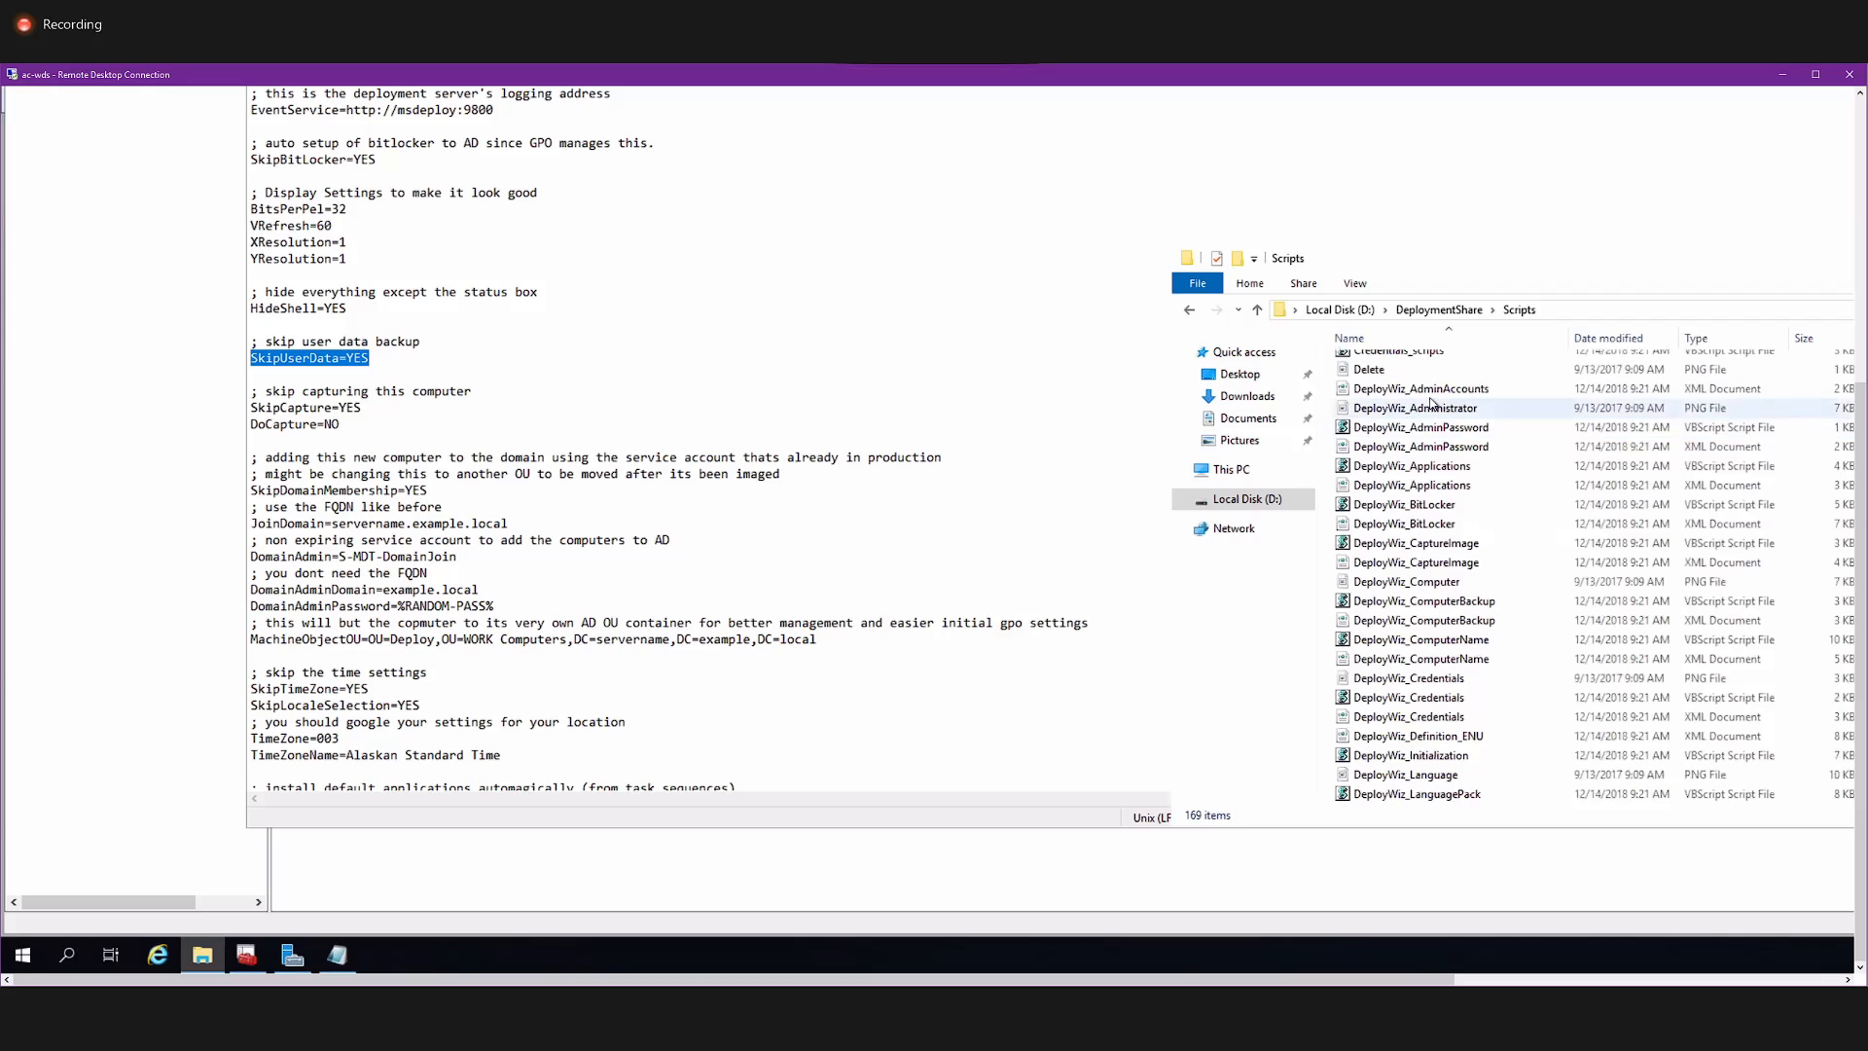
{"action": "left_click", "coordinate": [1434, 393]}
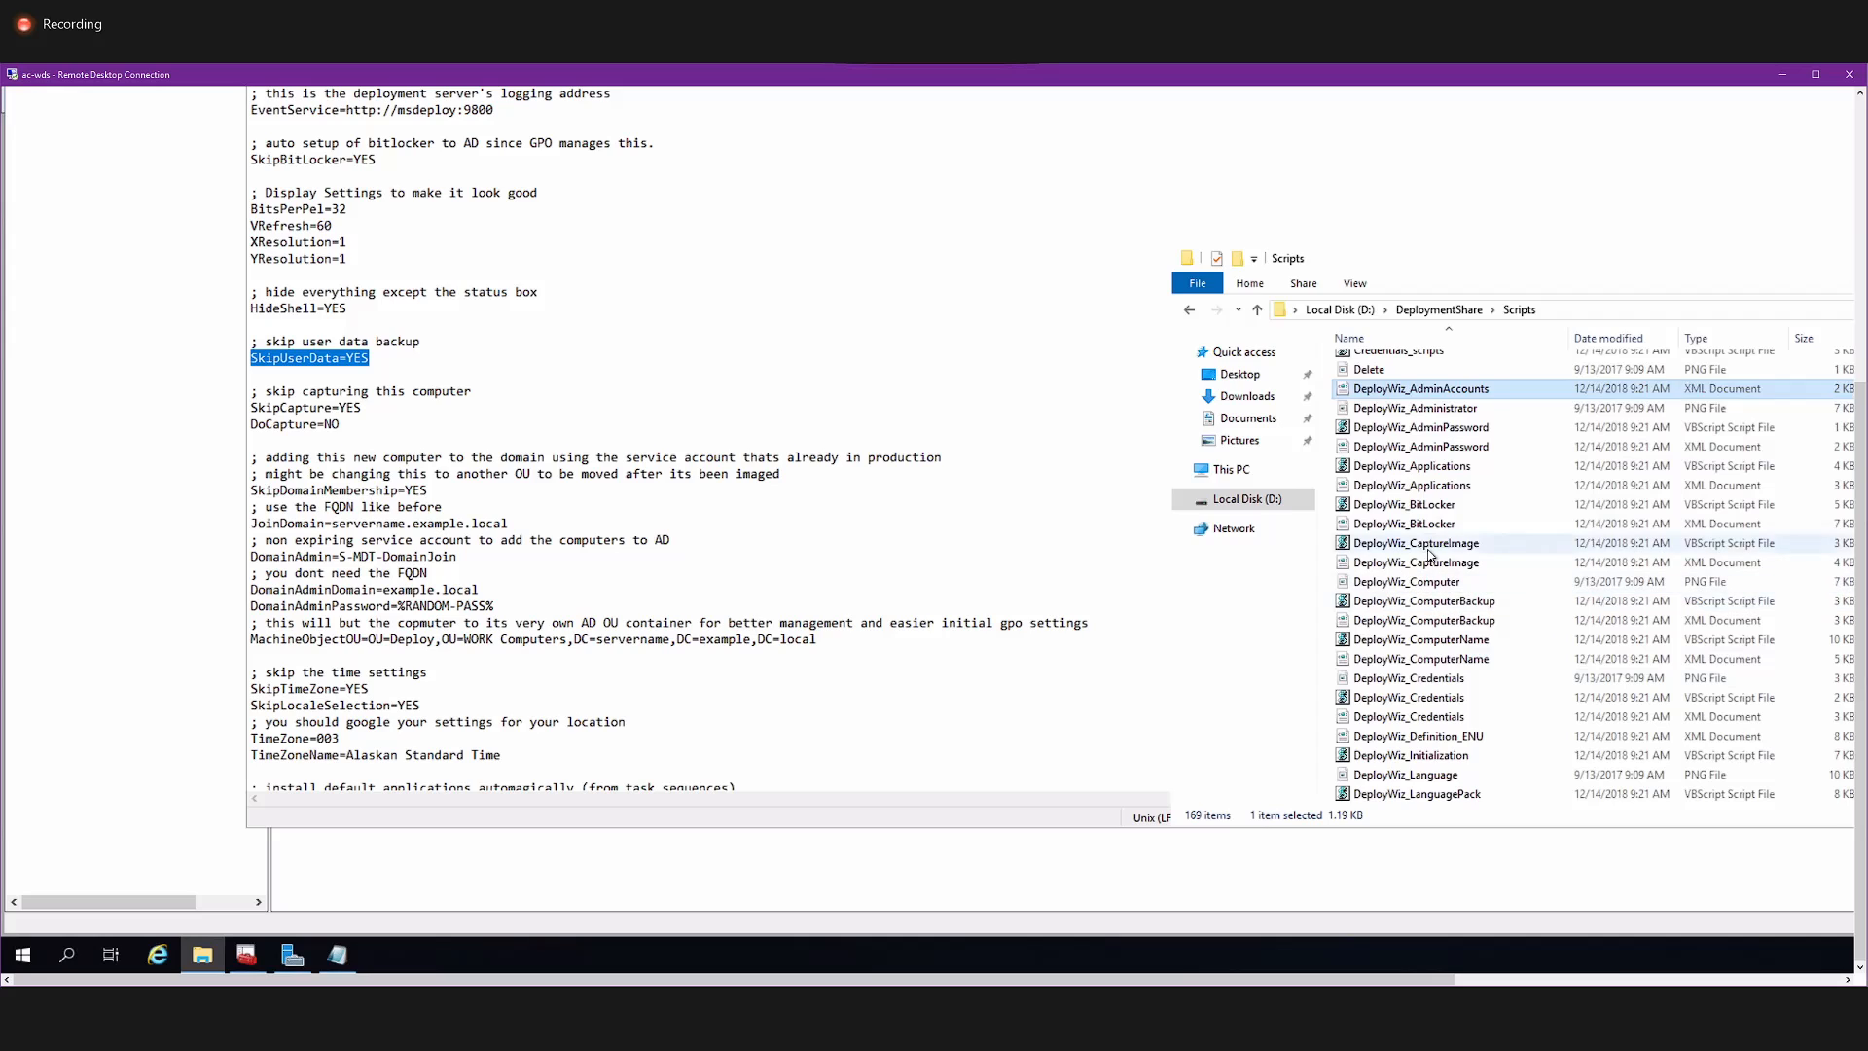
{"action": "left_click", "coordinate": [1420, 543]}
{"action": "scroll", "coordinate": [1424, 588], "scroll_direction": "down", "scroll_amount": 1}
{"action": "scroll", "coordinate": [1424, 589], "scroll_direction": "down", "scroll_amount": 2}
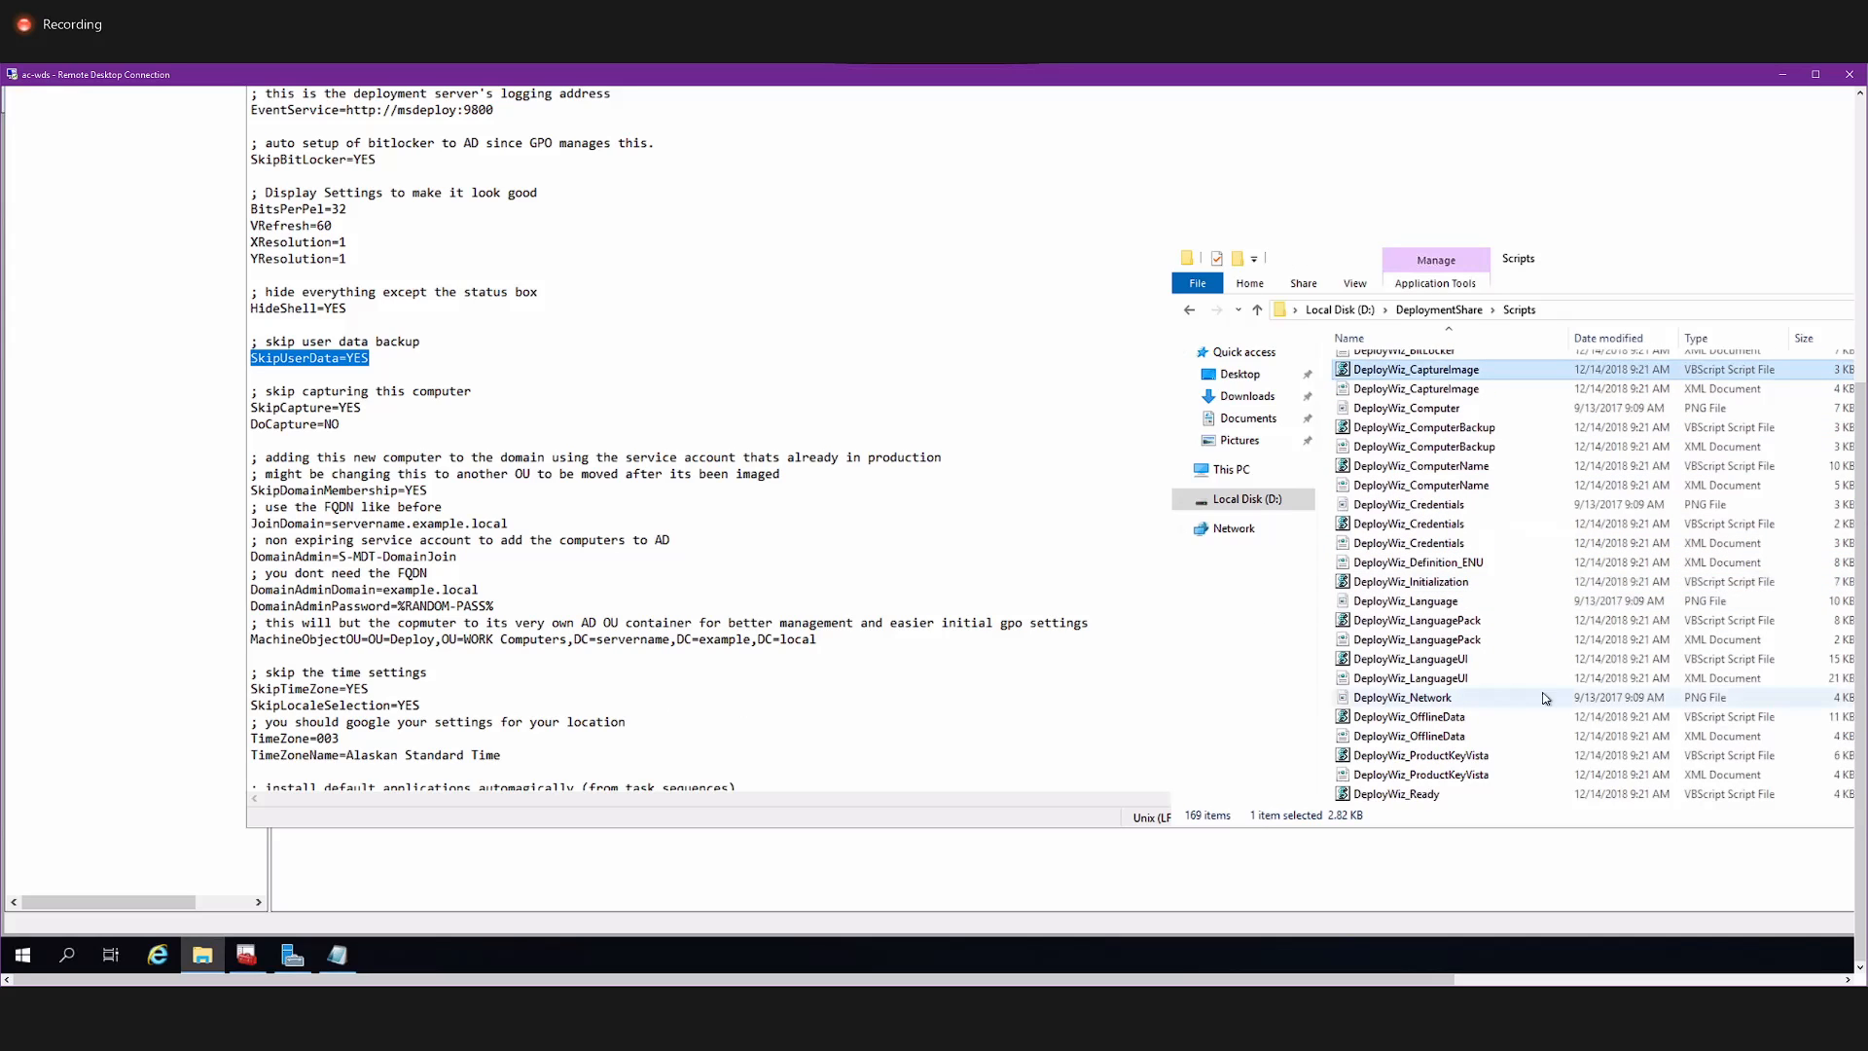
Open the DeployWiz_Credentials XML file in Notepad, review its credentials pane code, and close the file.
{"action": "right_click", "coordinate": [1429, 555]}
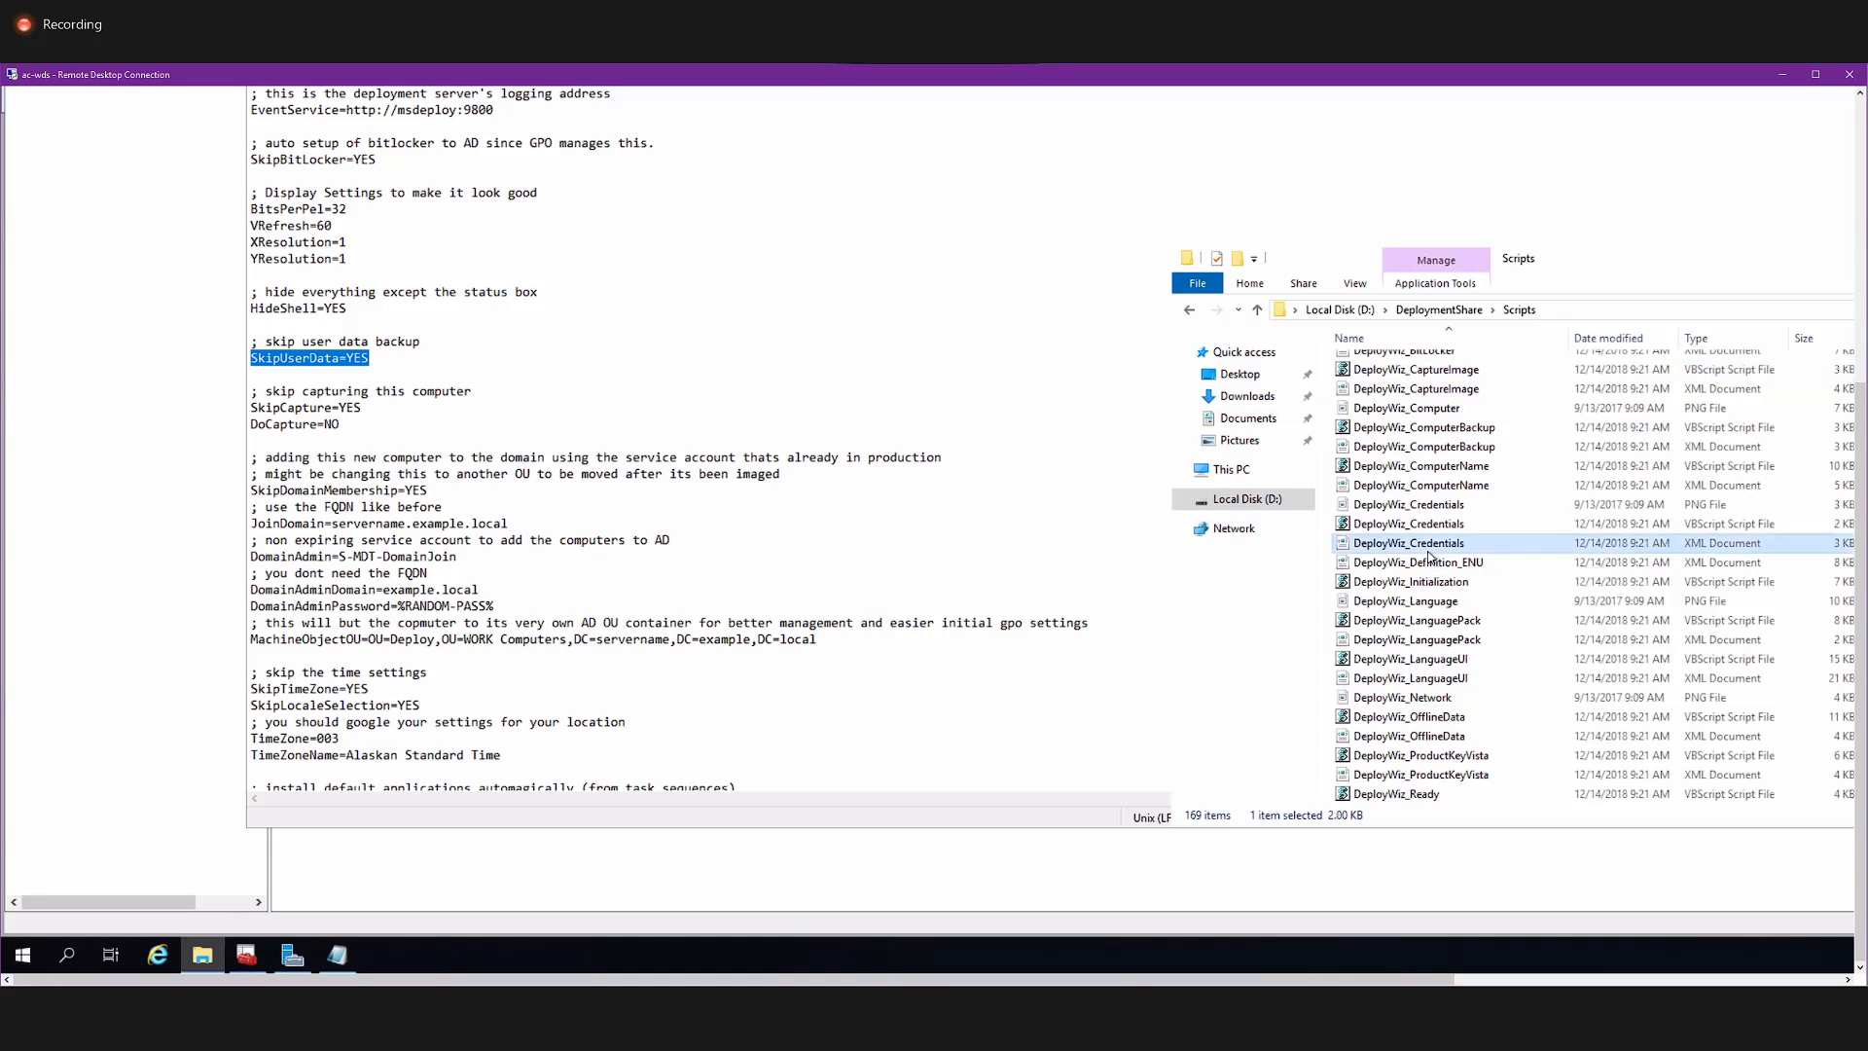
{"action": "left_click", "coordinate": [1464, 583]}
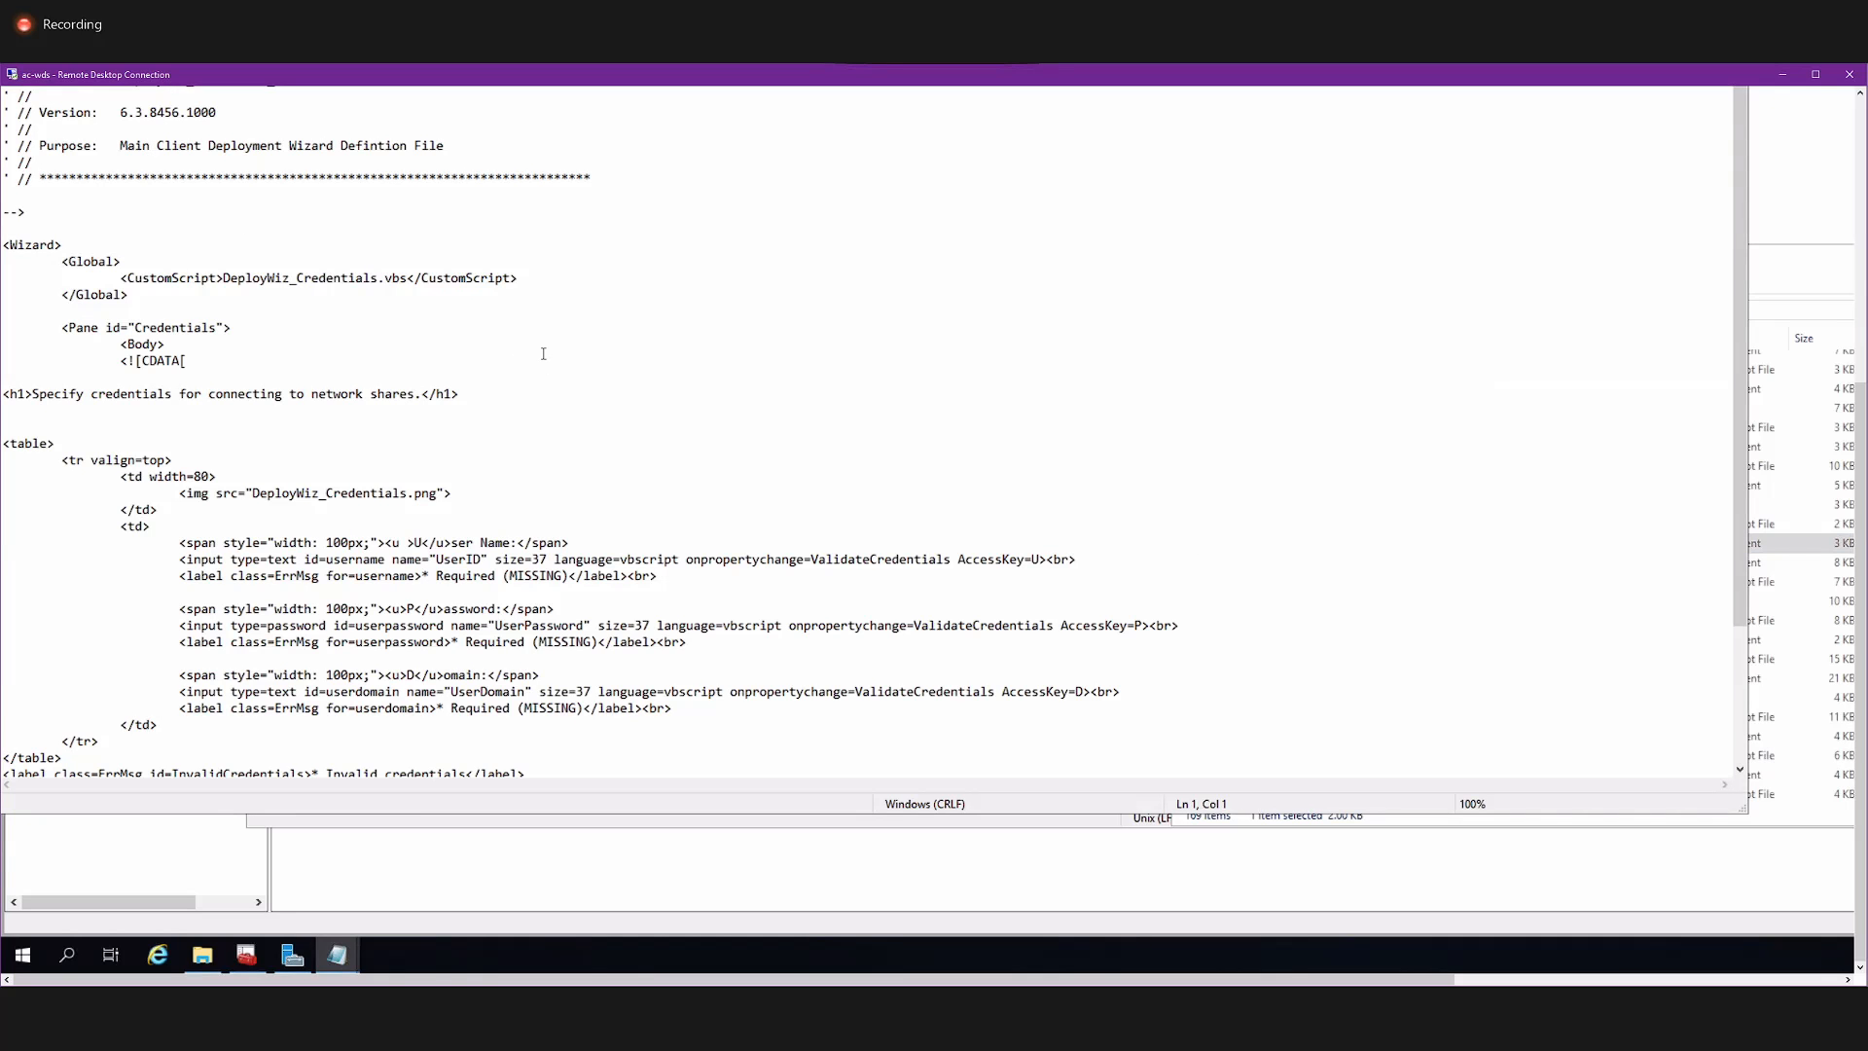
{"action": "scroll", "coordinate": [543, 353], "scroll_direction": "down", "scroll_amount": 4}
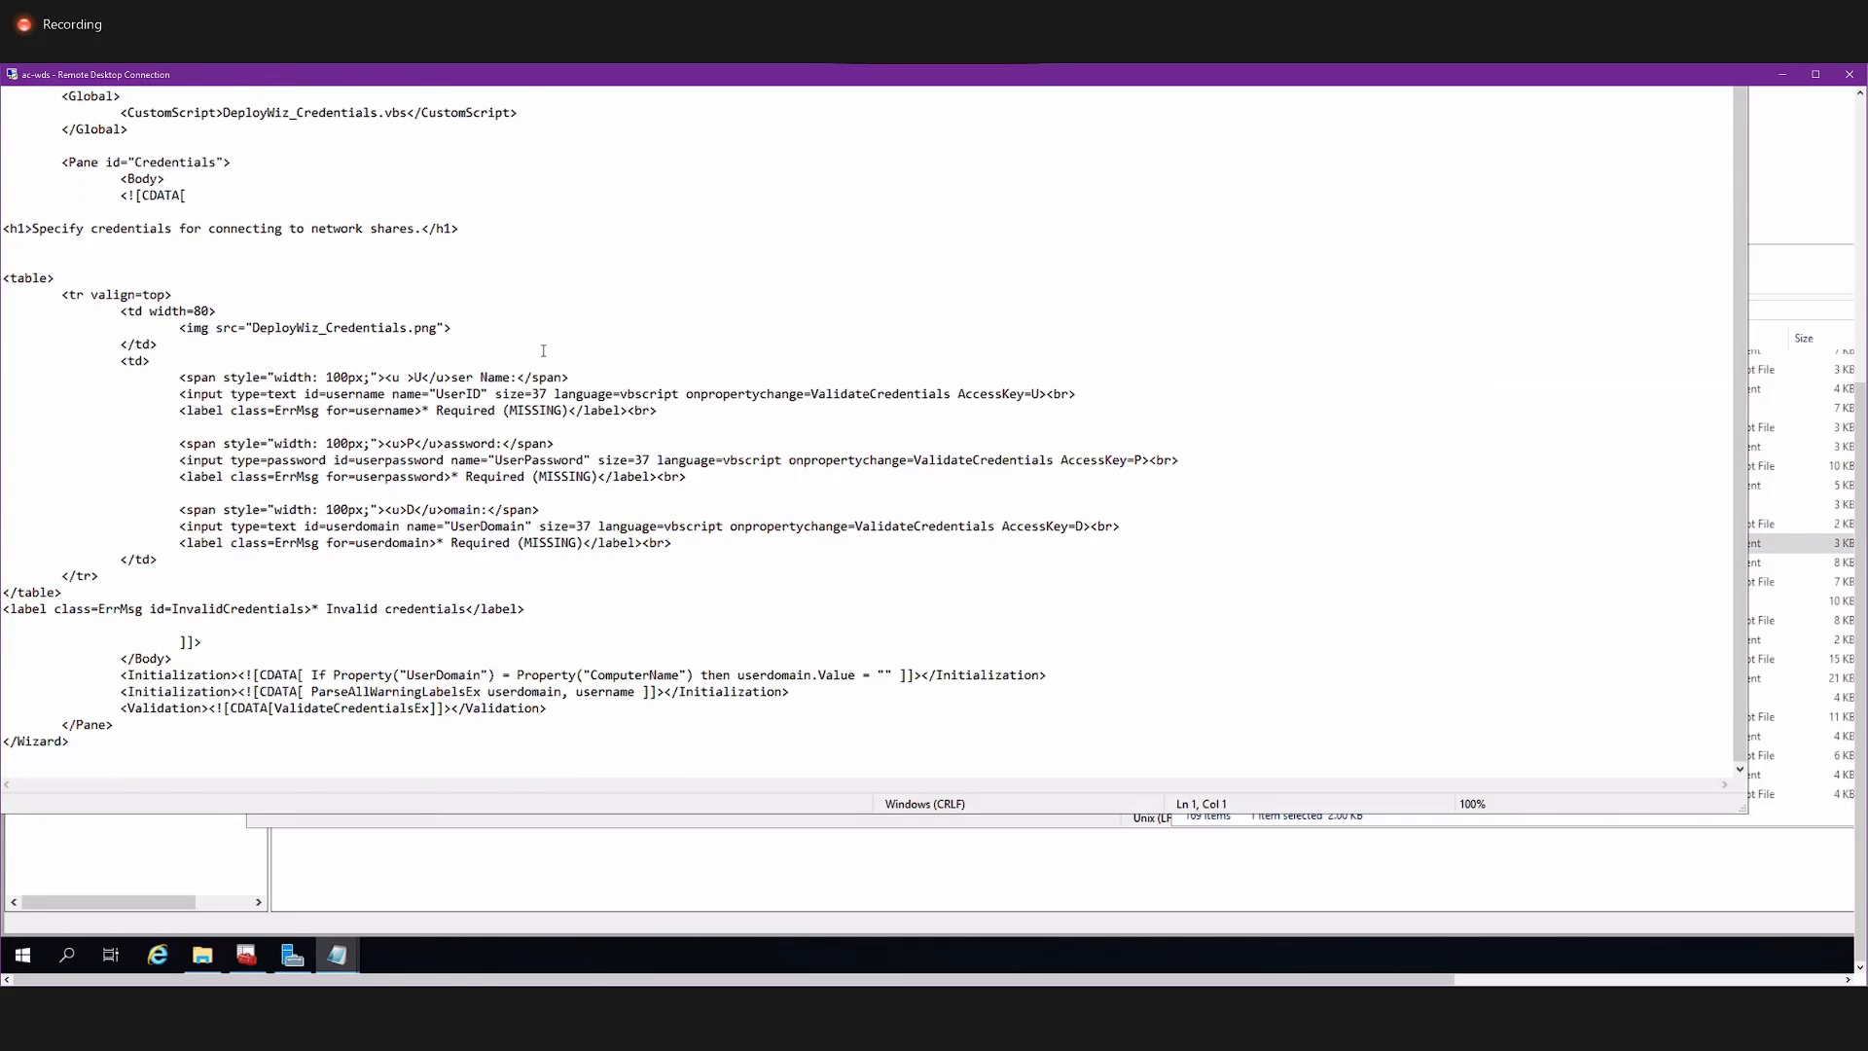
{"action": "scroll", "coordinate": [543, 350], "scroll_direction": "up", "scroll_amount": 1}
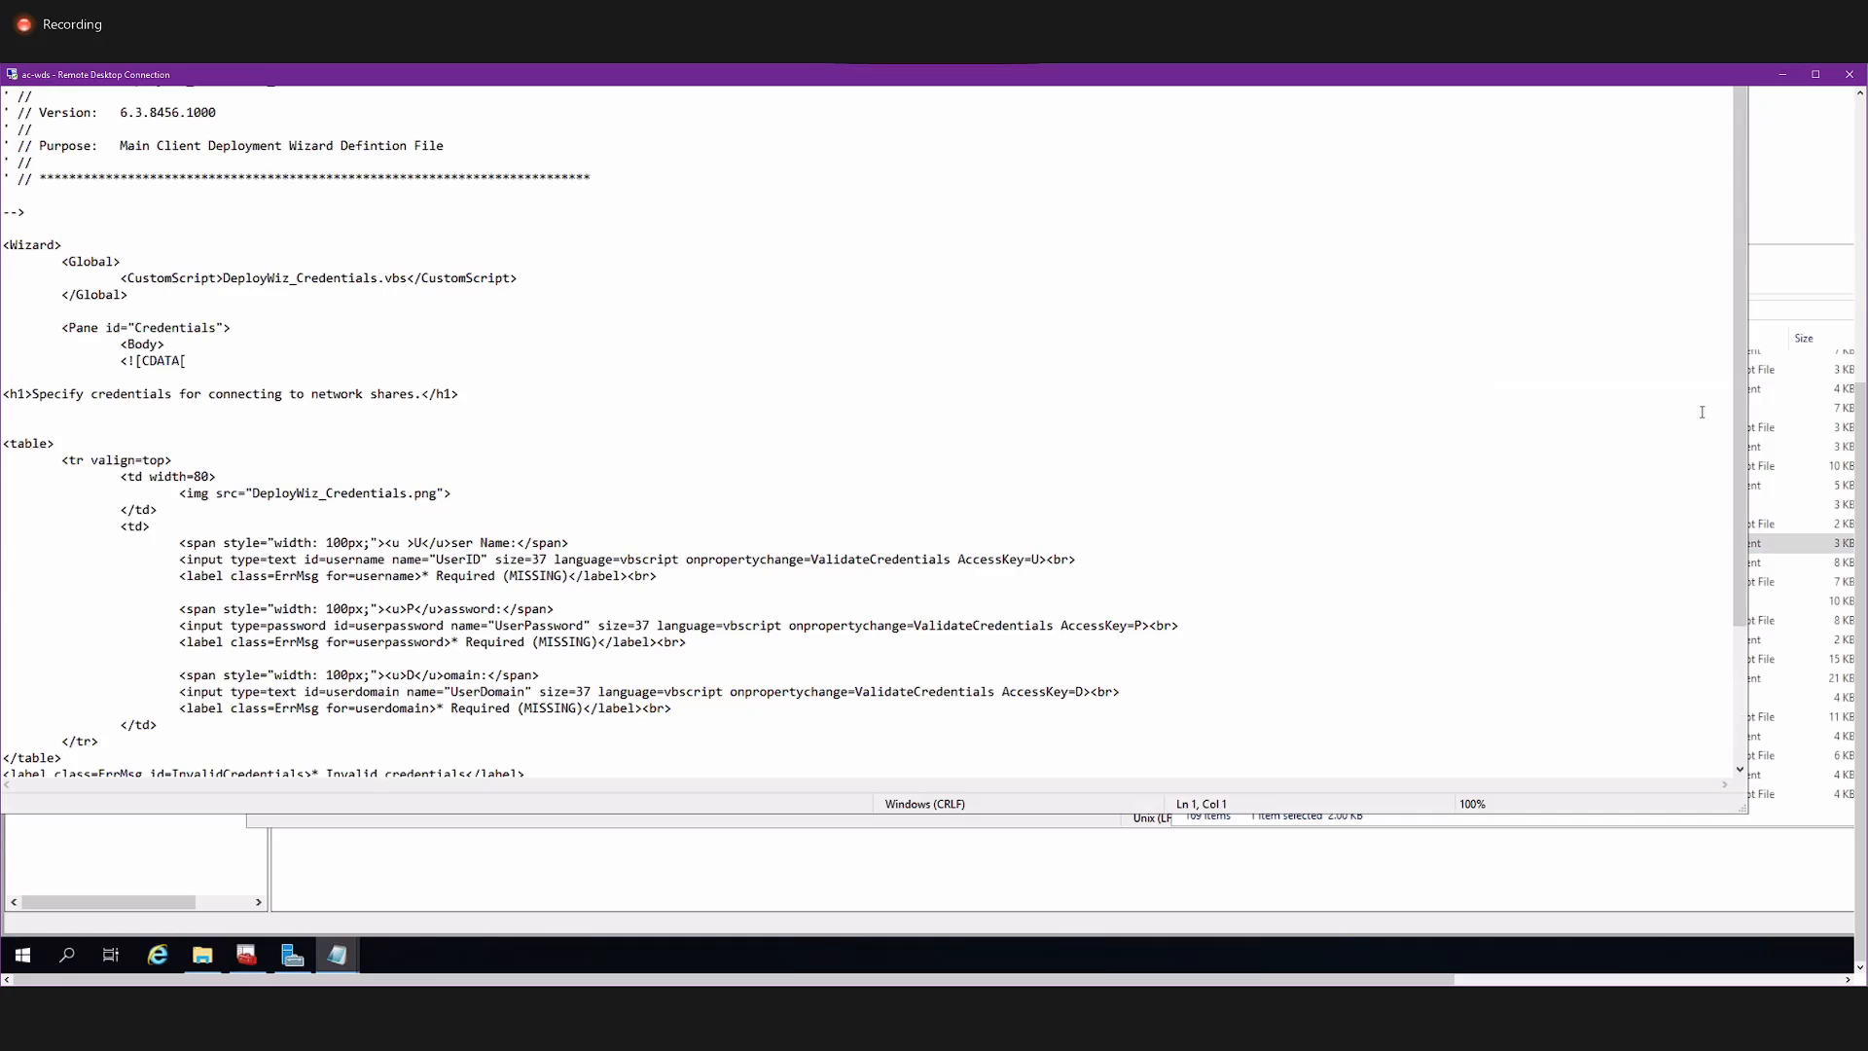
{"action": "scroll", "coordinate": [1837, 434], "scroll_direction": "up", "scroll_amount": 1}
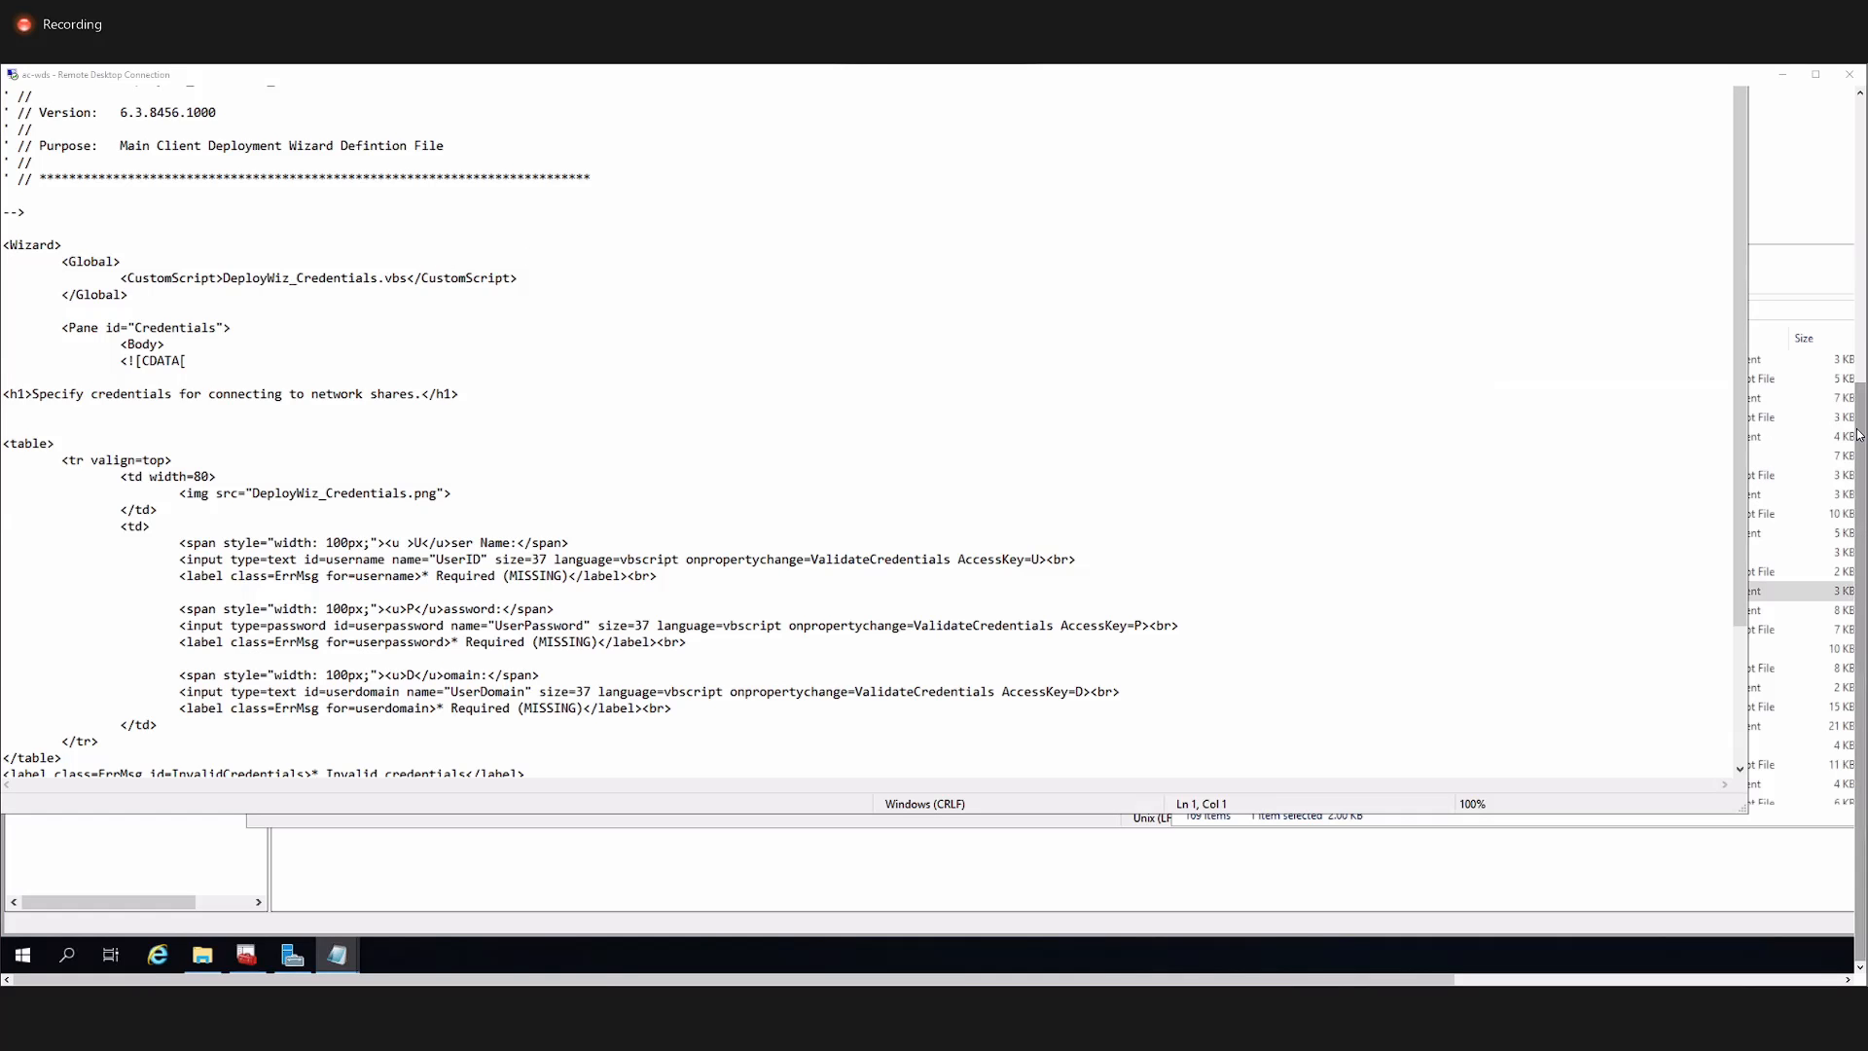
{"action": "left_click_drag", "start_coordinate": [1859, 435], "coordinate": [1858, 251]}
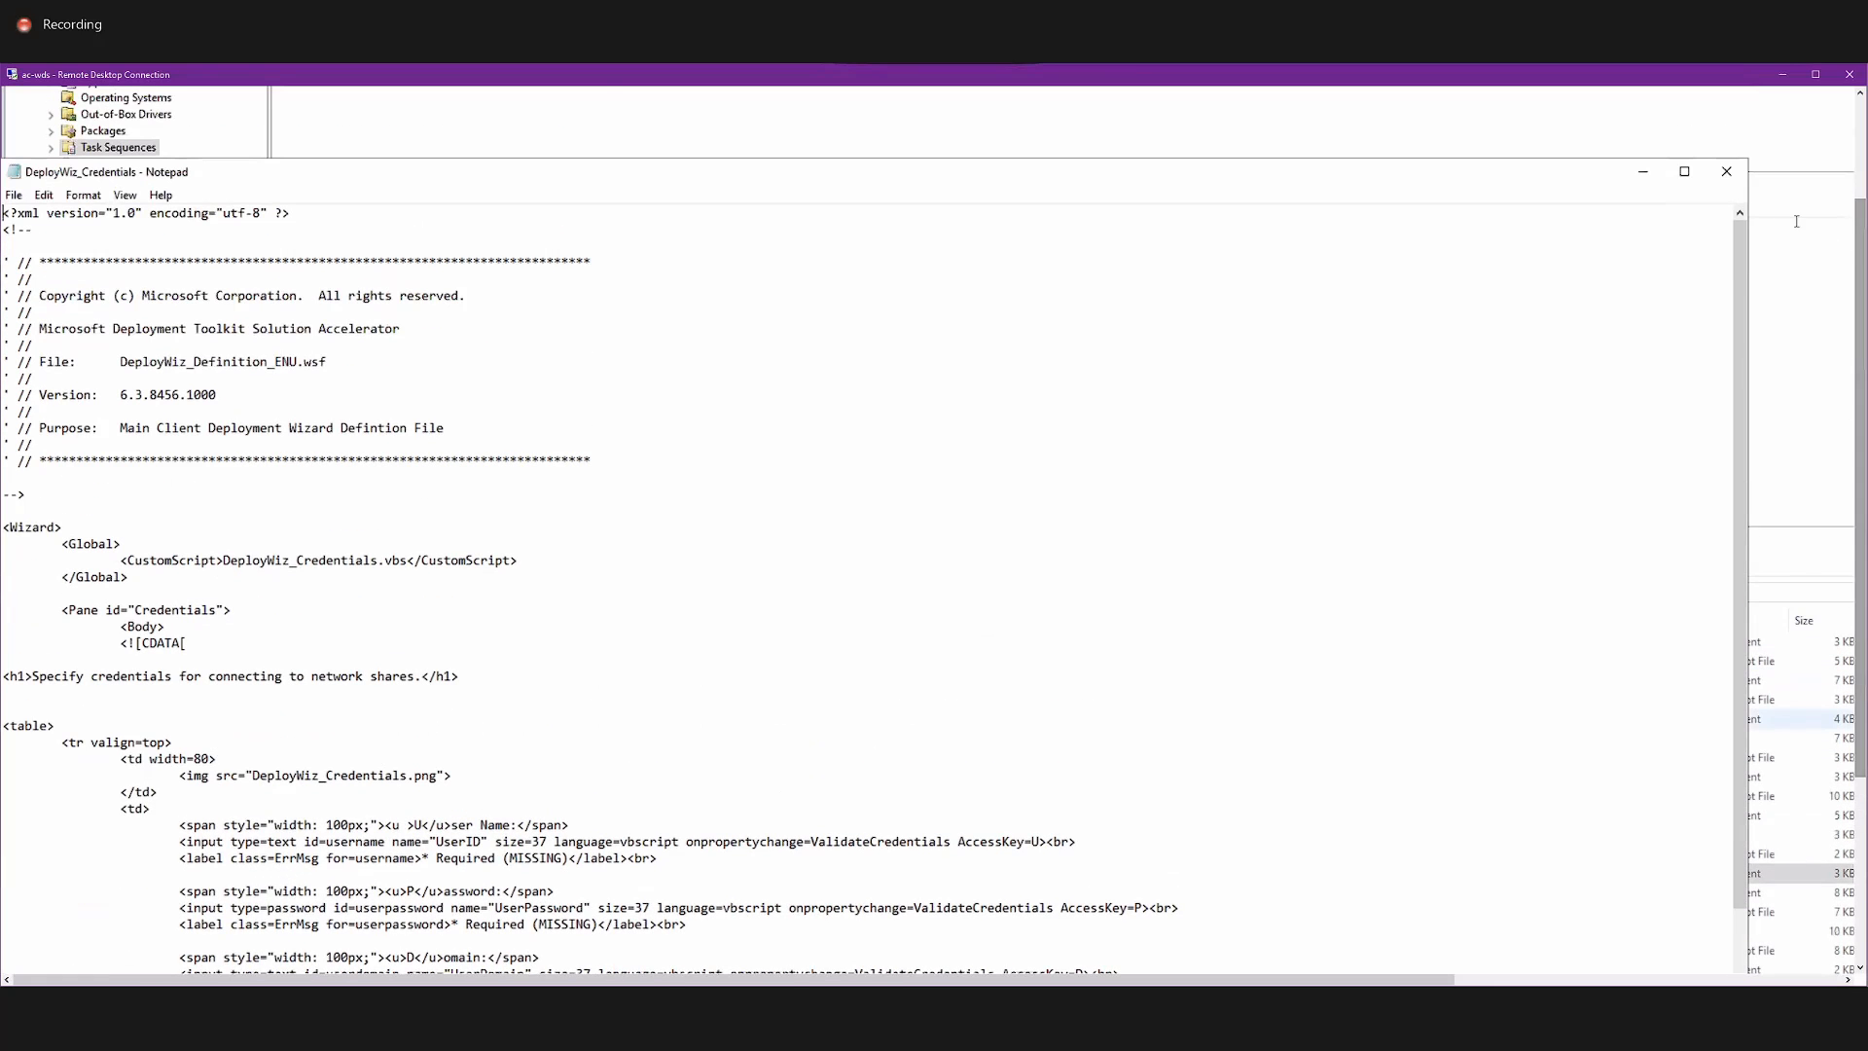
{"action": "left_click", "coordinate": [1729, 175]}
Find the LiteTouch Windows Script File in the Scripts folder and open it for editing in Notepad.
{"action": "scroll", "coordinate": [1413, 846], "scroll_direction": "down", "scroll_amount": 1}
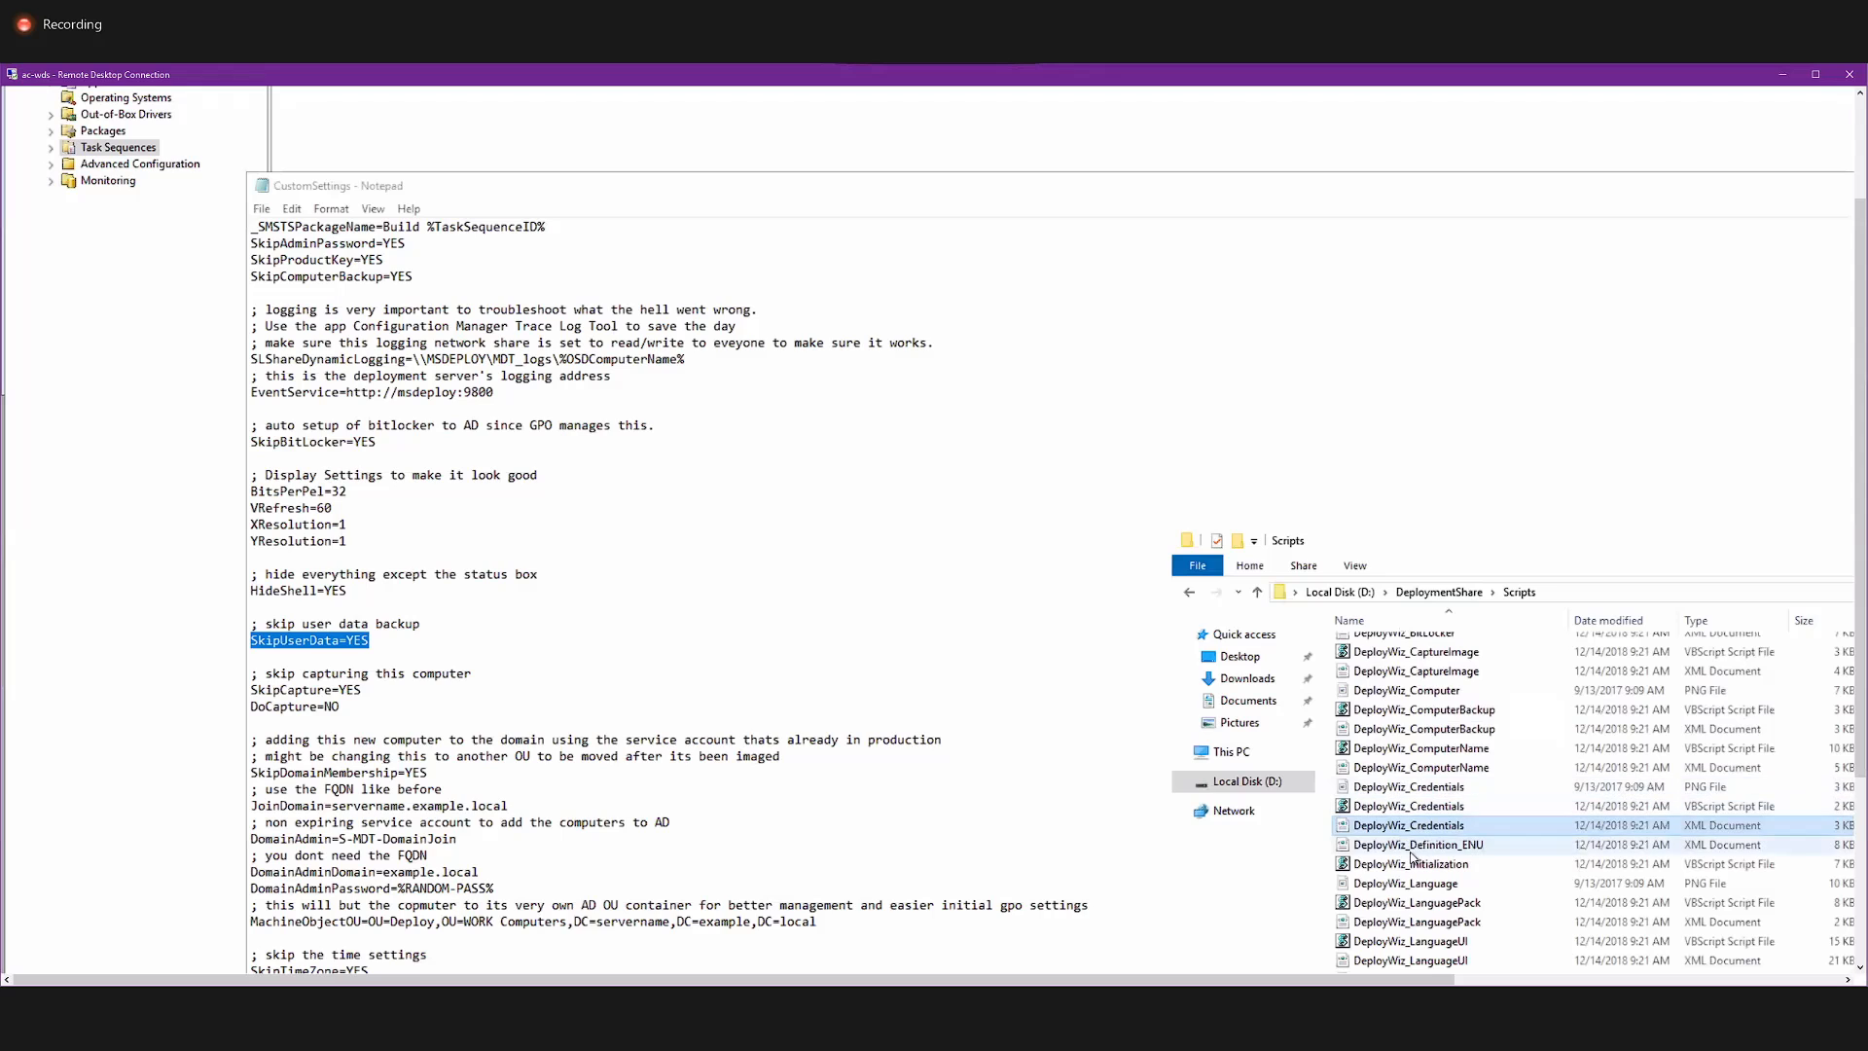
{"action": "left_click", "coordinate": [1425, 807]}
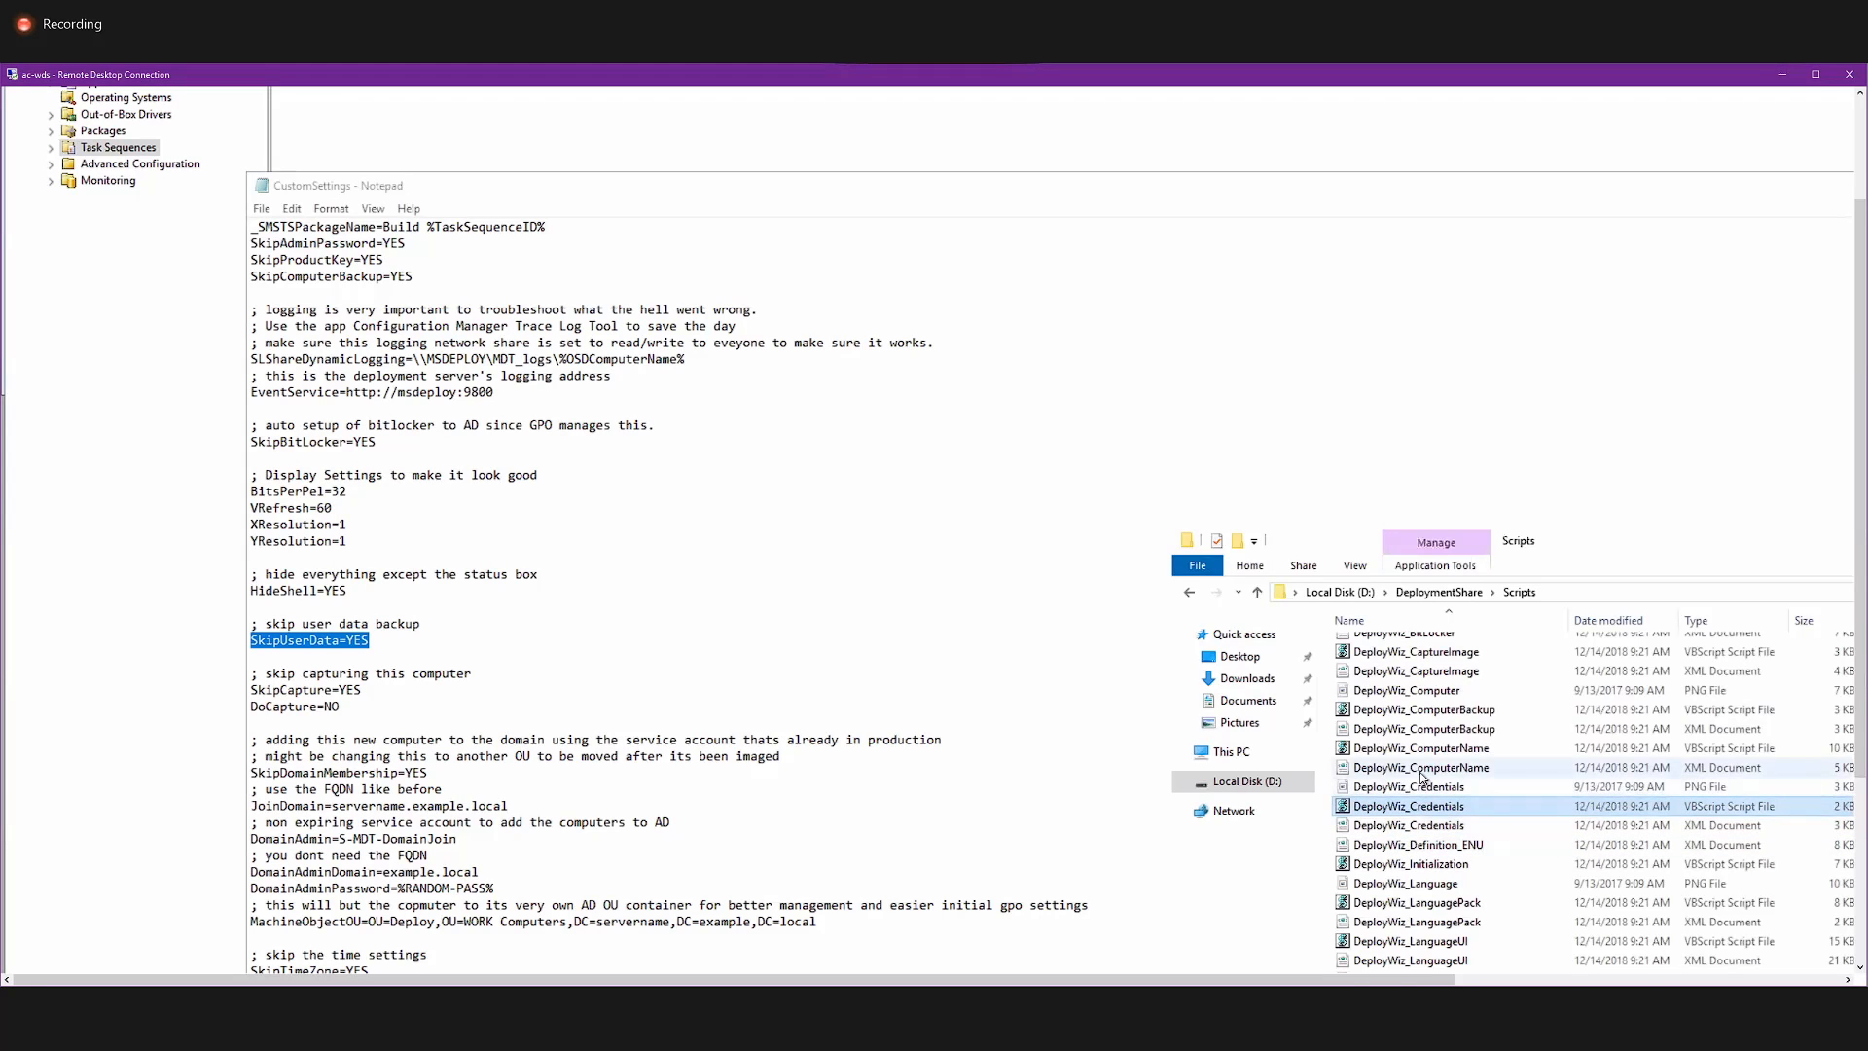
{"action": "scroll", "coordinate": [1422, 778], "scroll_direction": "down", "scroll_amount": 8}
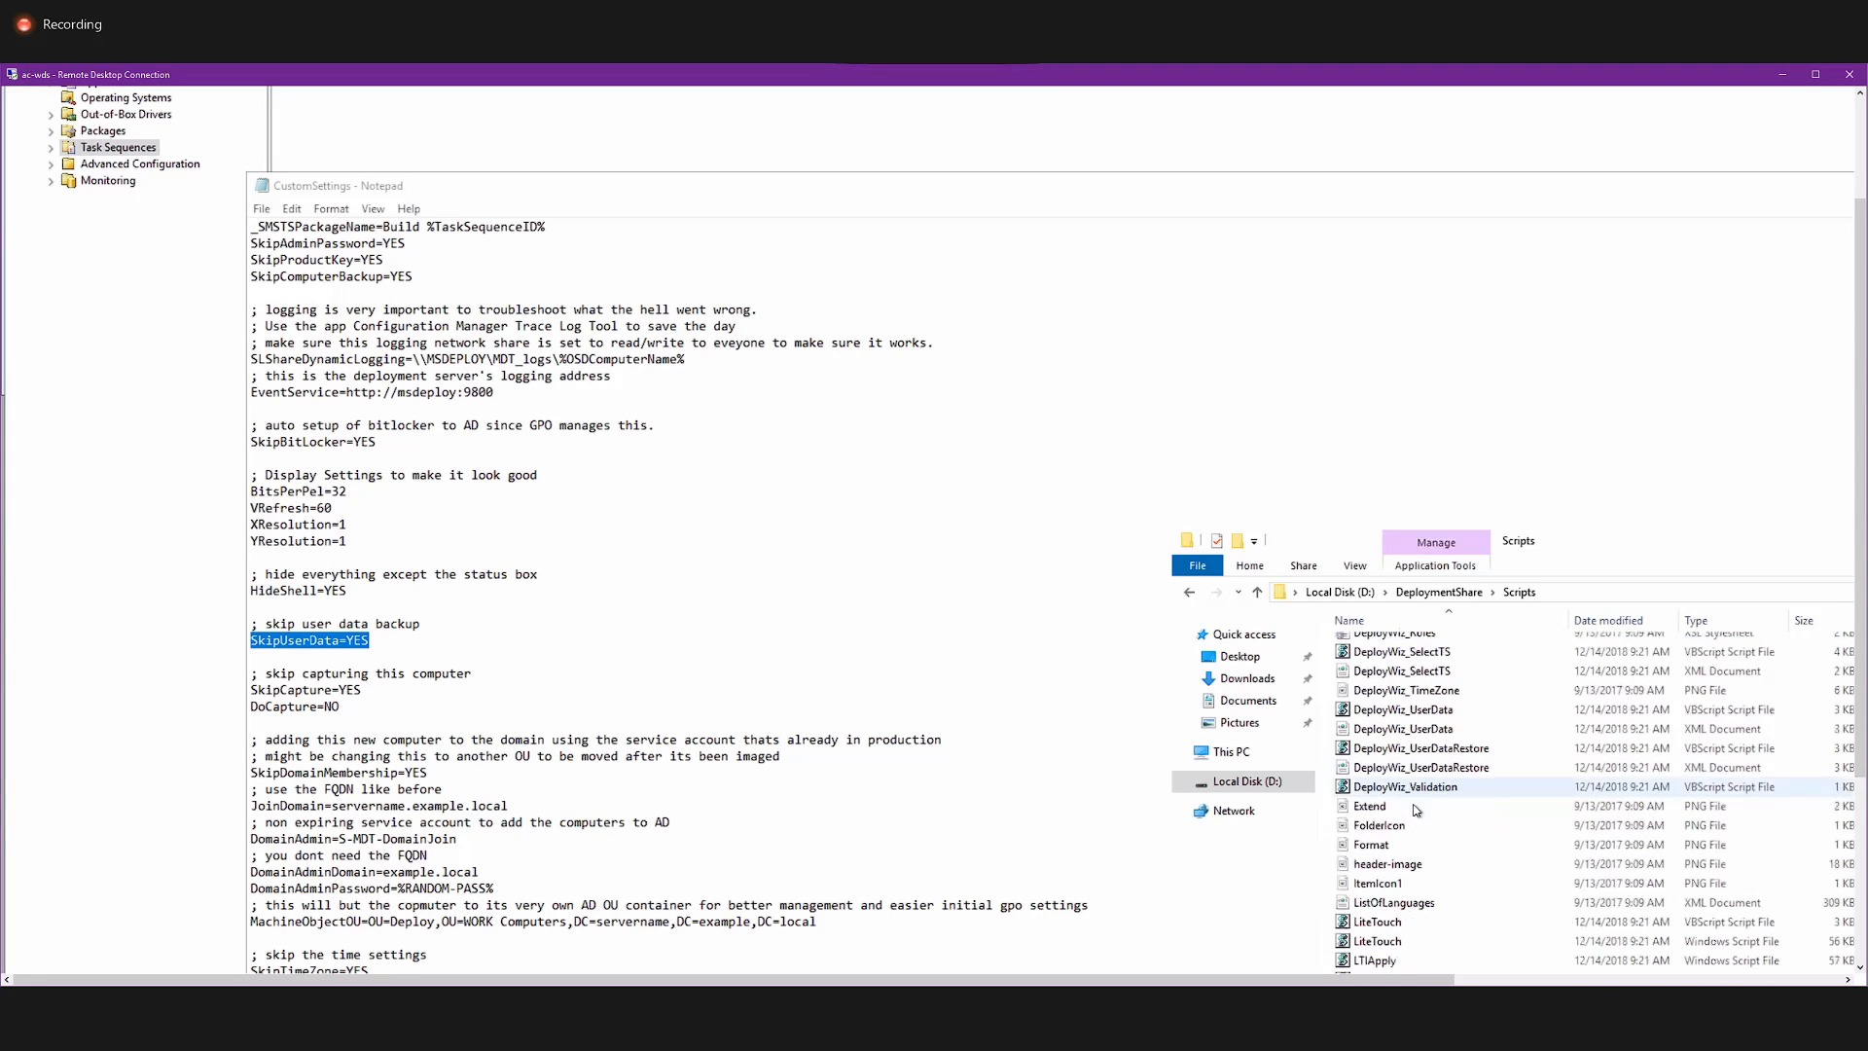
{"action": "scroll", "coordinate": [1410, 827], "scroll_direction": "down", "scroll_amount": 2}
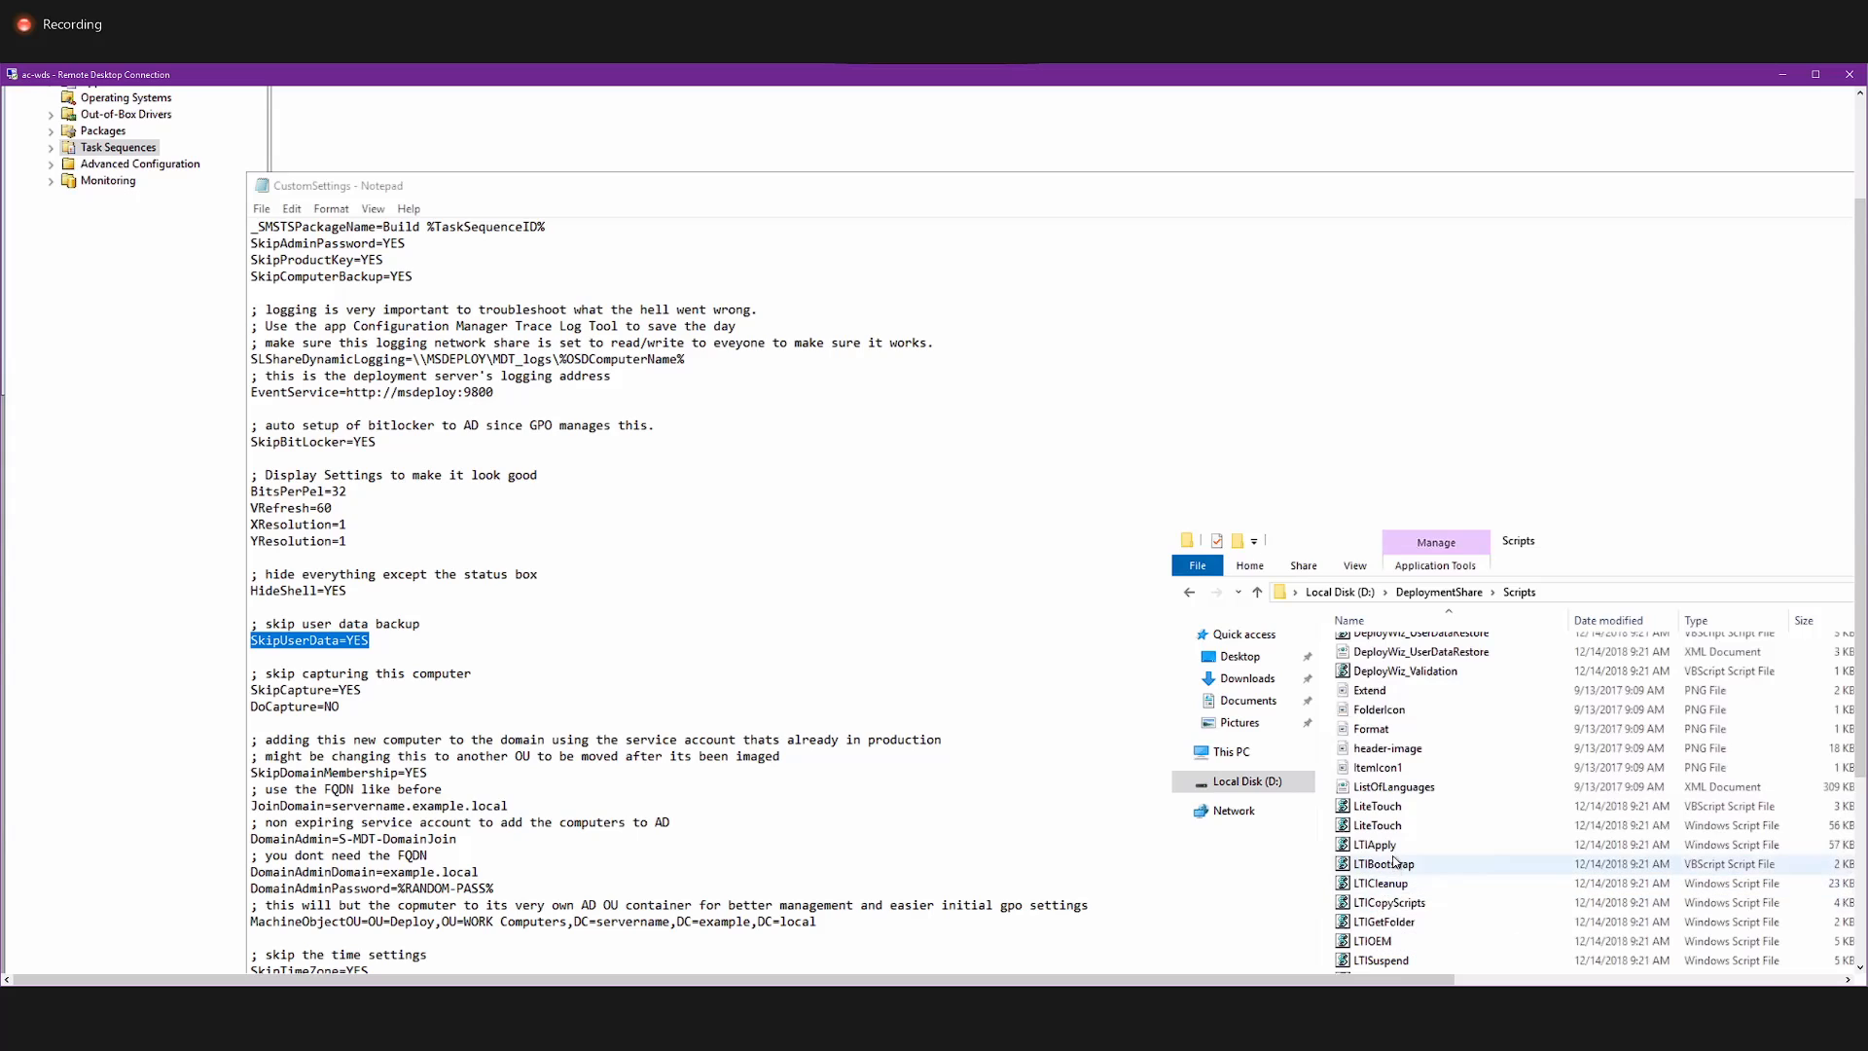
{"action": "right_click", "coordinate": [1397, 828]}
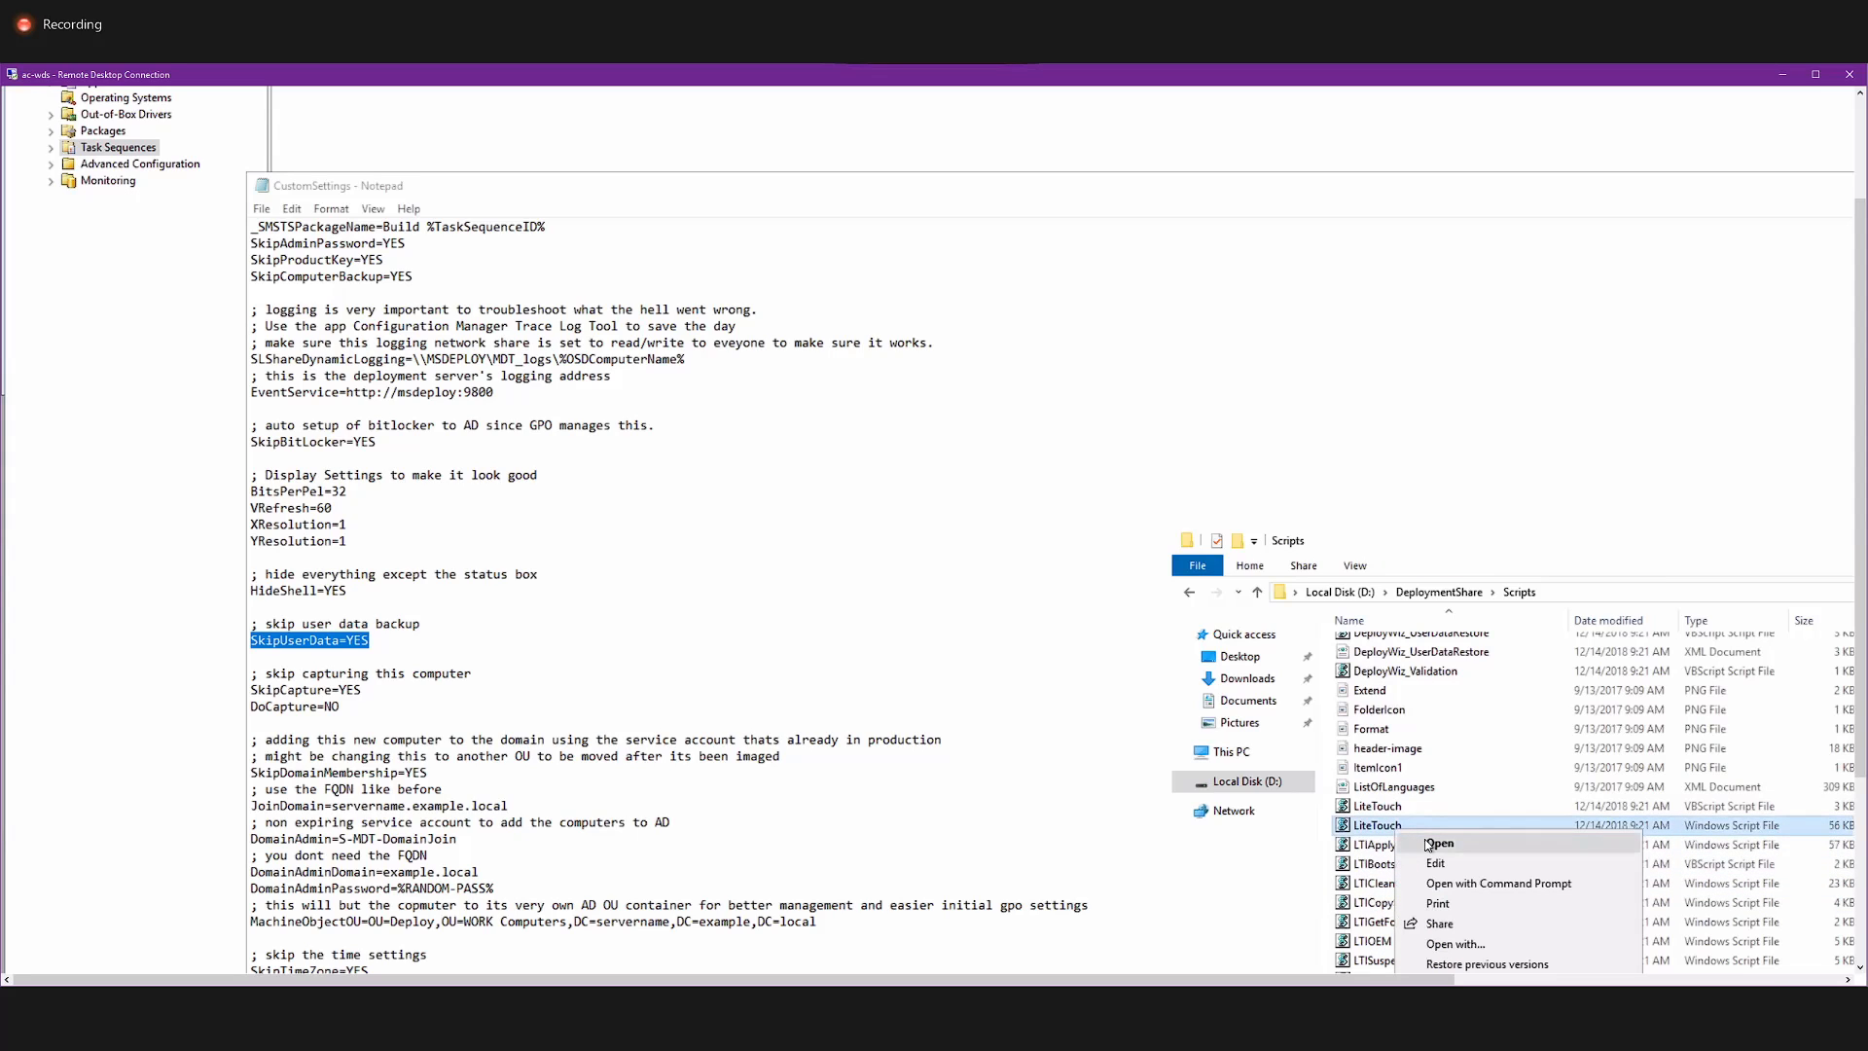
{"action": "left_click", "coordinate": [1434, 863]}
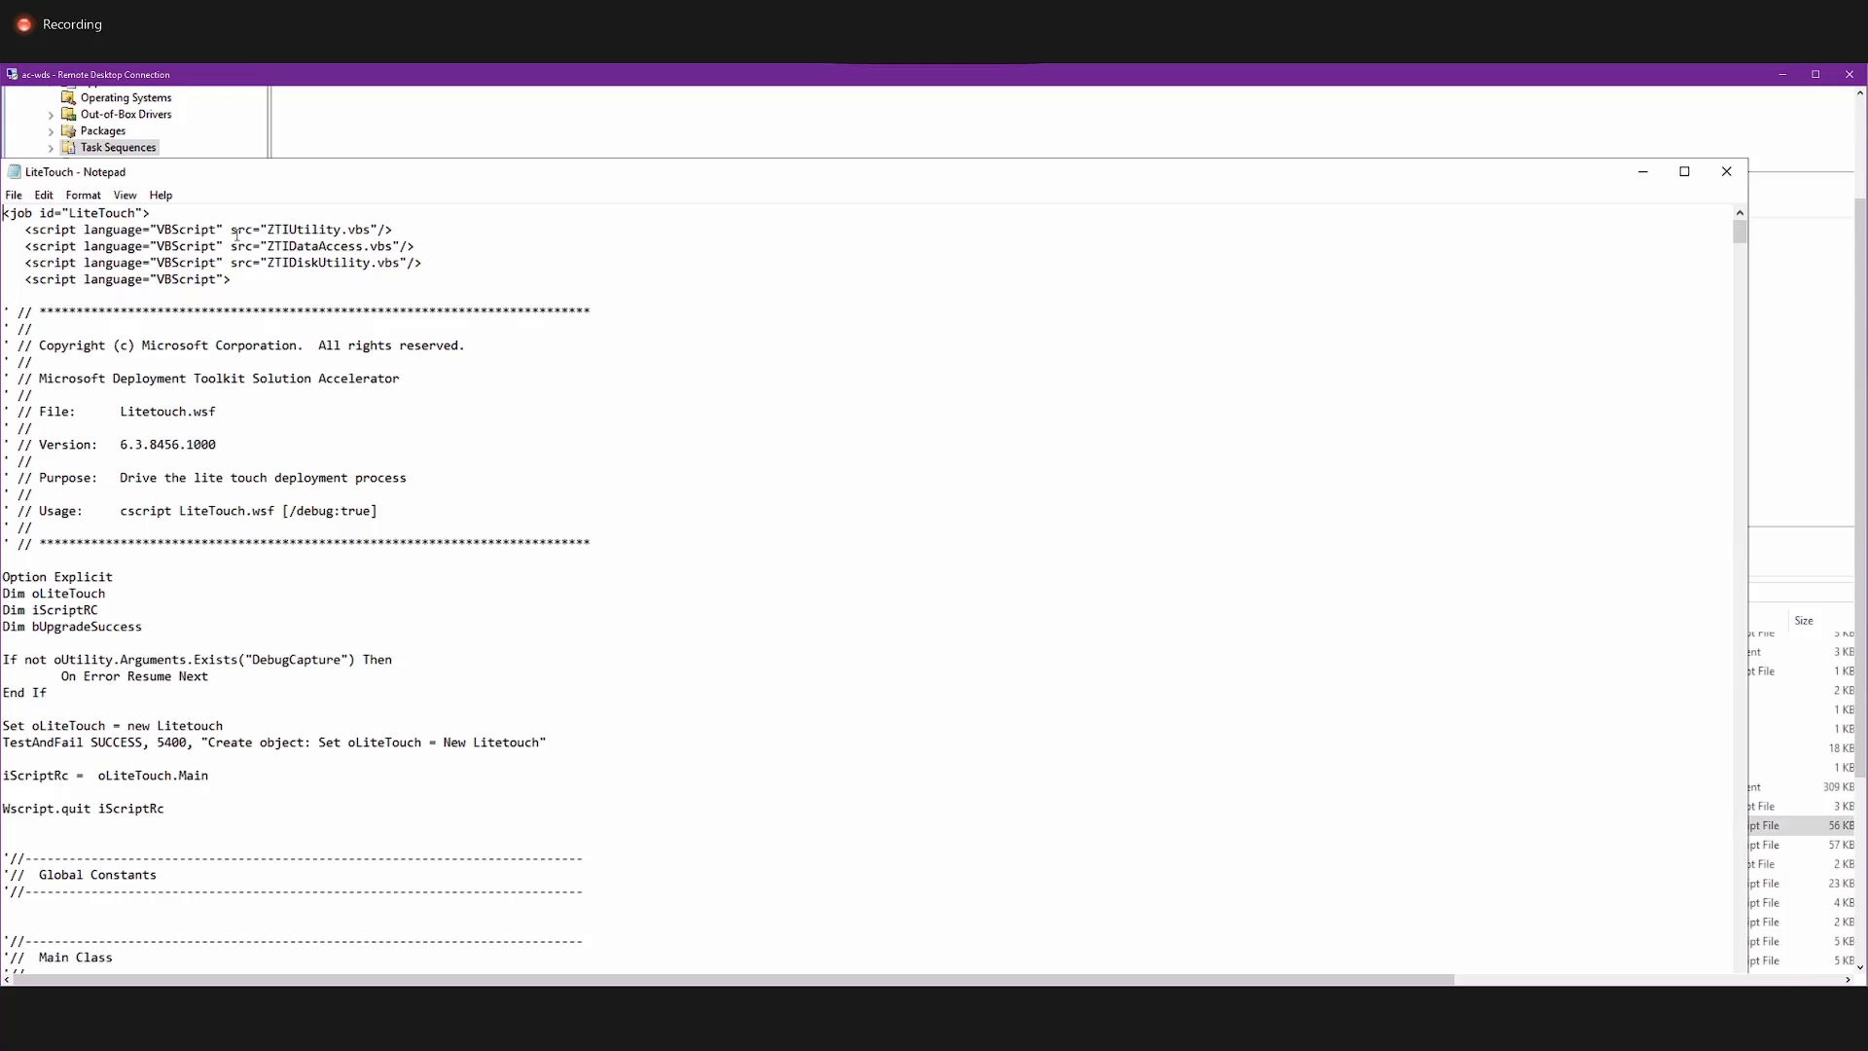
Examine the start of the LiteTouch script: the DebugCapture argument check and the TestAndFail line for the oLiteTouch object.
{"action": "scroll", "coordinate": [248, 255], "scroll_direction": "down", "scroll_amount": 8}
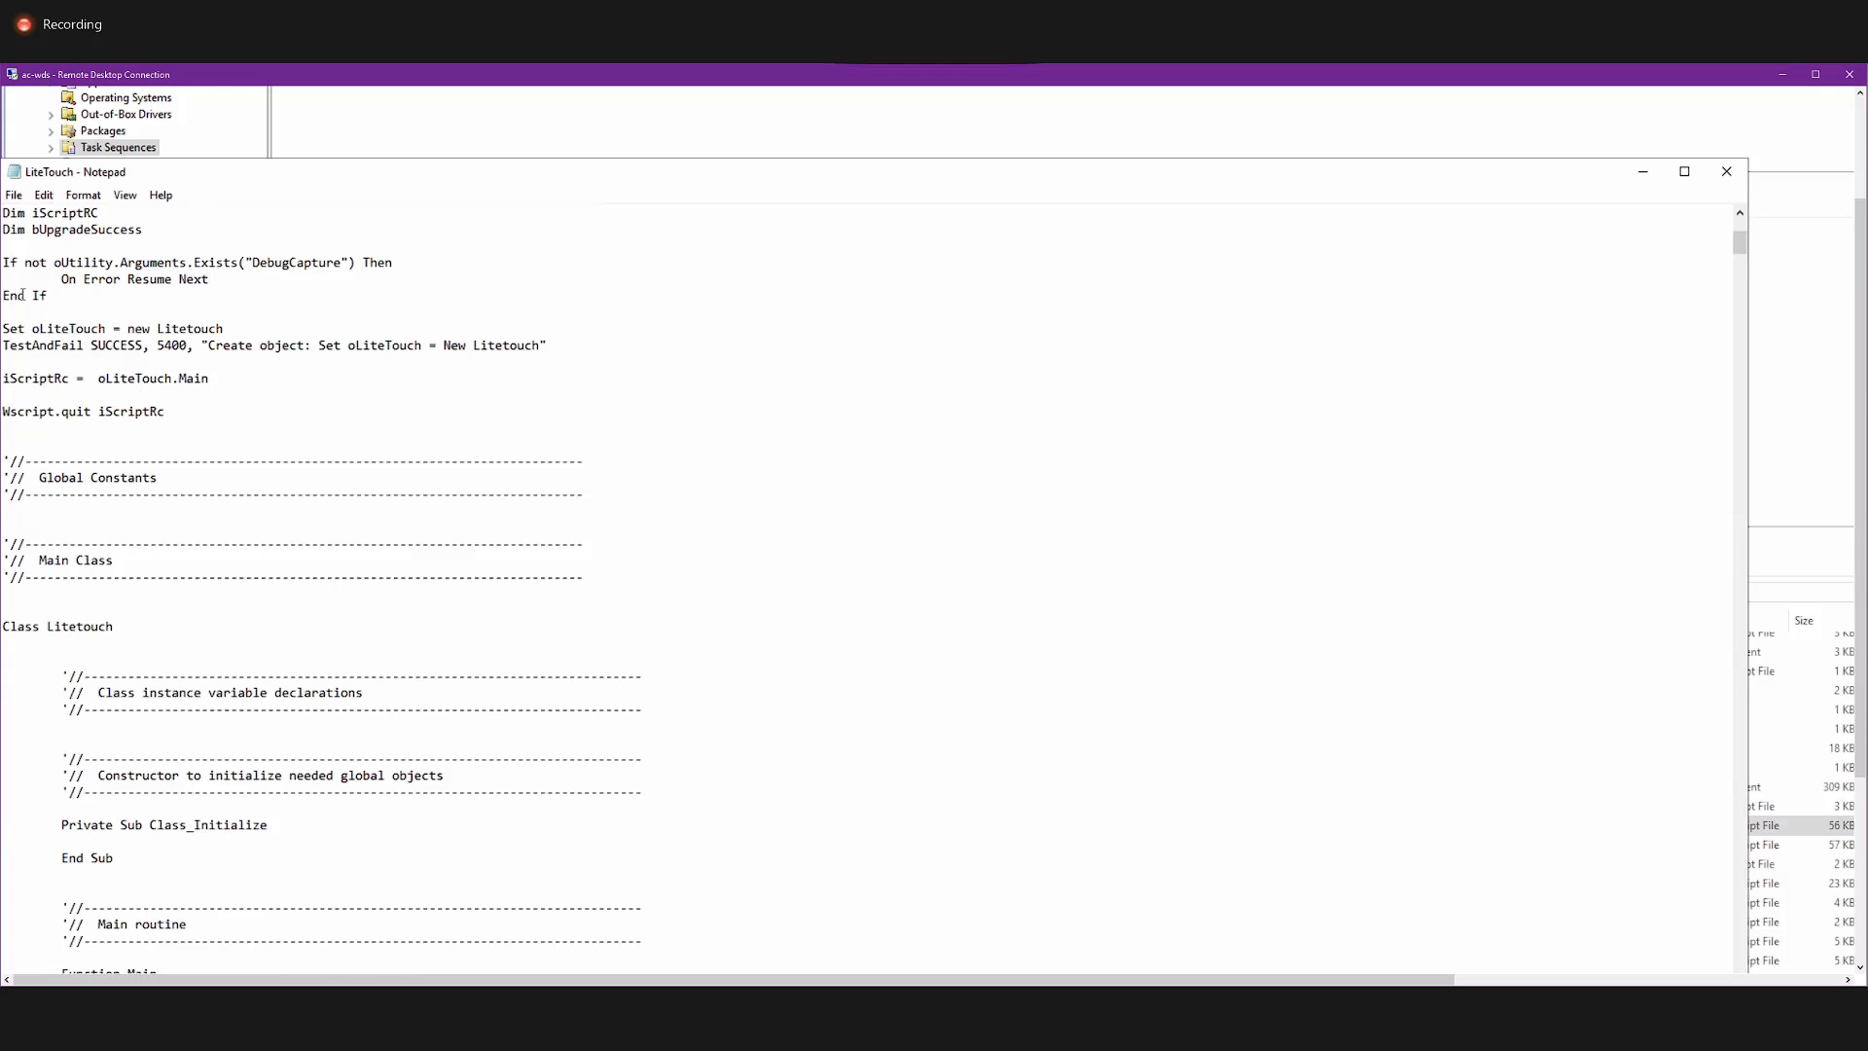
{"action": "scroll", "coordinate": [21, 236], "scroll_direction": "up", "scroll_amount": 2}
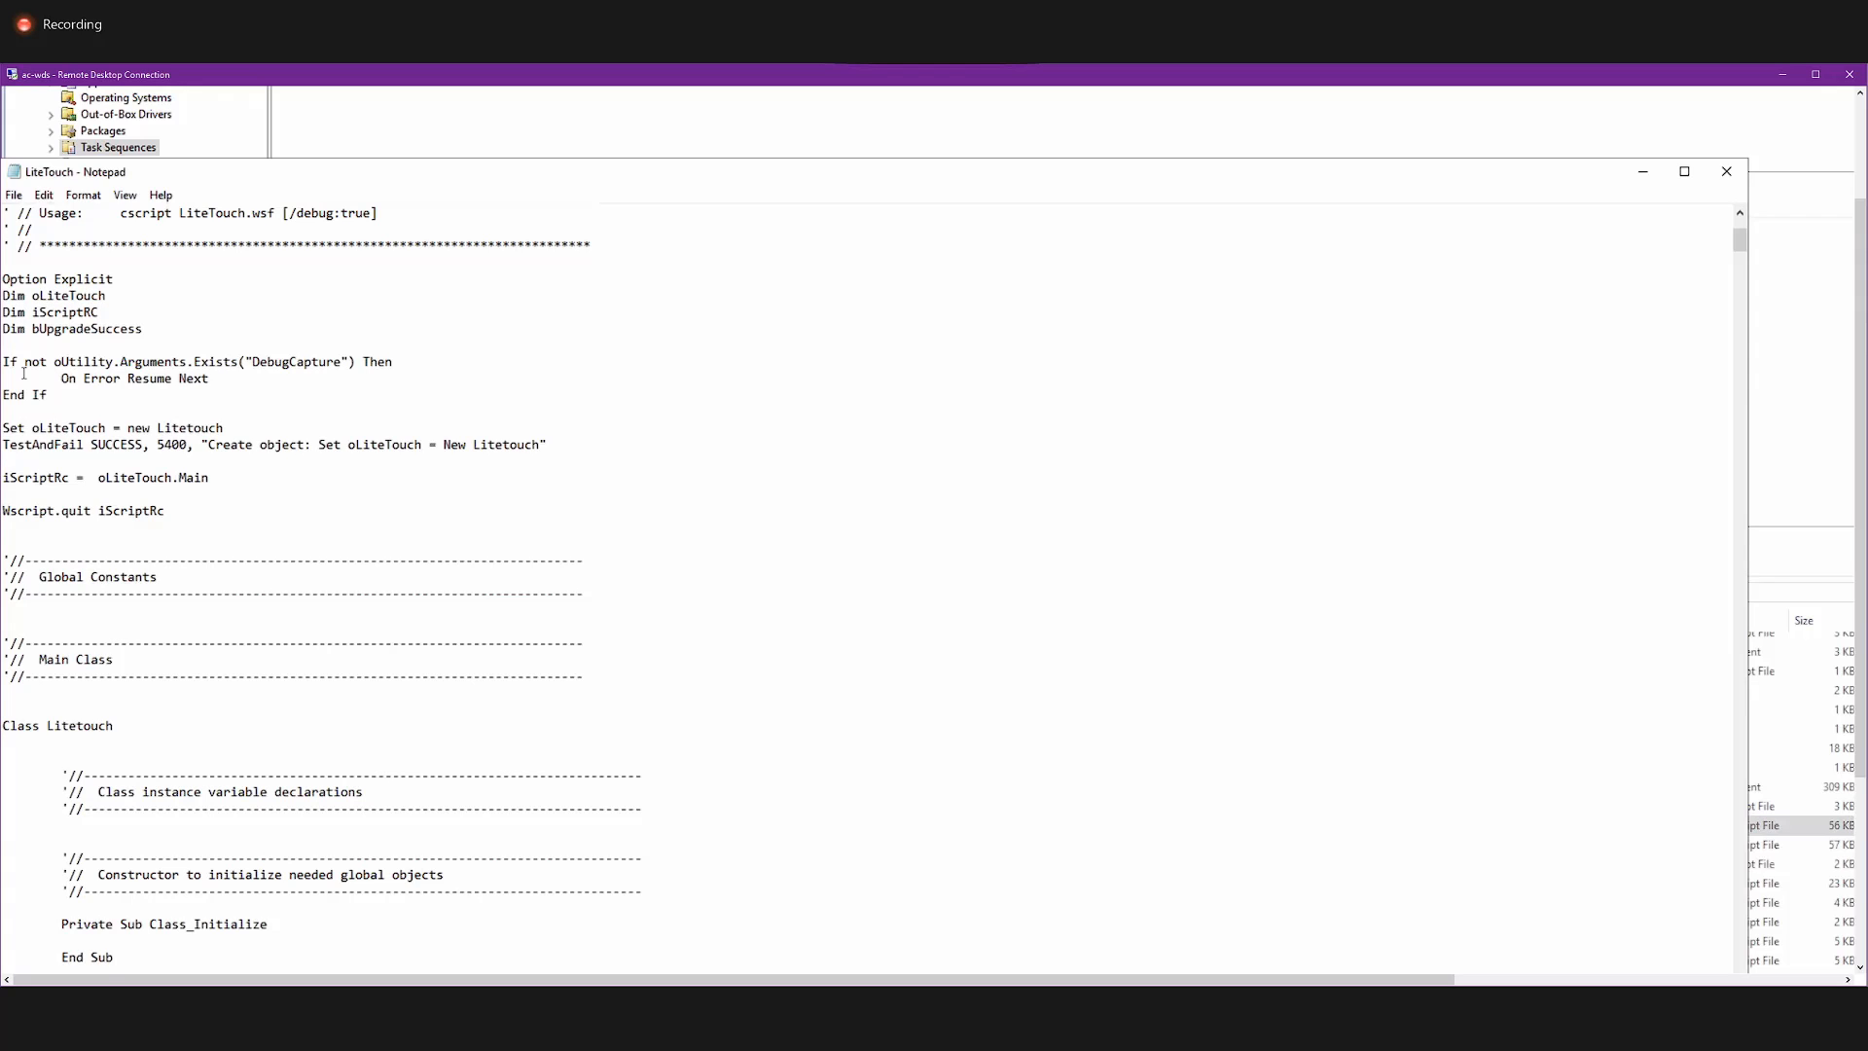
{"action": "left_click_drag", "start_coordinate": [39, 362], "coordinate": [357, 362]}
{"action": "left_click", "coordinate": [177, 394]}
{"action": "left_click_drag", "start_coordinate": [539, 439], "coordinate": [484, 445]}
{"action": "left_click", "coordinate": [475, 446]}
Examine the script's Main routine: the administrative rights comments and the Win32_OperatingSystem query that checks the OS version.
{"action": "scroll", "coordinate": [385, 481], "scroll_direction": "down", "scroll_amount": 15}
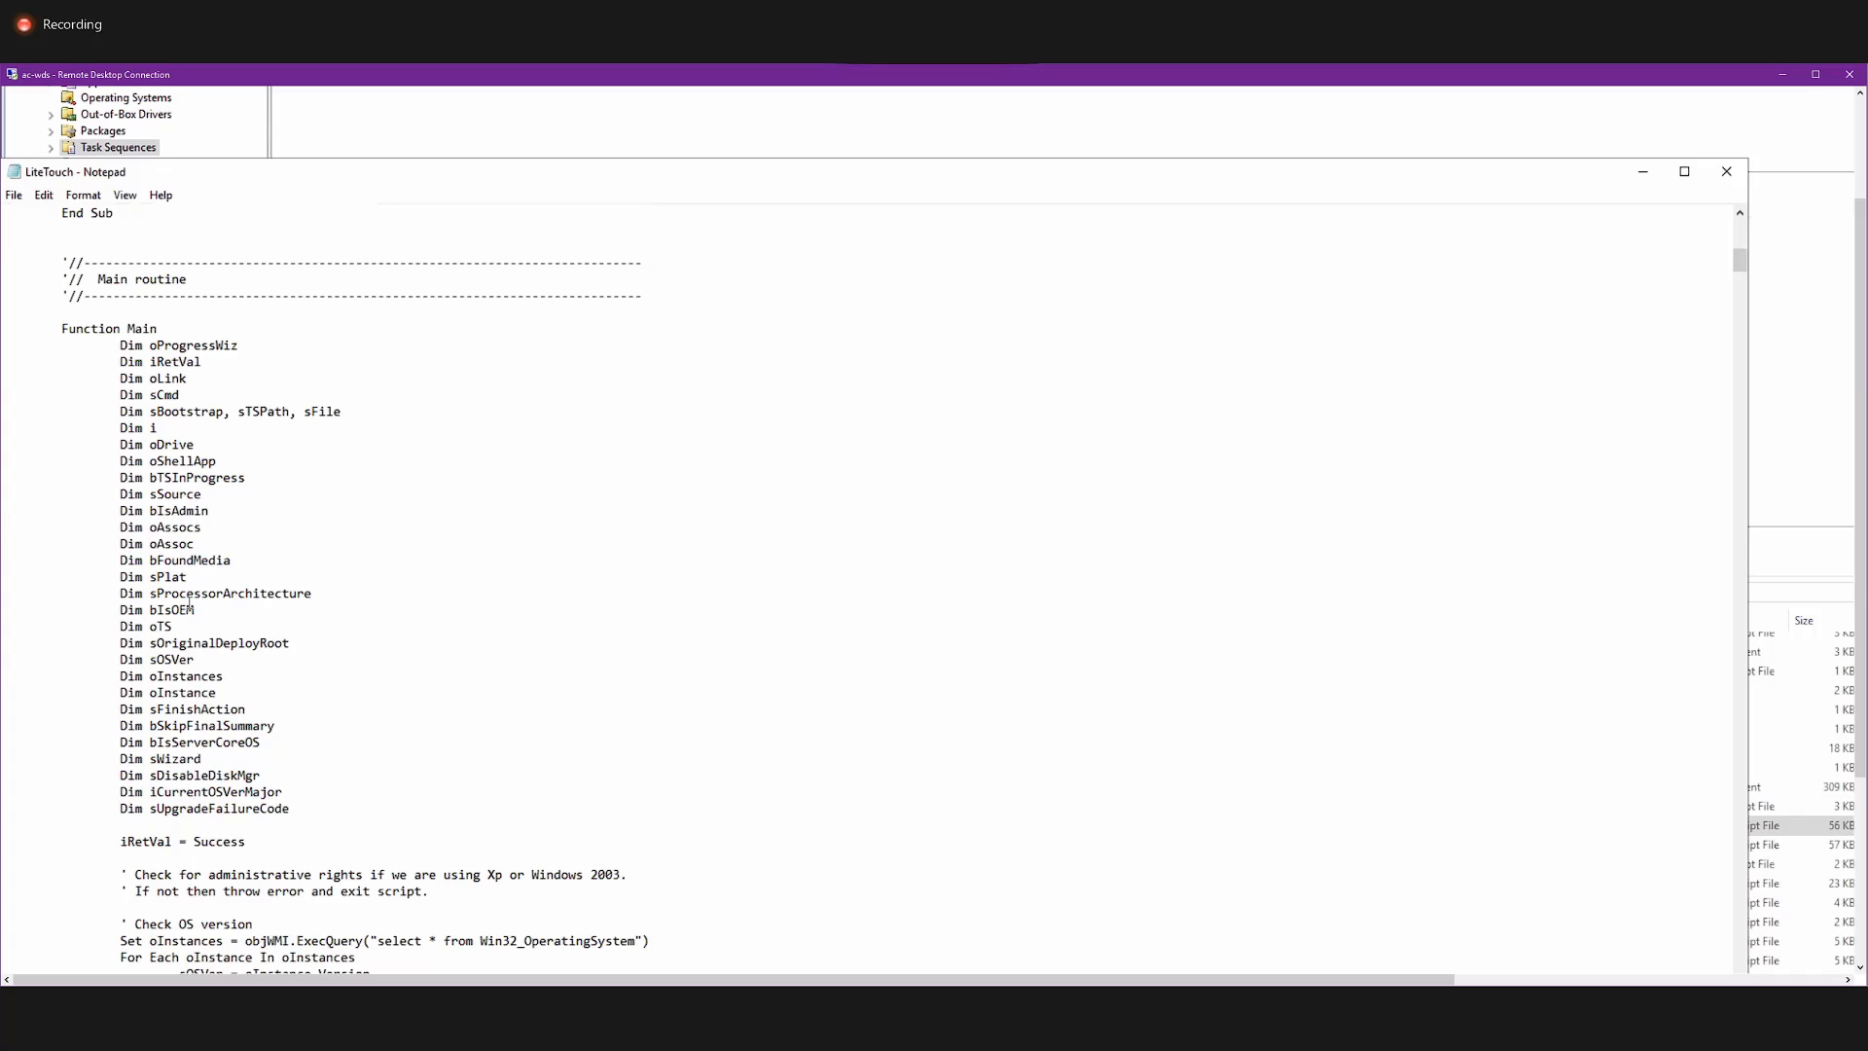
{"action": "scroll", "coordinate": [190, 609], "scroll_direction": "down", "scroll_amount": 9}
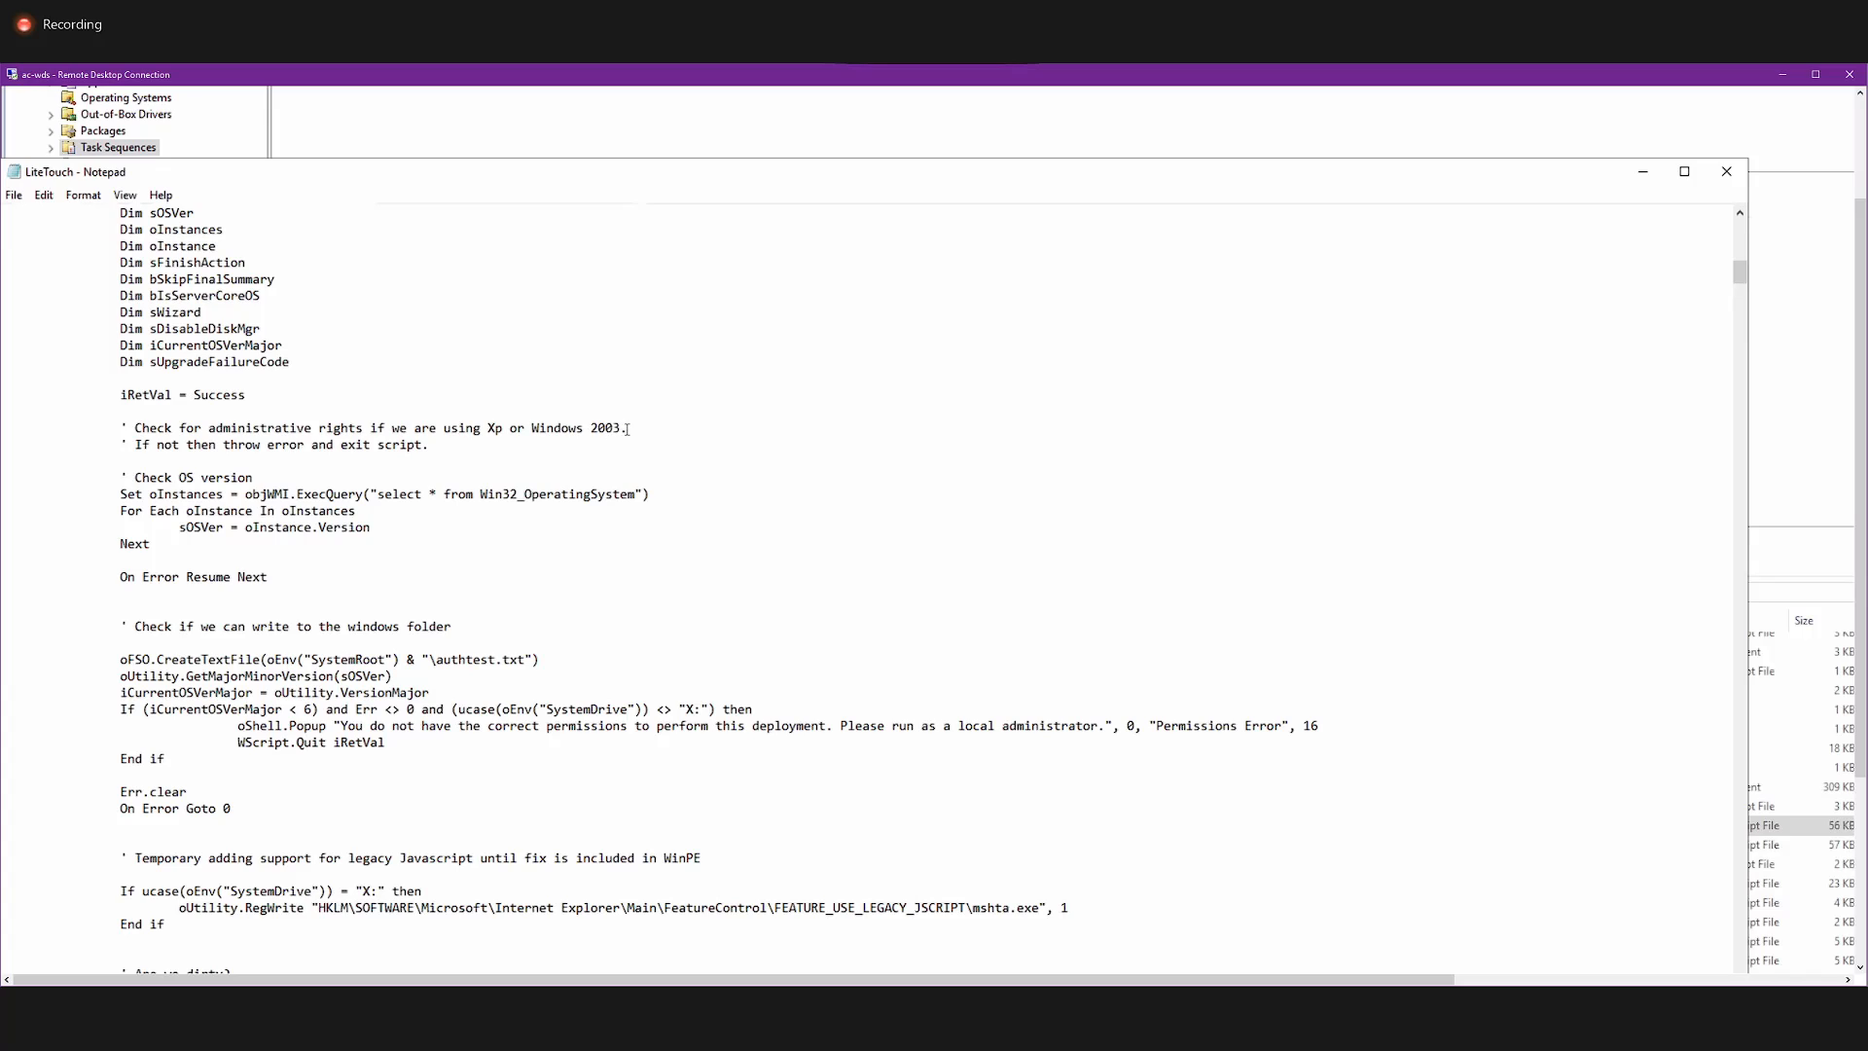
{"action": "left_click_drag", "start_coordinate": [624, 427], "coordinate": [320, 429]}
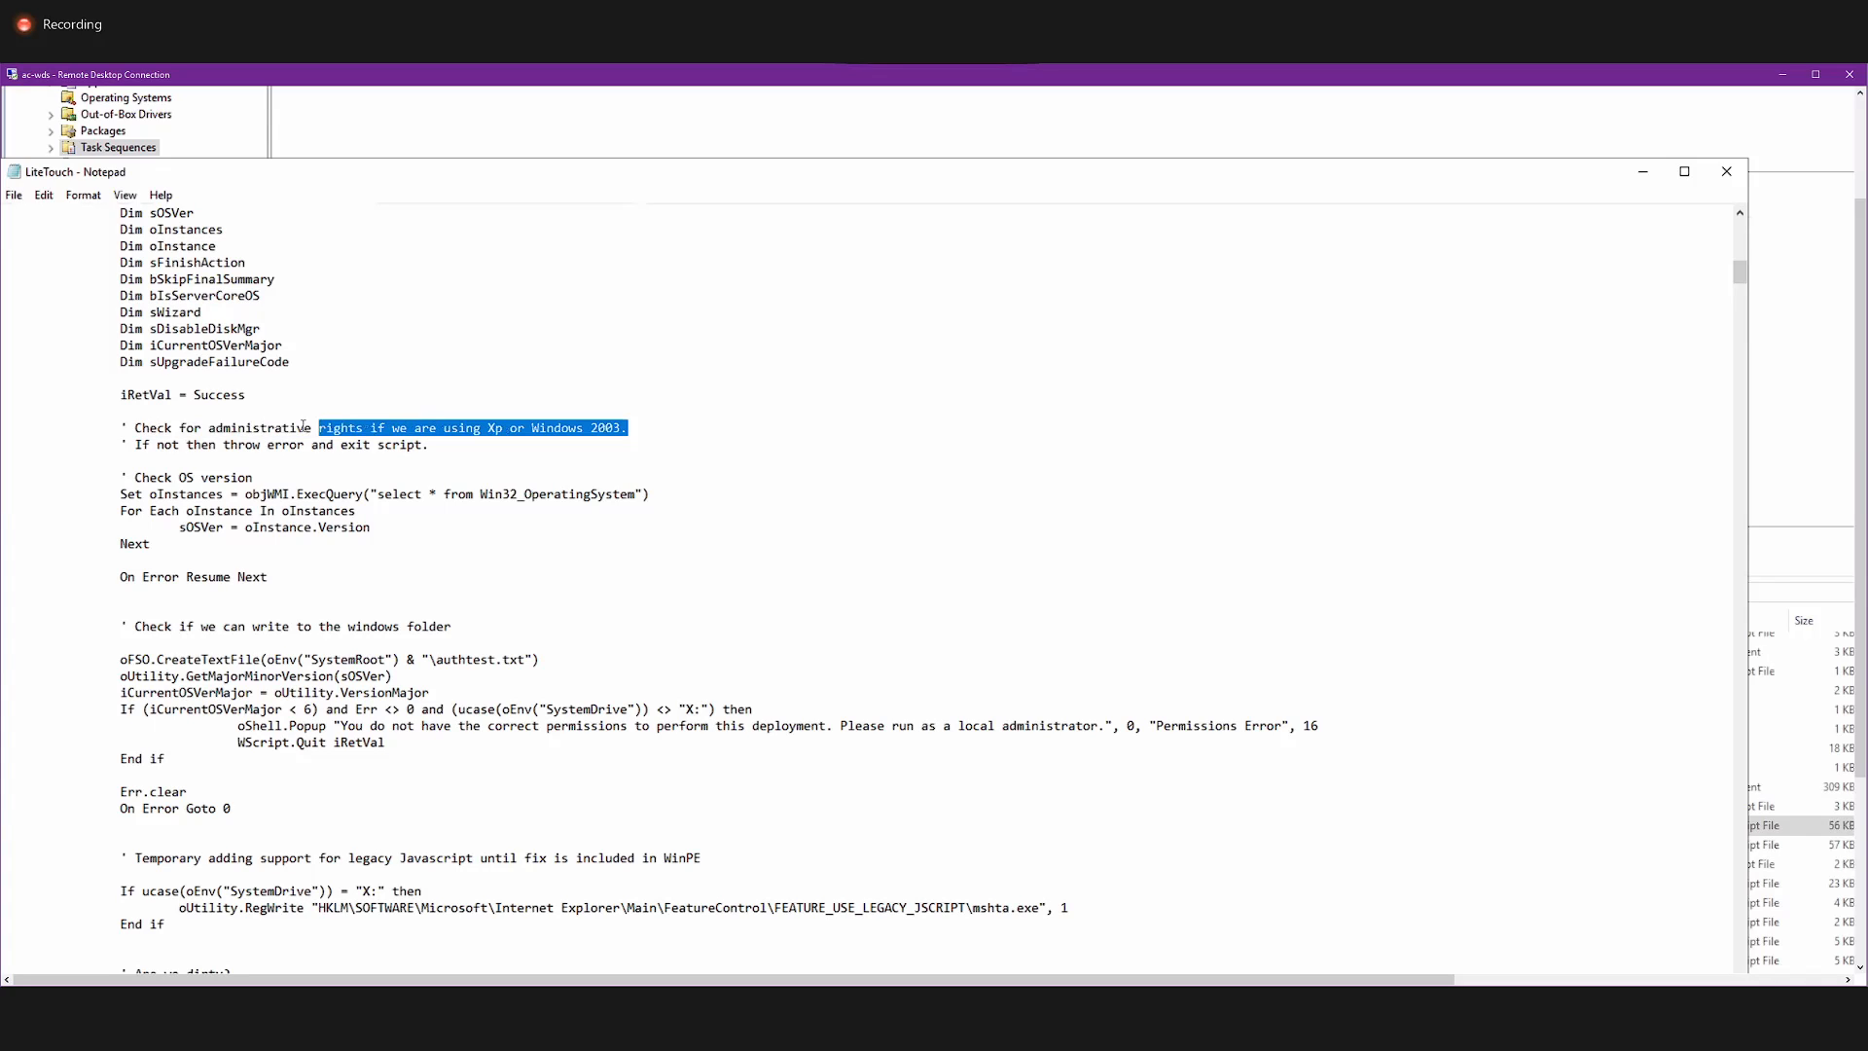
{"action": "left_click_drag", "start_coordinate": [170, 445], "coordinate": [370, 460]}
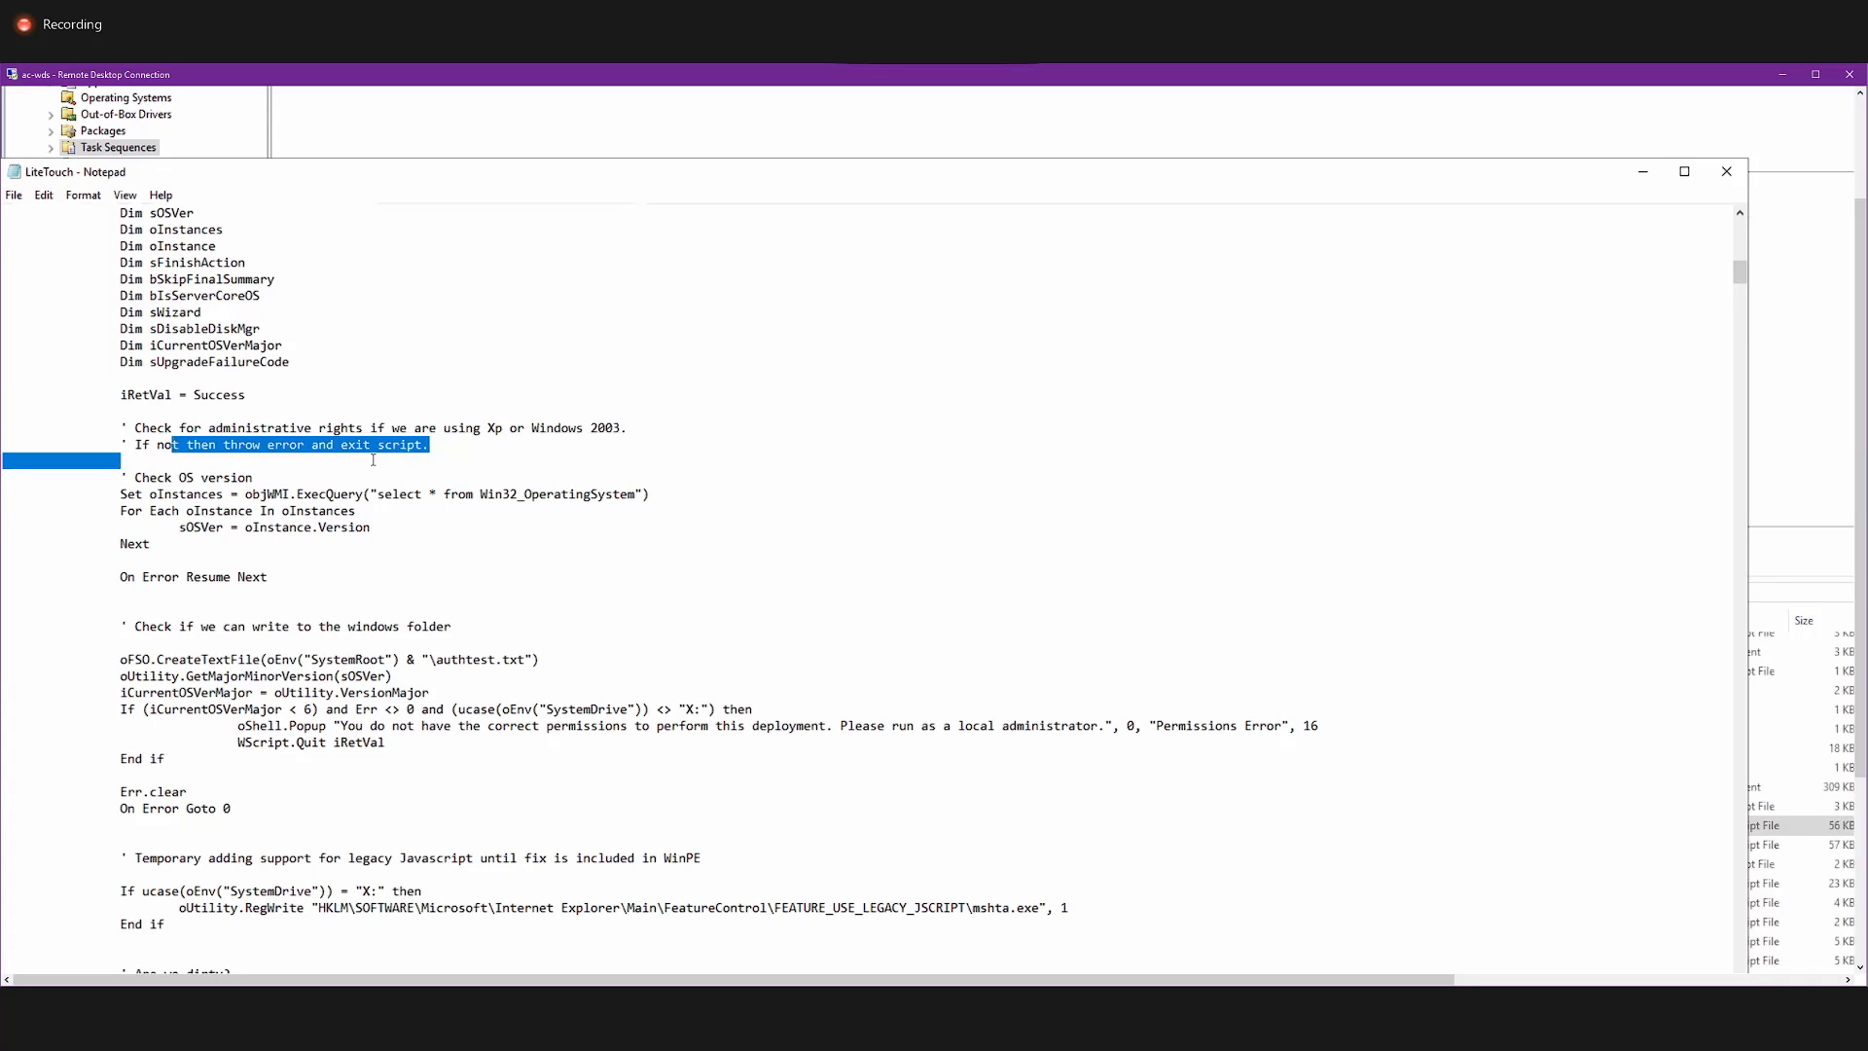
{"action": "left_click", "coordinate": [357, 460]}
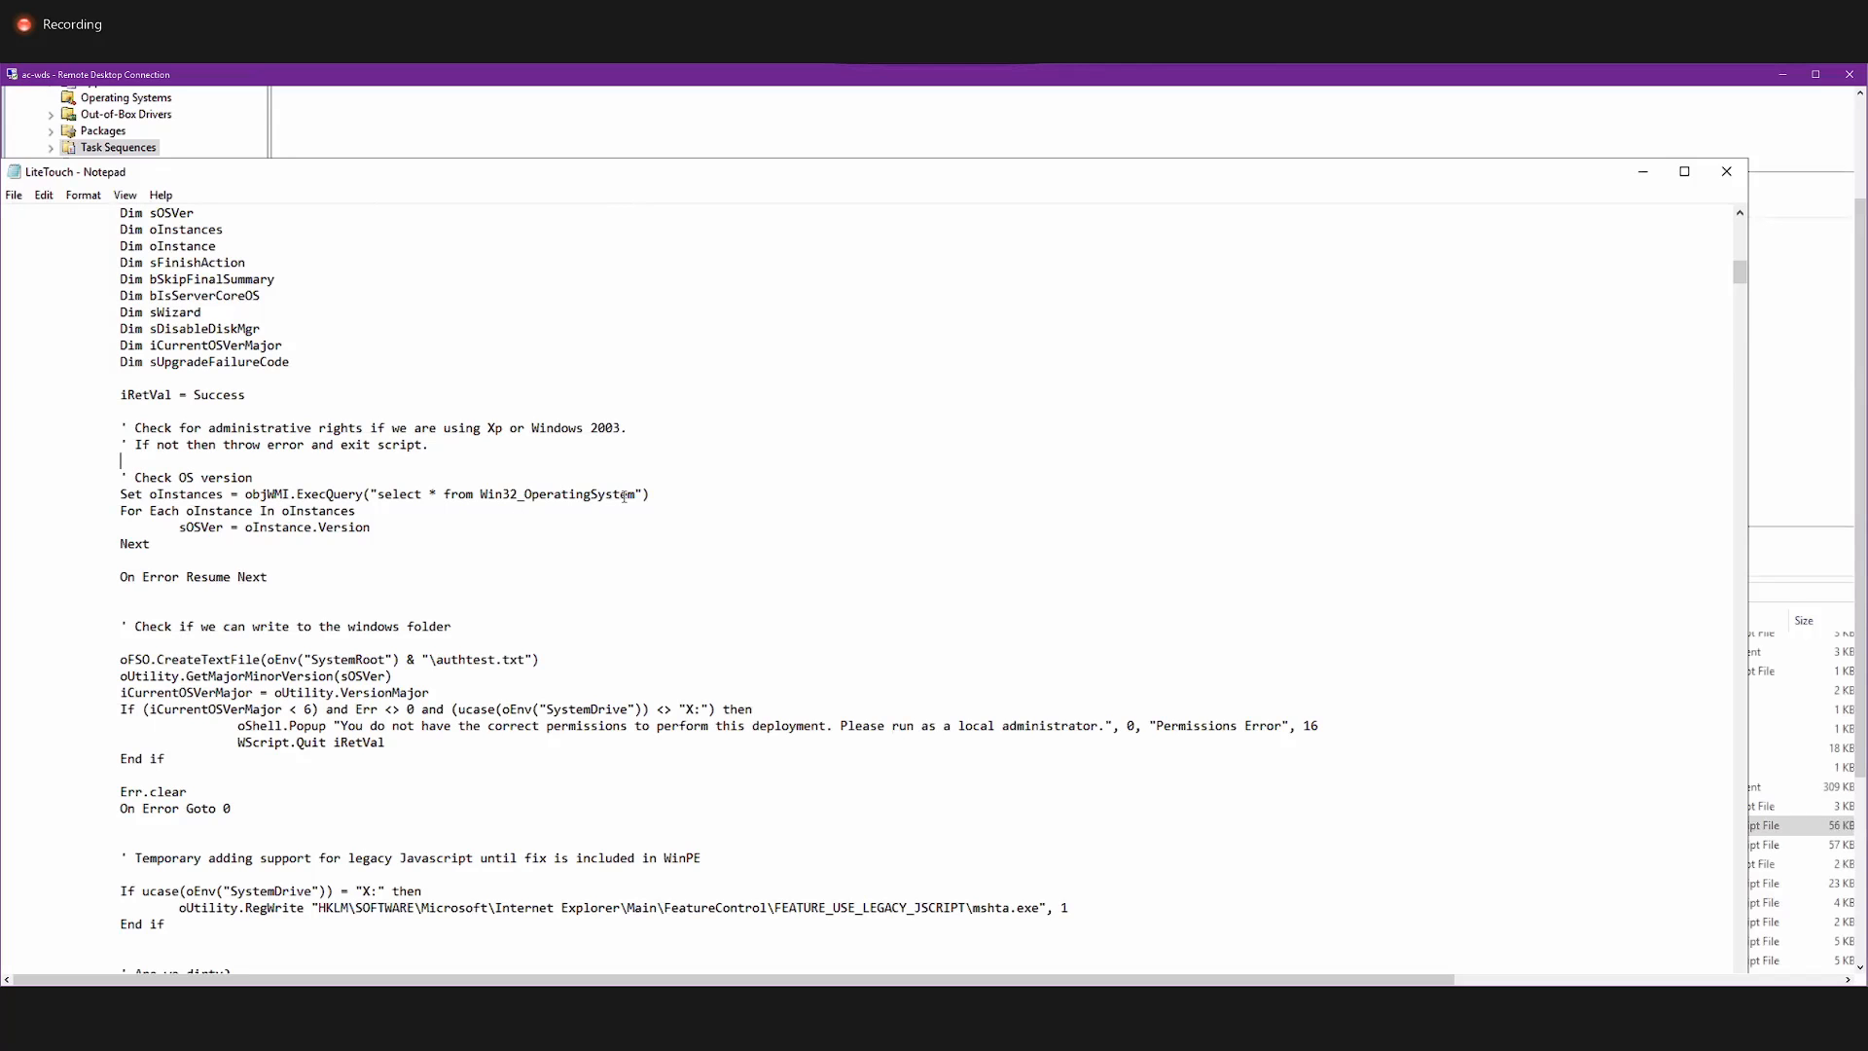
{"action": "left_click_drag", "start_coordinate": [636, 494], "coordinate": [182, 492]}
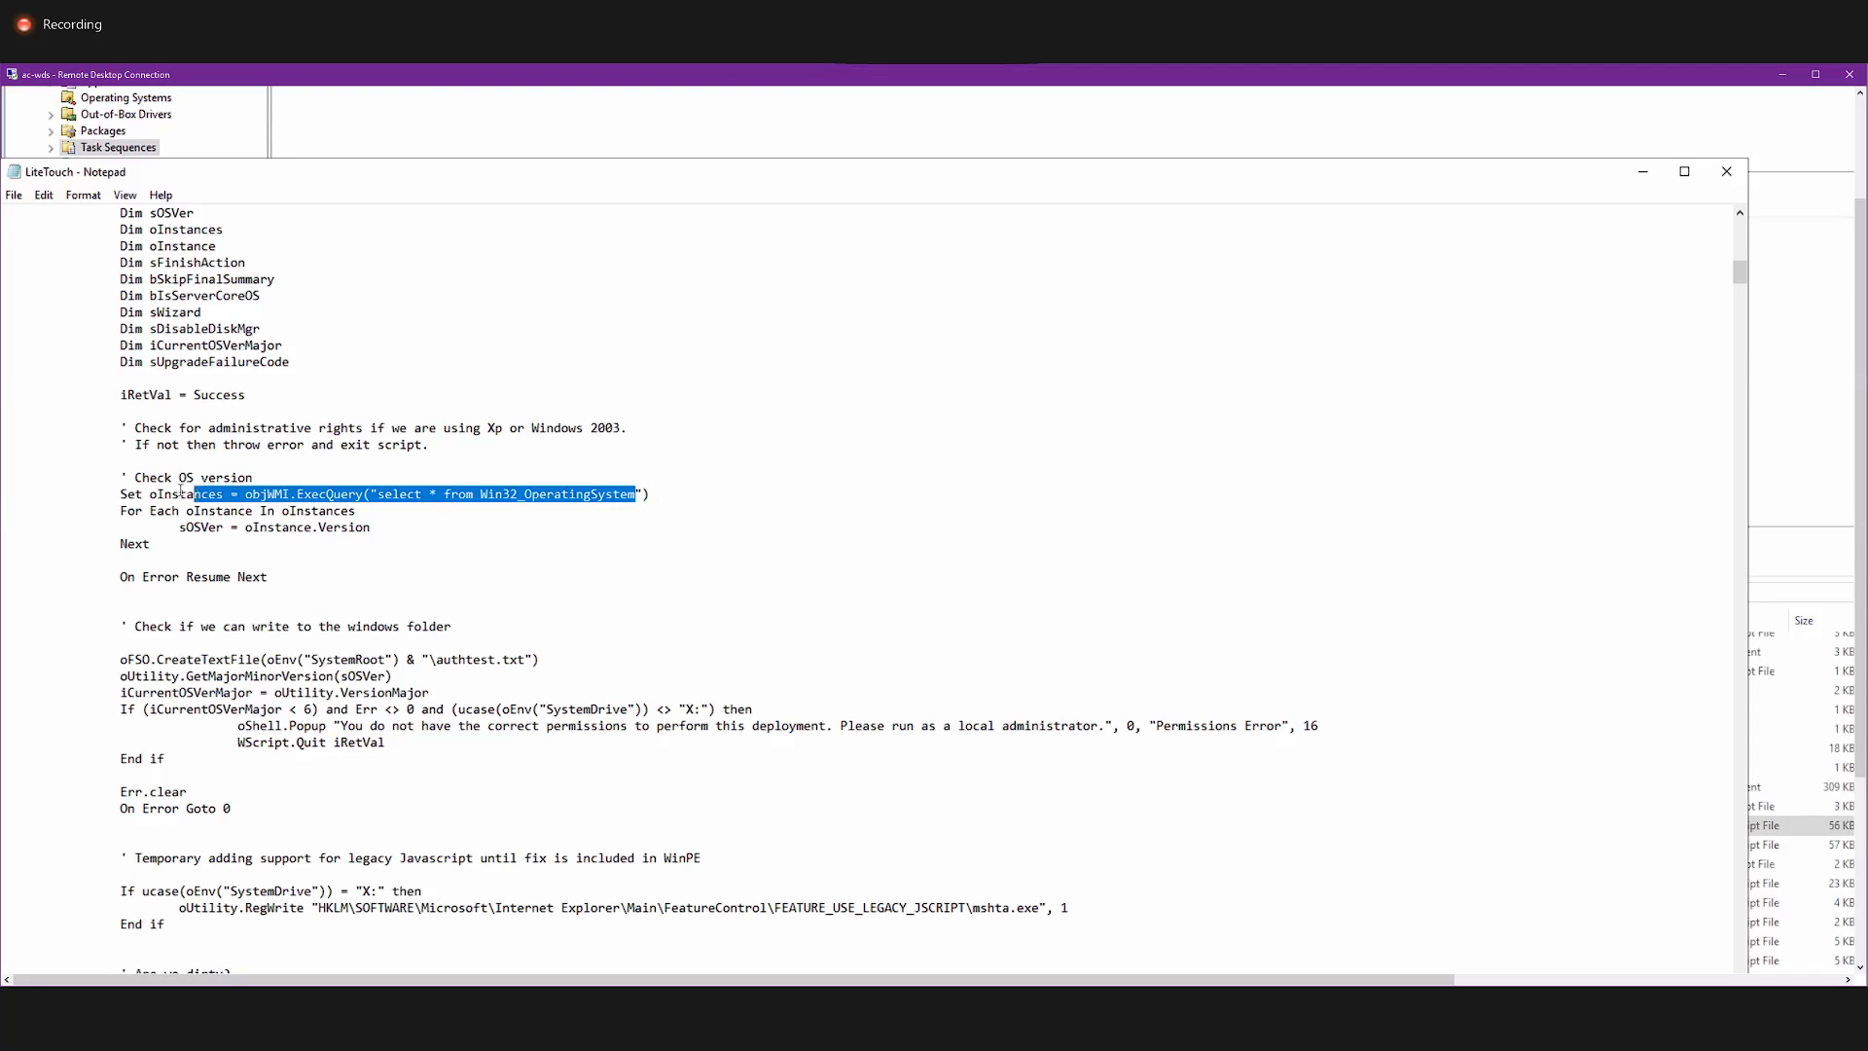
Examine the LiteTouch script's OS version, Windows folder write permission and dirty environment checks, and close the script.
{"action": "left_click", "coordinate": [192, 525]}
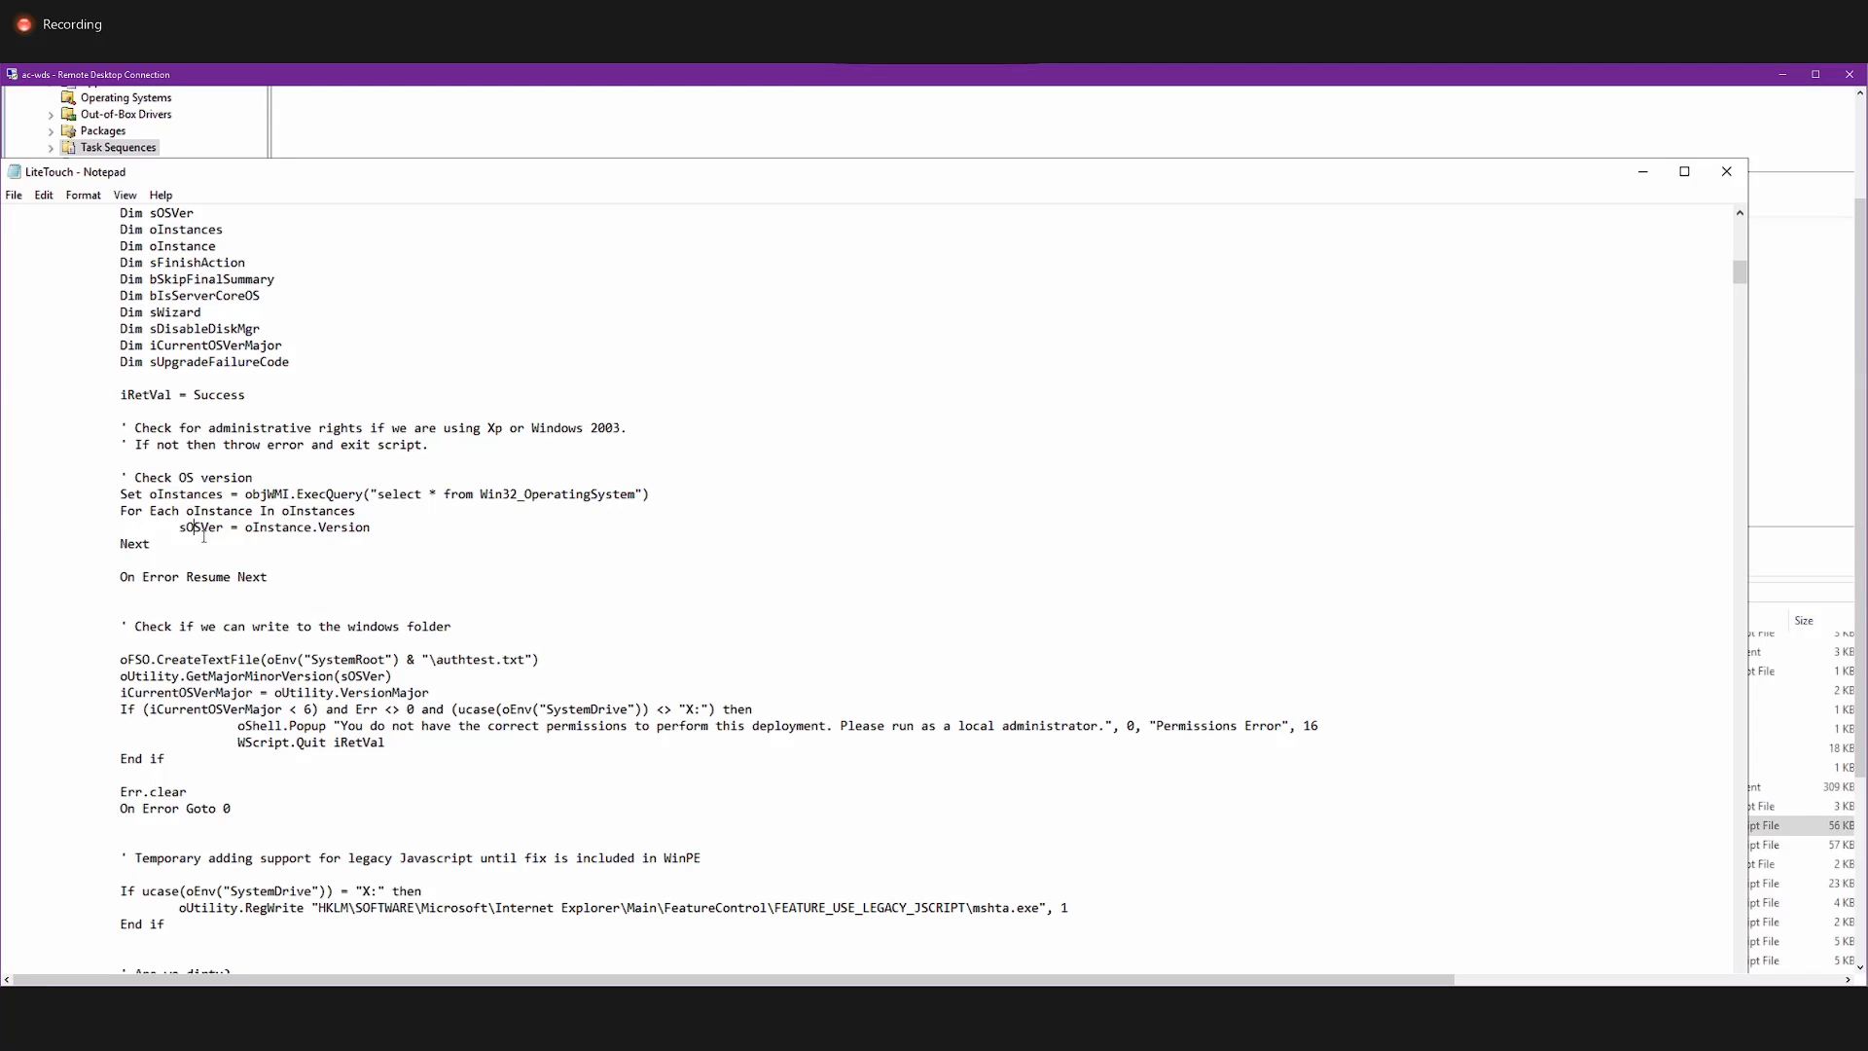
{"action": "scroll", "coordinate": [203, 534], "scroll_direction": "down", "scroll_amount": 7}
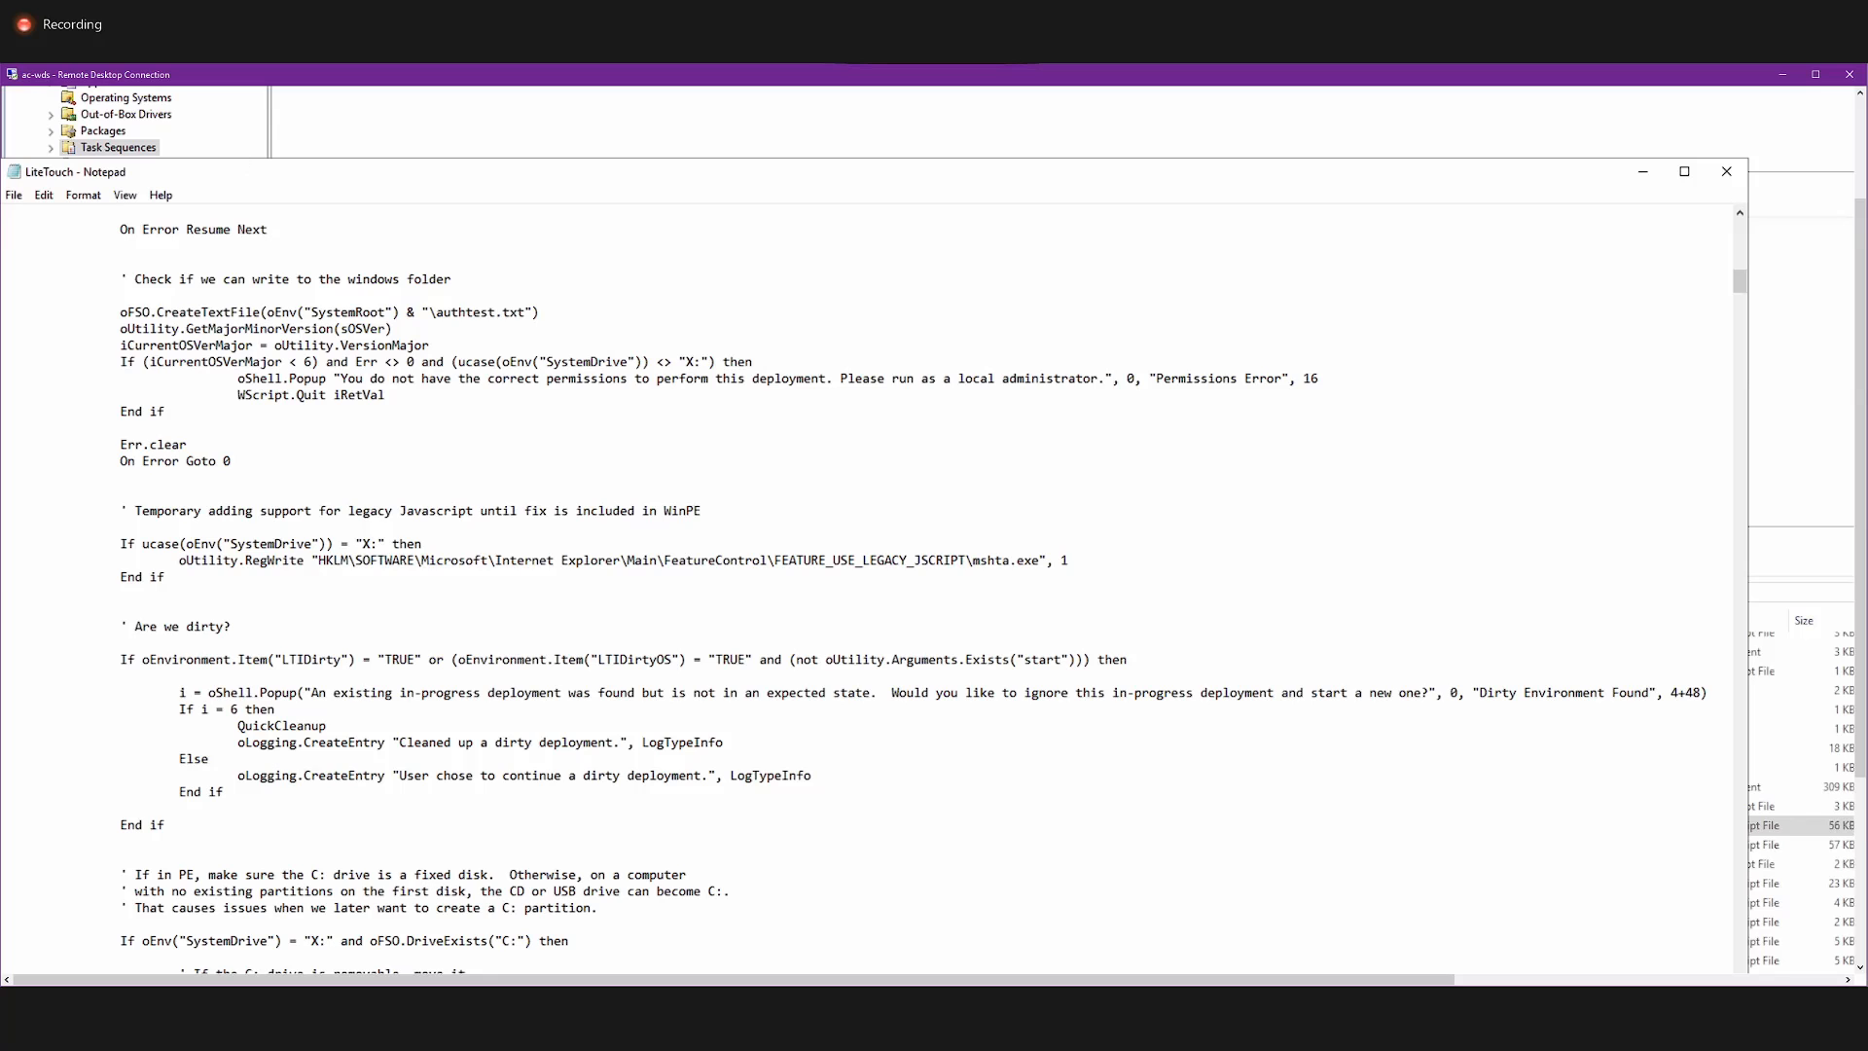
{"action": "left_click", "coordinate": [1727, 173]}
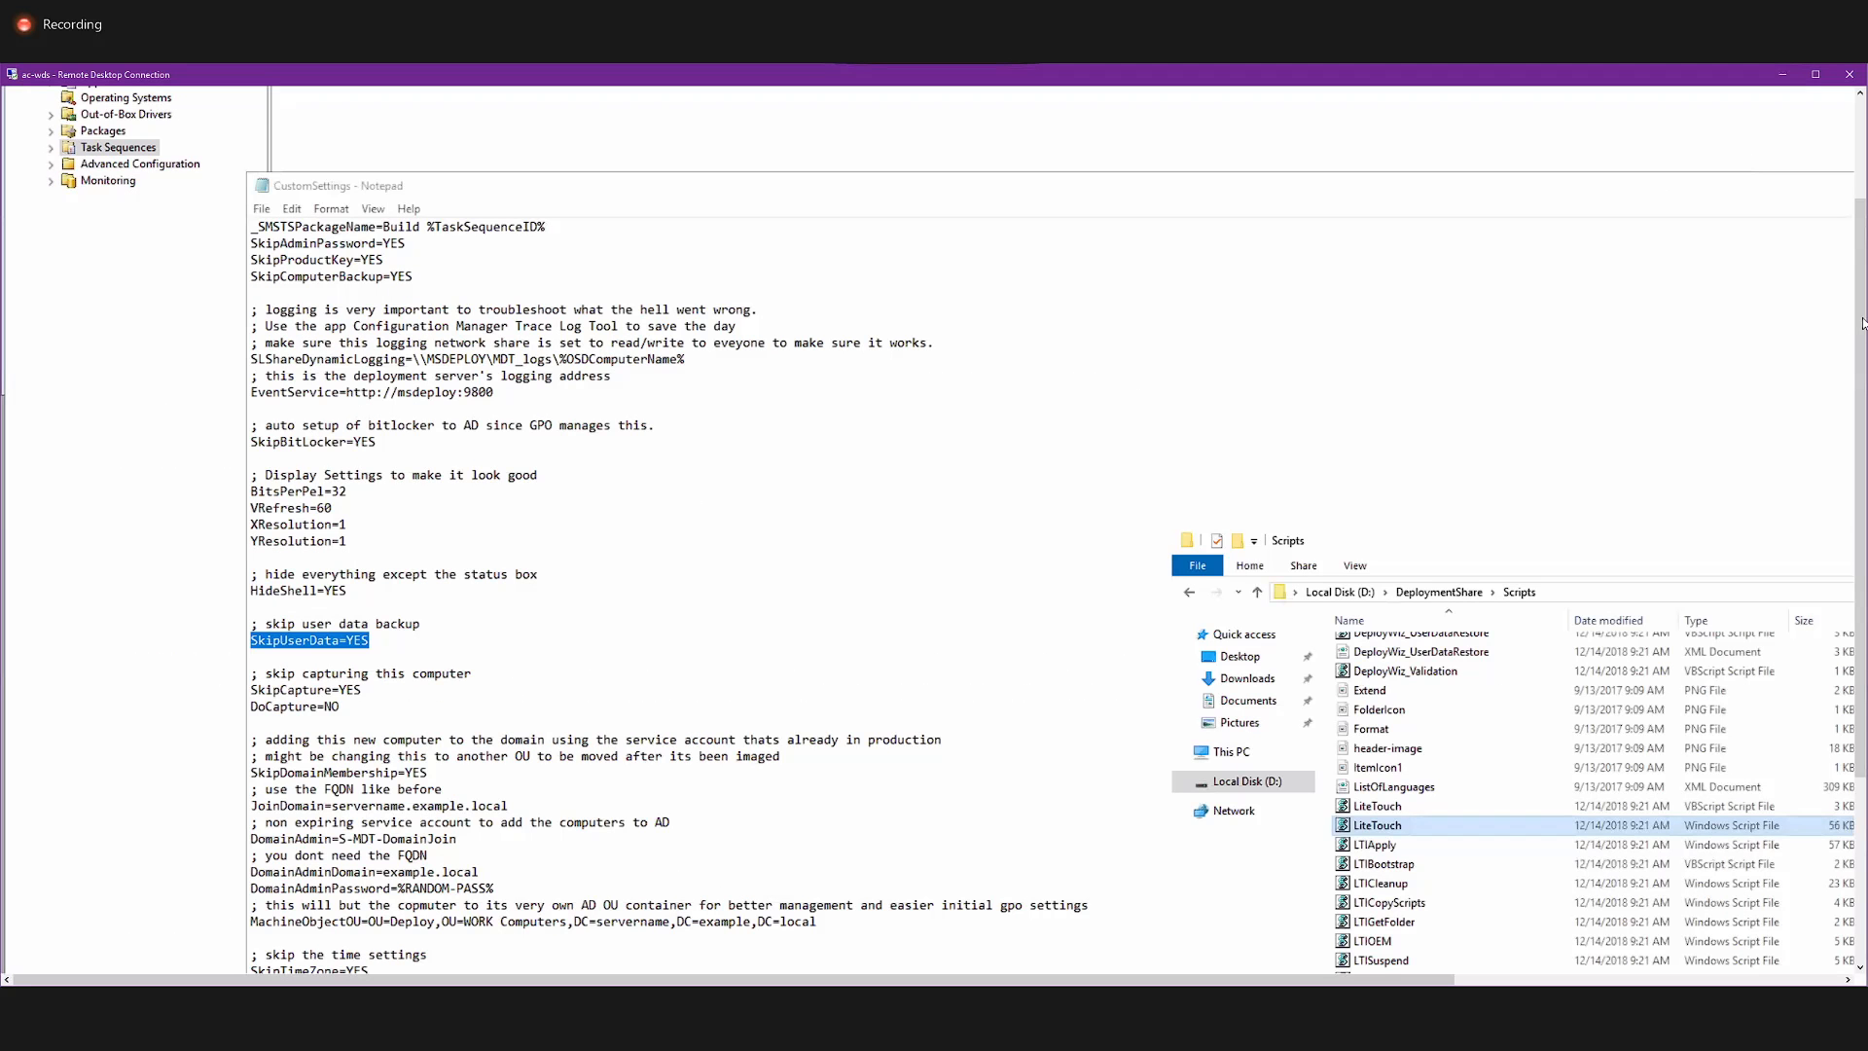
Open the steps of the Windows 10 Build - test task sequence and examine Gather local only in the Initialization group.
{"action": "left_click", "coordinate": [1862, 173]}
{"action": "left_click", "coordinate": [301, 194]}
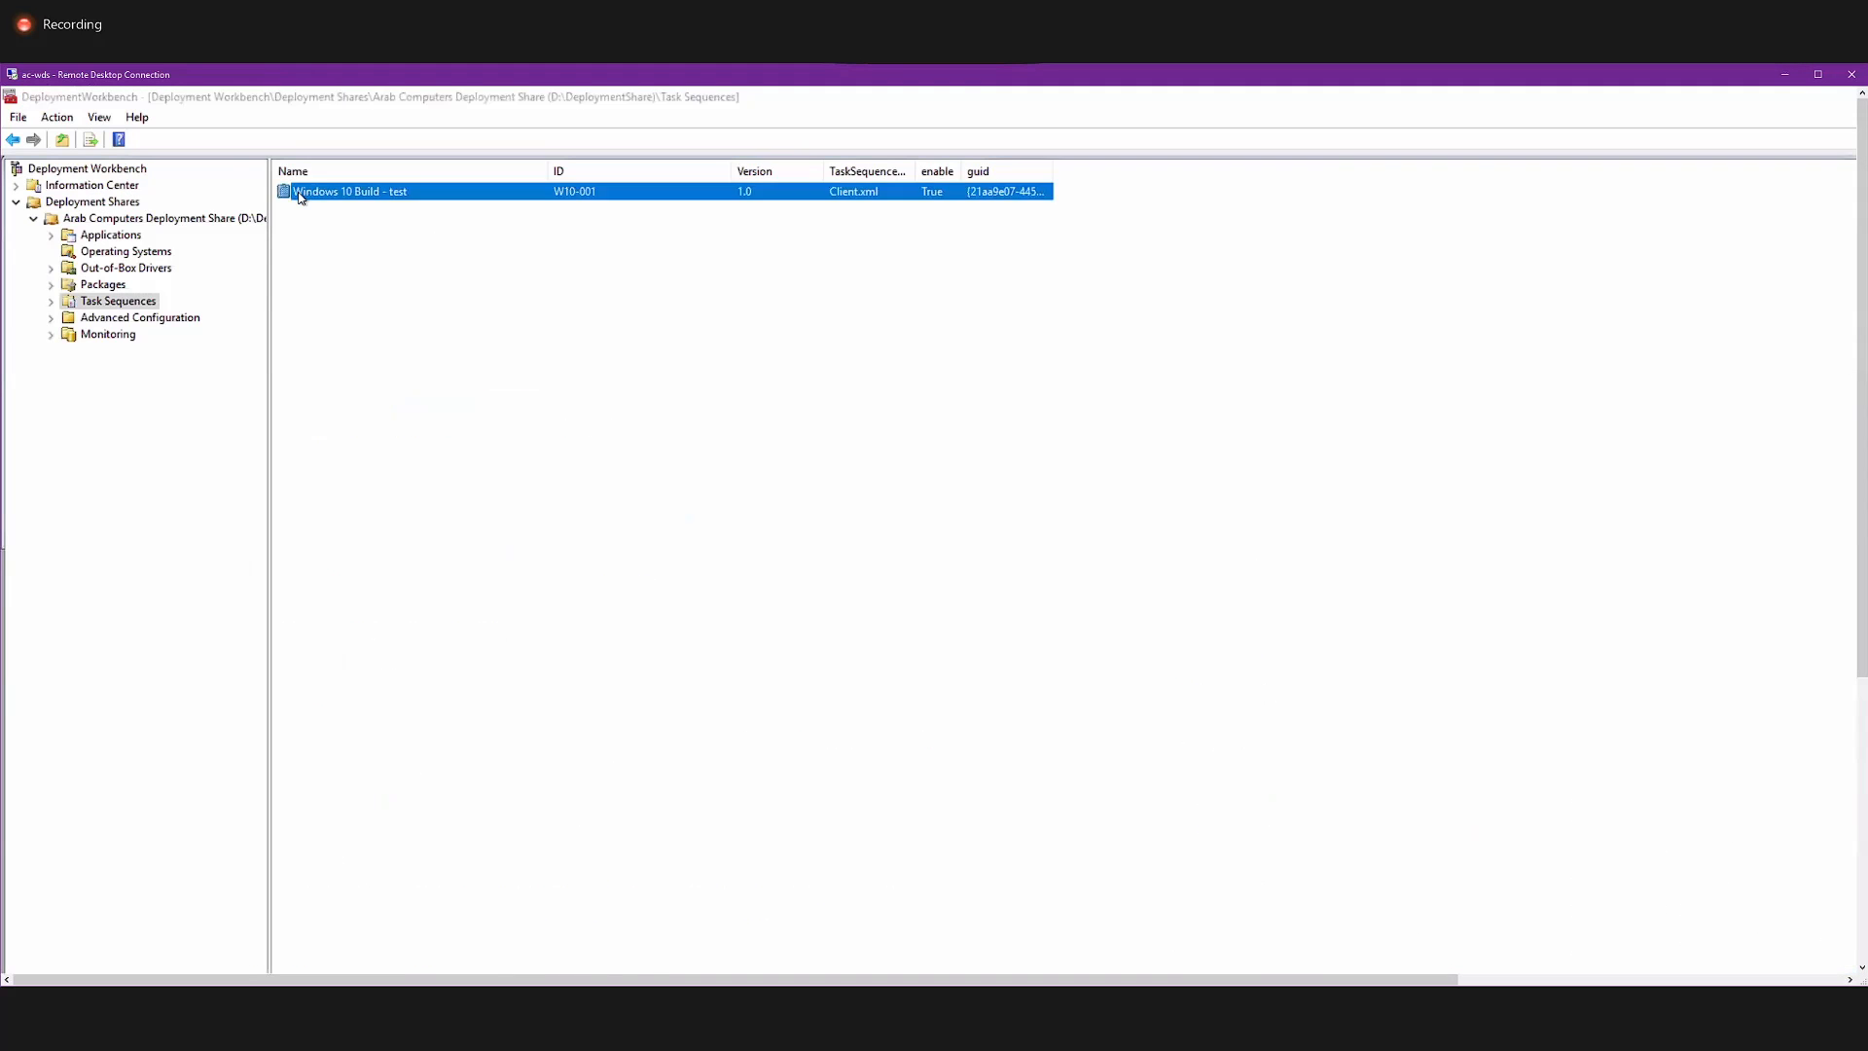
{"action": "double_click", "coordinate": [301, 195]}
{"action": "left_click", "coordinate": [645, 307]}
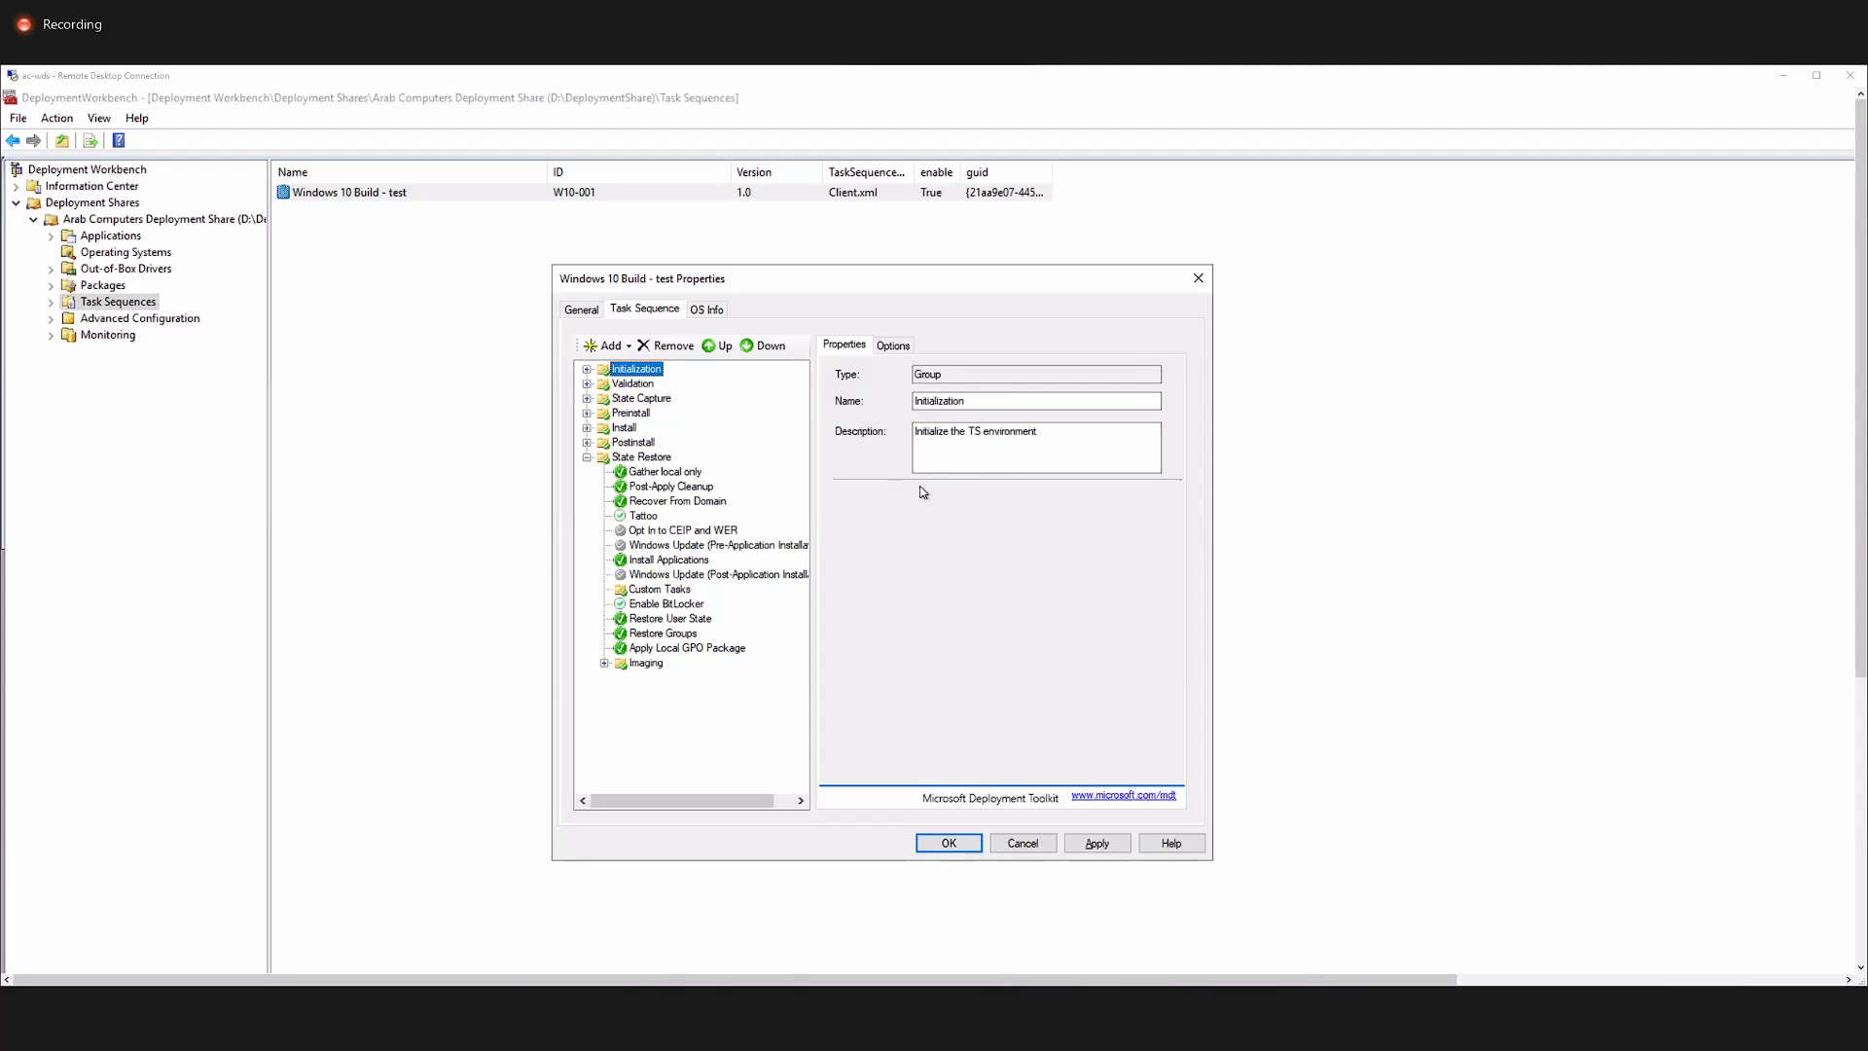
{"action": "left_click", "coordinate": [587, 370]}
{"action": "left_click", "coordinate": [640, 384]}
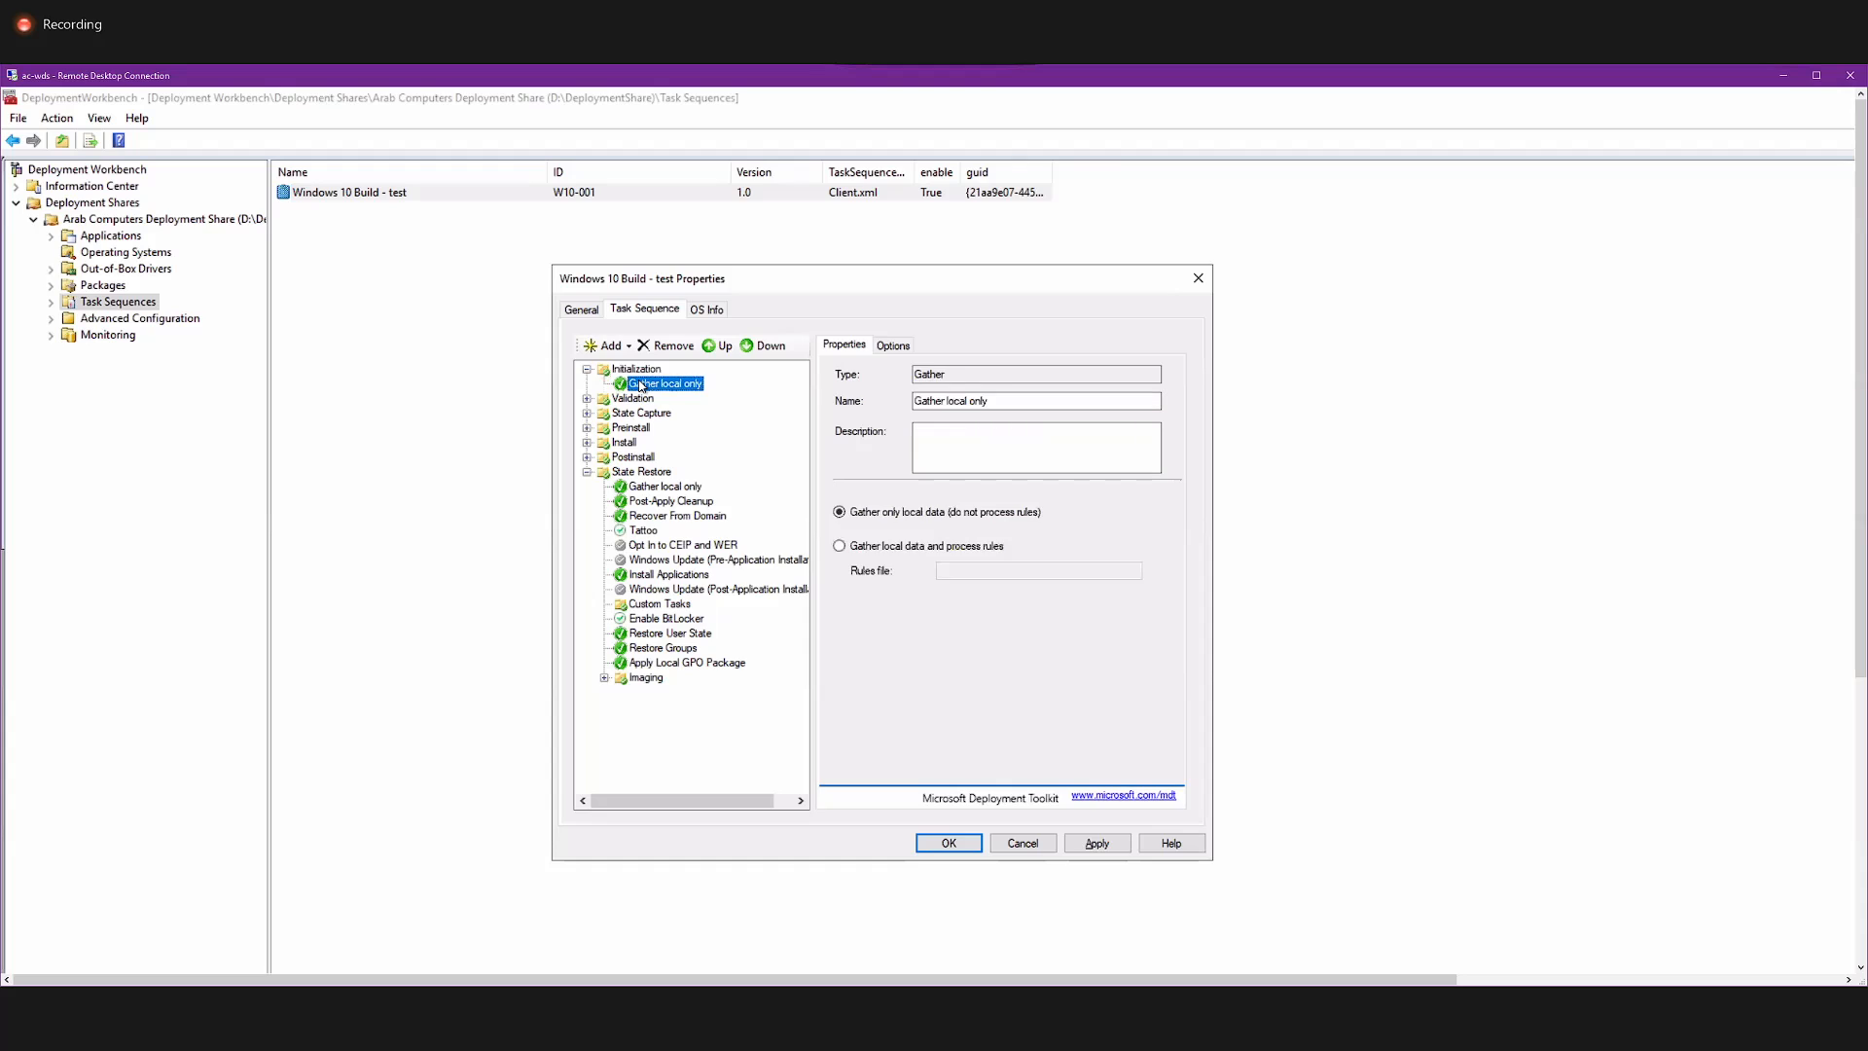
{"action": "left_click_drag", "start_coordinate": [1011, 402], "coordinate": [856, 389]}
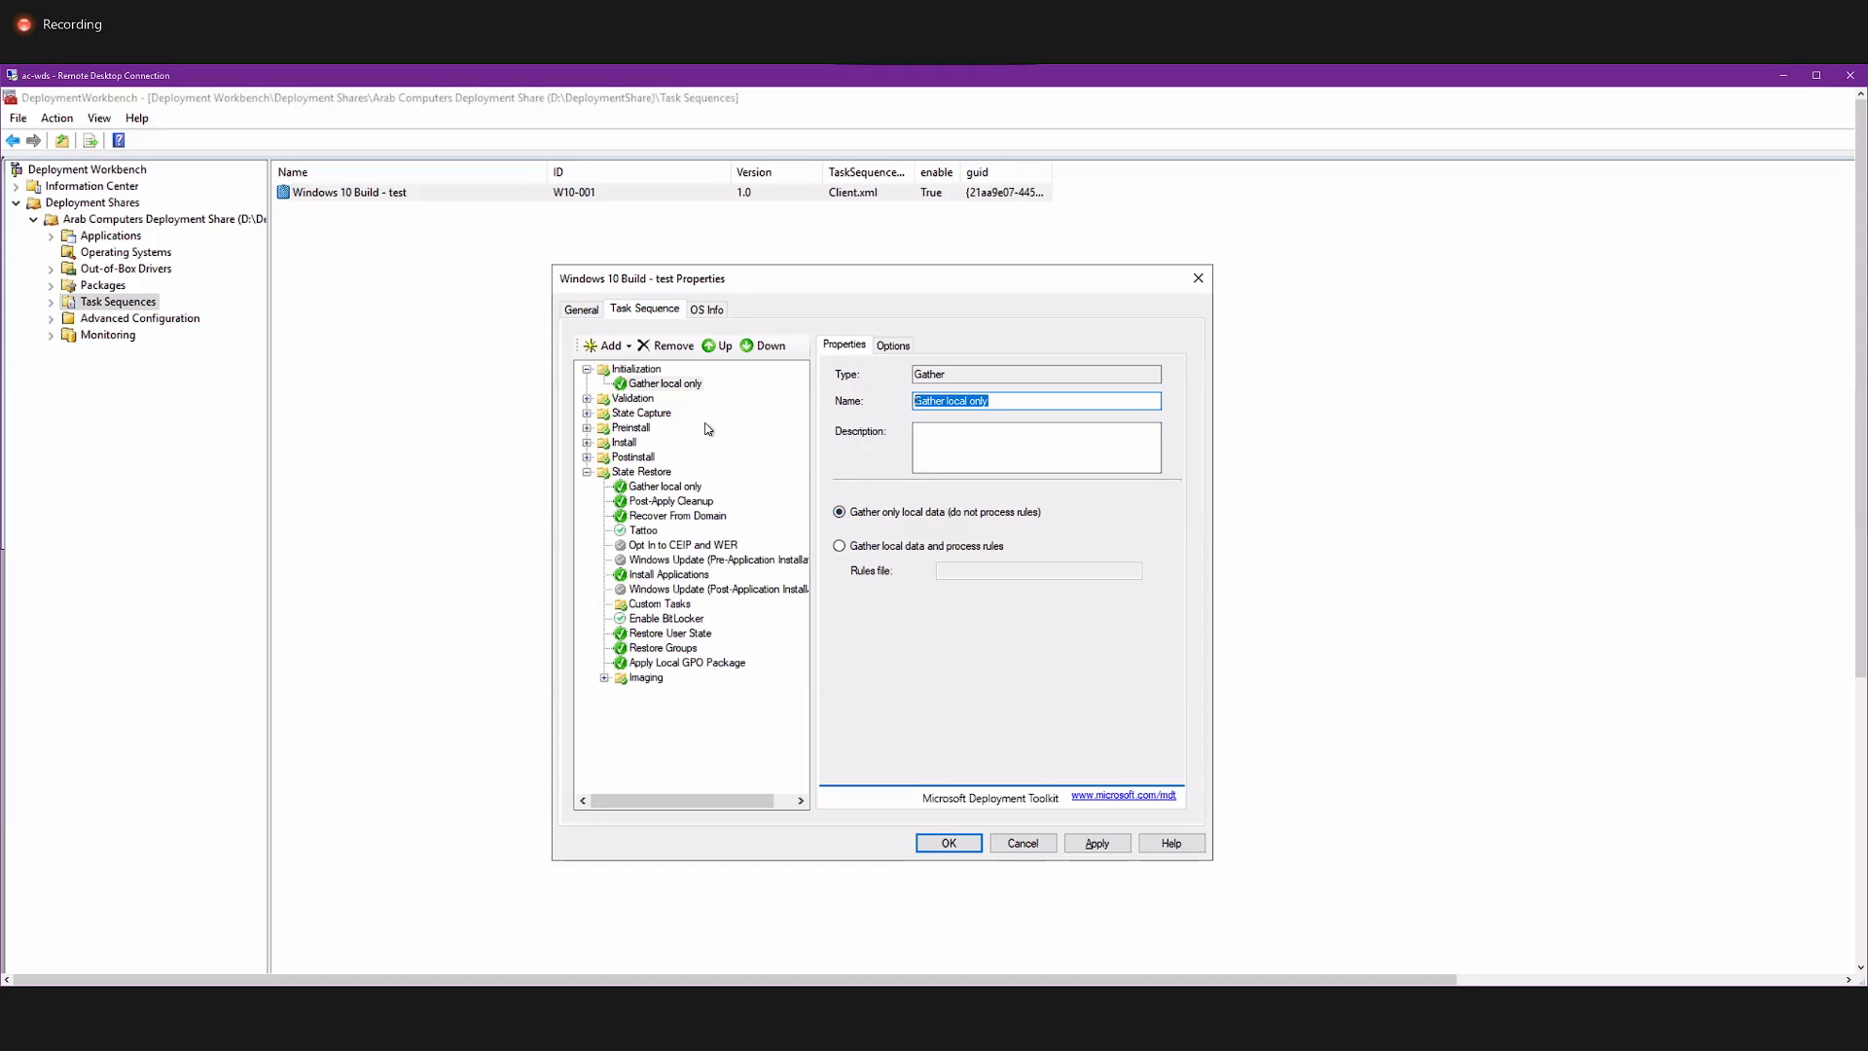
In the Validation group's Validate step, enable the check that the specified image size will fit and set it to 7000 MB.
{"action": "left_click", "coordinate": [639, 400]}
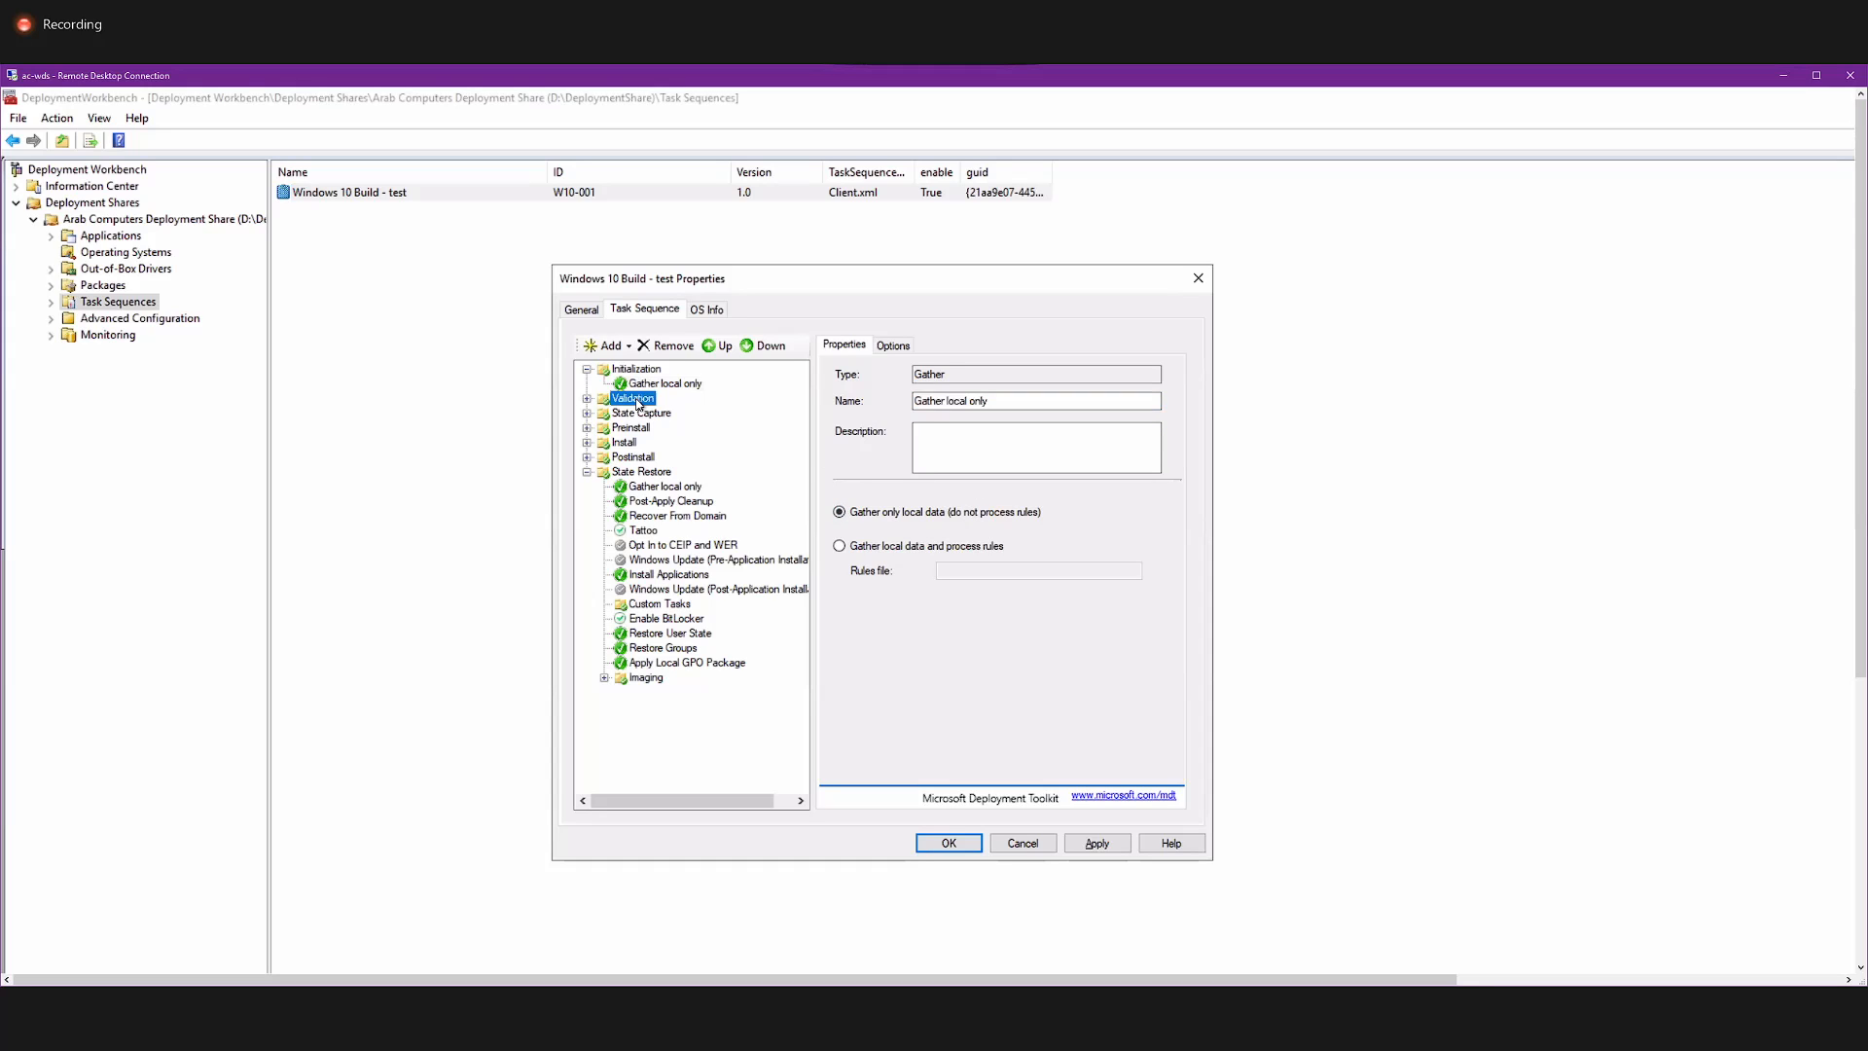
{"action": "left_click", "coordinate": [586, 399]}
{"action": "left_click", "coordinate": [626, 413]}
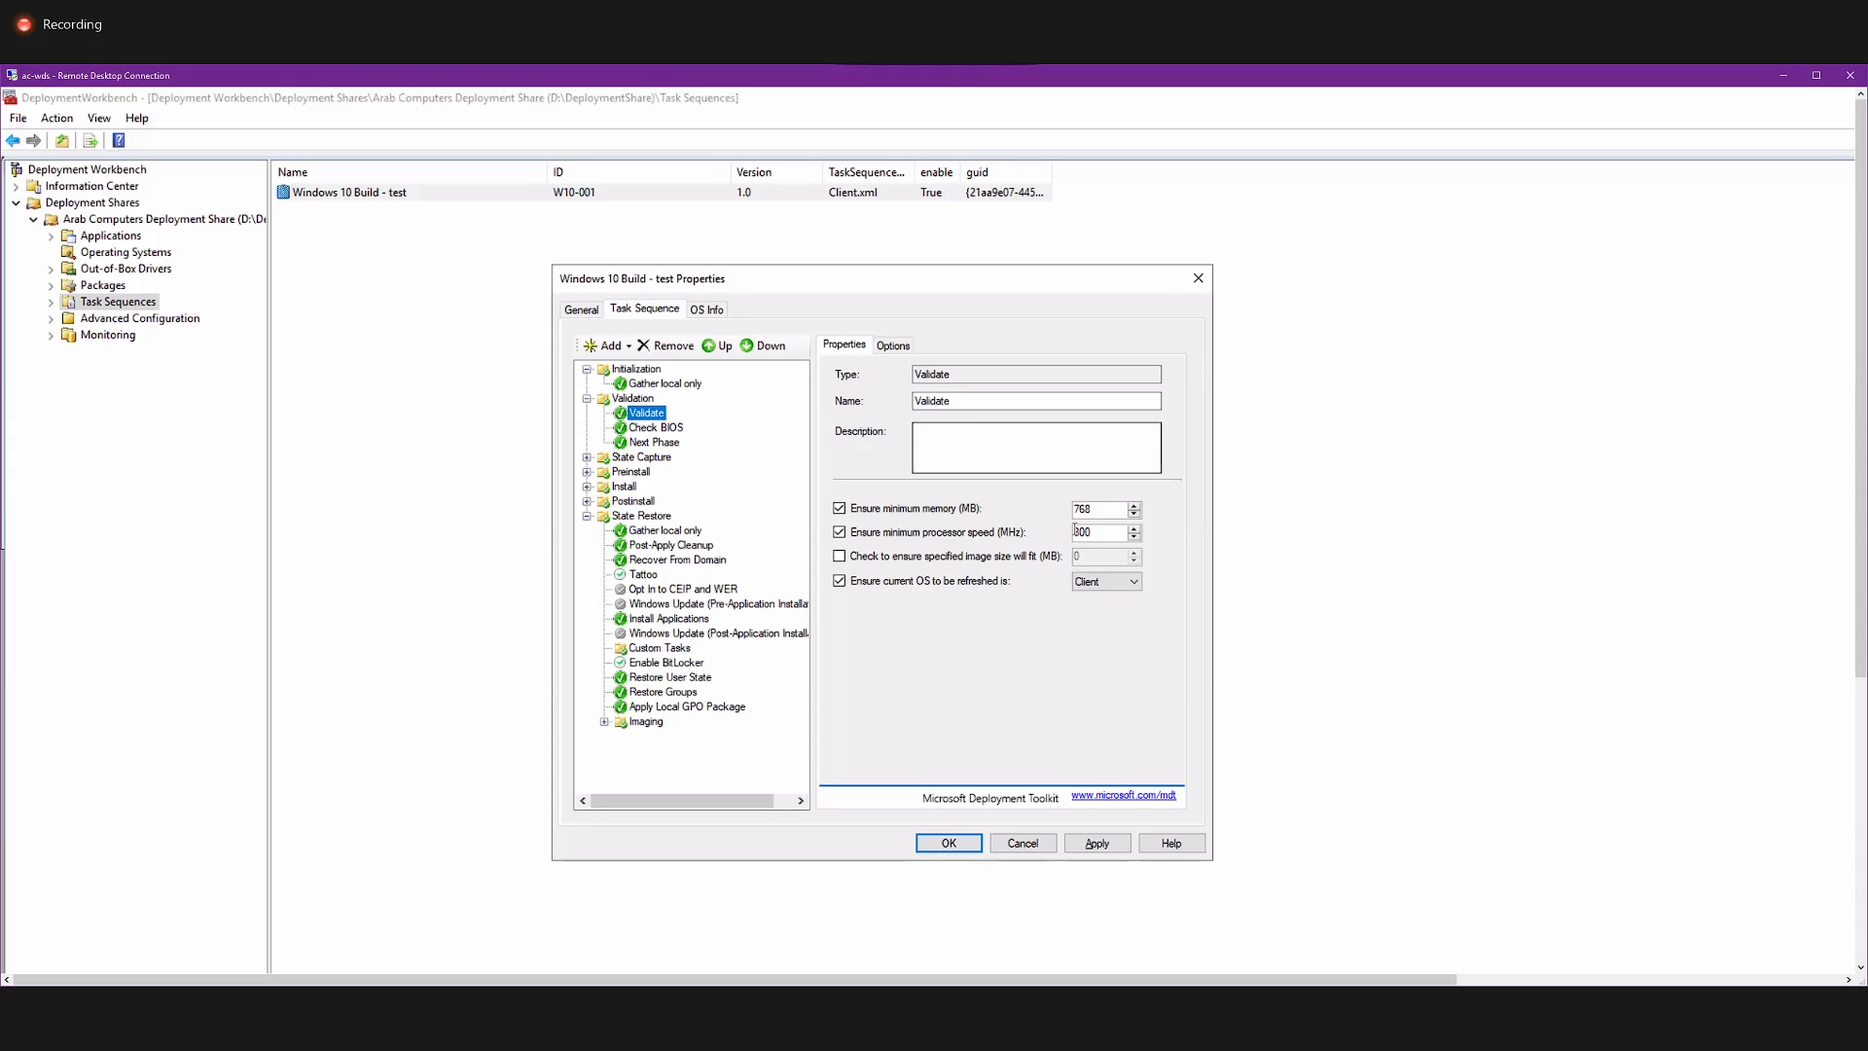
{"action": "left_click", "coordinate": [969, 562]}
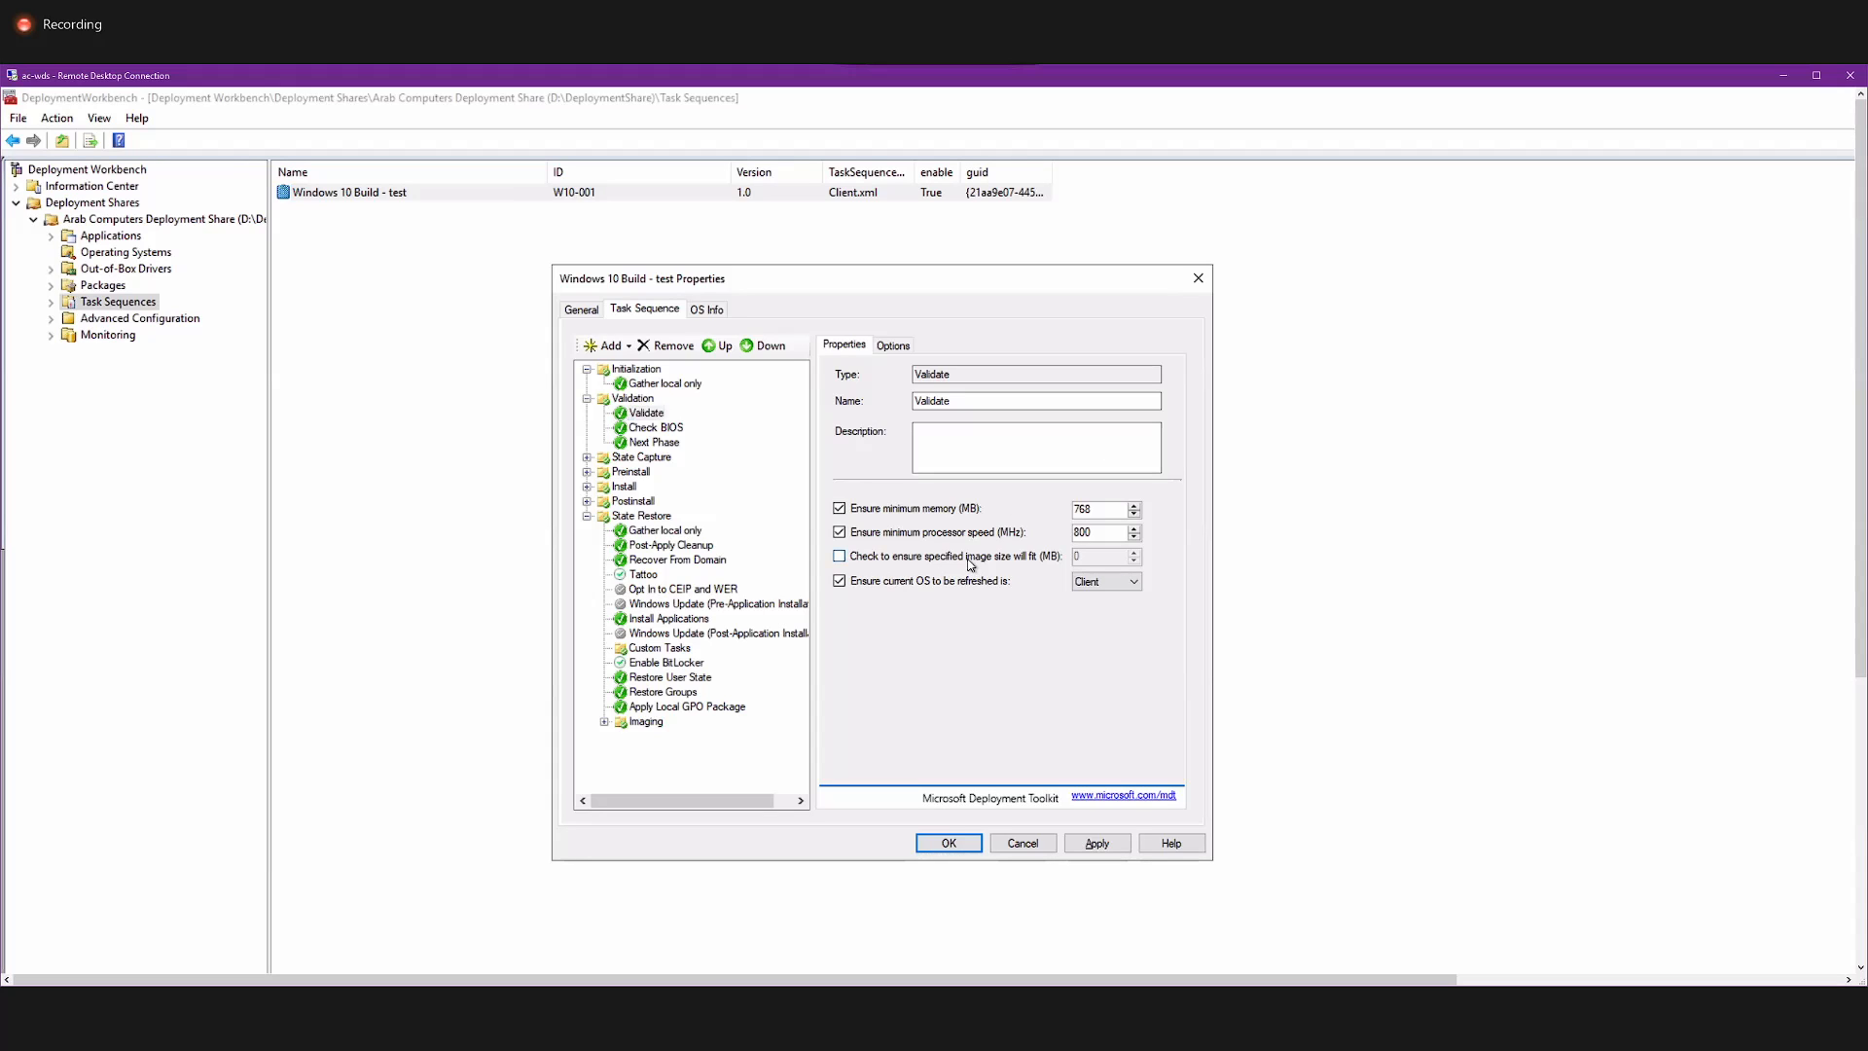
{"action": "left_click", "coordinate": [969, 563]}
{"action": "left_click_drag", "start_coordinate": [1102, 558], "coordinate": [1066, 561]}
Choose Client as the current OS to be refreshed in the Validate step and toggle the image size check.
{"action": "left_click", "coordinate": [1086, 582]}
{"action": "left_click", "coordinate": [1086, 590]}
{"action": "left_click", "coordinate": [1076, 582]}
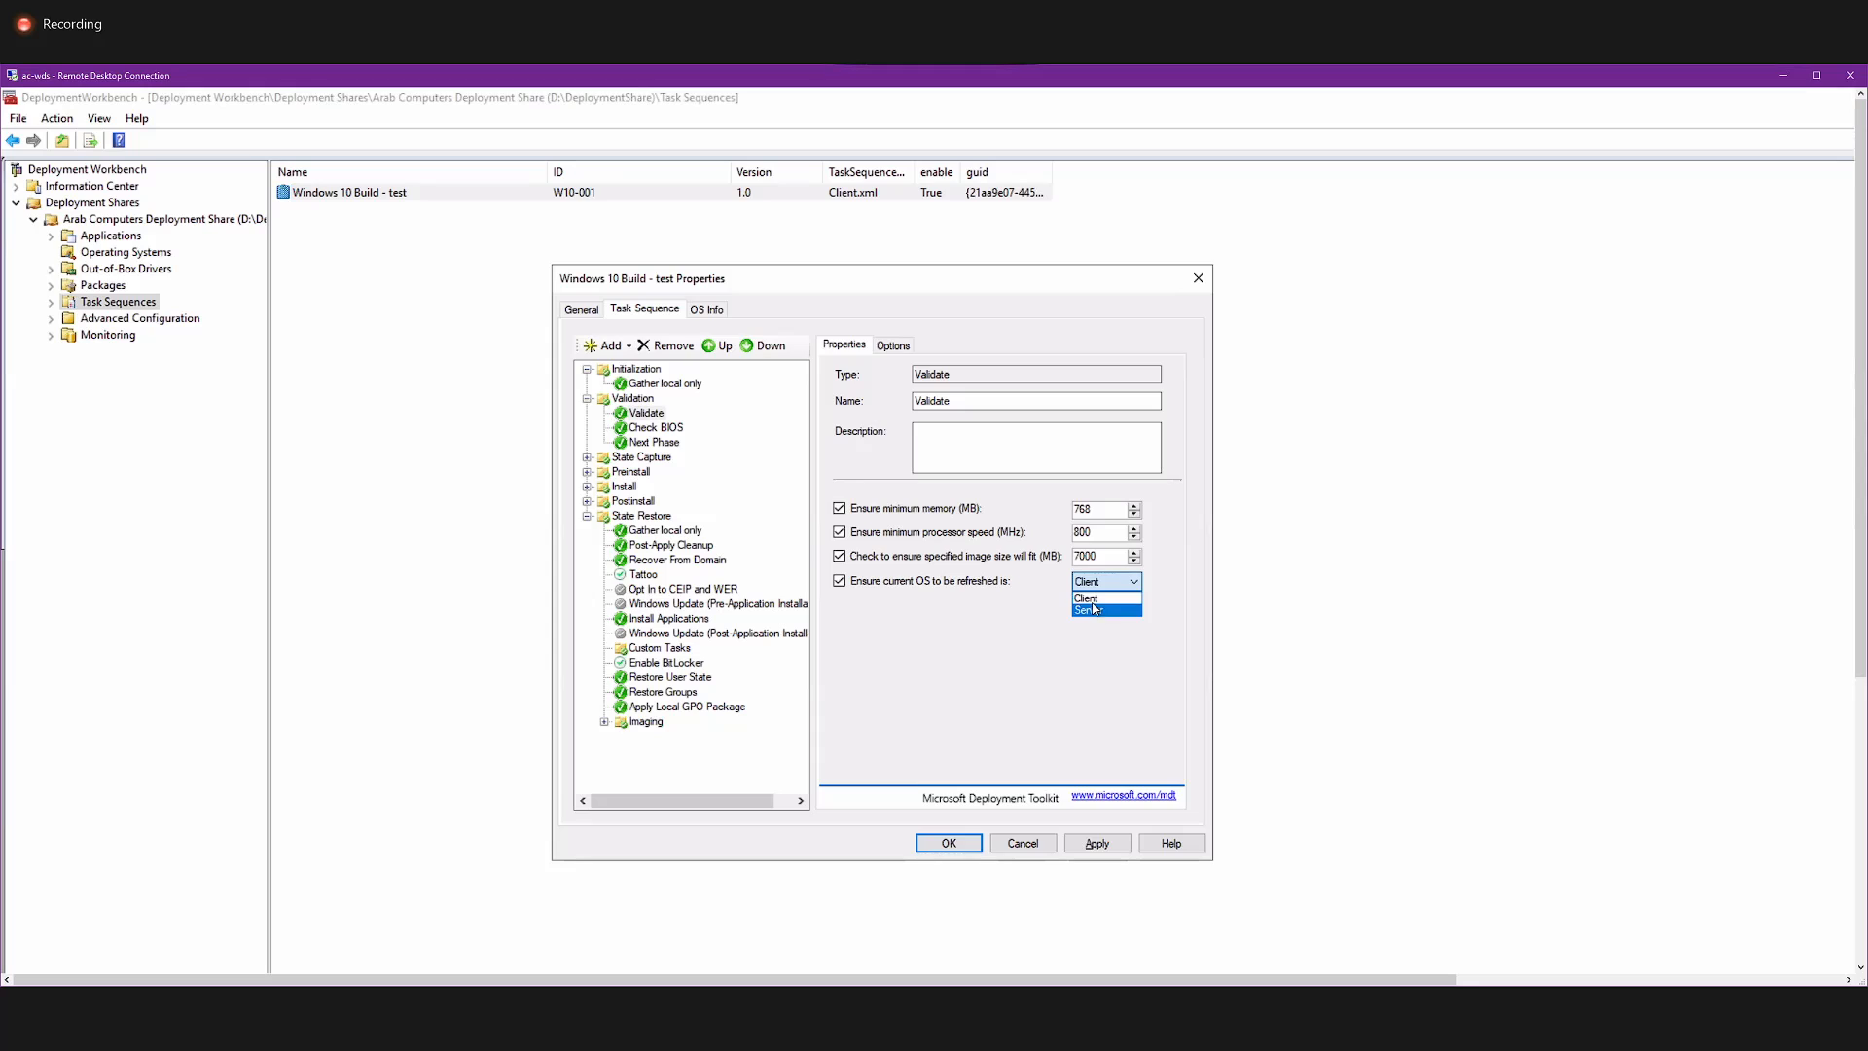
{"action": "left_click", "coordinate": [1093, 601]}
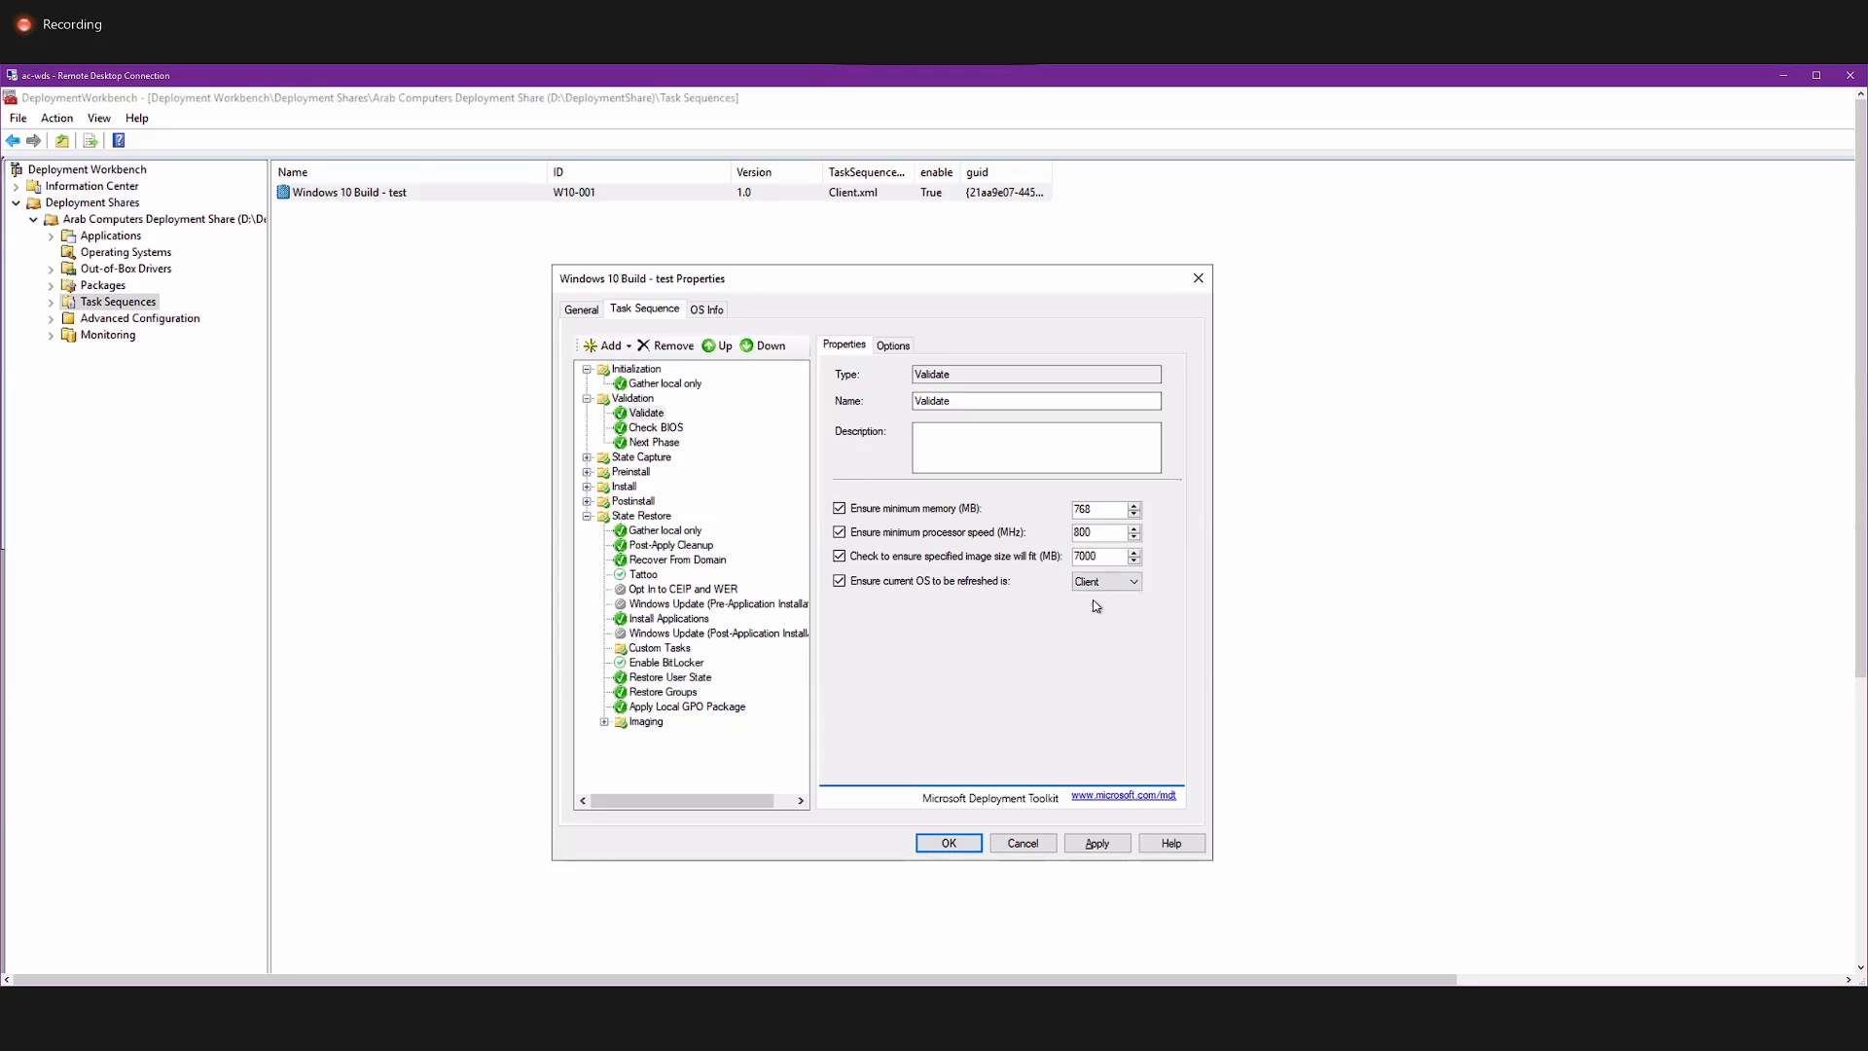
{"action": "left_click", "coordinate": [914, 558]}
Inspect the Check BIOS step's command line and open the ZTIBIOSCheck Windows Script File from the Scripts folder for editing.
{"action": "left_click", "coordinate": [657, 428]}
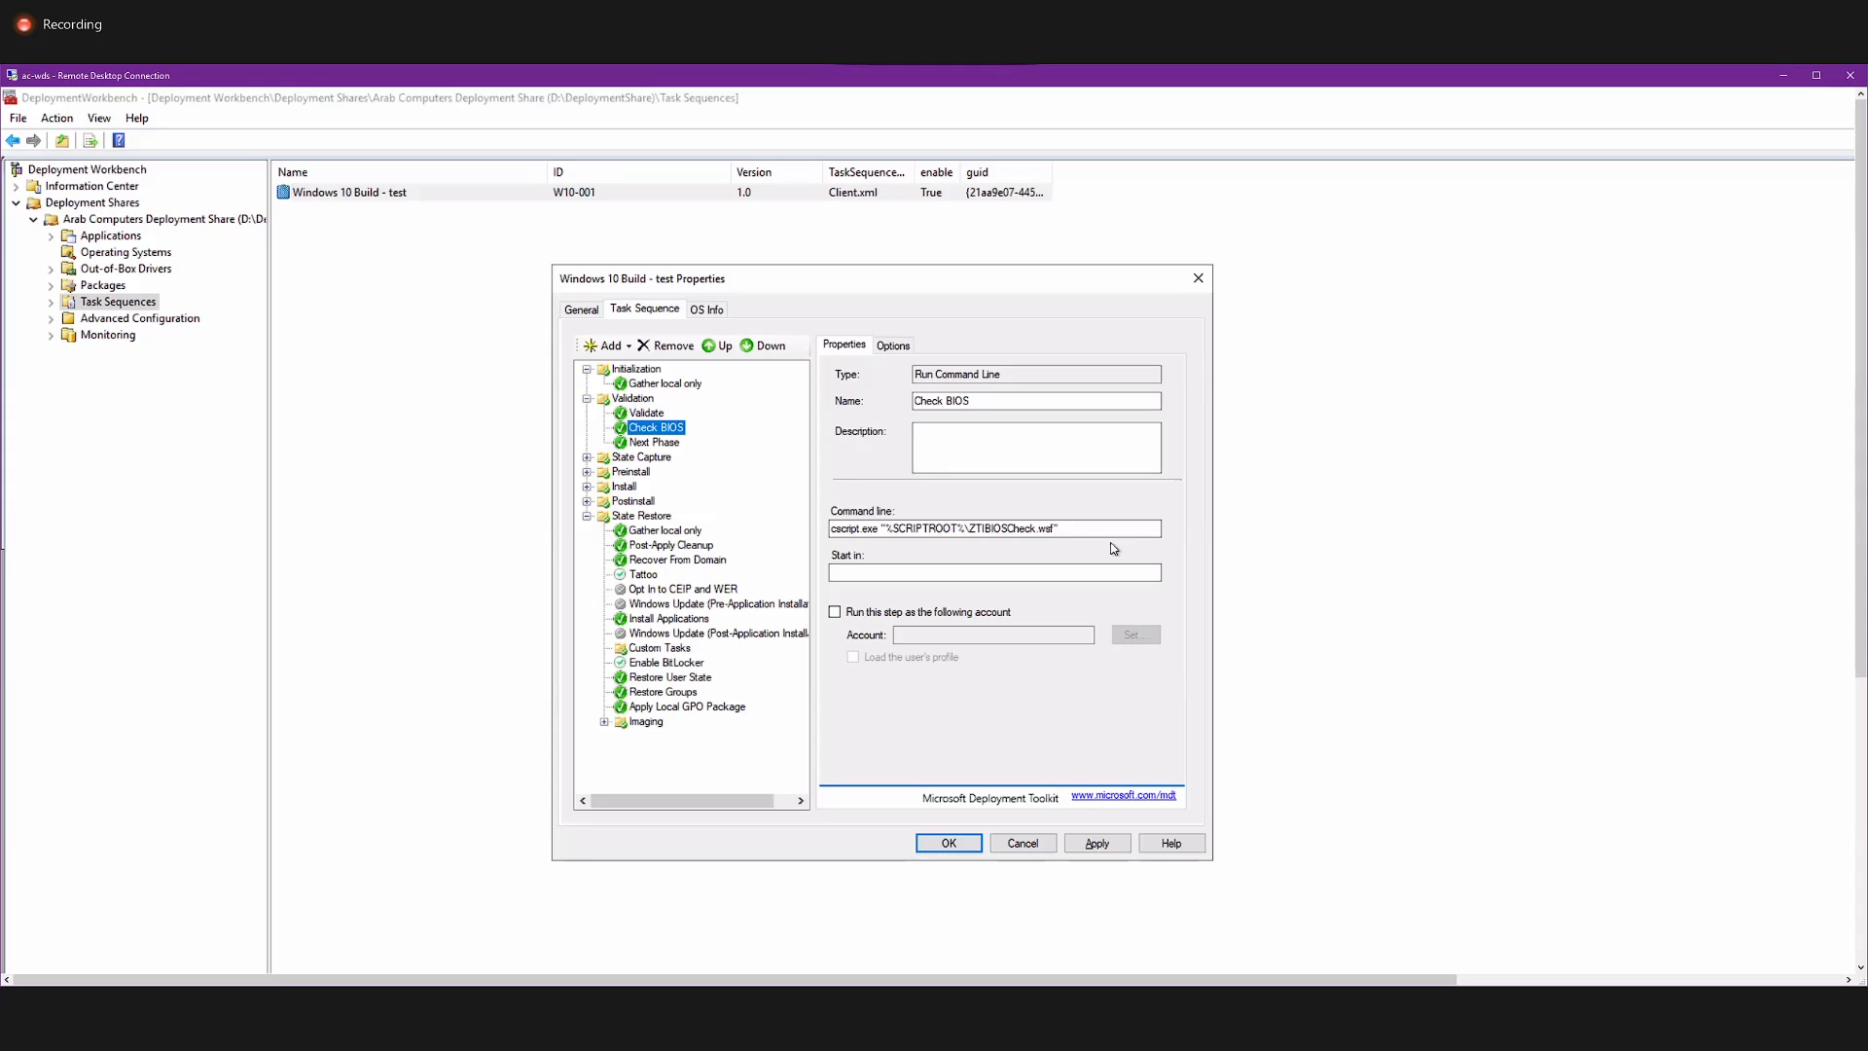
{"action": "mouse_move", "coordinate": [970, 528]}
{"action": "left_mouse_down"}
{"action": "mouse_move", "coordinate": [1065, 530]}
{"action": "mouse_move", "coordinate": [979, 523]}
{"action": "left_mouse_up"}
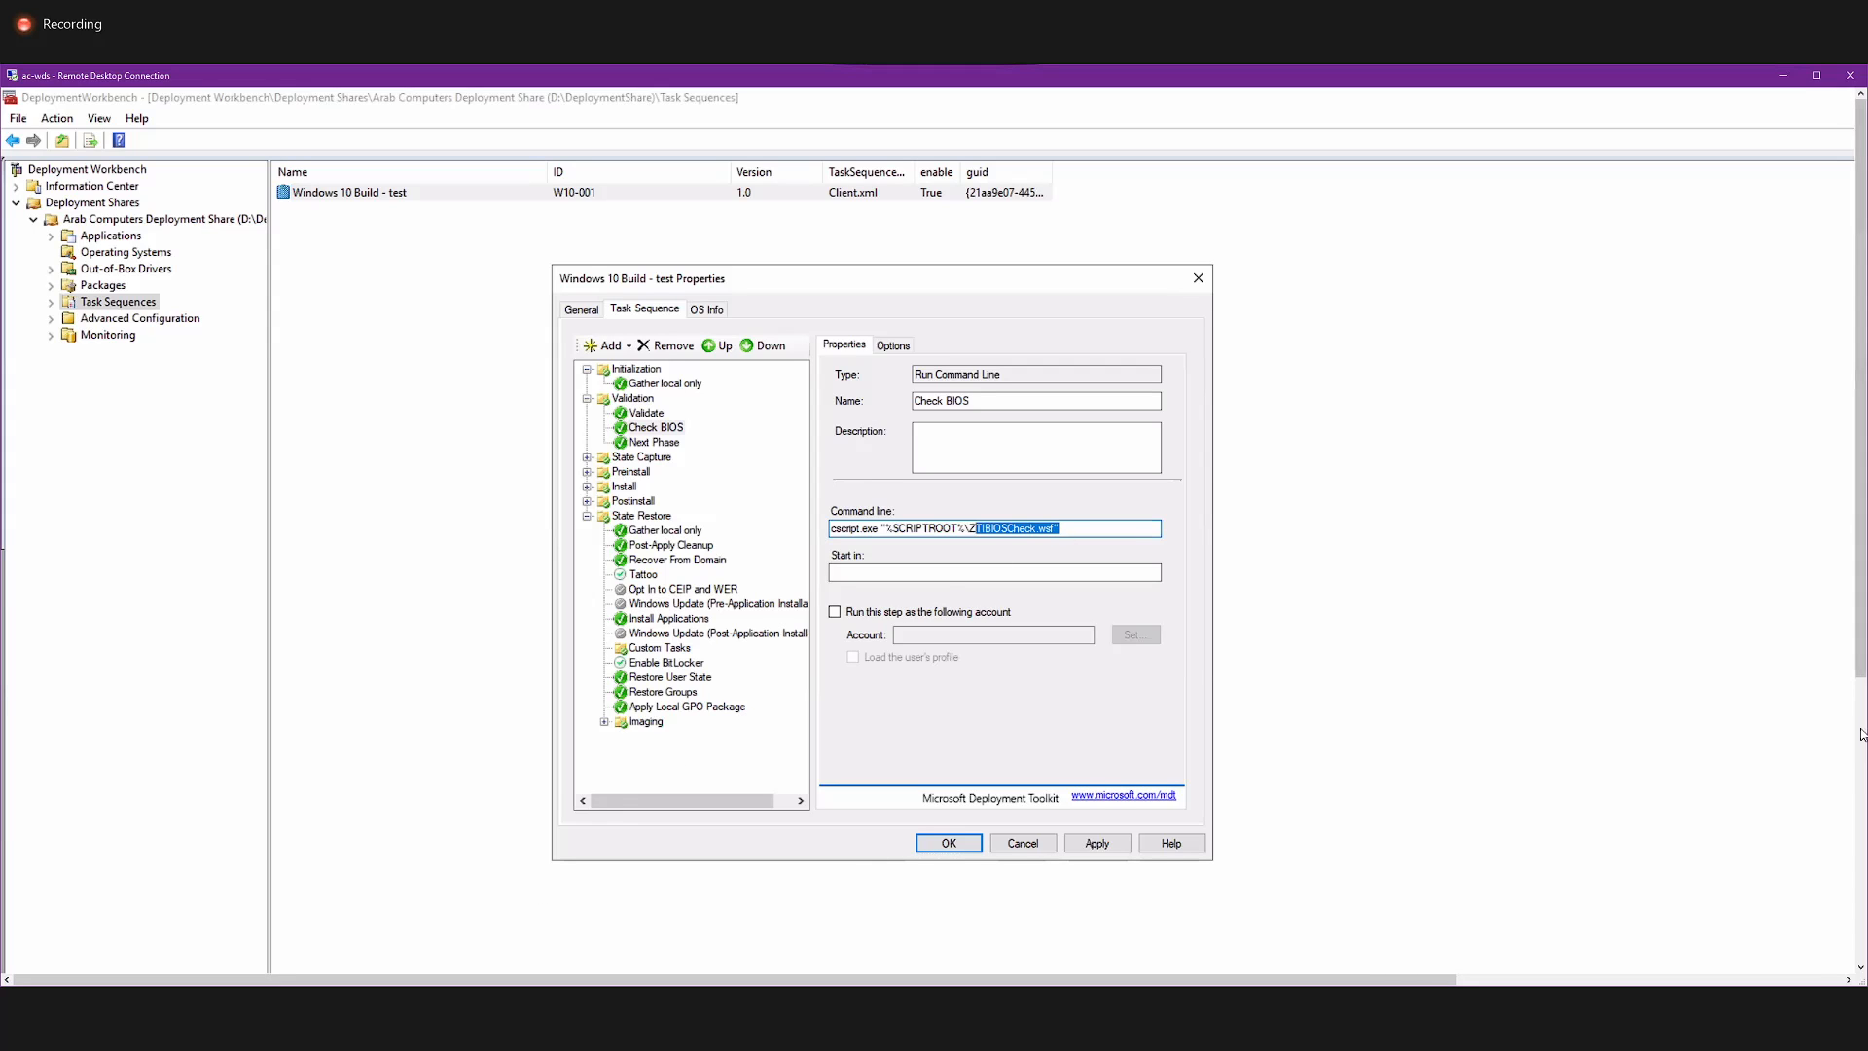
{"action": "left_click_drag", "start_coordinate": [1860, 676], "coordinate": [1849, 953]}
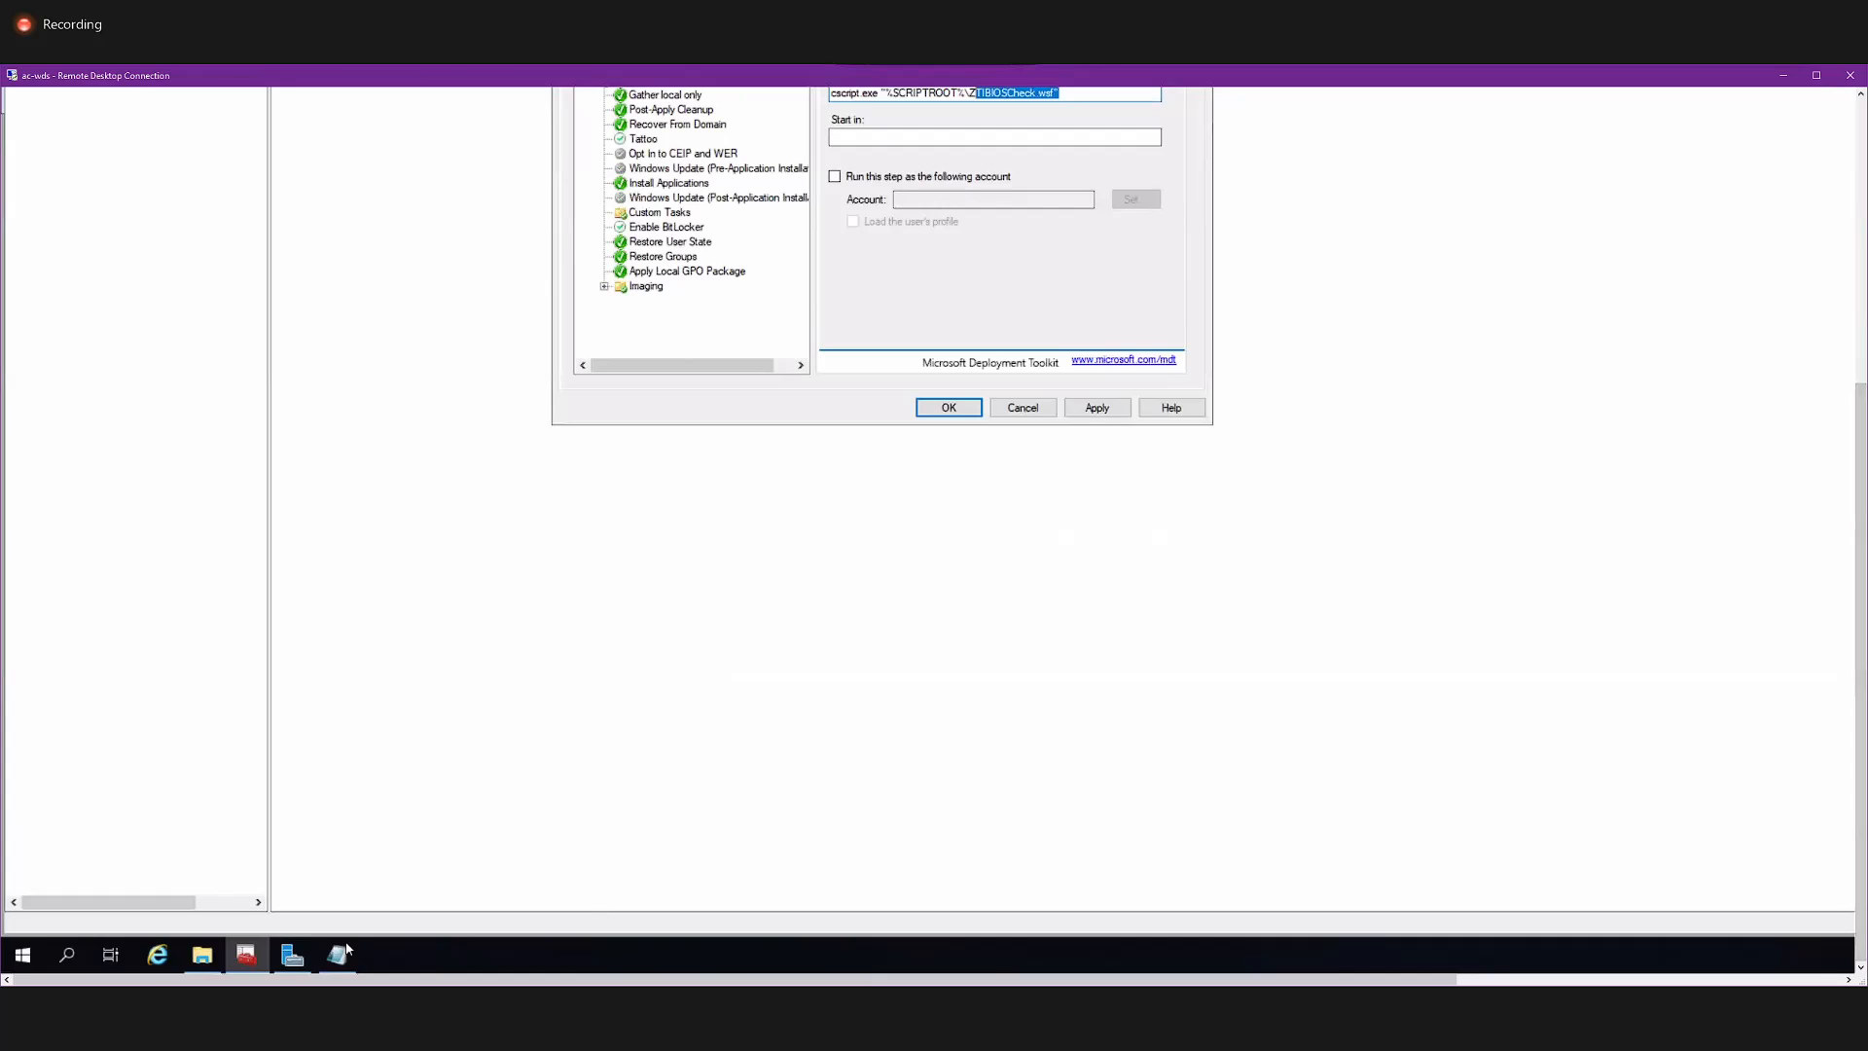
{"action": "left_click", "coordinate": [191, 950]}
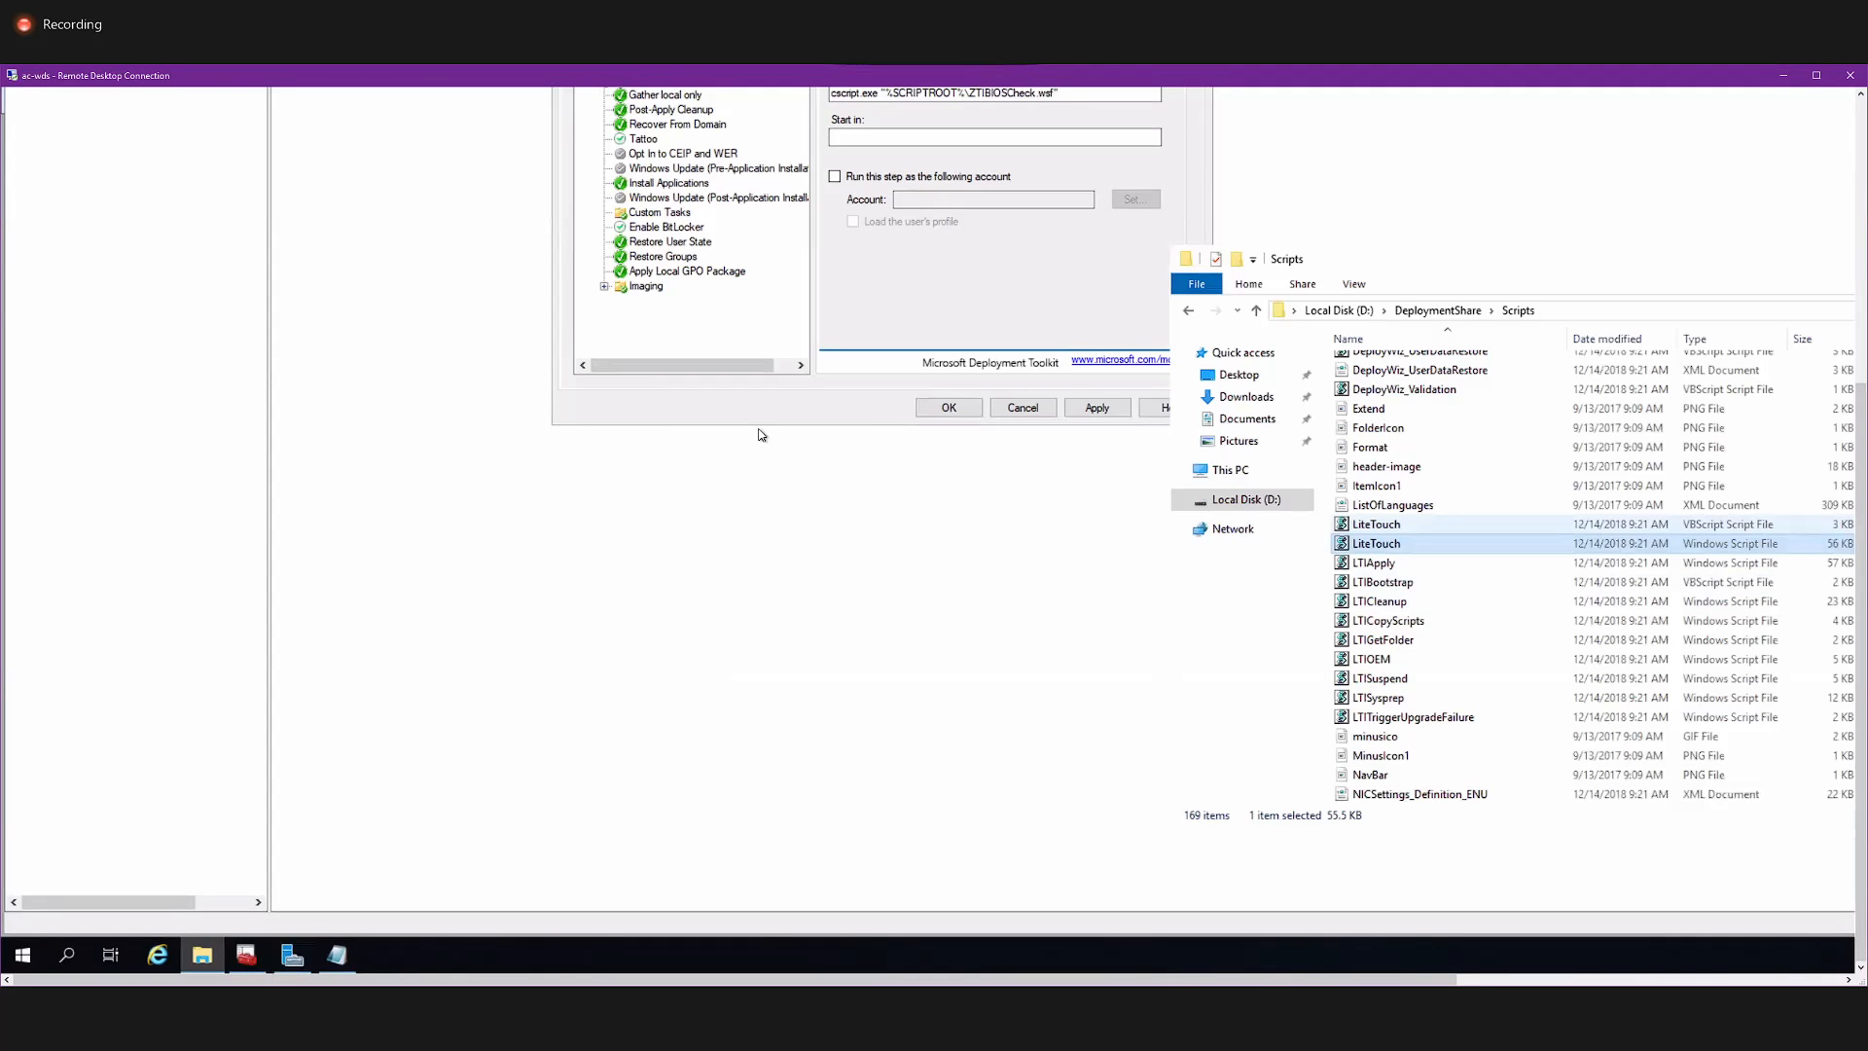
{"action": "left_click", "coordinate": [1479, 669]}
{"action": "scroll", "coordinate": [1479, 669], "scroll_direction": "down", "scroll_amount": 18}
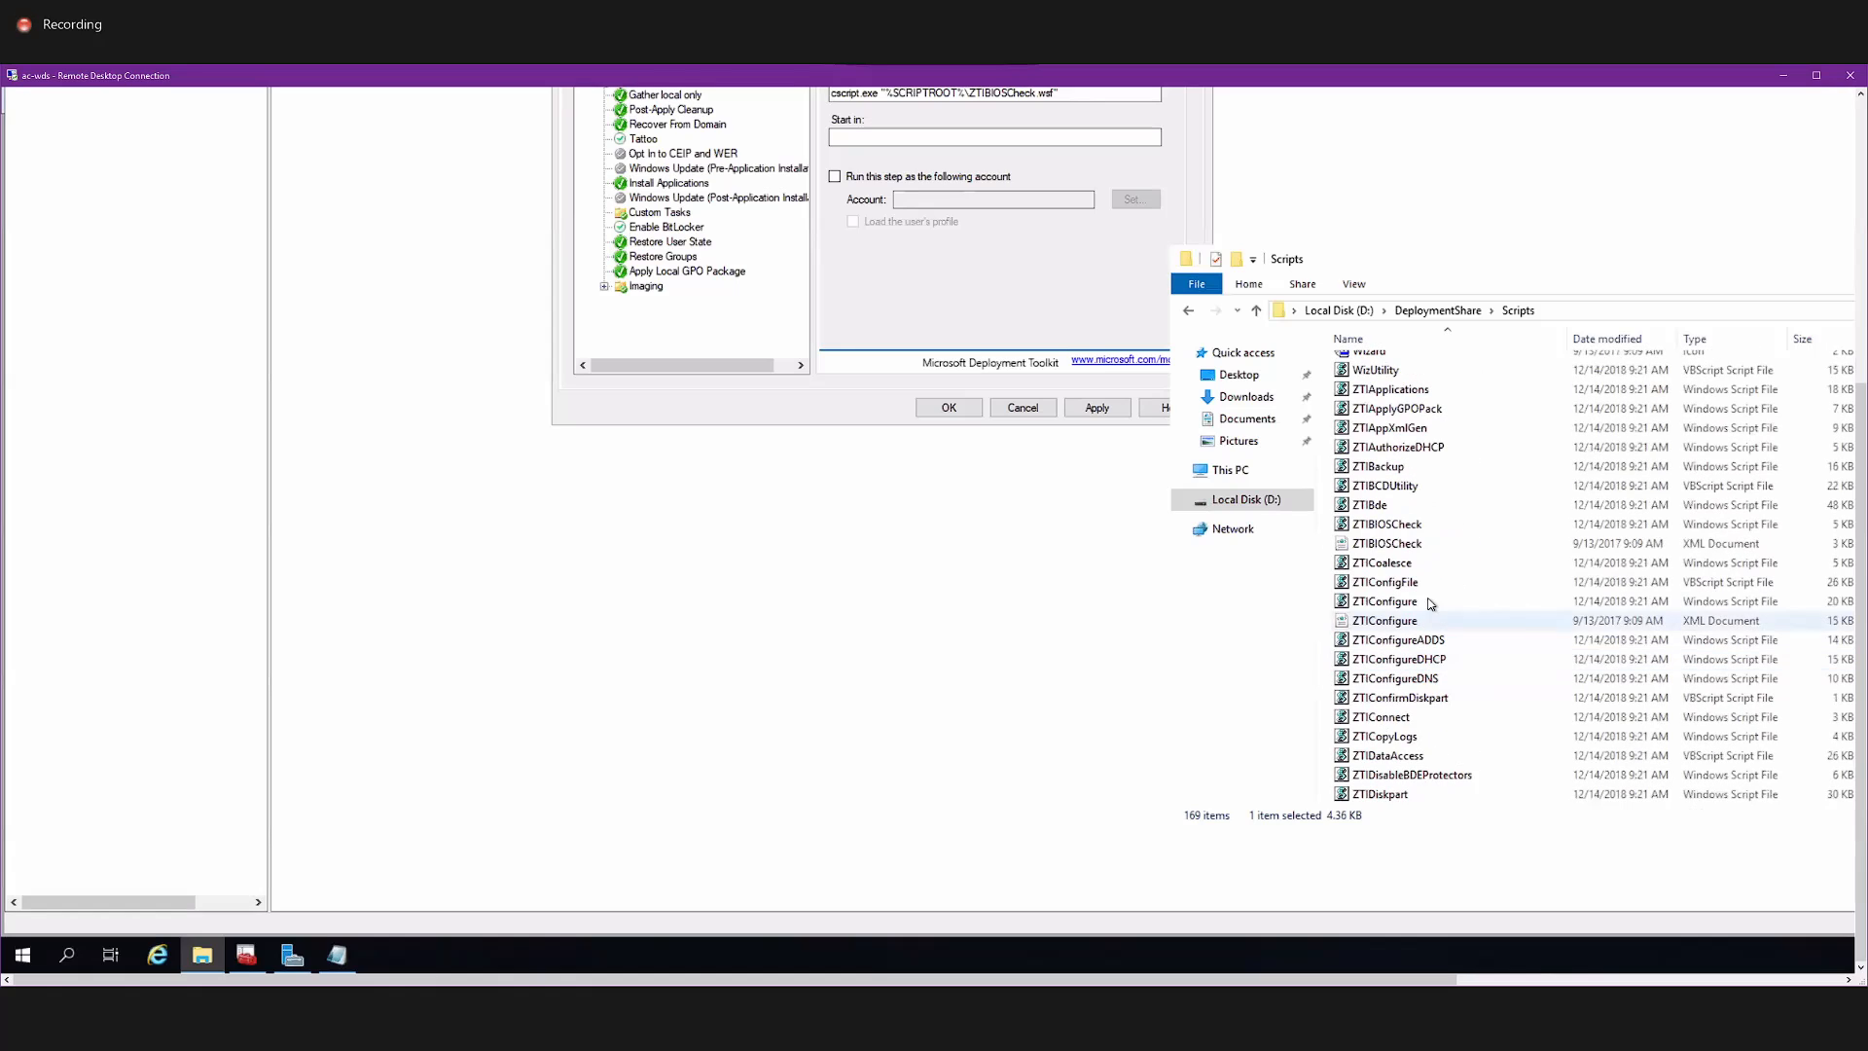
{"action": "right_click", "coordinate": [1418, 524]}
{"action": "left_click", "coordinate": [1451, 551]}
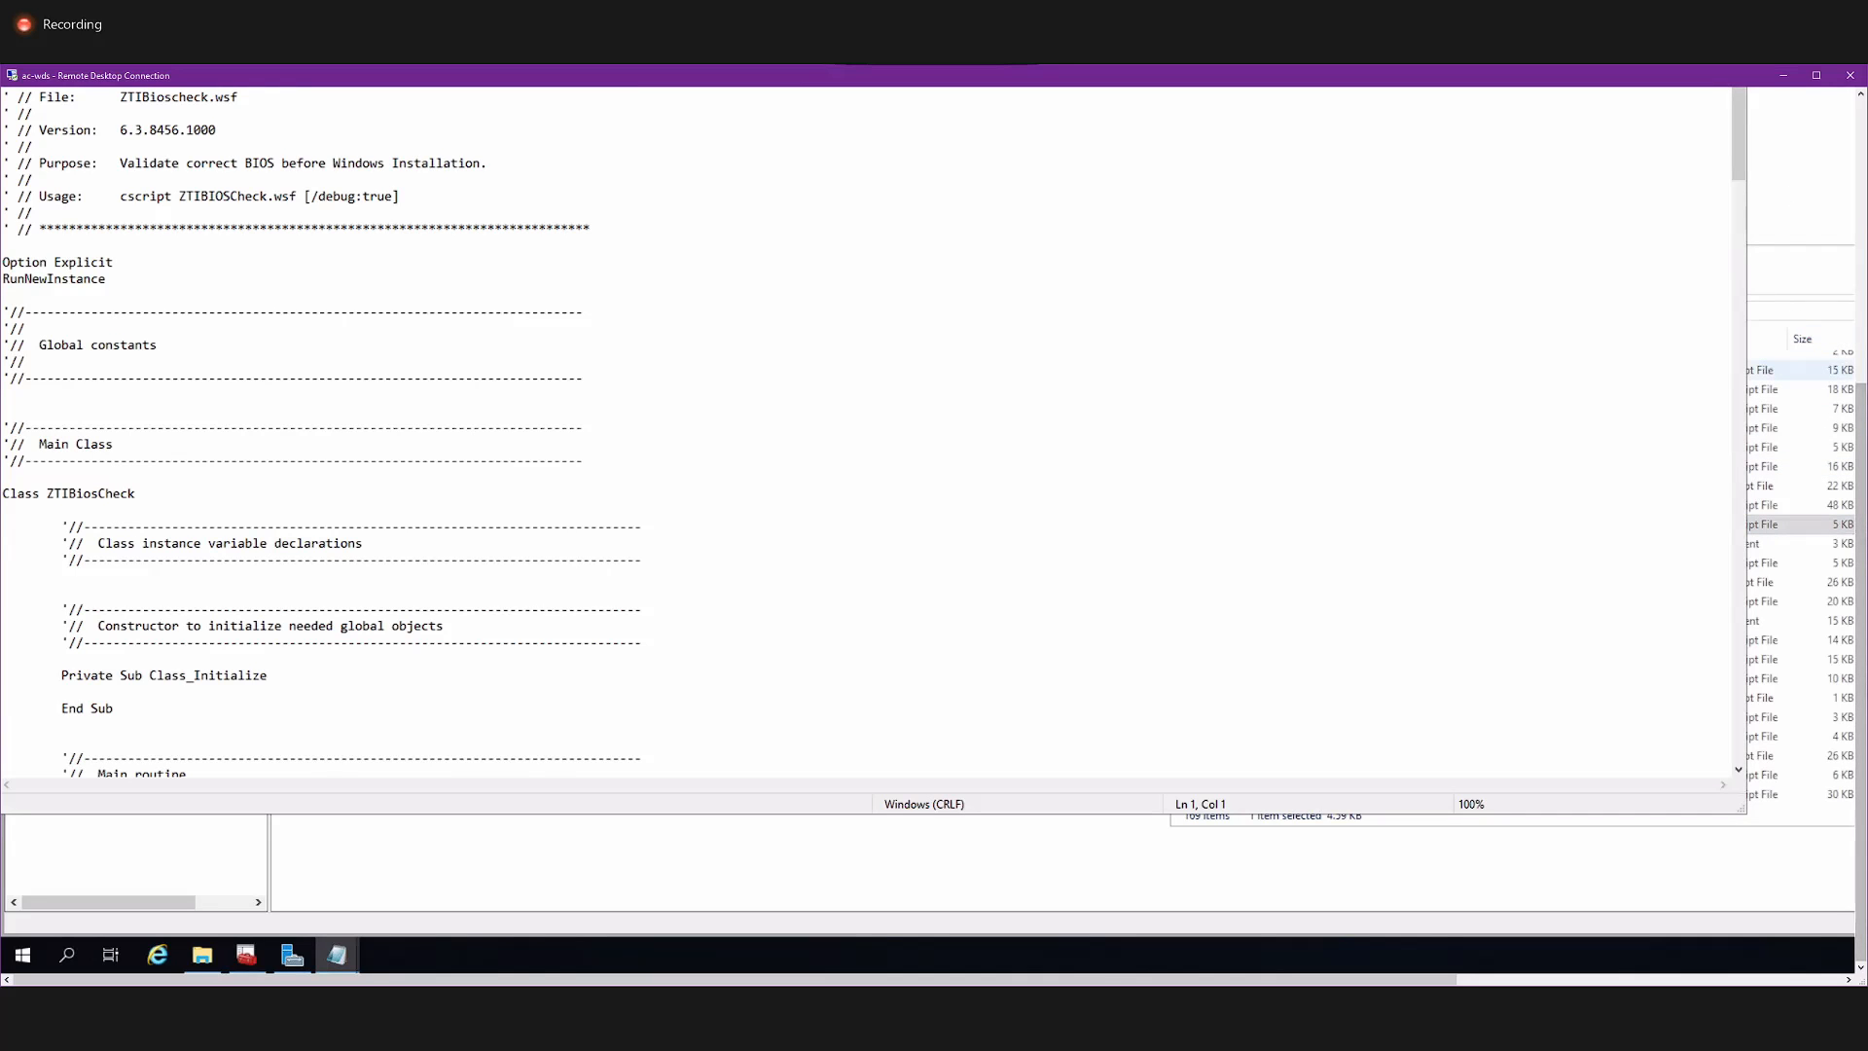
Examine the ZTIBIOSCheck script from its header through the Main routine's XML loading, BIOS data and manufacturer, model and date comparisons.
{"action": "left_click_drag", "start_coordinate": [1860, 408], "coordinate": [1860, 363]}
{"action": "left_click_drag", "start_coordinate": [1738, 245], "coordinate": [1740, 250]}
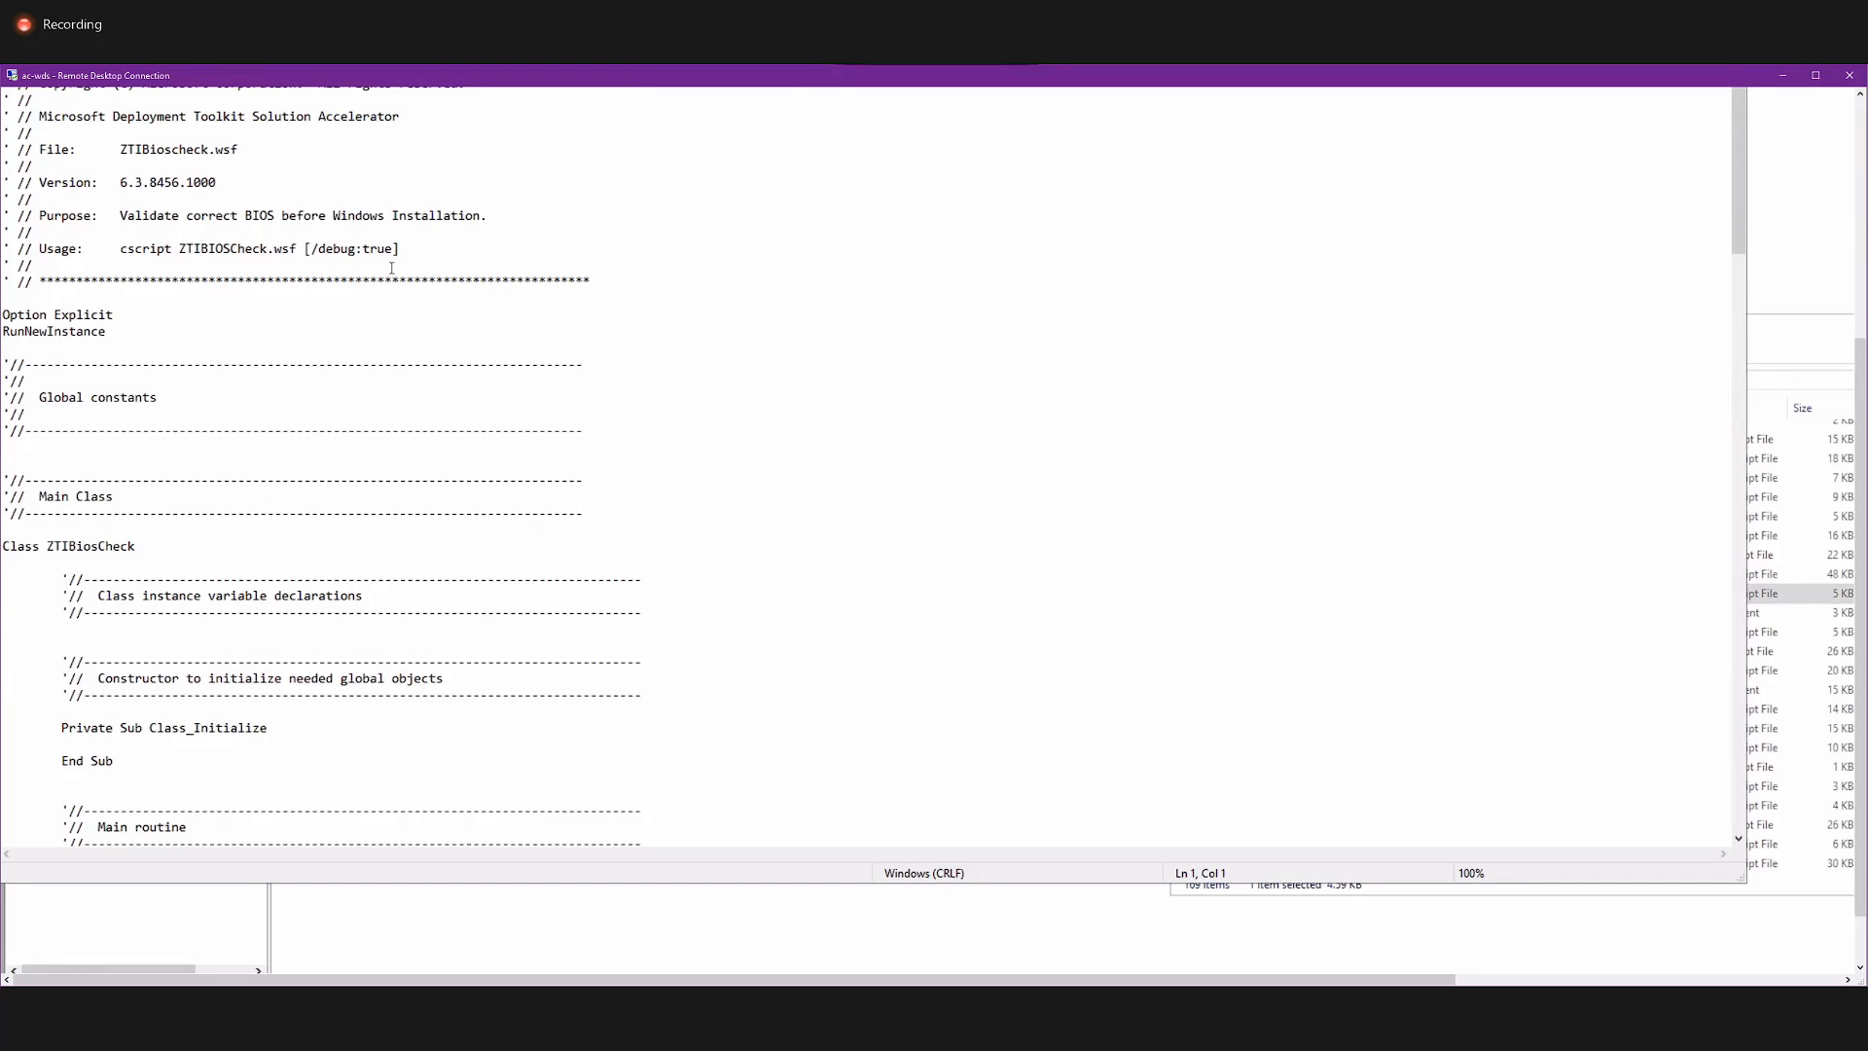
{"action": "scroll", "coordinate": [383, 434], "scroll_direction": "down", "scroll_amount": 9}
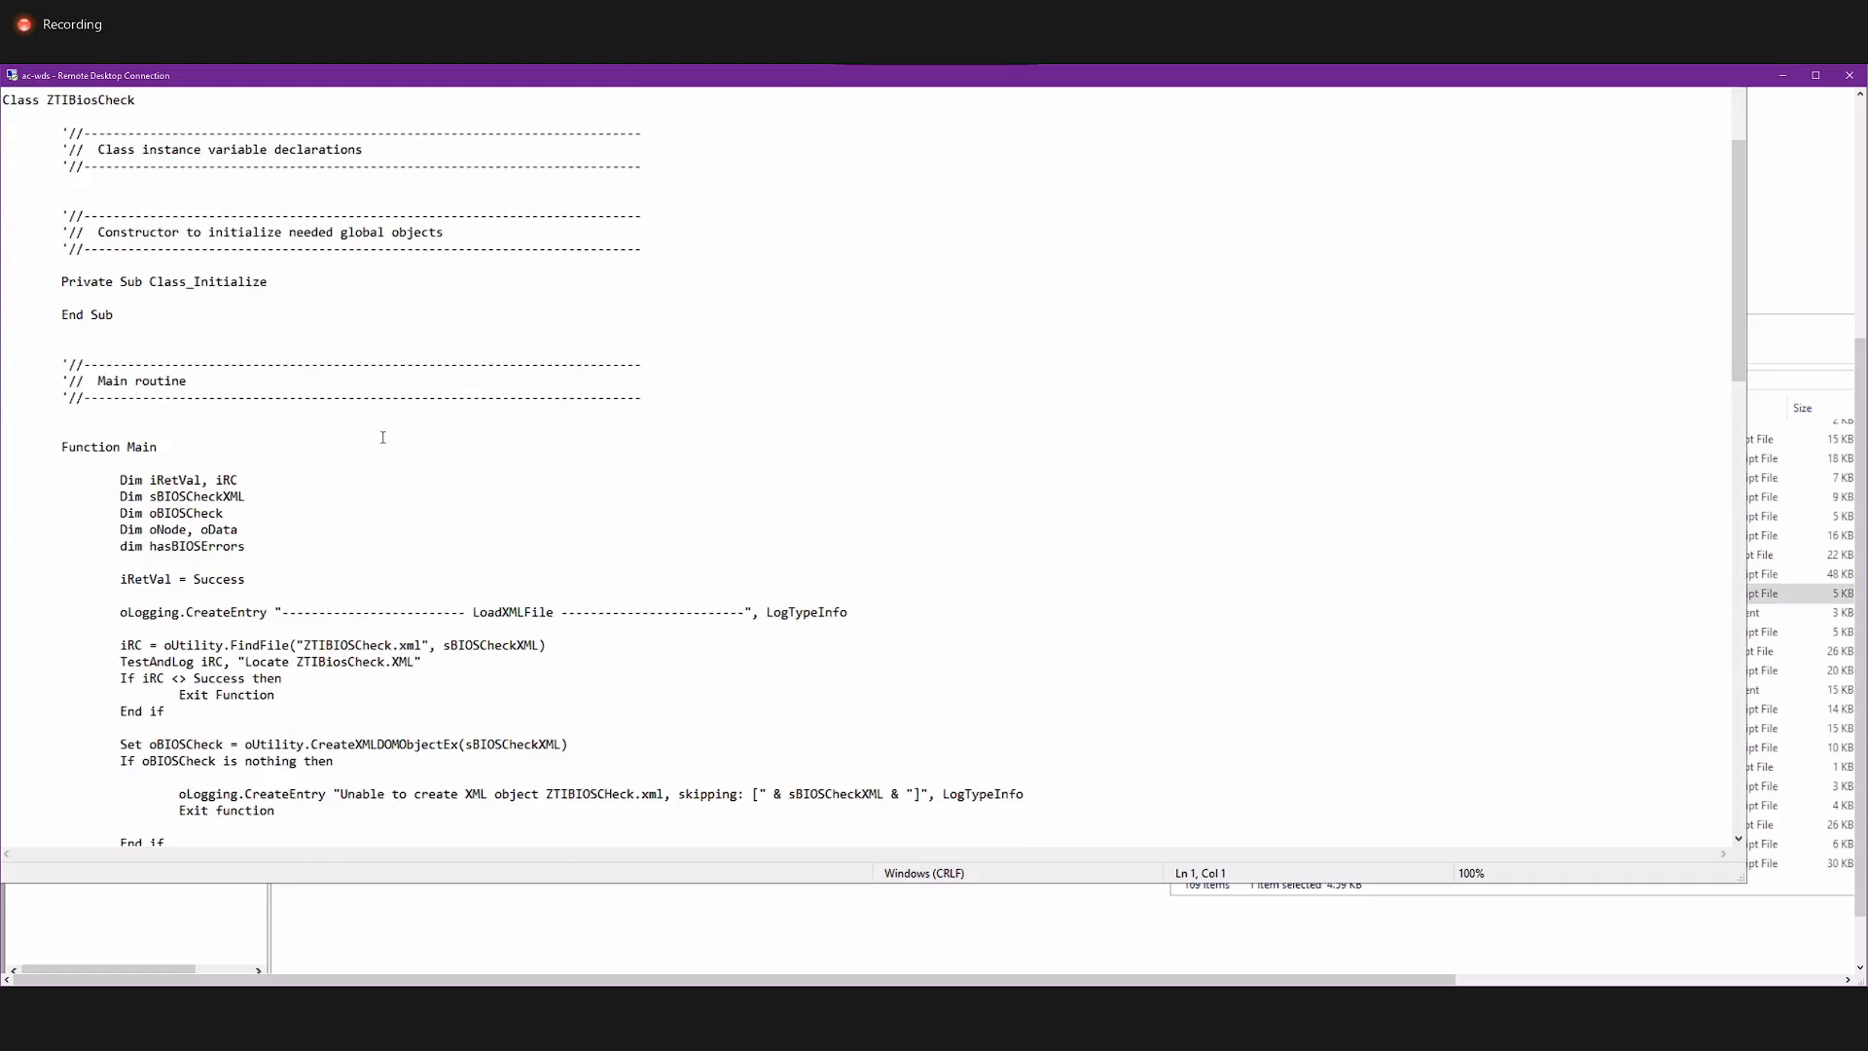
{"action": "scroll", "coordinate": [382, 437], "scroll_direction": "down", "scroll_amount": 1}
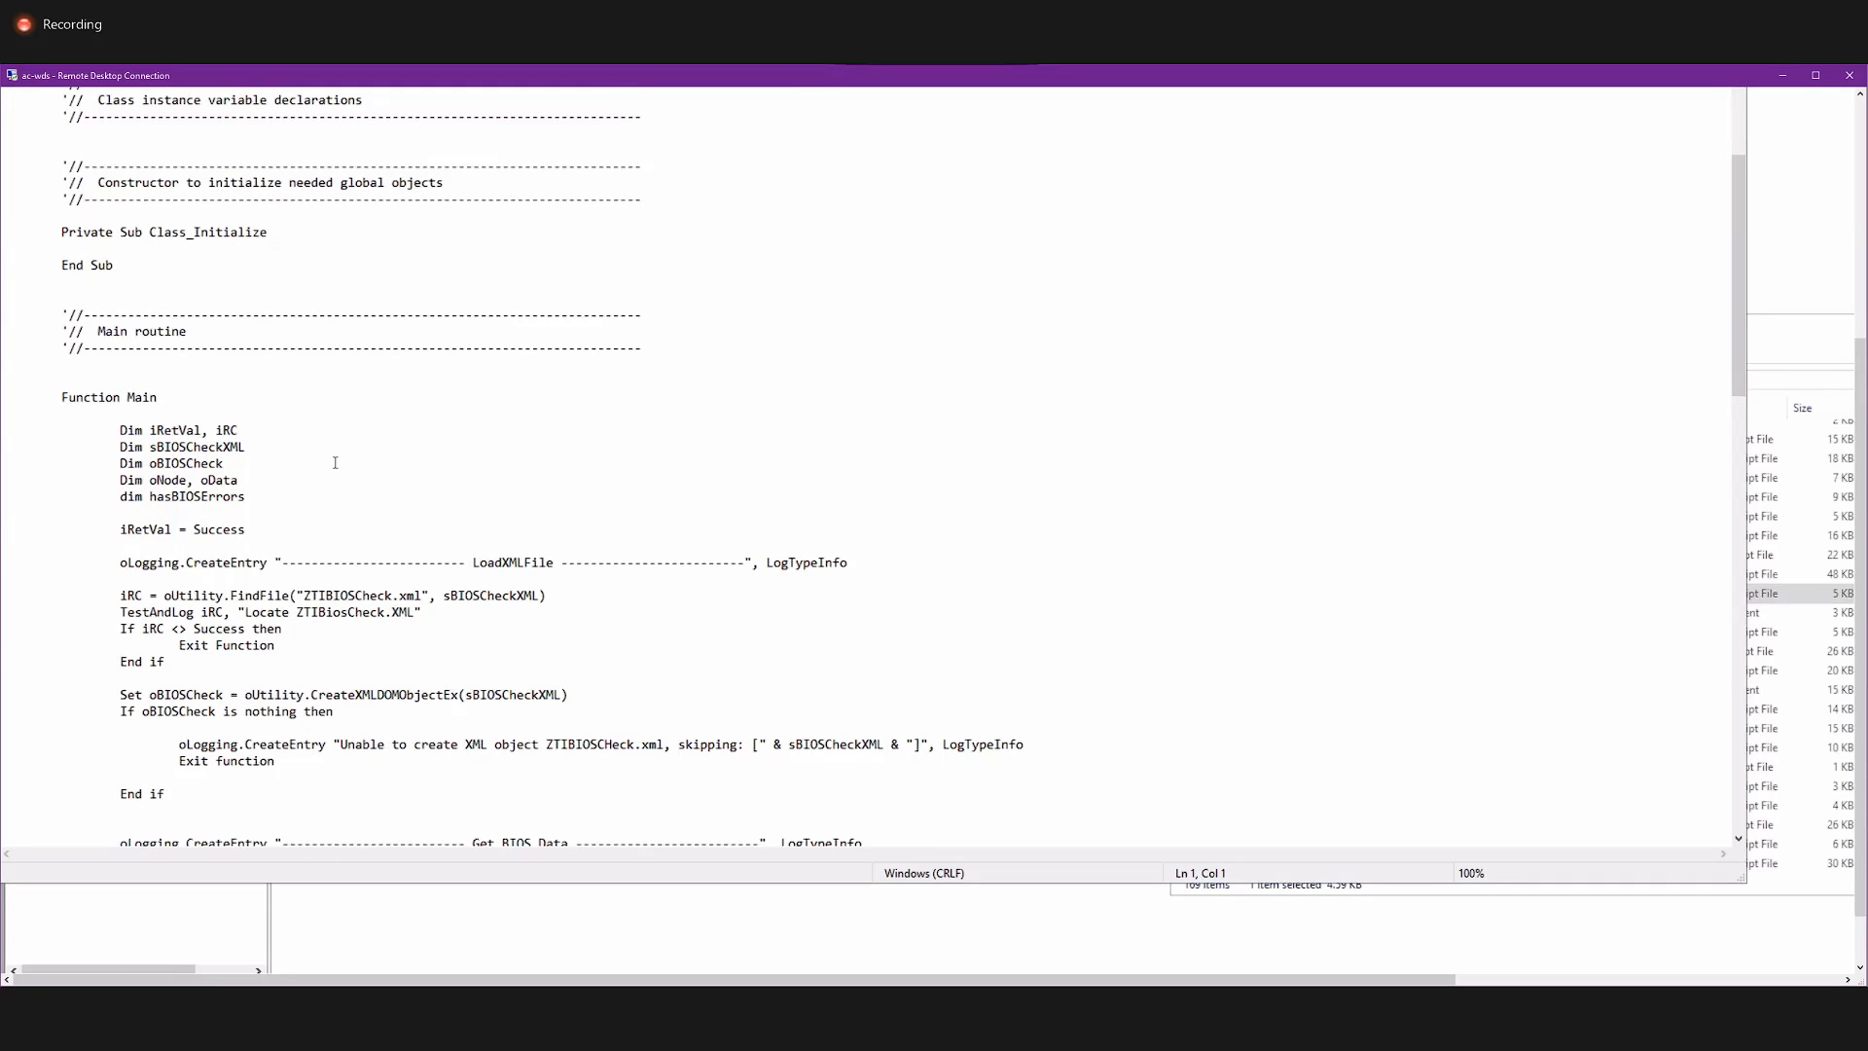
{"action": "scroll", "coordinate": [335, 462], "scroll_direction": "down", "scroll_amount": 7}
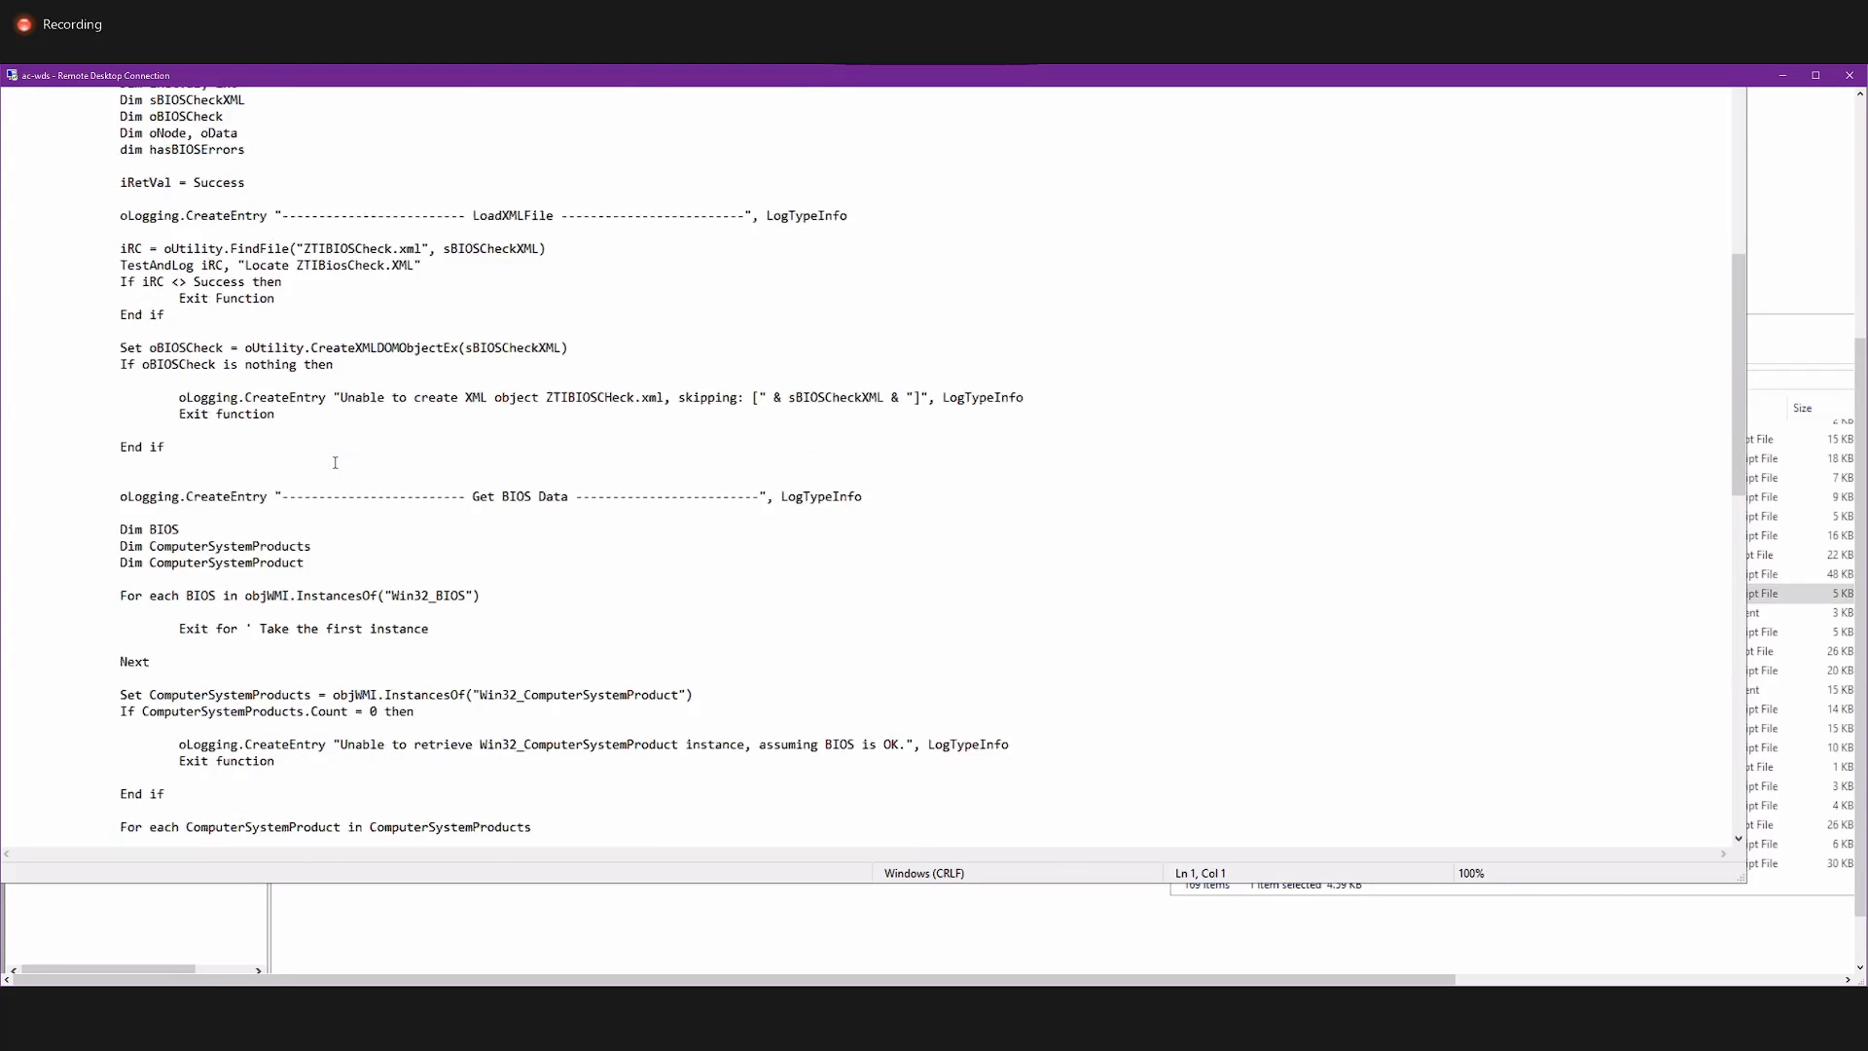
{"action": "scroll", "coordinate": [334, 462], "scroll_direction": "down", "scroll_amount": 4}
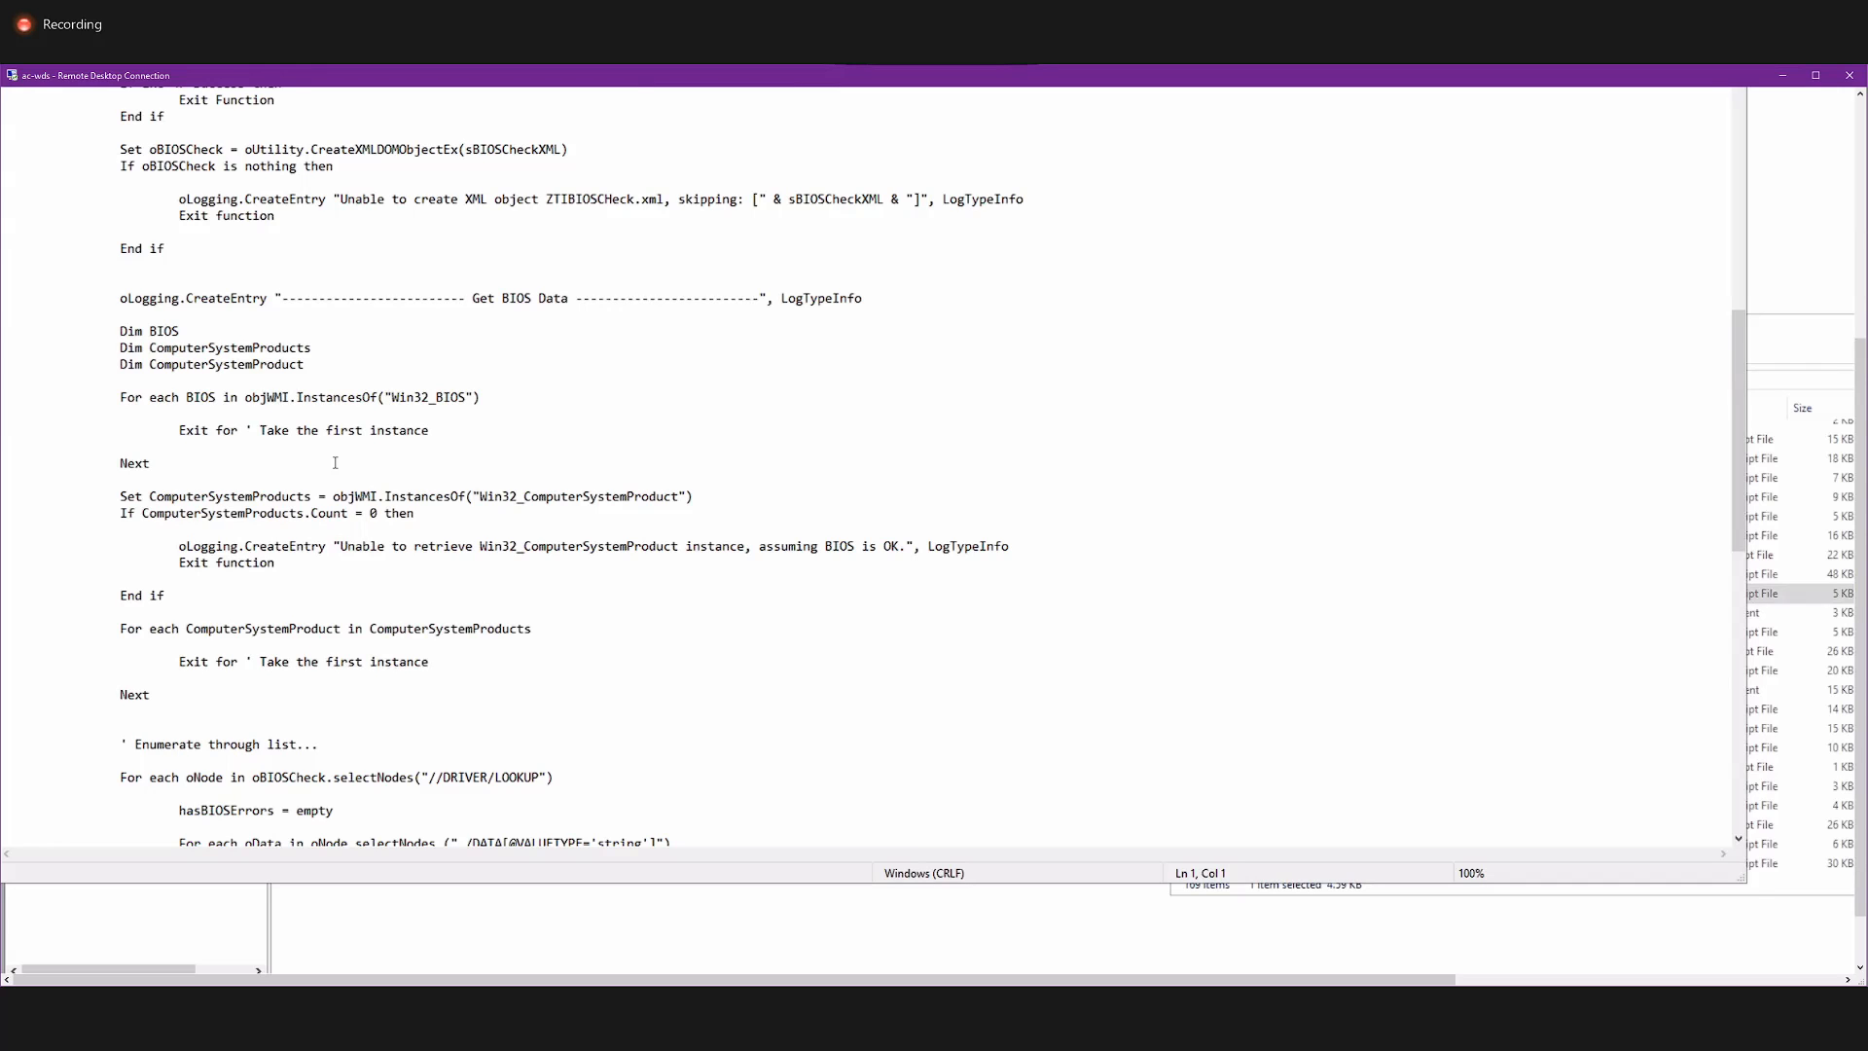
{"action": "scroll", "coordinate": [335, 462], "scroll_direction": "down", "scroll_amount": 3}
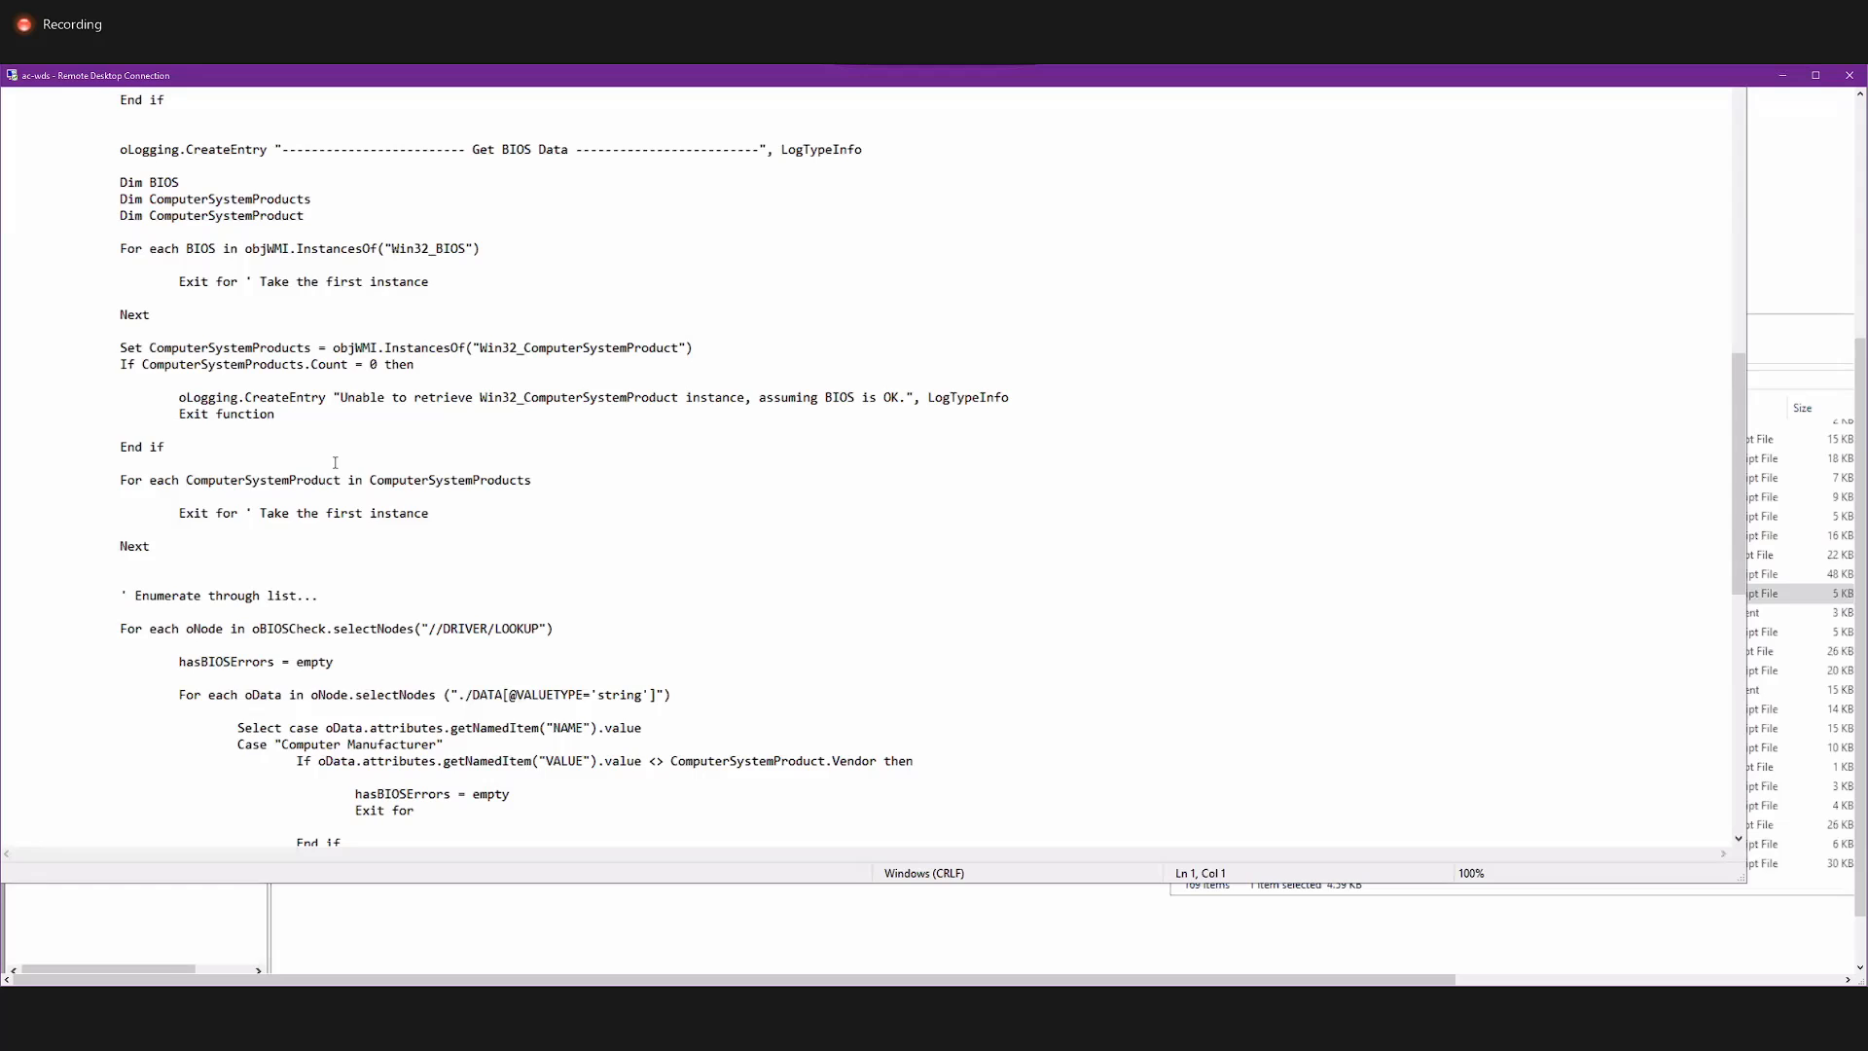
{"action": "scroll", "coordinate": [335, 462], "scroll_direction": "down", "scroll_amount": 7}
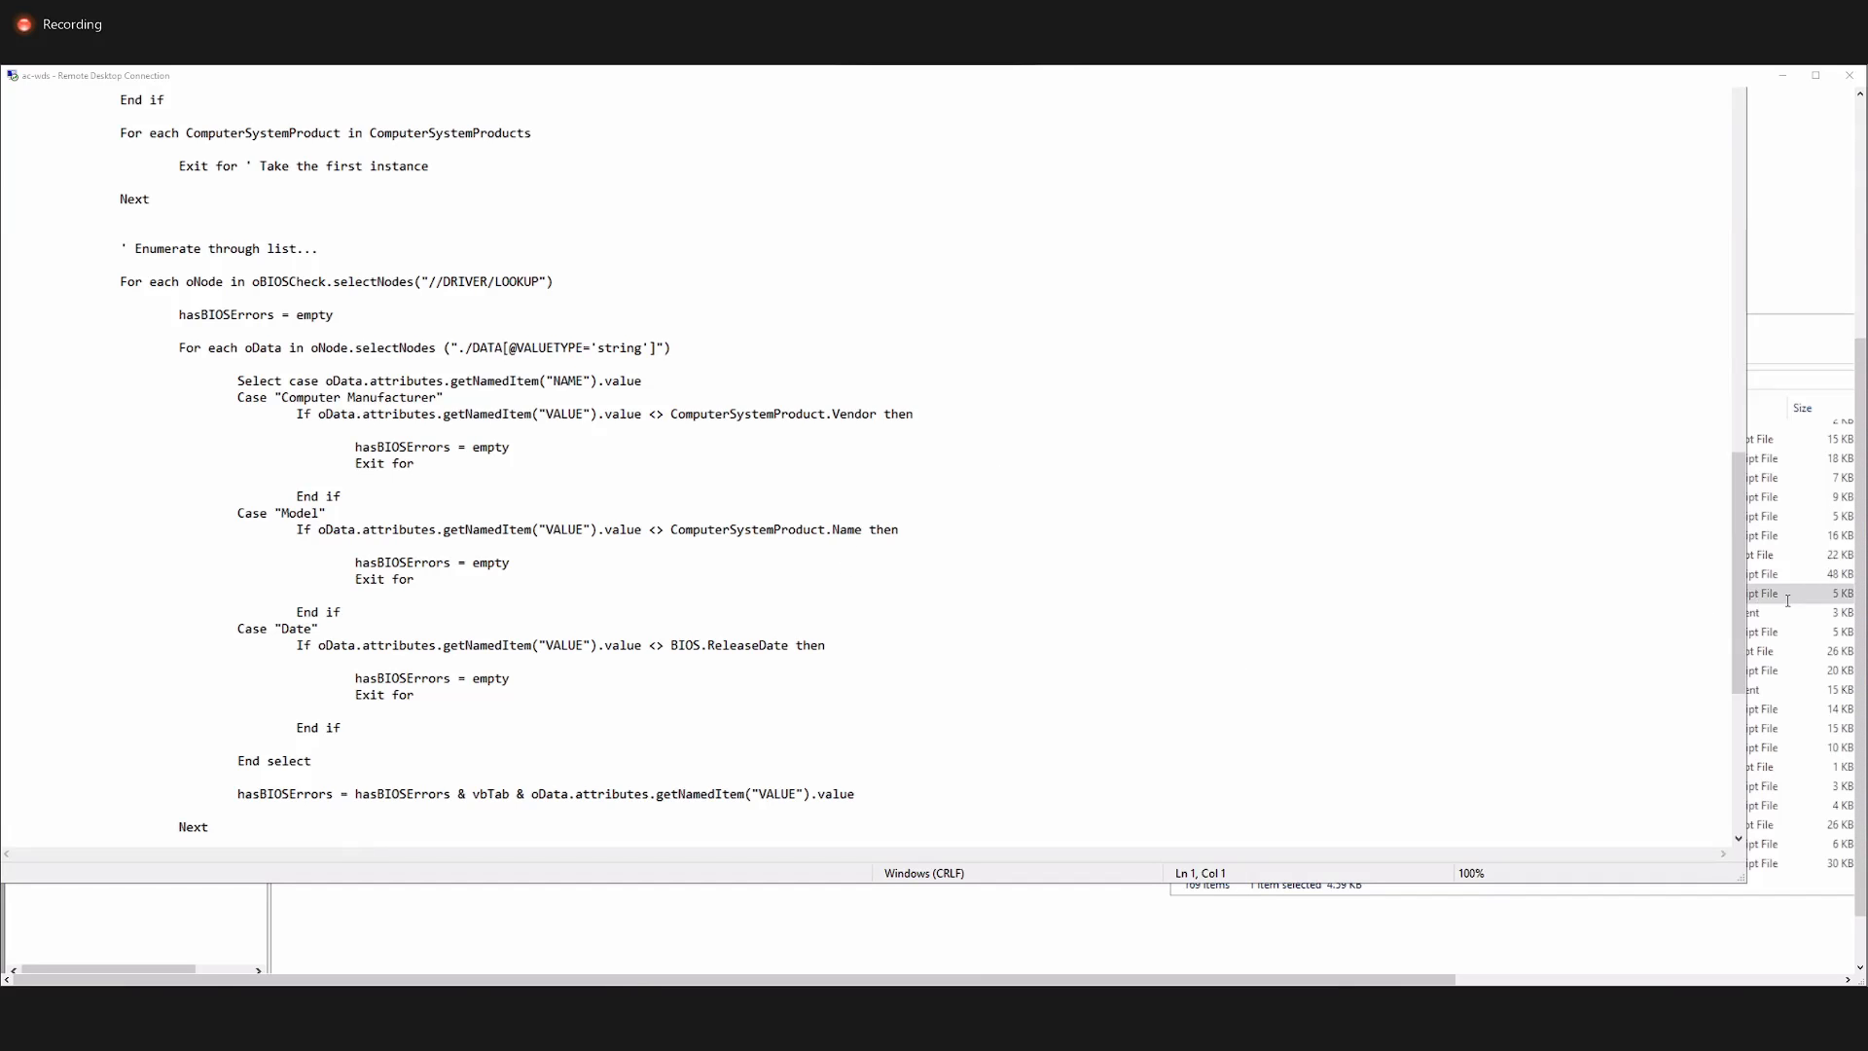
Examine the hasBIOSErrors condition and incompatible BIOS logging lines at the end of ZTIBIOSCheck, and close the script.
{"action": "left_click_drag", "start_coordinate": [1741, 625], "coordinate": [1728, 775]}
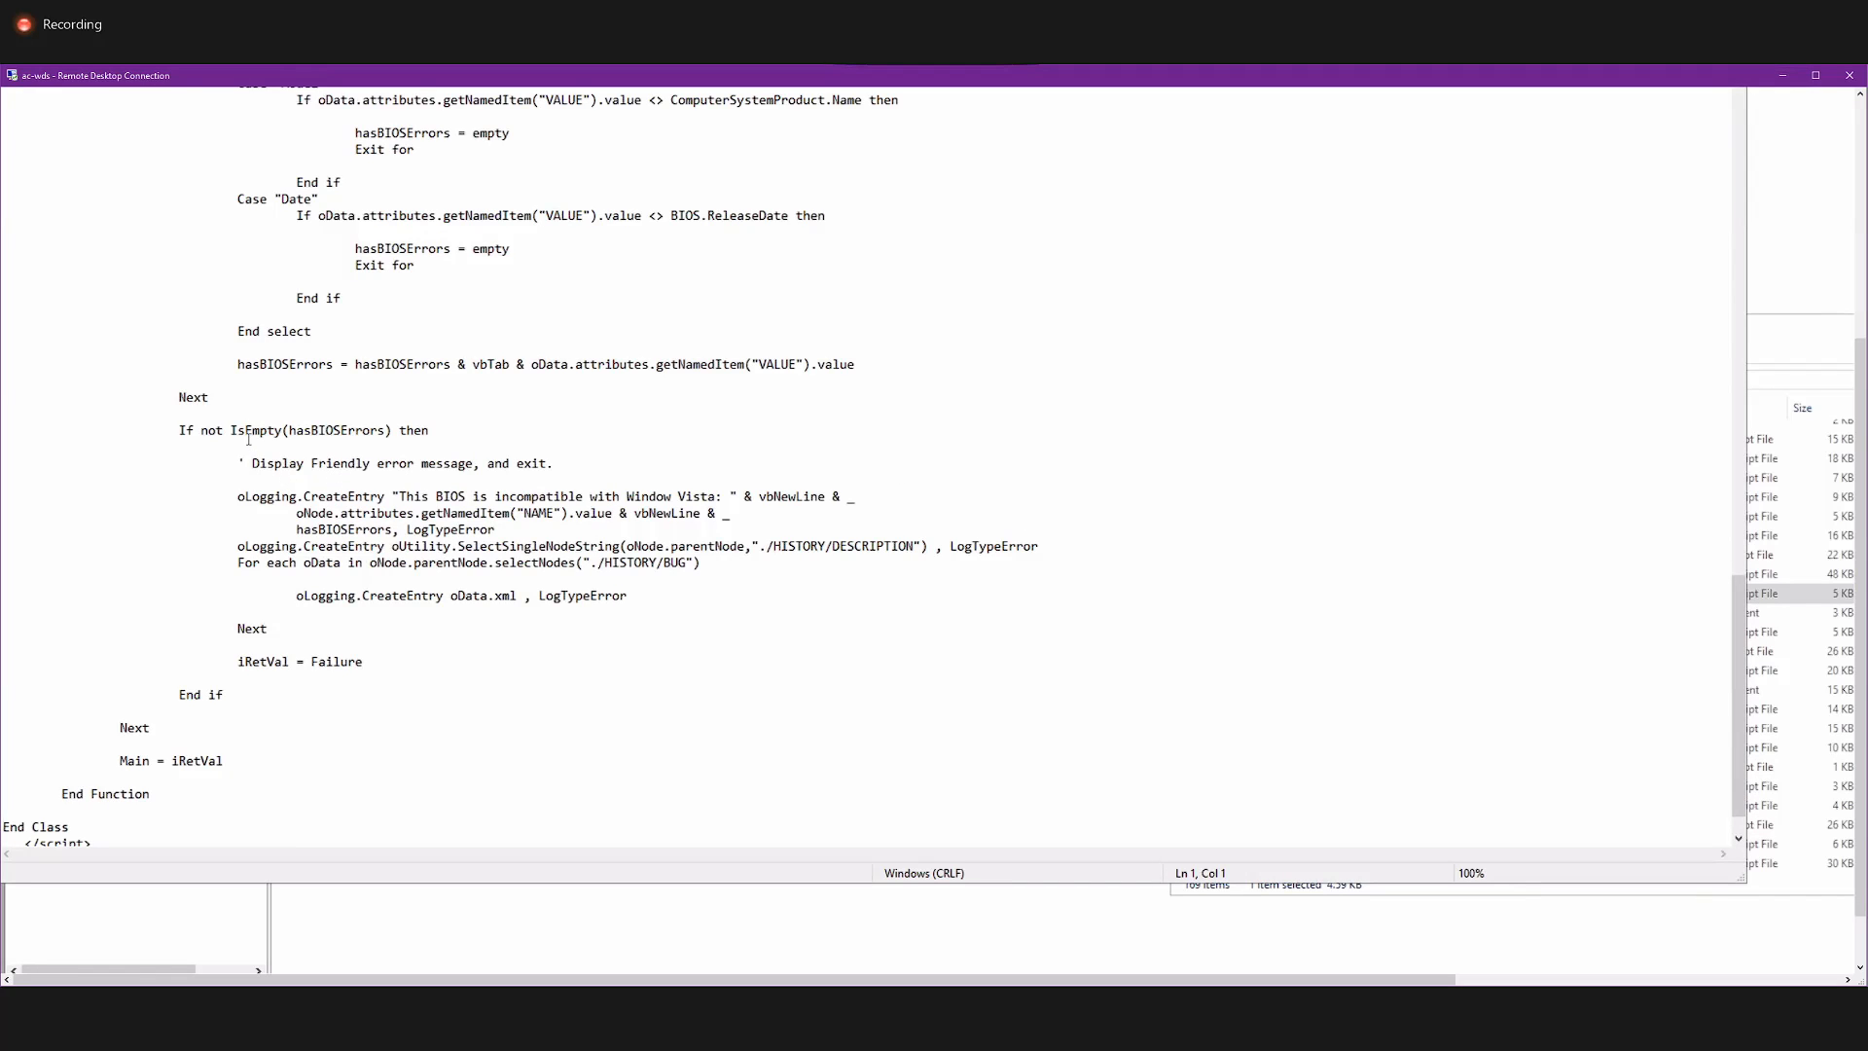
{"action": "left_click_drag", "start_coordinate": [216, 430], "coordinate": [262, 447]}
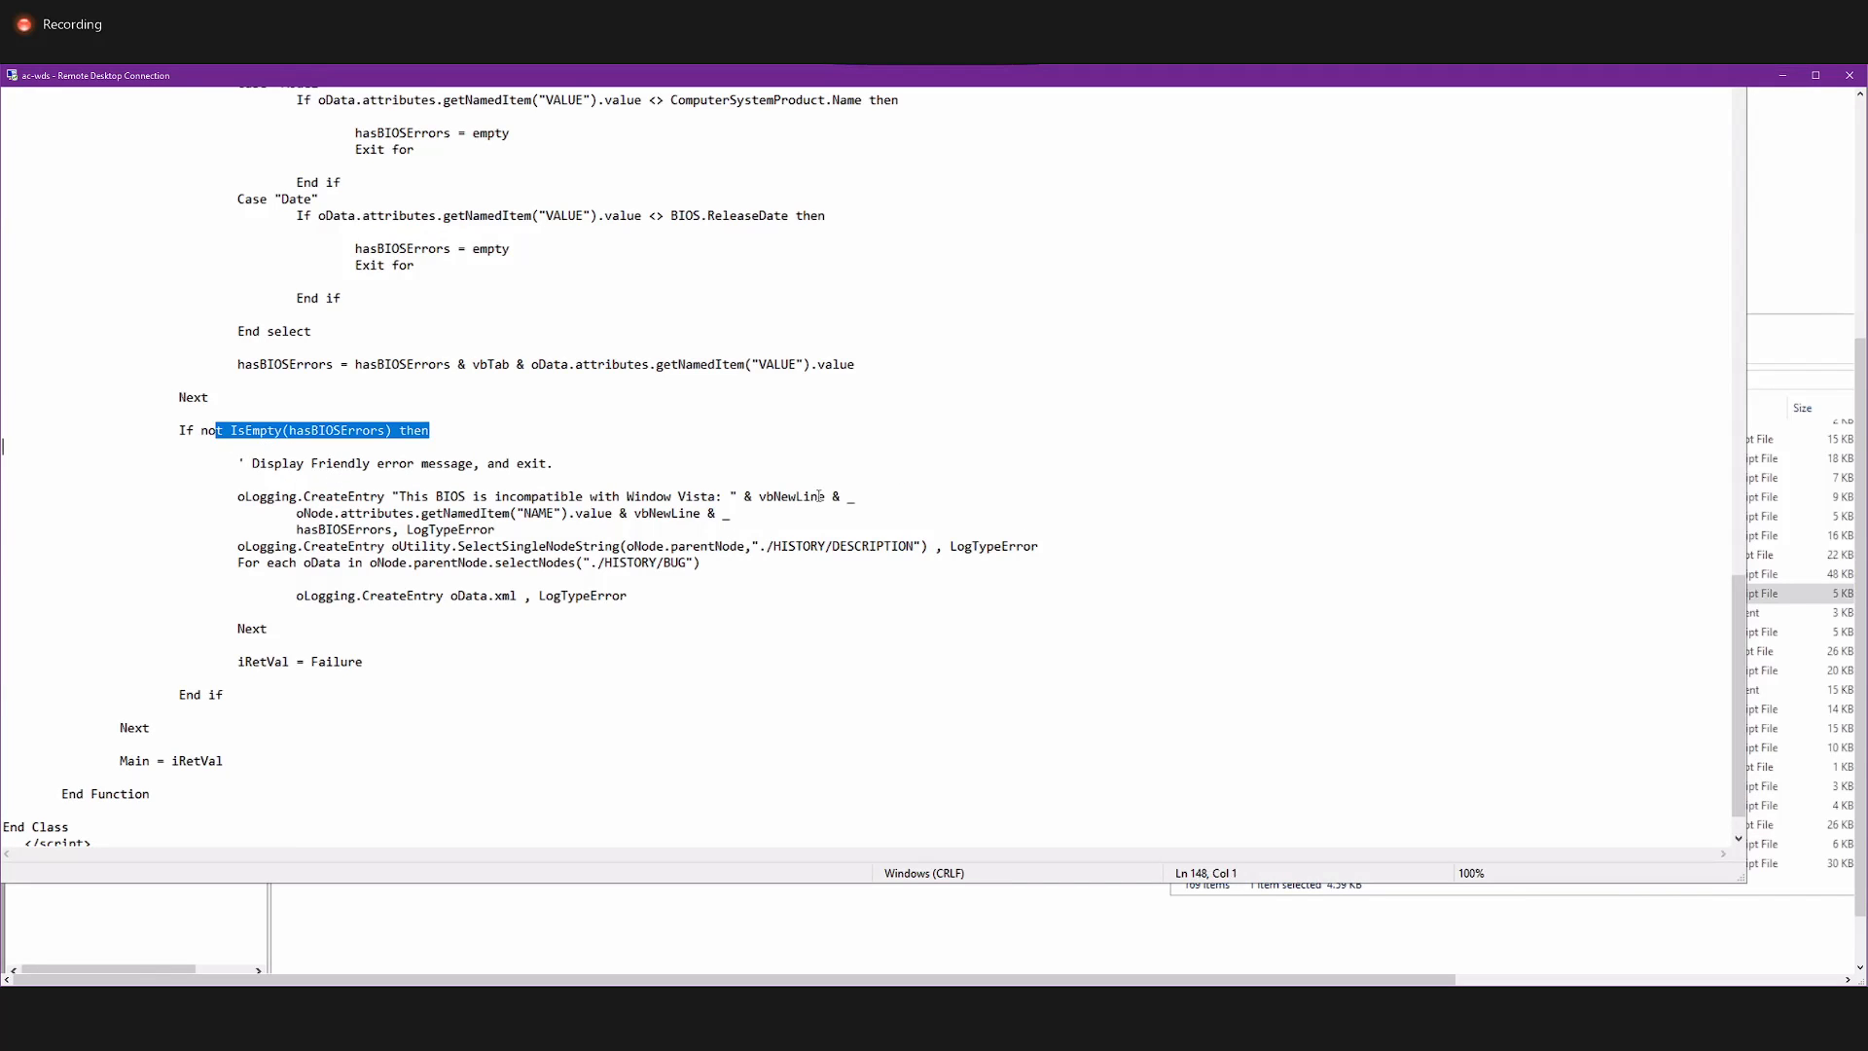
{"action": "mouse_move", "coordinate": [840, 496]}
{"action": "left_mouse_down"}
{"action": "mouse_move", "coordinate": [560, 513]}
{"action": "mouse_move", "coordinate": [440, 496]}
{"action": "mouse_move", "coordinate": [830, 508]}
{"action": "left_mouse_up"}
{"action": "left_click", "coordinate": [450, 496]}
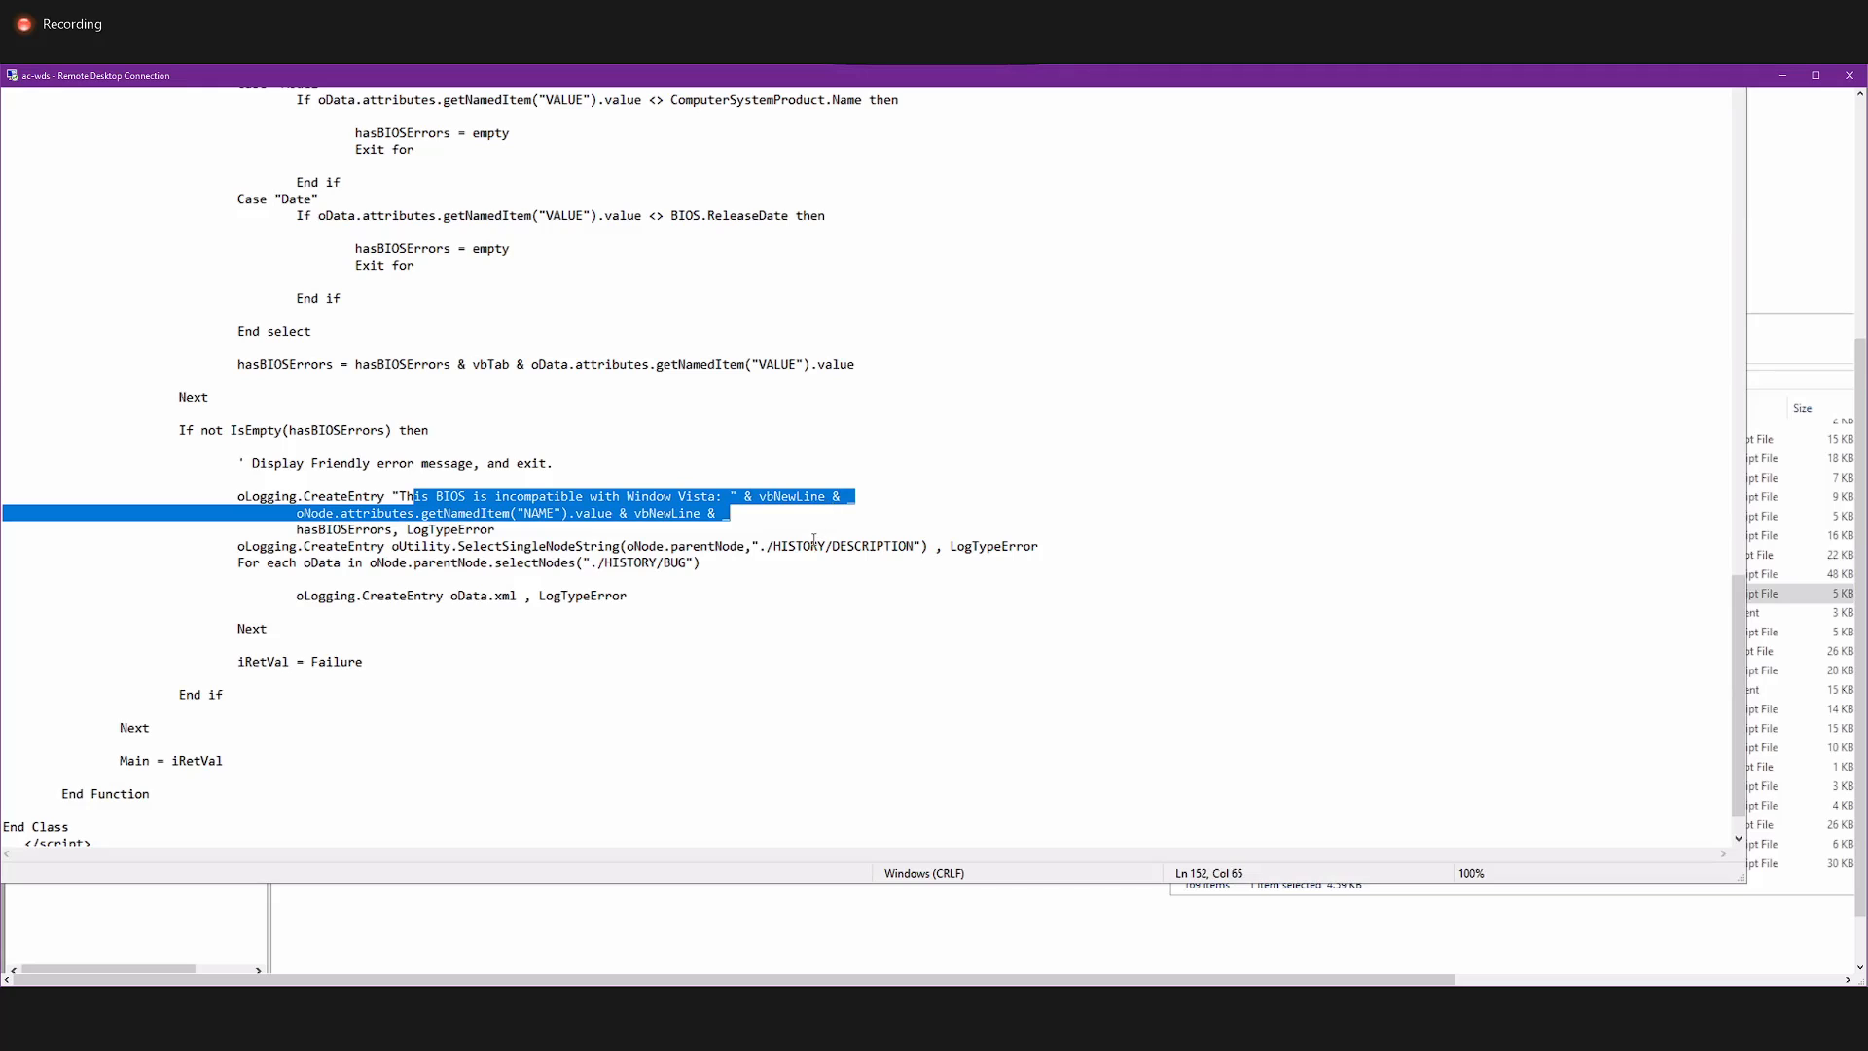
{"action": "left_click", "coordinate": [766, 545]}
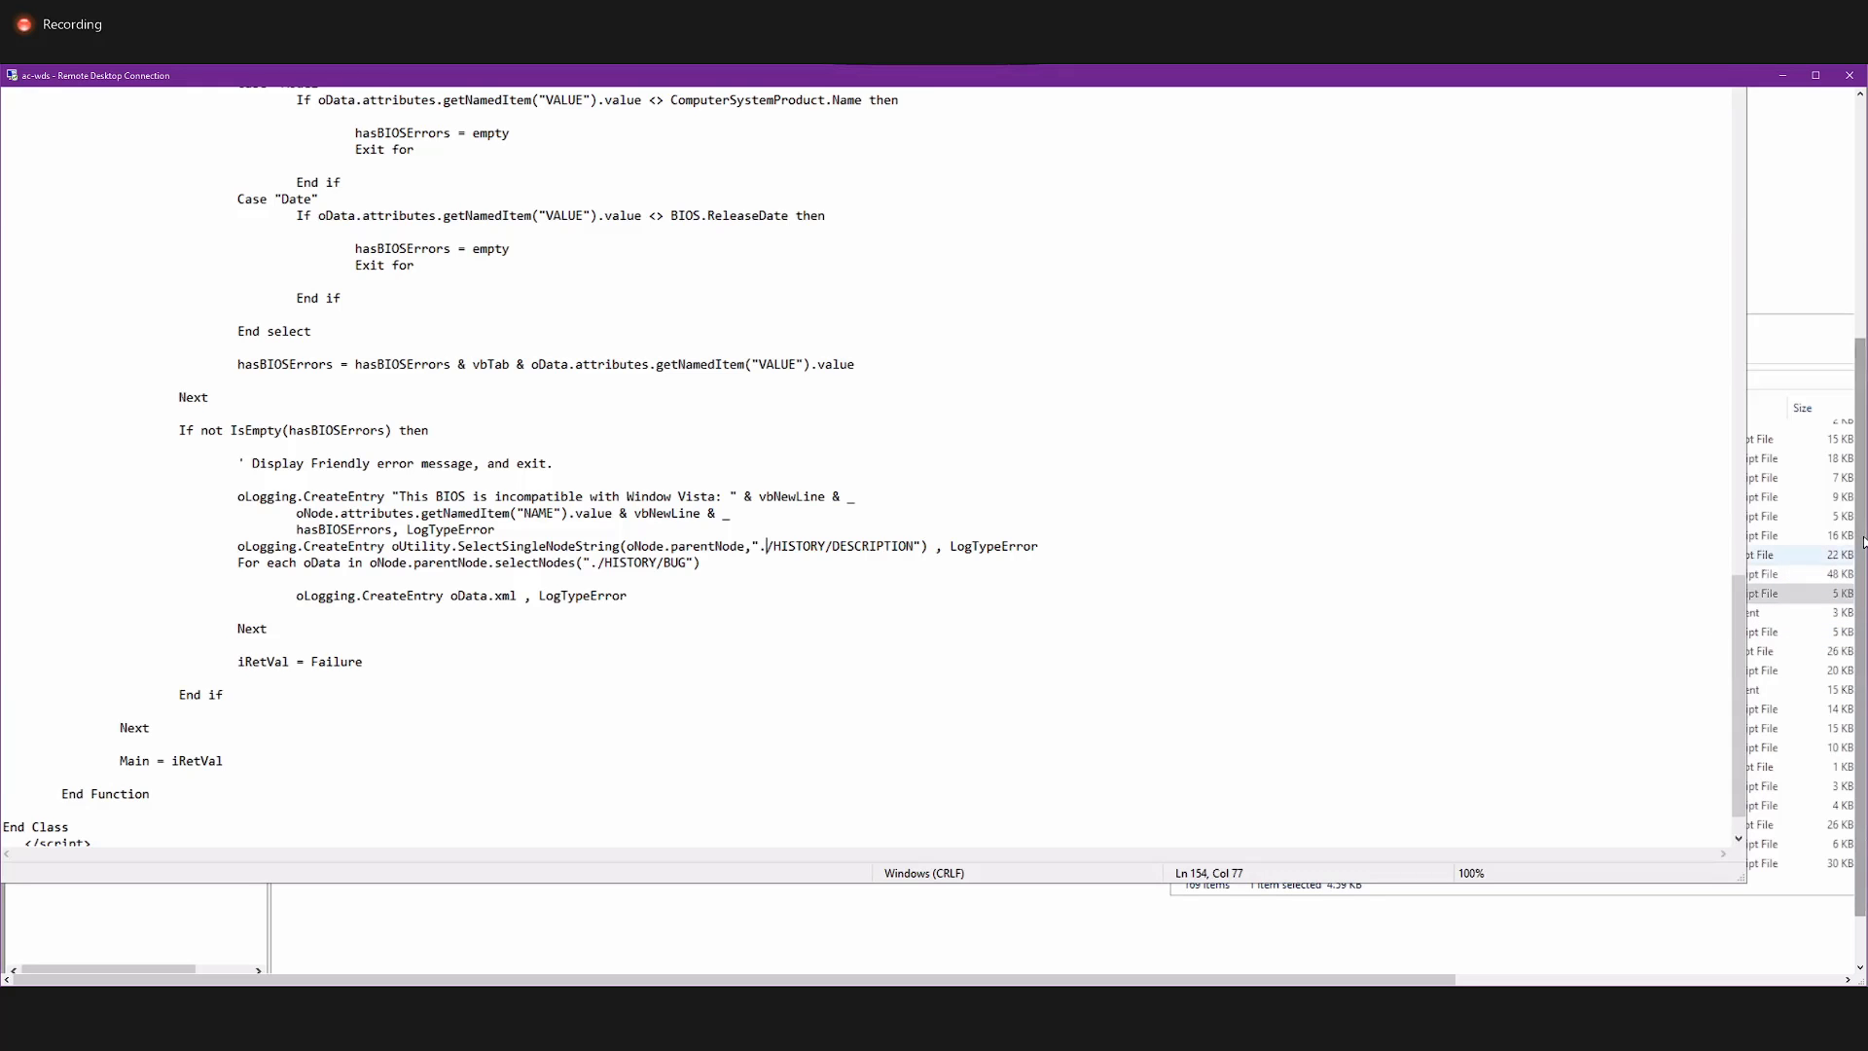
{"action": "left_click_drag", "start_coordinate": [1862, 542], "coordinate": [1862, 378]}
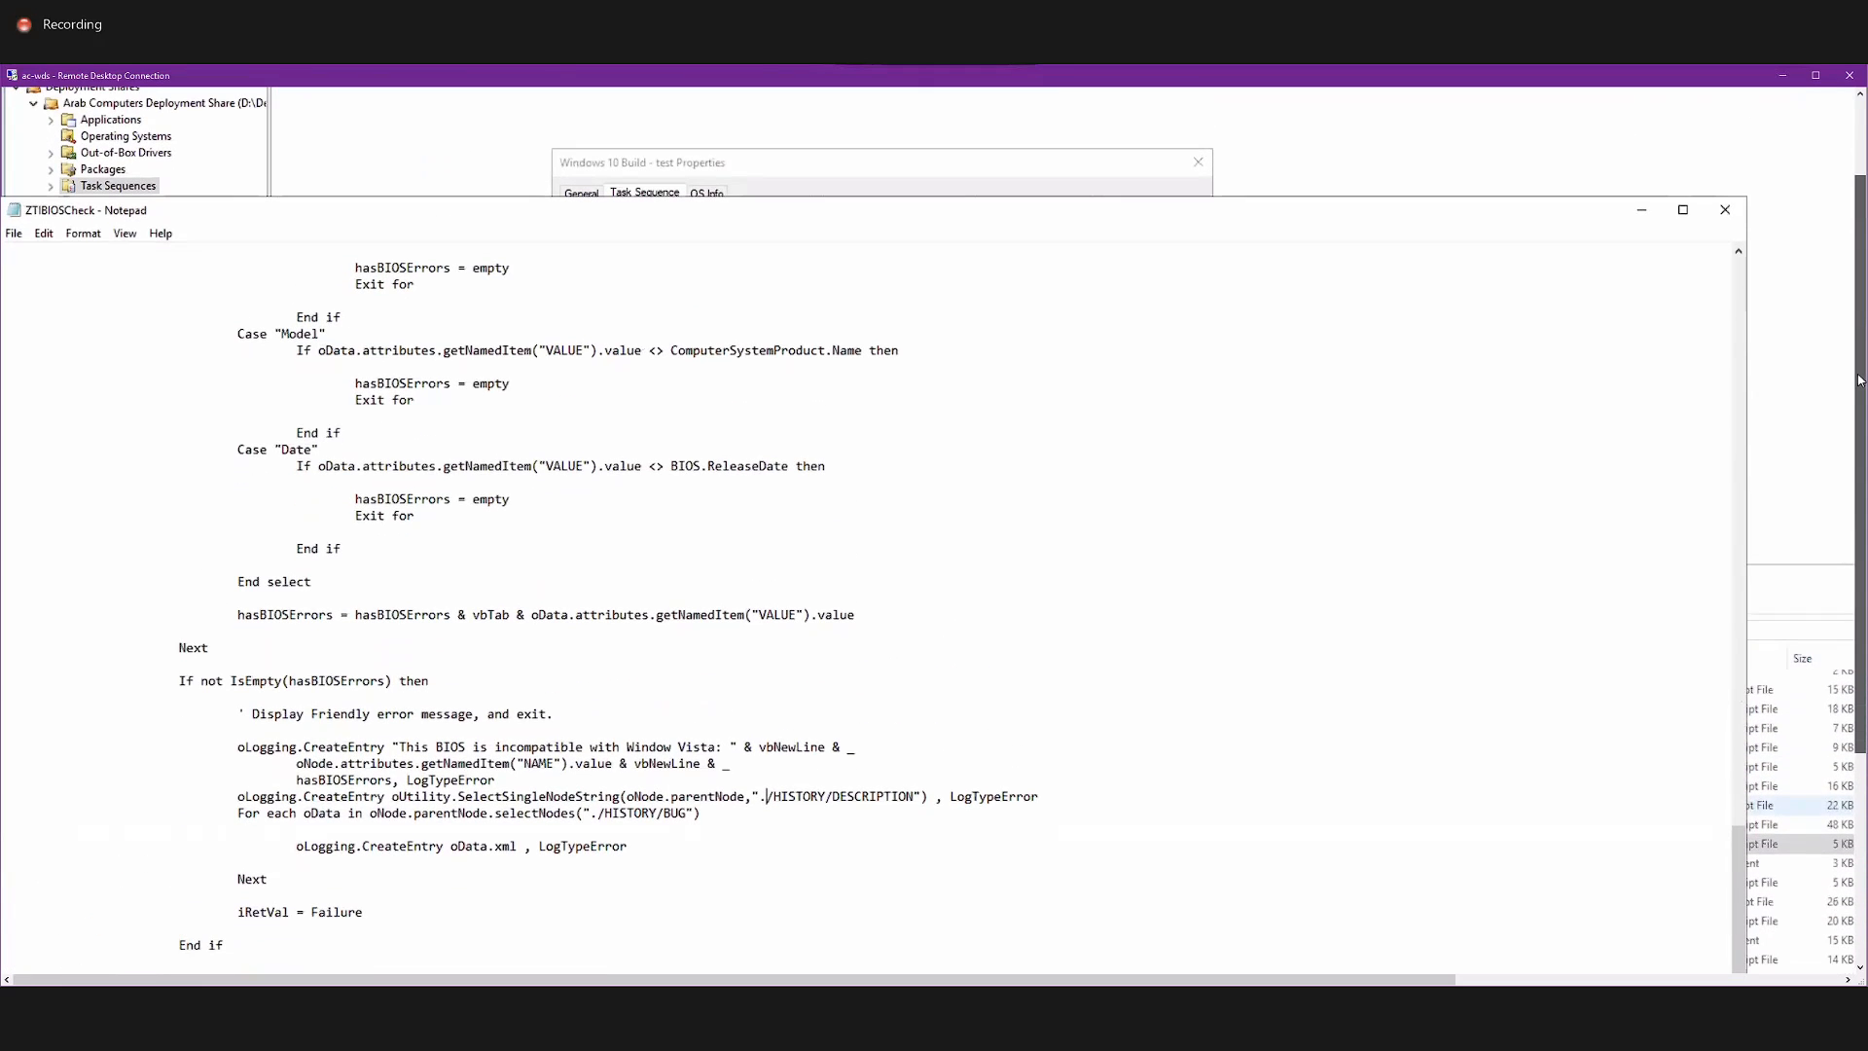
{"action": "left_click", "coordinate": [1727, 213]}
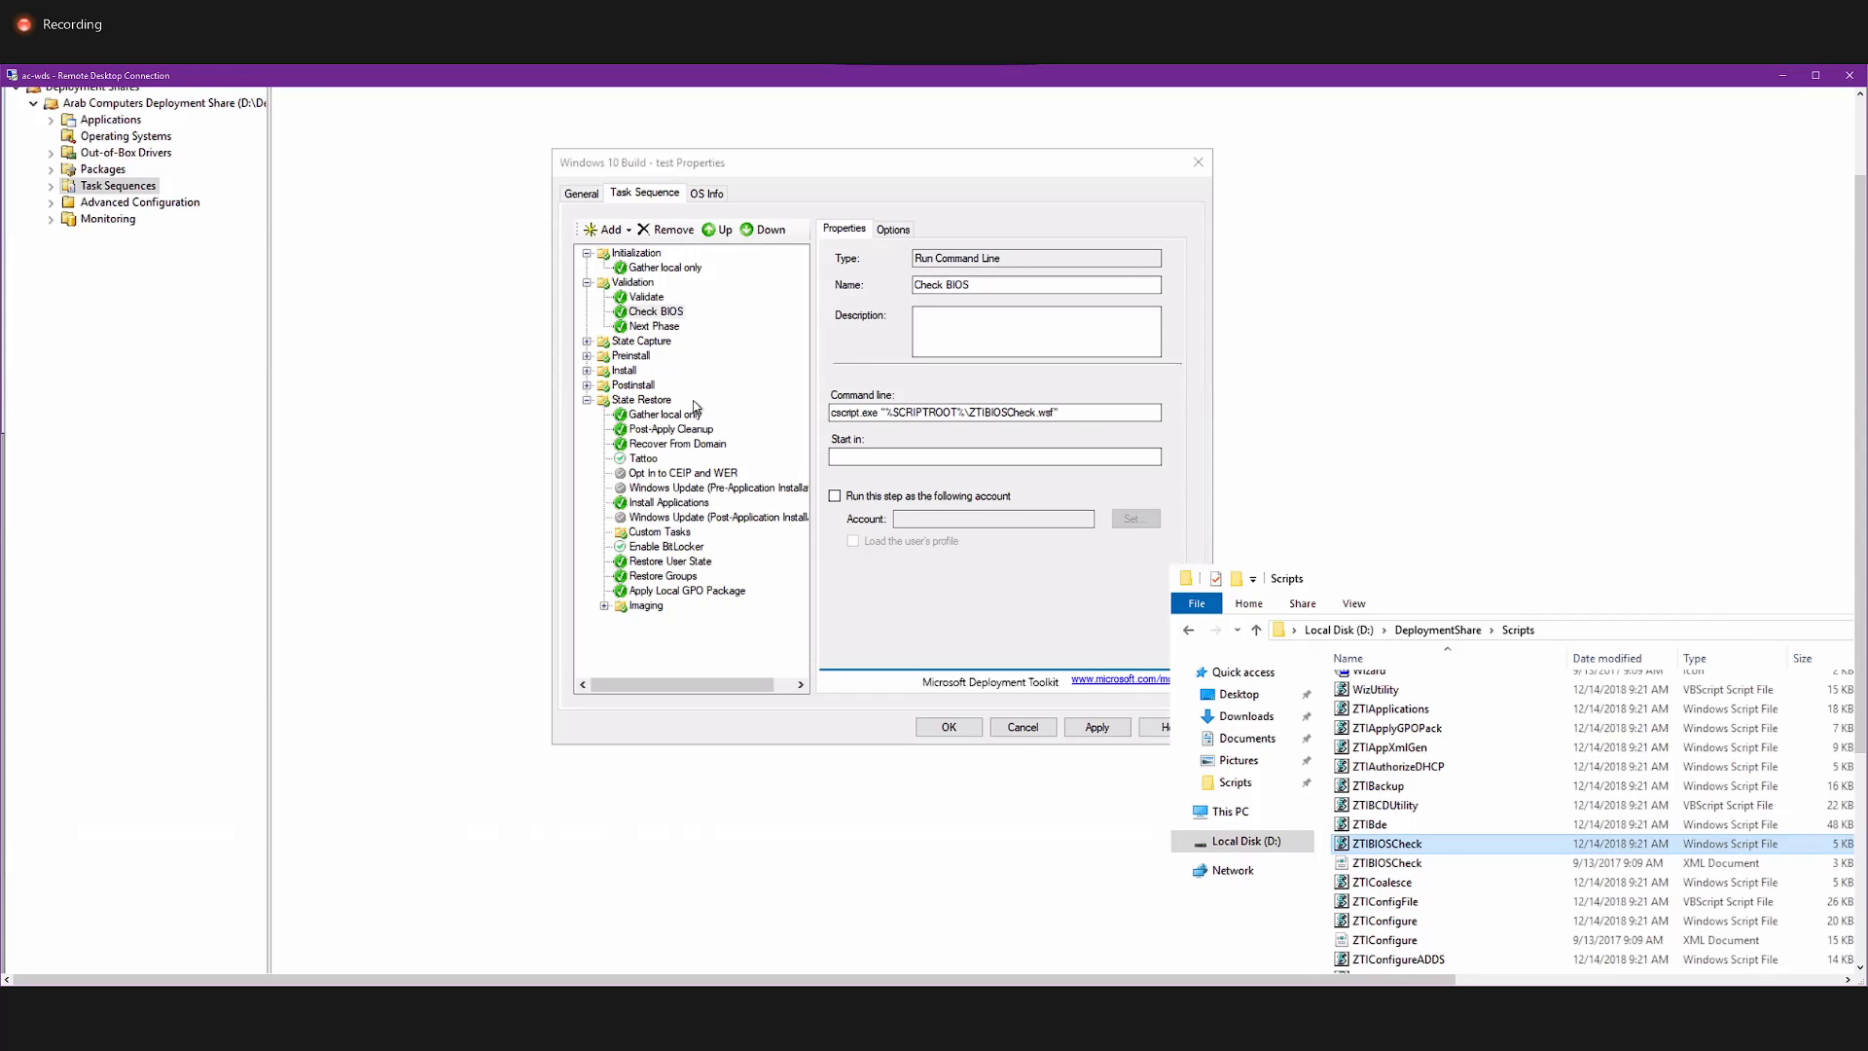
View the Validation group's Next Phase command line, and expand State Capture to view its Generate Application Migration File step.
{"action": "left_click", "coordinate": [642, 329]}
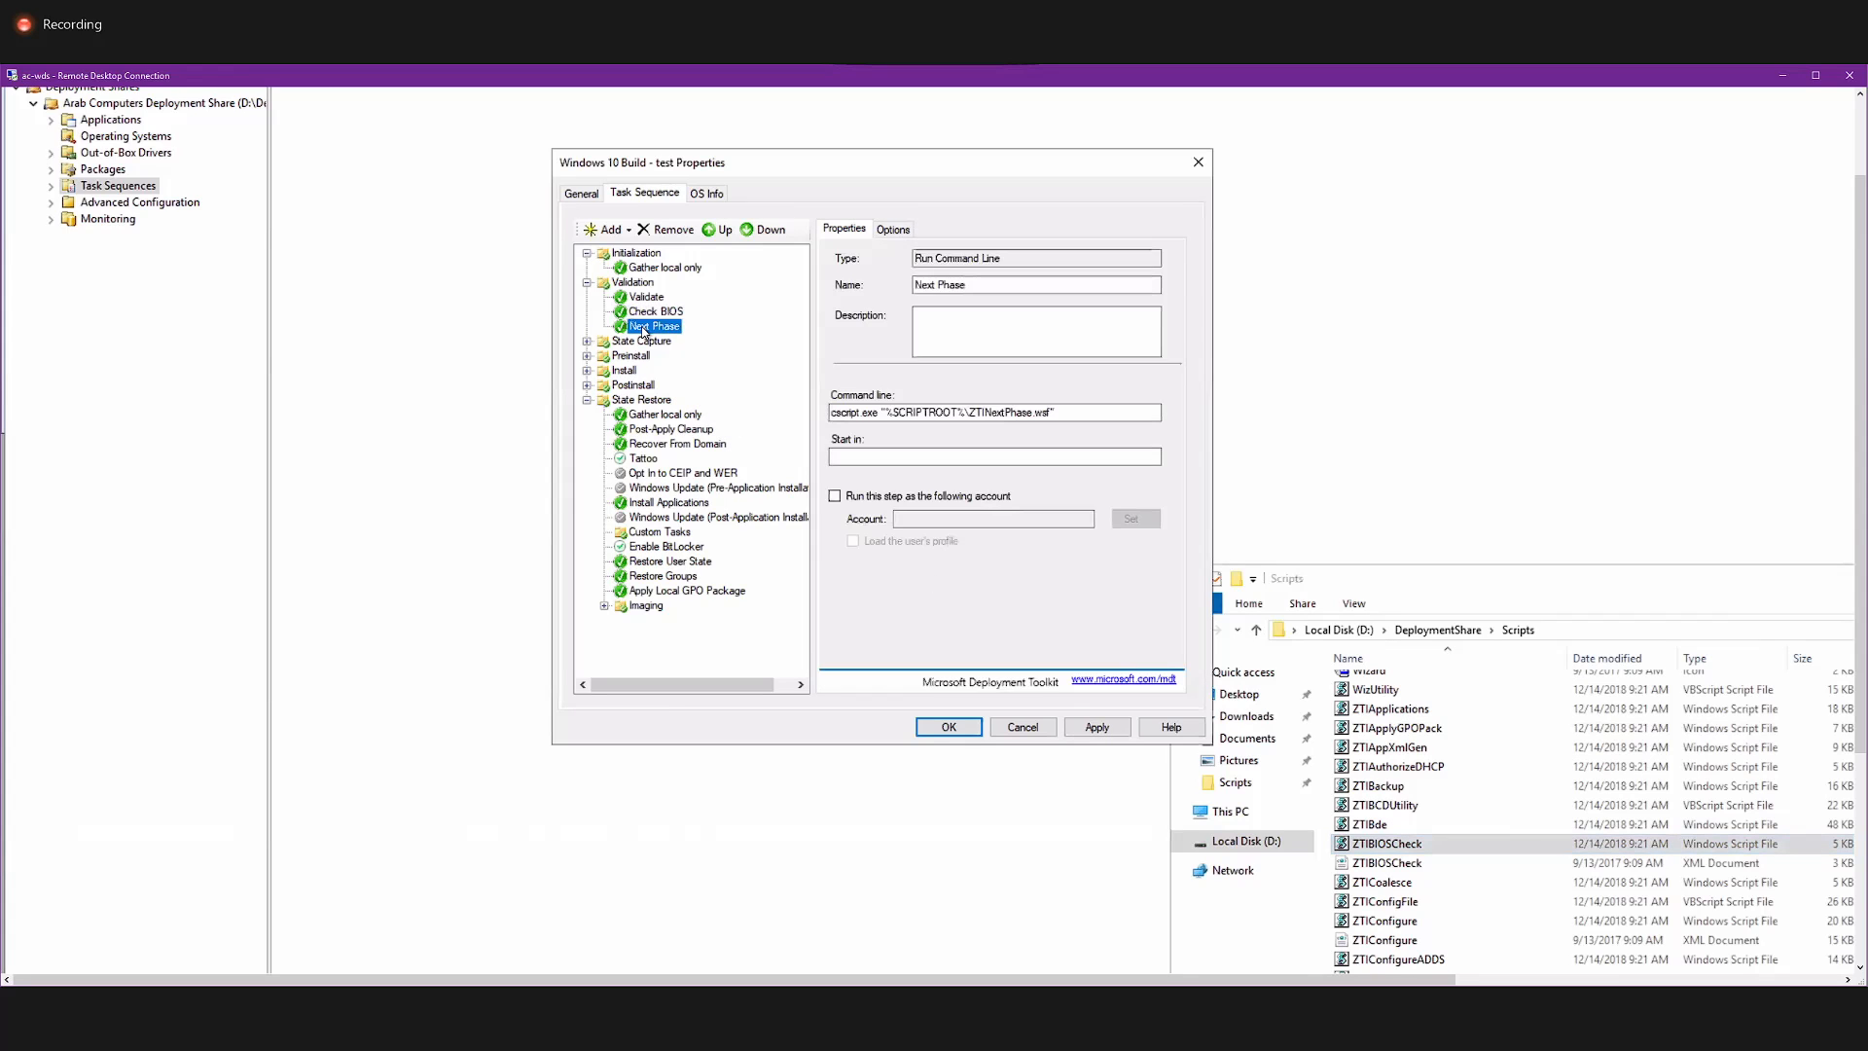
{"action": "left_click", "coordinate": [1079, 411]}
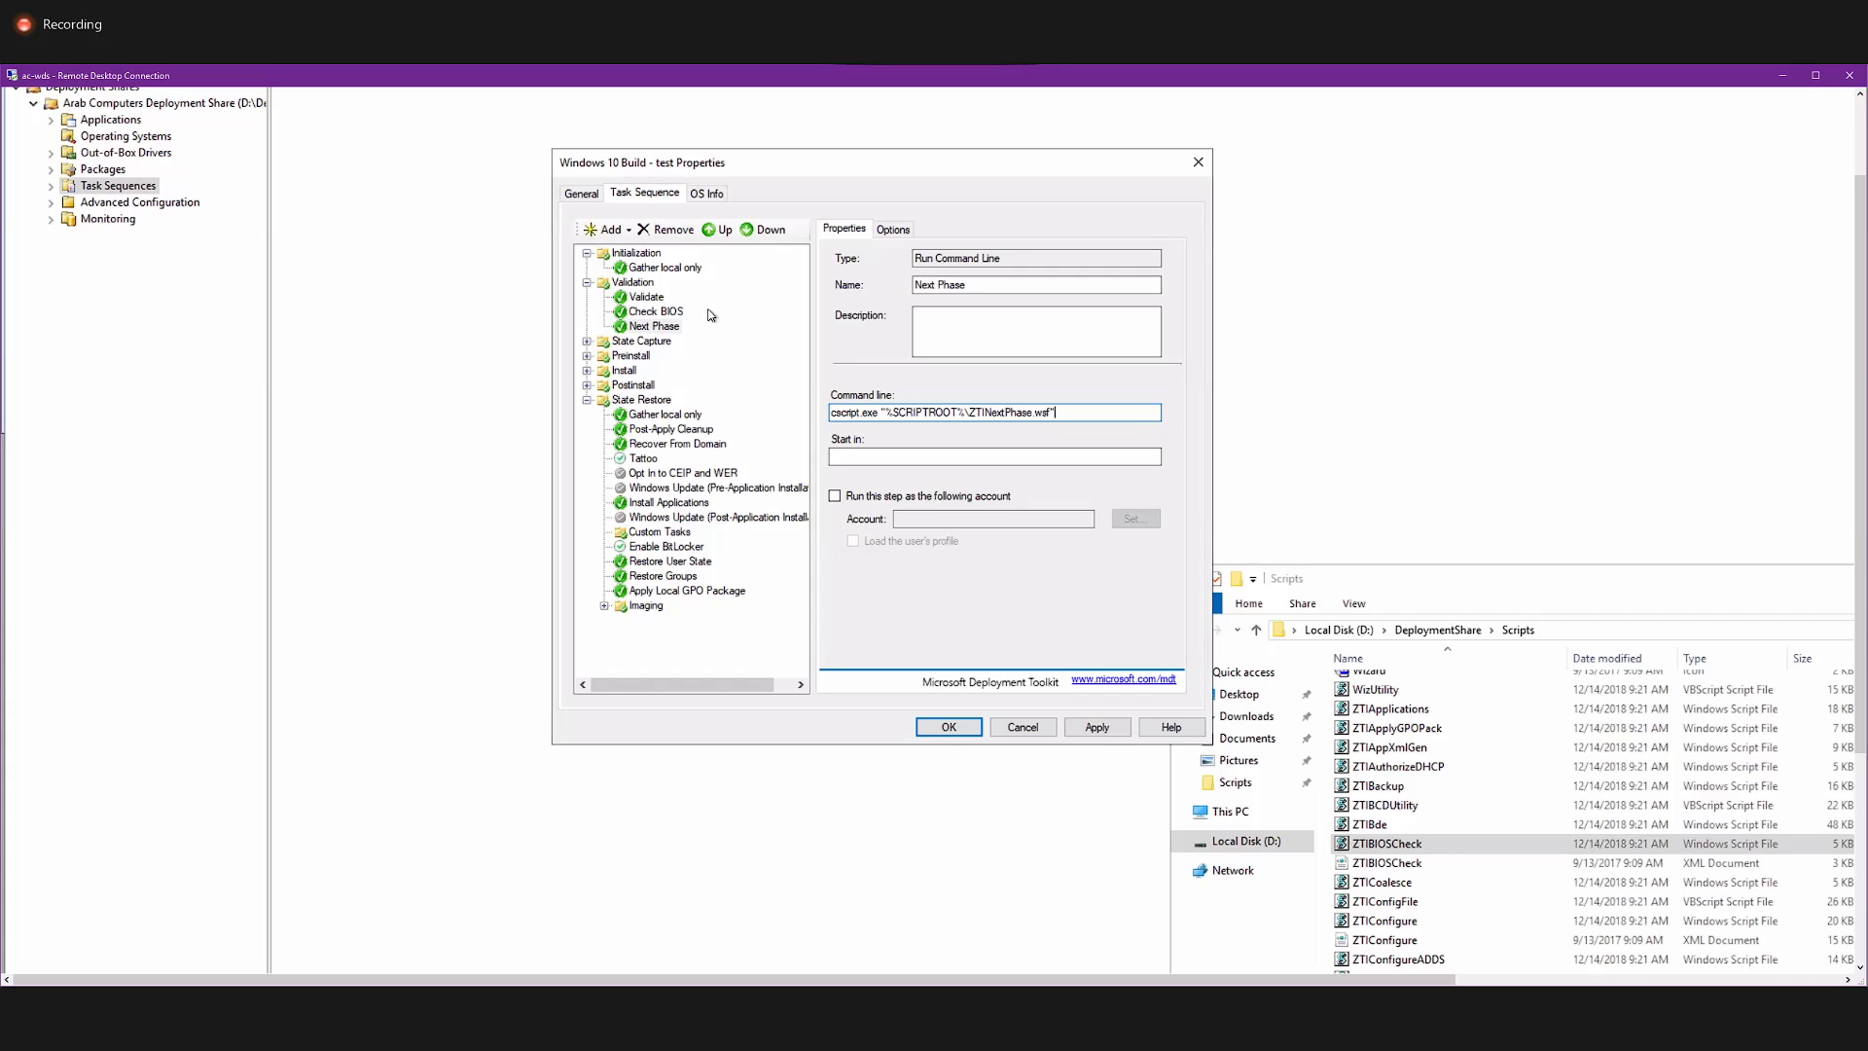
{"action": "left_click", "coordinate": [625, 343]}
{"action": "double_click", "coordinate": [627, 347]}
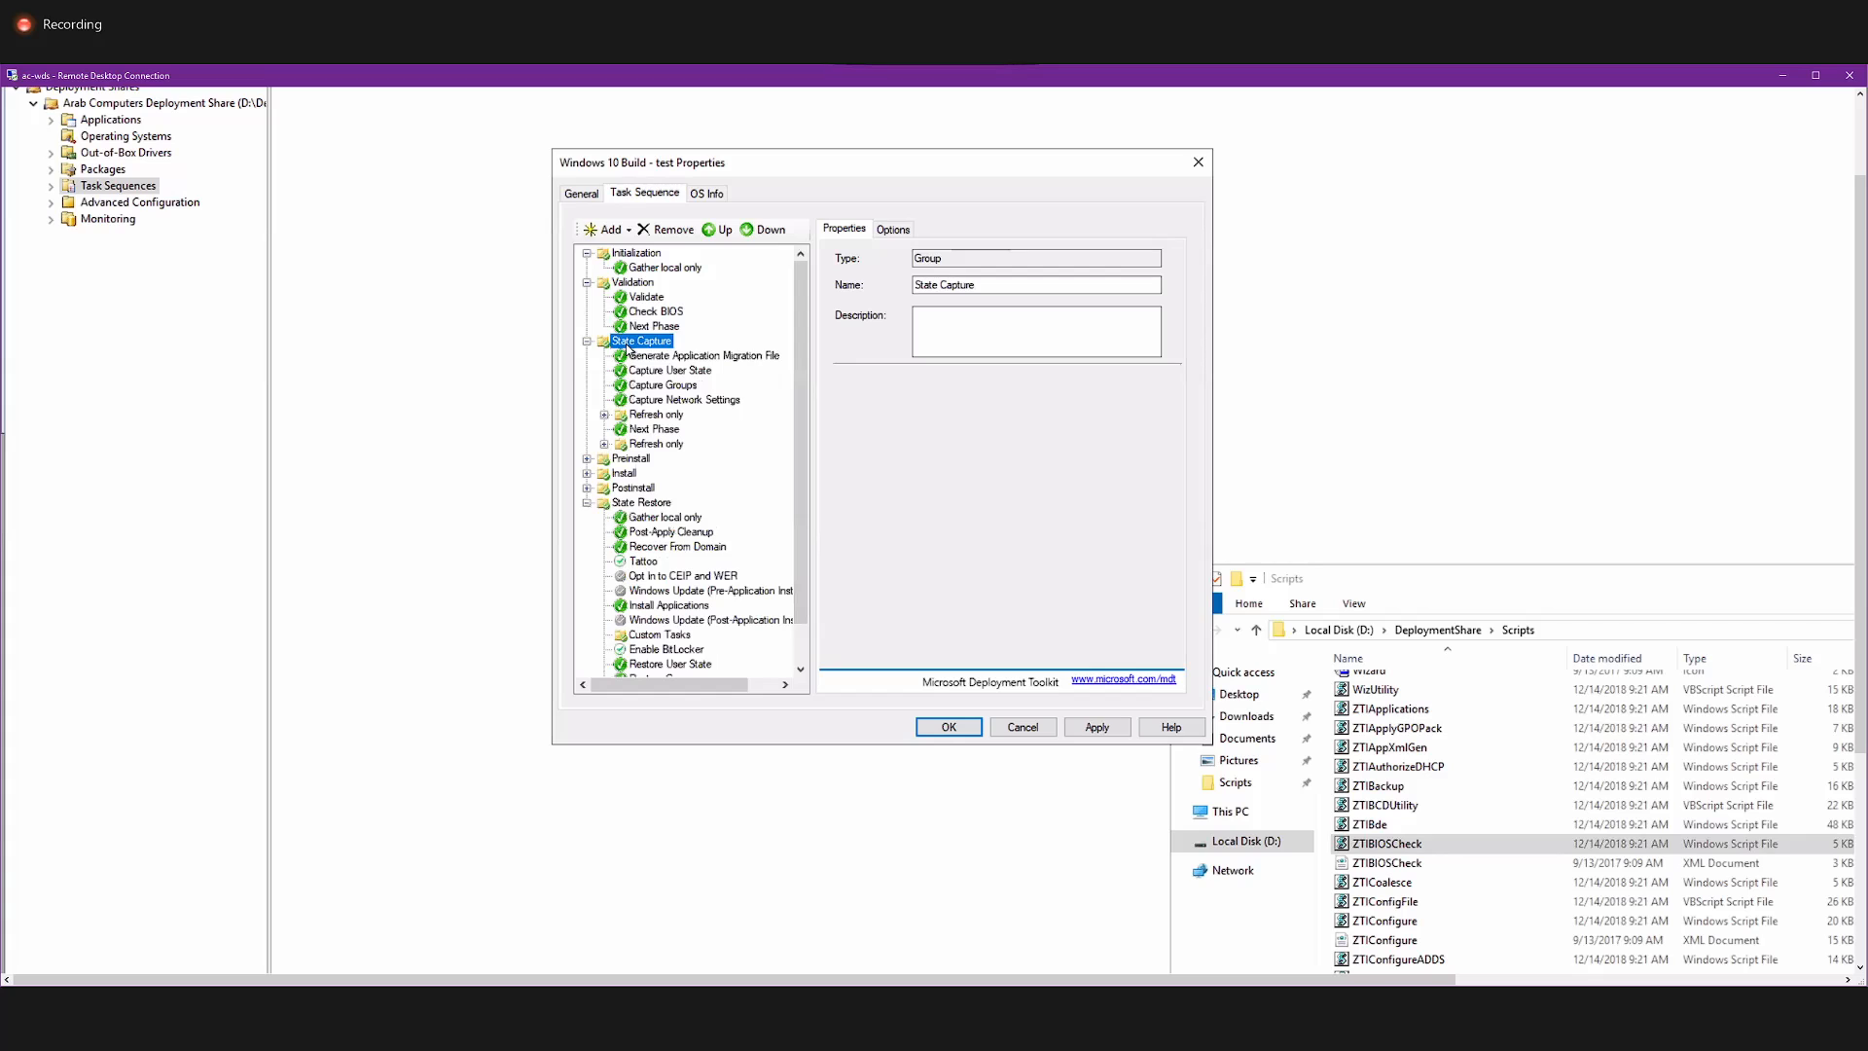
{"action": "left_click", "coordinate": [644, 359]}
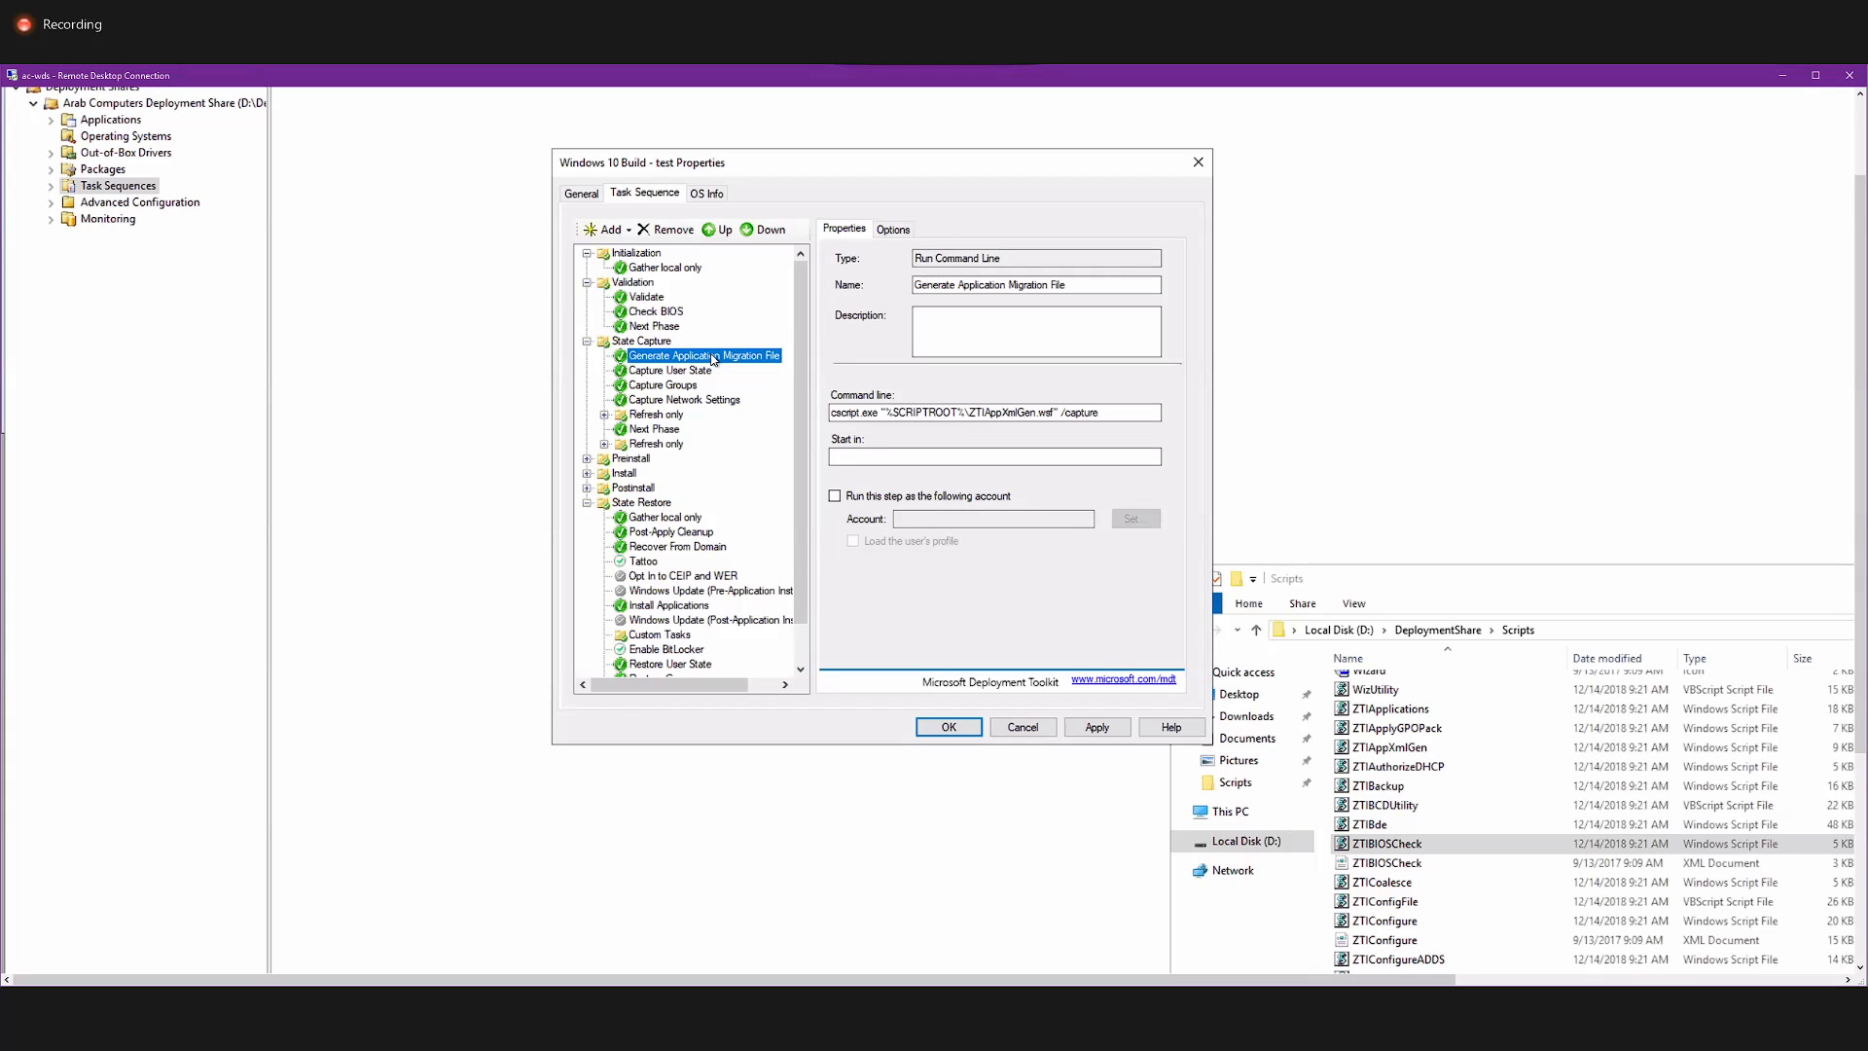
View the command lines of State Capture's Capture User State, Capture Groups and Capture Network Settings steps.
{"action": "left_click", "coordinate": [680, 371]}
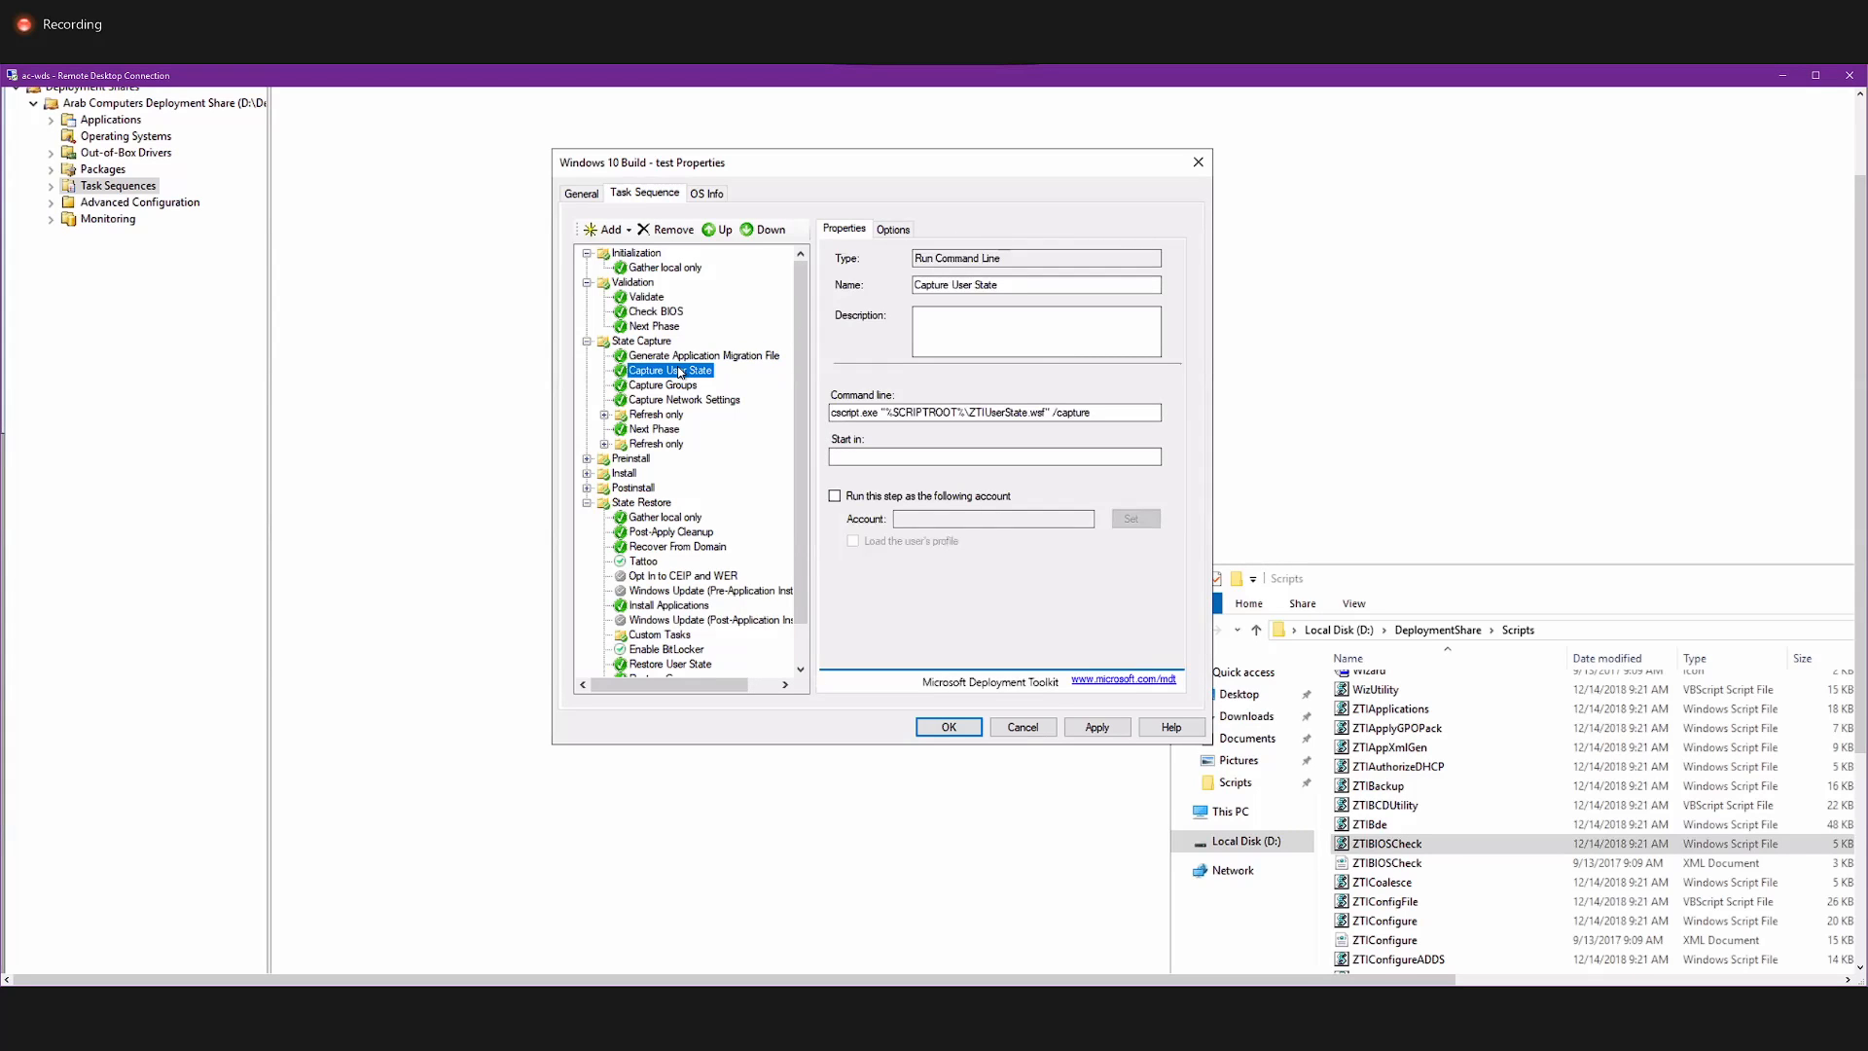
{"action": "left_click", "coordinate": [691, 386]}
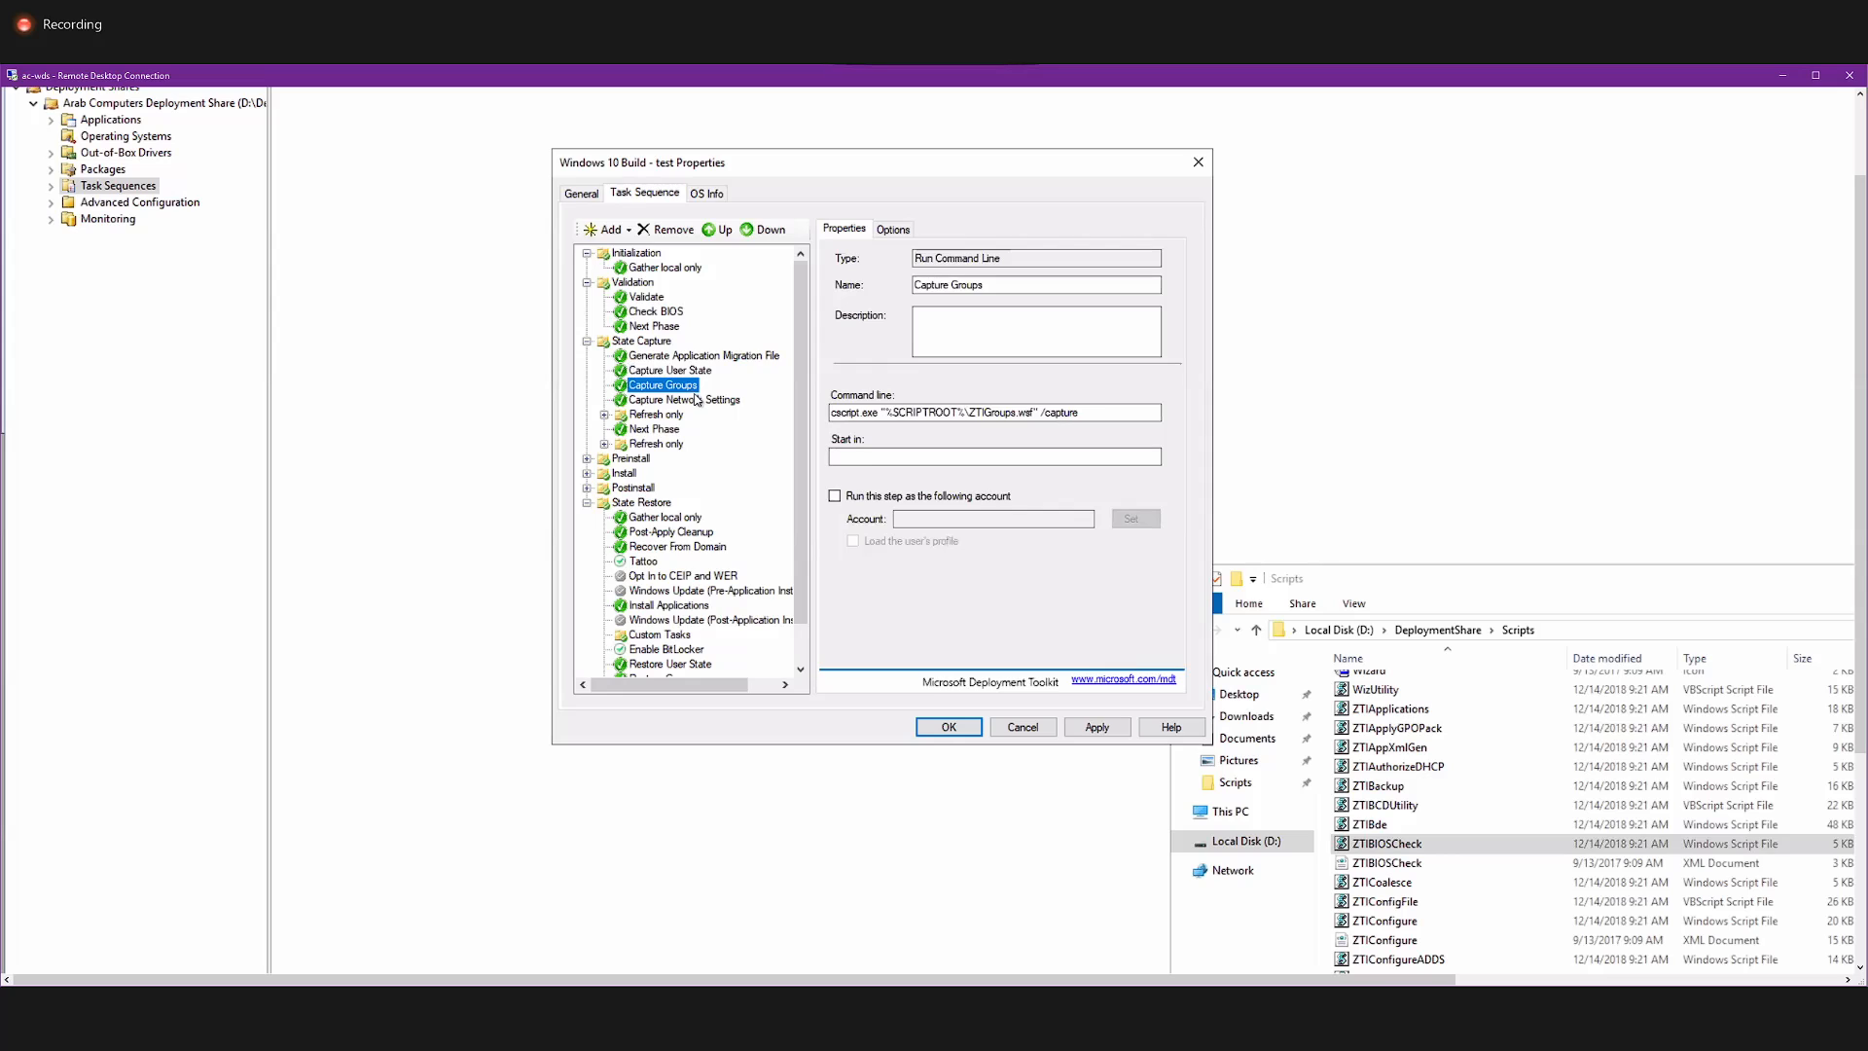
{"action": "left_click", "coordinate": [699, 401]}
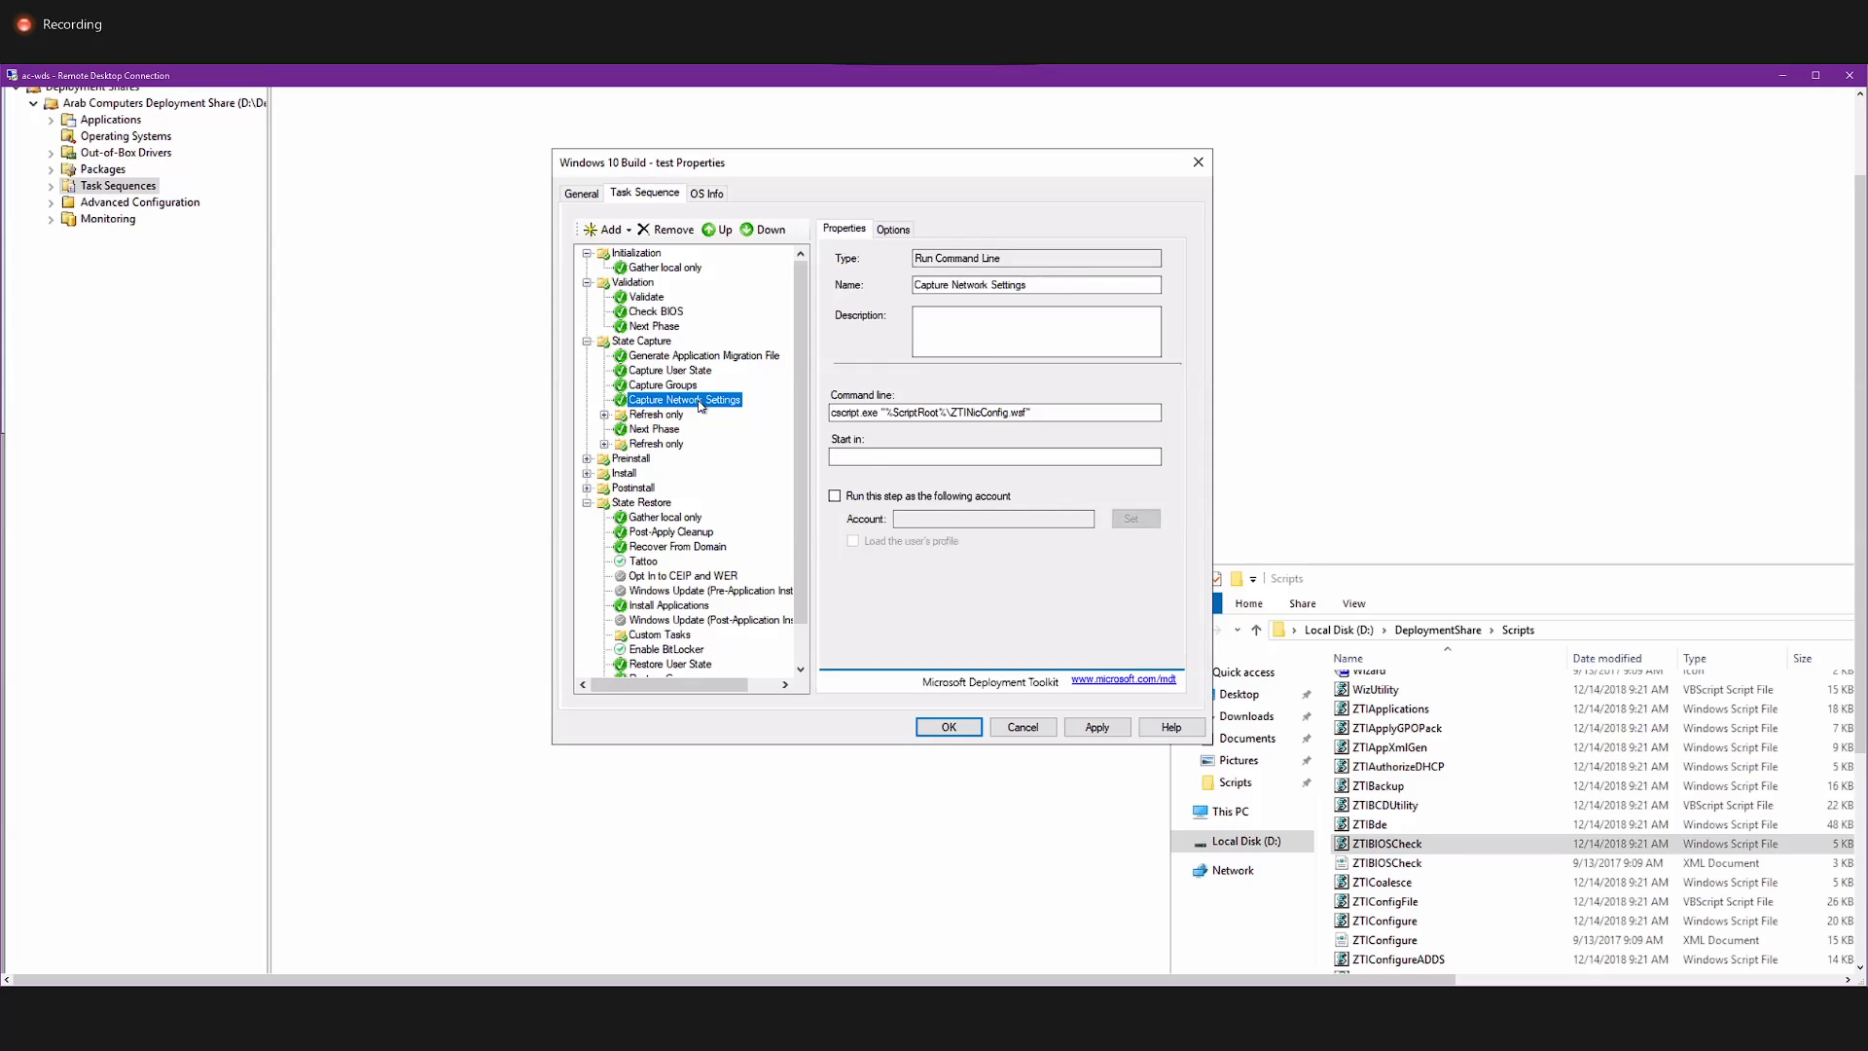
Expand both Refresh only groups in State Capture, and view the Disable BDE Protectors, Apply Windows PE and Next Phase command lines.
{"action": "double_click", "coordinate": [659, 415]}
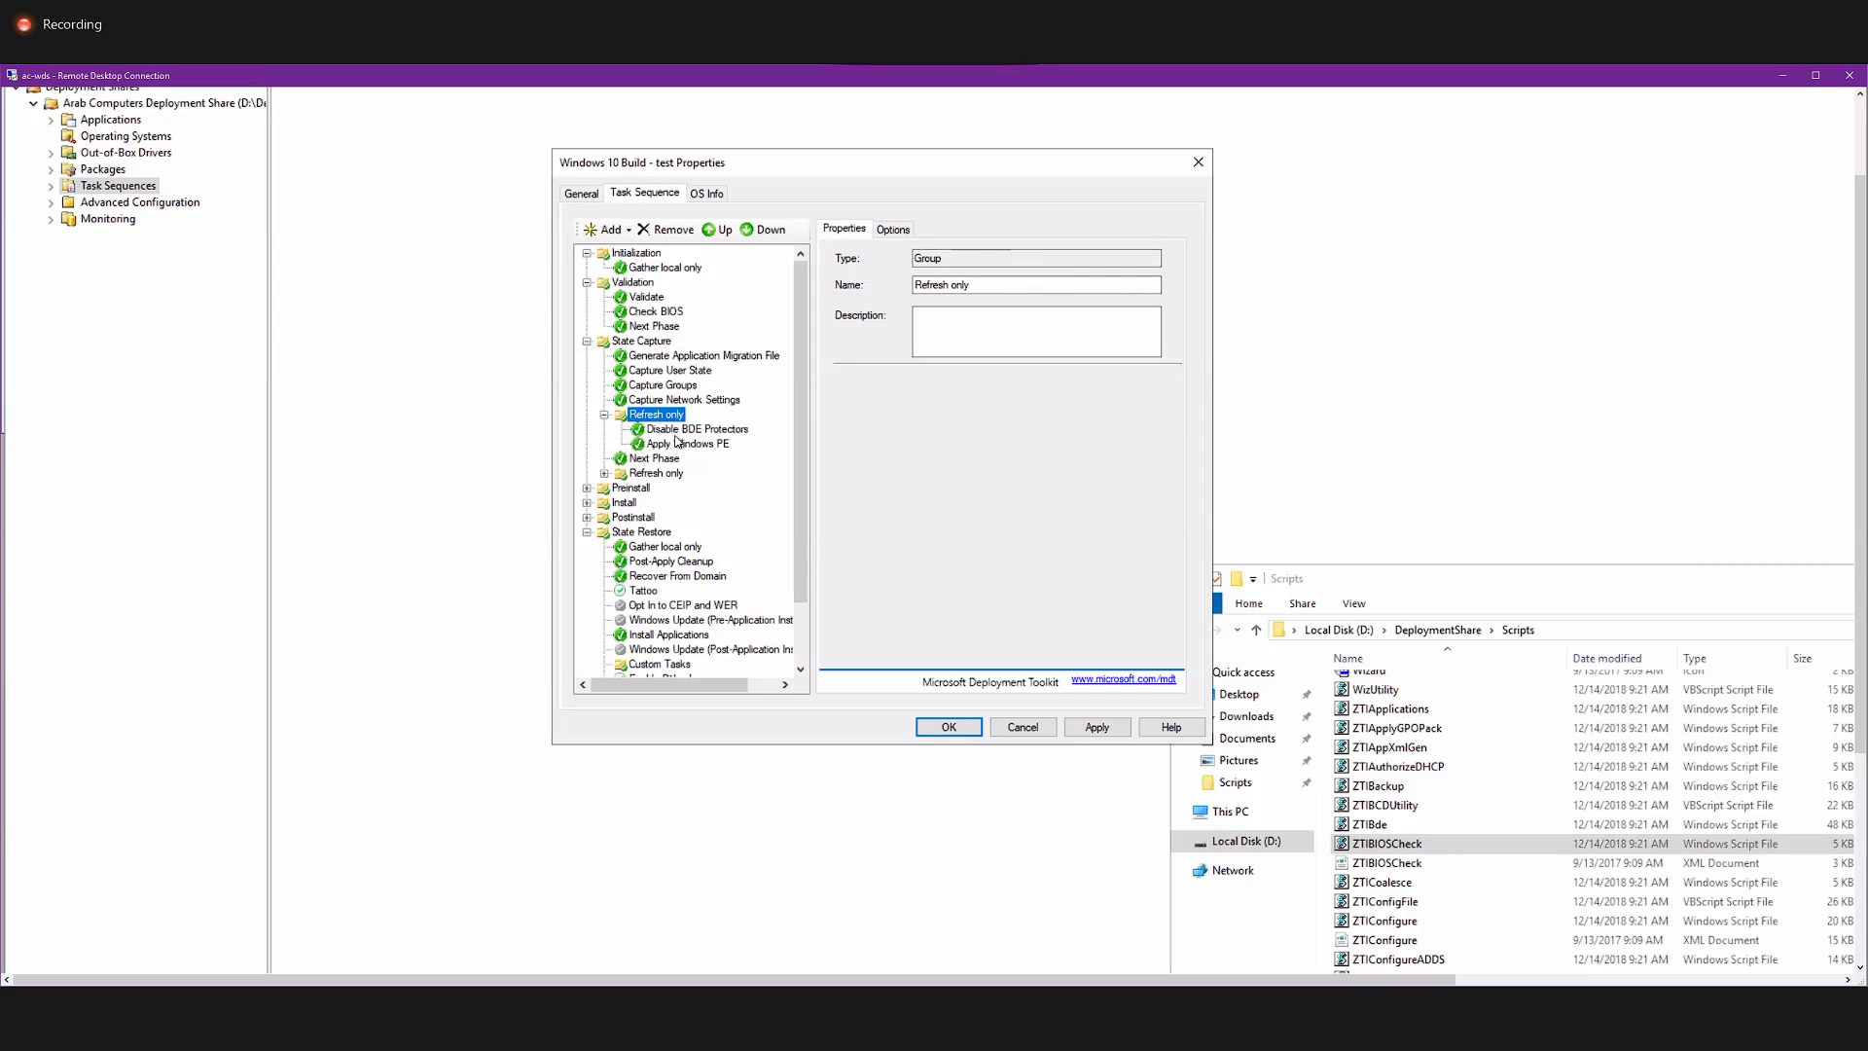
{"action": "left_click", "coordinate": [687, 430]}
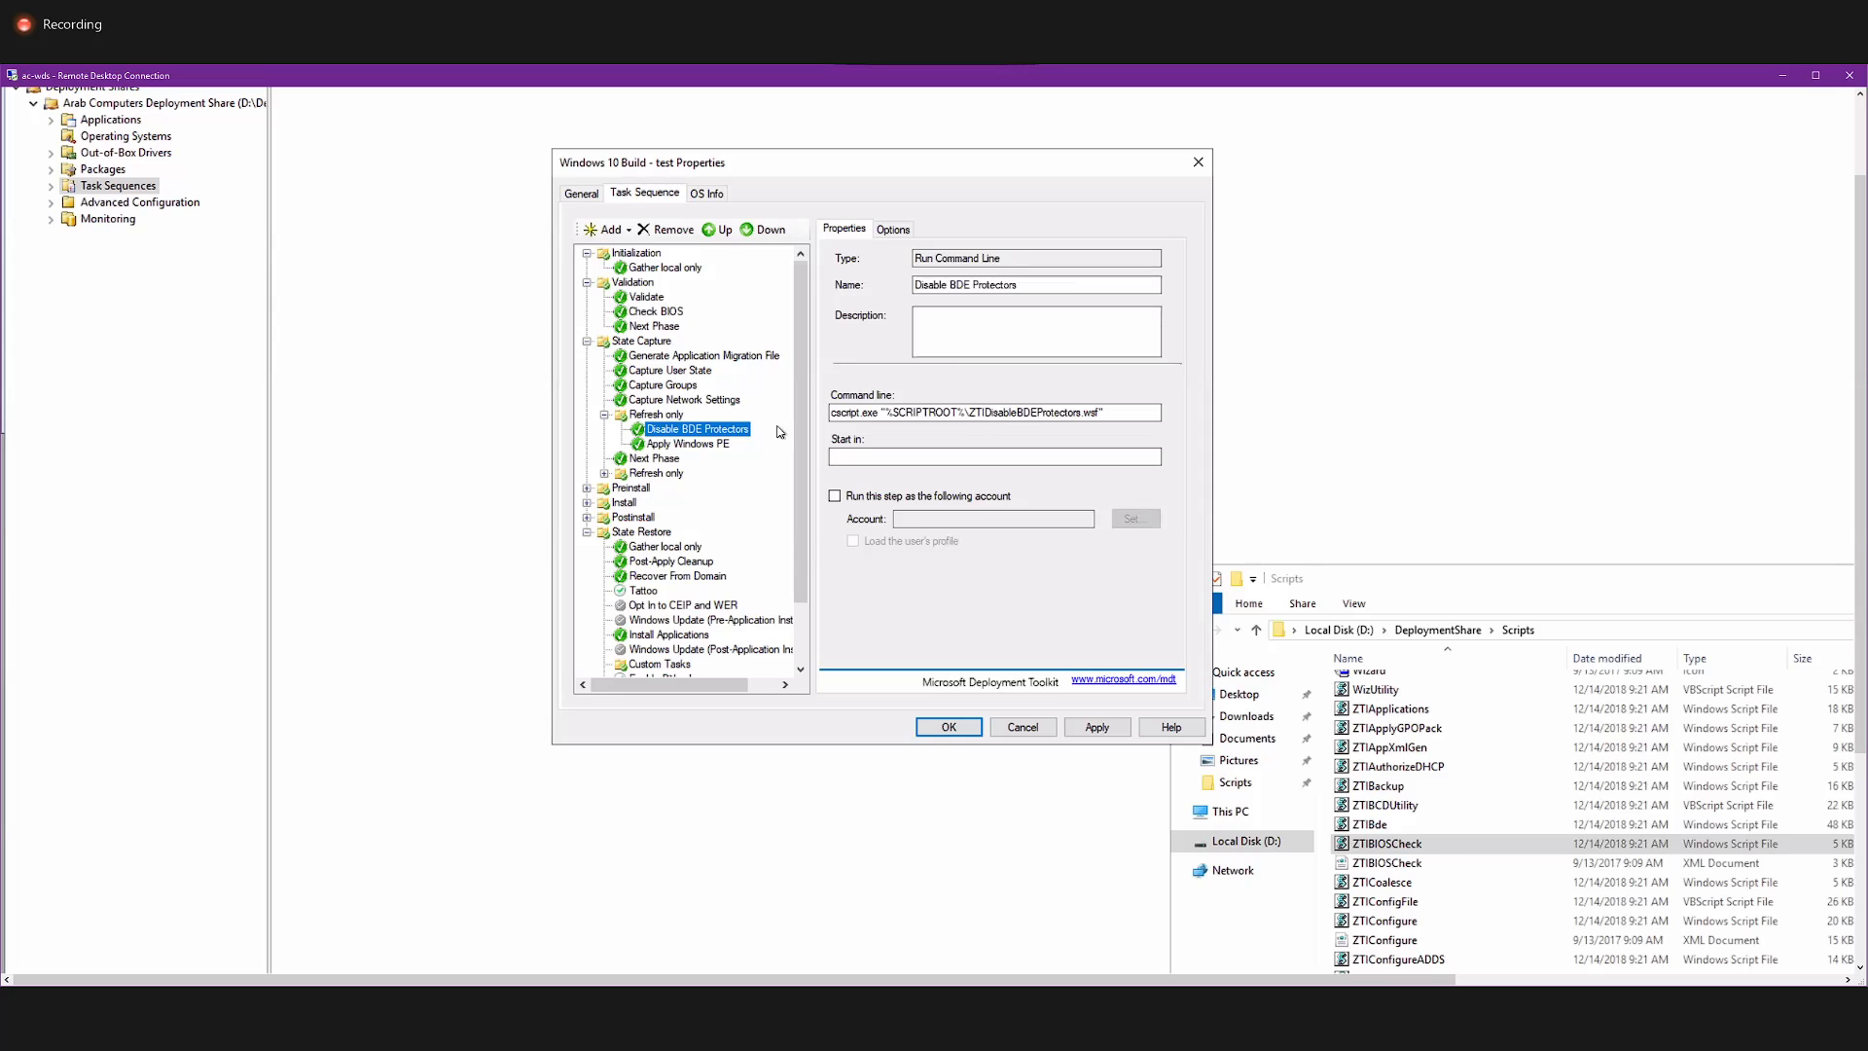
{"action": "left_click", "coordinate": [722, 444]}
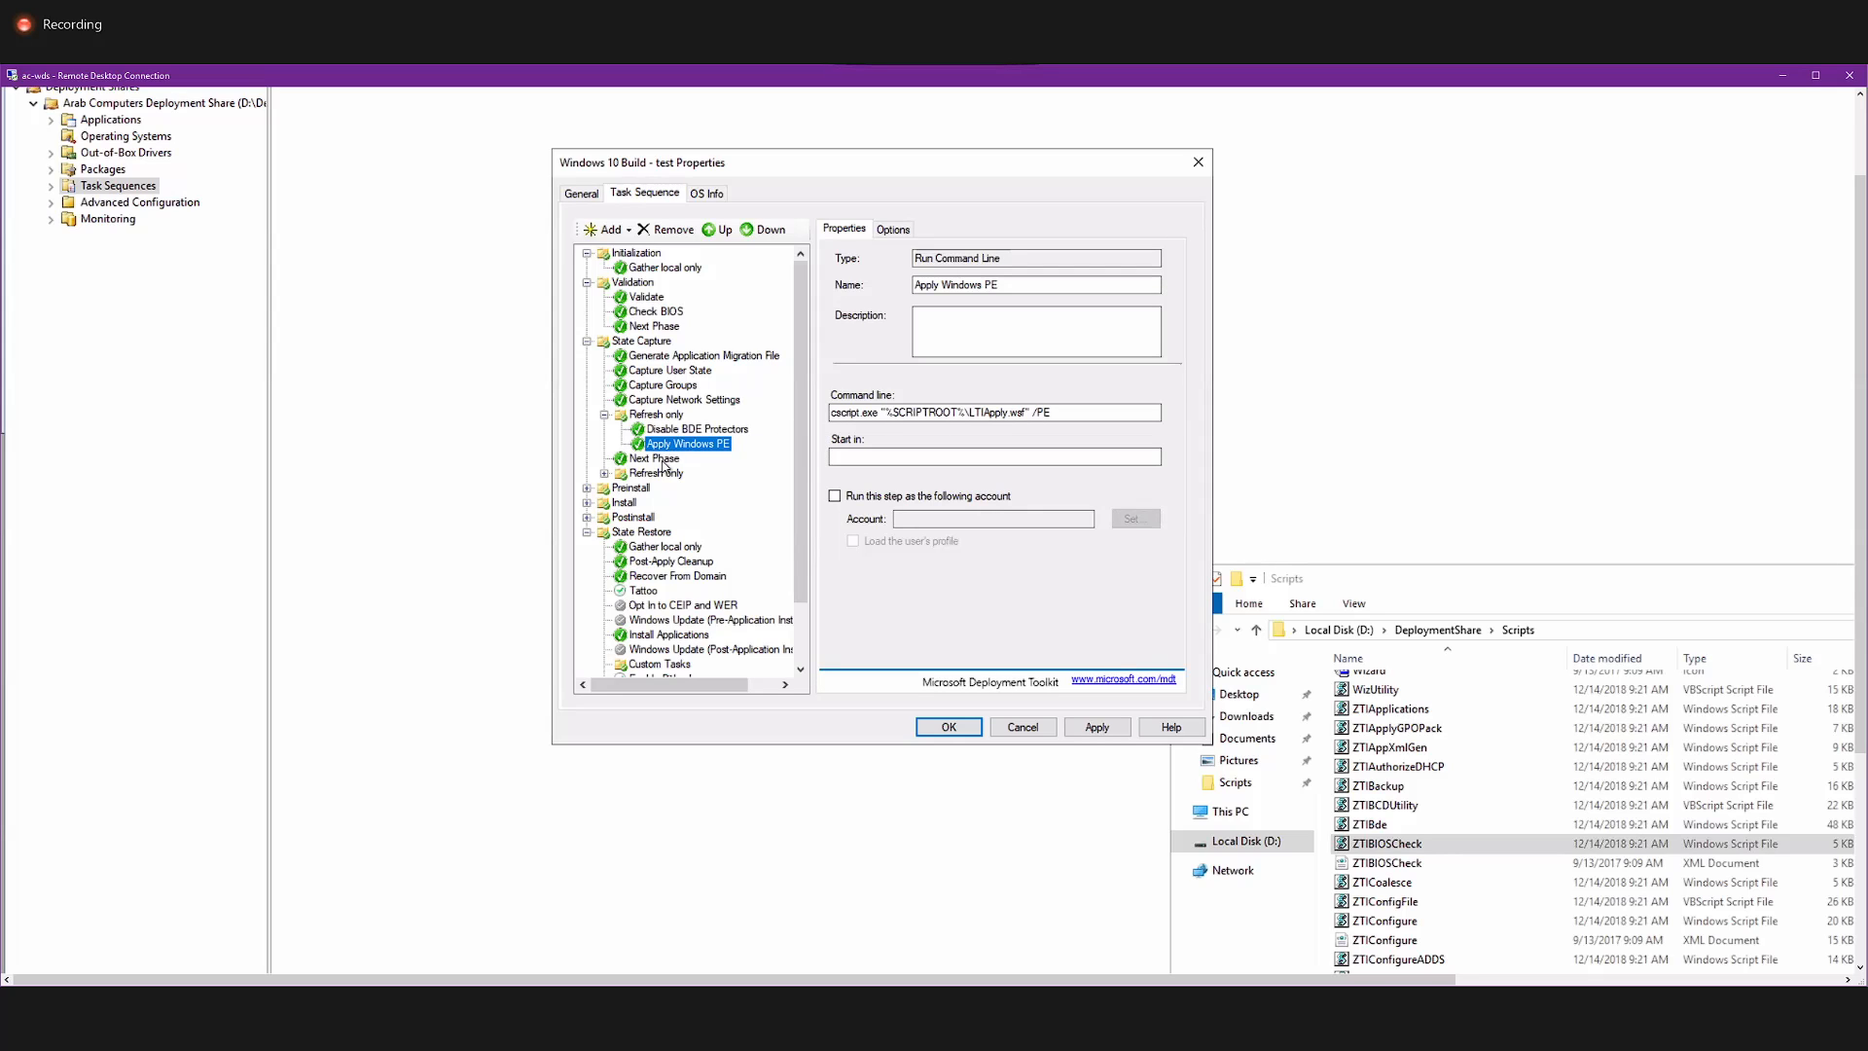
{"action": "left_click", "coordinate": [661, 460]}
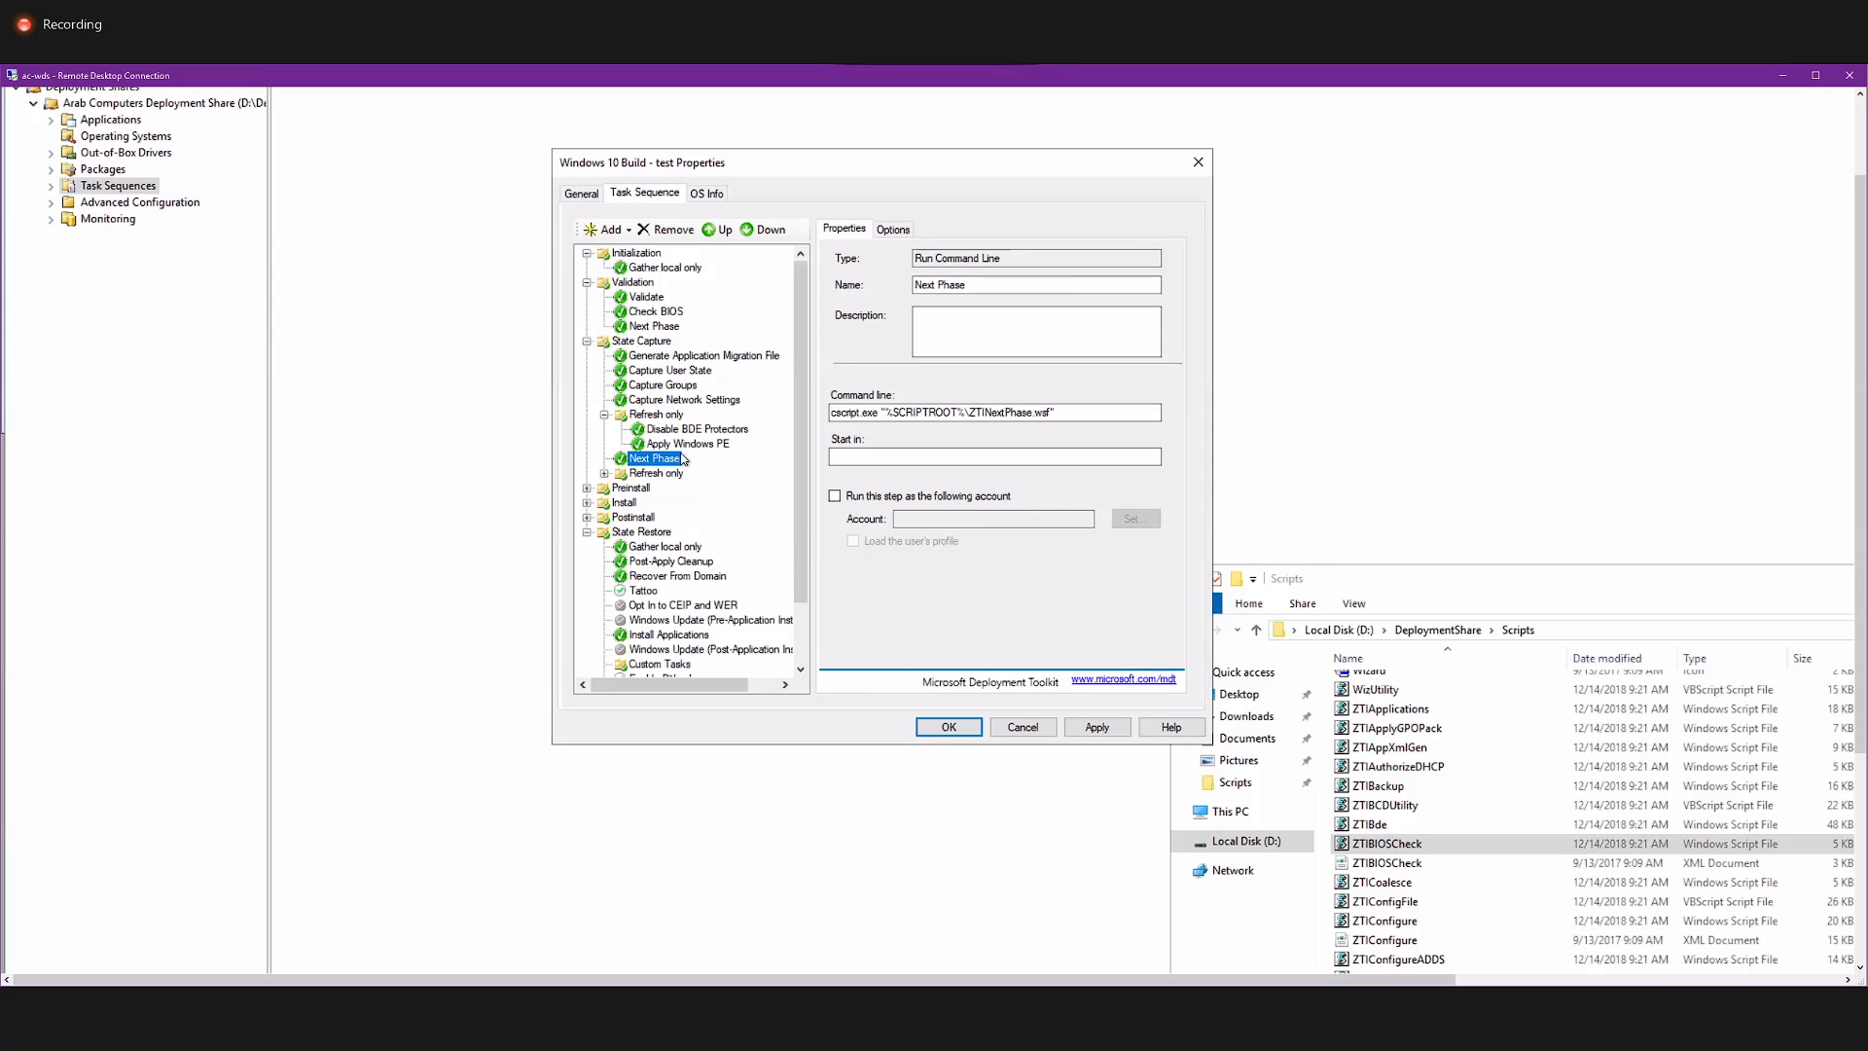
{"action": "left_click", "coordinate": [660, 474]}
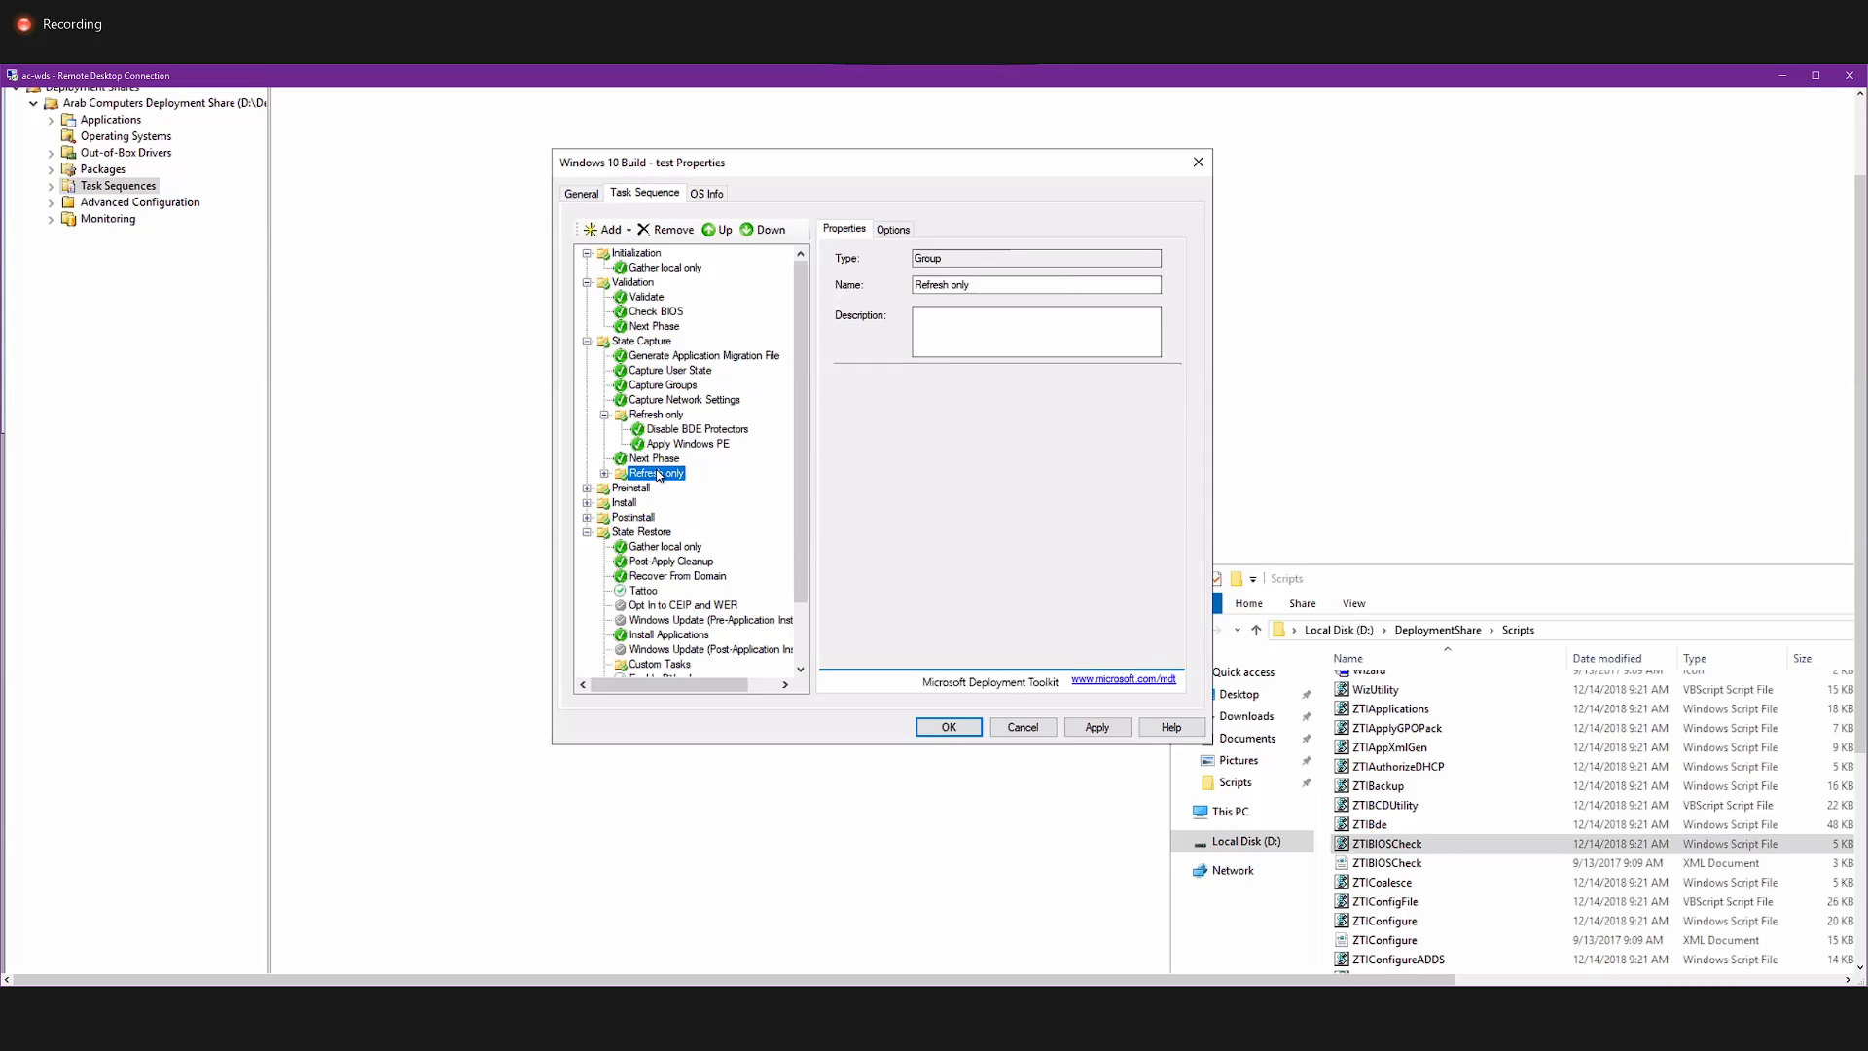
{"action": "double_click", "coordinate": [660, 475]}
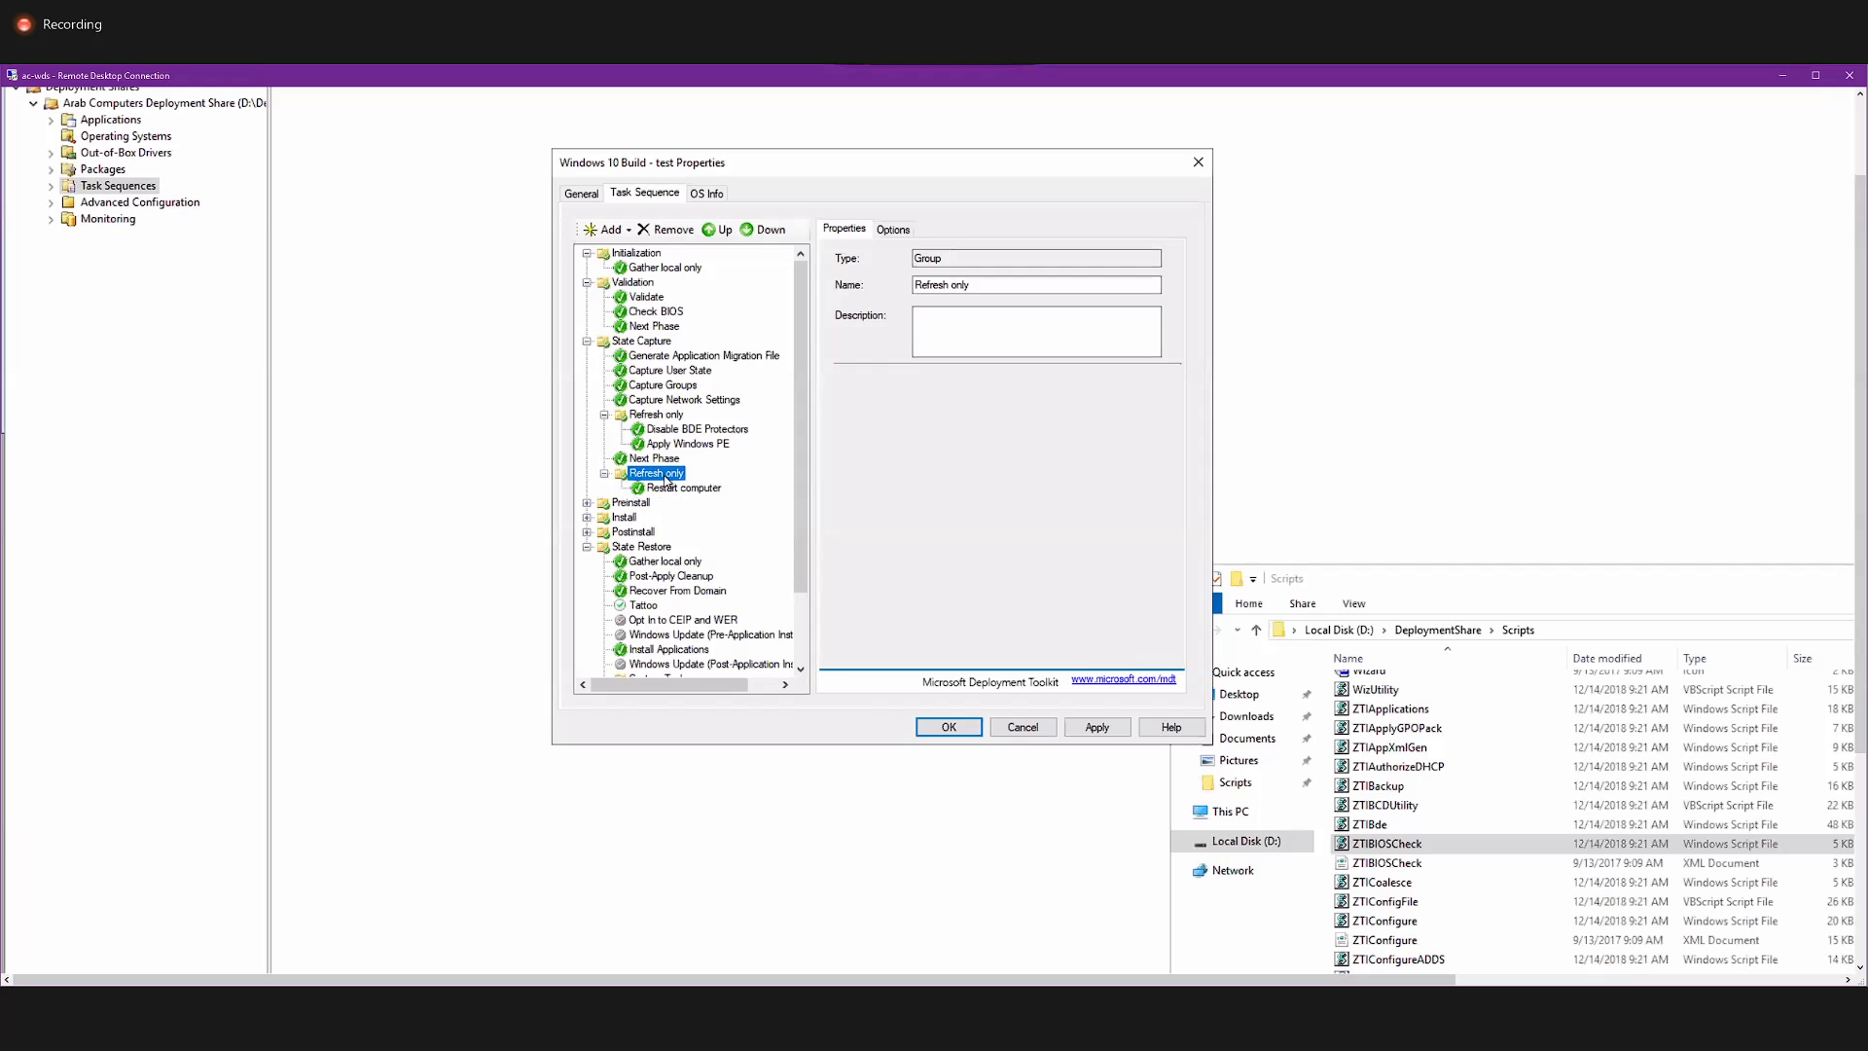
Expand Preinstall and its New Computer only group, and view the Gather local only and Validate step settings.
{"action": "double_click", "coordinate": [654, 504]}
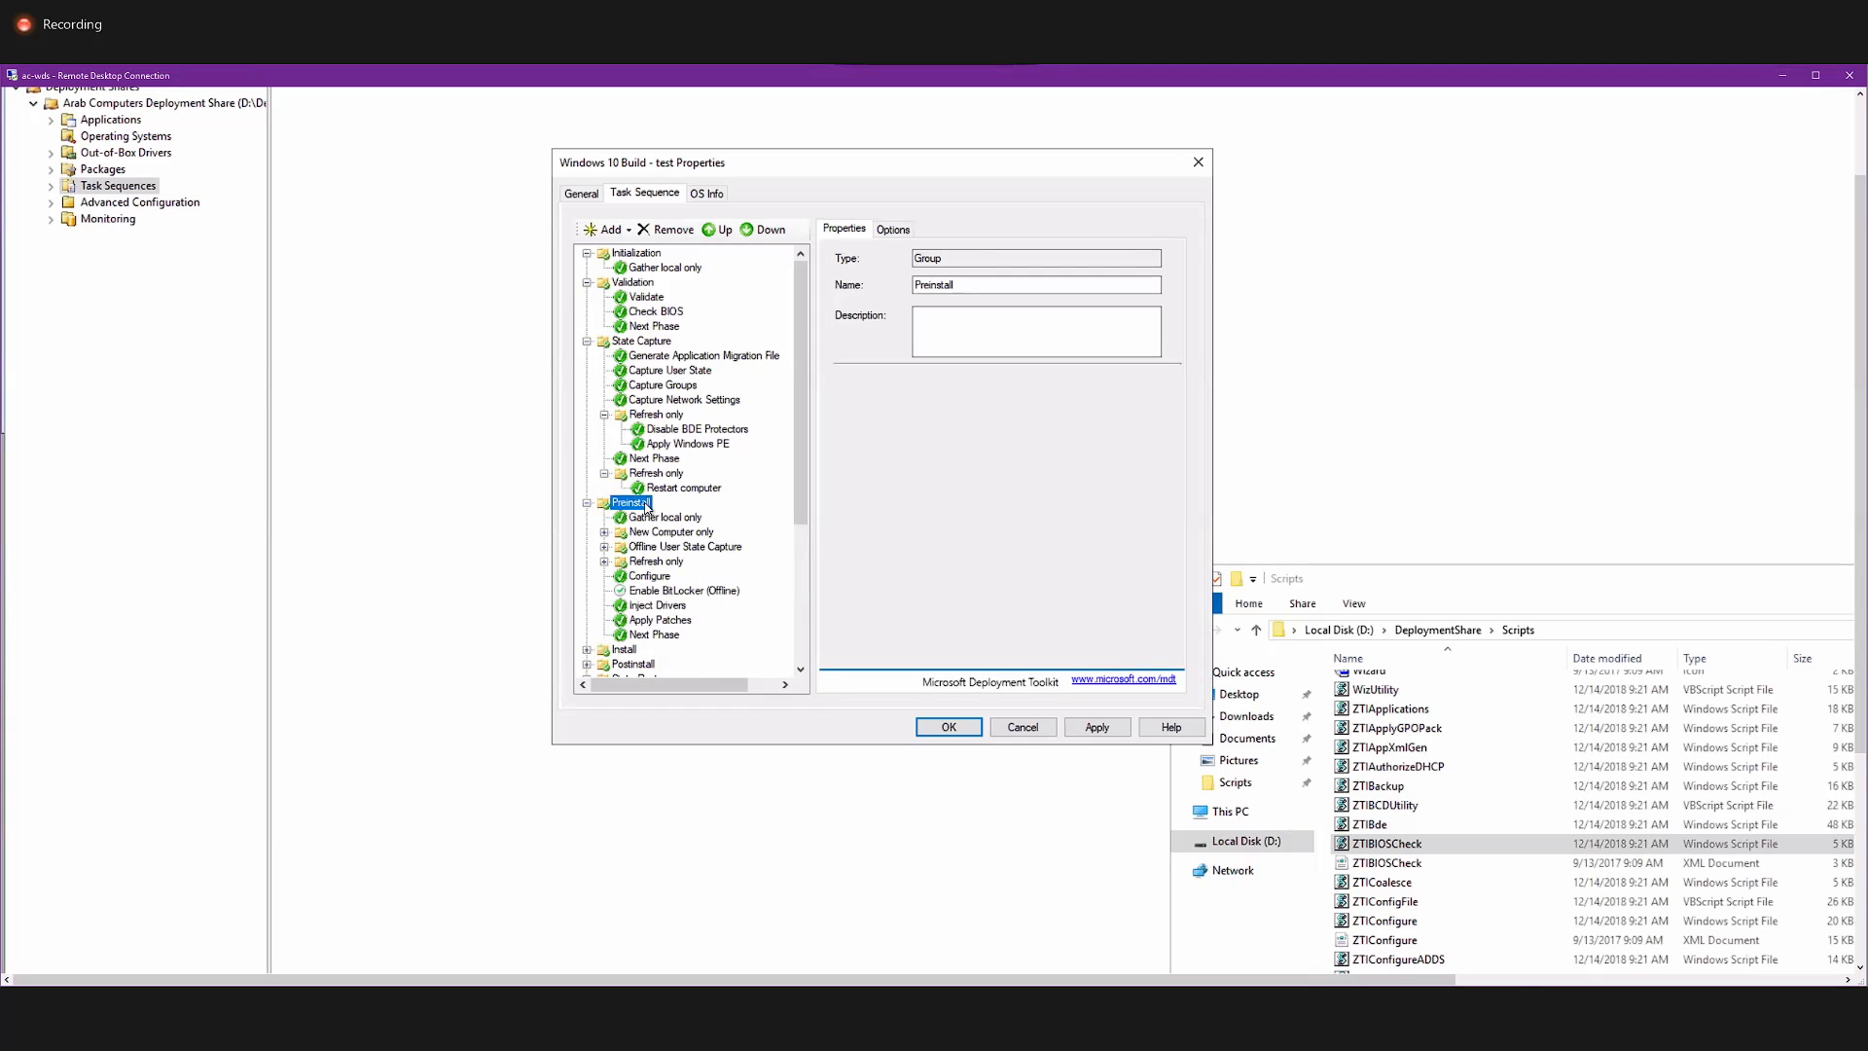
{"action": "left_click", "coordinate": [684, 517]}
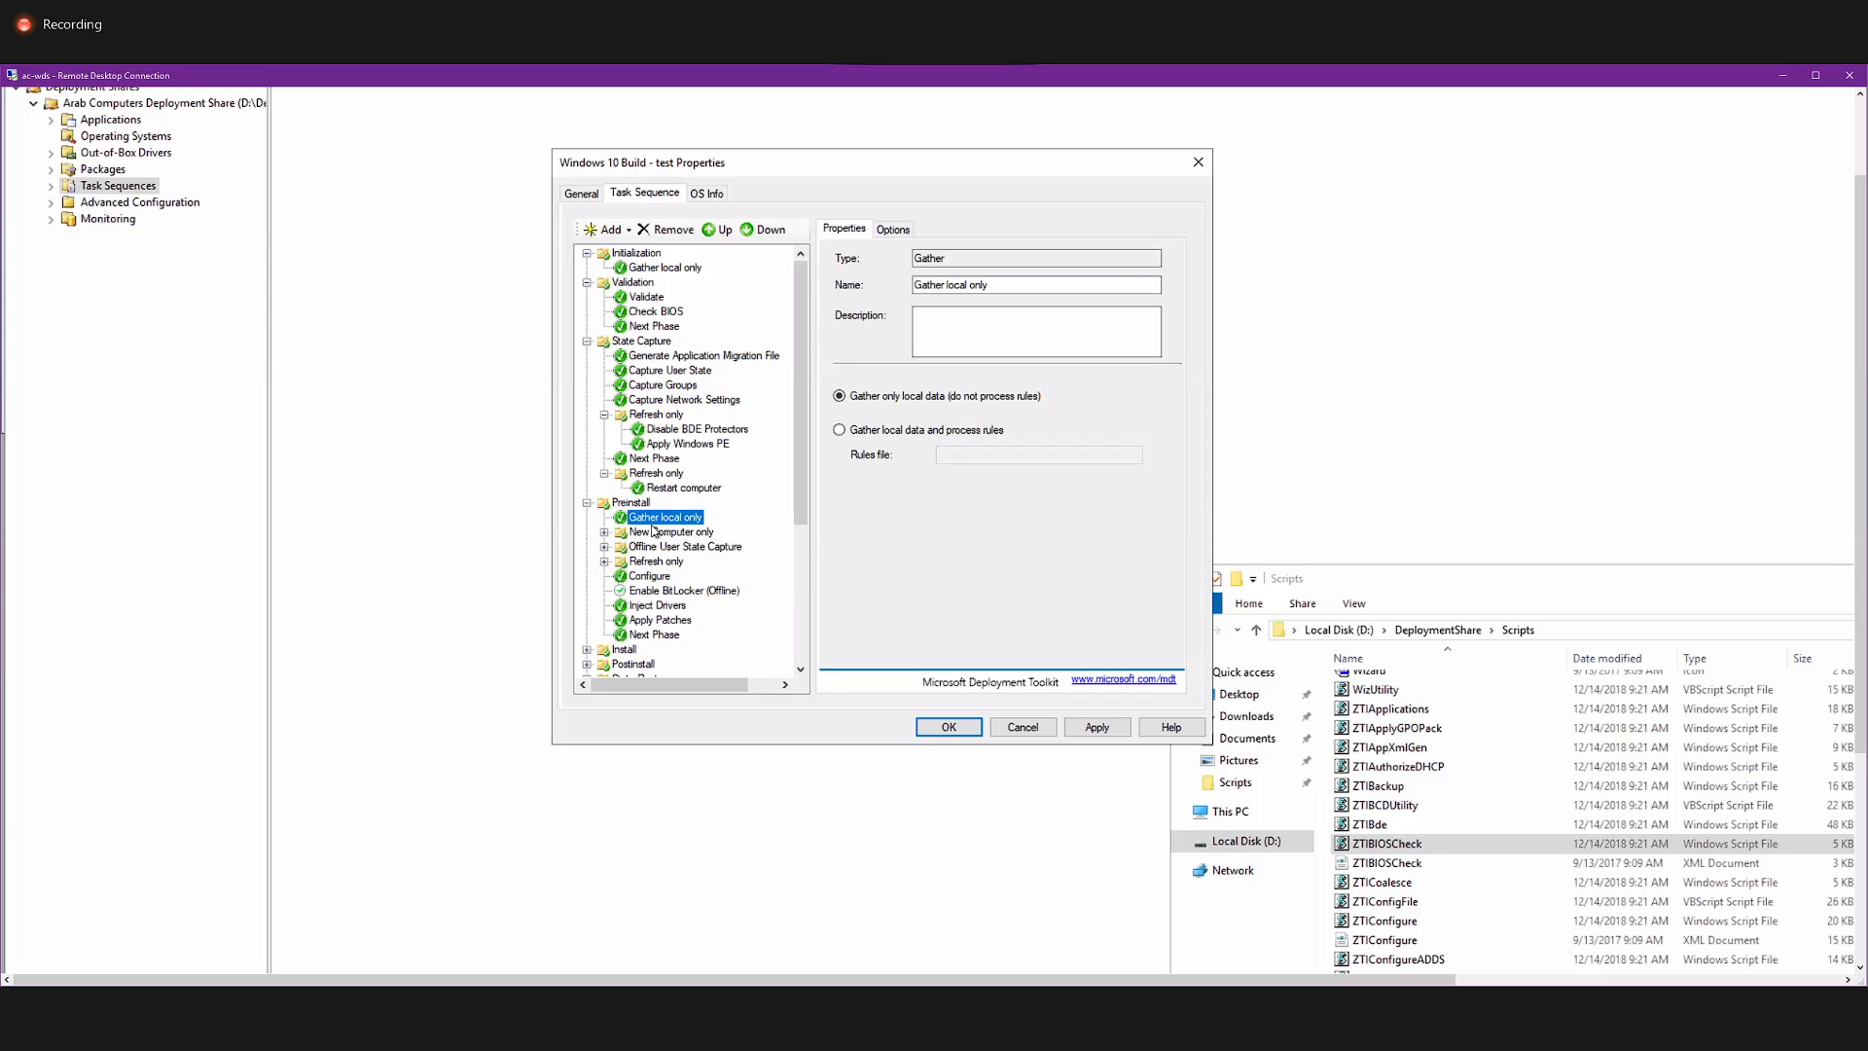
{"action": "left_click", "coordinate": [667, 533]}
{"action": "double_click", "coordinate": [668, 533]}
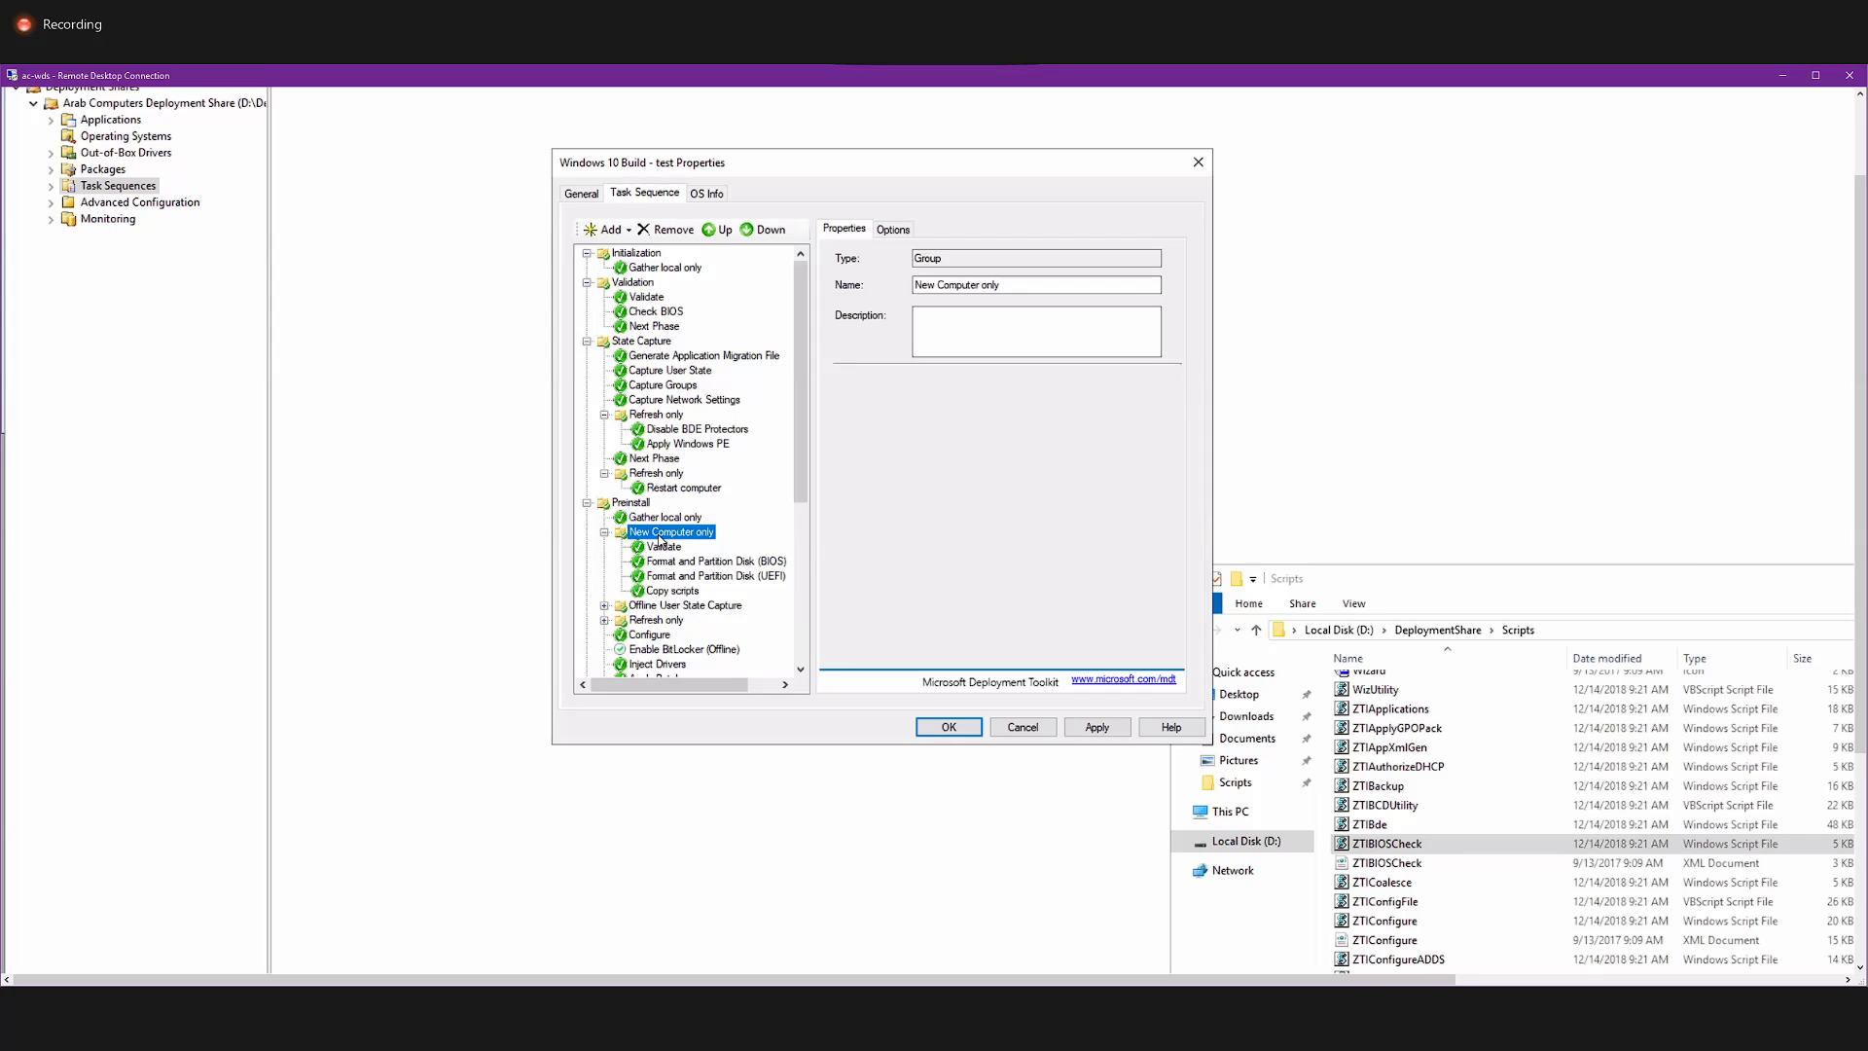
{"action": "left_click", "coordinate": [662, 546]}
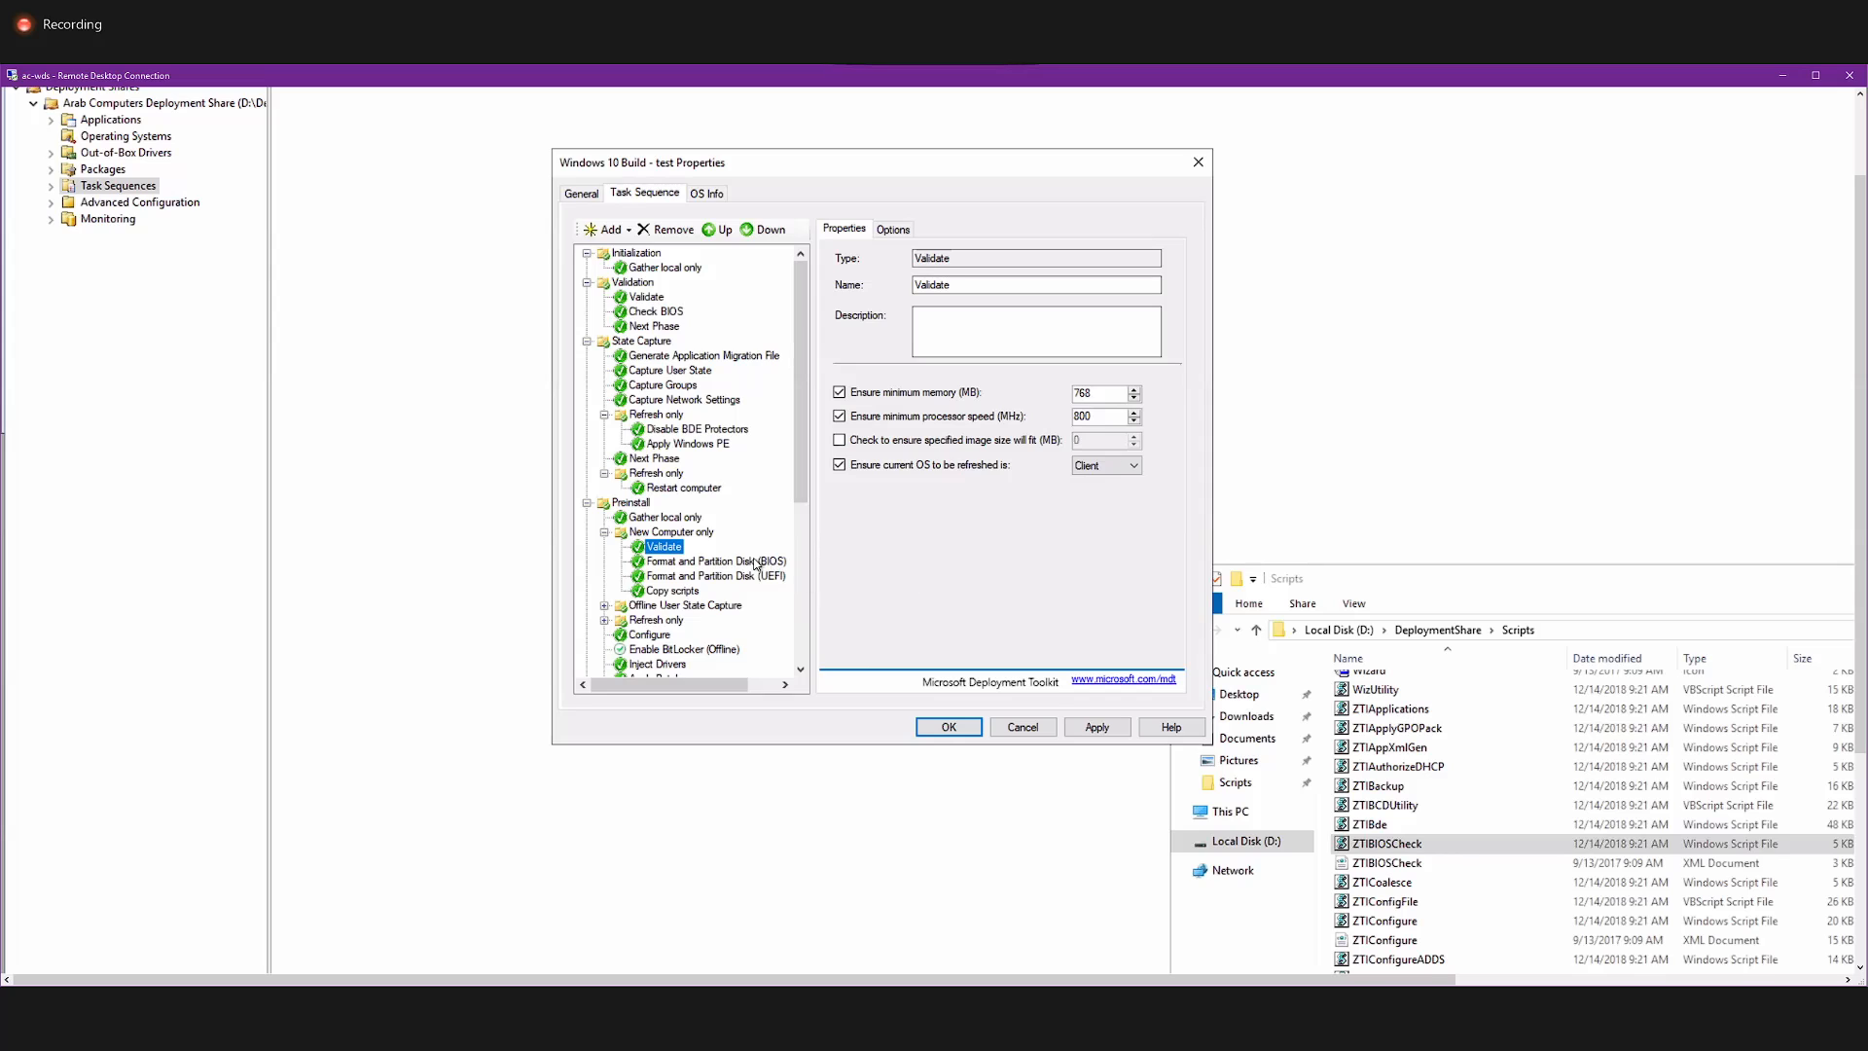
Compare the disk type and volume layout of the BIOS and UEFI Format and Partition Disk steps.
{"action": "left_click", "coordinate": [703, 562]}
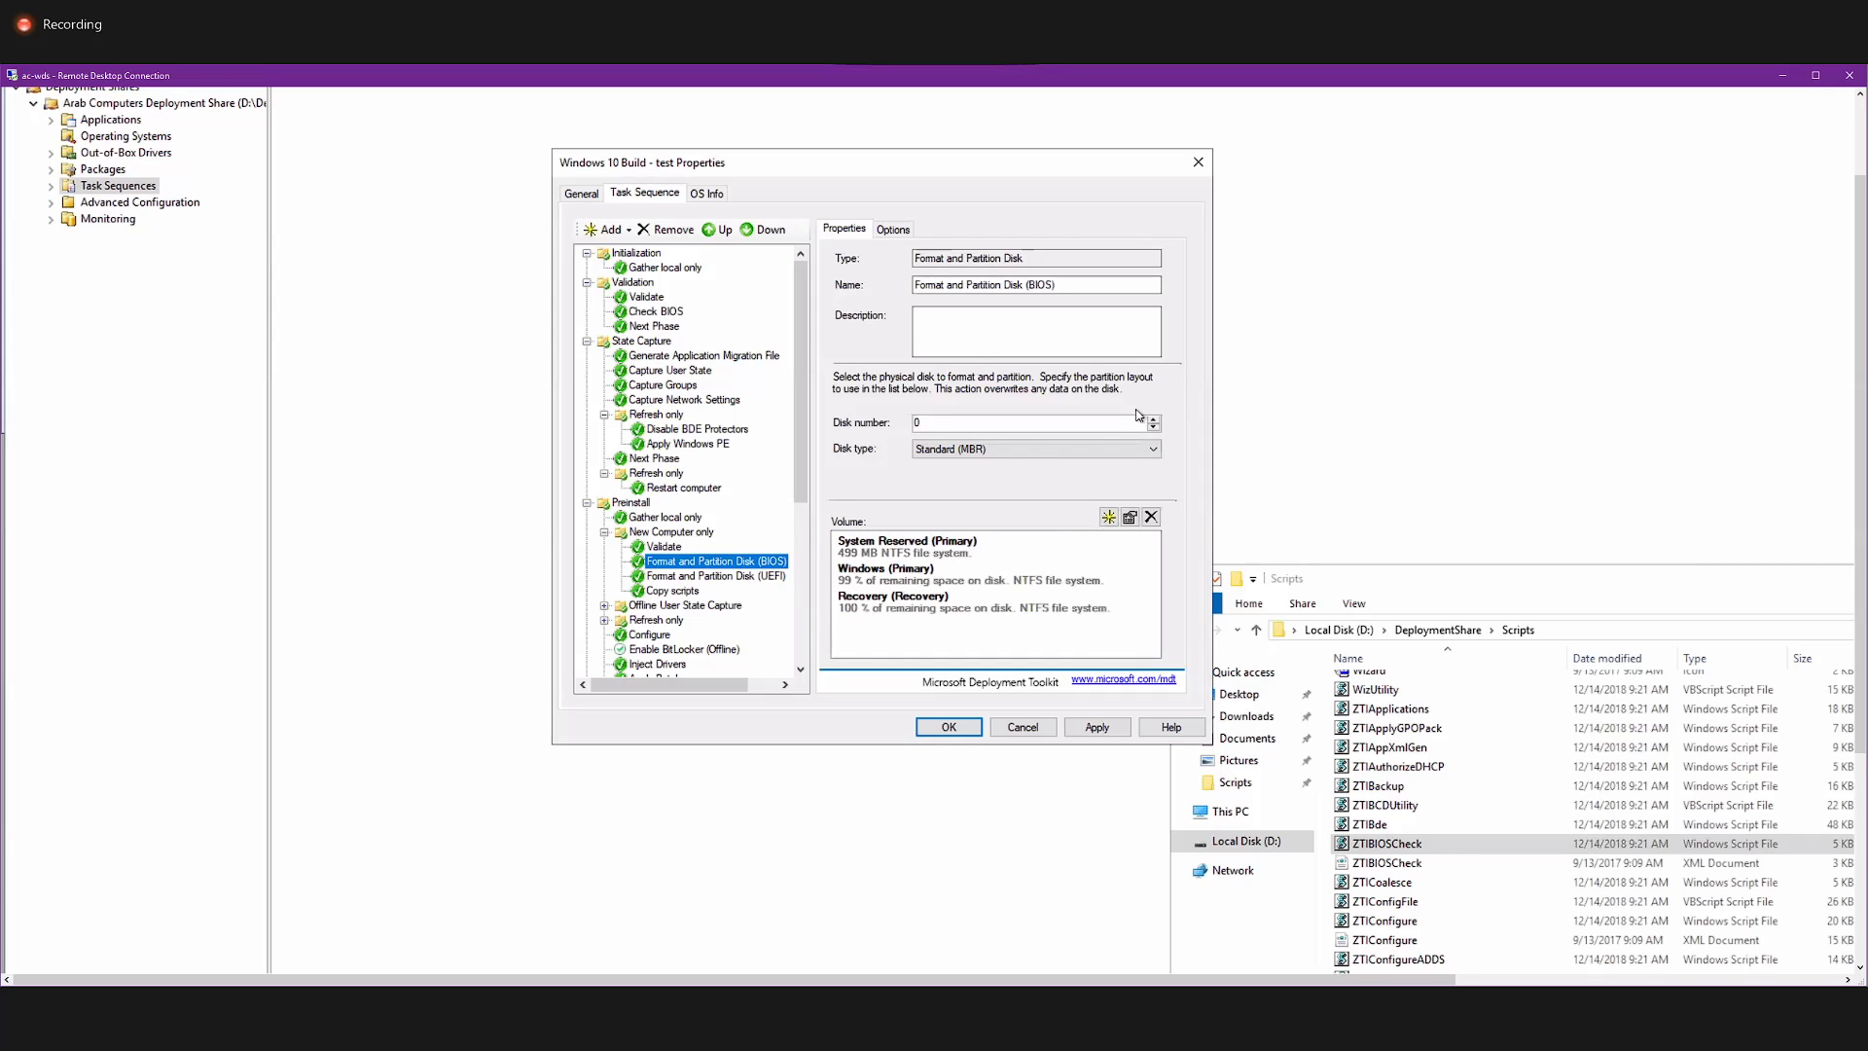
{"action": "left_click", "coordinate": [756, 575]}
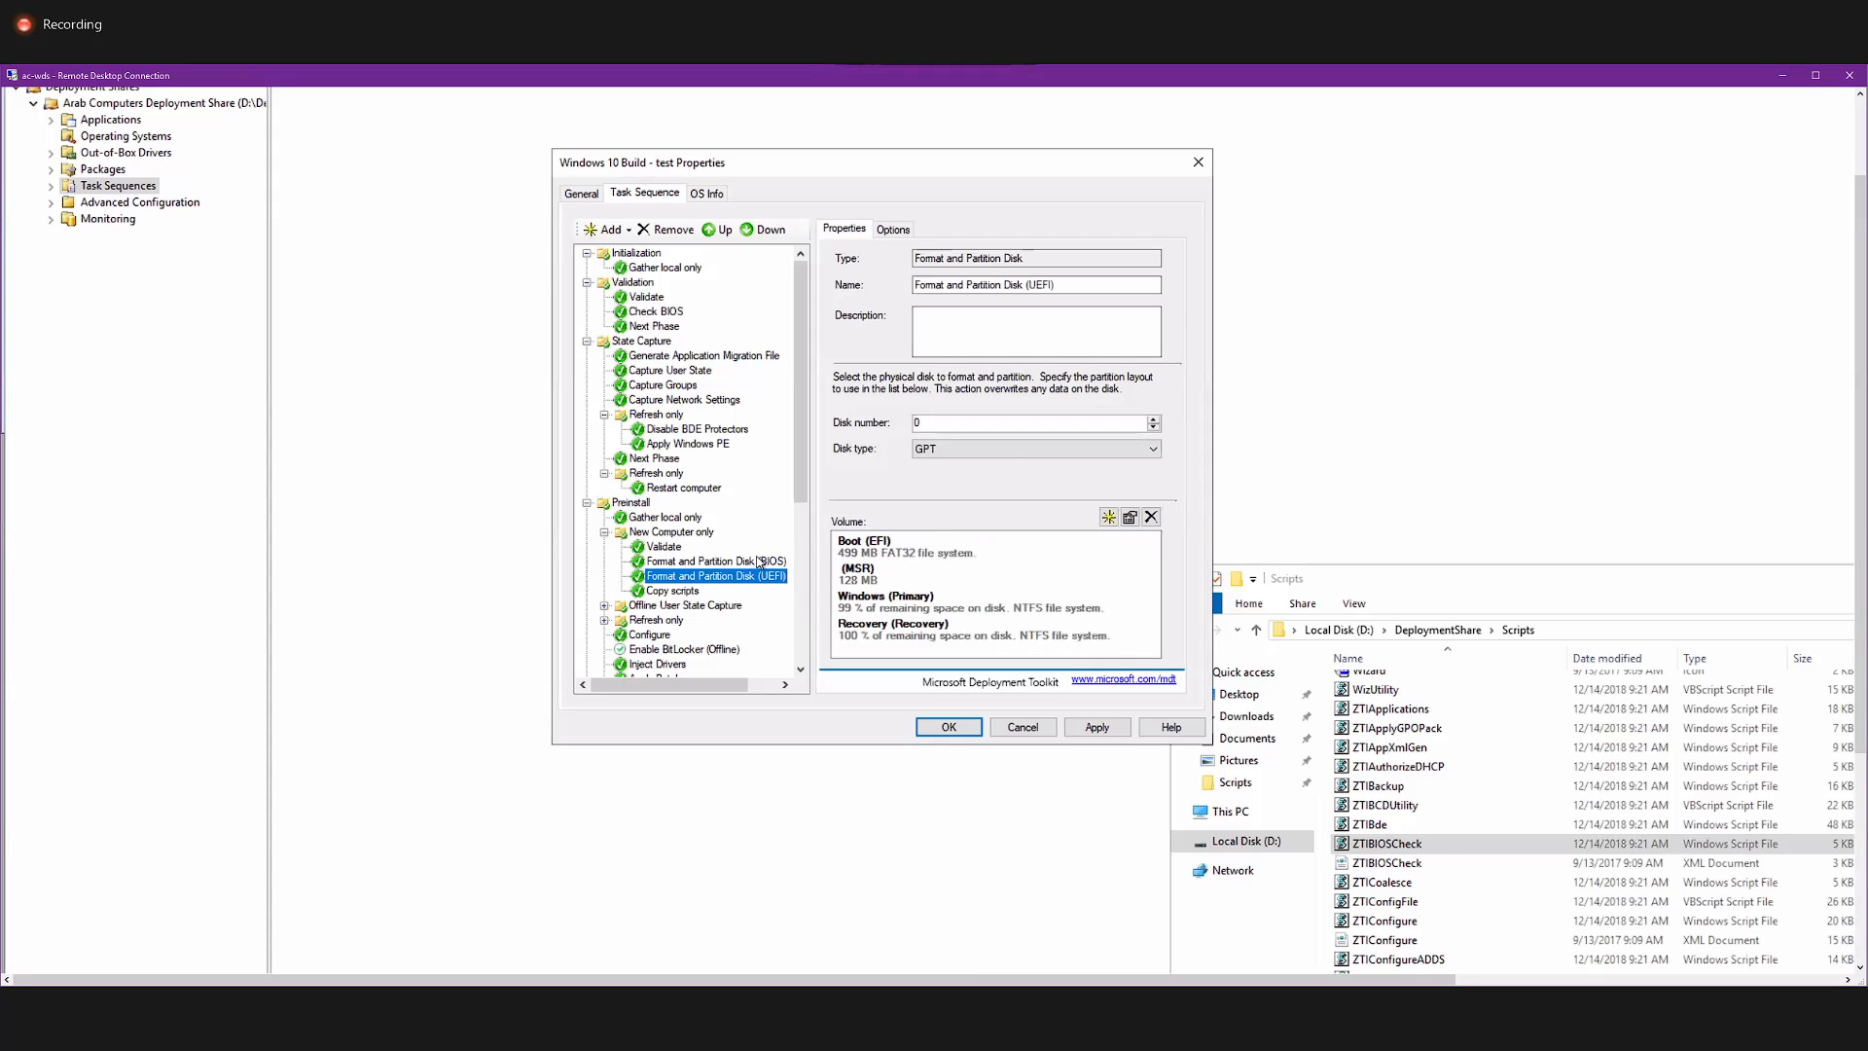
{"action": "left_click", "coordinate": [759, 562]}
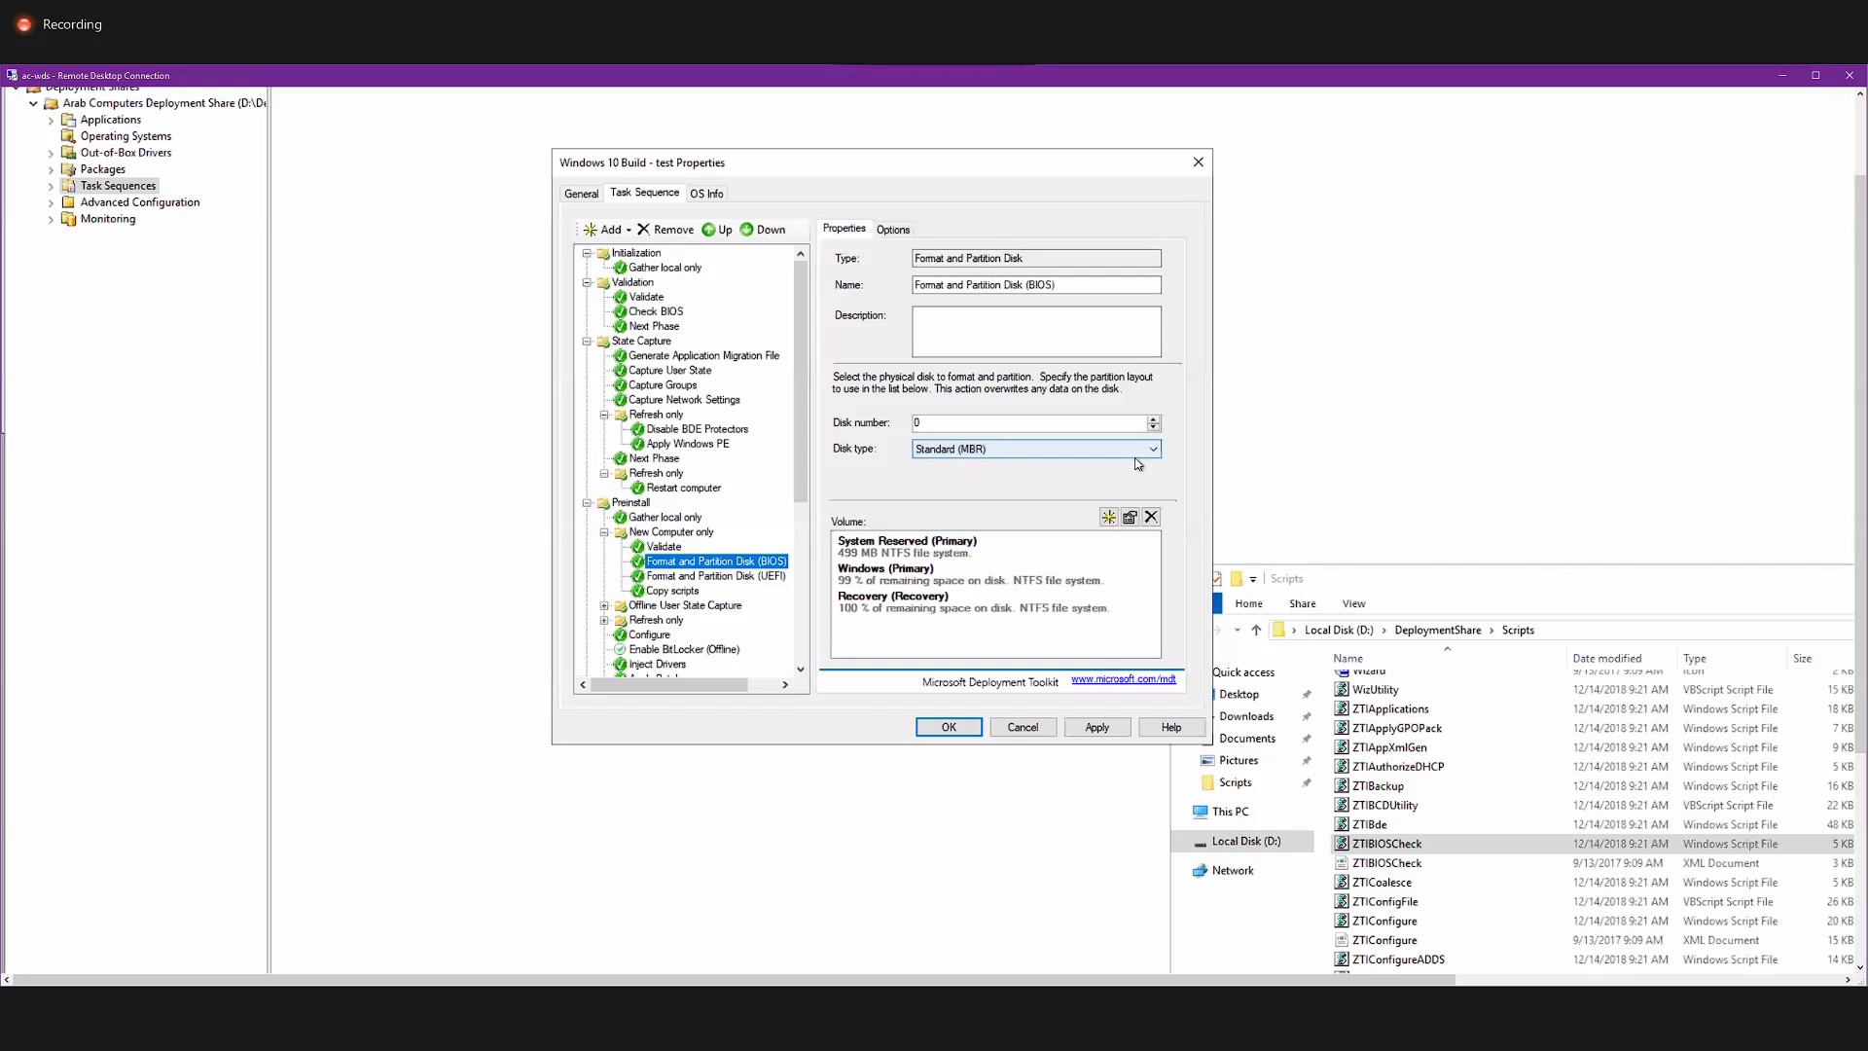
Examine the size unit, file system and variable options for a new volume in the BIOS partition step, and cancel without adding it.
{"action": "left_click", "coordinate": [1110, 518]}
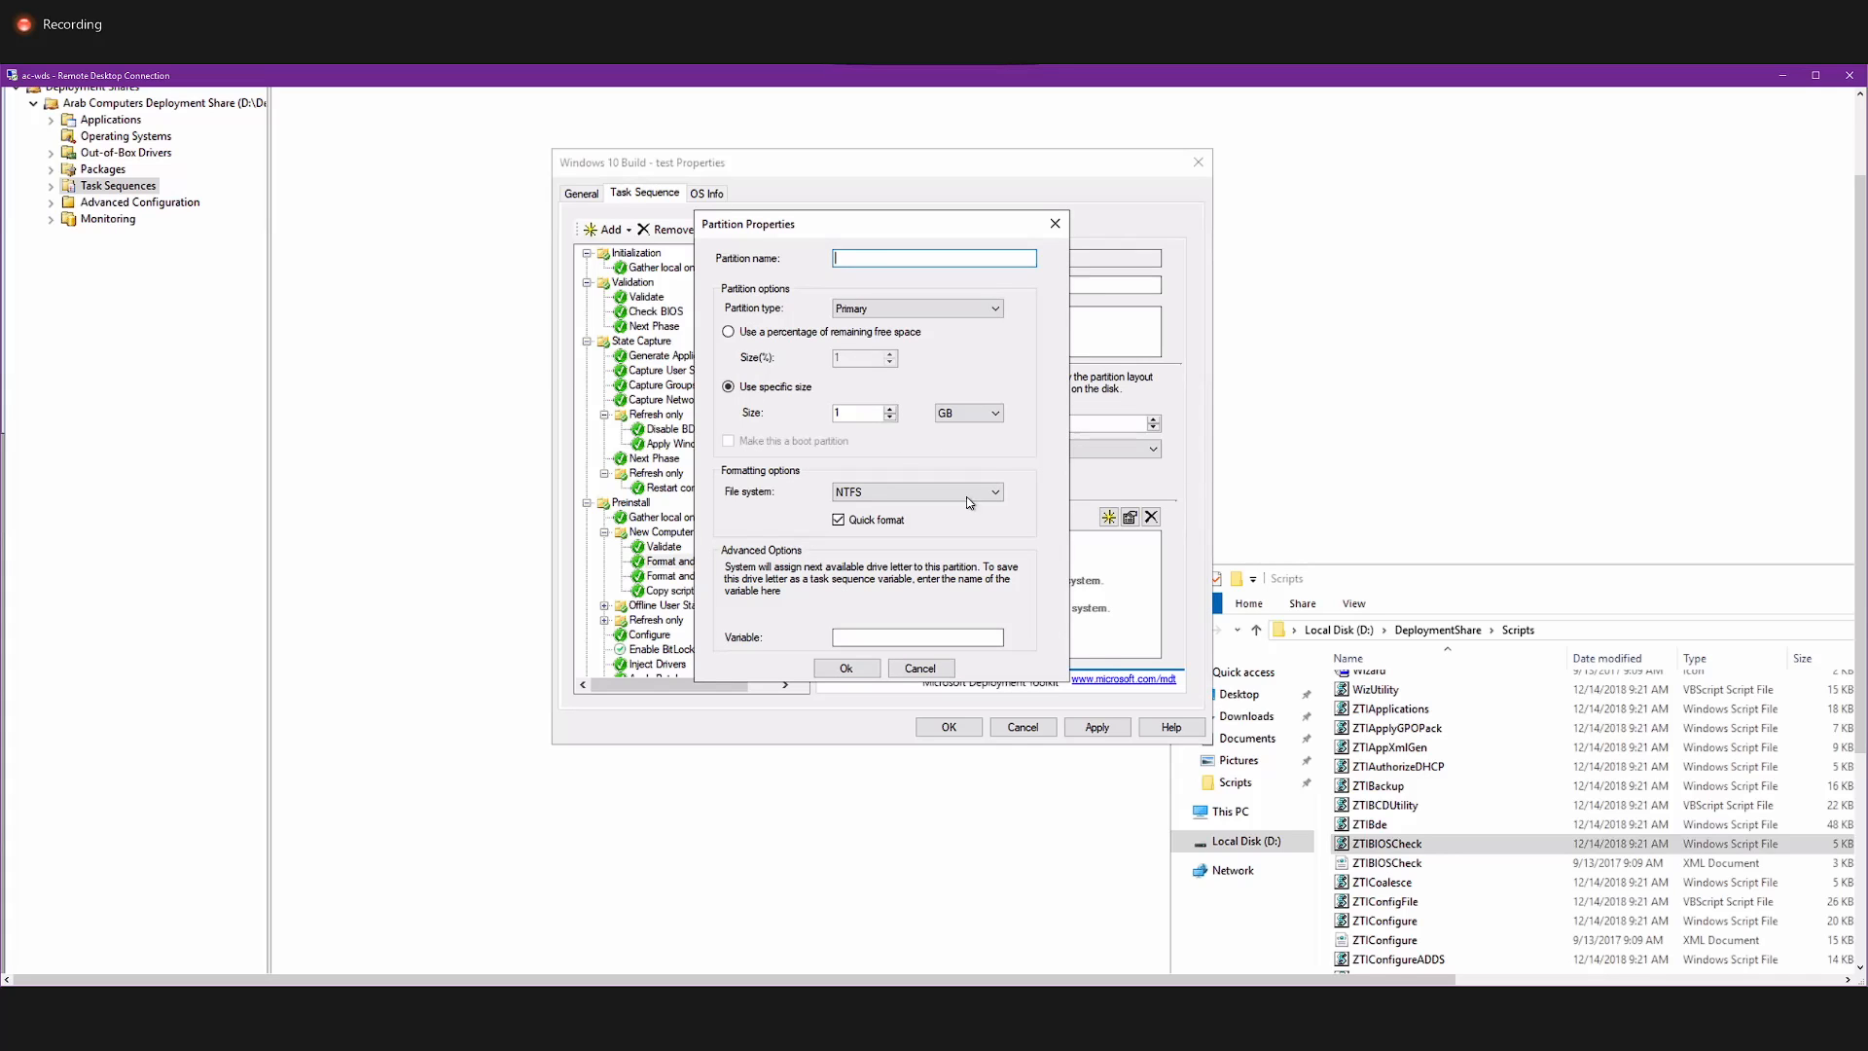
{"action": "left_click", "coordinate": [952, 413]}
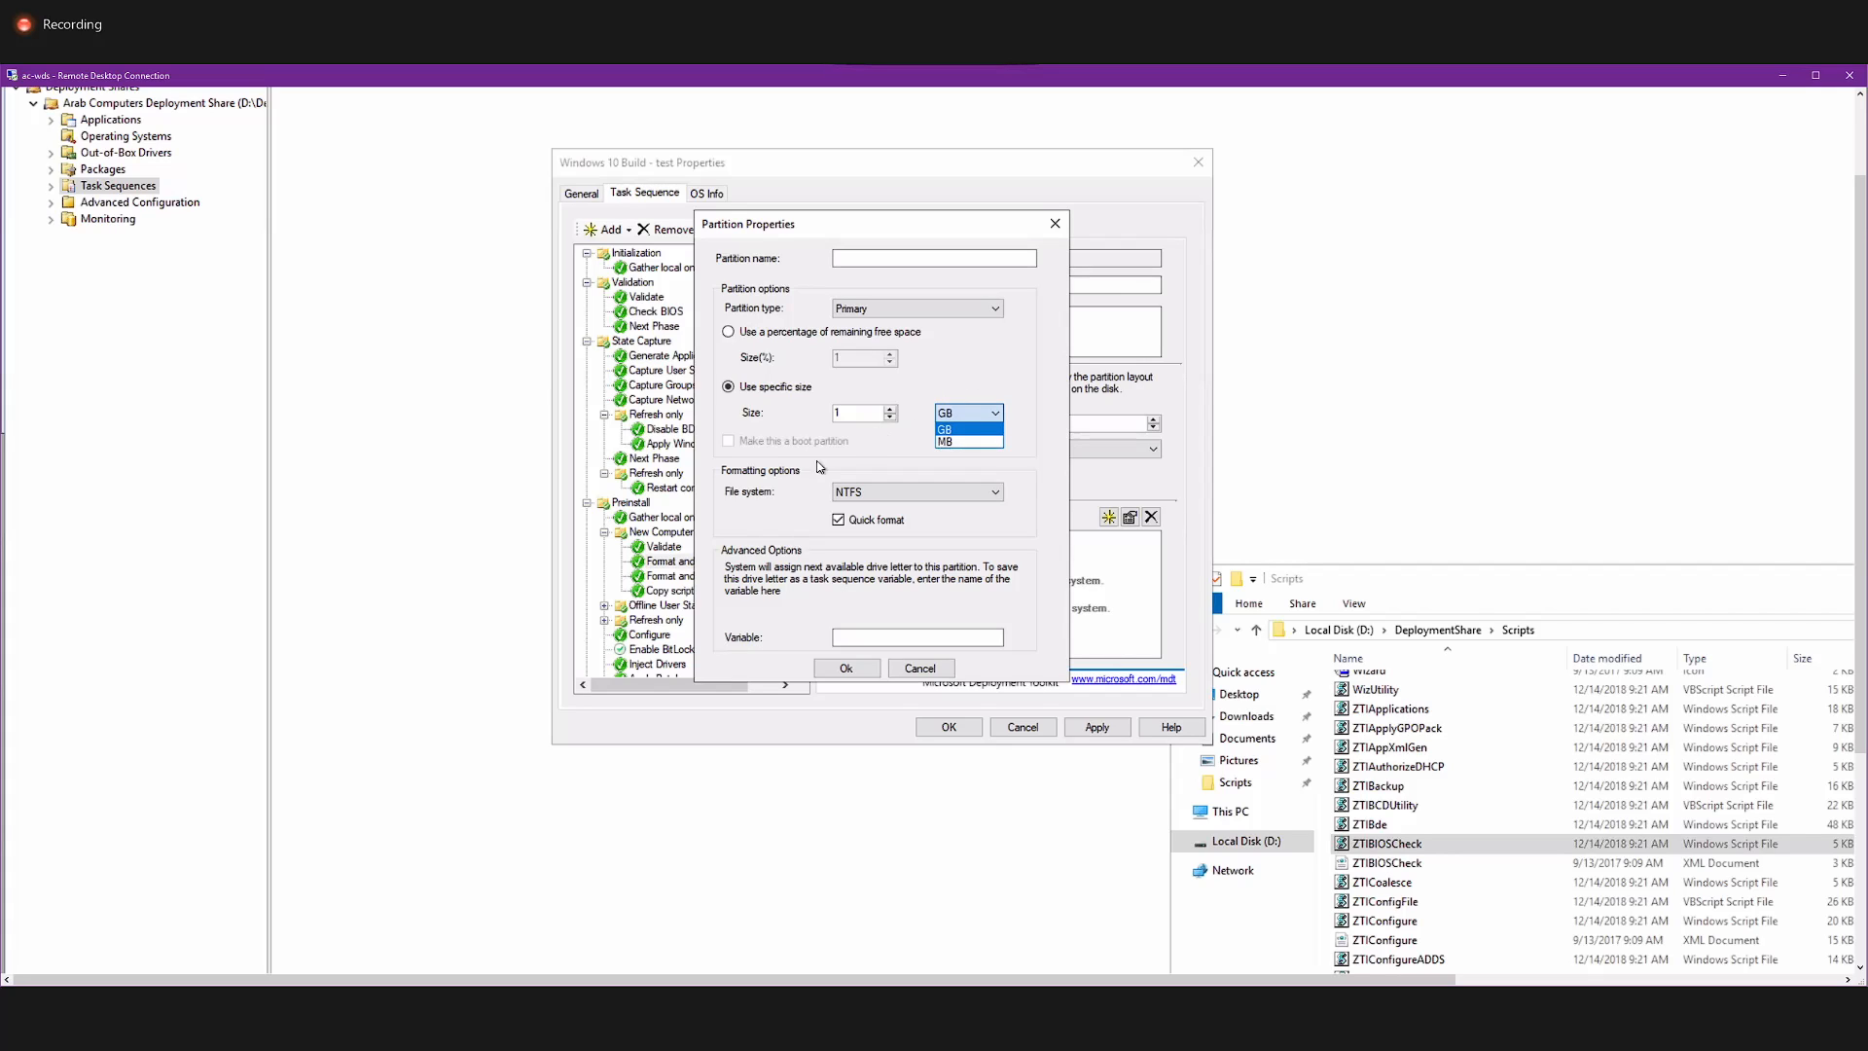
{"action": "left_click", "coordinate": [796, 491]}
{"action": "left_click", "coordinate": [848, 493]}
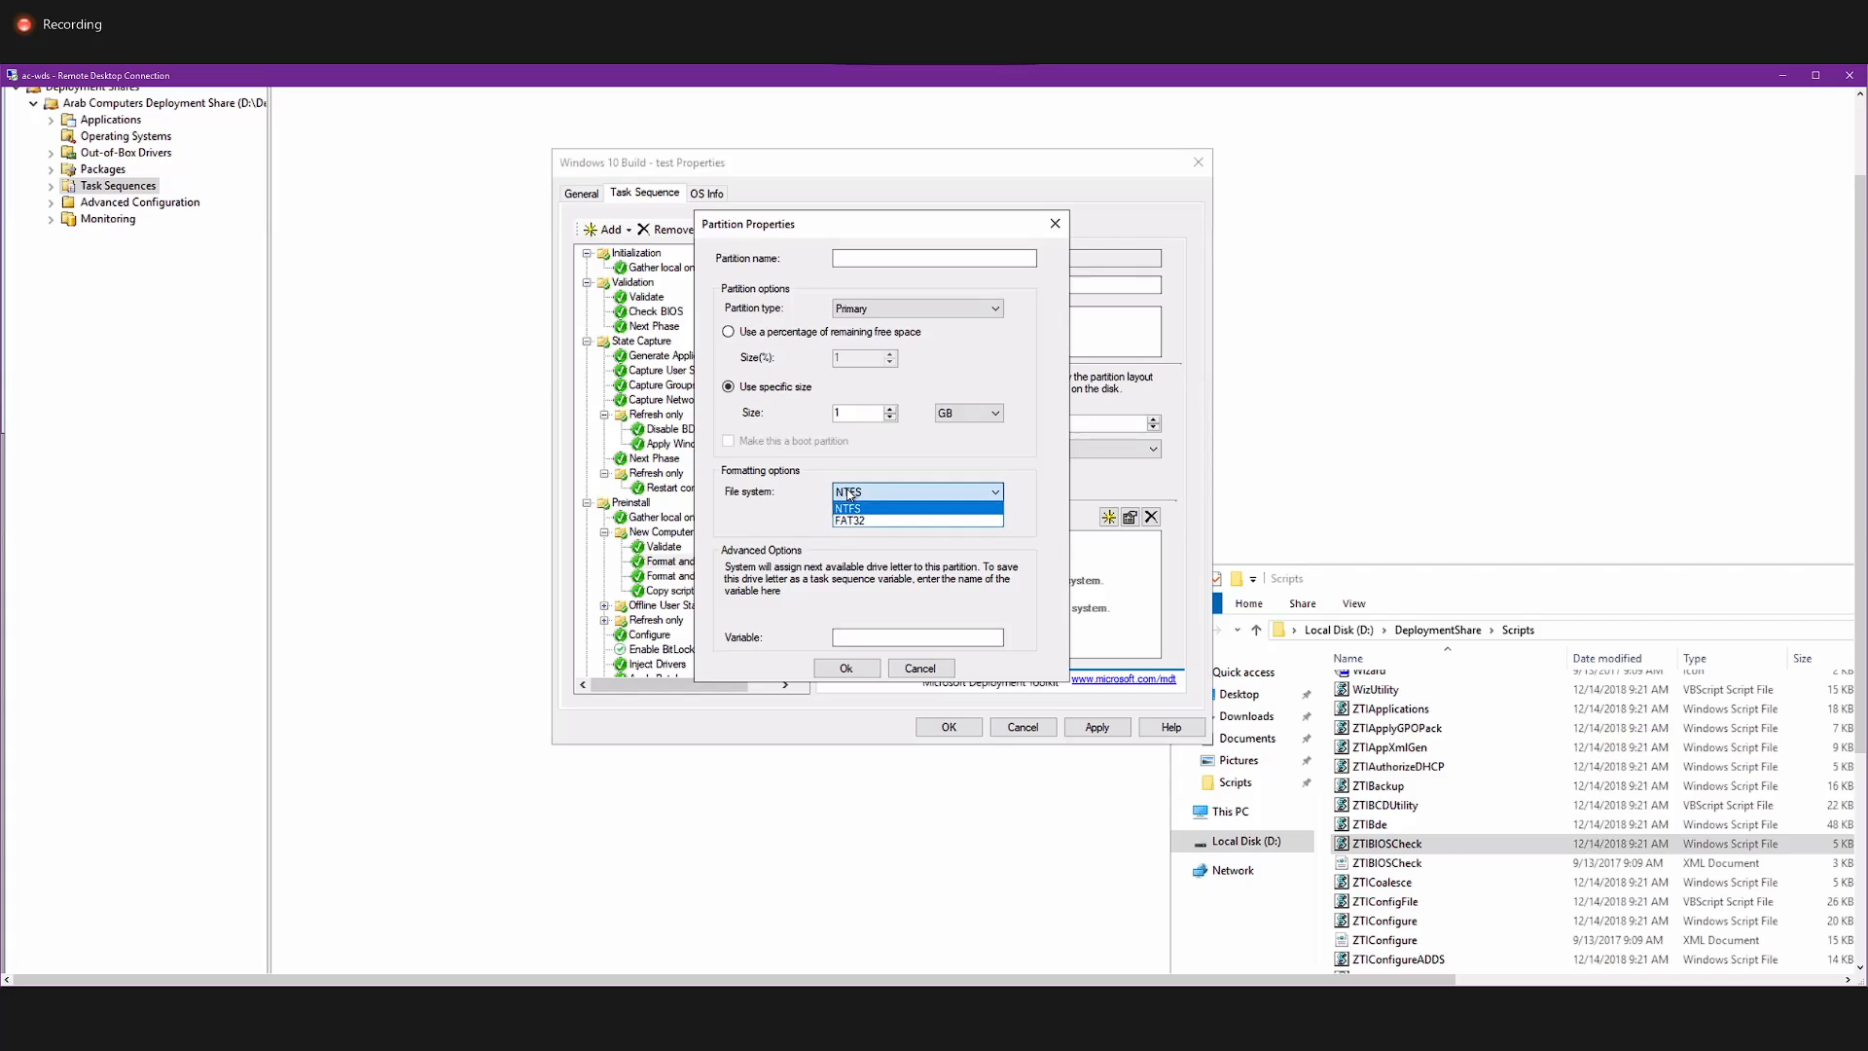
{"action": "left_click", "coordinate": [850, 494]}
{"action": "left_click", "coordinate": [850, 495]}
{"action": "left_click", "coordinate": [856, 468]}
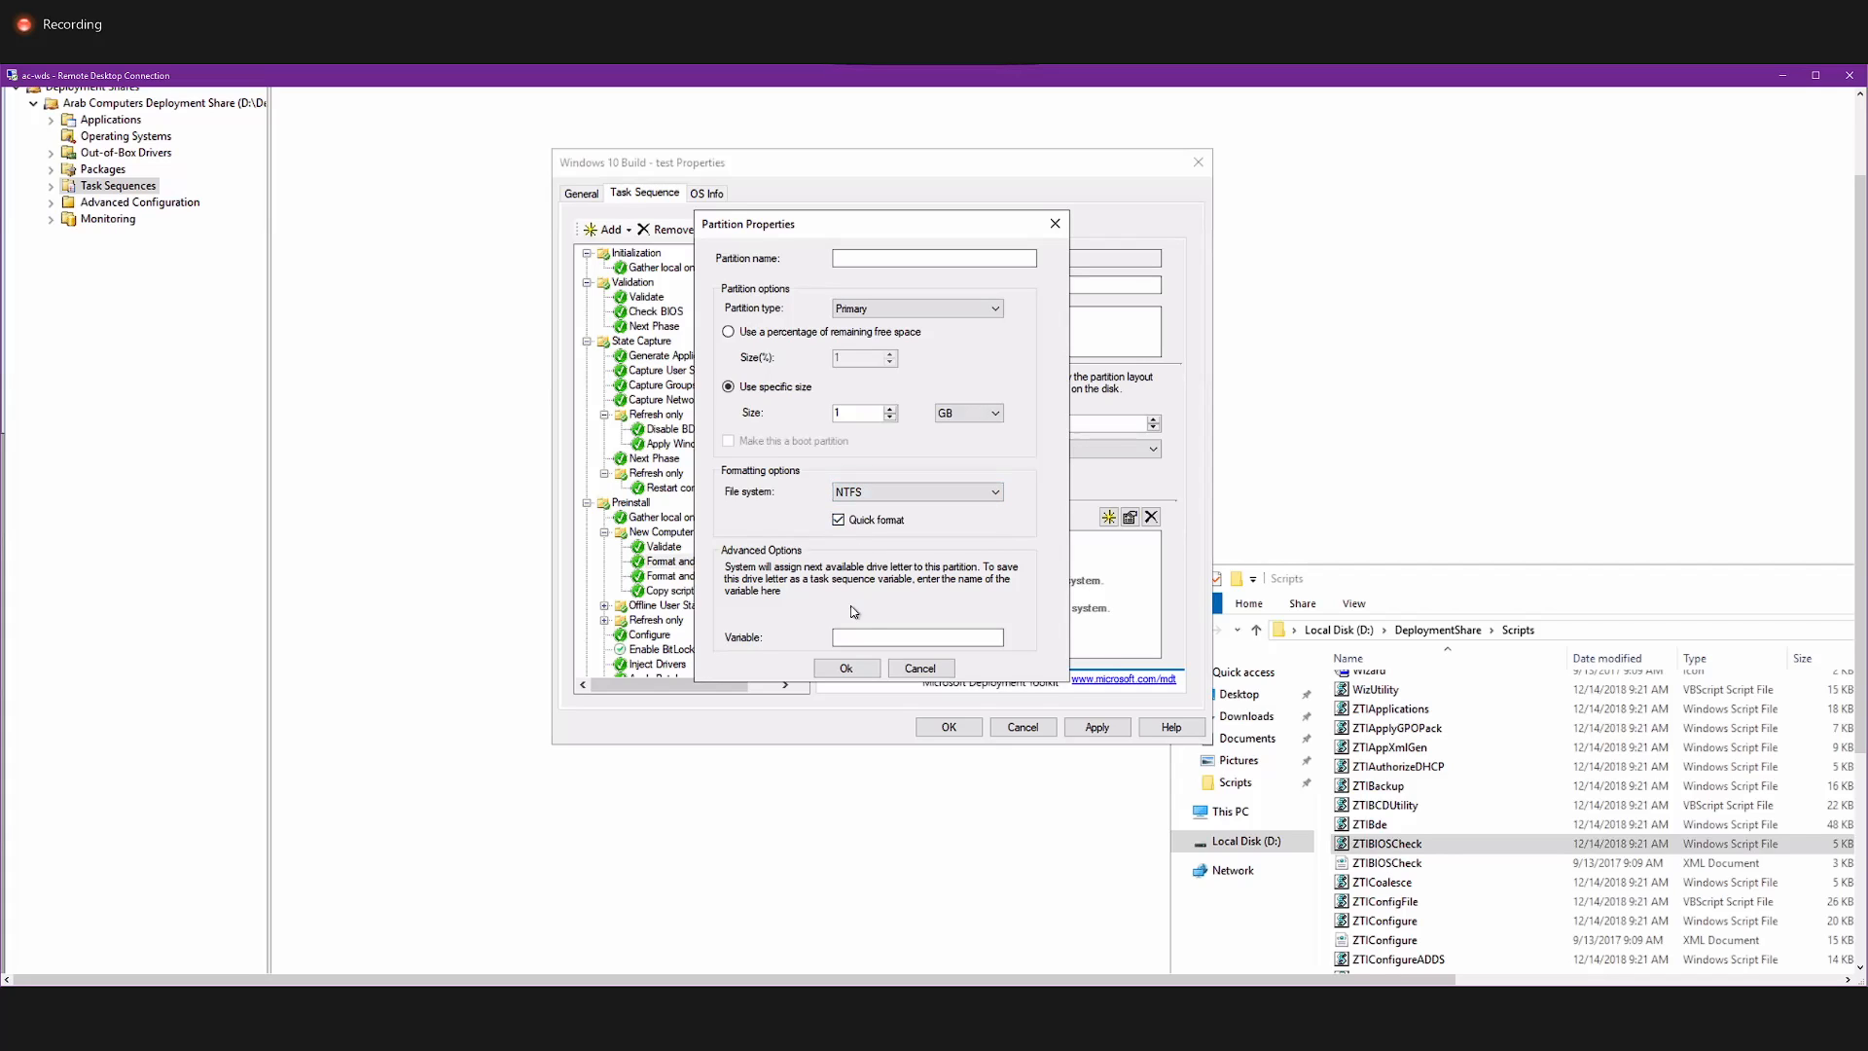
{"action": "left_click", "coordinate": [868, 639]}
{"action": "left_click", "coordinate": [868, 639]}
{"action": "left_click", "coordinate": [916, 669]}
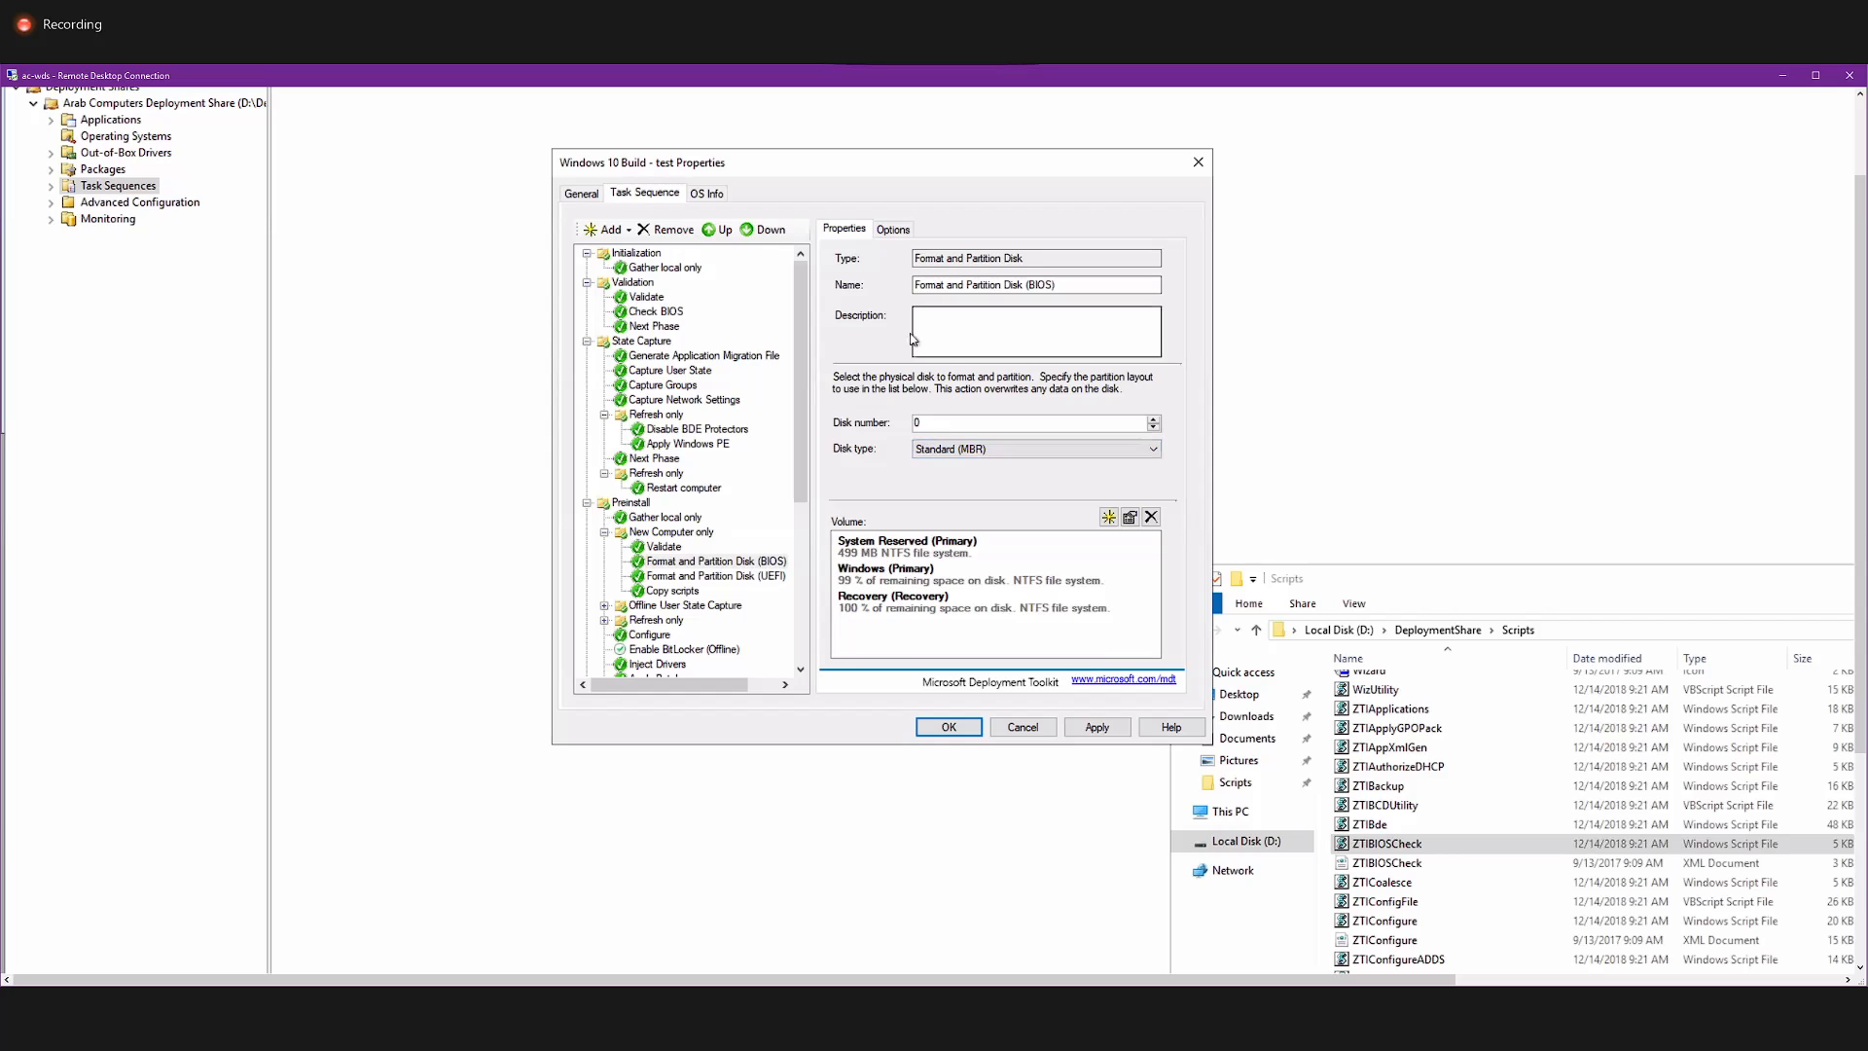
Review the BIOS partition step's name, the UEFI step's volume layout and the Copy scripts command line.
{"action": "left_click", "coordinate": [1080, 282]}
{"action": "left_click_drag", "start_coordinate": [1037, 284], "coordinate": [999, 287]}
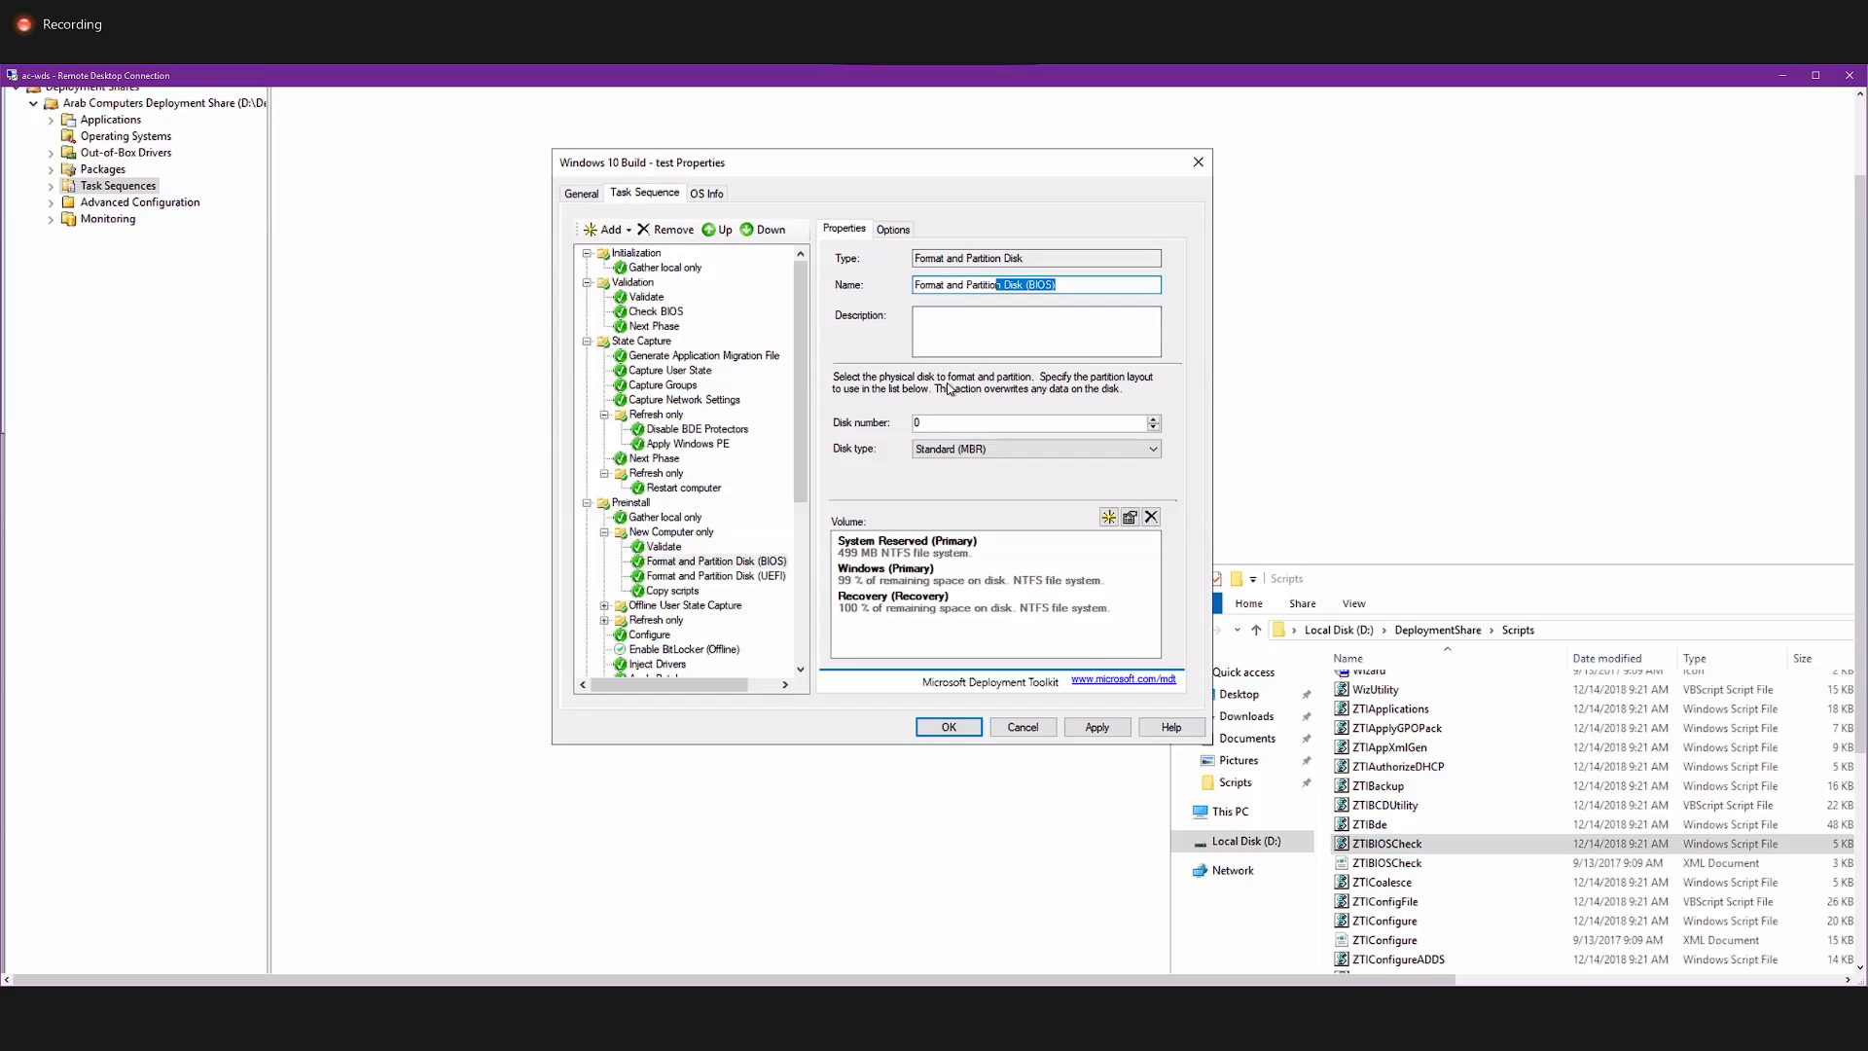
{"action": "left_click", "coordinate": [747, 577]}
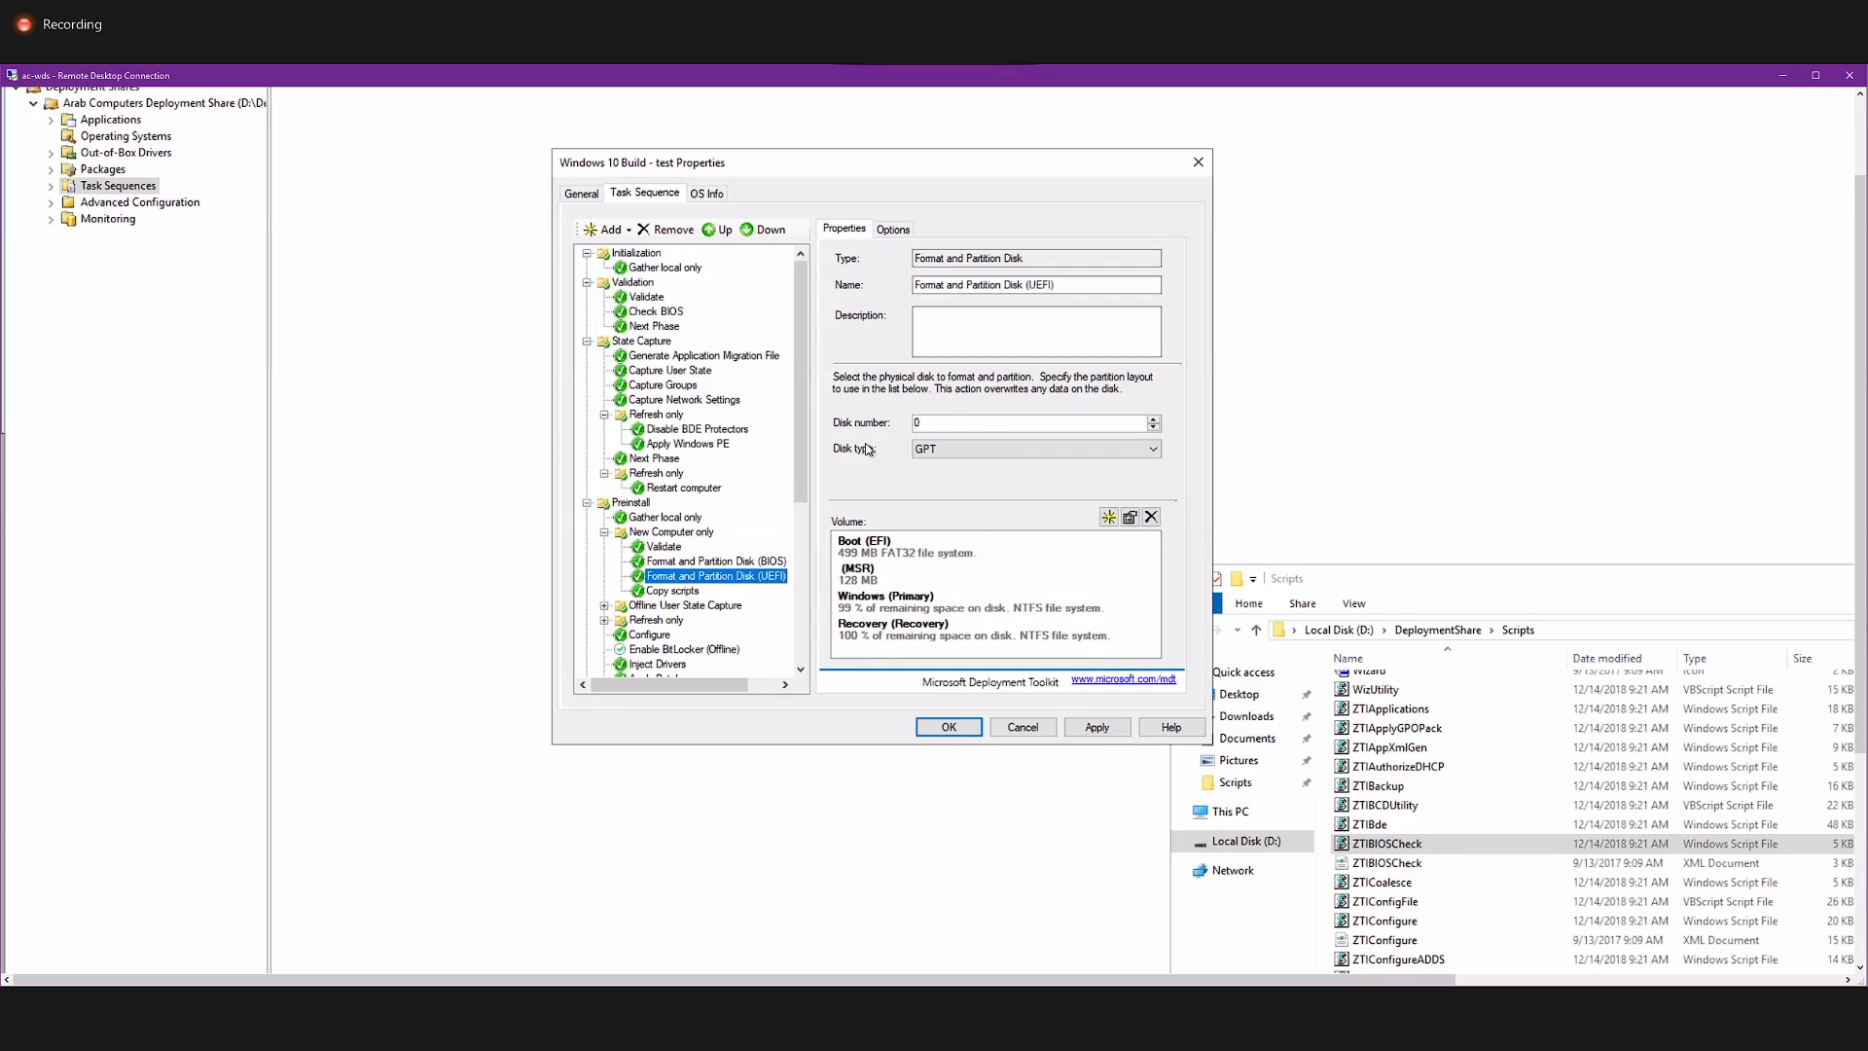
{"action": "left_click", "coordinate": [652, 591]}
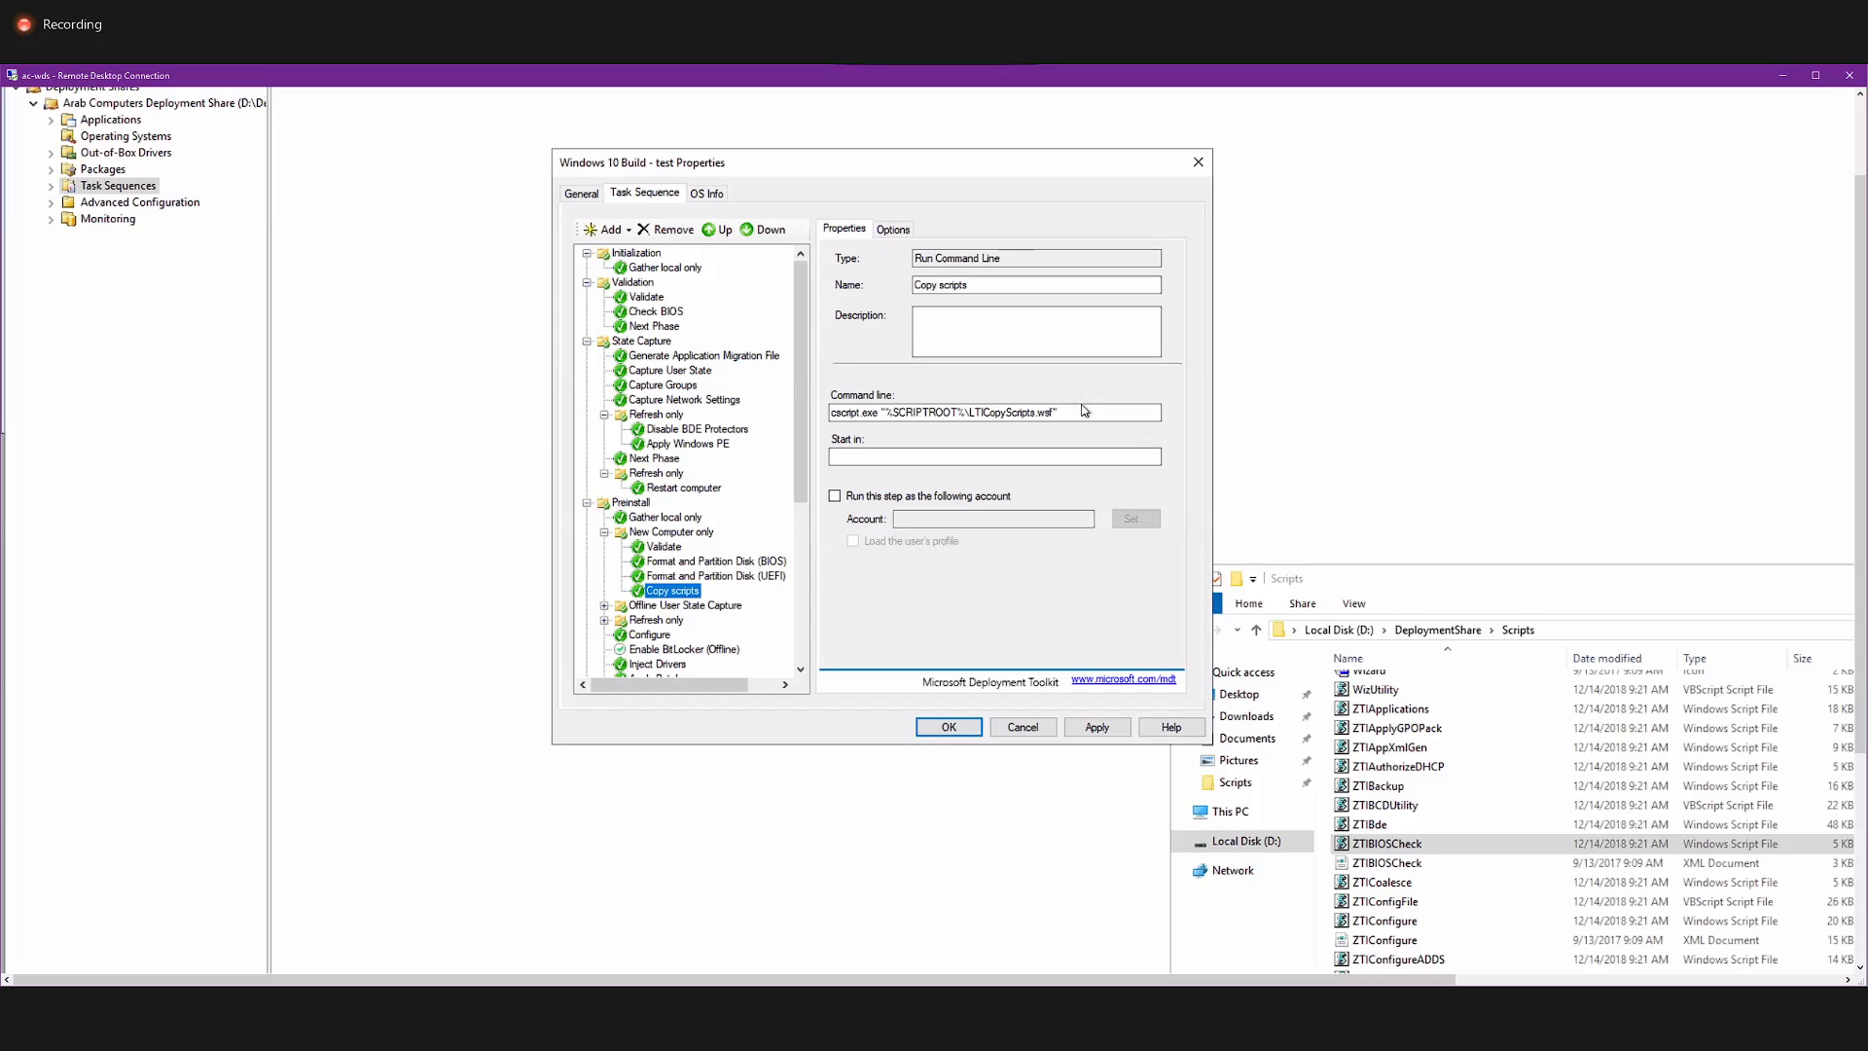
{"action": "left_click_drag", "start_coordinate": [1081, 411], "coordinate": [829, 412]}
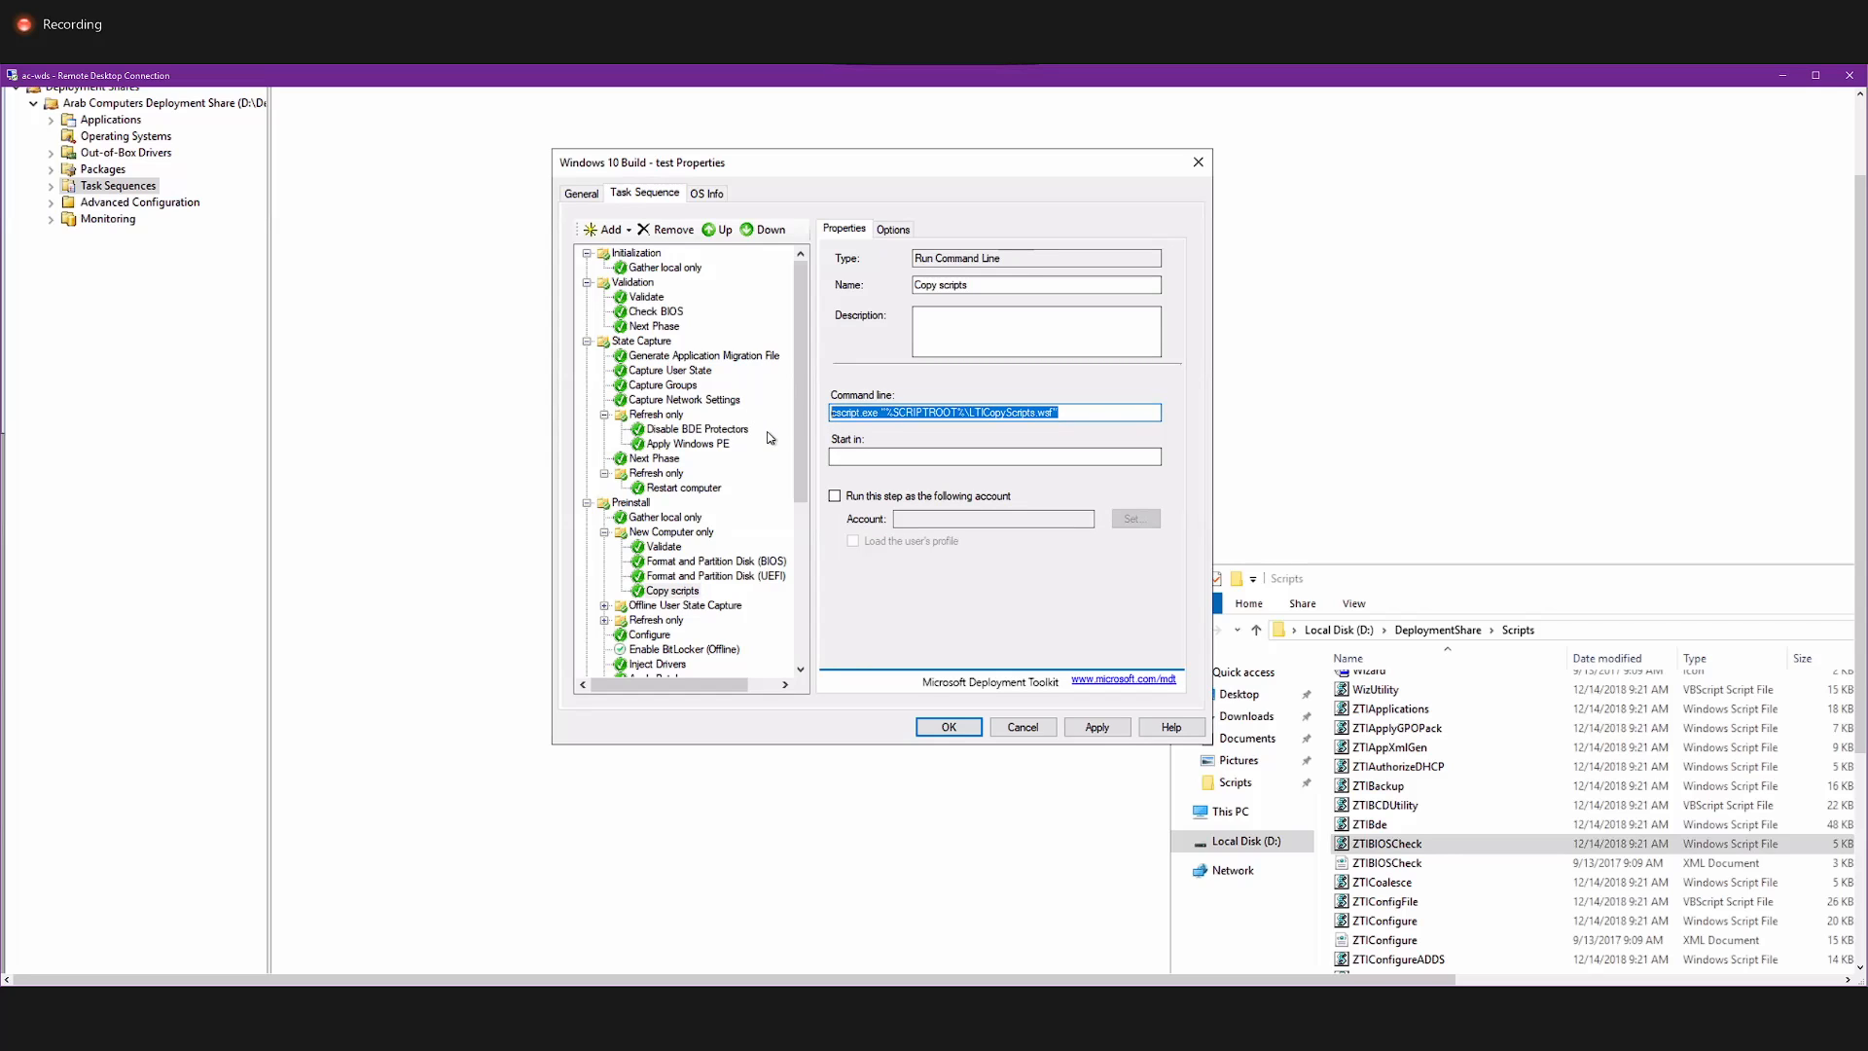
Expand Preinstall's Offline User State Capture group, and examine the command lines of its Offline User State Capture and Unload USMT Hive steps.
{"action": "scroll", "coordinate": [771, 438], "scroll_direction": "down", "scroll_amount": 3}
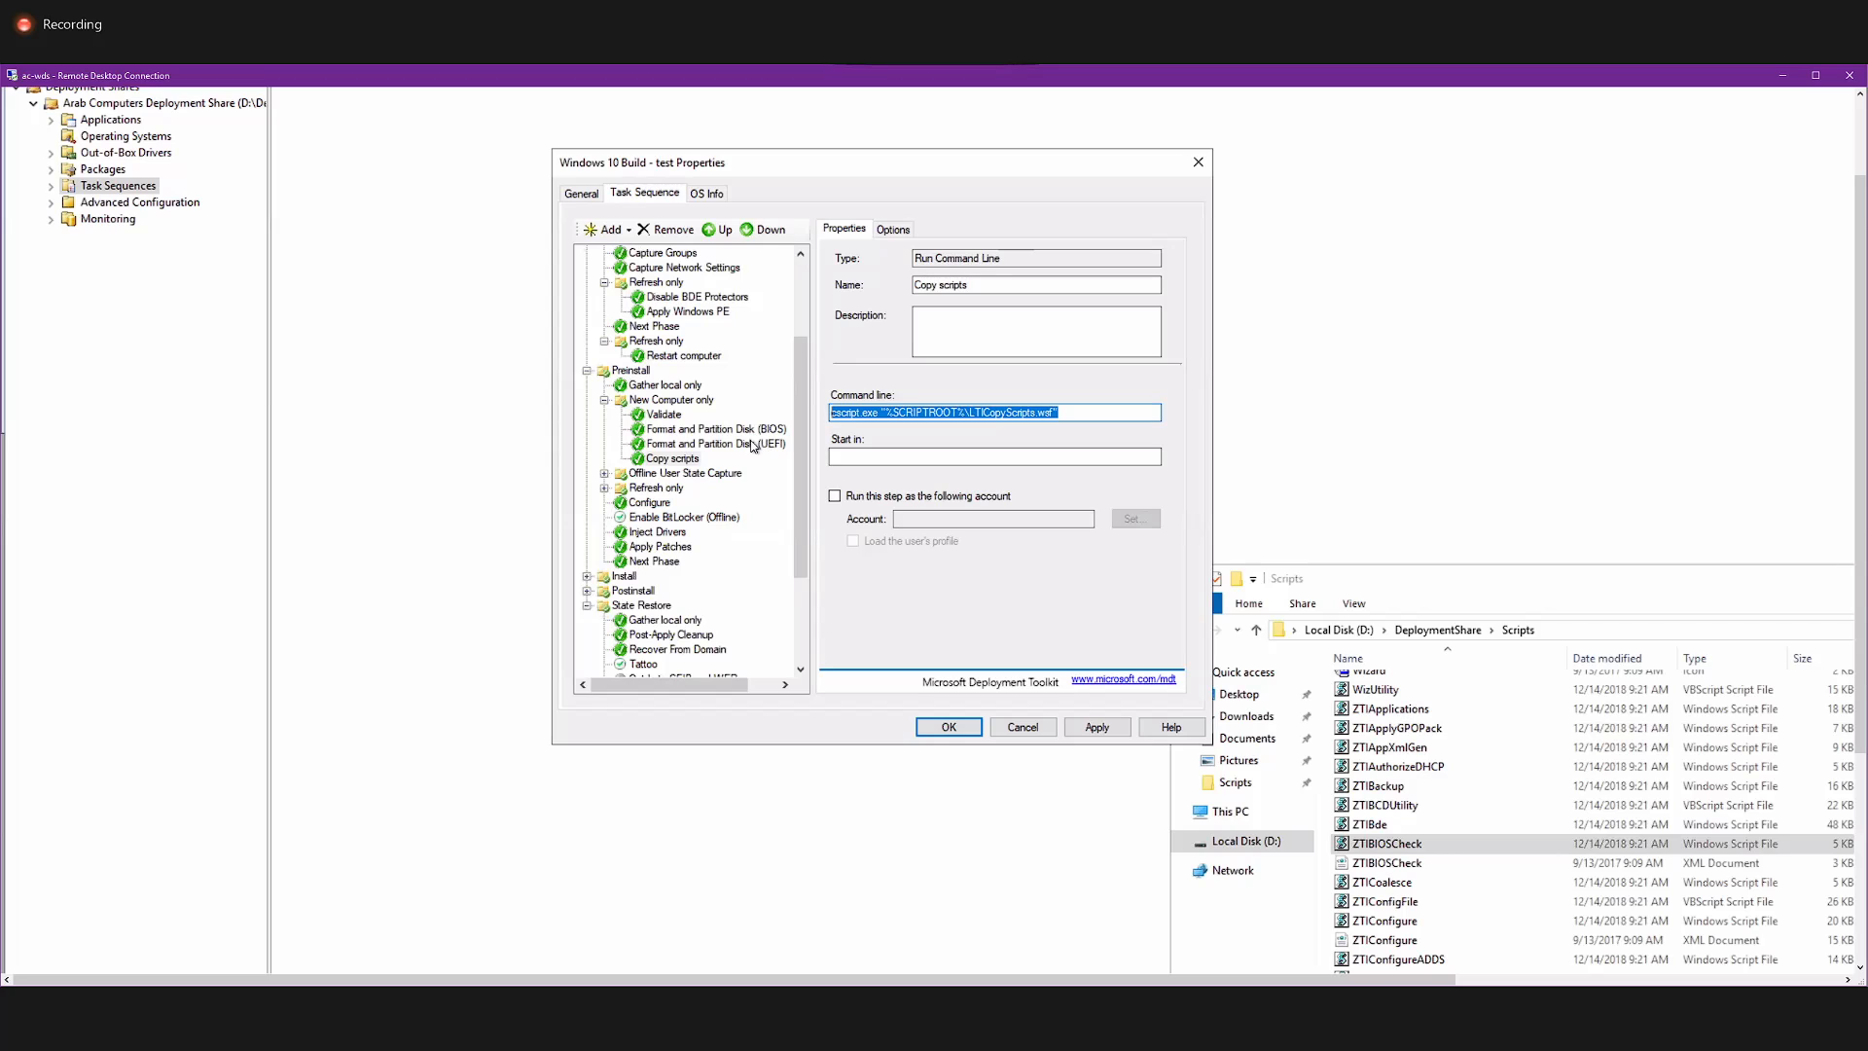
{"action": "double_click", "coordinate": [679, 472]}
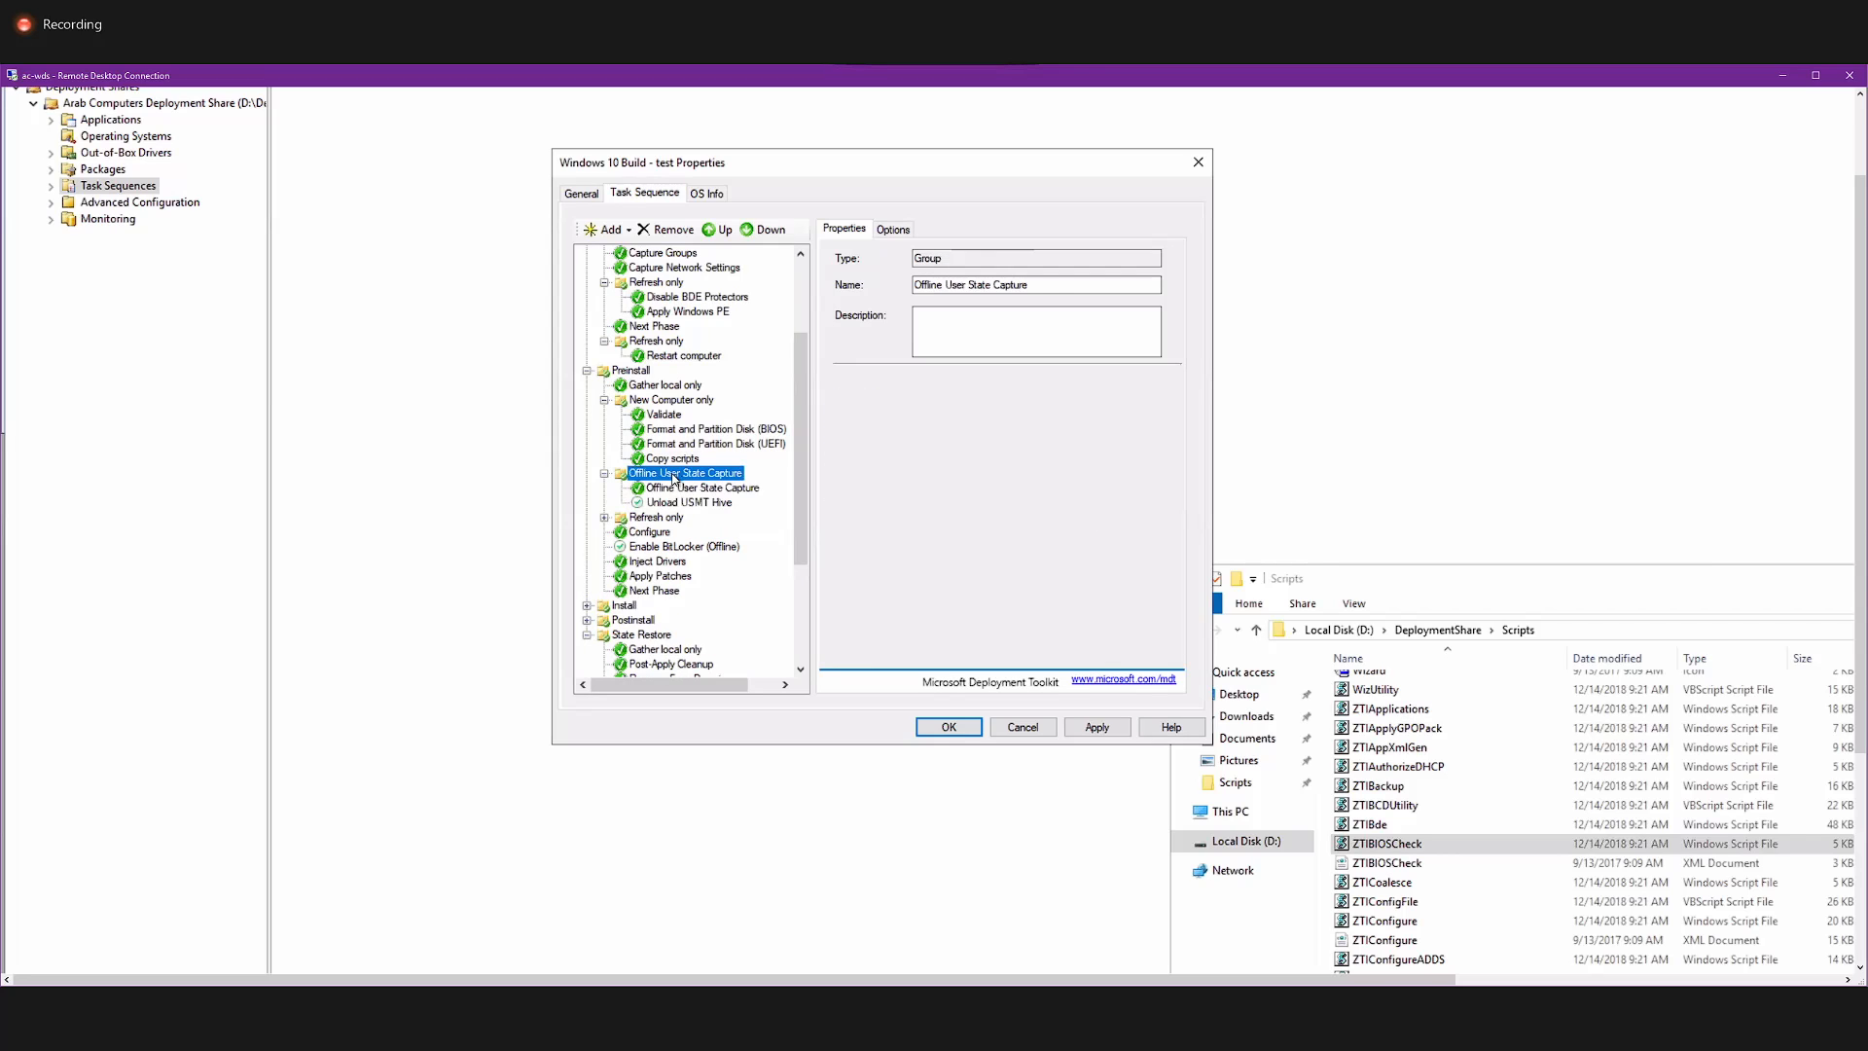
{"action": "left_click", "coordinate": [679, 488]}
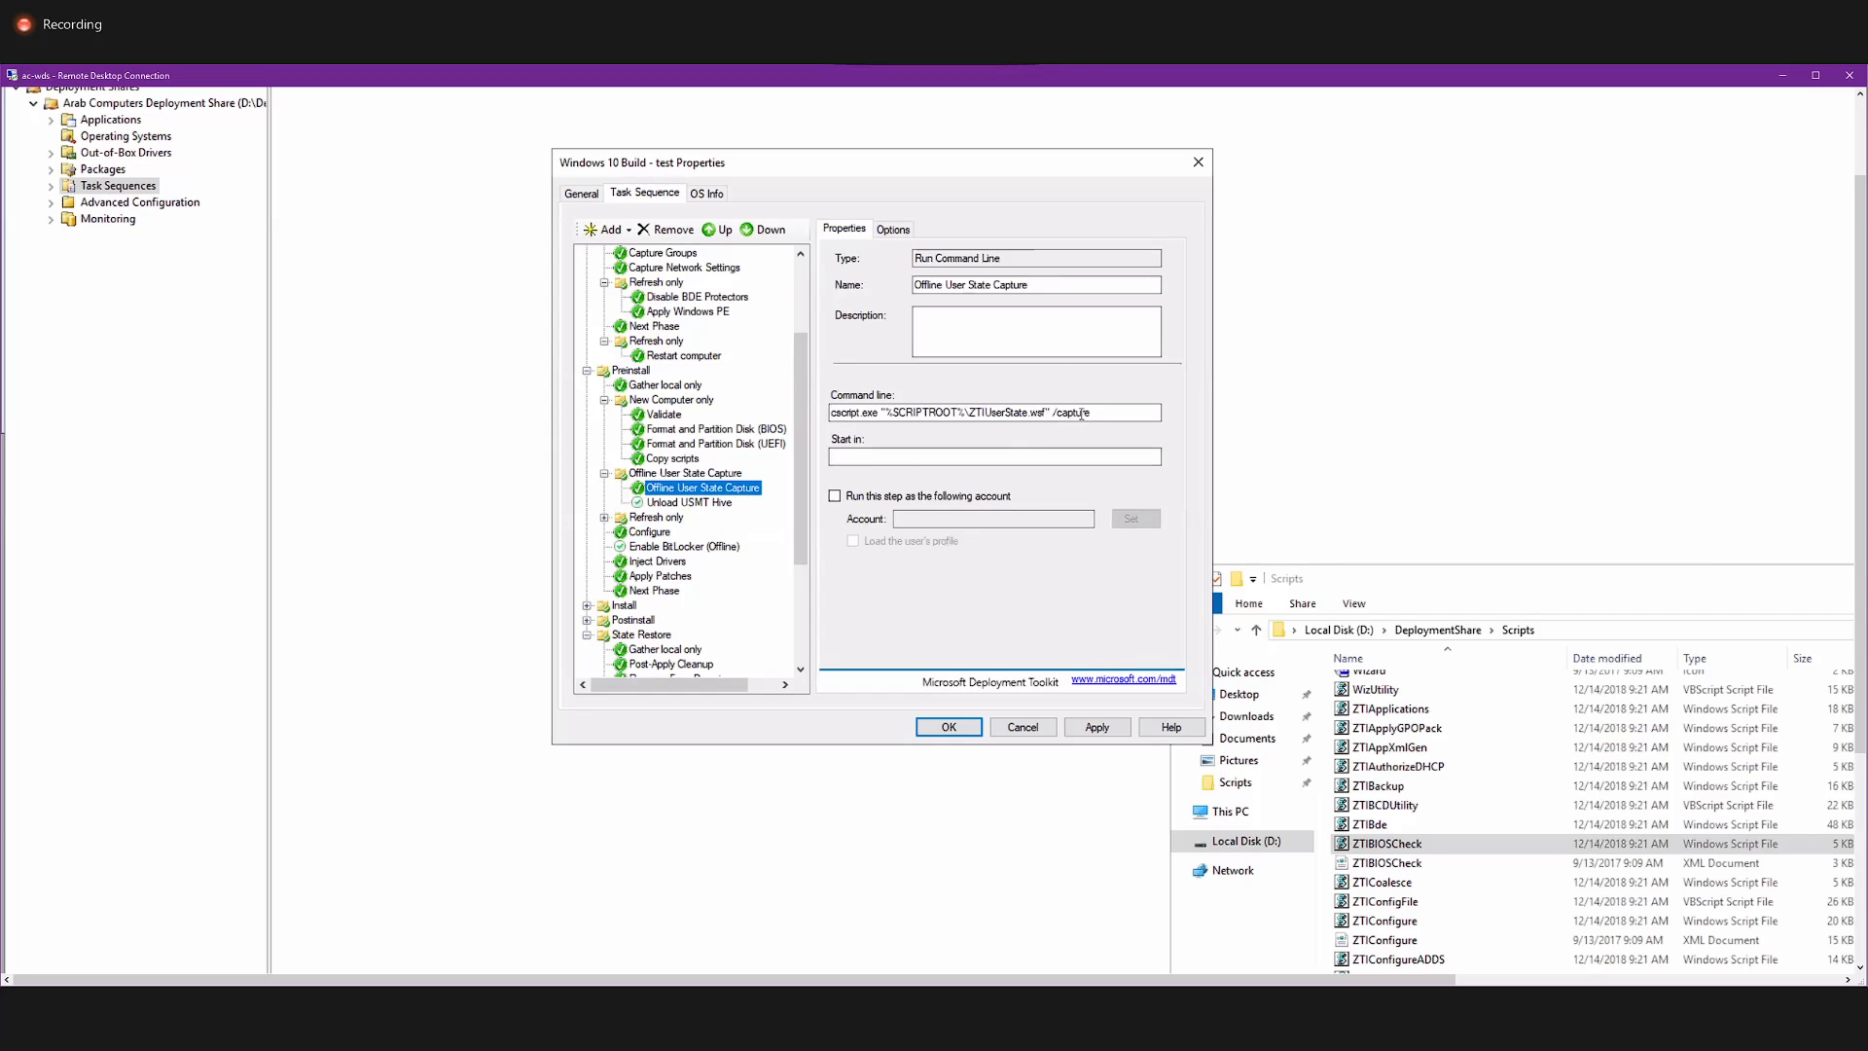
{"action": "left_click_drag", "start_coordinate": [1107, 413], "coordinate": [727, 440]}
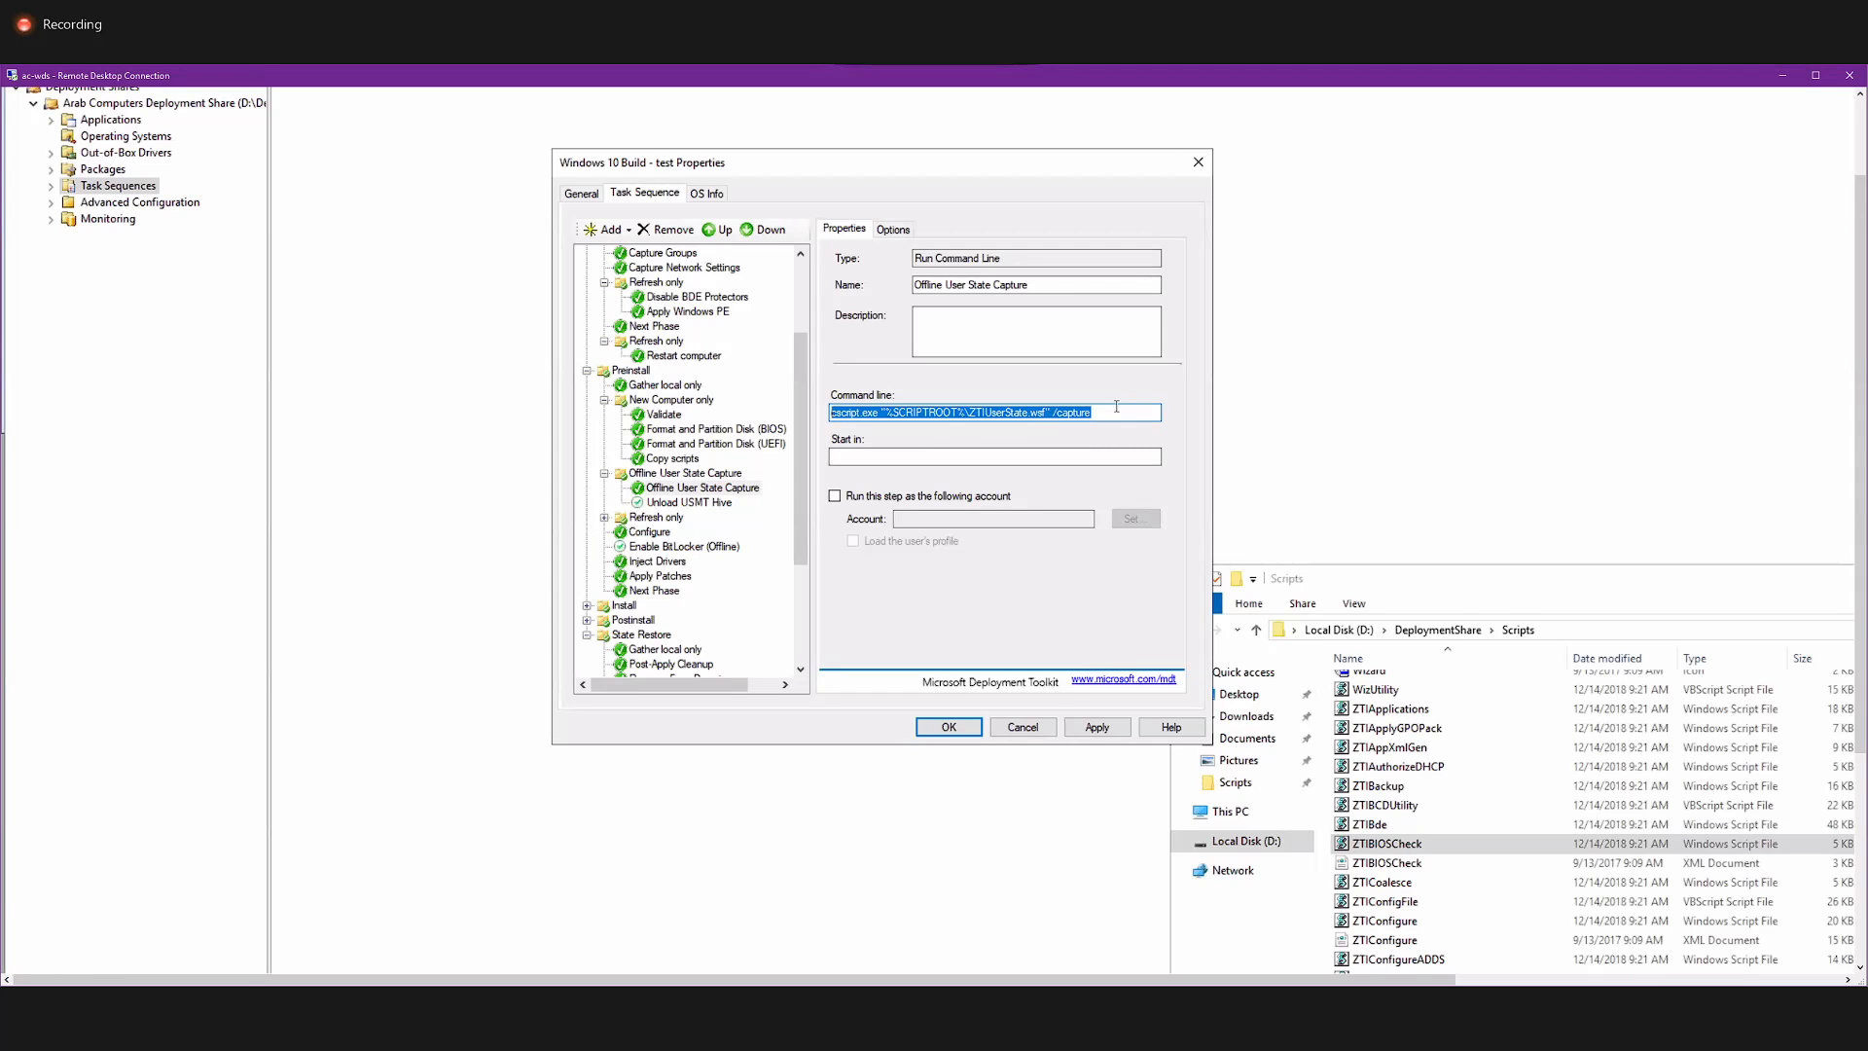
{"action": "left_click_drag", "start_coordinate": [1114, 410], "coordinate": [829, 410]}
{"action": "left_click_drag", "start_coordinate": [1039, 287], "coordinate": [819, 279]}
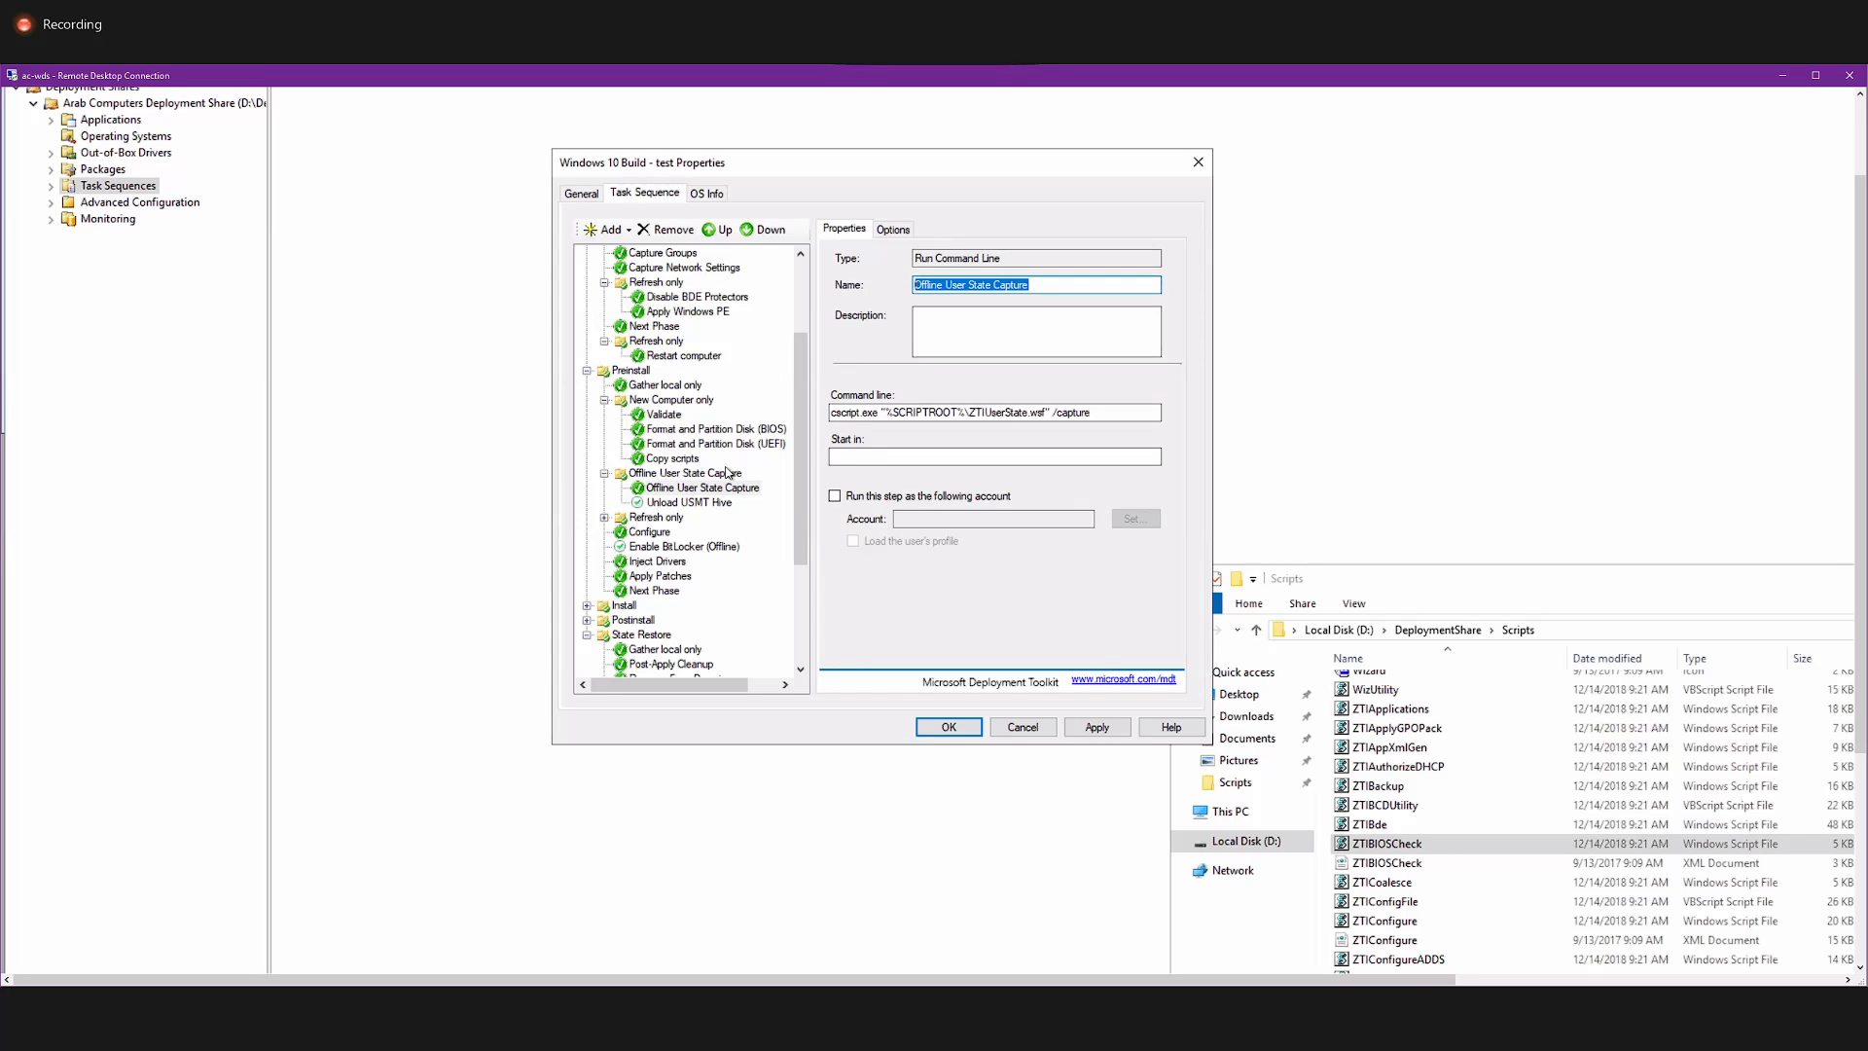
{"action": "left_click", "coordinate": [697, 502]}
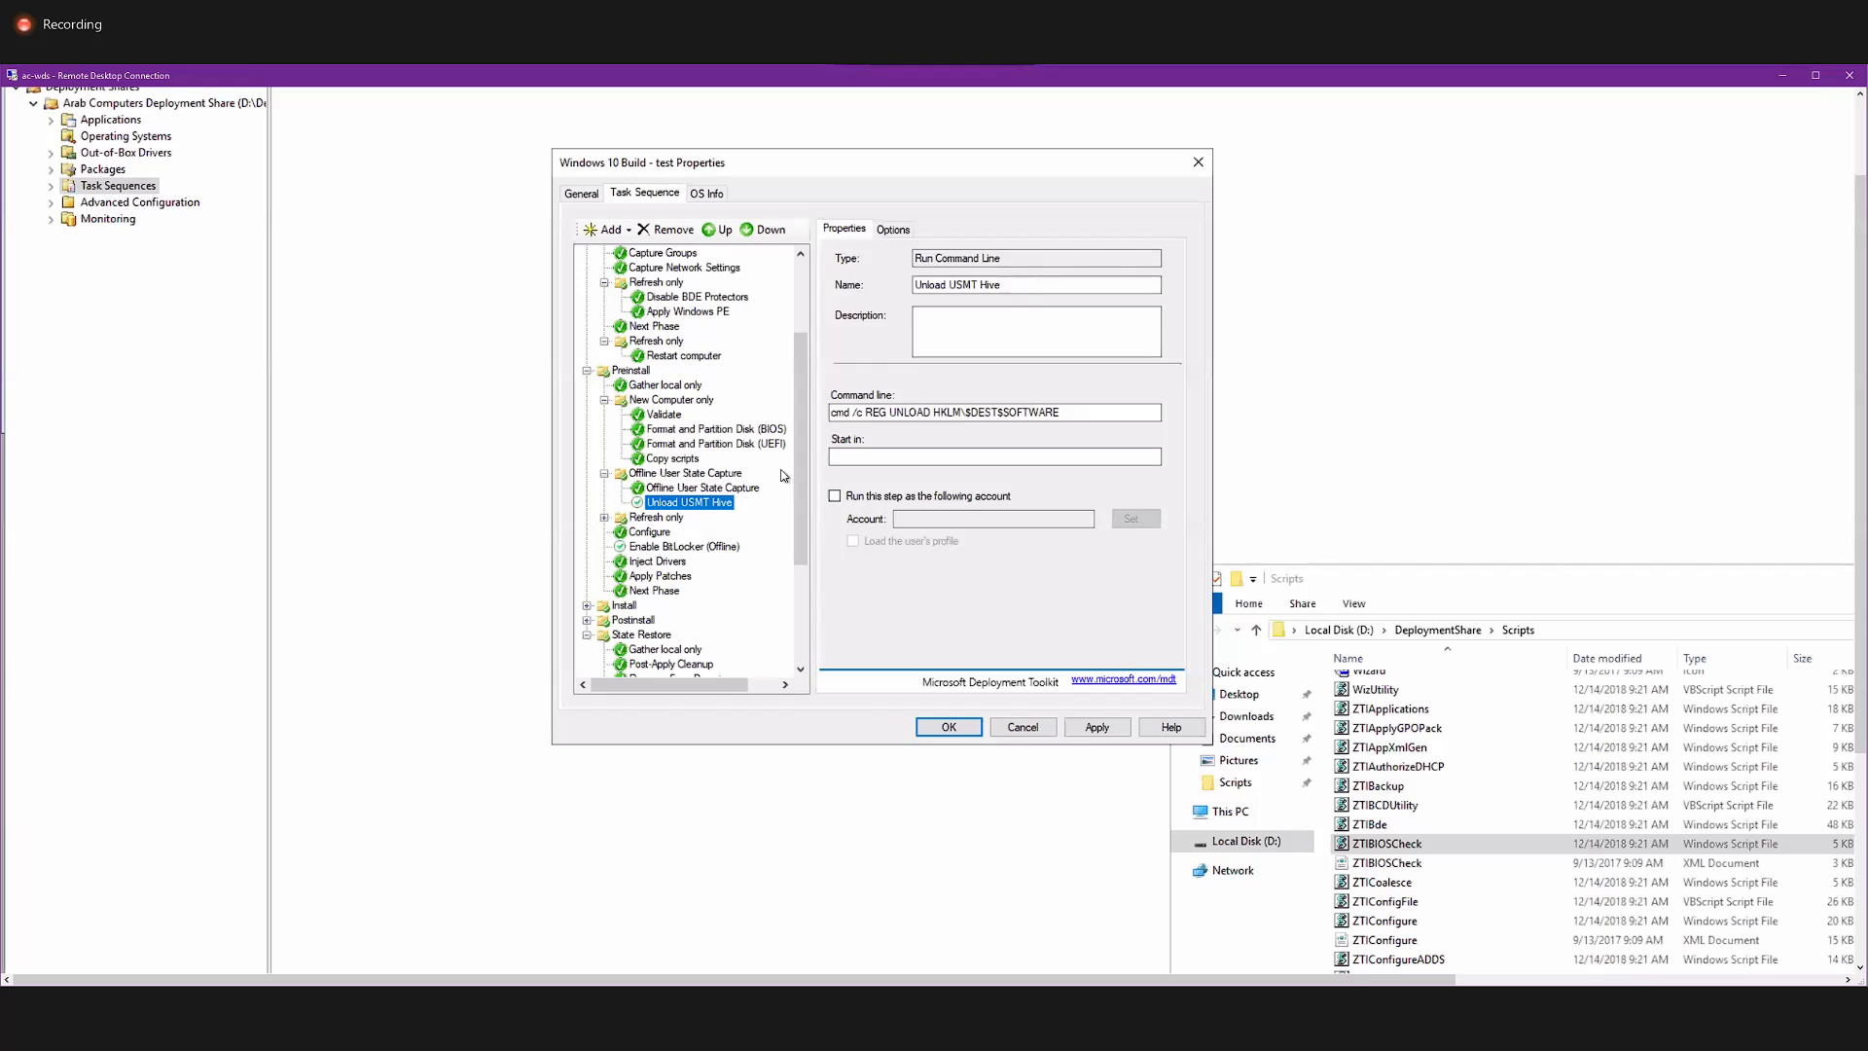
Look over the remaining Preinstall and State Restore steps, and close the Windows 10 Build - test properties without saving.
{"action": "scroll", "coordinate": [786, 455], "scroll_direction": "down", "scroll_amount": 1}
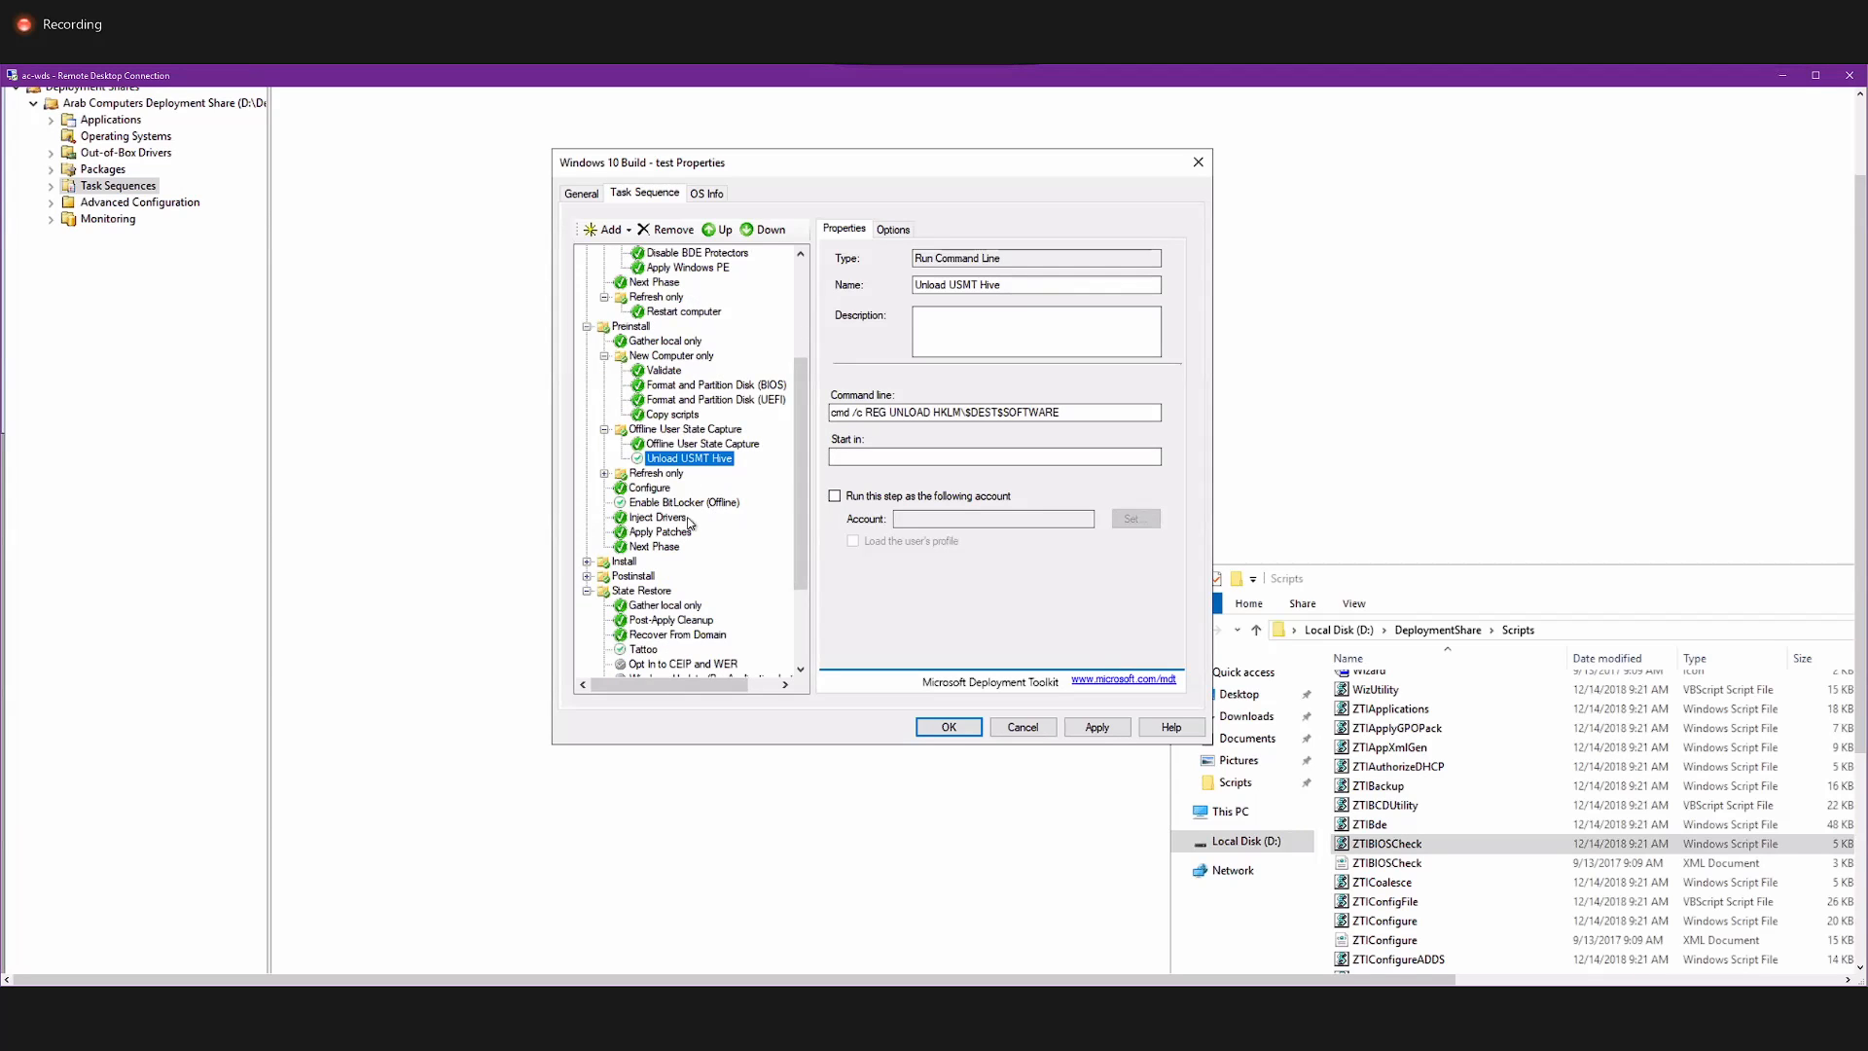
{"action": "scroll", "coordinate": [729, 518], "scroll_direction": "down", "scroll_amount": 3}
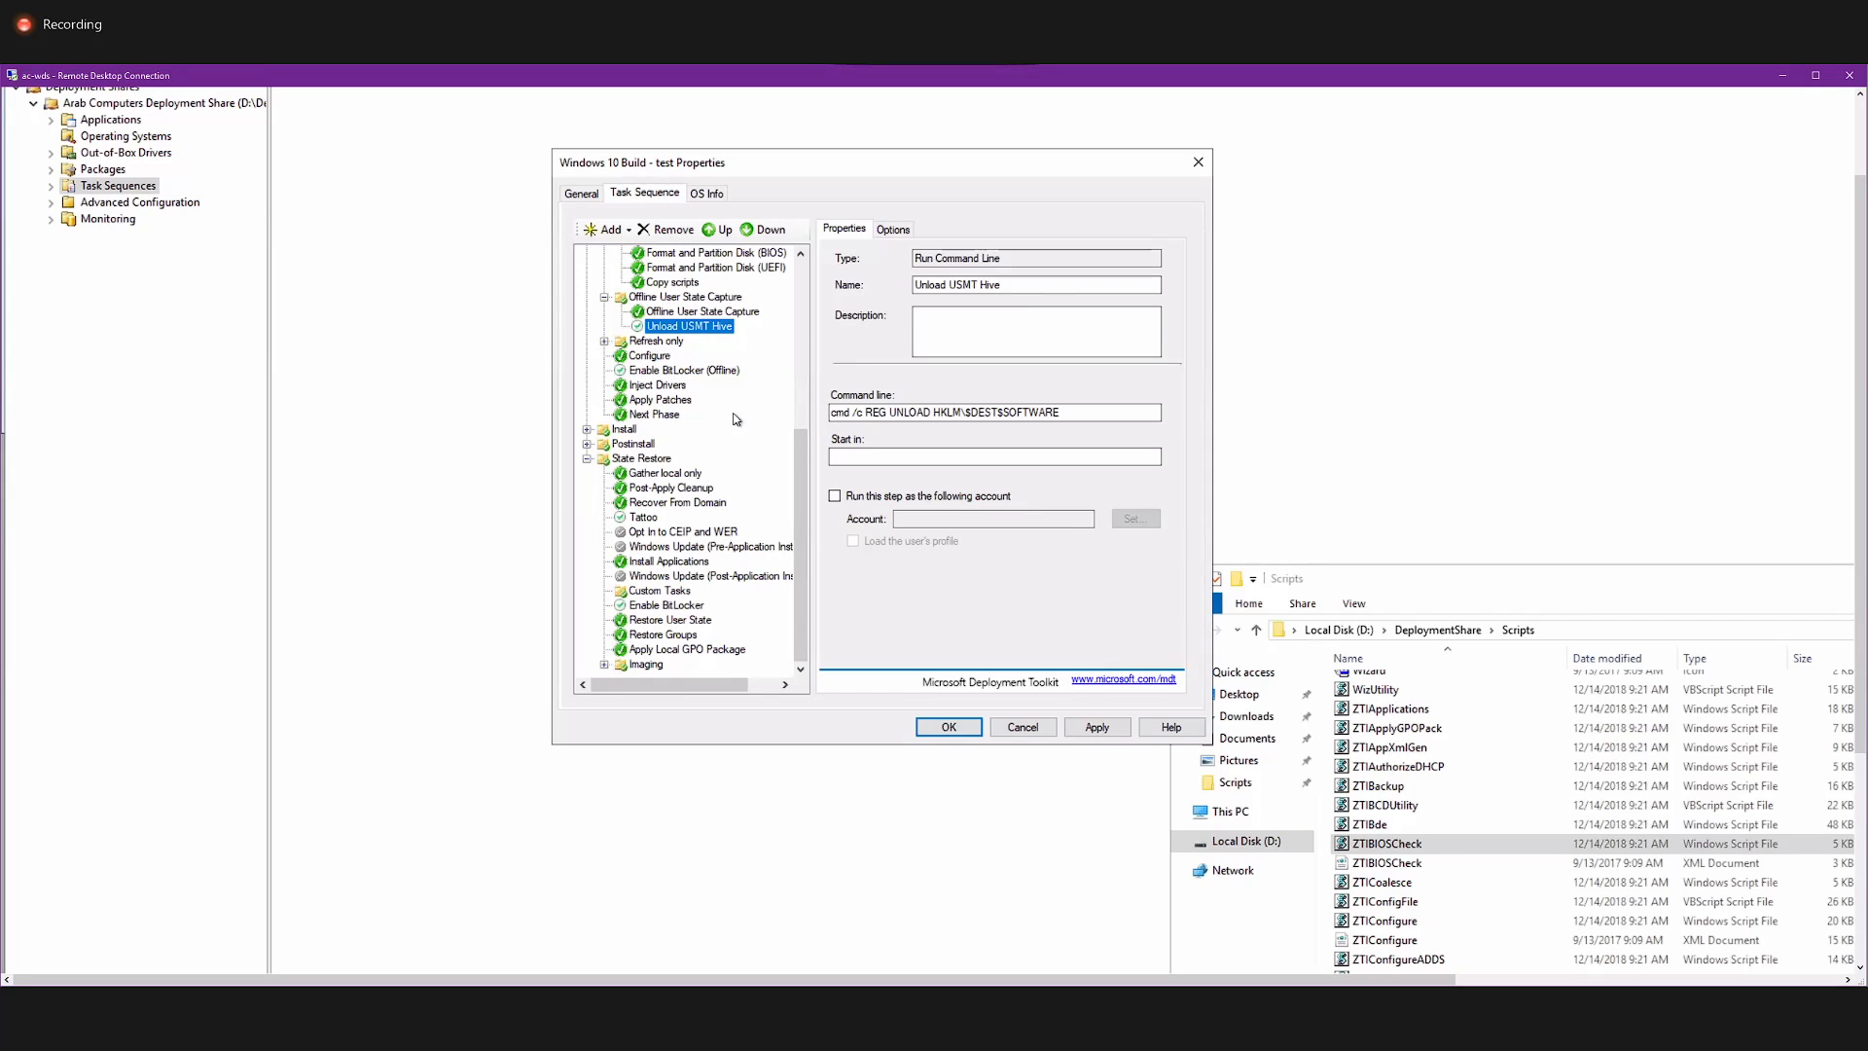
{"action": "left_click", "coordinate": [1031, 727]}
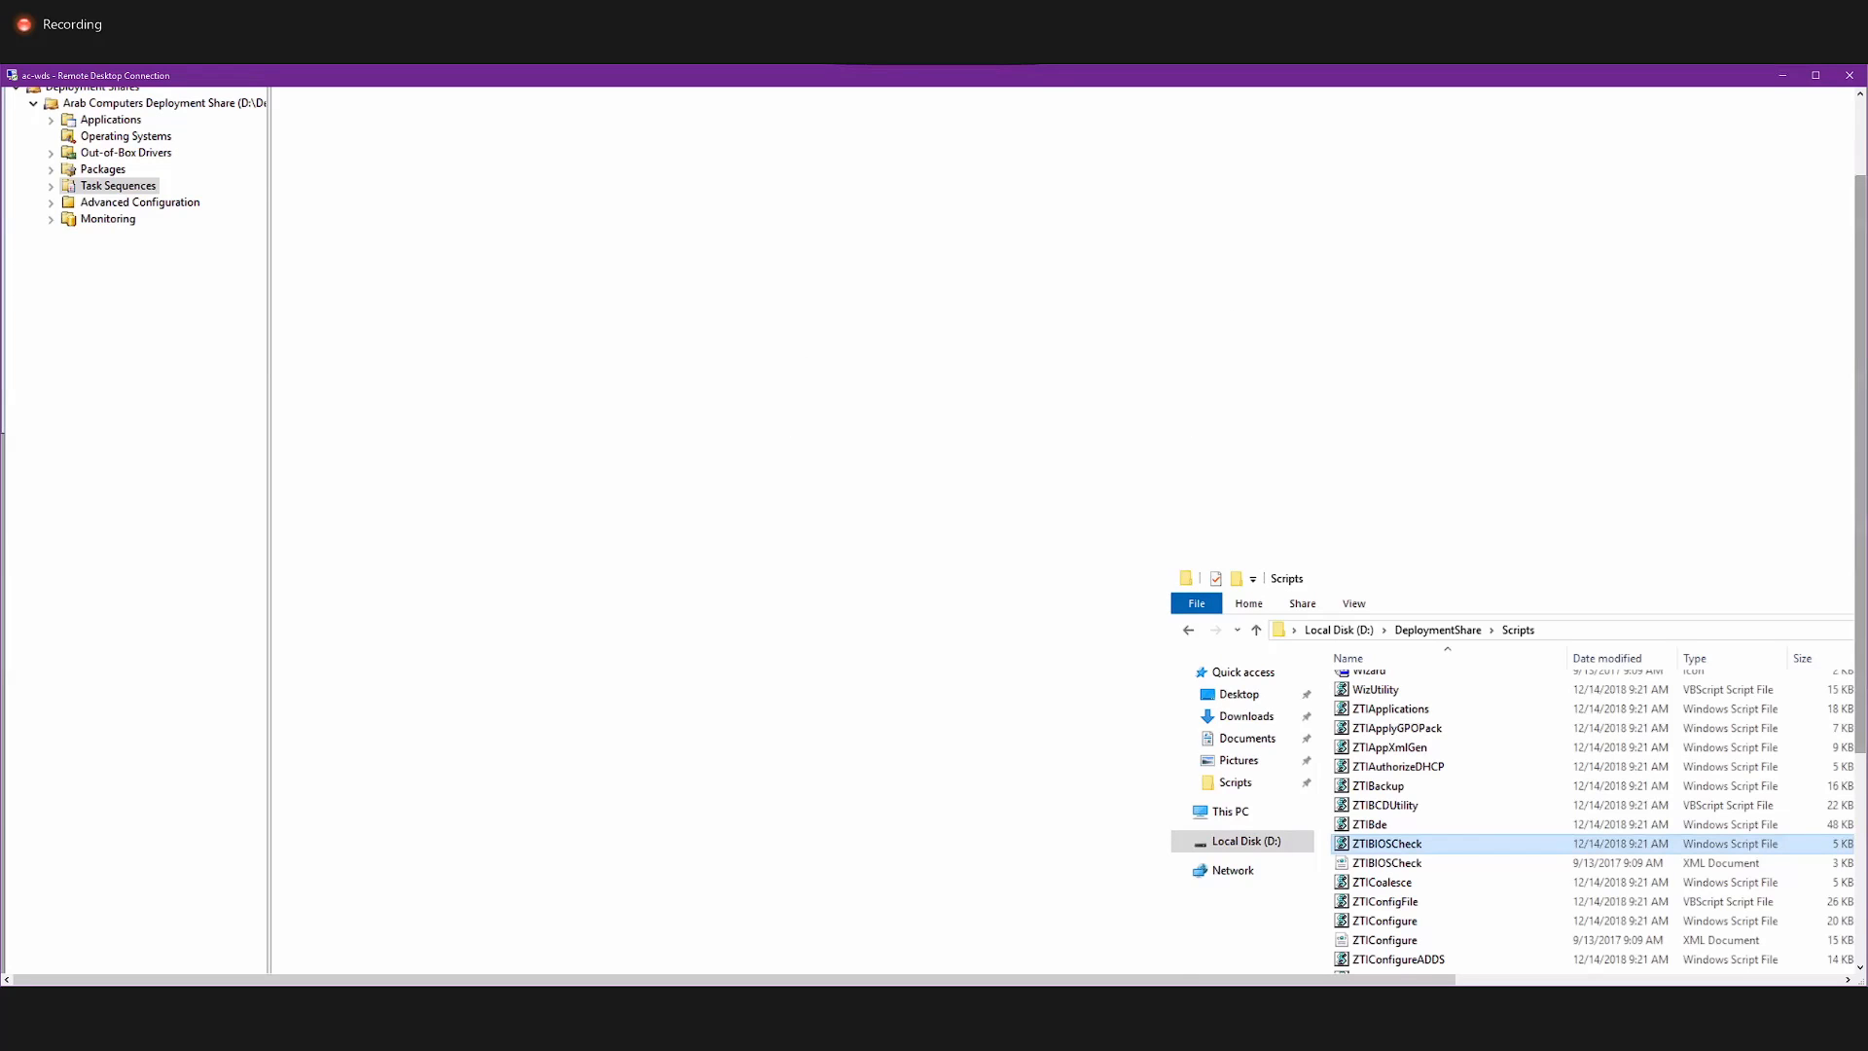
Start updating the Arab Computers Deployment Share with the option to completely regenerate the boot images.
{"action": "left_click_drag", "start_coordinate": [1859, 292], "coordinate": [1860, 195]}
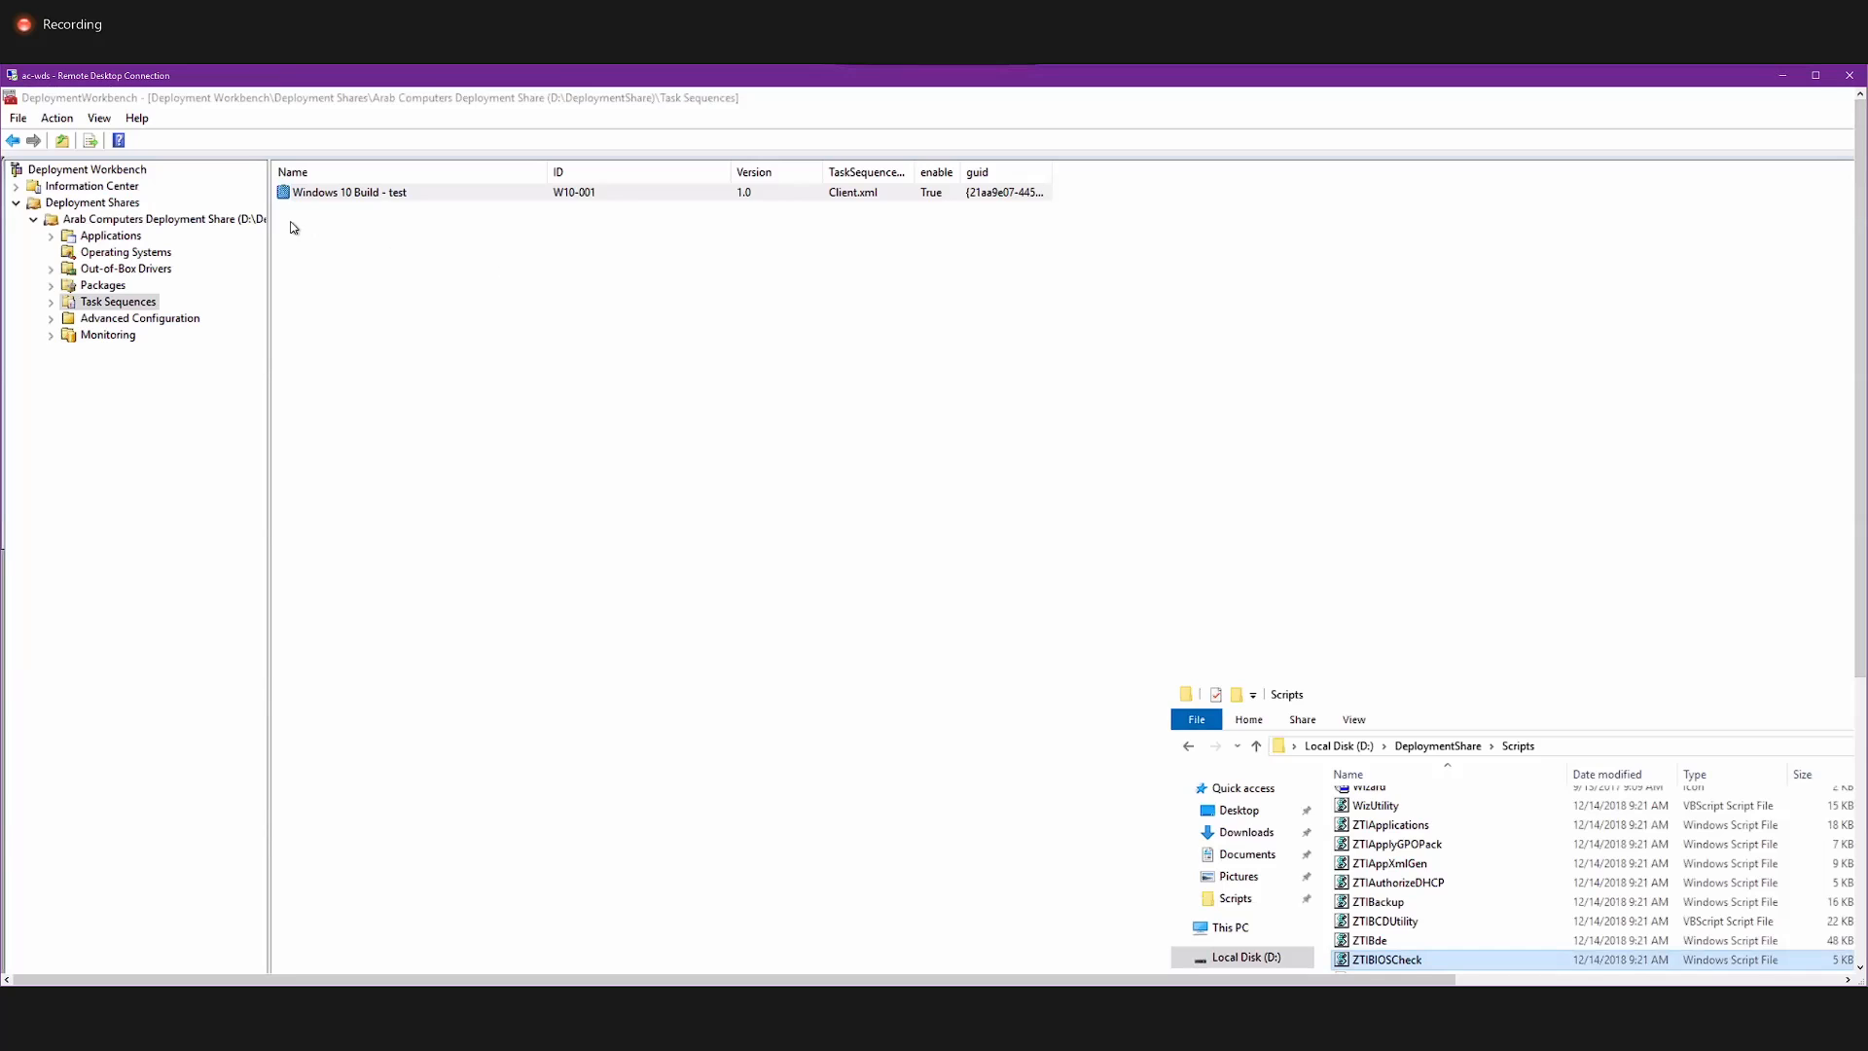
{"action": "right_click", "coordinate": [255, 222]}
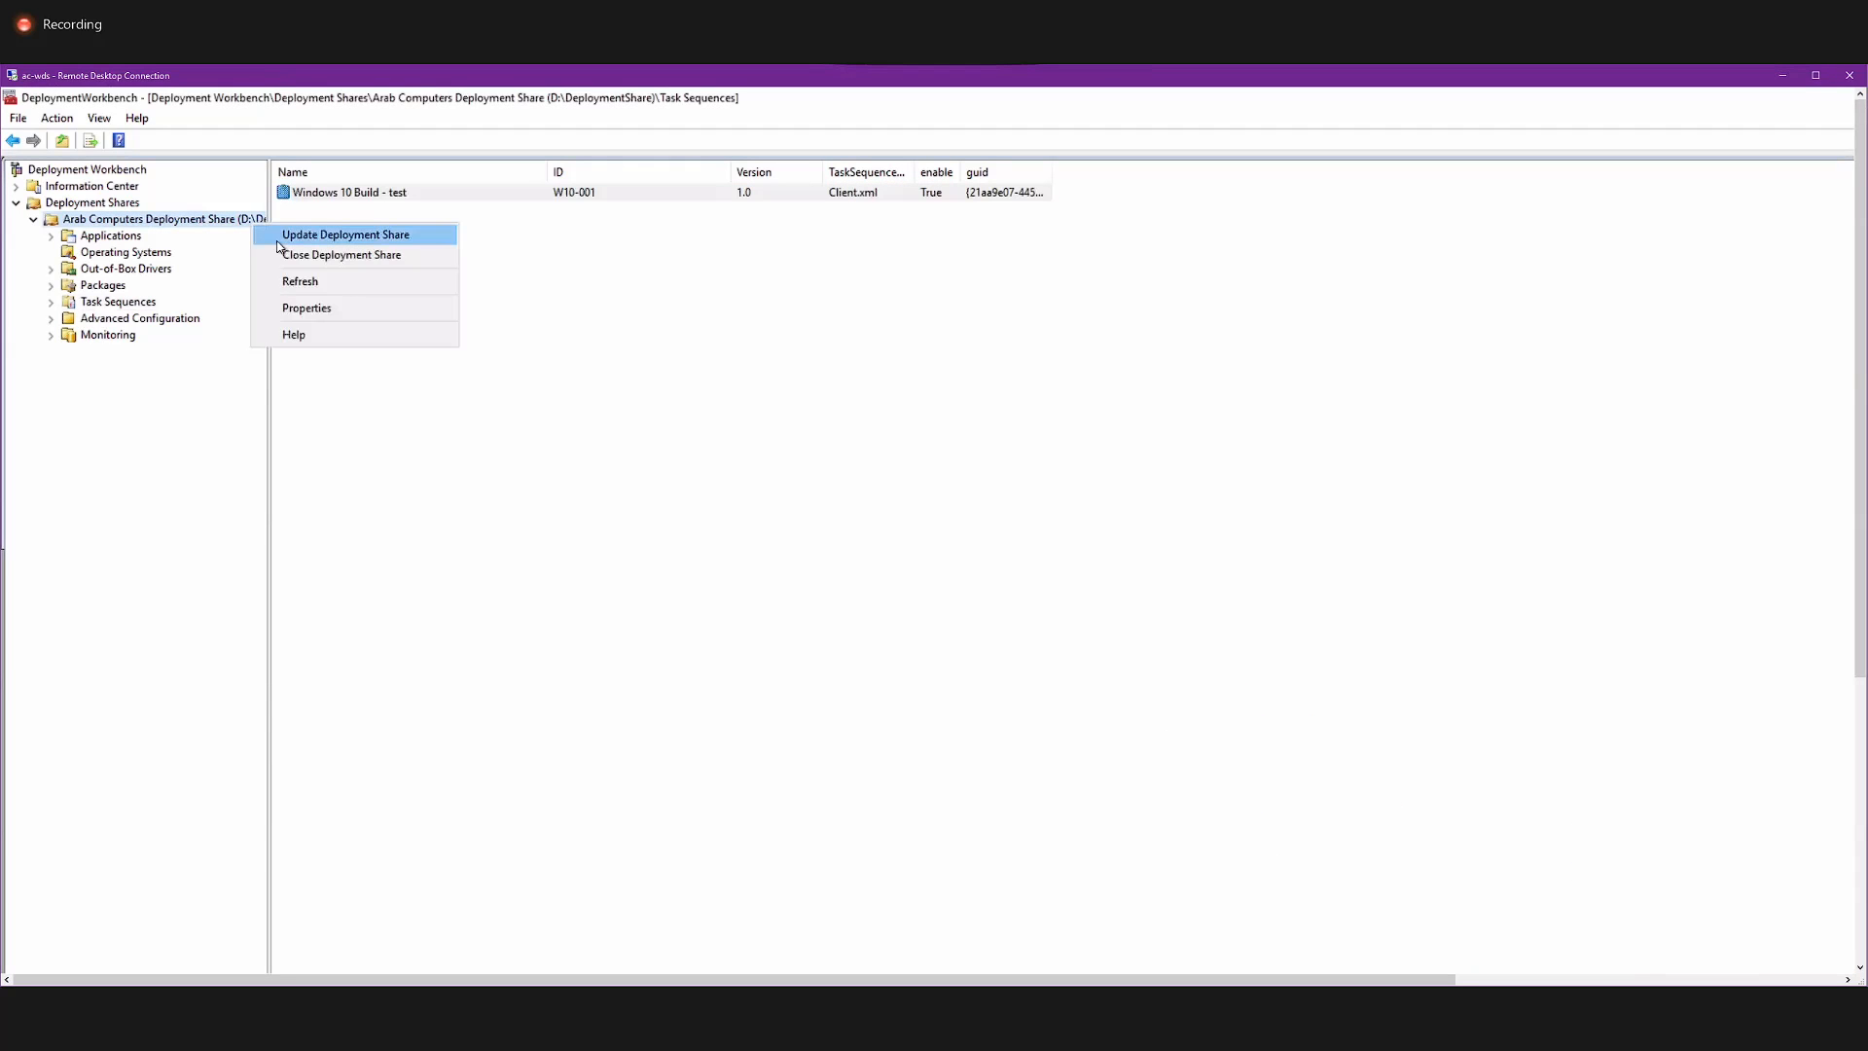
{"action": "left_click", "coordinate": [279, 240]}
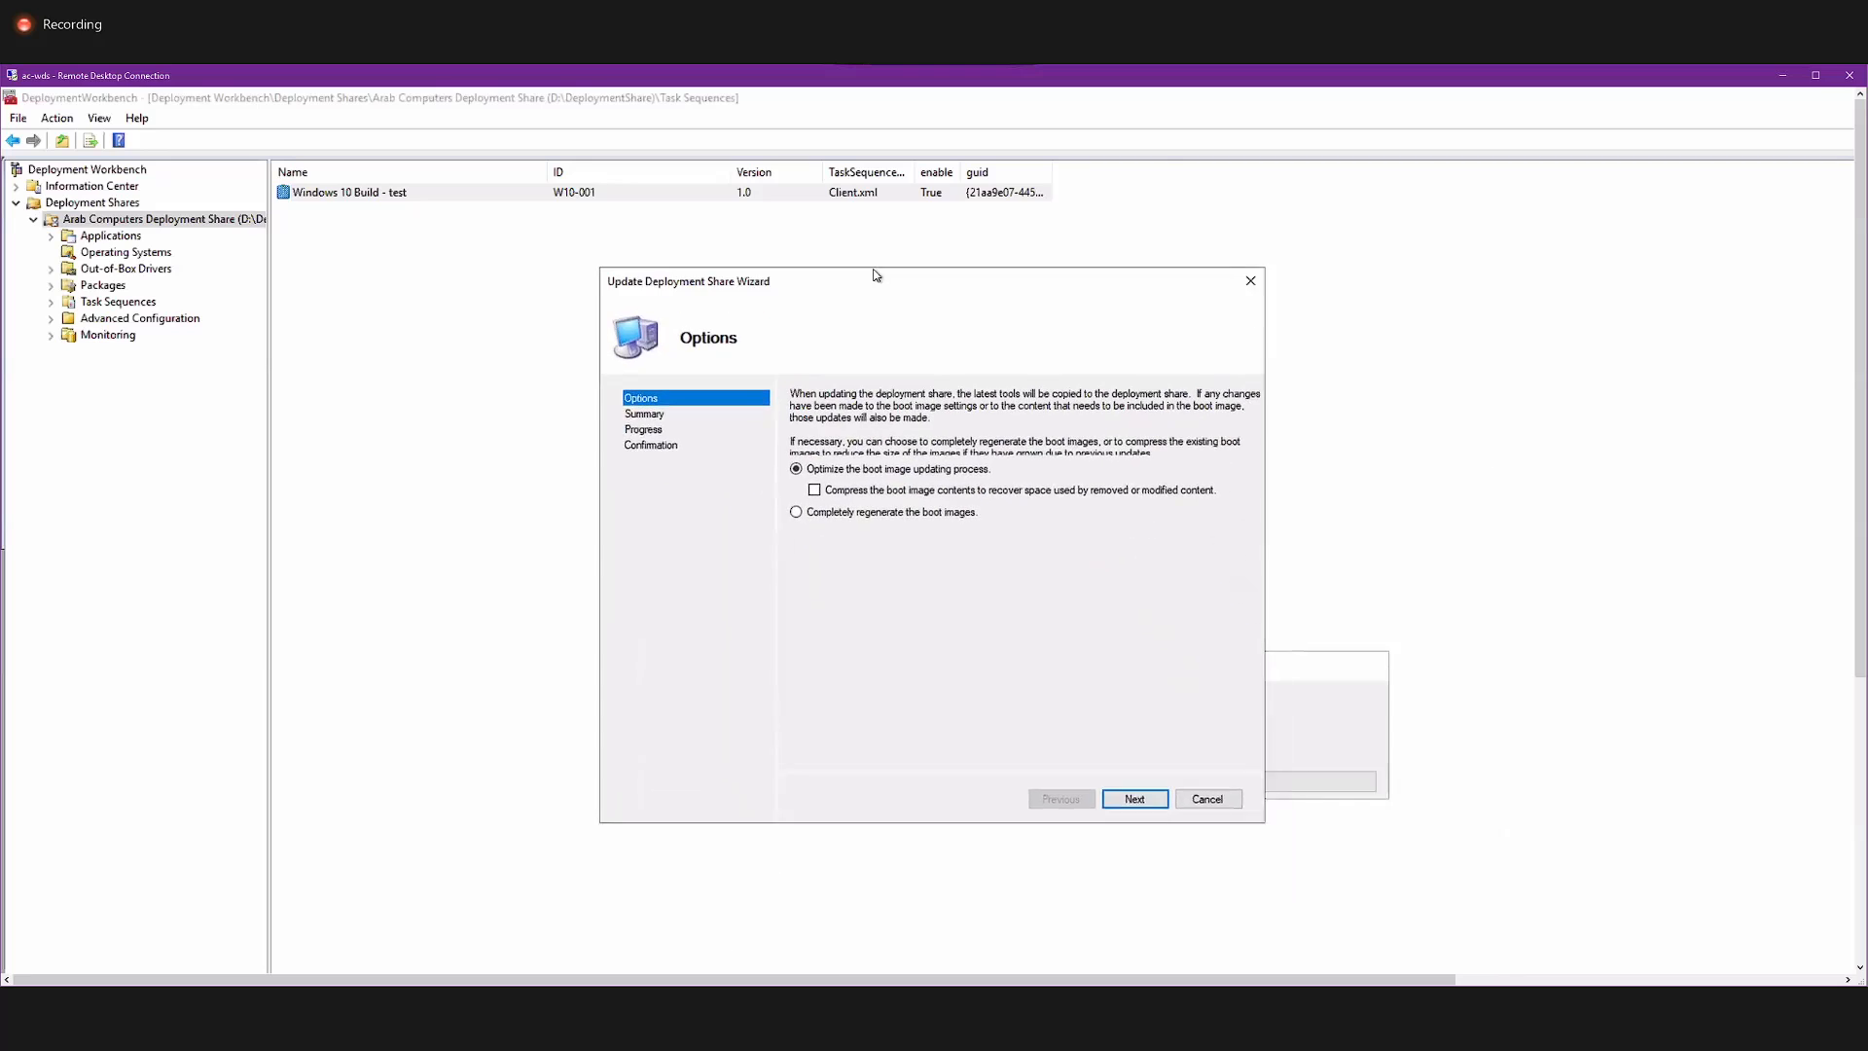
{"action": "left_click", "coordinate": [867, 498]}
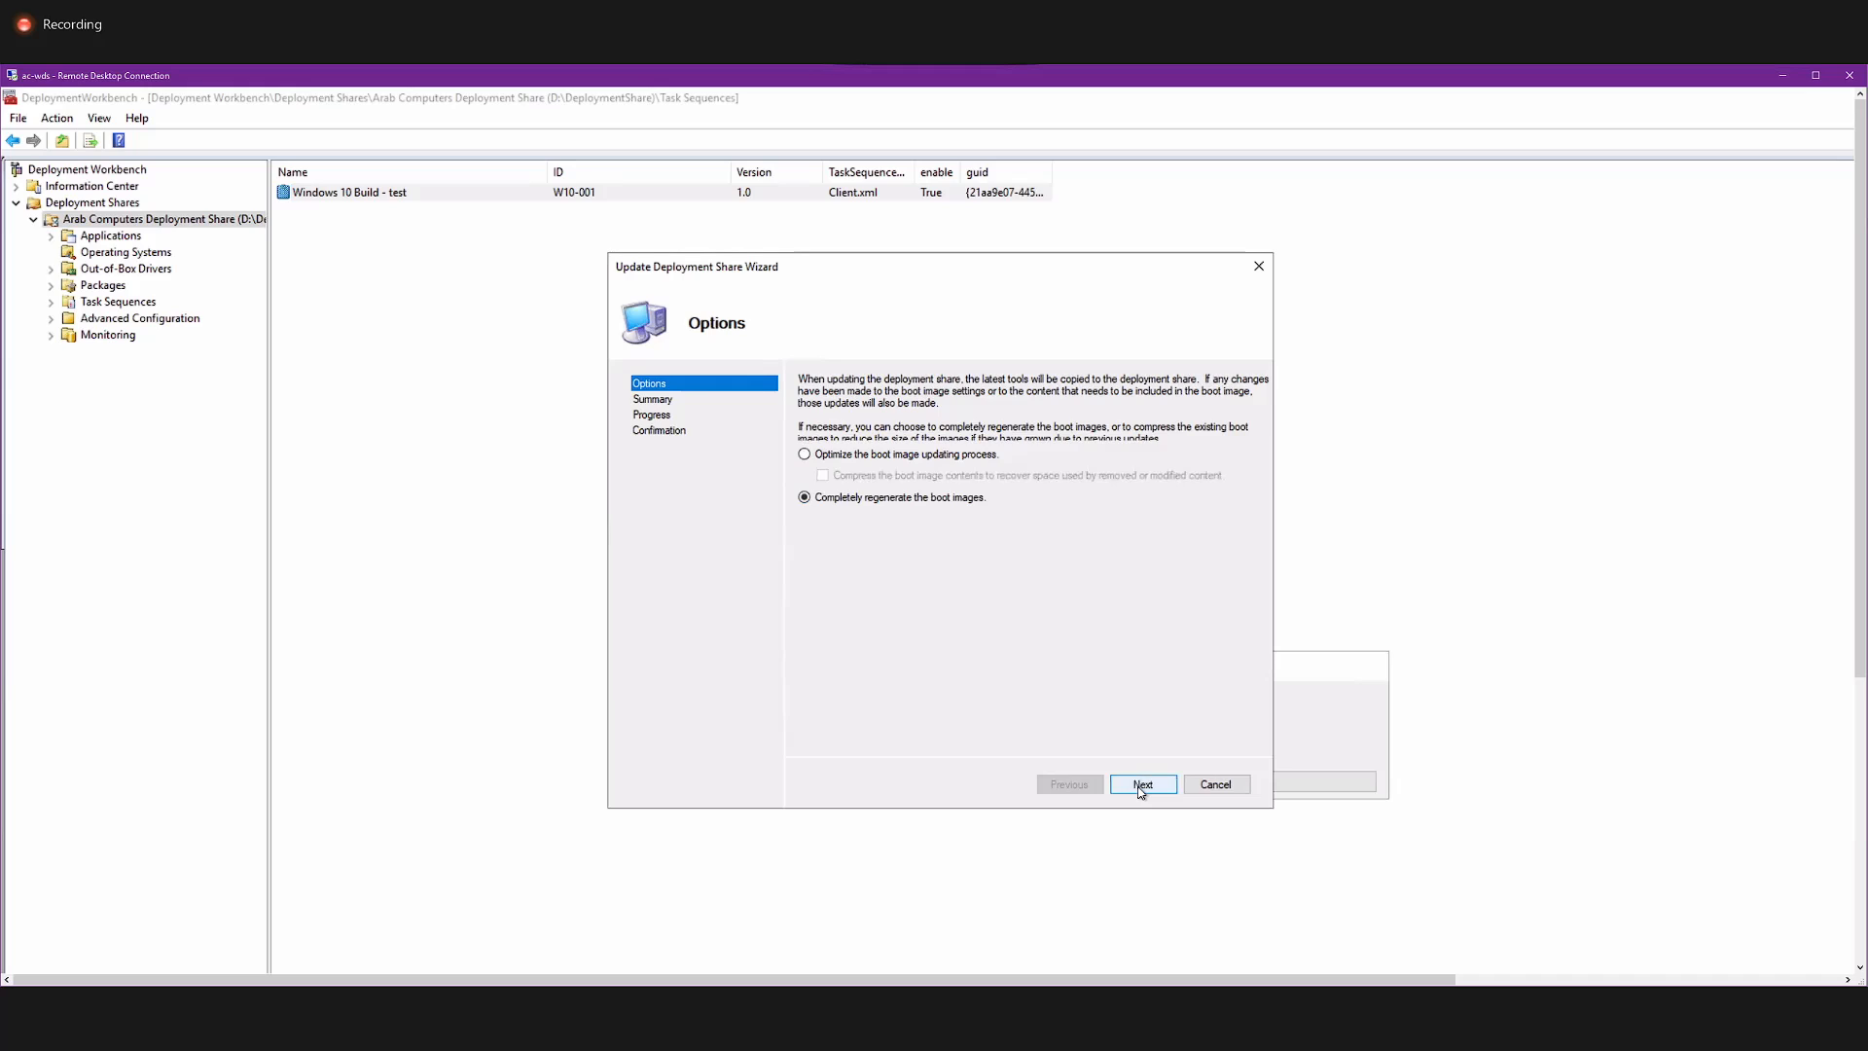
{"action": "left_click", "coordinate": [1141, 786]}
{"action": "left_click", "coordinate": [1141, 786]}
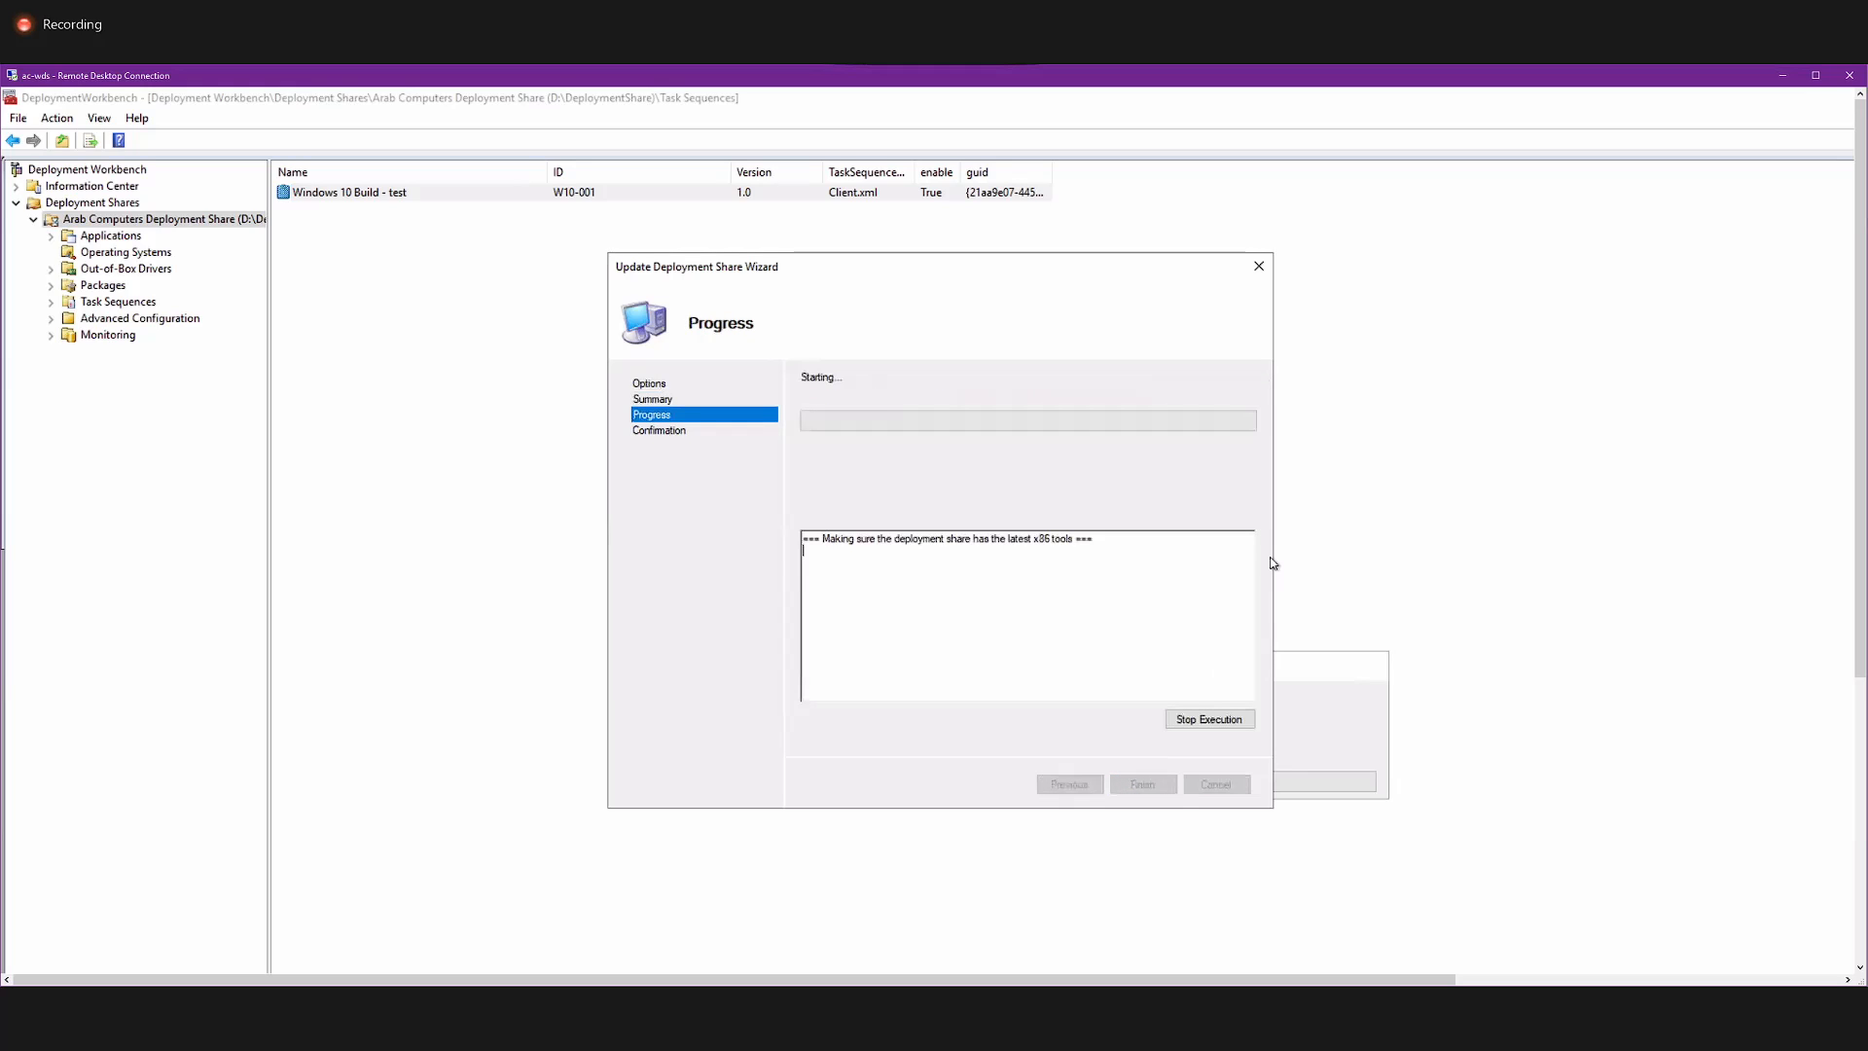